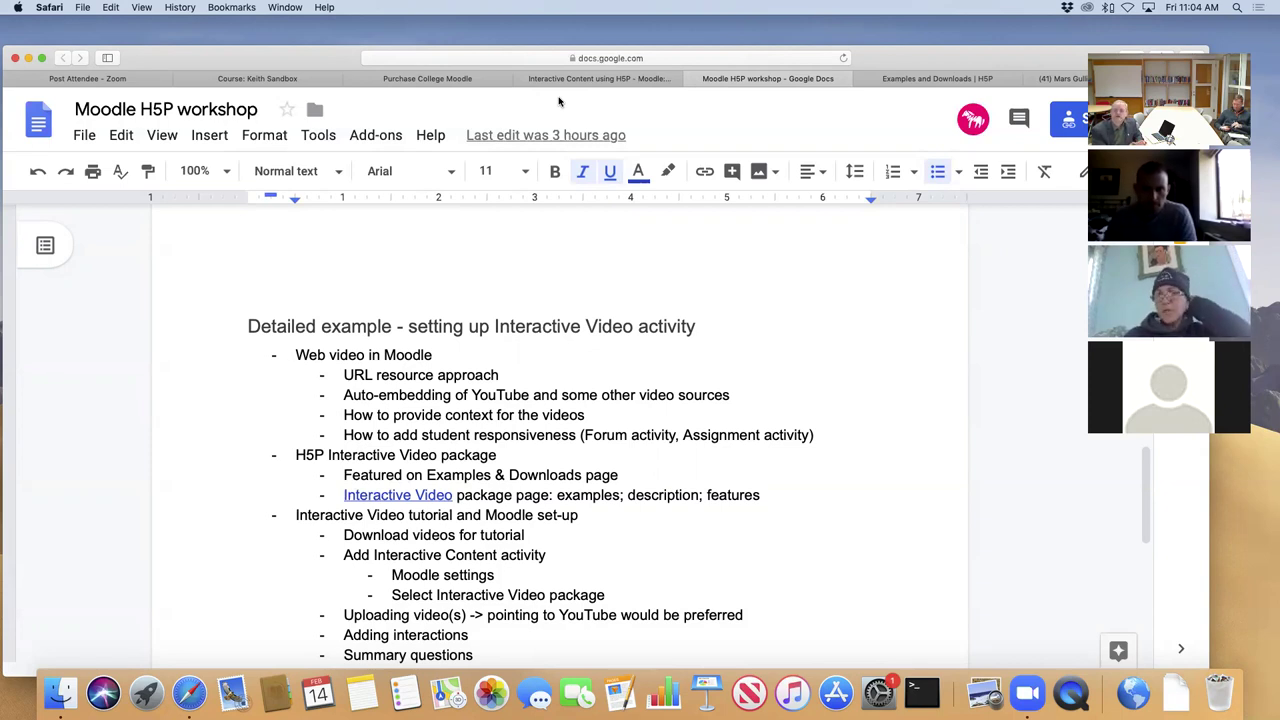
# Switch to Moodle, open the 2020 sandbox course from the Sandboxes category, and turn editing on.
pyautogui.click(425, 79)
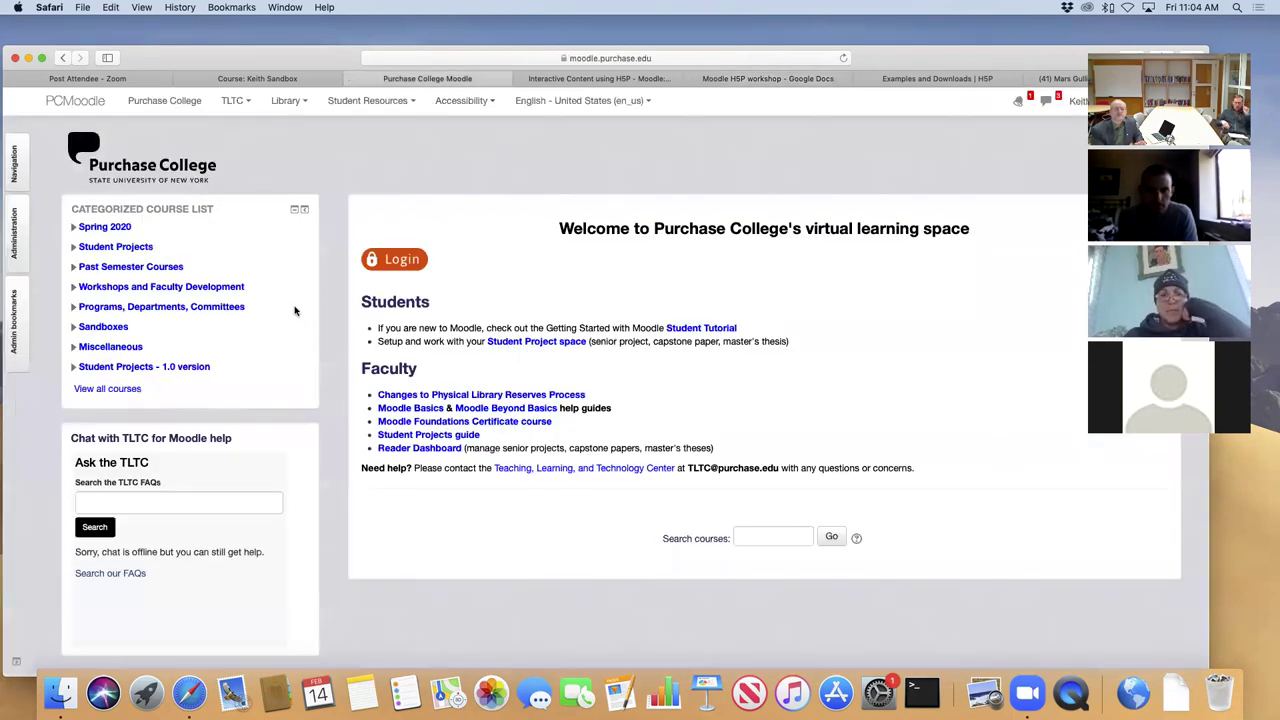
pyautogui.click(104, 327)
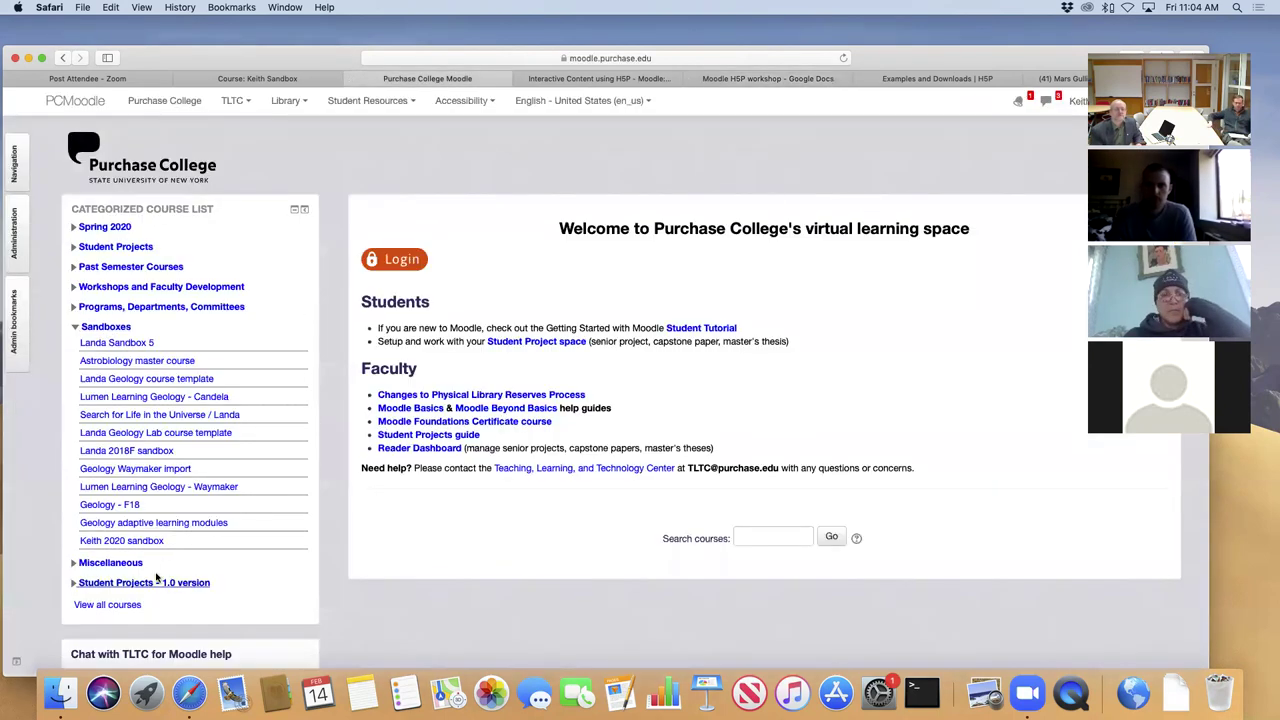
pyautogui.click(140, 541)
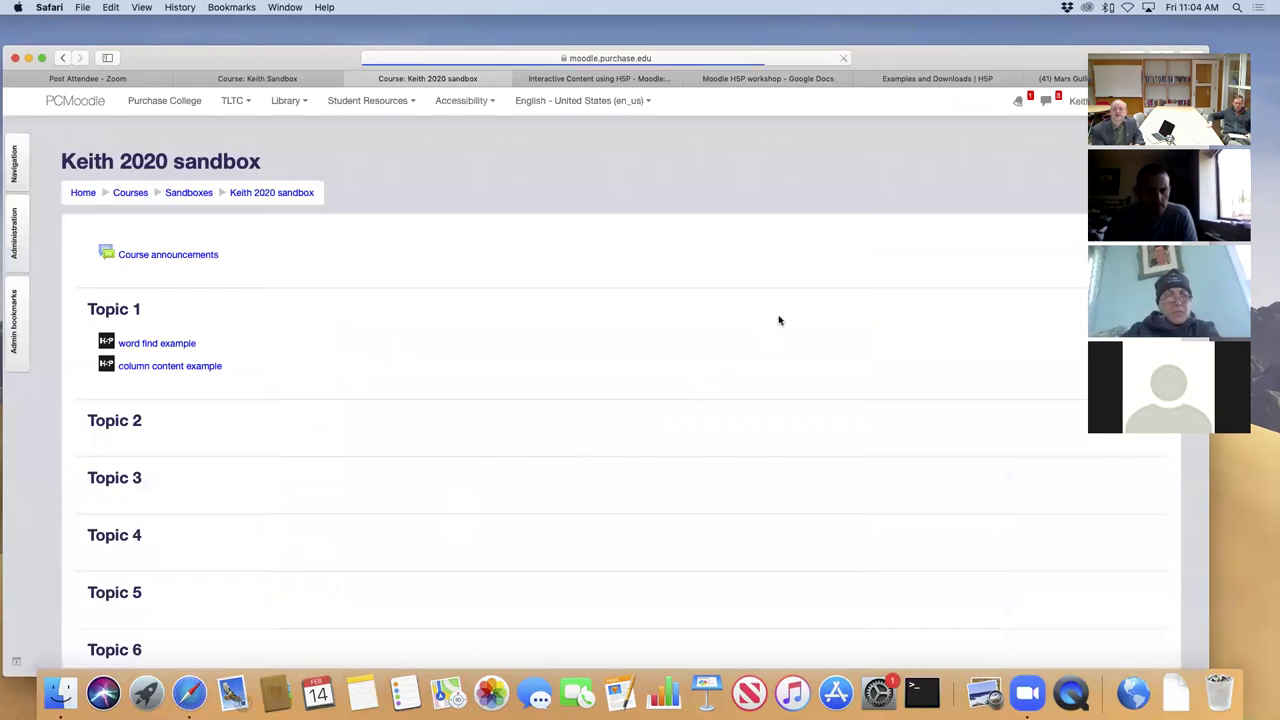
pyautogui.moveTo(946, 57); pyautogui.dragTo(1020, 49)
pyautogui.click(1035, 213)
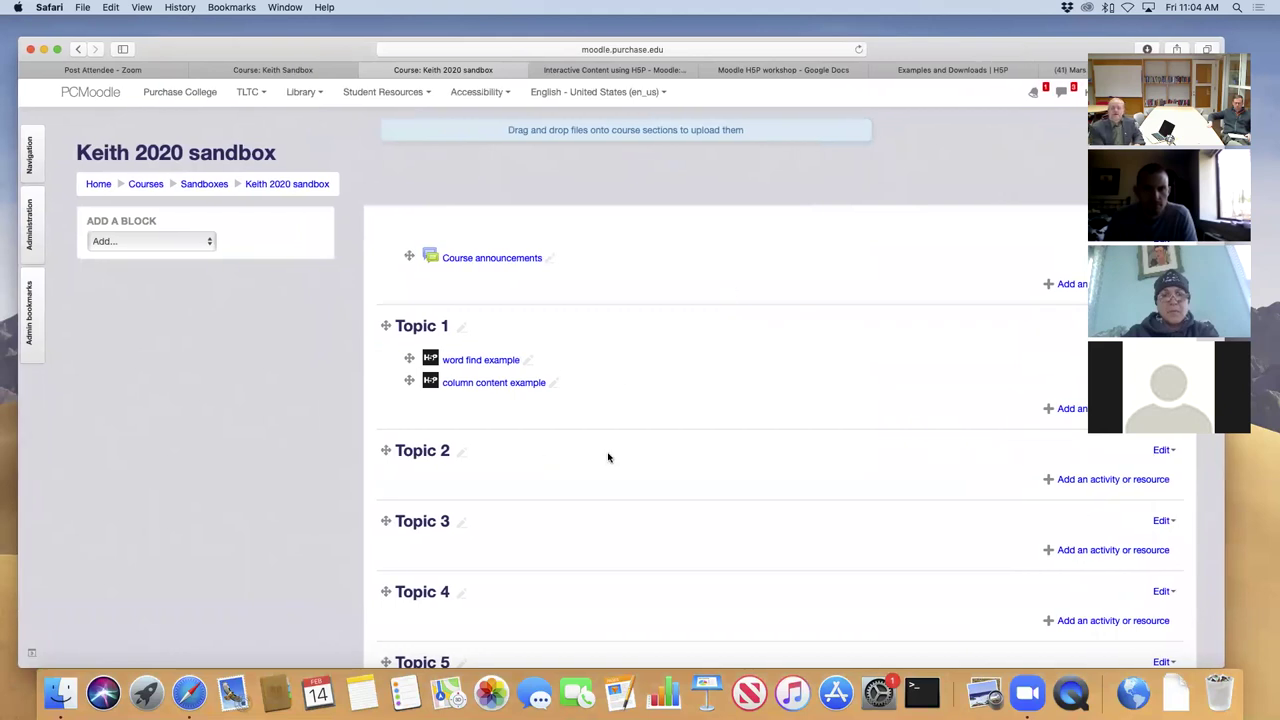
pyautogui.moveTo(902, 50); pyautogui.dragTo(849, 49)
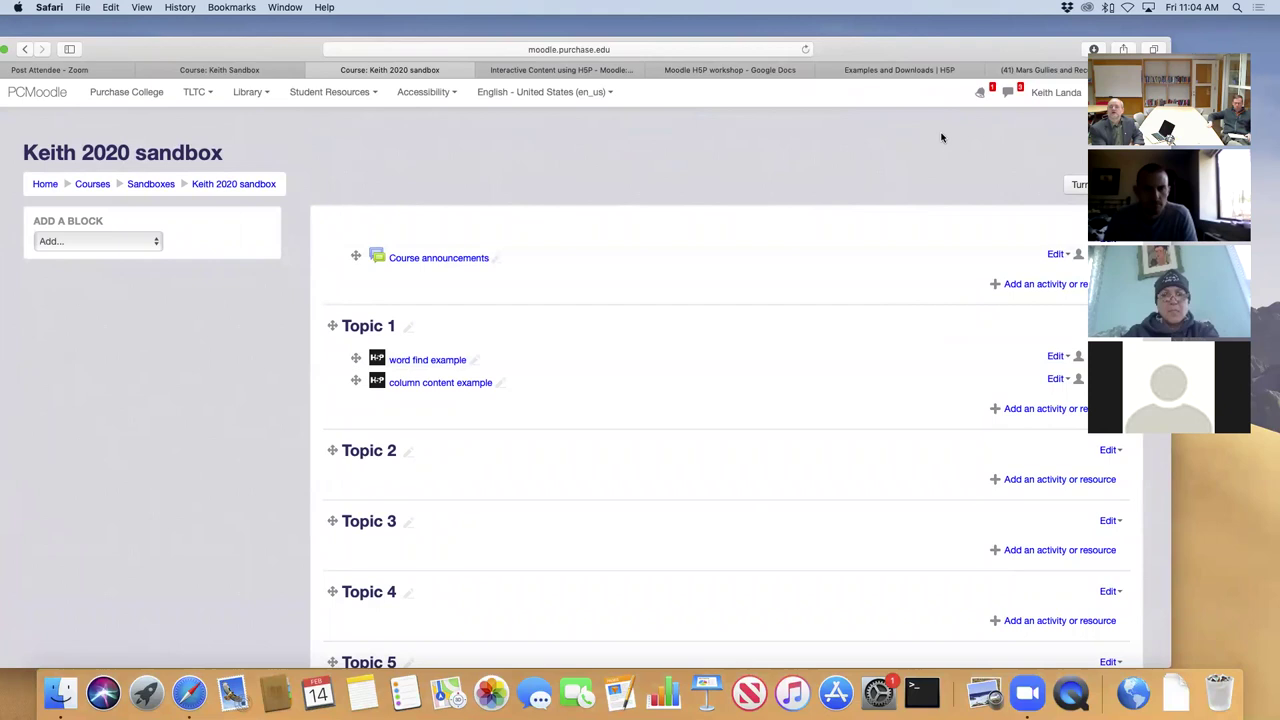
pyautogui.click(995, 70)
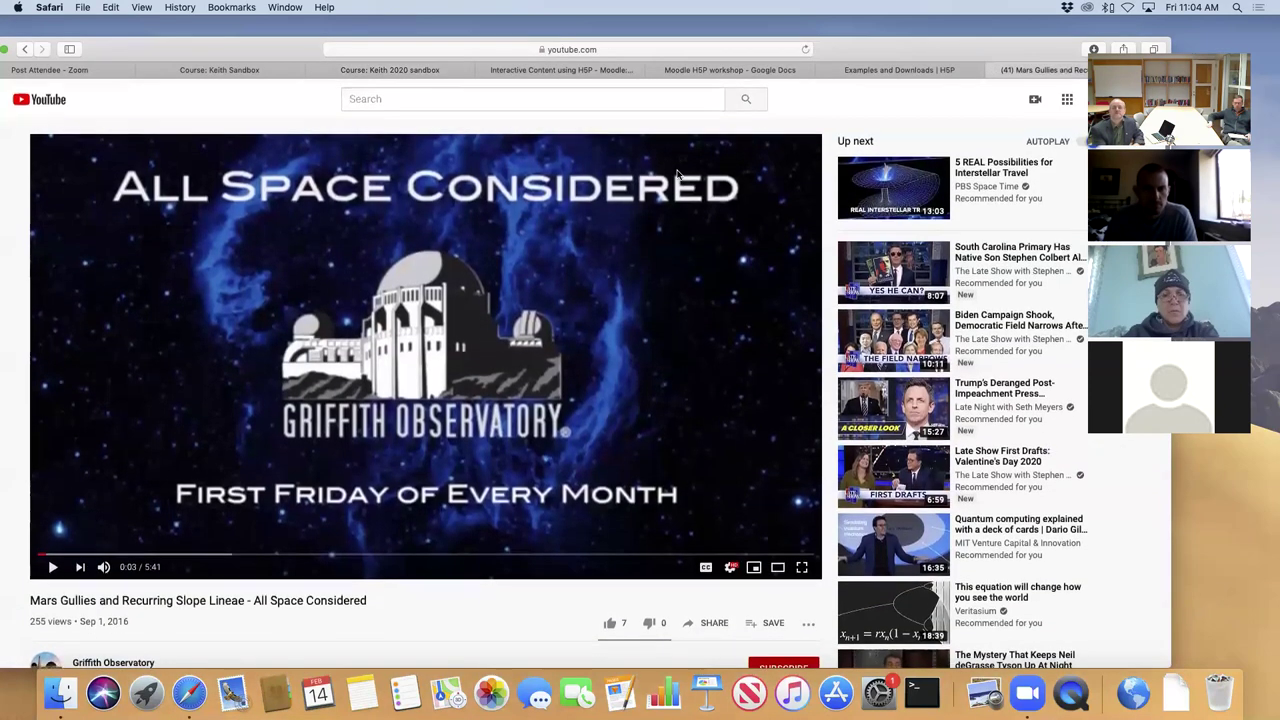
pyautogui.click(782, 50)
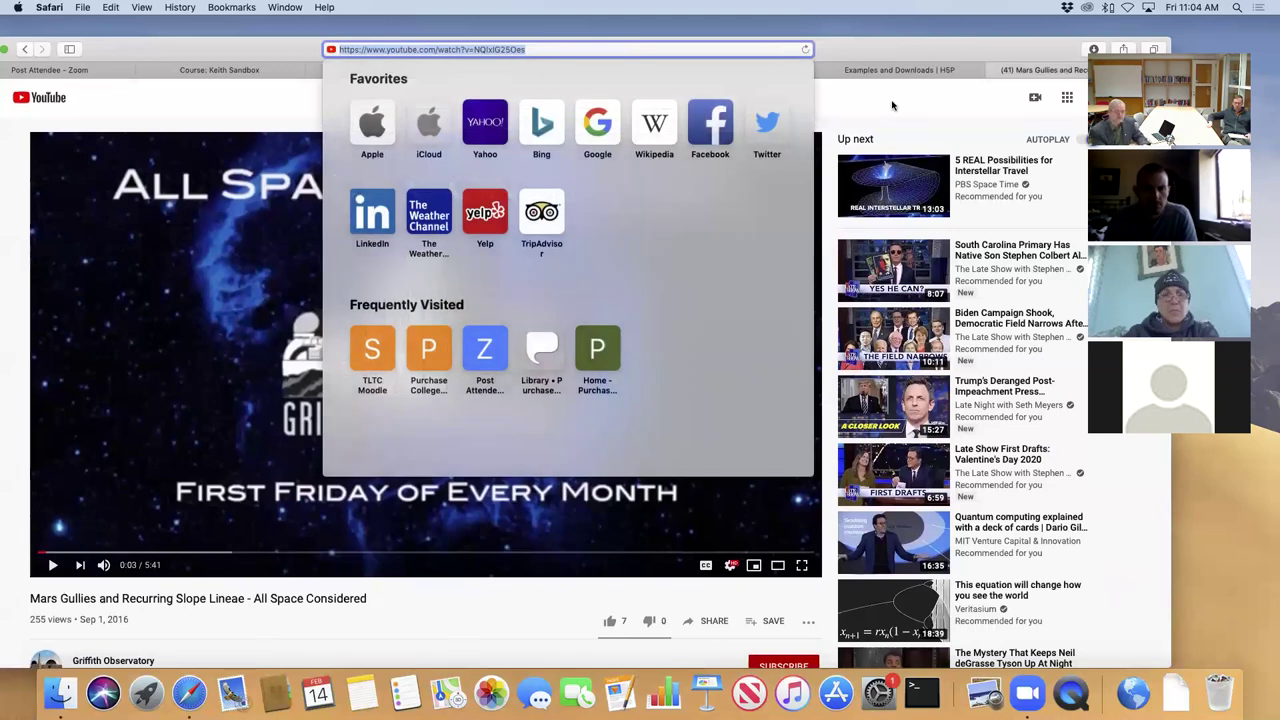
pyautogui.write('http://bit.ly/3bvE6P4')
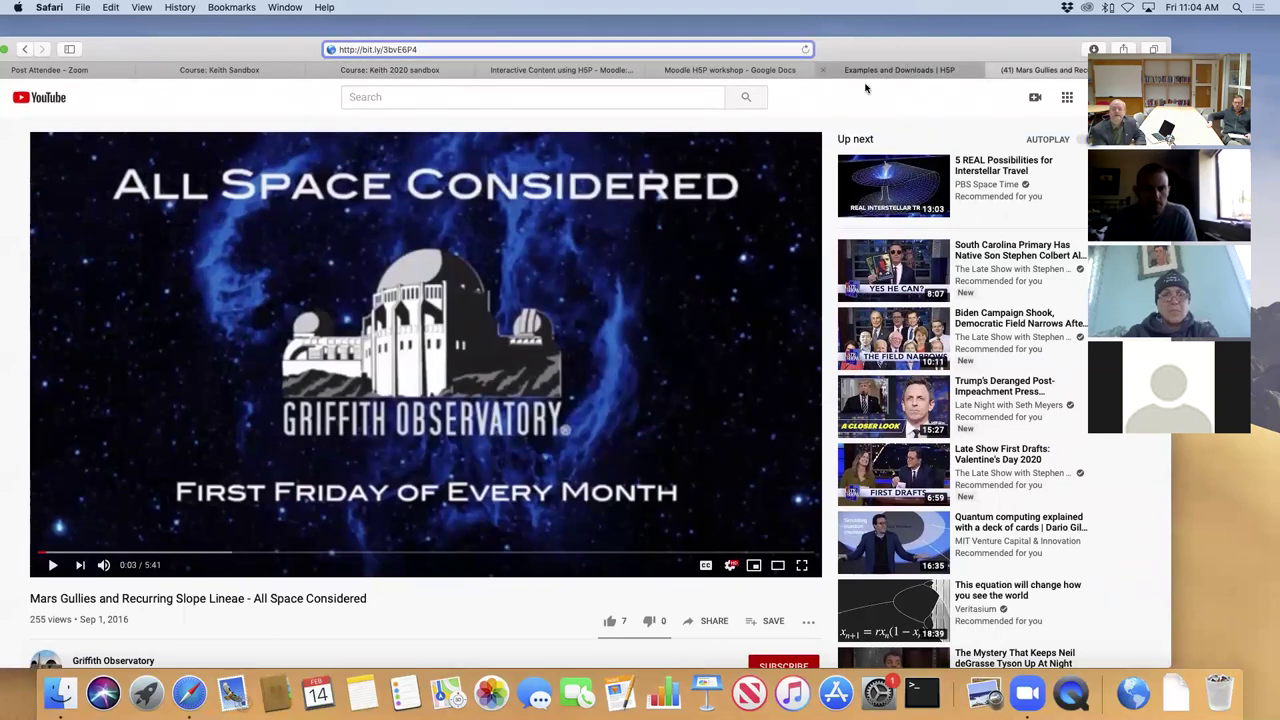
pyautogui.click(400, 70)
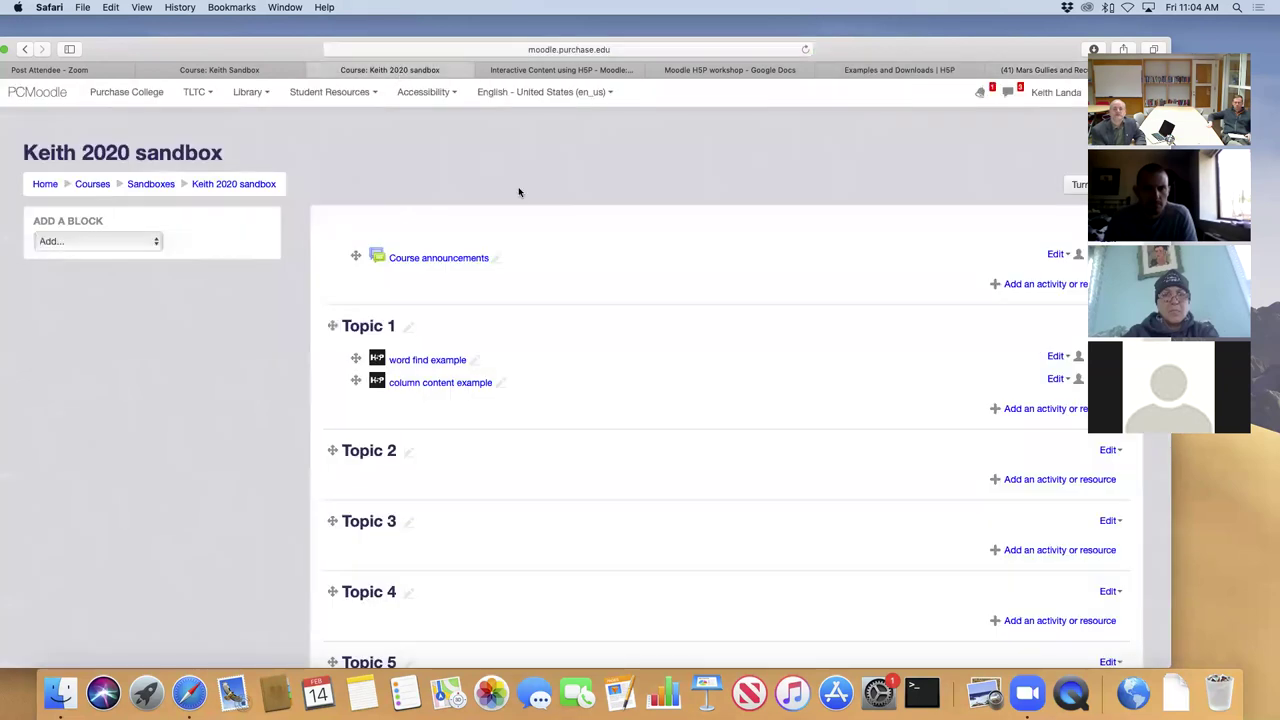
pyautogui.click(1015, 410)
pyautogui.scroll(-5, 465, 470)
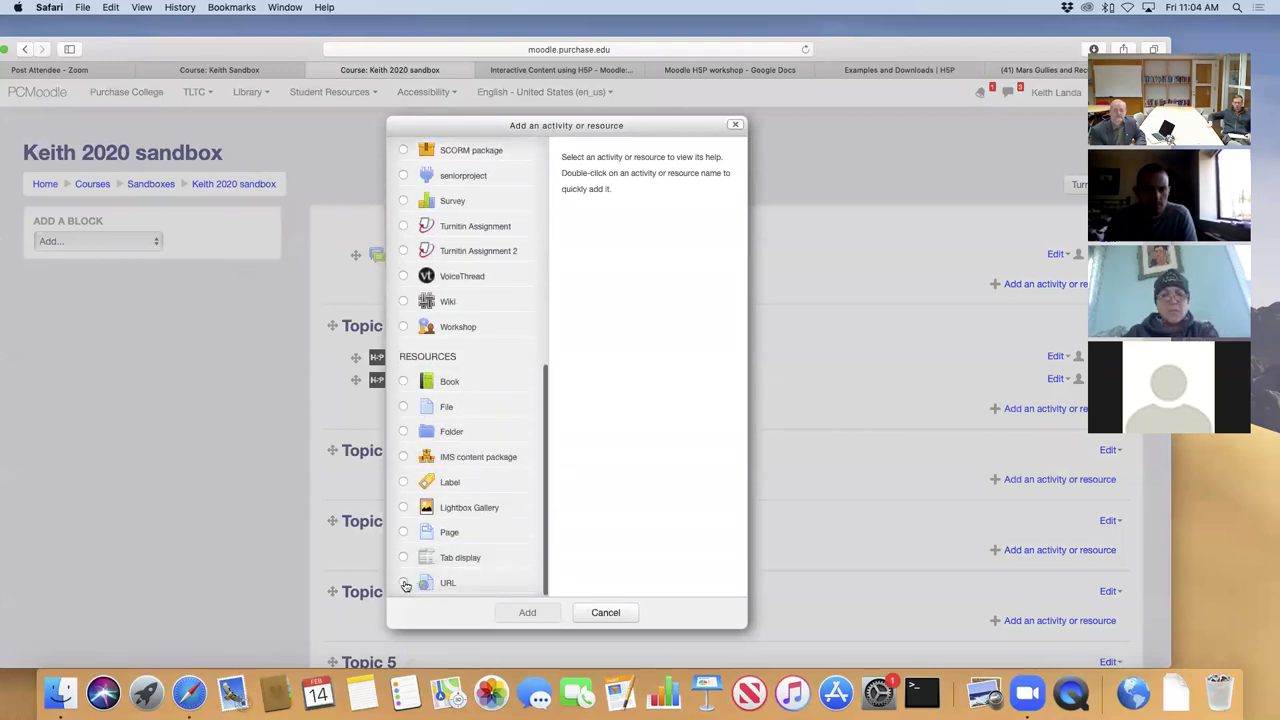
pyautogui.click(432, 584)
pyautogui.click(527, 612)
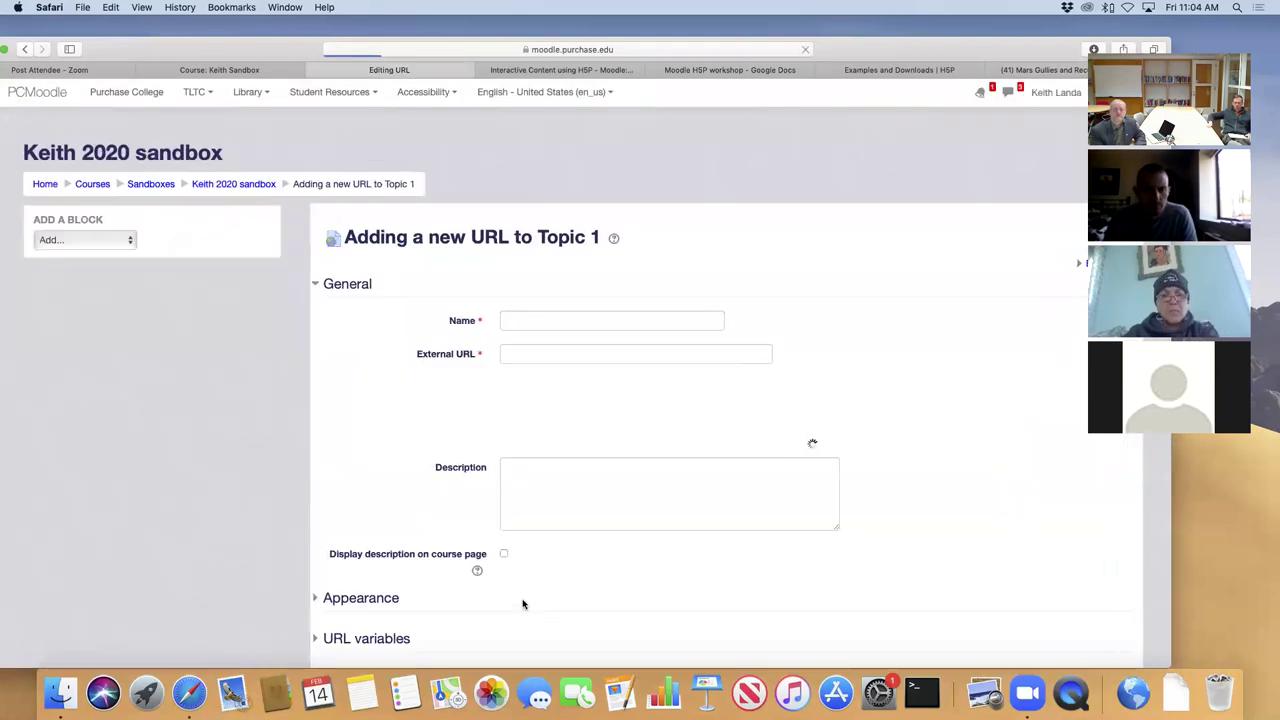
pyautogui.click(545, 353)
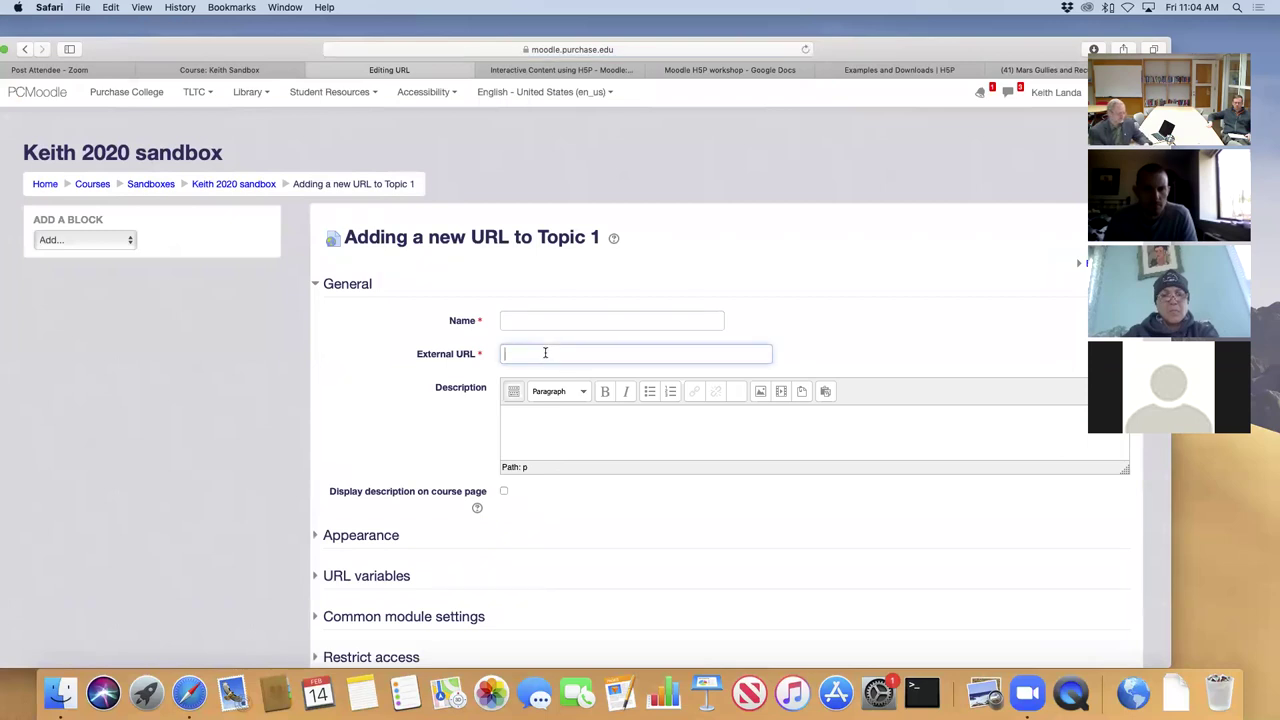
pyautogui.write('http://bit.ly/3bvE6P4')
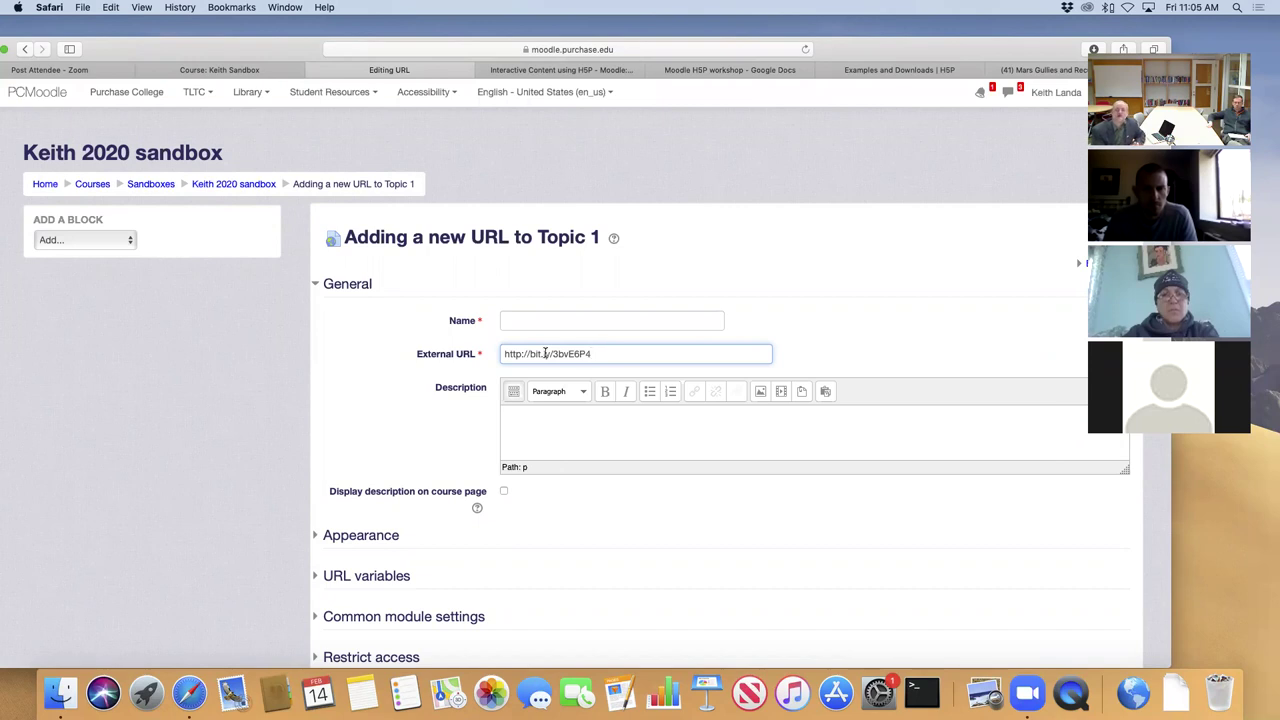
pyautogui.click(240, 184)
pyautogui.click(731, 238)
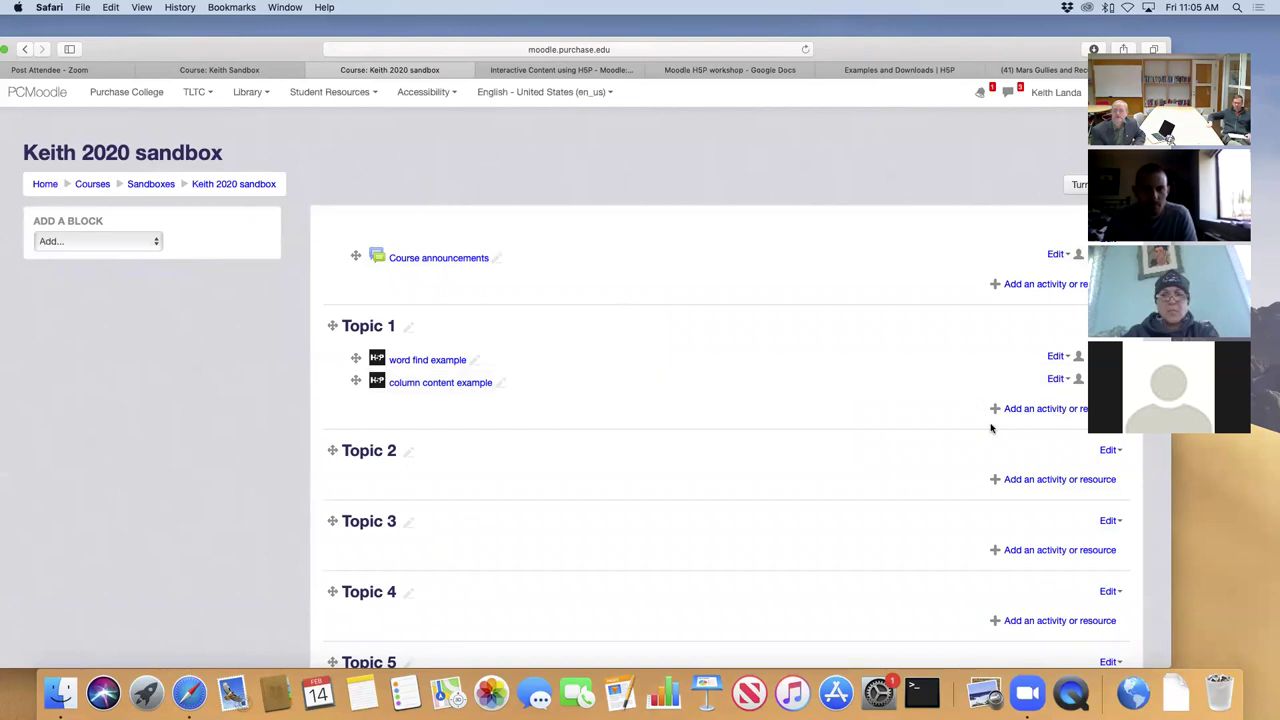
# Create a new label in Topic 2 with the text "Watch this video".
pyautogui.click(1018, 481)
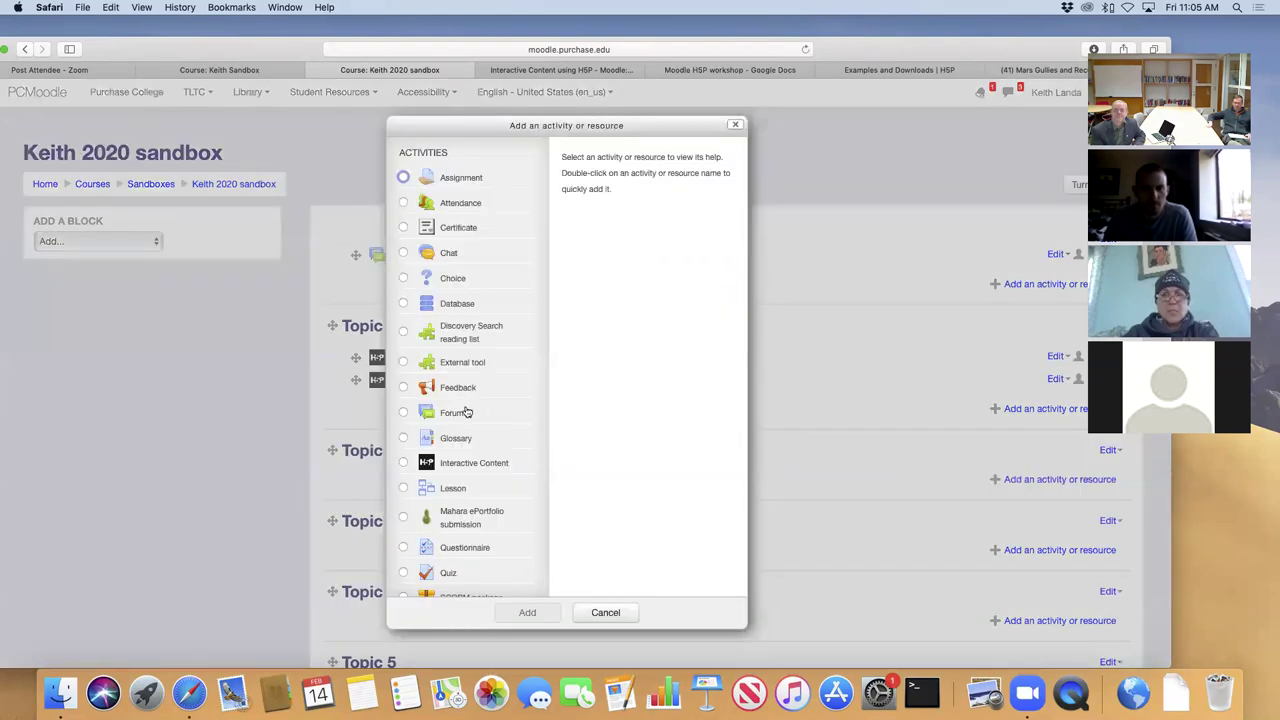
pyautogui.scroll(-10, 465, 412)
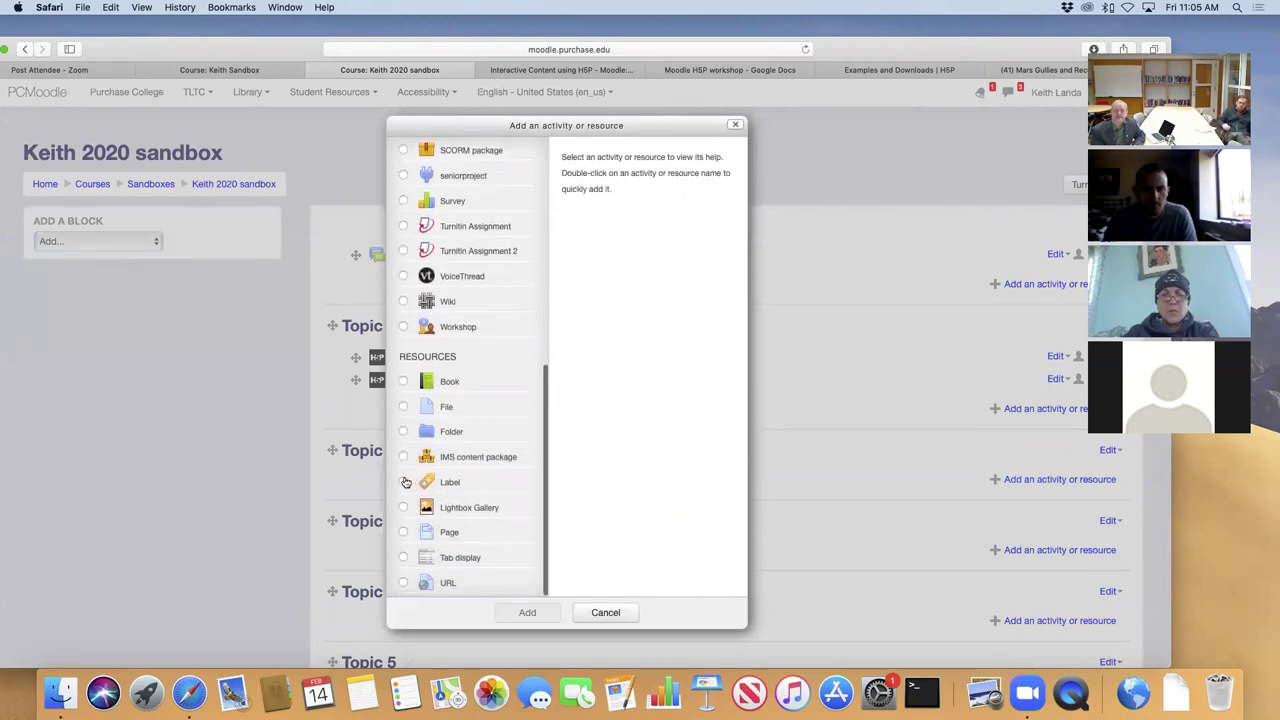
pyautogui.click(404, 481)
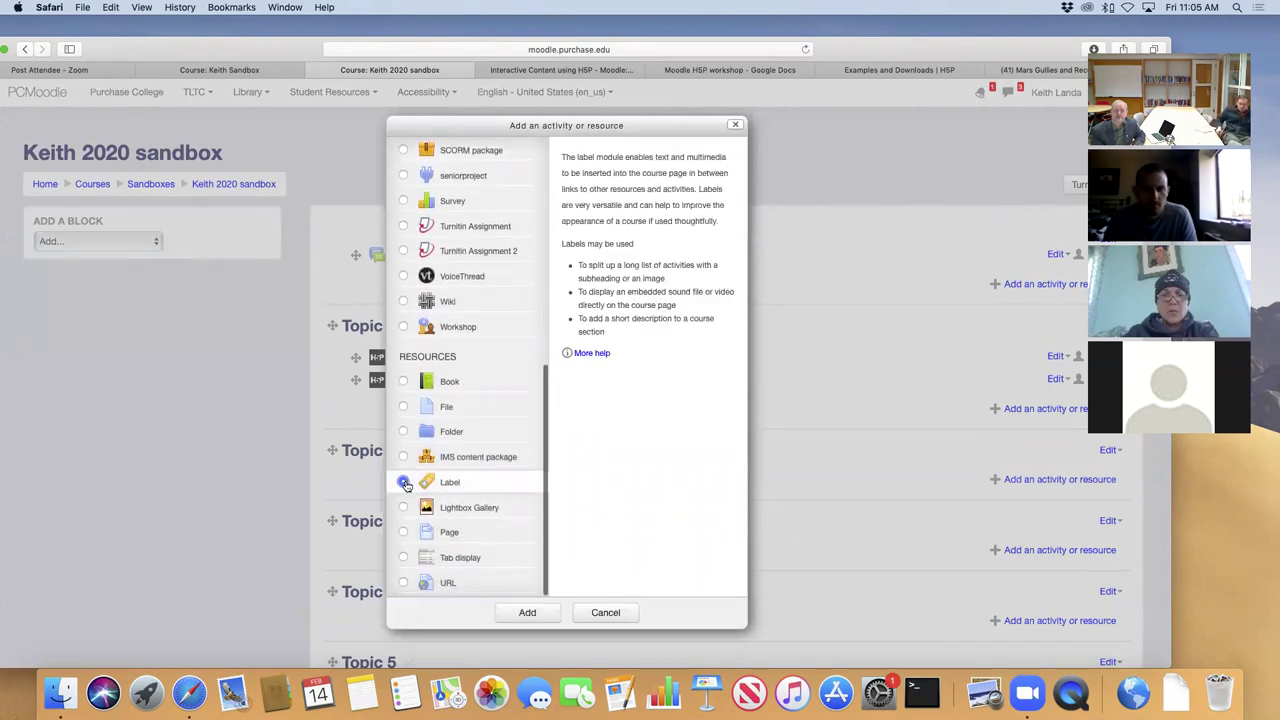
pyautogui.click(524, 610)
pyautogui.click(563, 367)
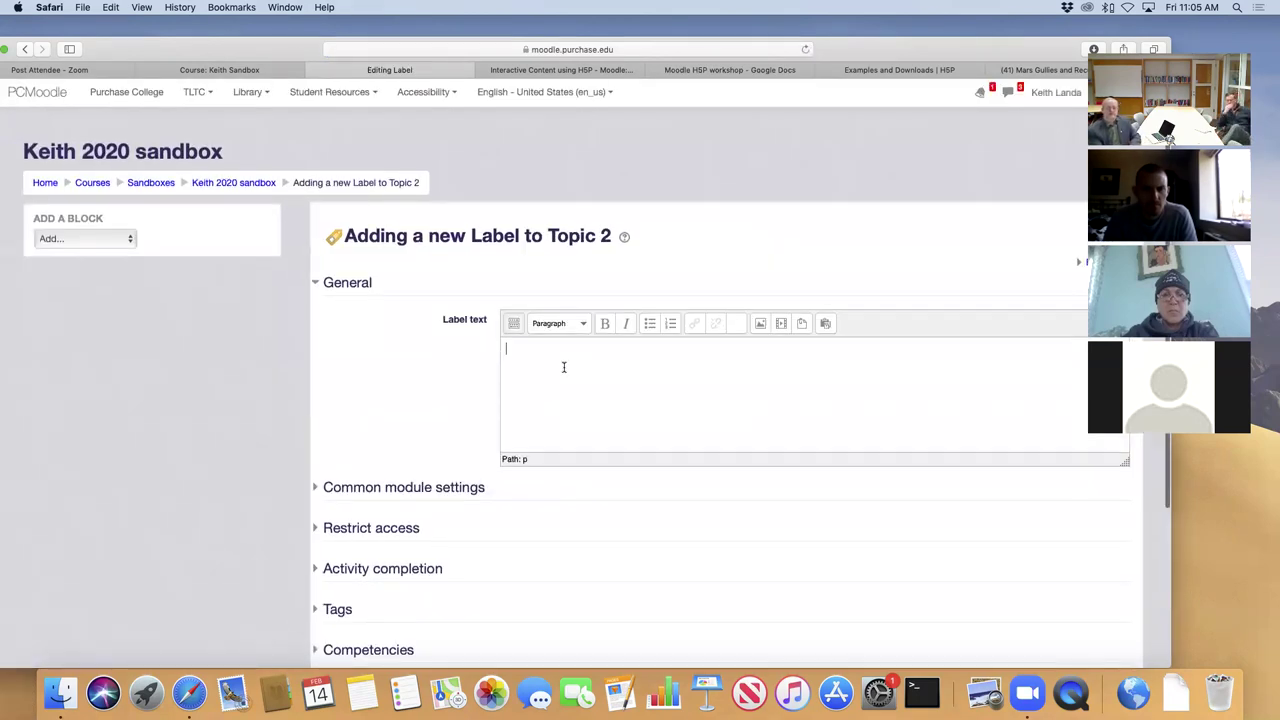
pyautogui.write('W')
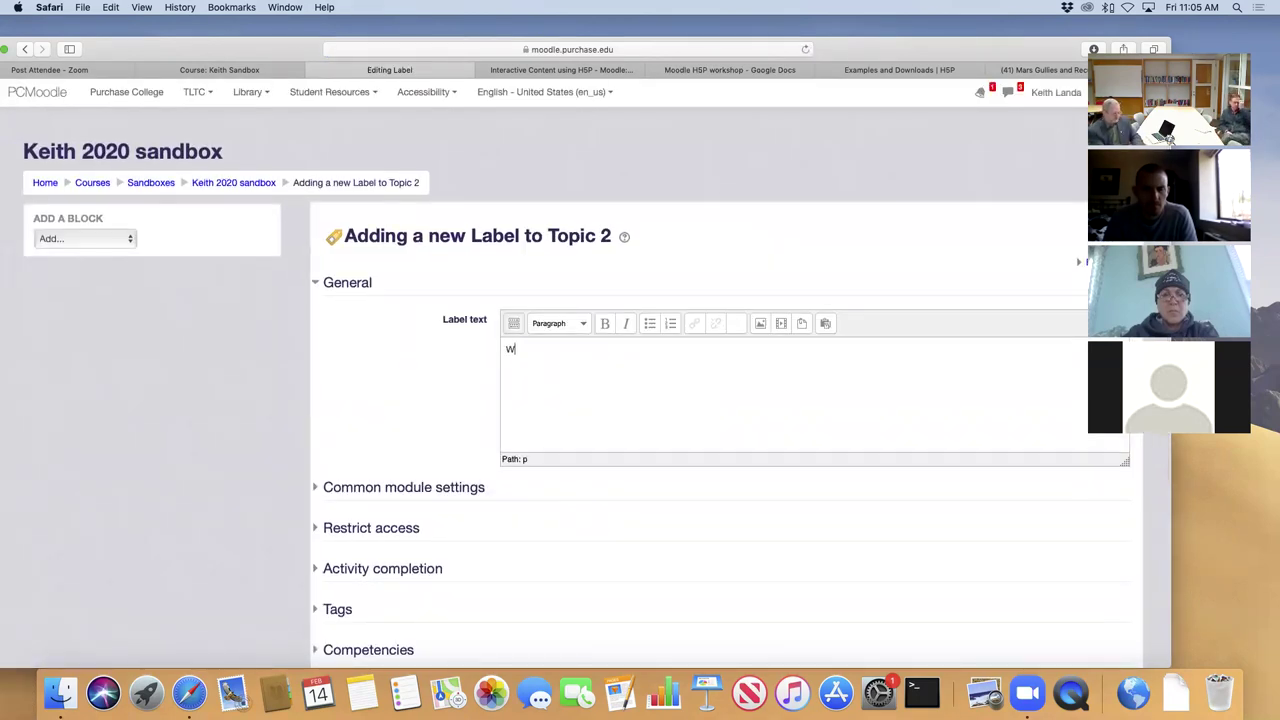
pyautogui.write('atch this video')
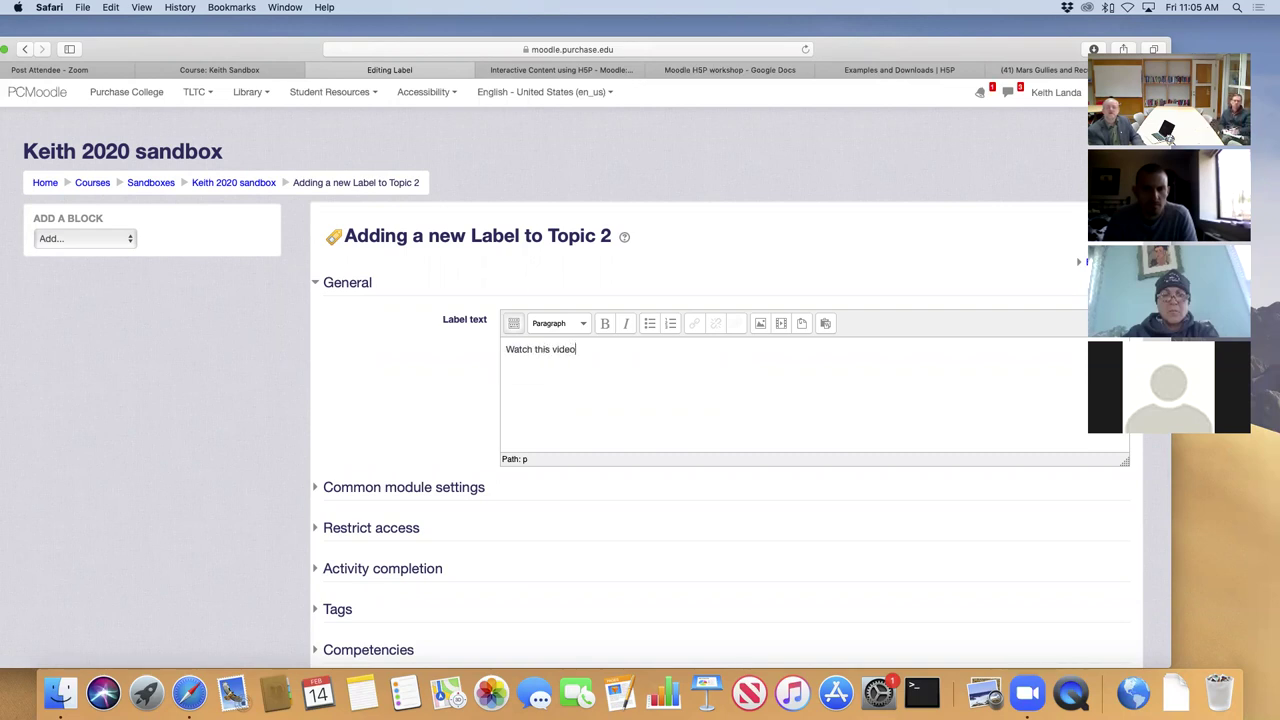
pyautogui.click(512, 326)
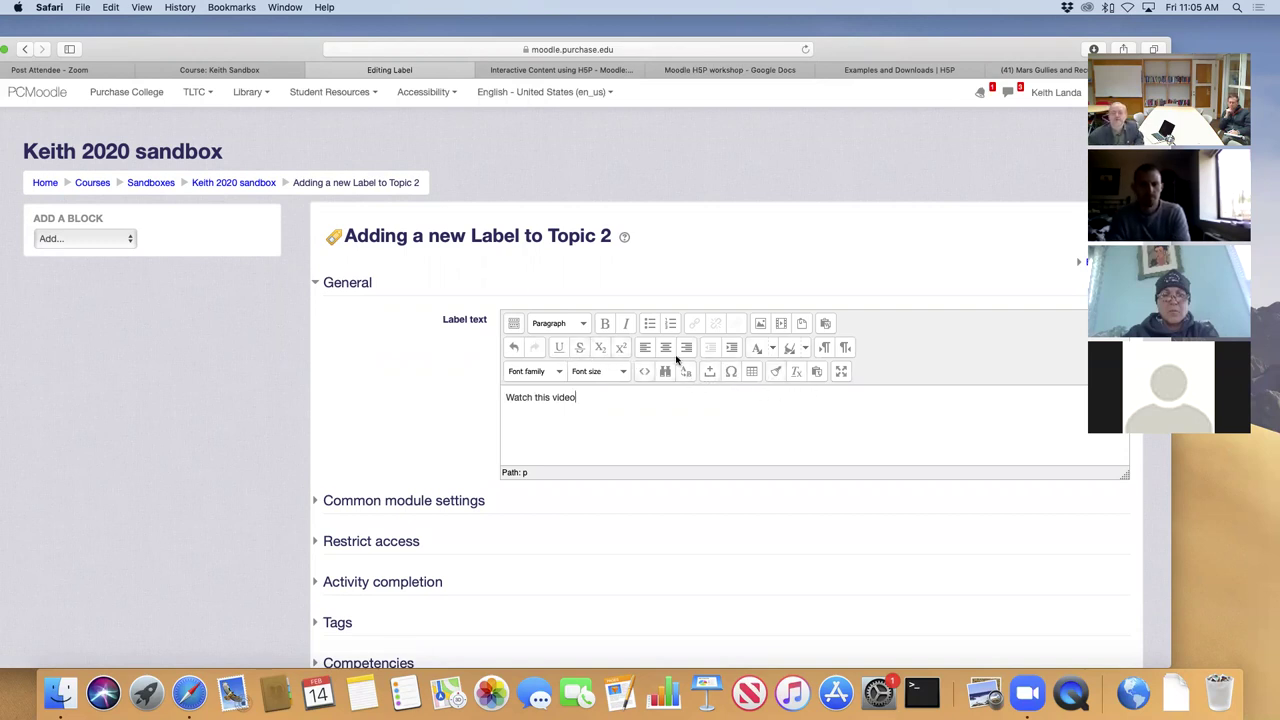
pyautogui.click(611, 401)
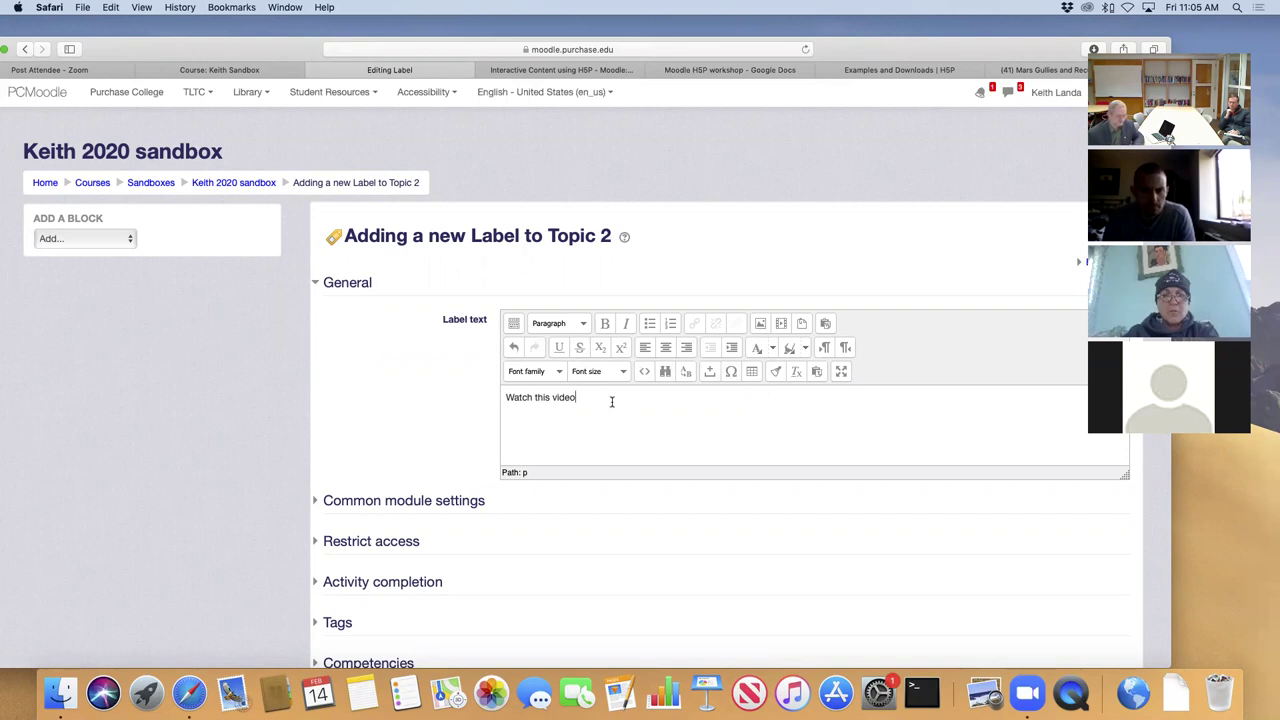
pyautogui.press('Return')
pyautogui.write('http://bit.ly/3bvE6P4')
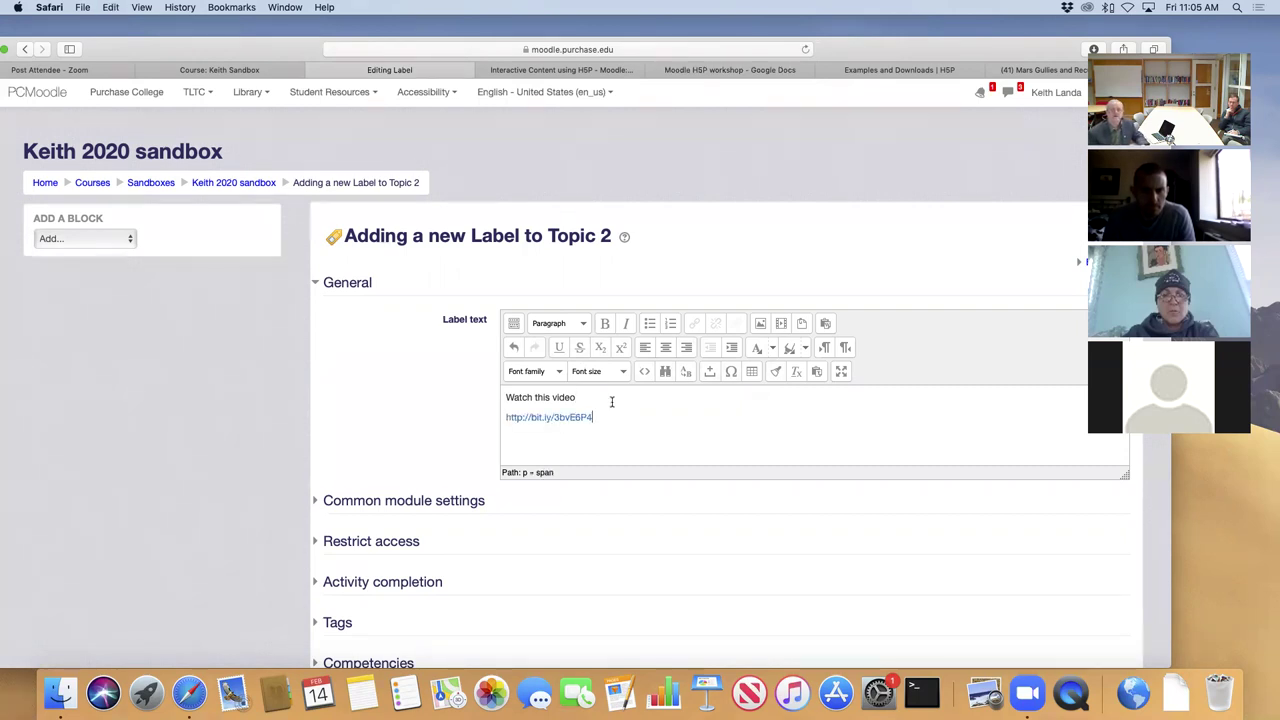
pyautogui.click(546, 418)
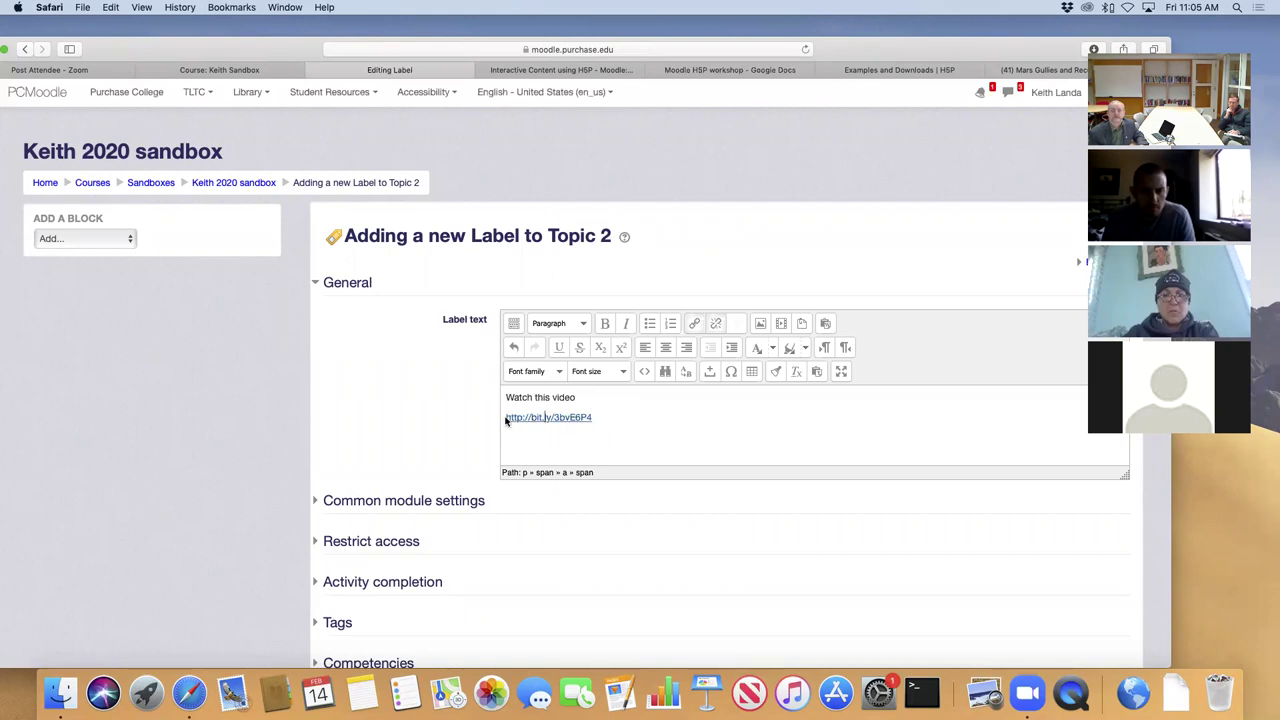
pyautogui.scroll(-5, 558, 512)
pyautogui.click(556, 497)
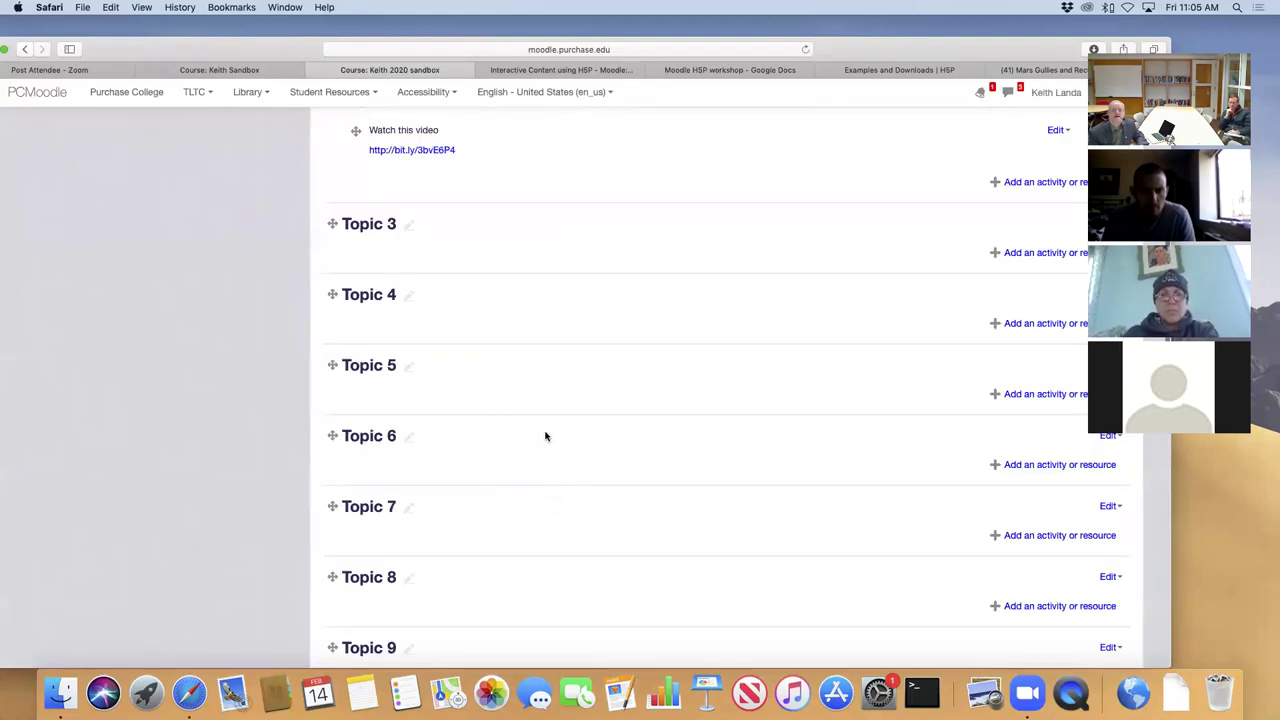
# Reopen the settings of the Topic 2 label and delete the bit.ly link from its text.
pyautogui.scroll(3, 545, 436)
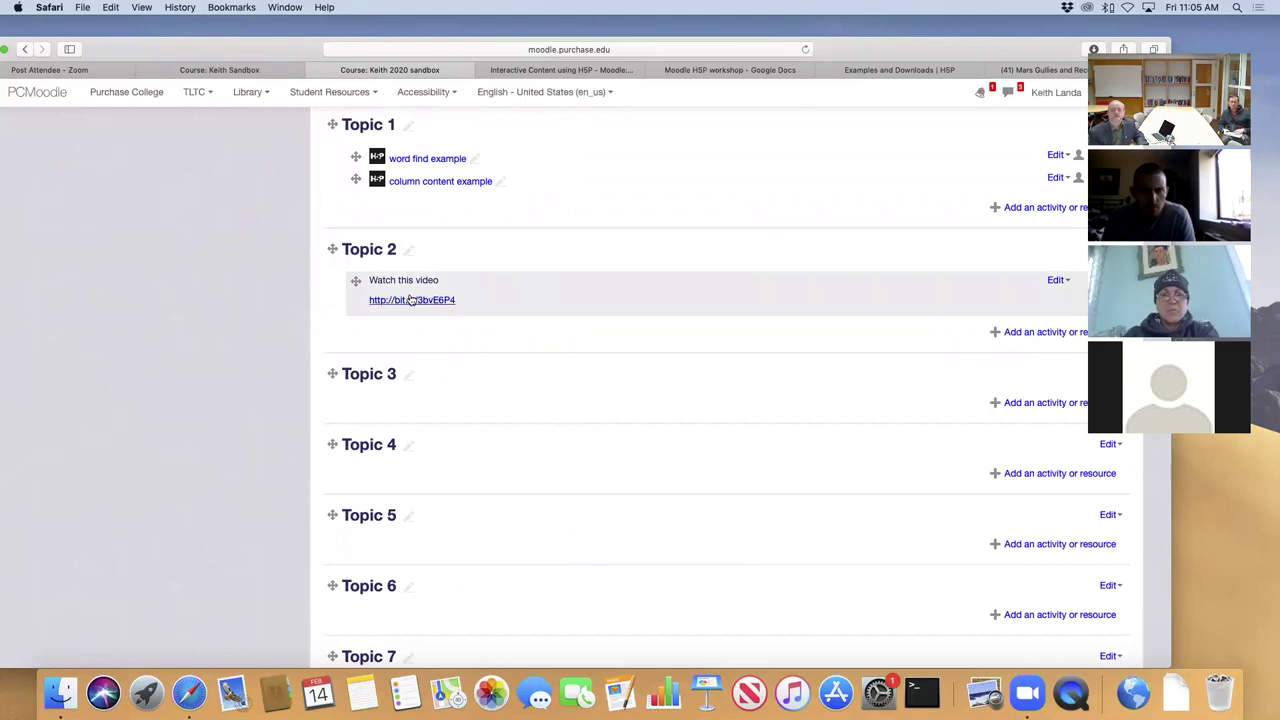
pyautogui.click(1058, 282)
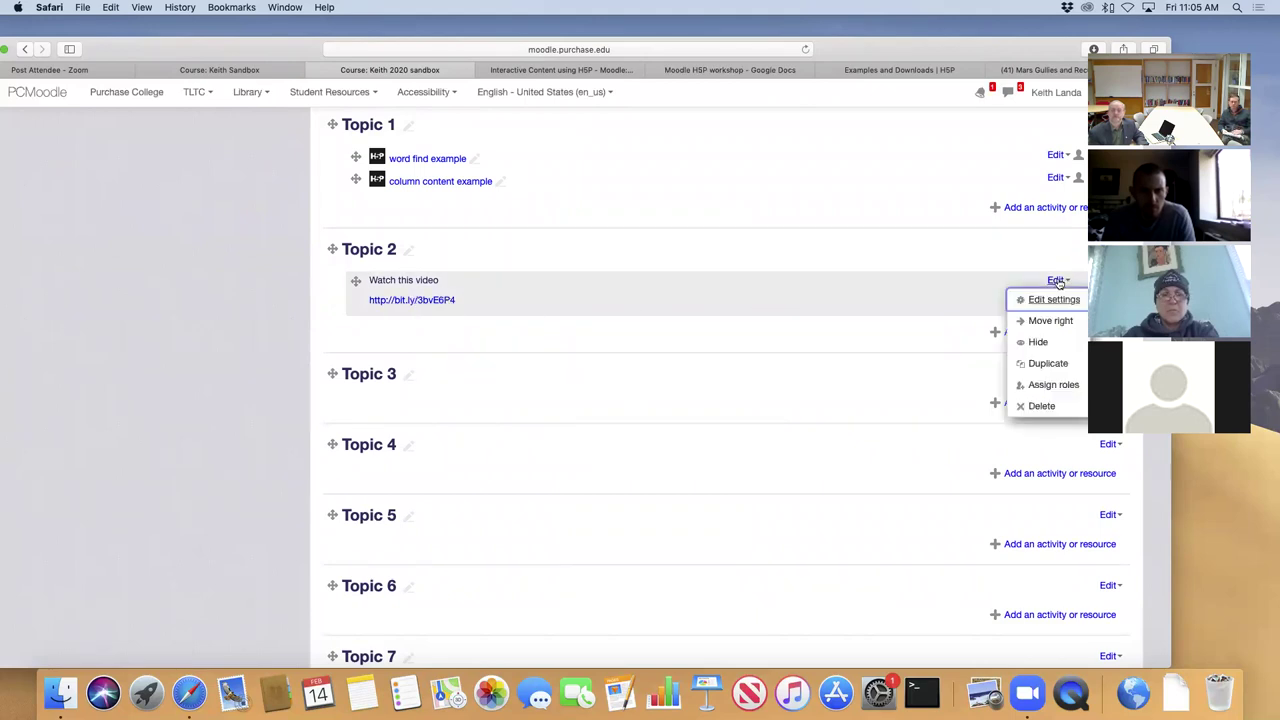
pyautogui.click(1050, 297)
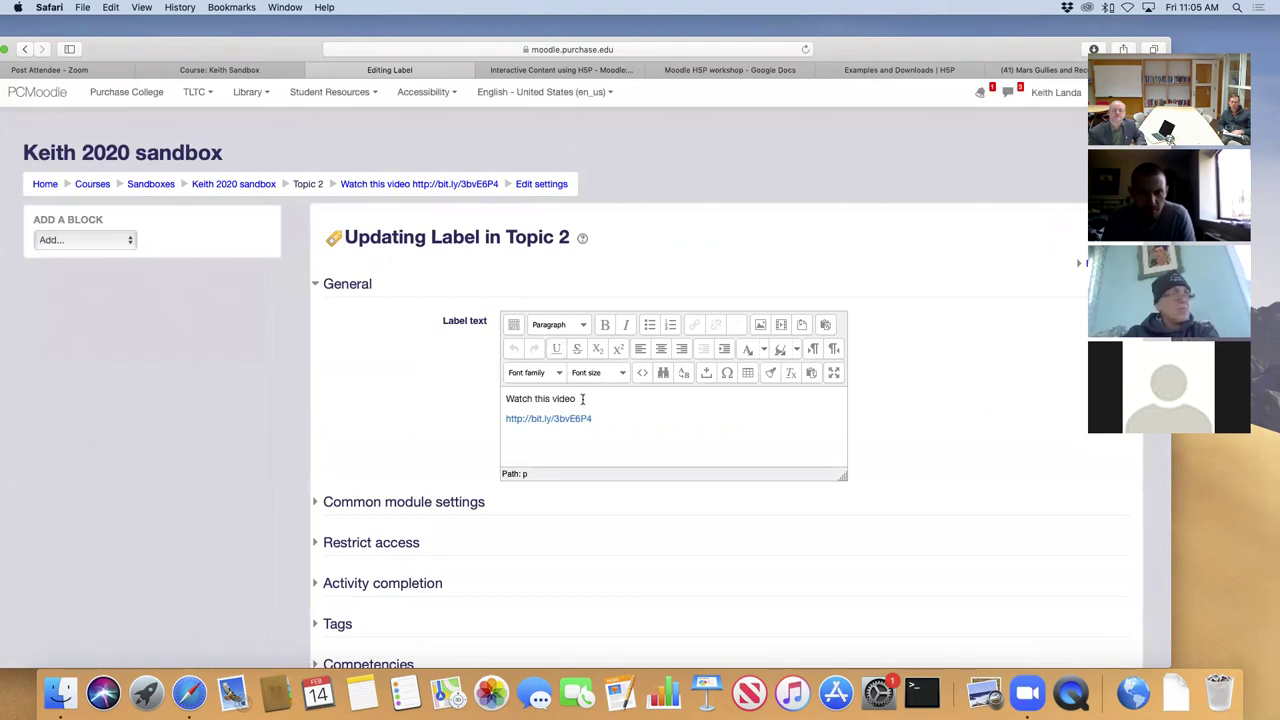
pyautogui.click(595, 418)
pyautogui.moveTo(593, 418); pyautogui.dragTo(490, 416)
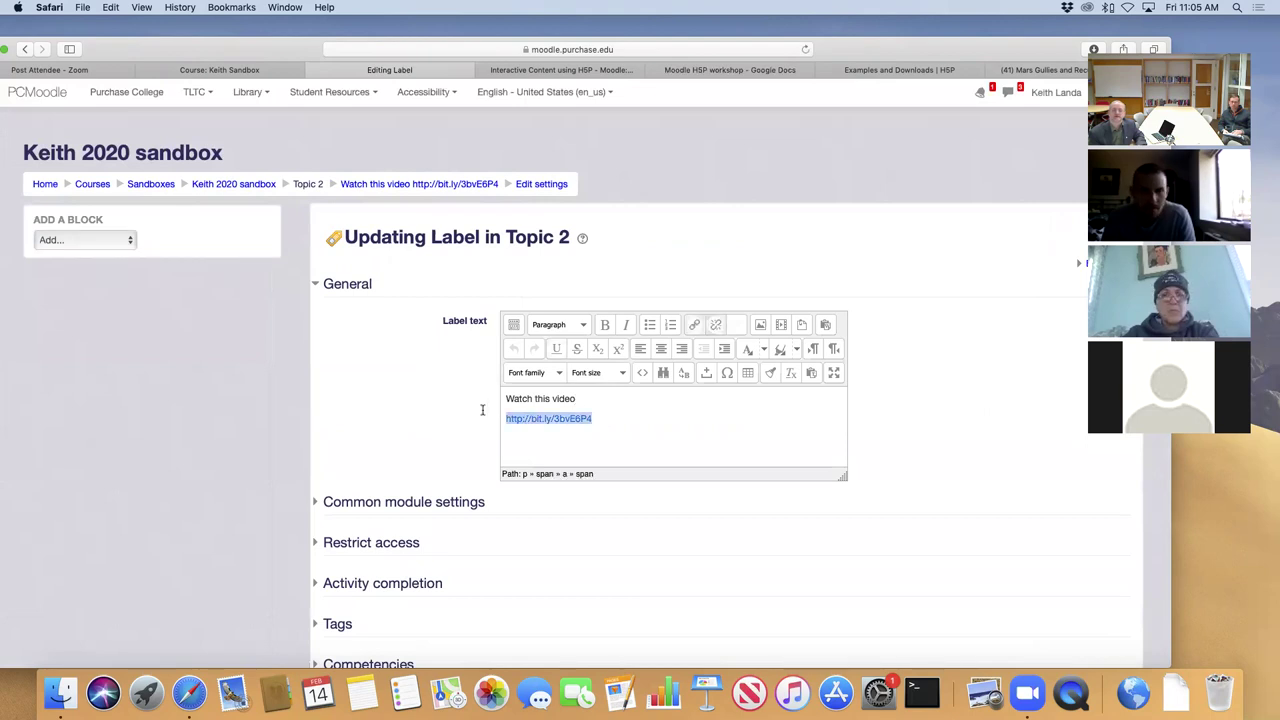
pyautogui.press('BackSpace')
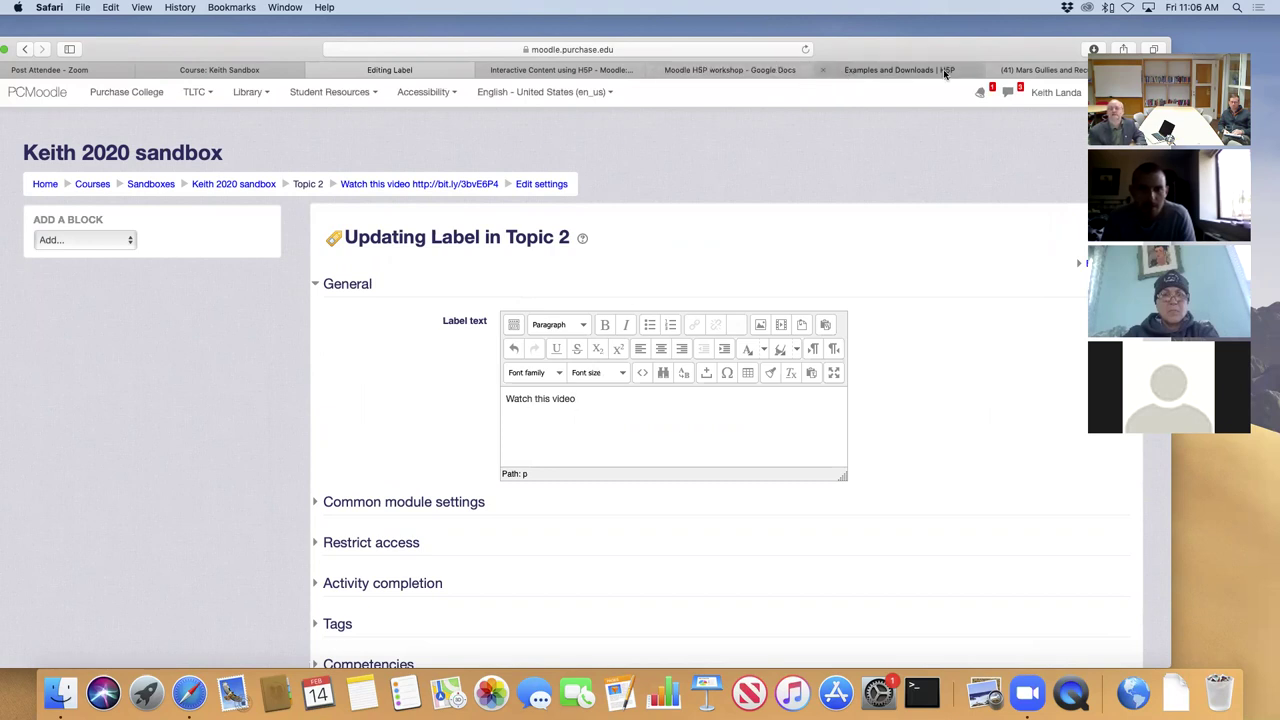
# Switch to the YouTube video "Mars Gullies and Recurring Slope Lineae" and copy its share link.
pyautogui.click(1030, 70)
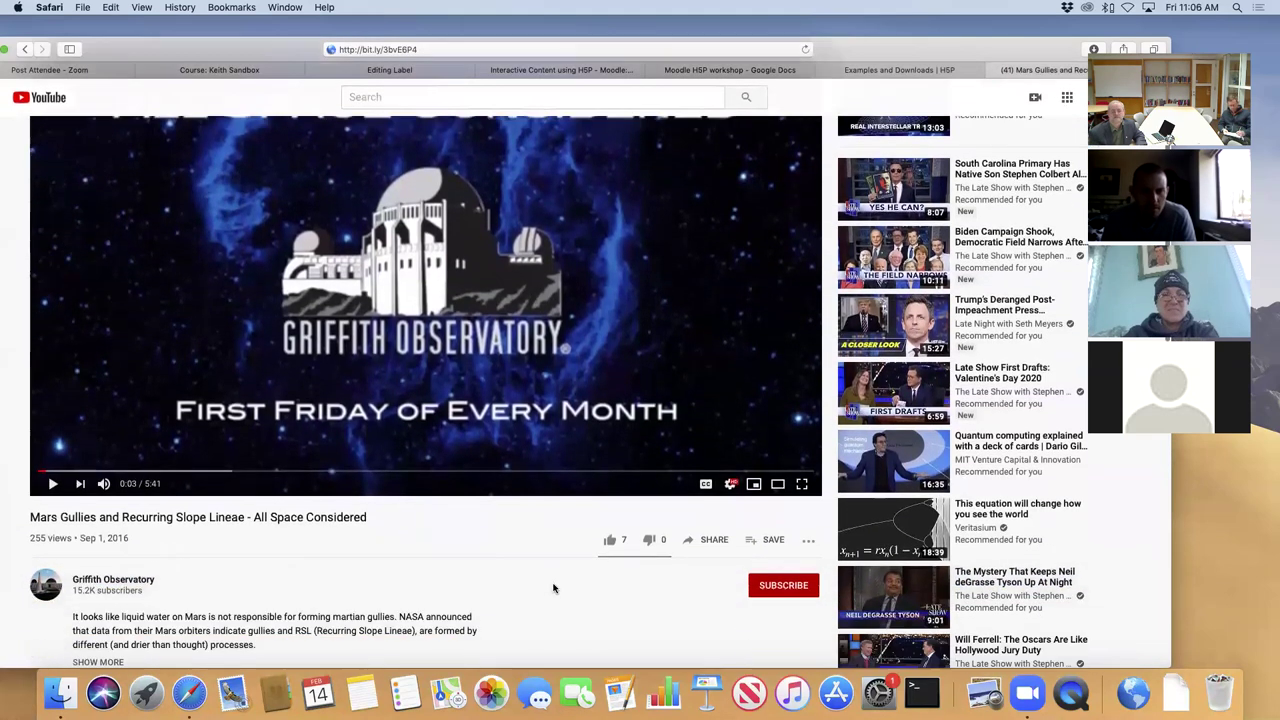
pyautogui.scroll(-4, 523, 586)
pyautogui.scroll(-2, 521, 556)
pyautogui.scroll(7, 520, 554)
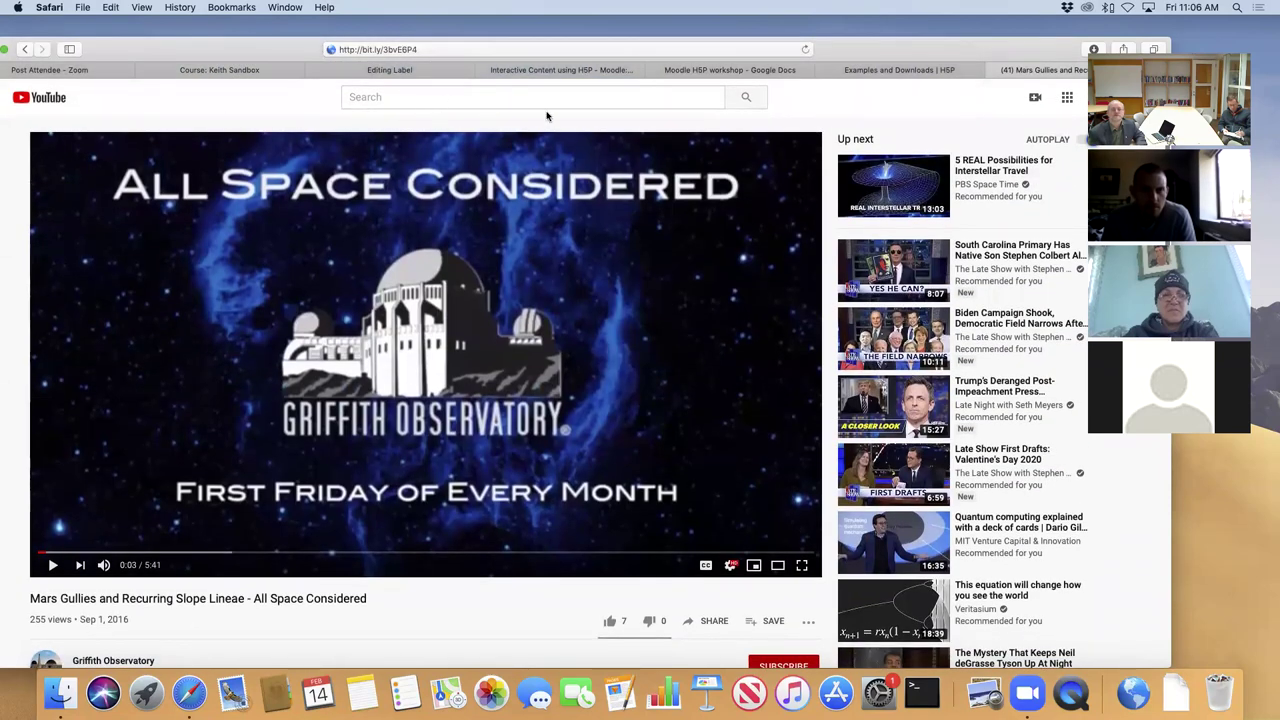
pyautogui.scroll(-6, 578, 450)
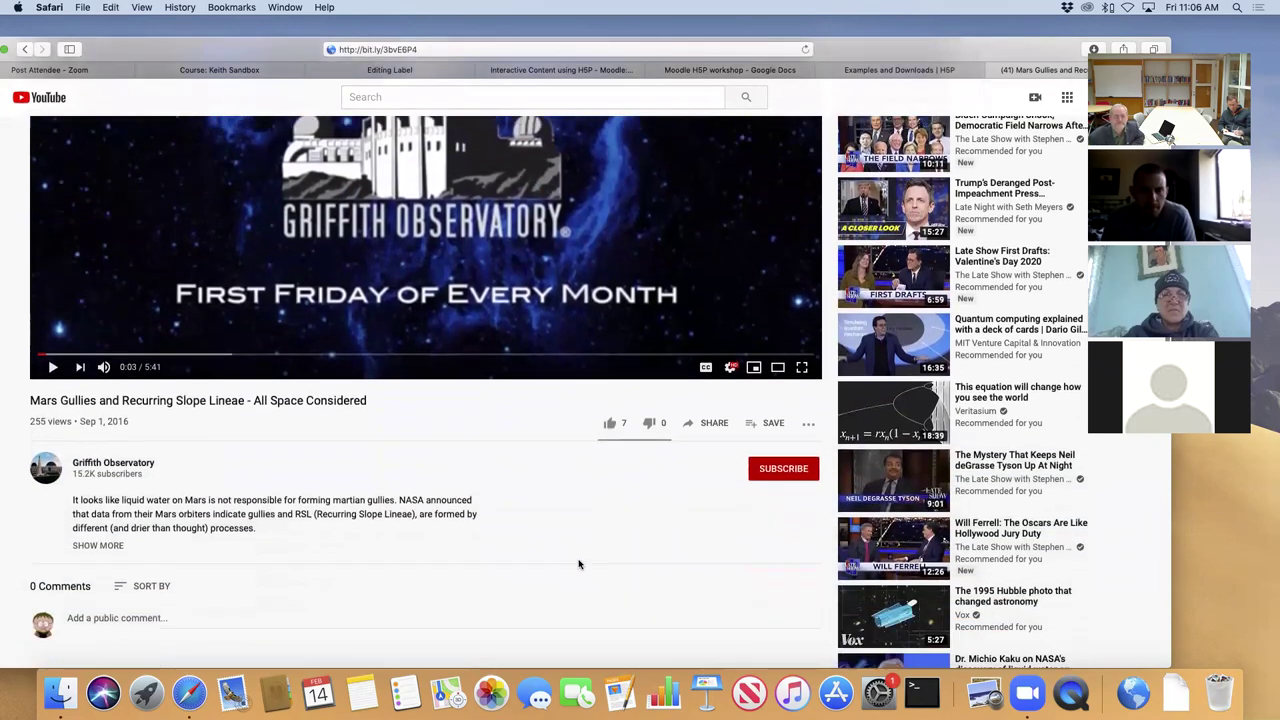
pyautogui.scroll(4, 578, 565)
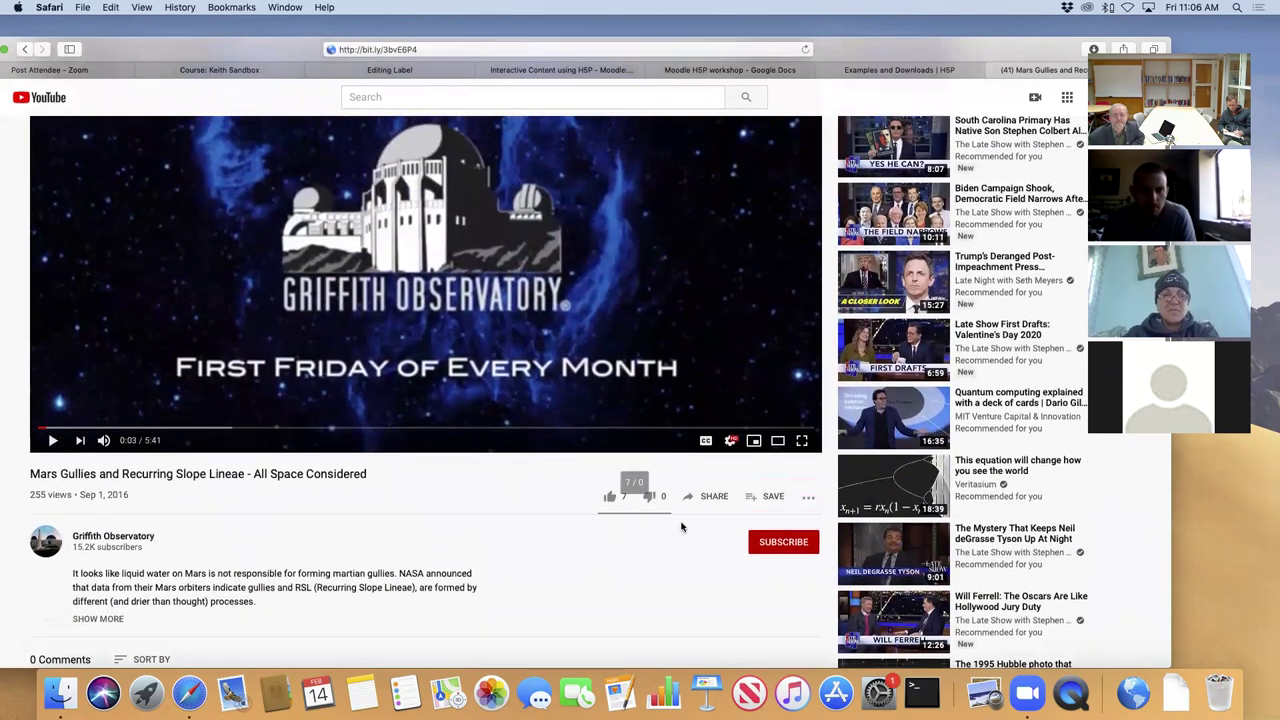
pyautogui.click(714, 497)
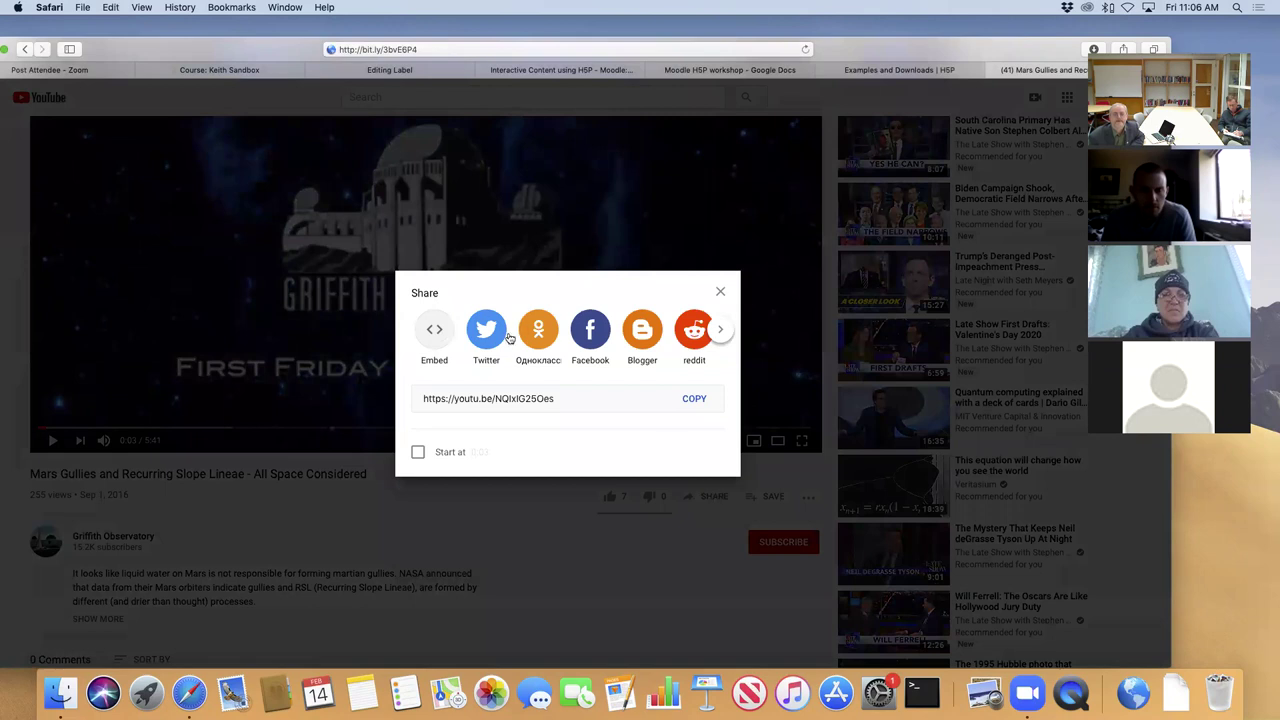
pyautogui.click(565, 402)
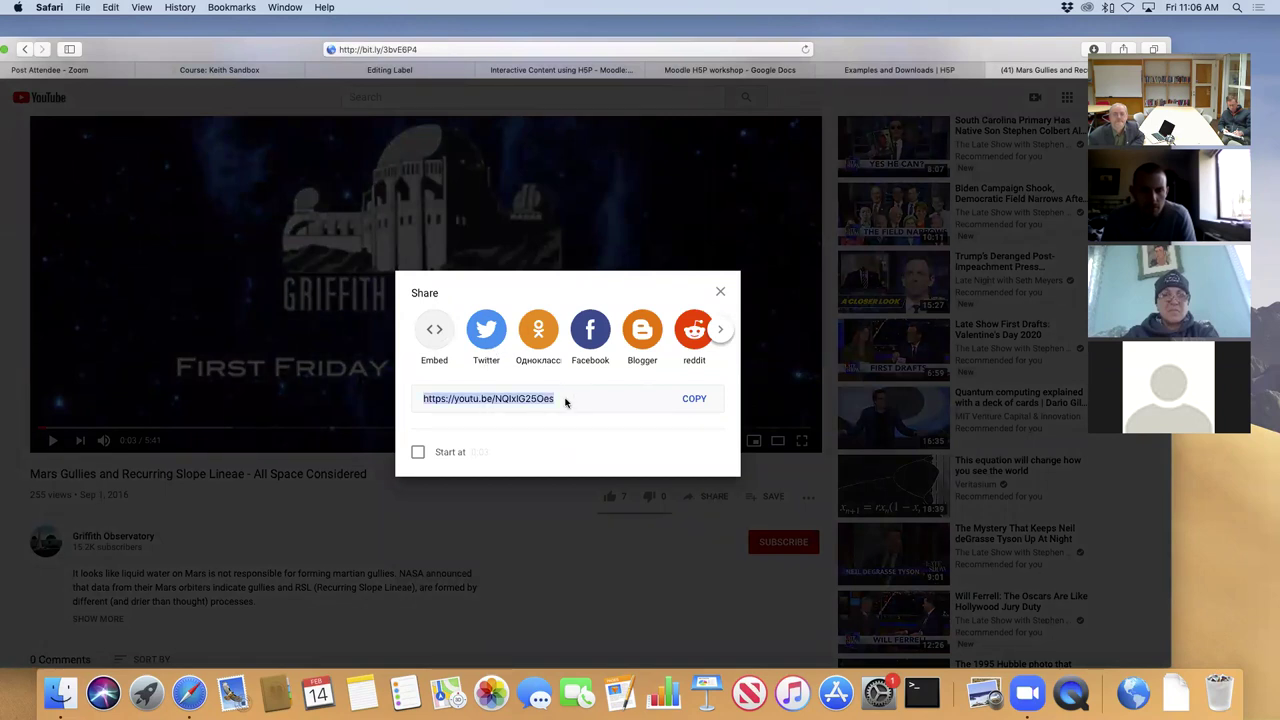
pyautogui.click(686, 400)
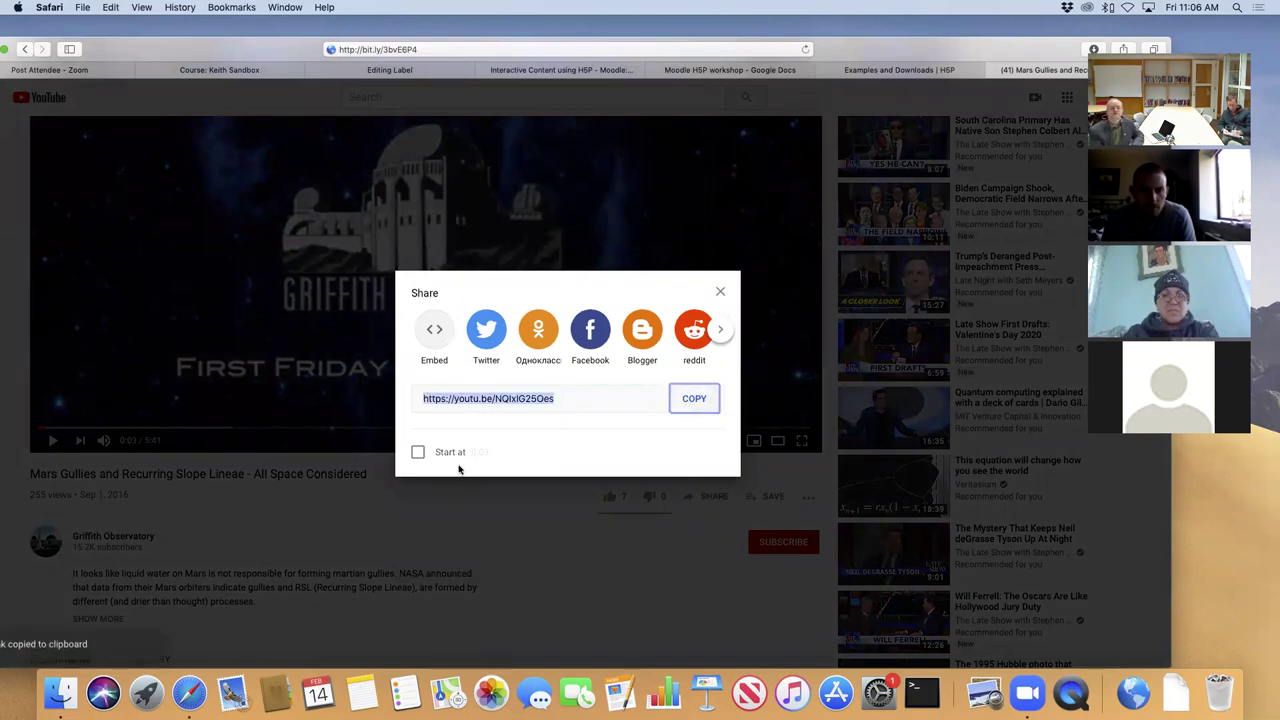
pyautogui.click(718, 290)
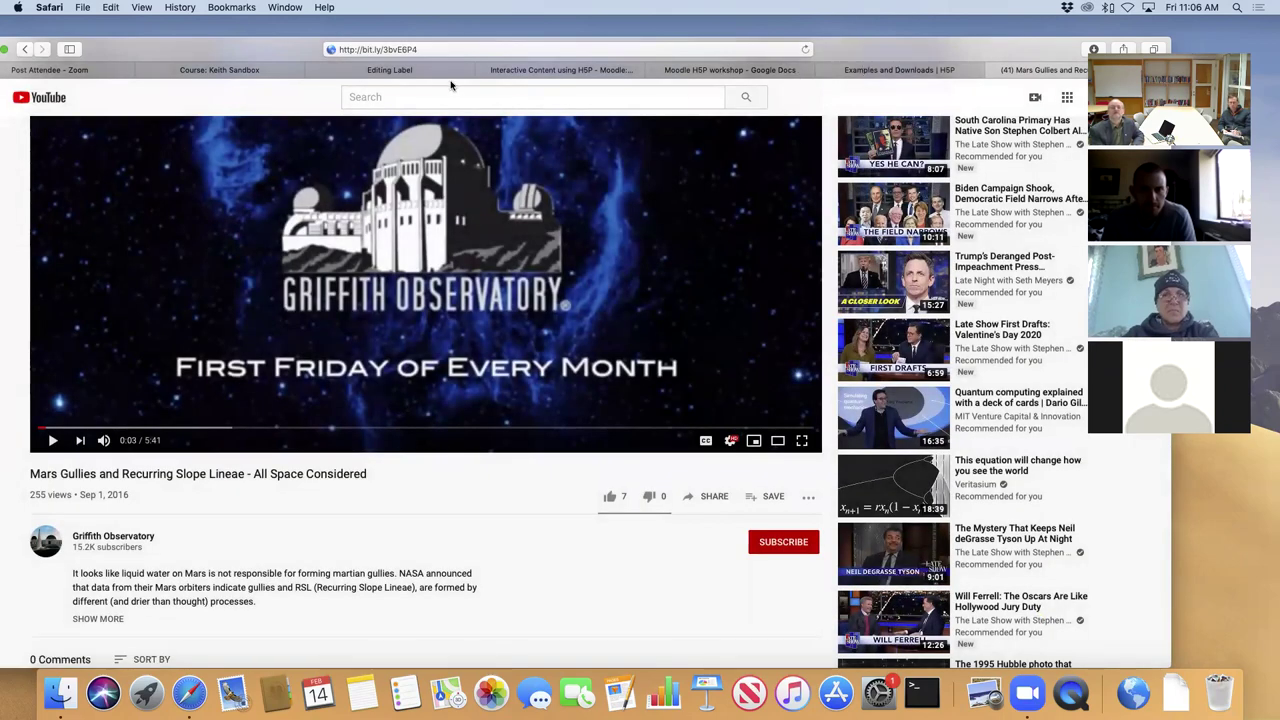
# Back in the Moodle label editor, paste the copied YouTube link on a new line below "Watch this video".
pyautogui.click(412, 72)
pyautogui.click(597, 416)
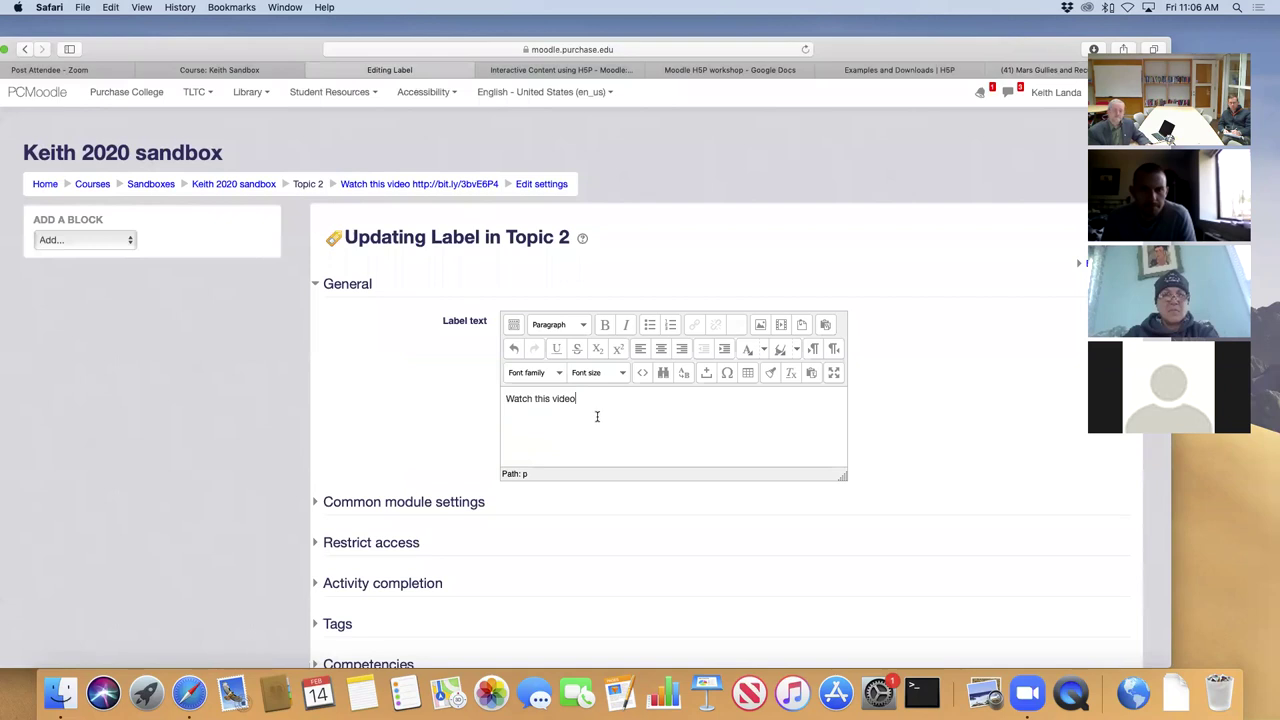
pyautogui.press('super+v')
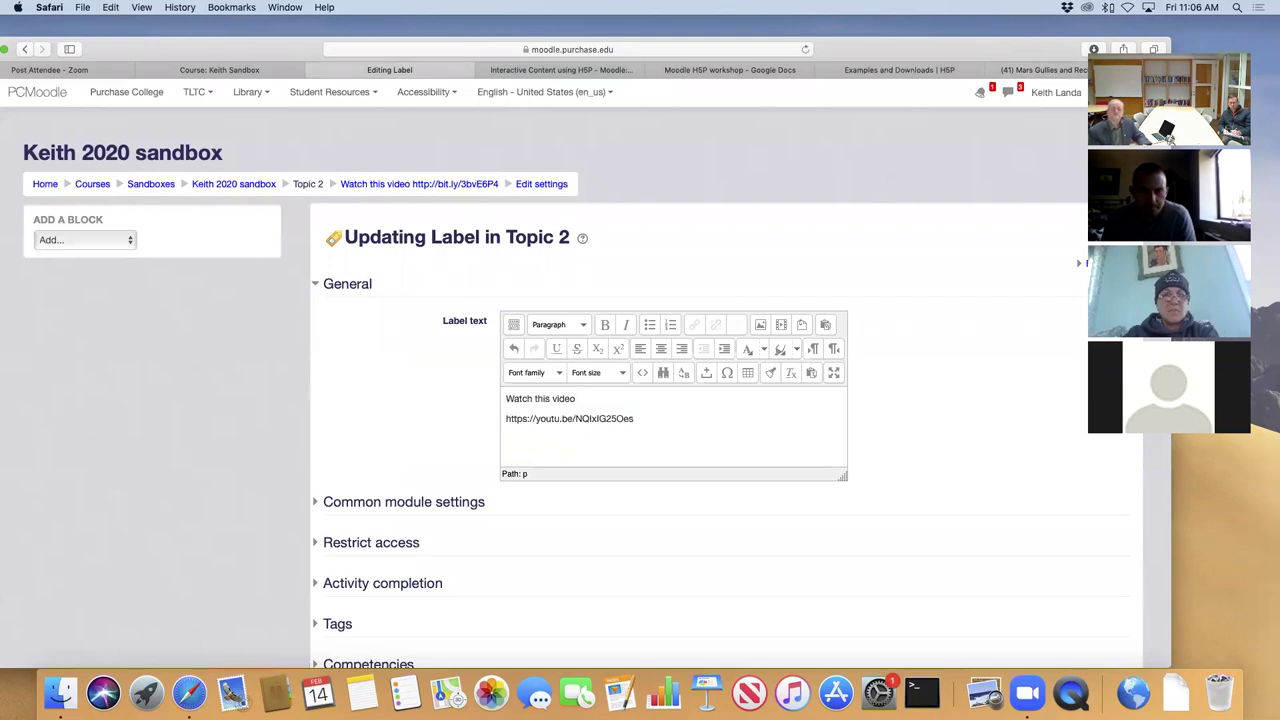
pyautogui.moveTo(505, 419); pyautogui.dragTo(637, 421)
pyautogui.press('super+c')
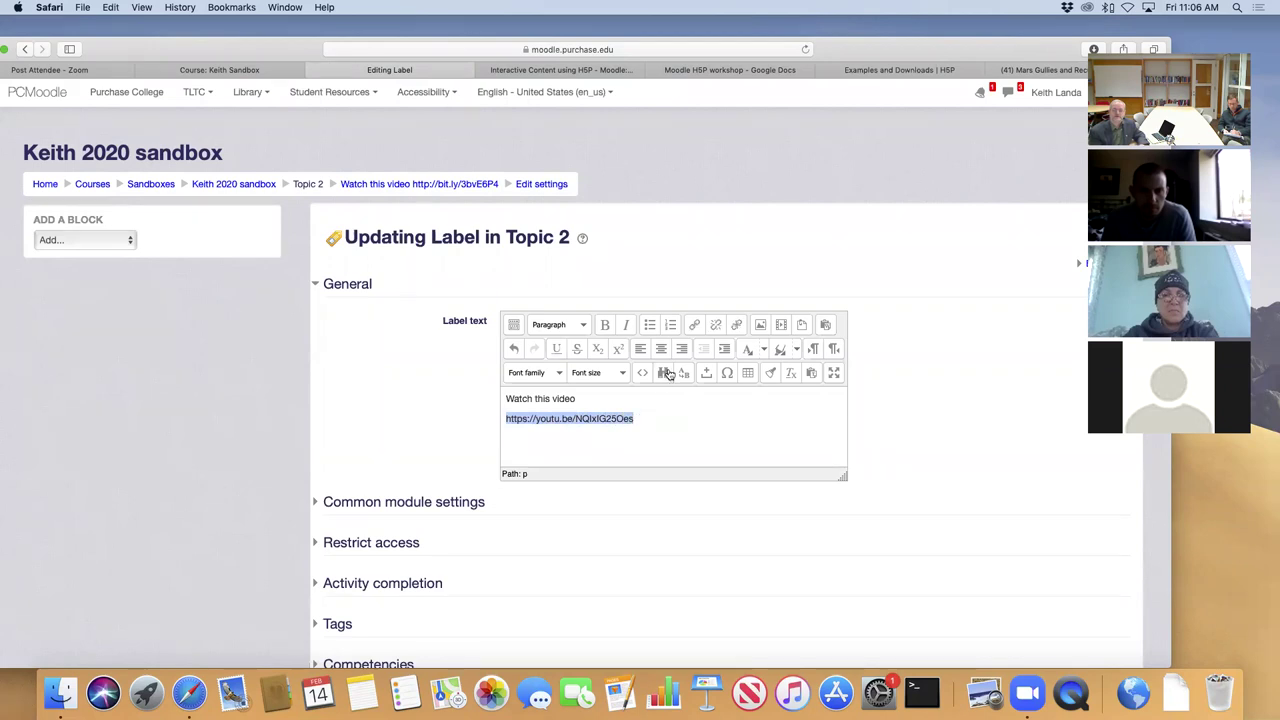
pyautogui.click(691, 326)
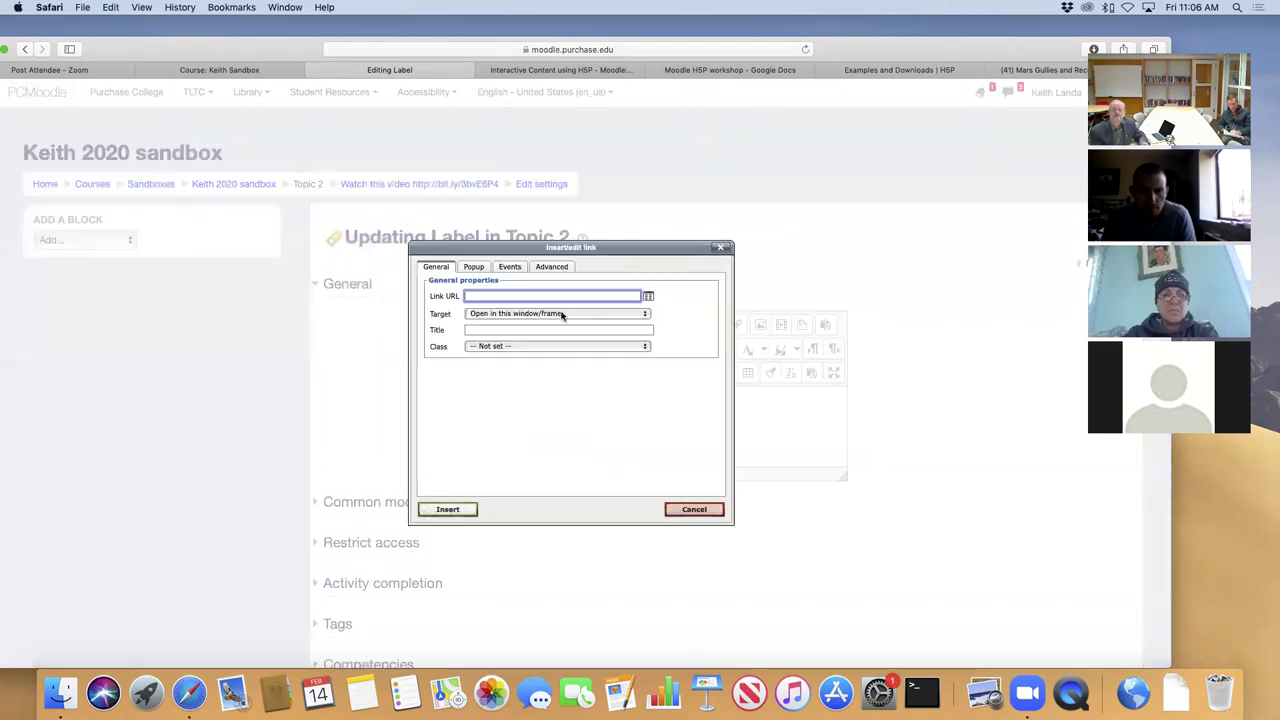
pyautogui.press('super+v')
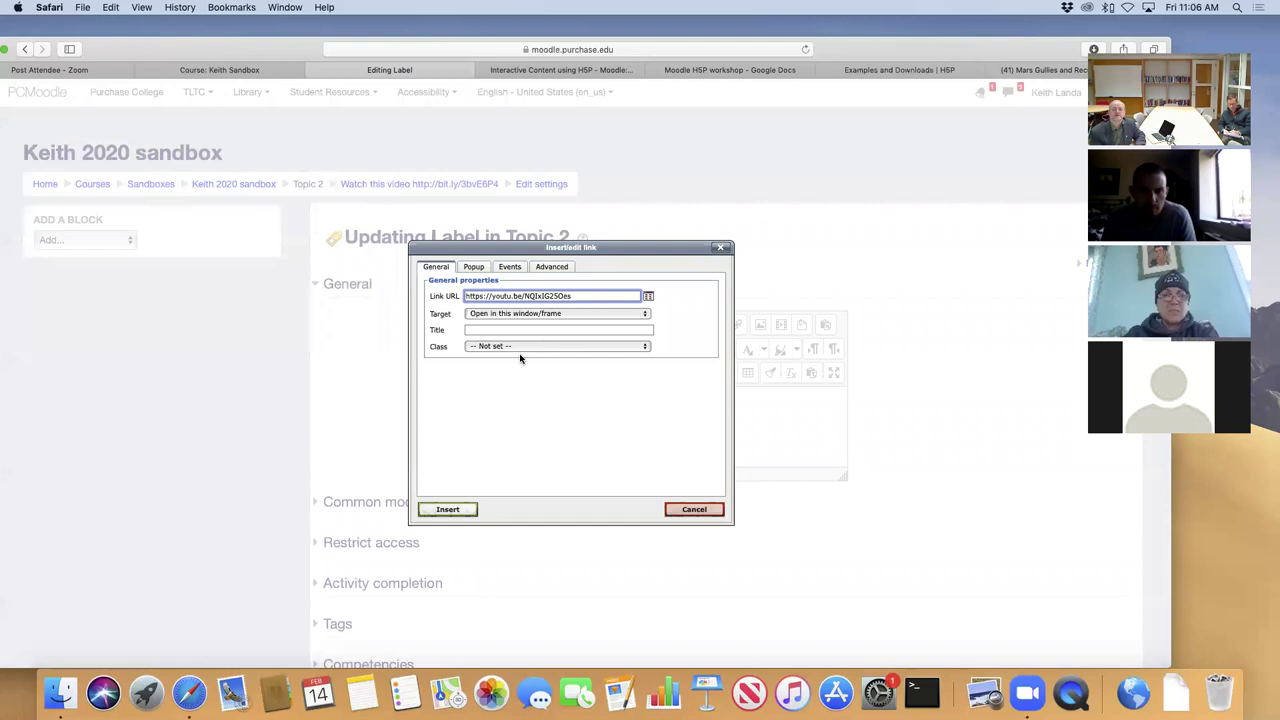
pyautogui.click(447, 511)
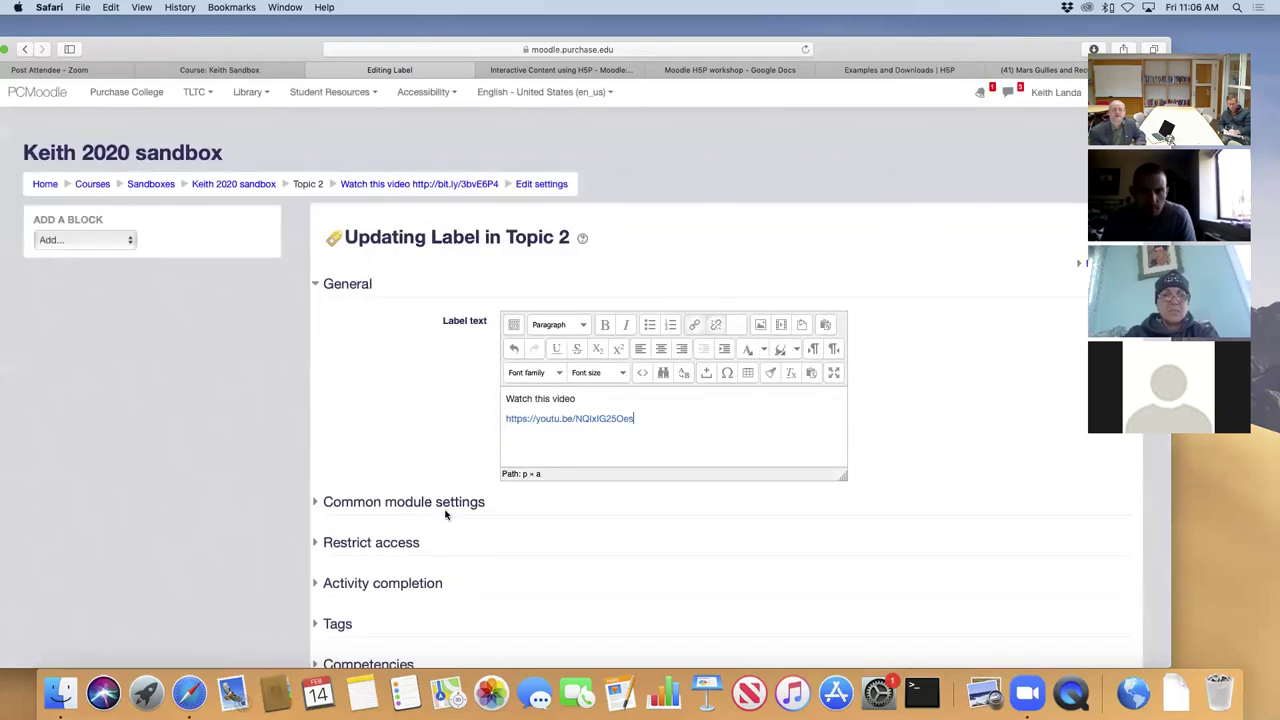
pyautogui.scroll(-5, 502, 567)
pyautogui.click(537, 496)
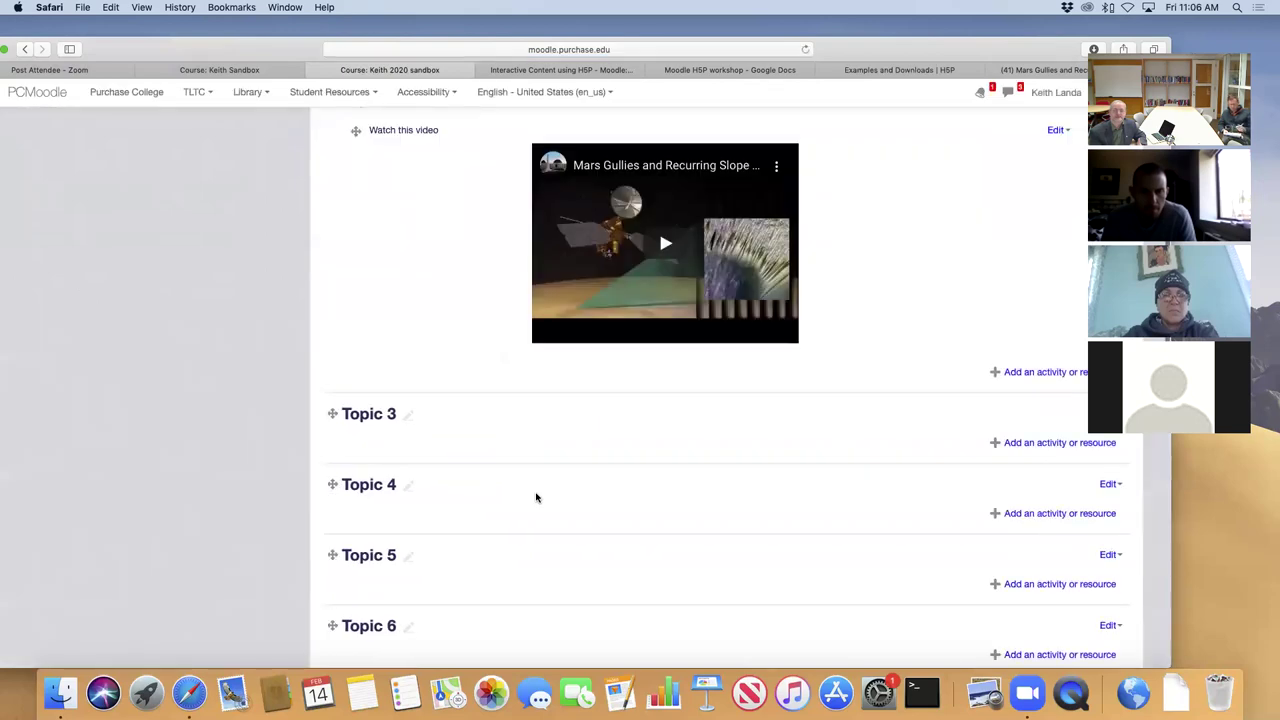
# Add a new Page resource to Topic 2 and name it "lecture notes".
pyautogui.scroll(3, 536, 497)
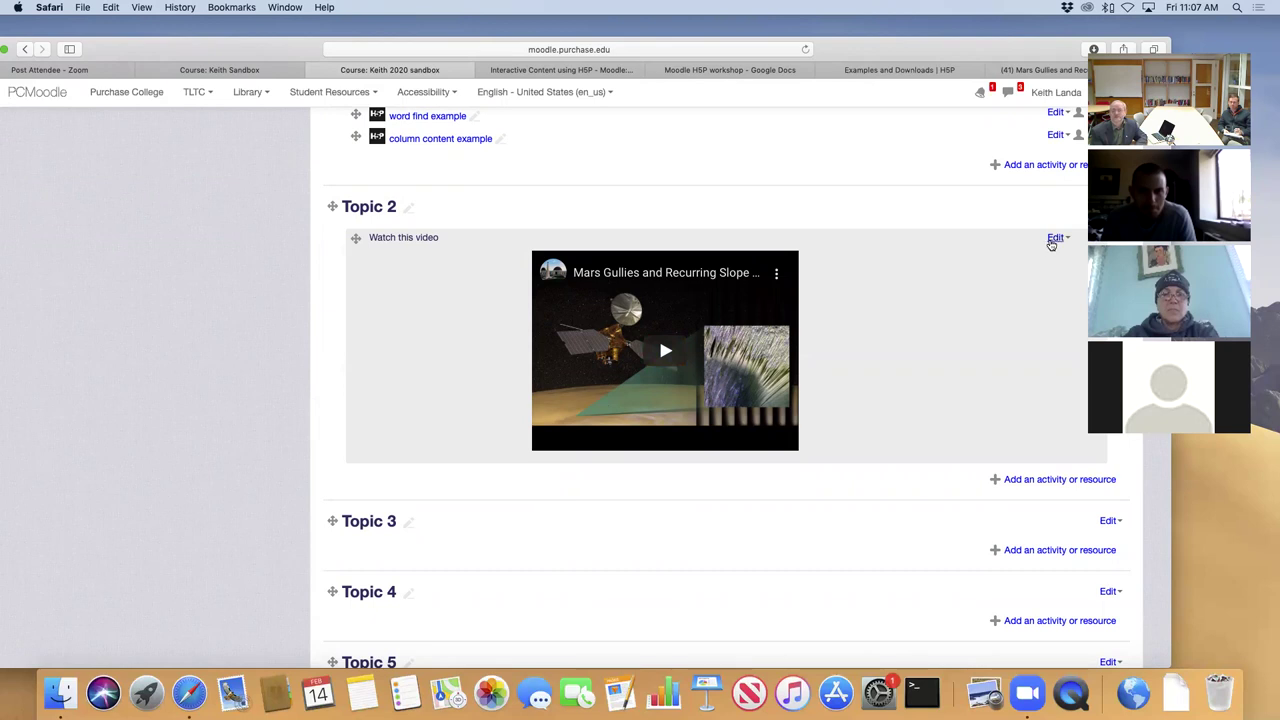
pyautogui.click(1010, 481)
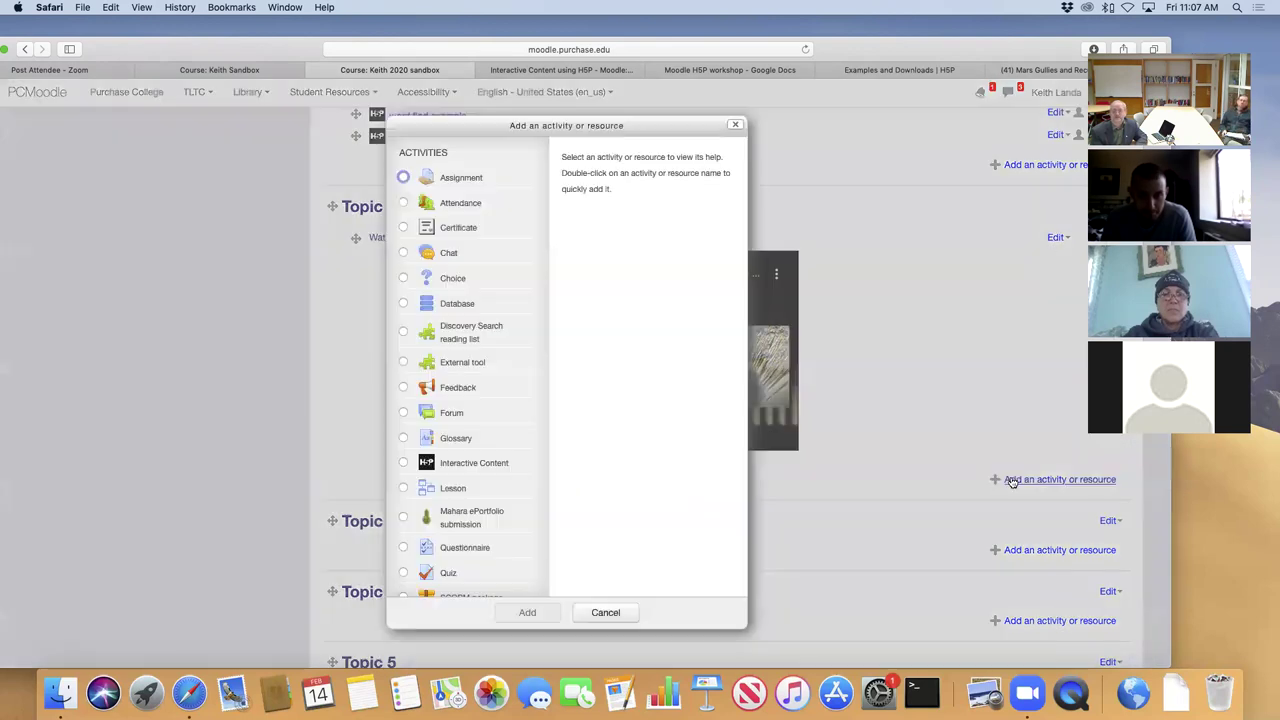
pyautogui.scroll(-5, 470, 340)
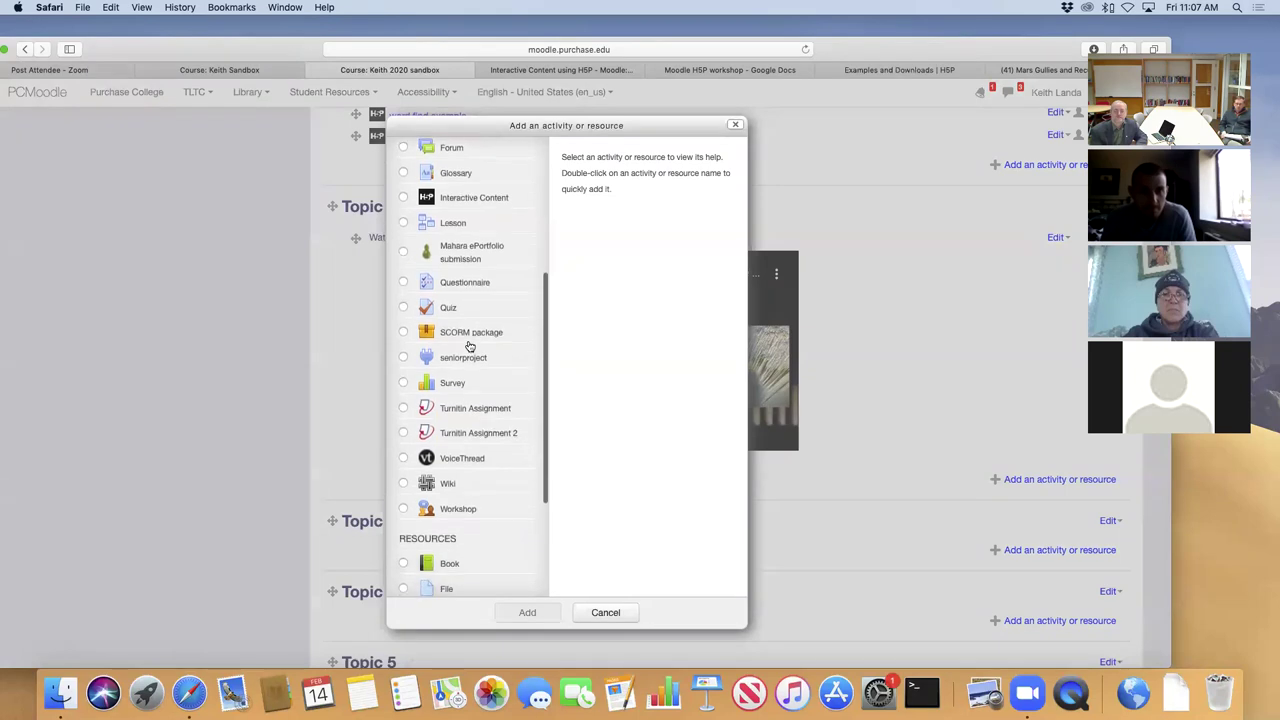
pyautogui.scroll(-4, 470, 346)
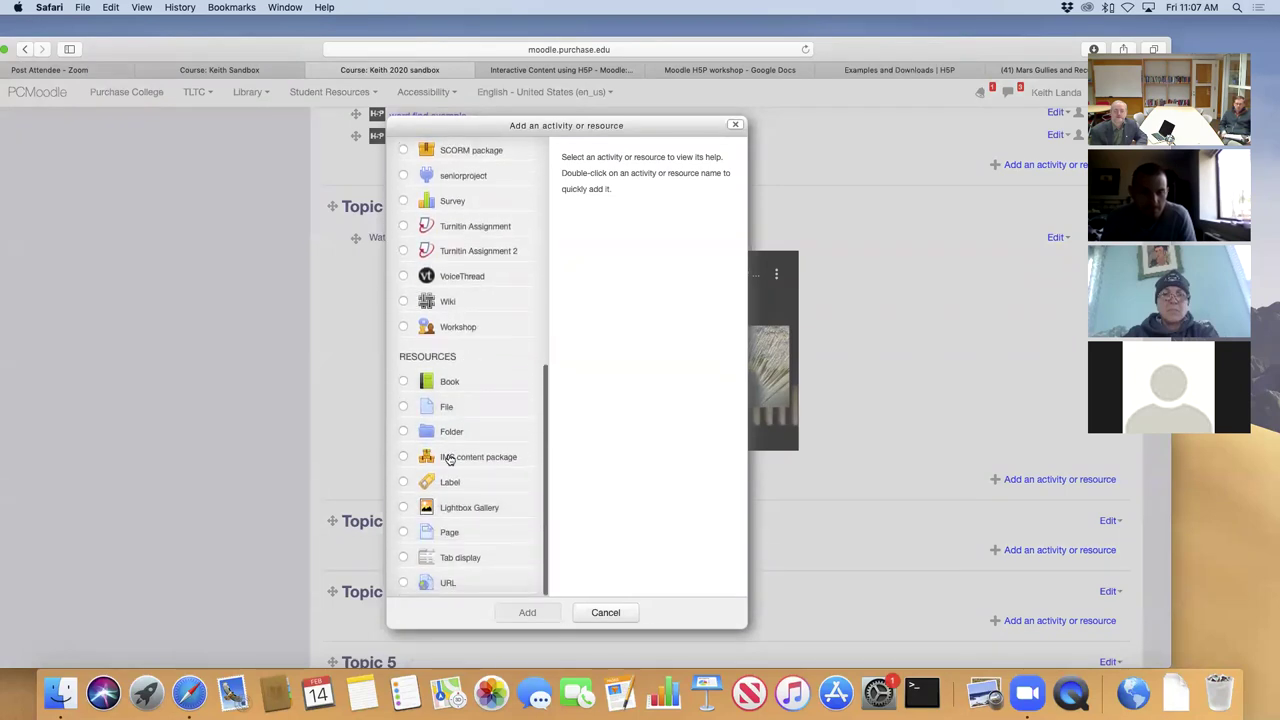
pyautogui.click(403, 532)
pyautogui.click(527, 612)
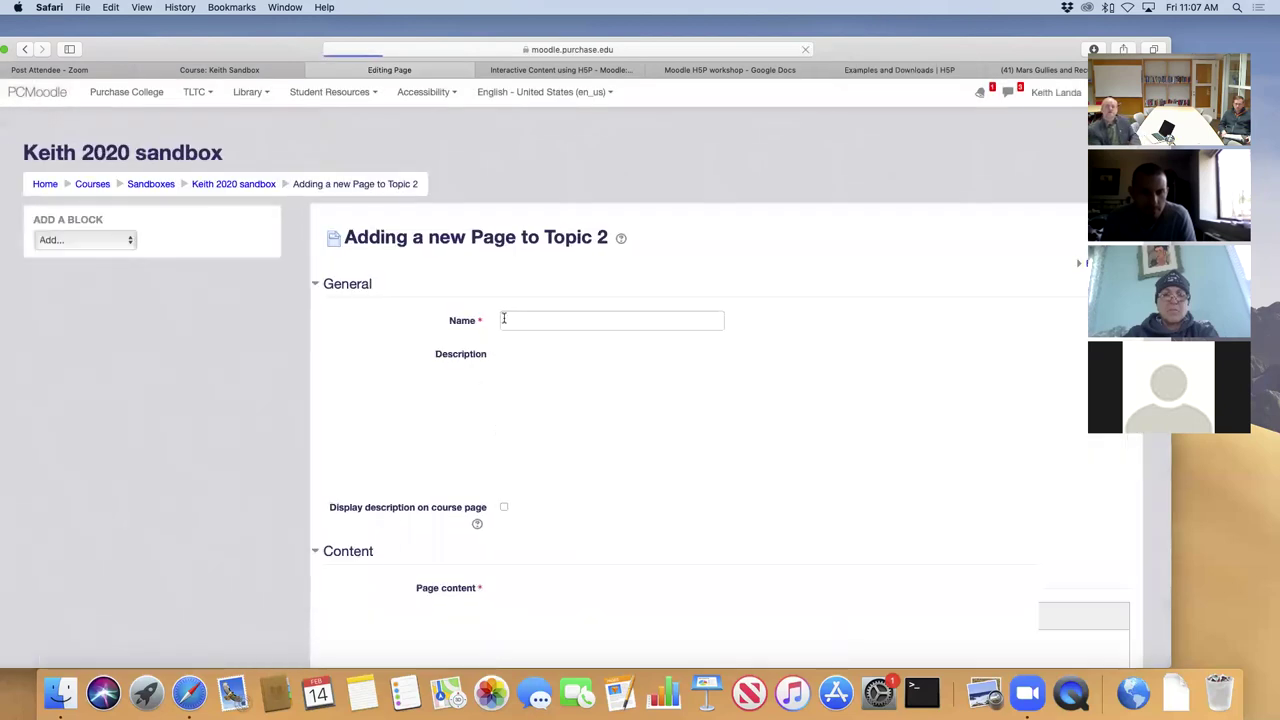
pyautogui.click(534, 320)
pyautogui.write('lec')
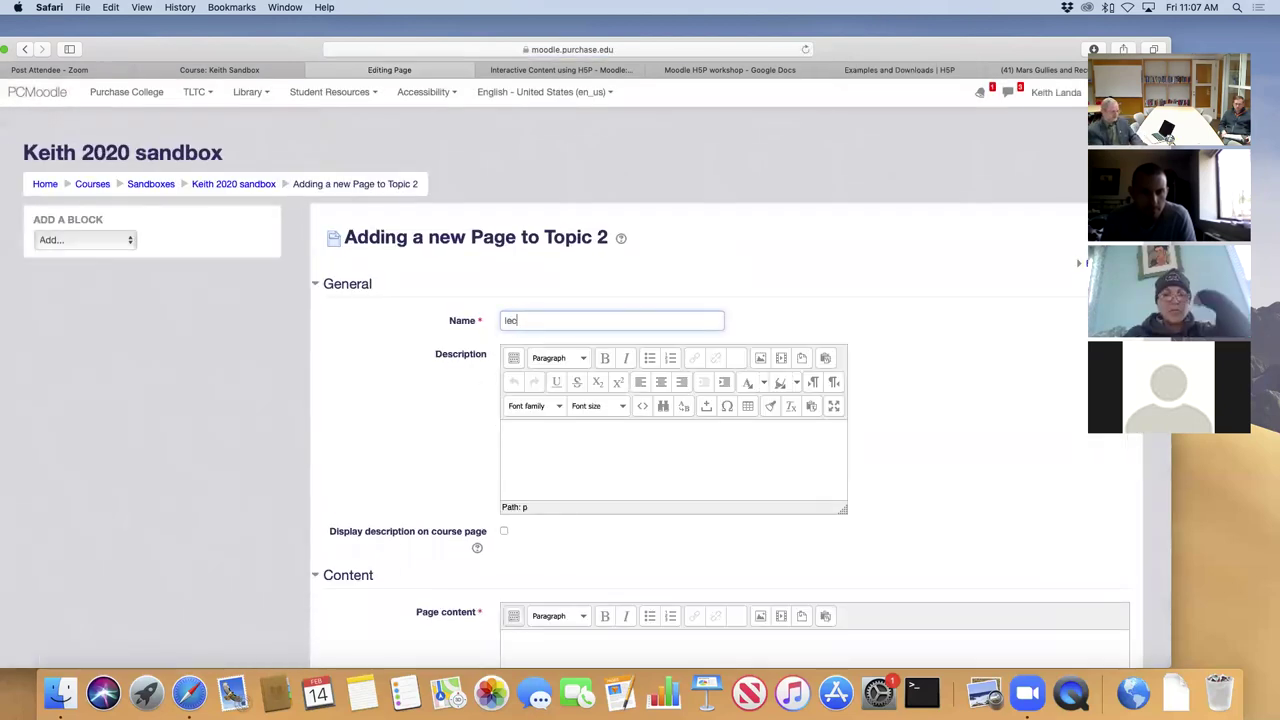
pyautogui.write('ture notes')
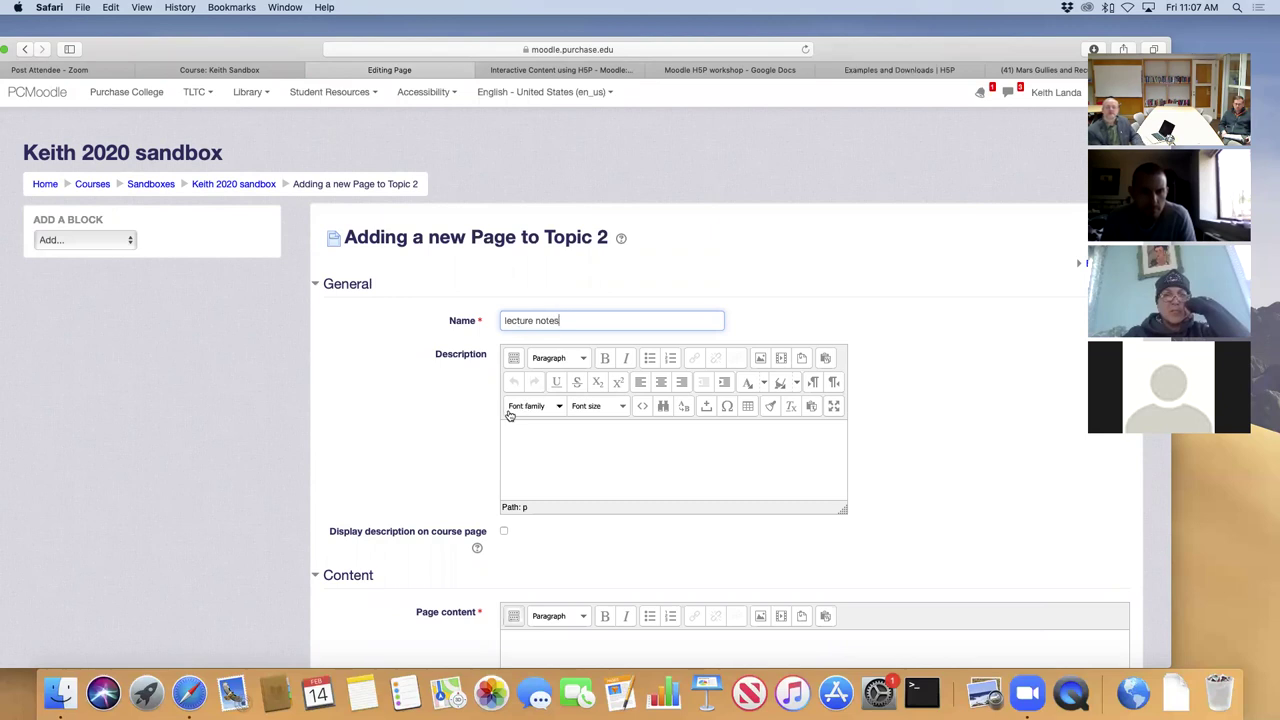
# Enter two lines of placeholder text in the page content, followed by the line "watch this video".
pyautogui.scroll(-5, 507, 415)
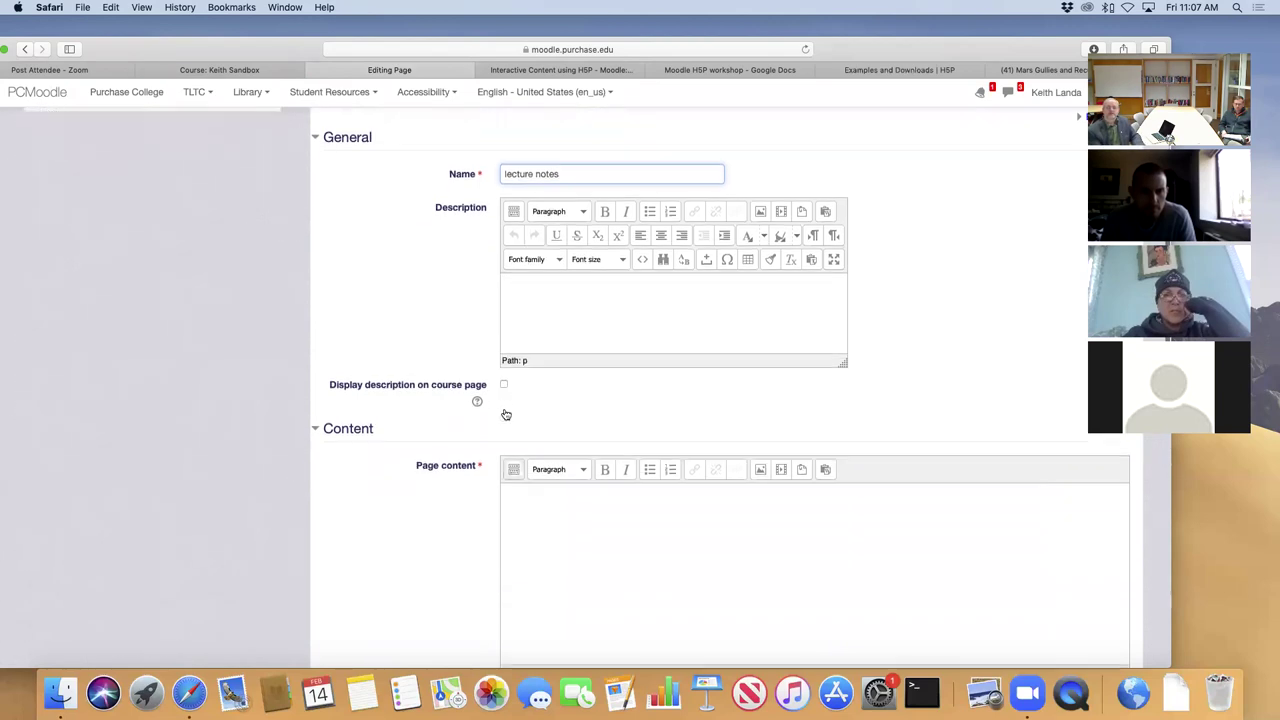
pyautogui.click(563, 437)
pyautogui.write('hfkjajljalkj lkajl')
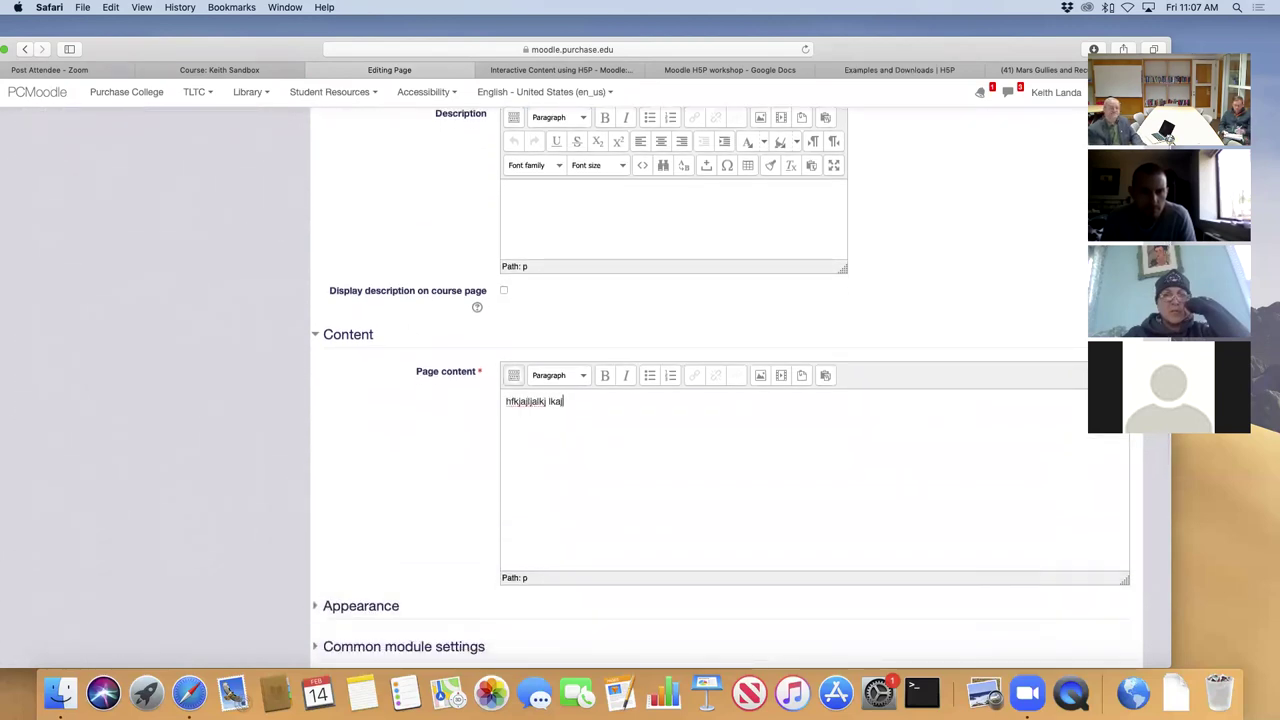
pyautogui.write(" fsajlkjf lakjlkagl g;lkg;lskl;gk sl;kg ;lskl;gksl;gkls;'")
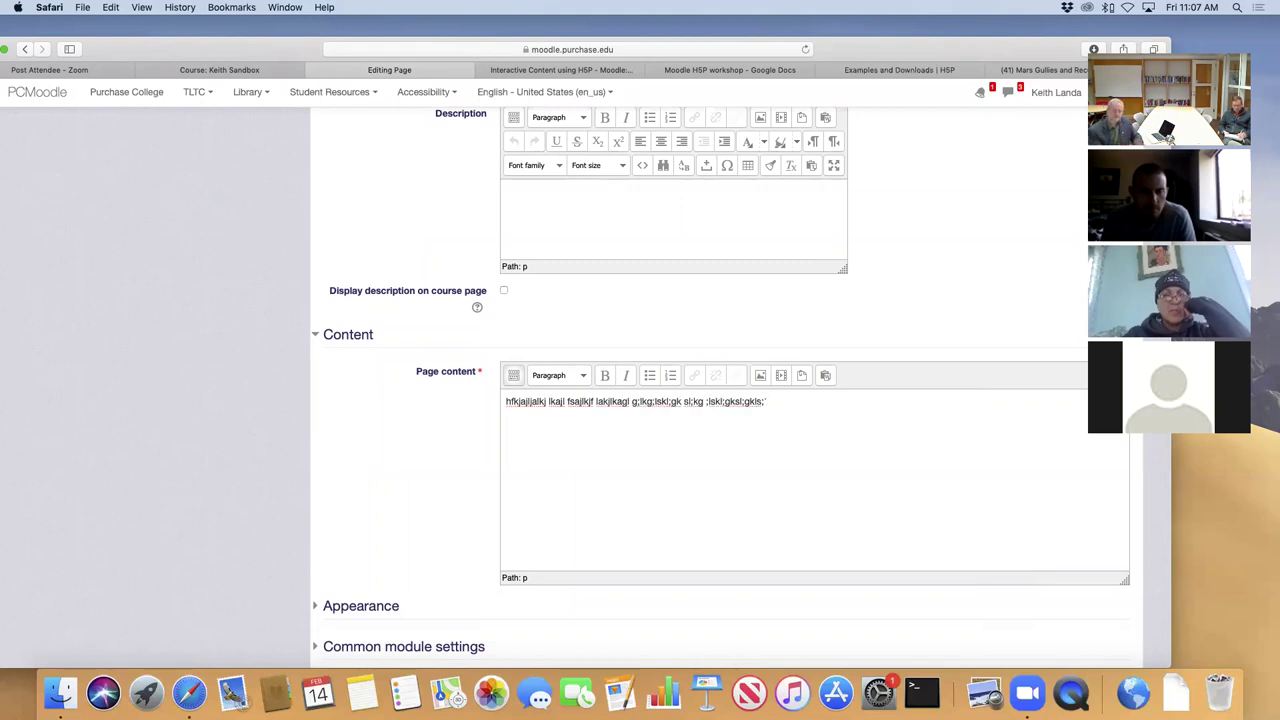
pyautogui.write(' k;lfkal;fk lkf;lk;gk')
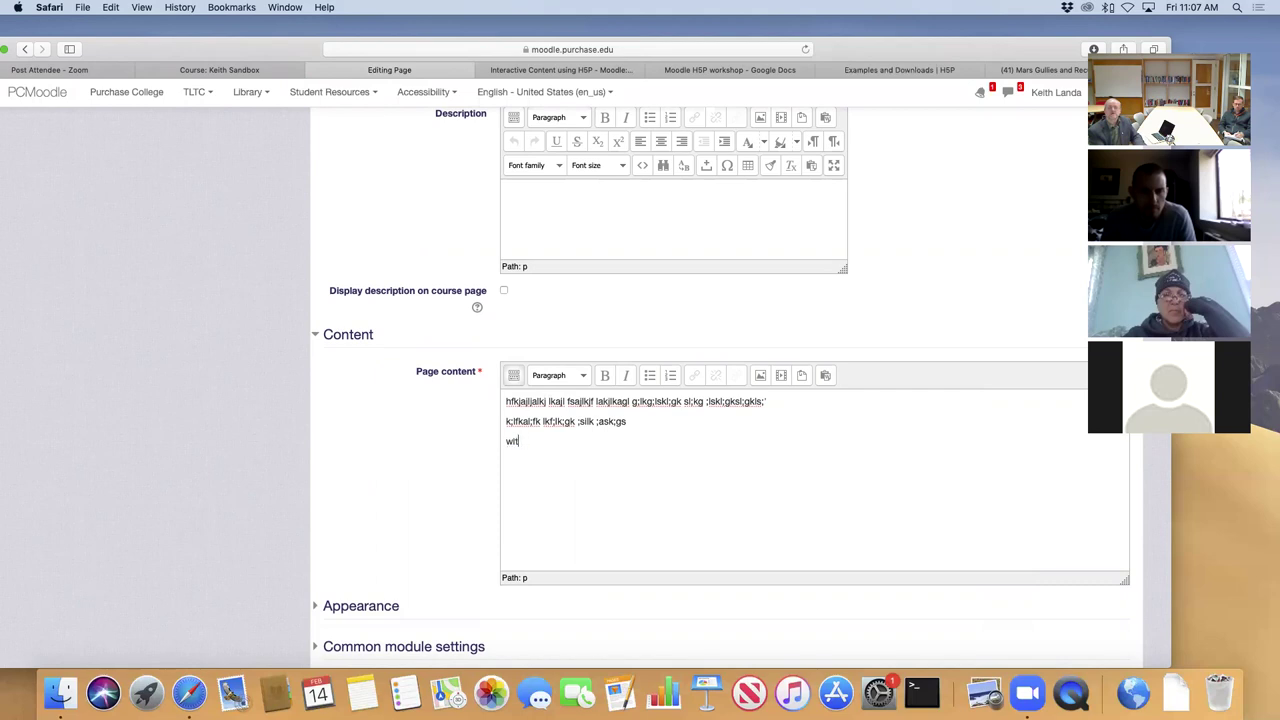
pyautogui.write('atch this video')
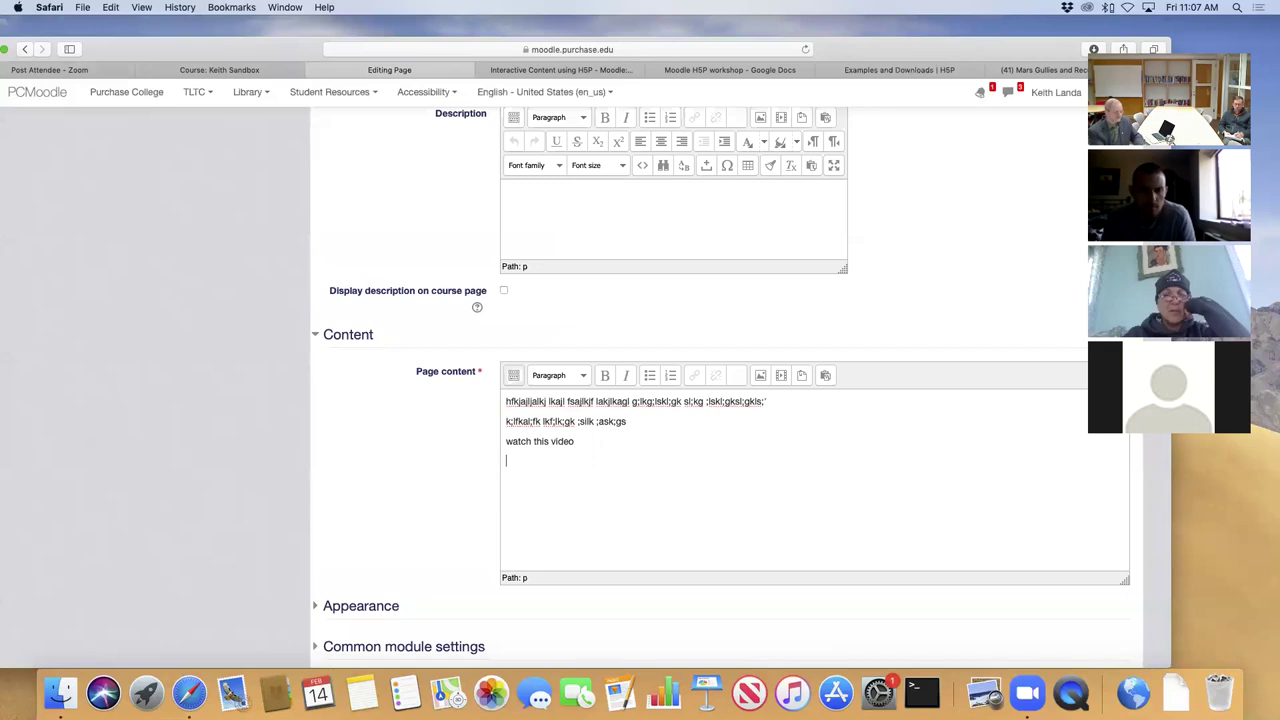
pyautogui.press('super+v')
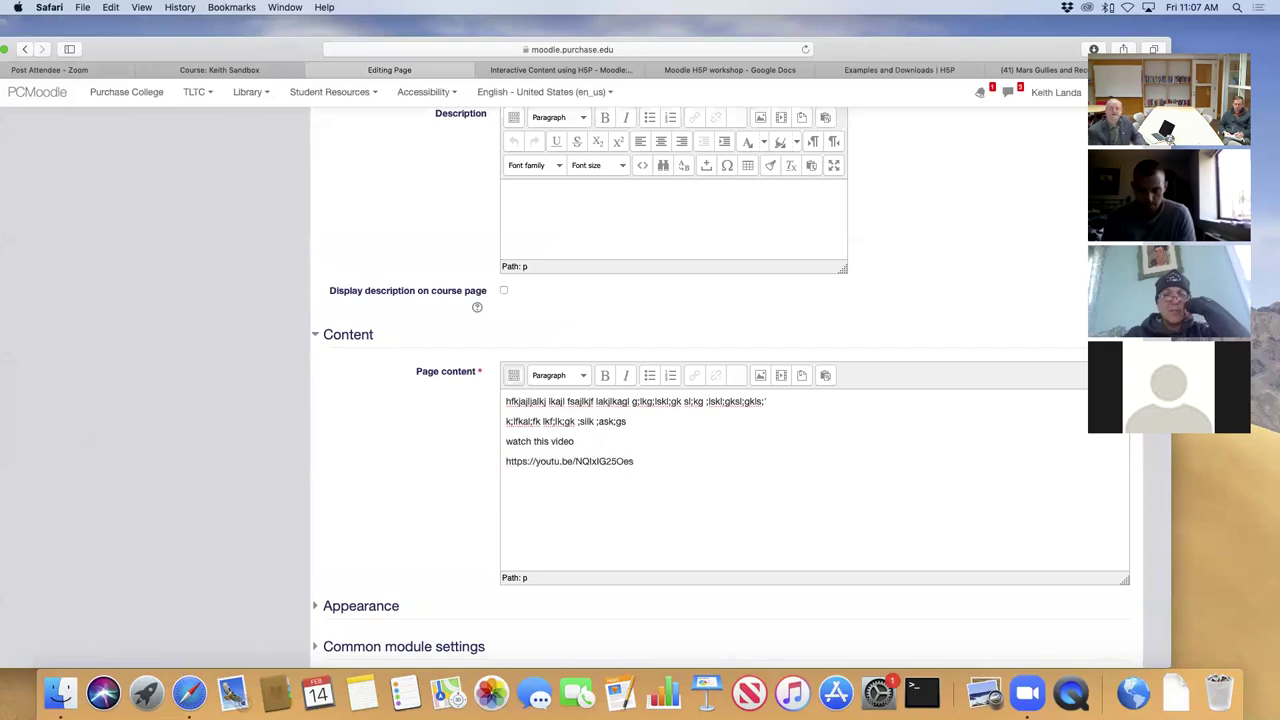
pyautogui.keyDown('shift'); pyautogui.click(506, 461); pyautogui.keyUp('shift')
pyautogui.press('super+c')
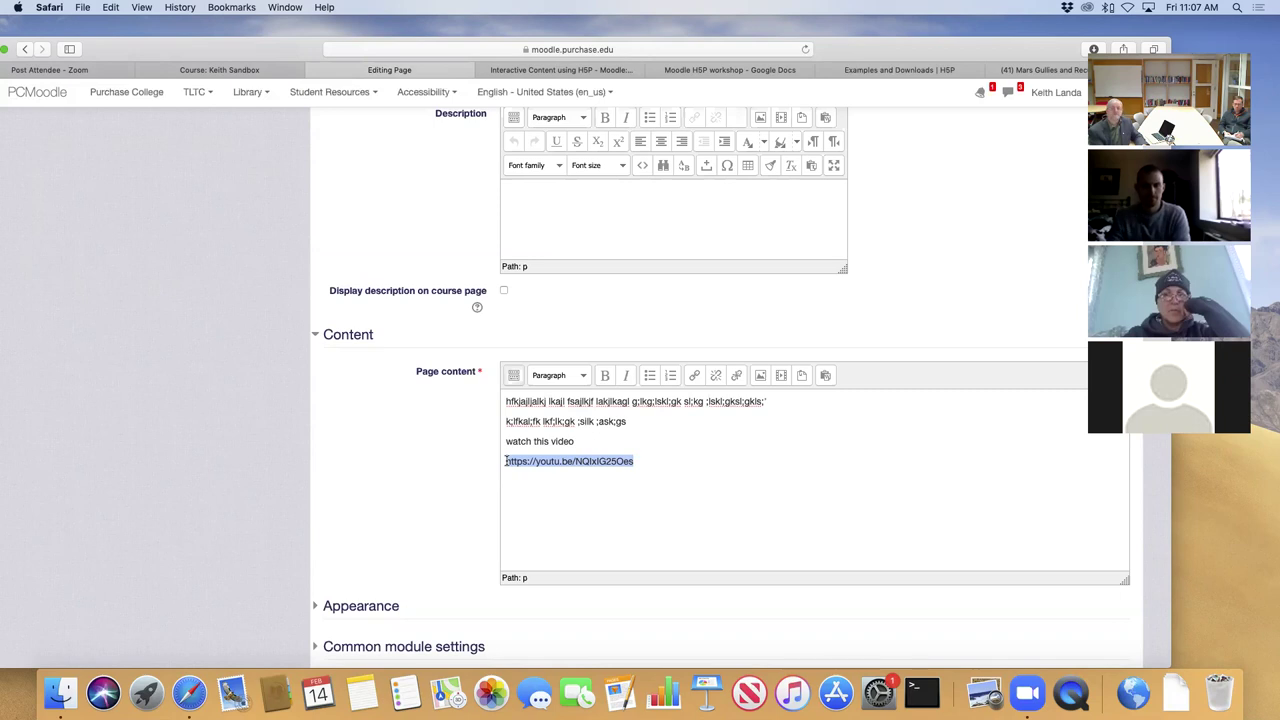
pyautogui.press('super+k')
pyautogui.press('super+v')
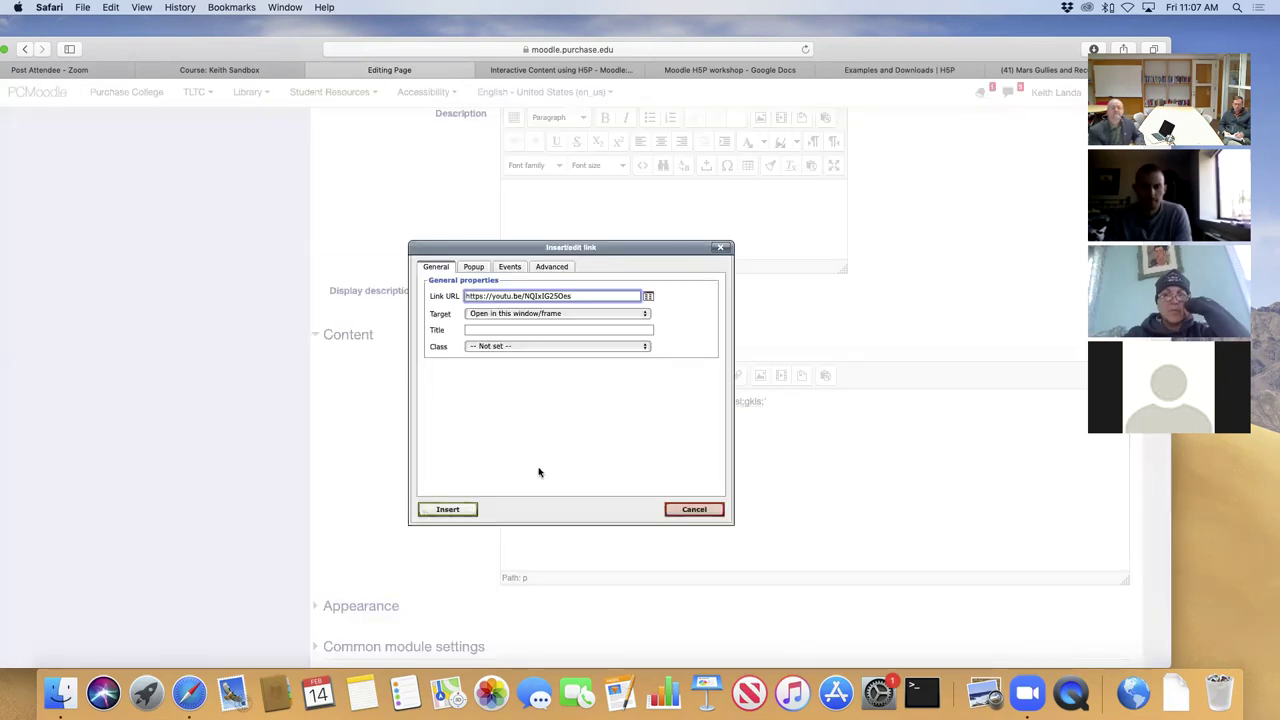
pyautogui.click(449, 510)
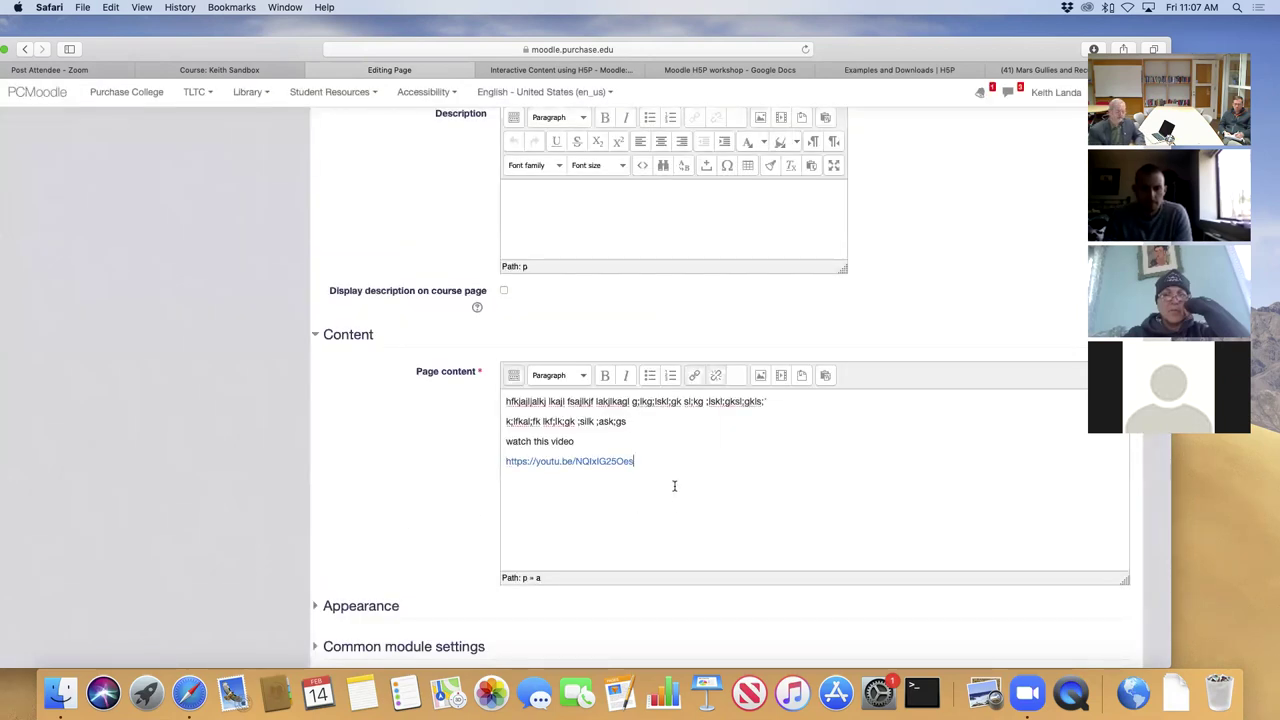
# Add two more lines of placeholder text beneath the video link in the page content.
pyautogui.press('Return')
pyautogui.write('f nkajfldsajlkf')
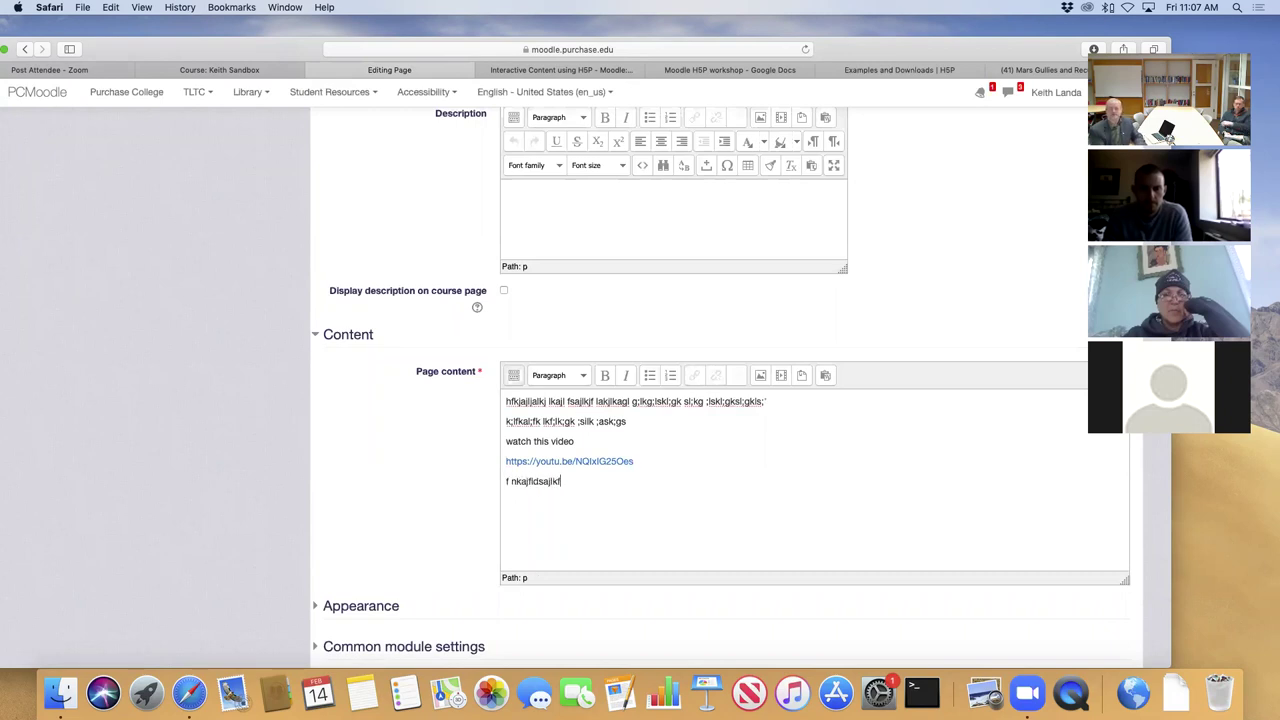
pyautogui.write('ja kij las elk elk jlkj lksfjglf')
pyautogui.write('lkfjglksdjlkgj slk')
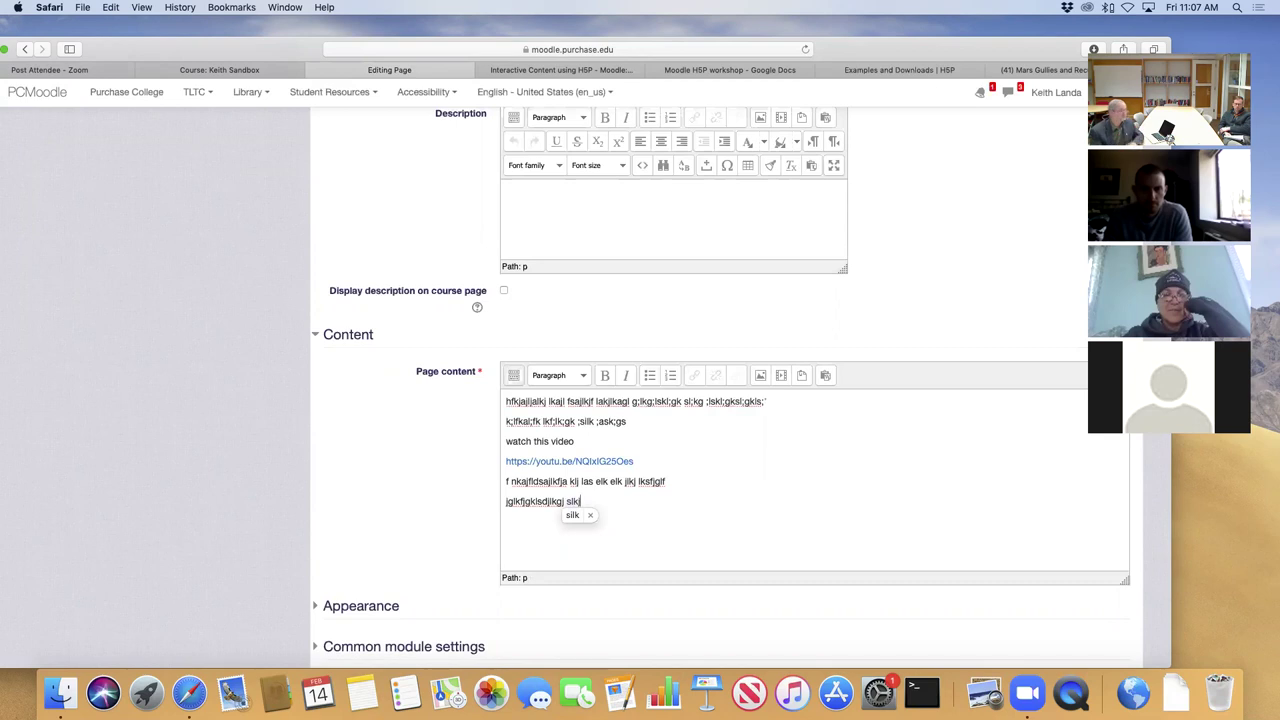
# Save and display the "lecture notes" page, and return to the sandbox course's main page.
pyautogui.scroll(-5, 602, 541)
pyautogui.scroll(-2, 602, 541)
pyautogui.click(679, 582)
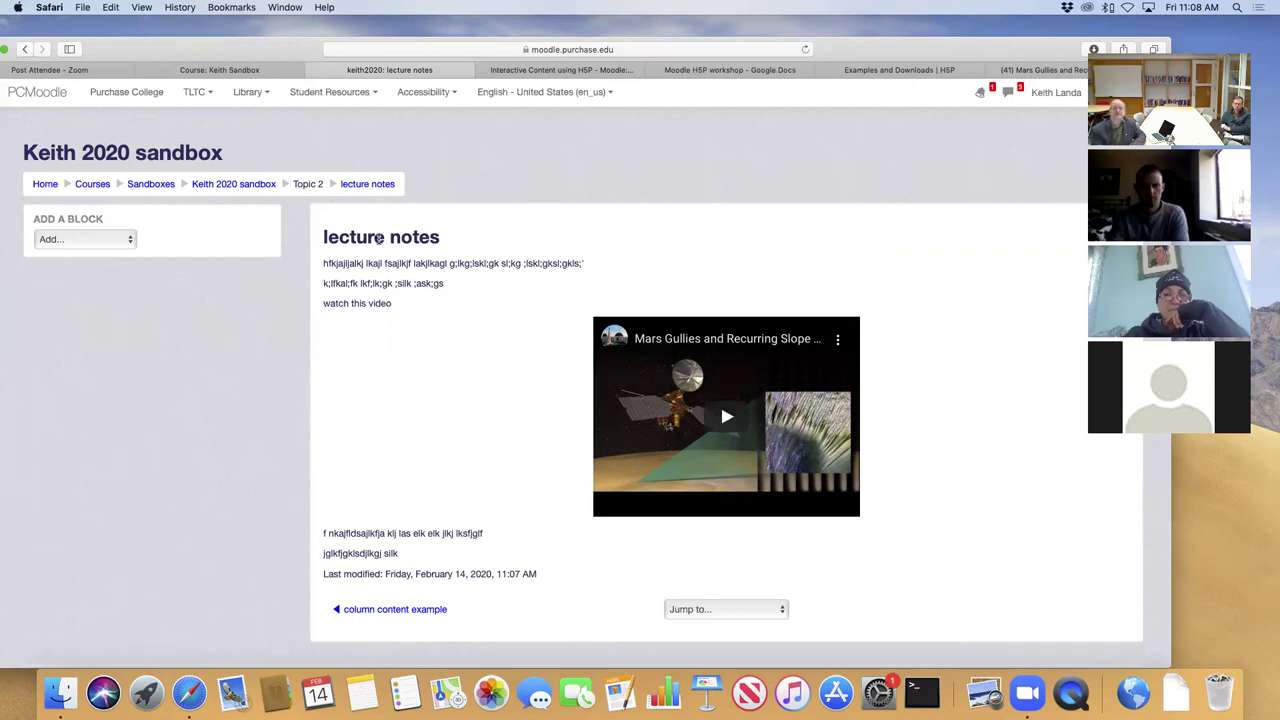
pyautogui.click(226, 184)
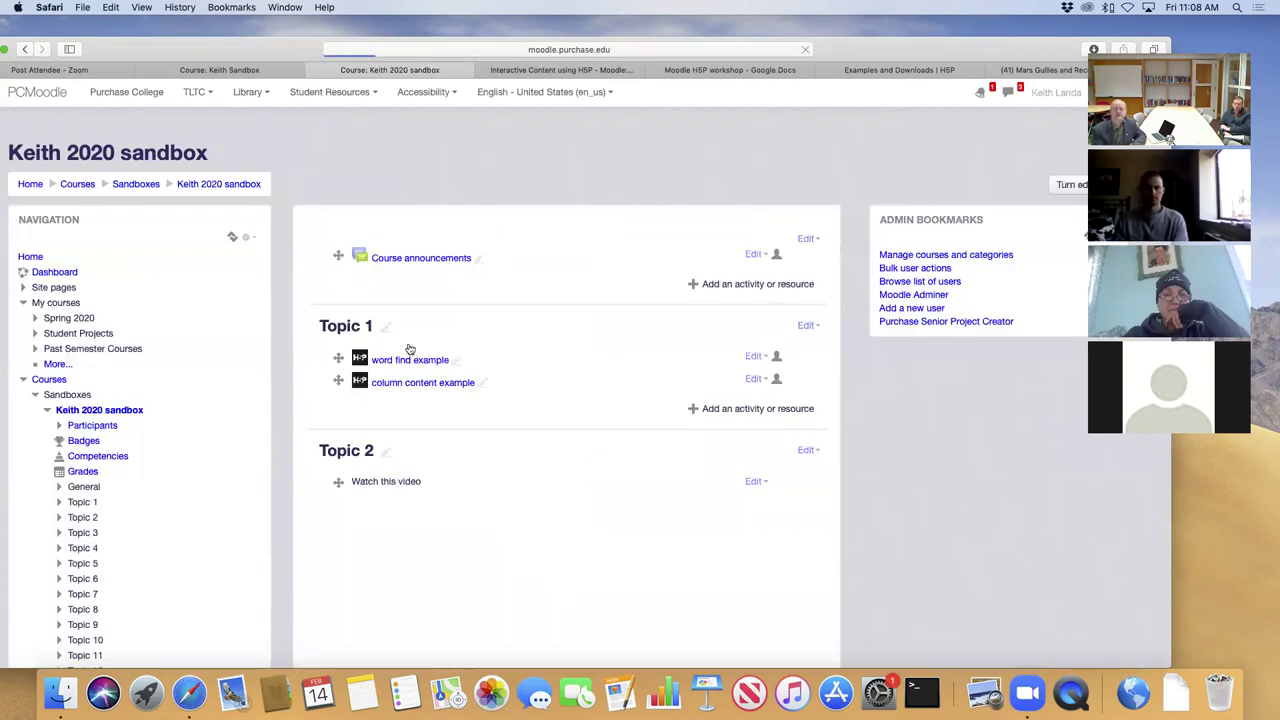
# Review the embedded video in the sandbox course's Topic 2, and view the home page of the H5P website.
pyautogui.scroll(-5, 479, 537)
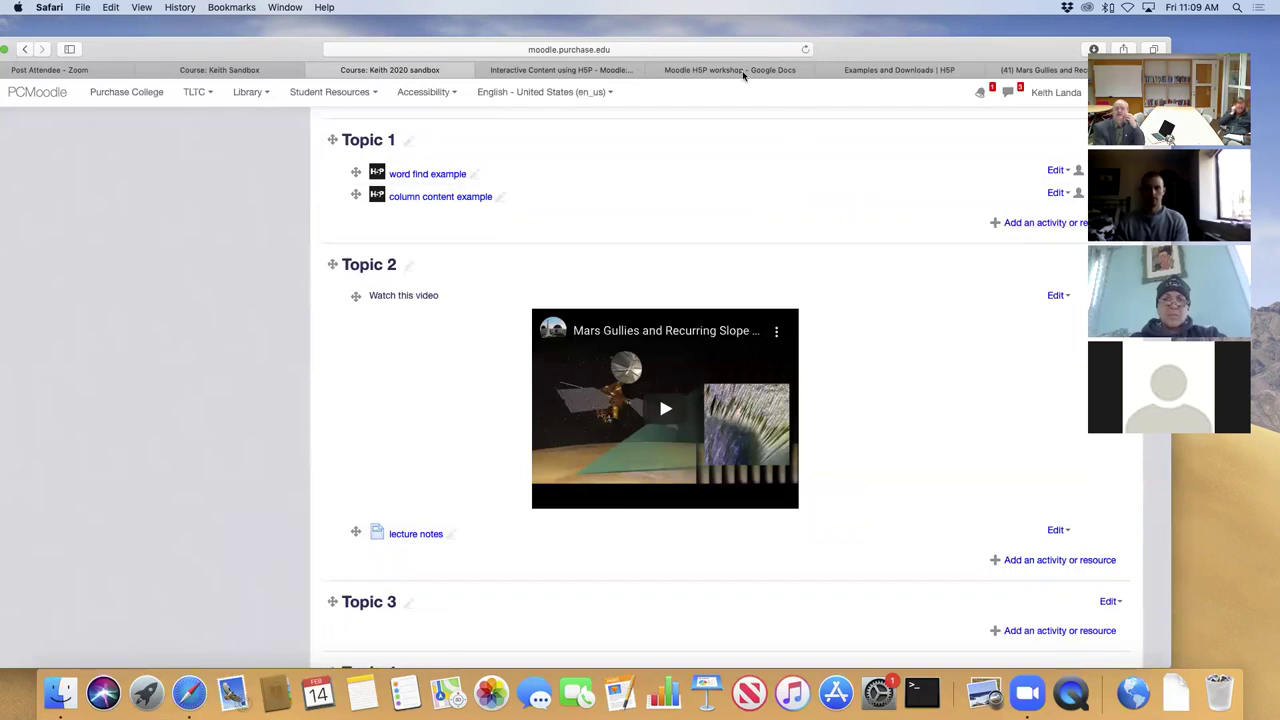
pyautogui.click(884, 73)
pyautogui.scroll(5, 715, 251)
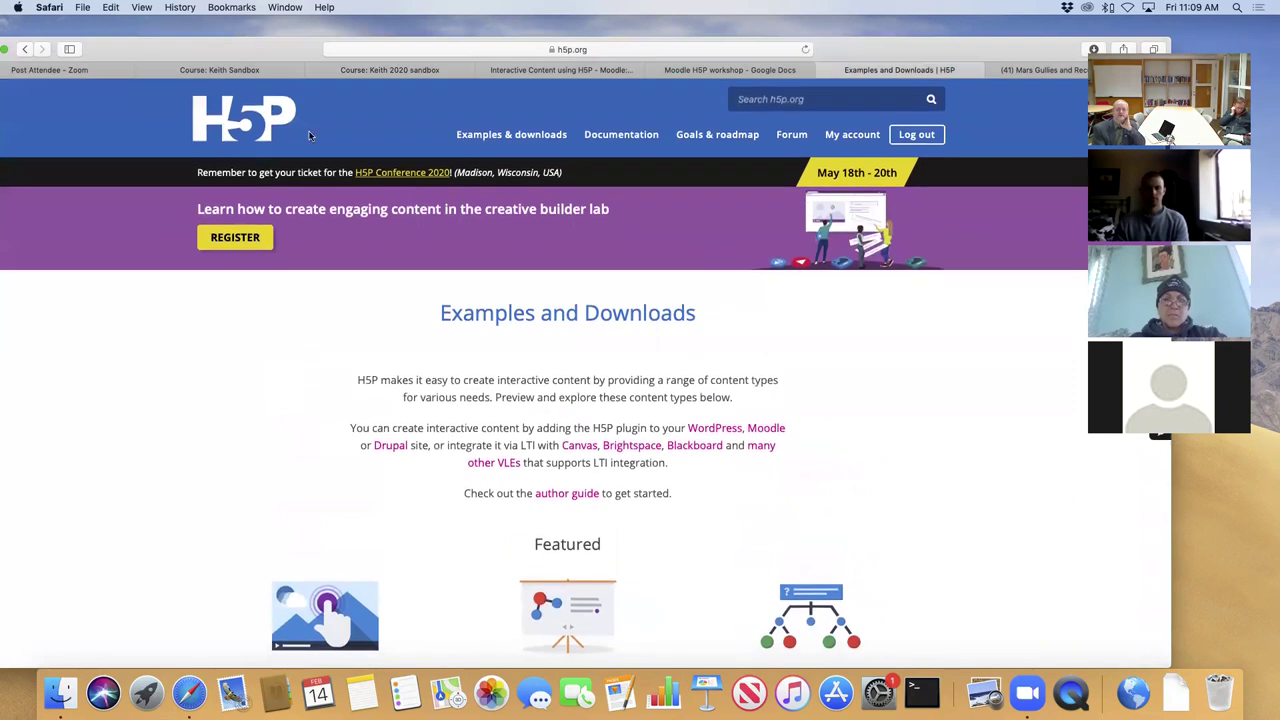
pyautogui.click(263, 118)
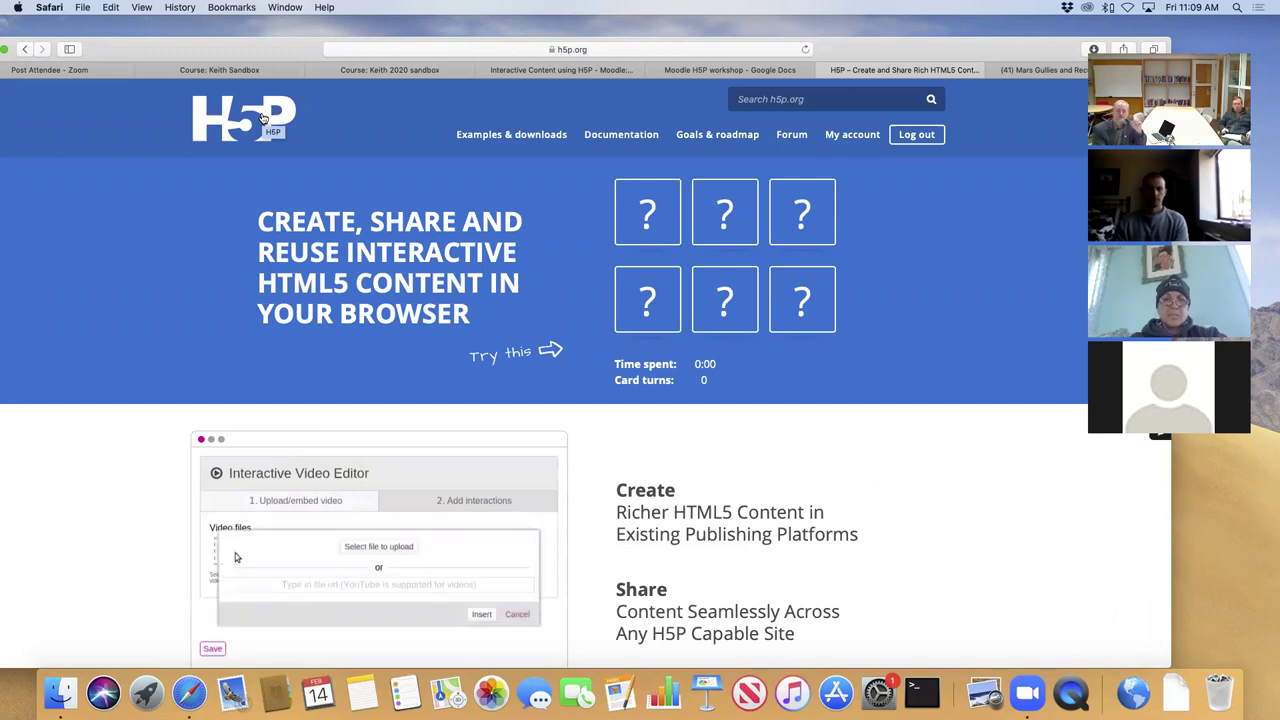
pyautogui.scroll(-5, 628, 414)
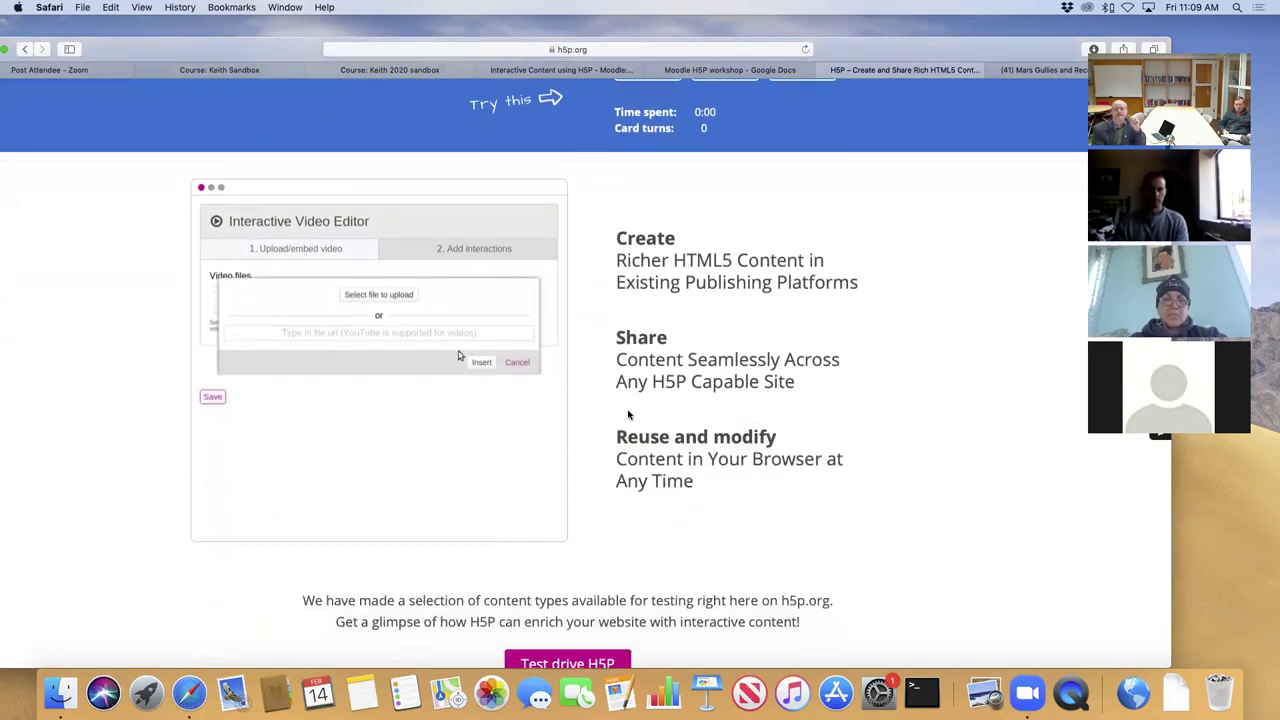
pyautogui.scroll(5, 628, 414)
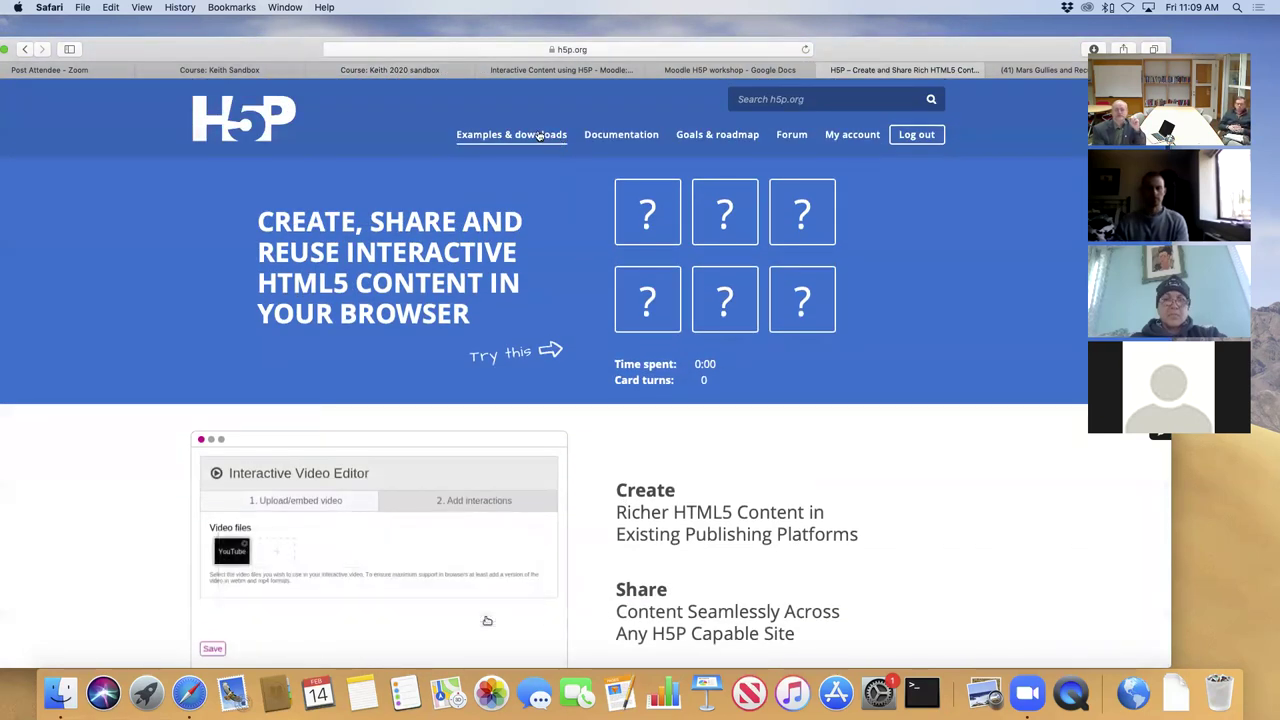
# Open the Interactive Video content type from the H5P examples and bring its Smoothie example into view.
pyautogui.click(538, 136)
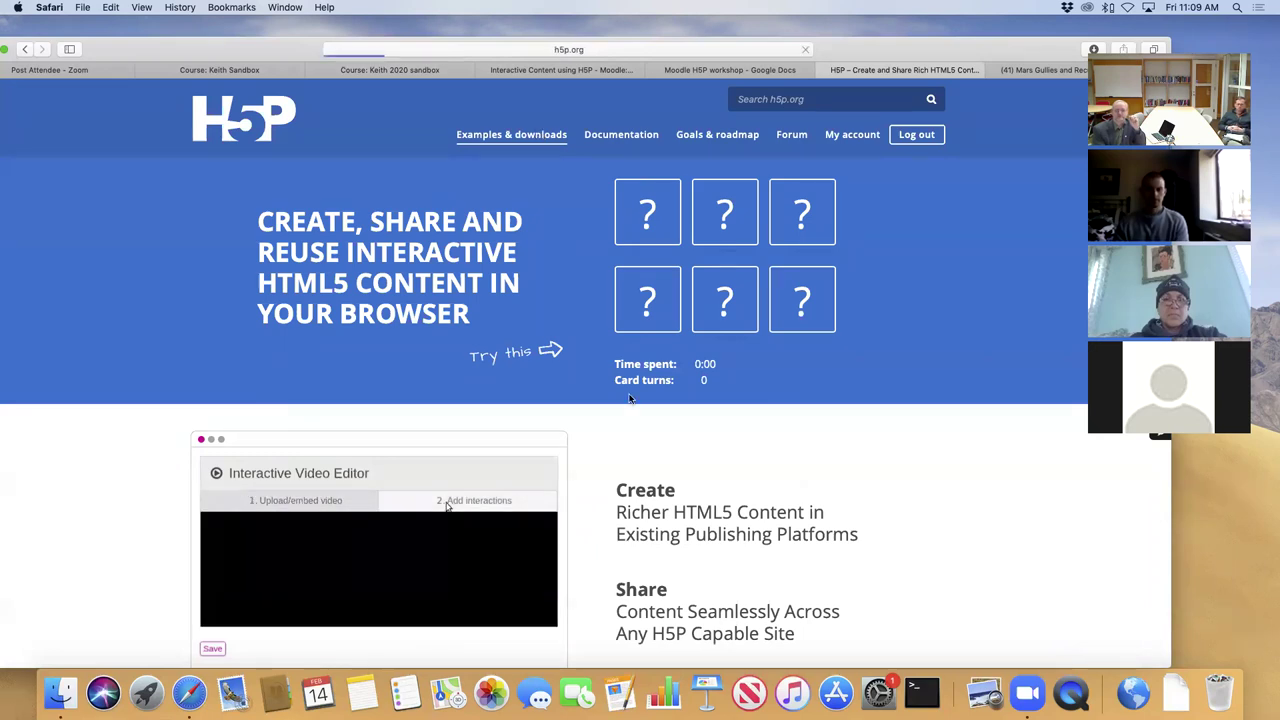
pyautogui.scroll(-7, 637, 424)
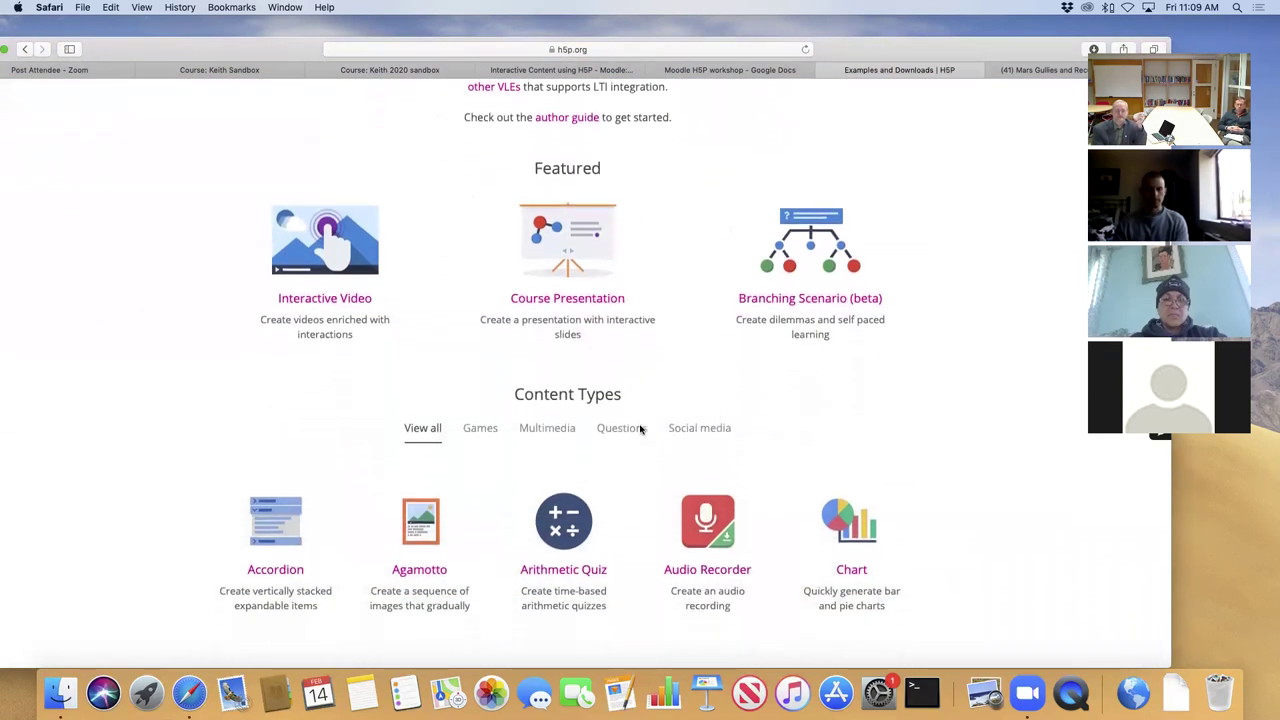
pyautogui.click(344, 302)
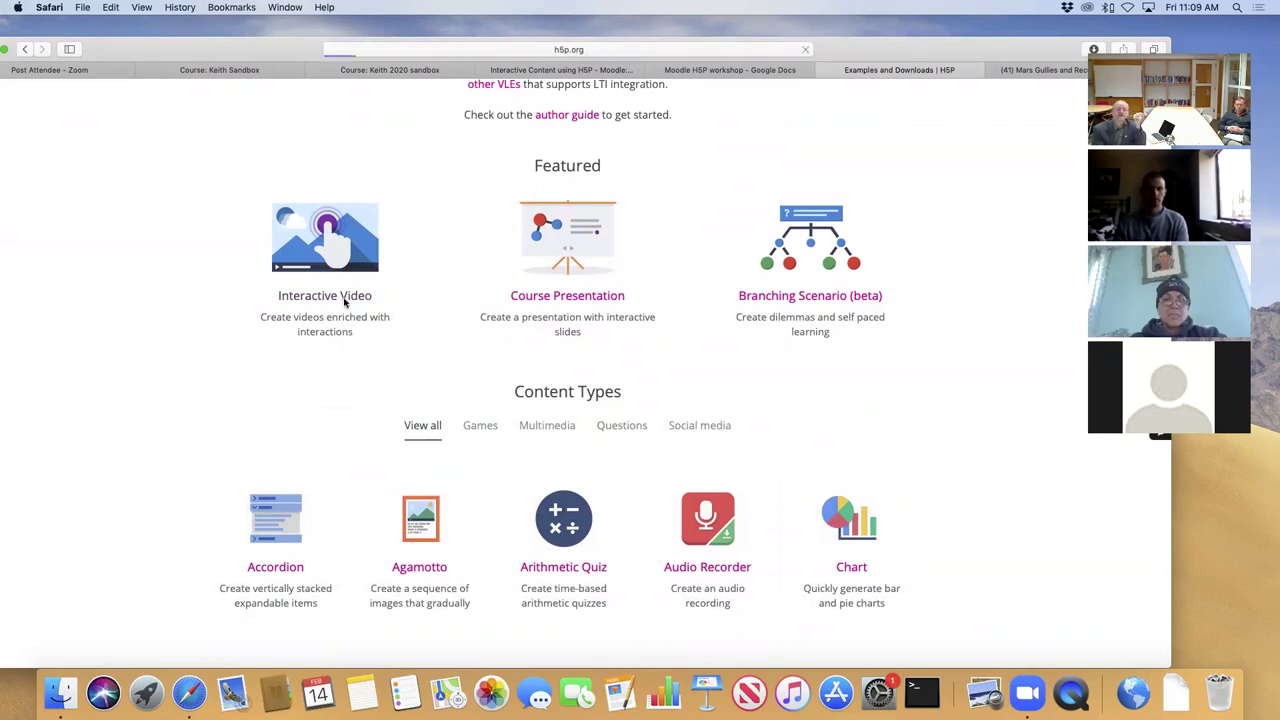
pyautogui.scroll(-5, 115, 444)
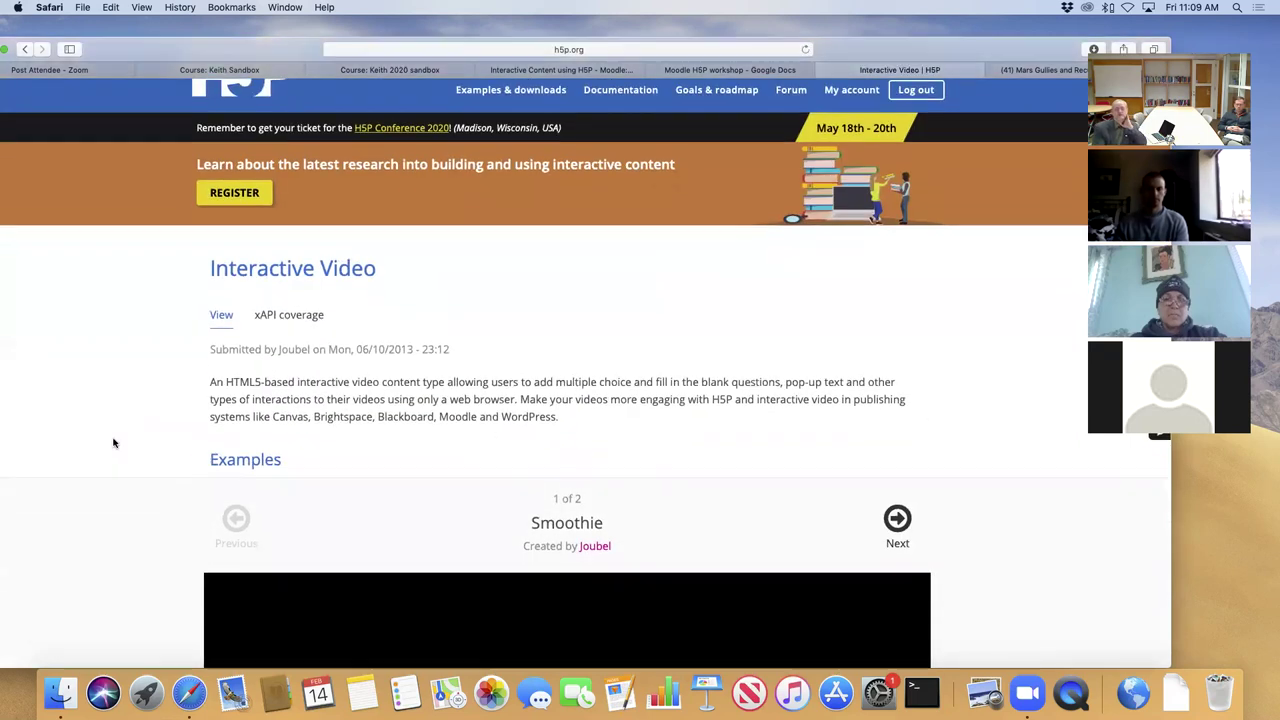
pyautogui.scroll(-5, 114, 443)
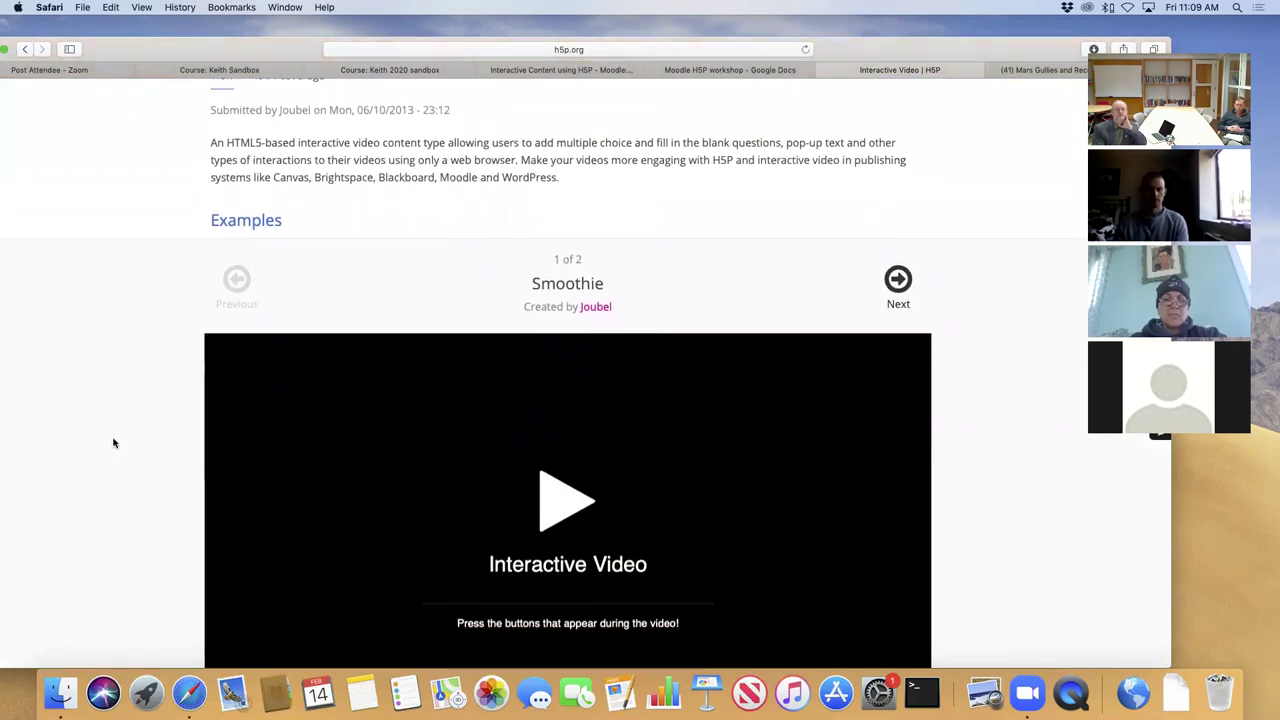
pyautogui.scroll(-1, 114, 443)
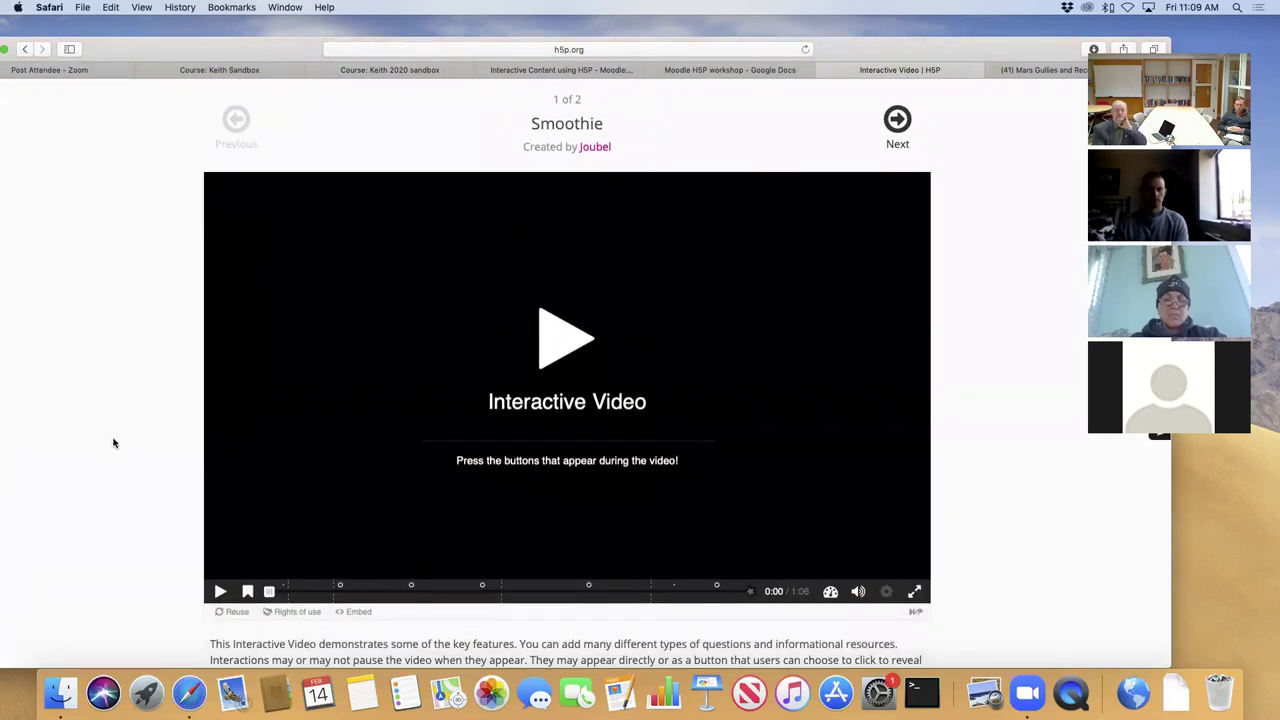
# Play the Smoothie interactive video, view its ingredients list and close the list to resume playback.
pyautogui.click(559, 345)
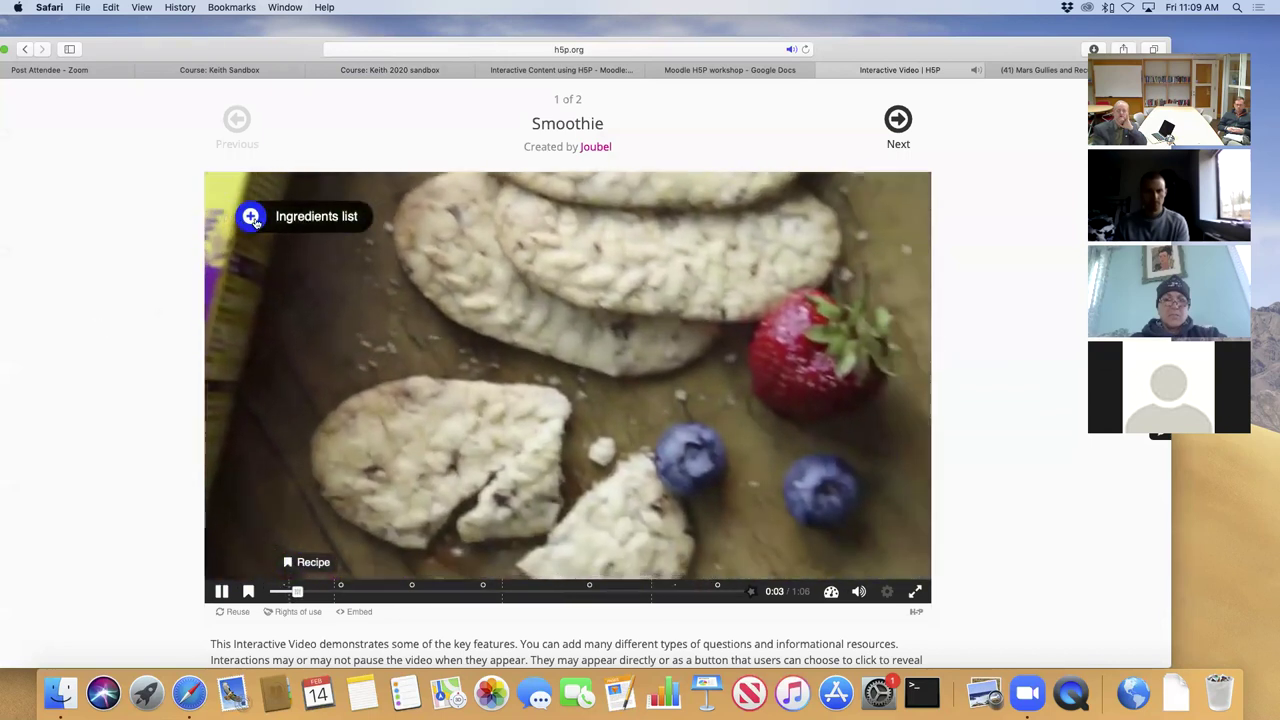
pyautogui.click(306, 219)
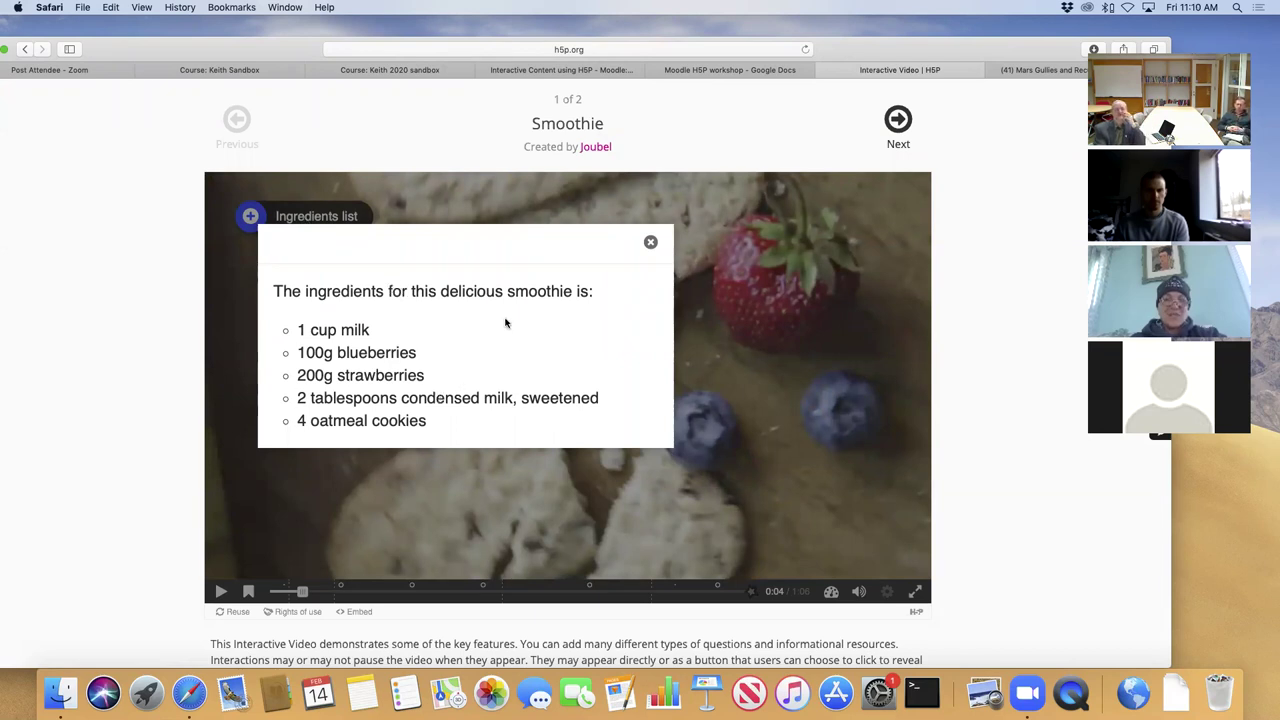
pyautogui.click(650, 242)
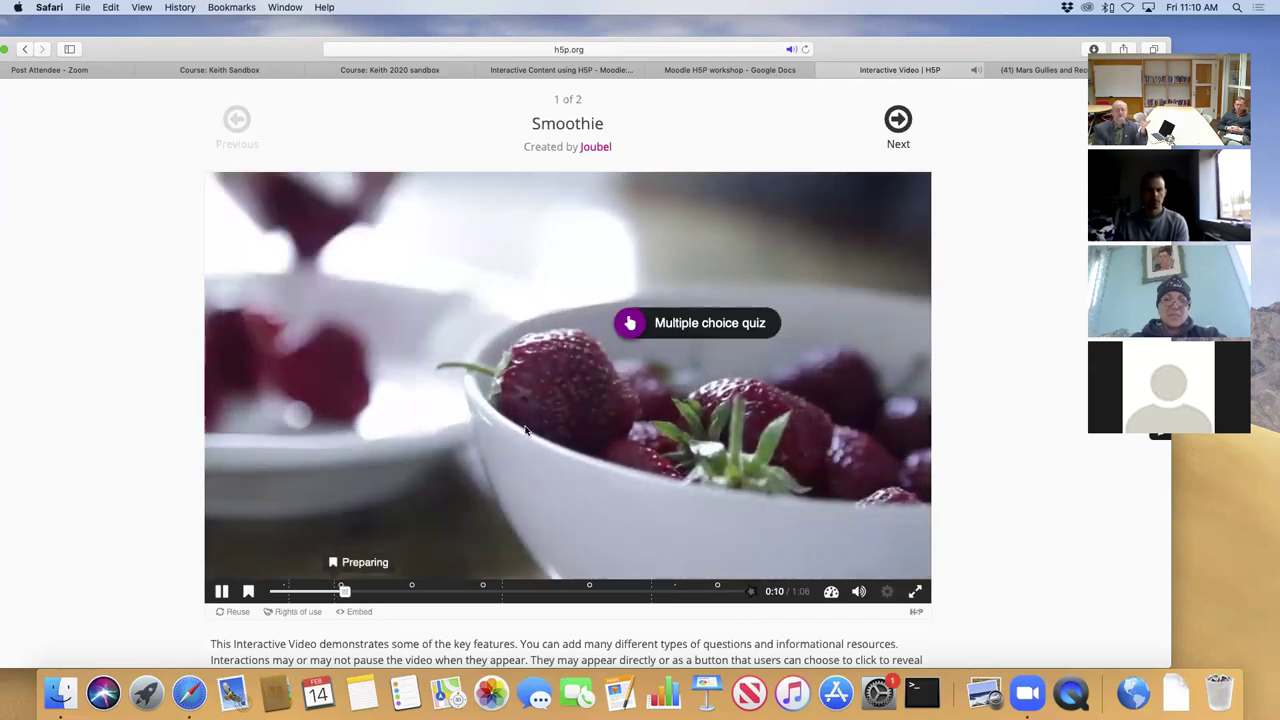
# Open the video's multiple choice quiz and submit Blueberry as the answer.
pyautogui.click(705, 323)
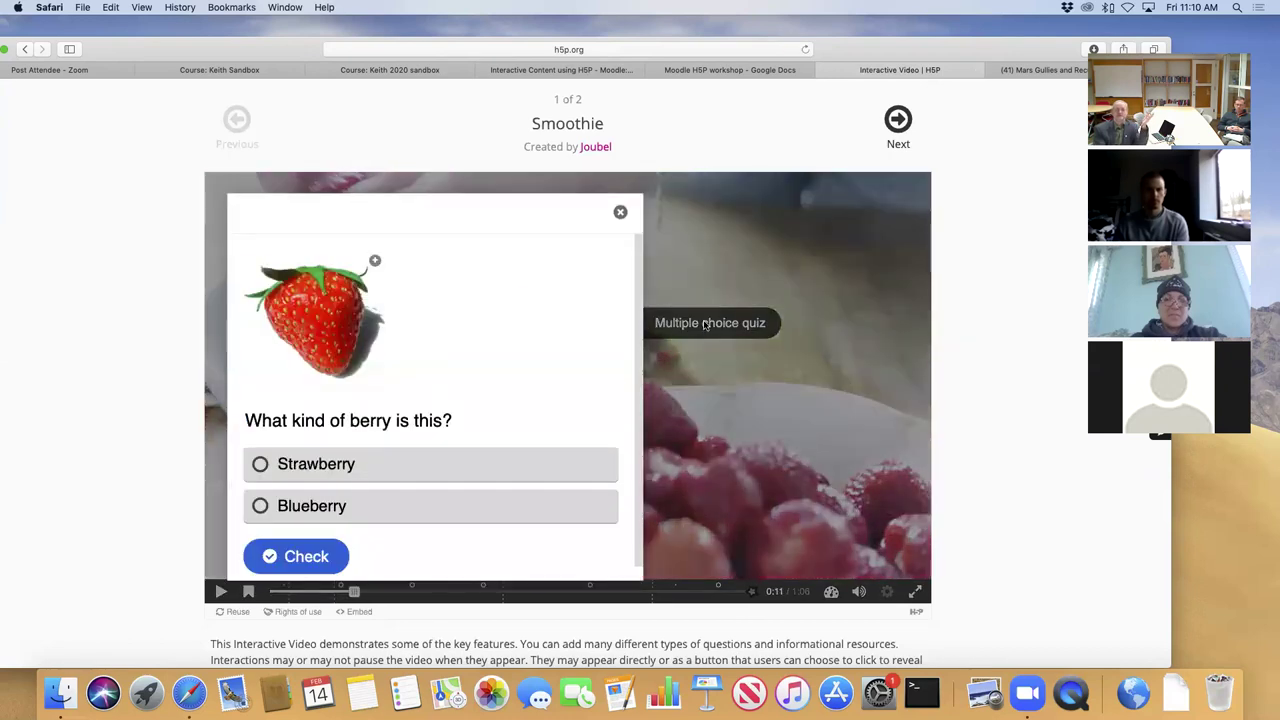
pyautogui.click(334, 509)
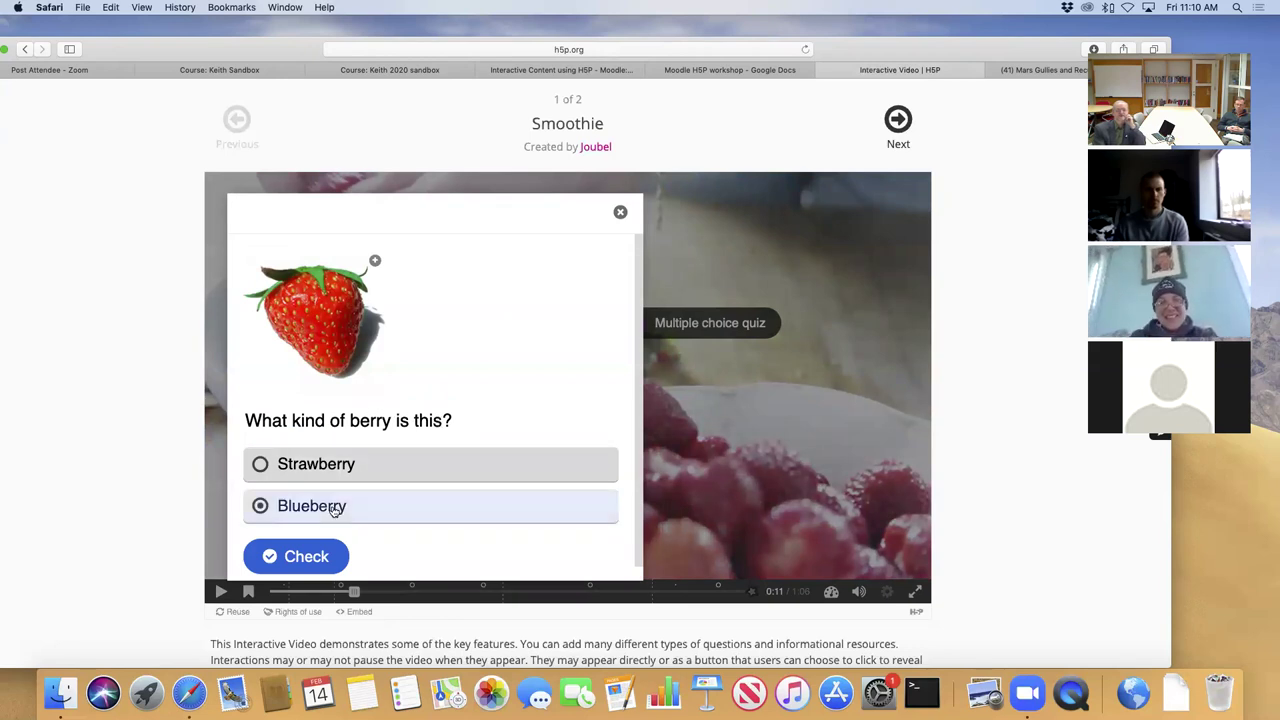
pyautogui.click(305, 557)
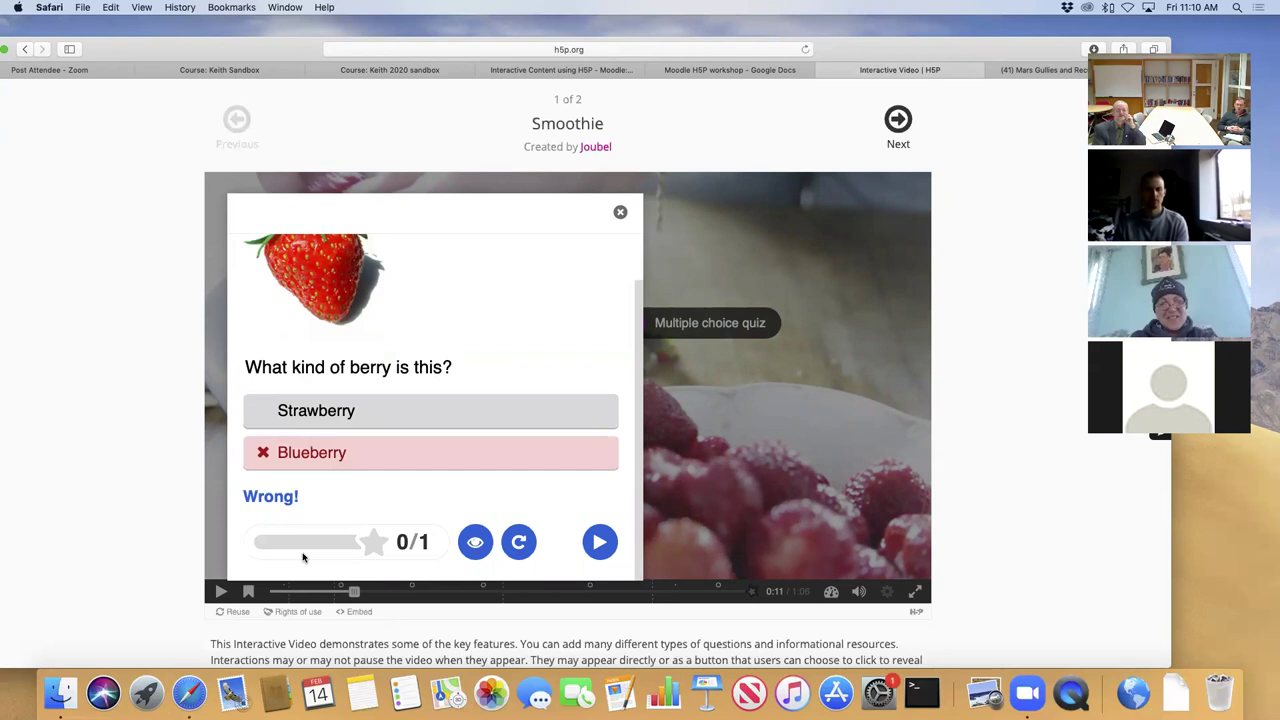
# Retry the multiple choice quiz with Strawberry as the answer and continue the video.
pyautogui.click(518, 541)
pyautogui.click(310, 452)
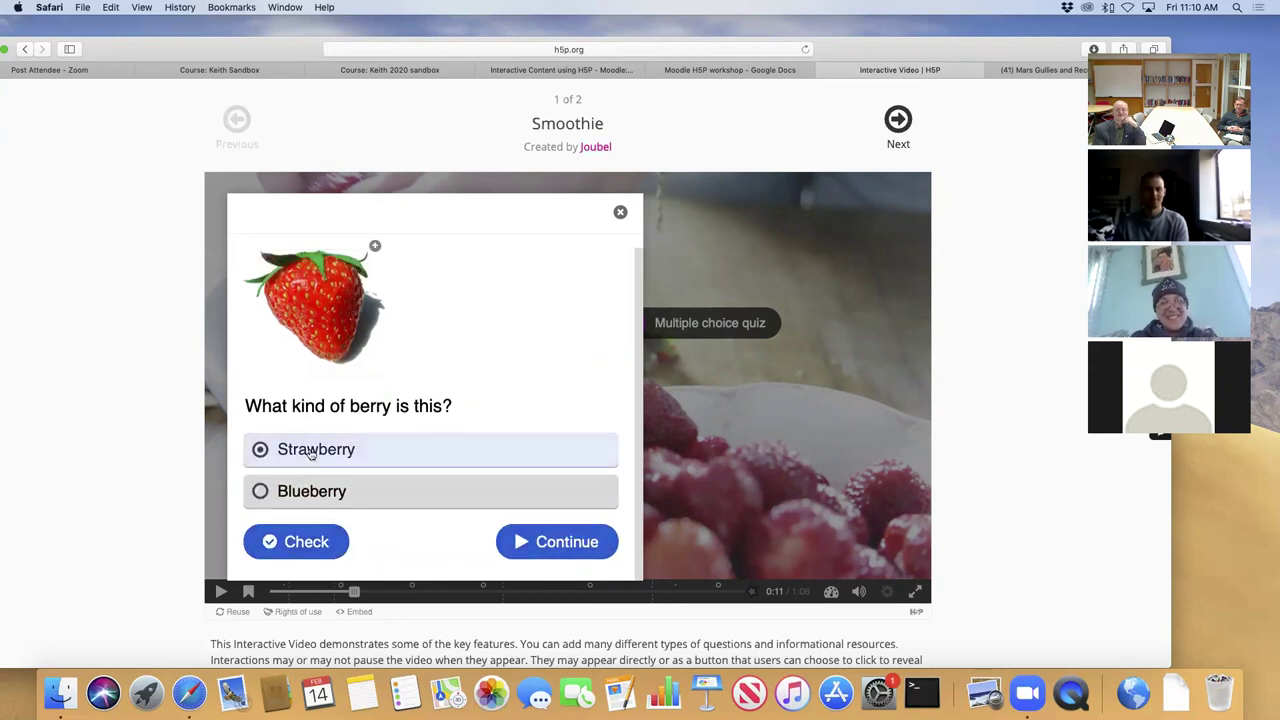
pyautogui.click(324, 546)
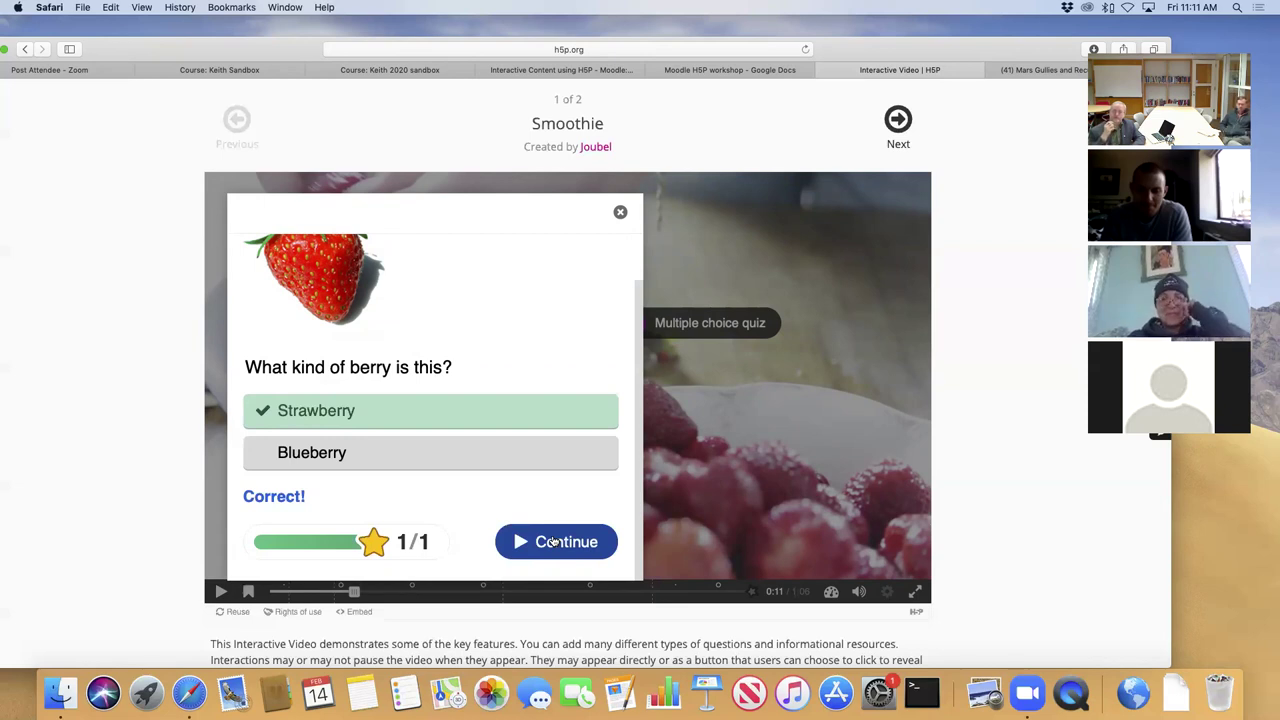
pyautogui.click(555, 541)
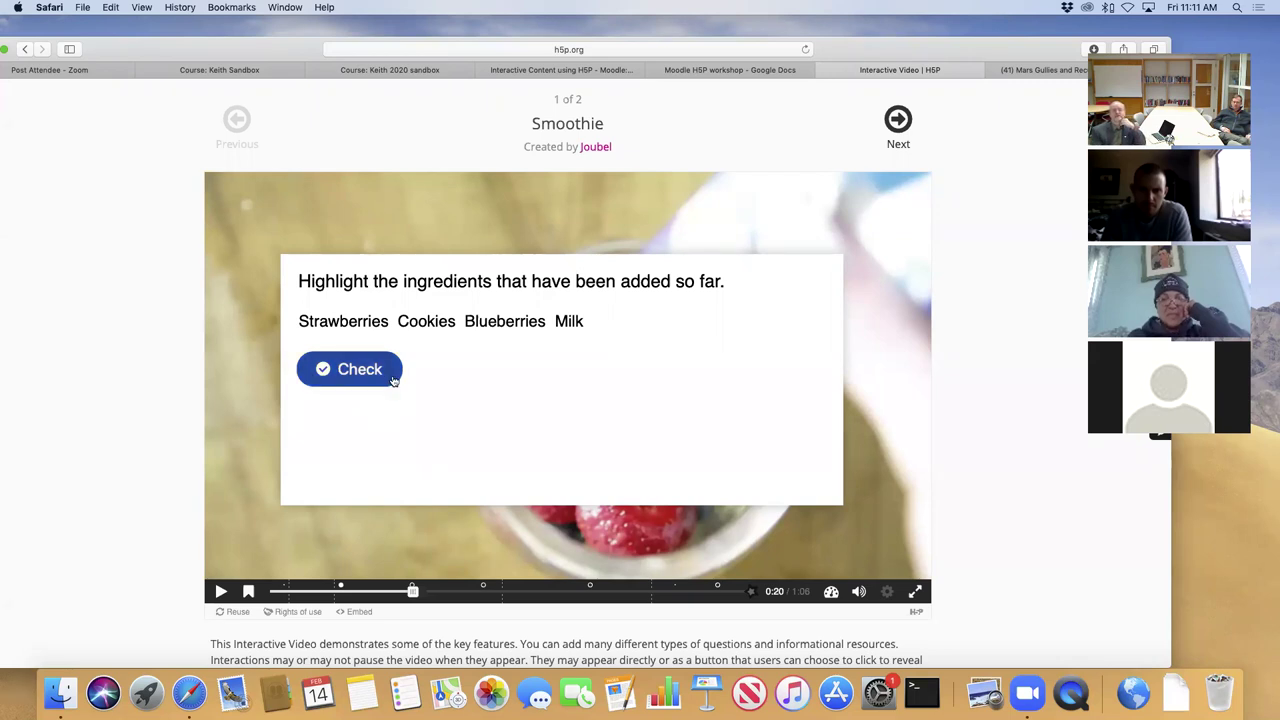
# Mark Strawberries and Blueberries as the ingredients added so far, check the answer and continue the video.
pyautogui.click(333, 322)
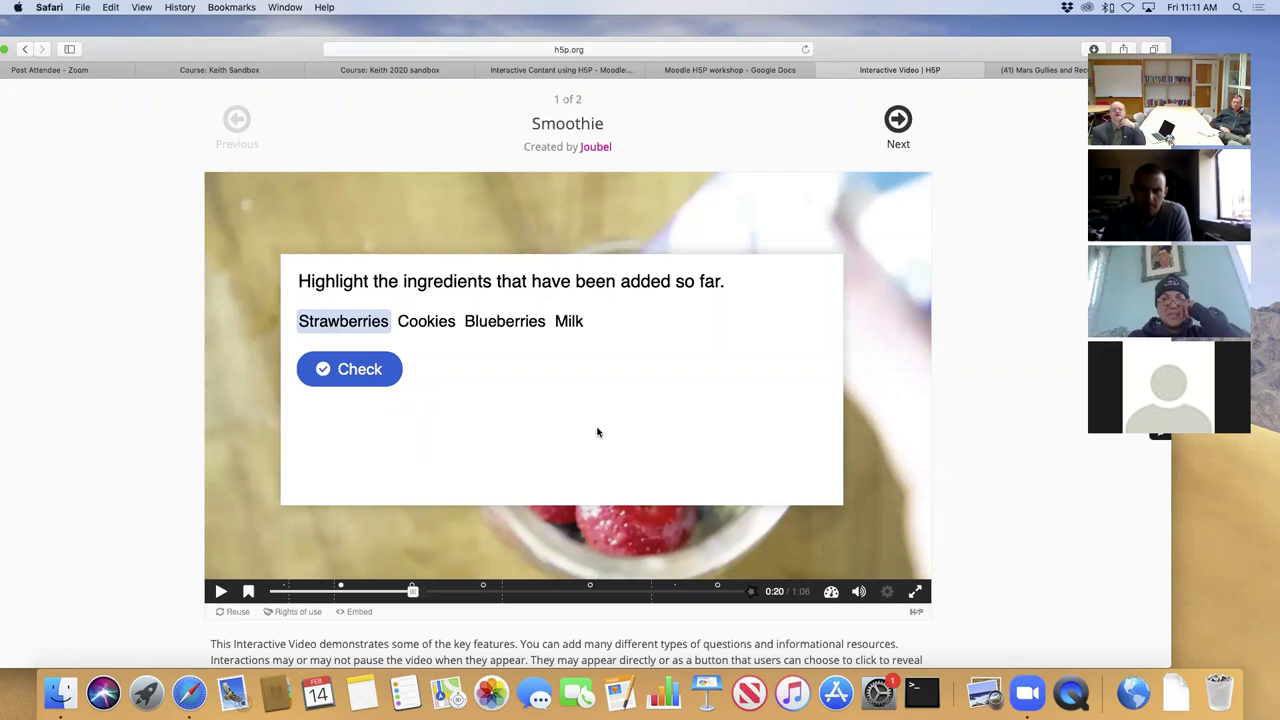
pyautogui.click(512, 330)
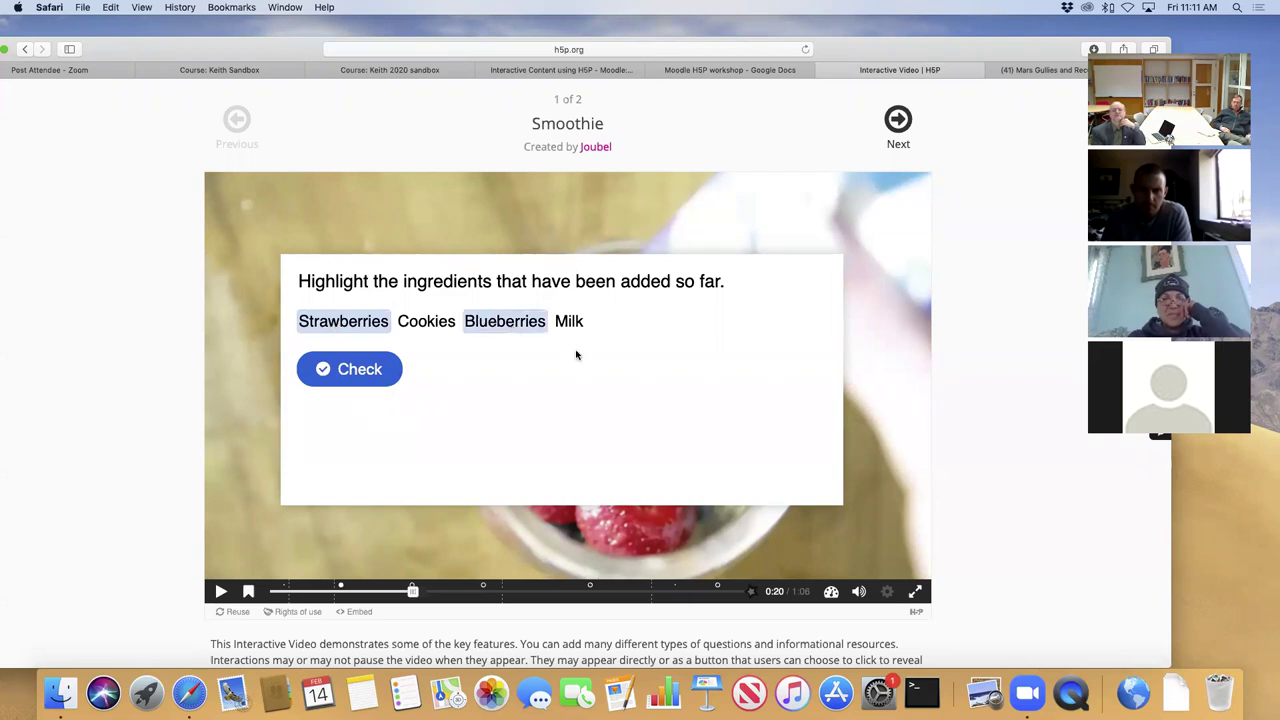
pyautogui.click(365, 372)
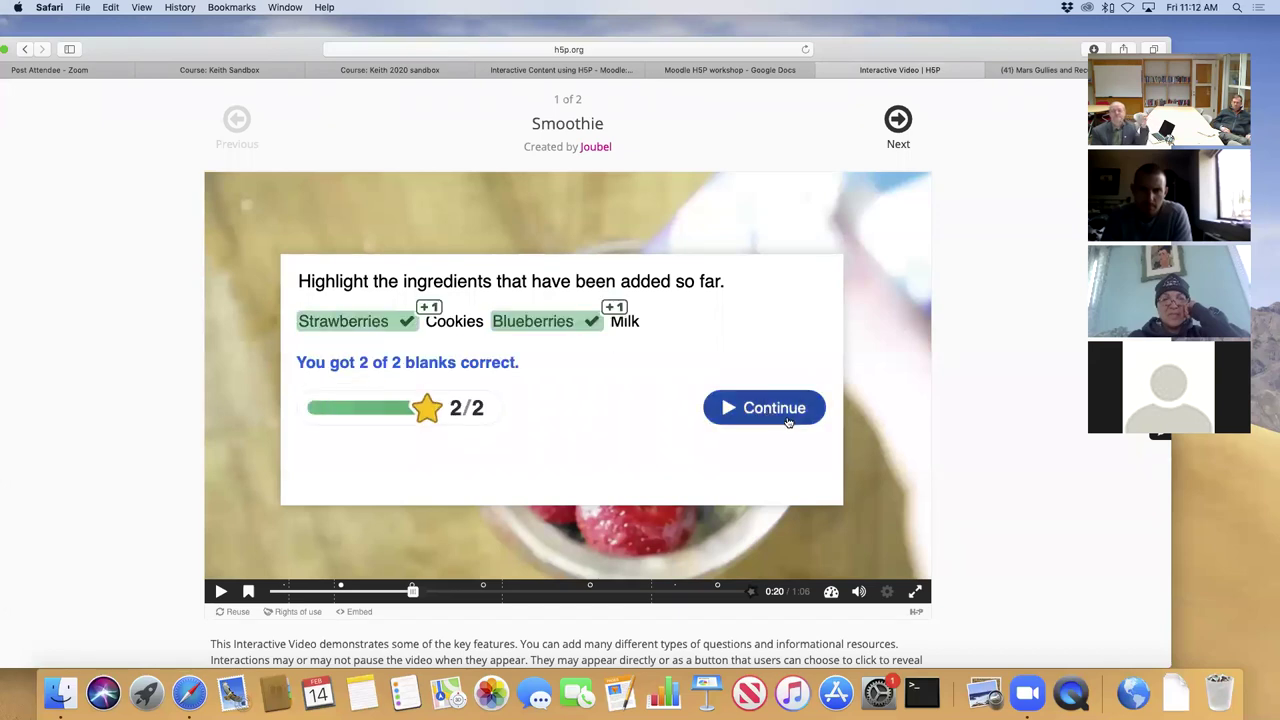
pyautogui.click(779, 414)
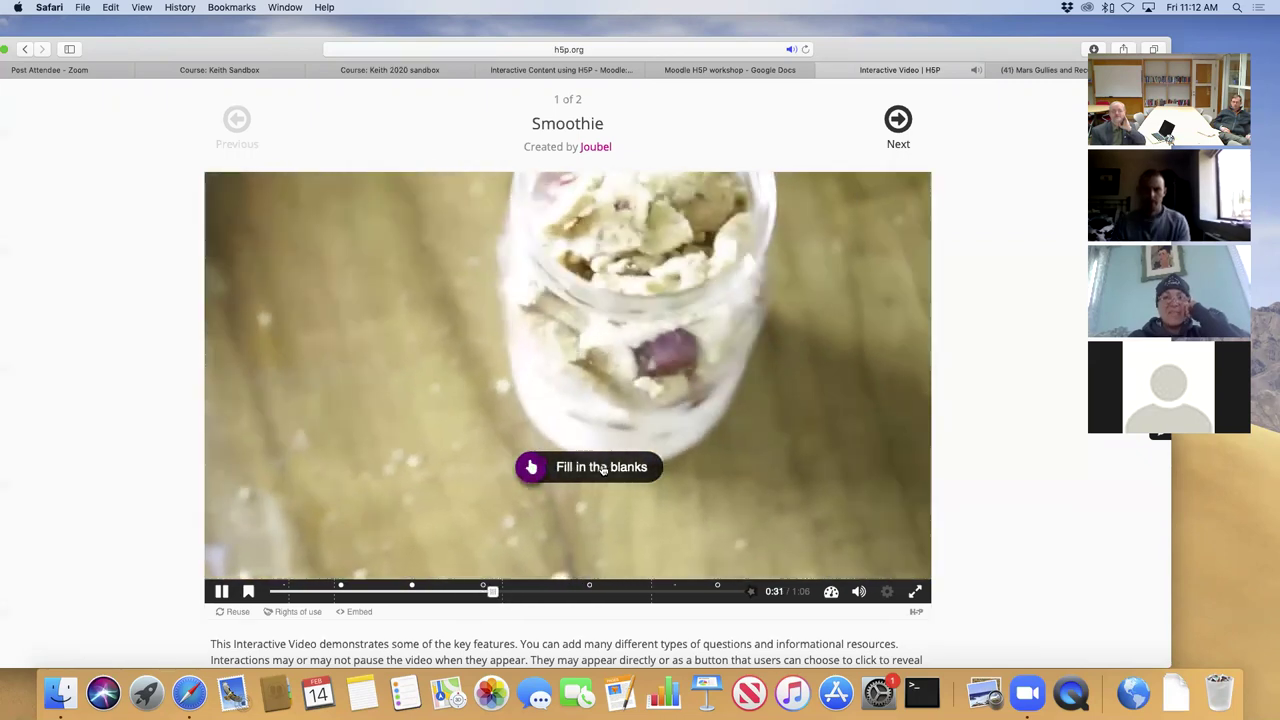
# Submit the fill in the blanks question with all blanks left empty, and resume the video briefly before pausing it.
pyautogui.click(603, 467)
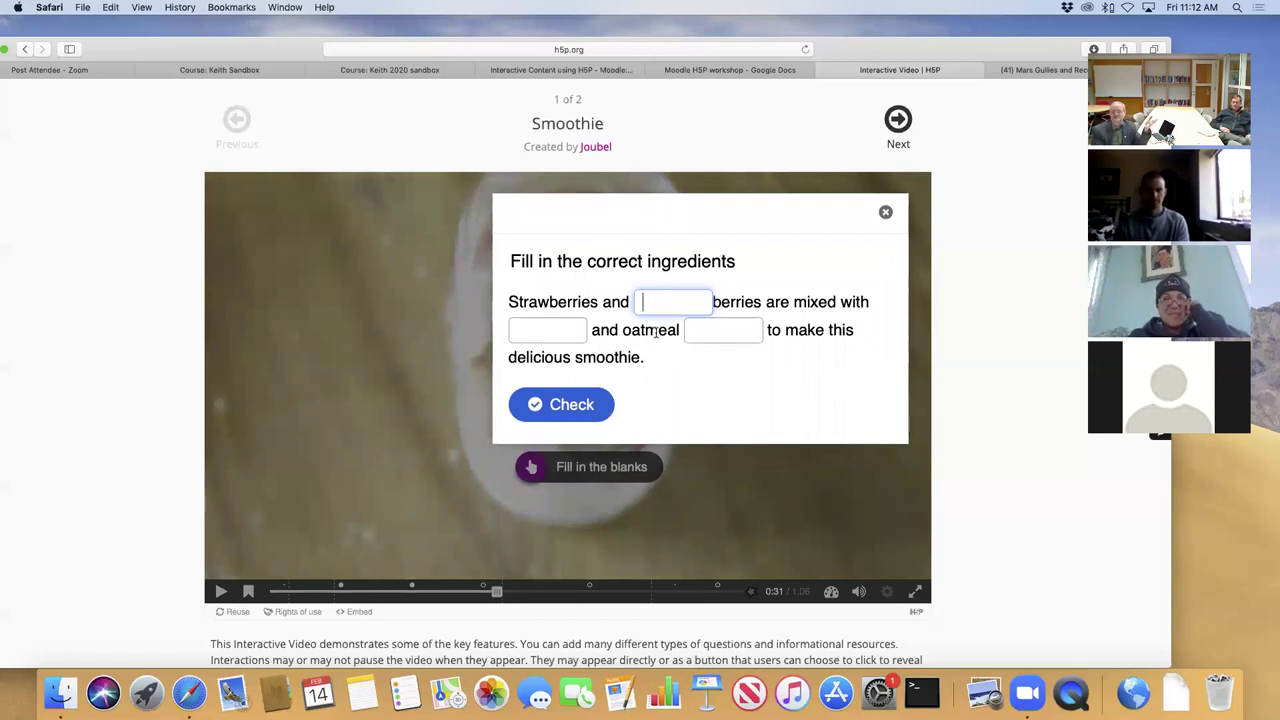
pyautogui.click(584, 408)
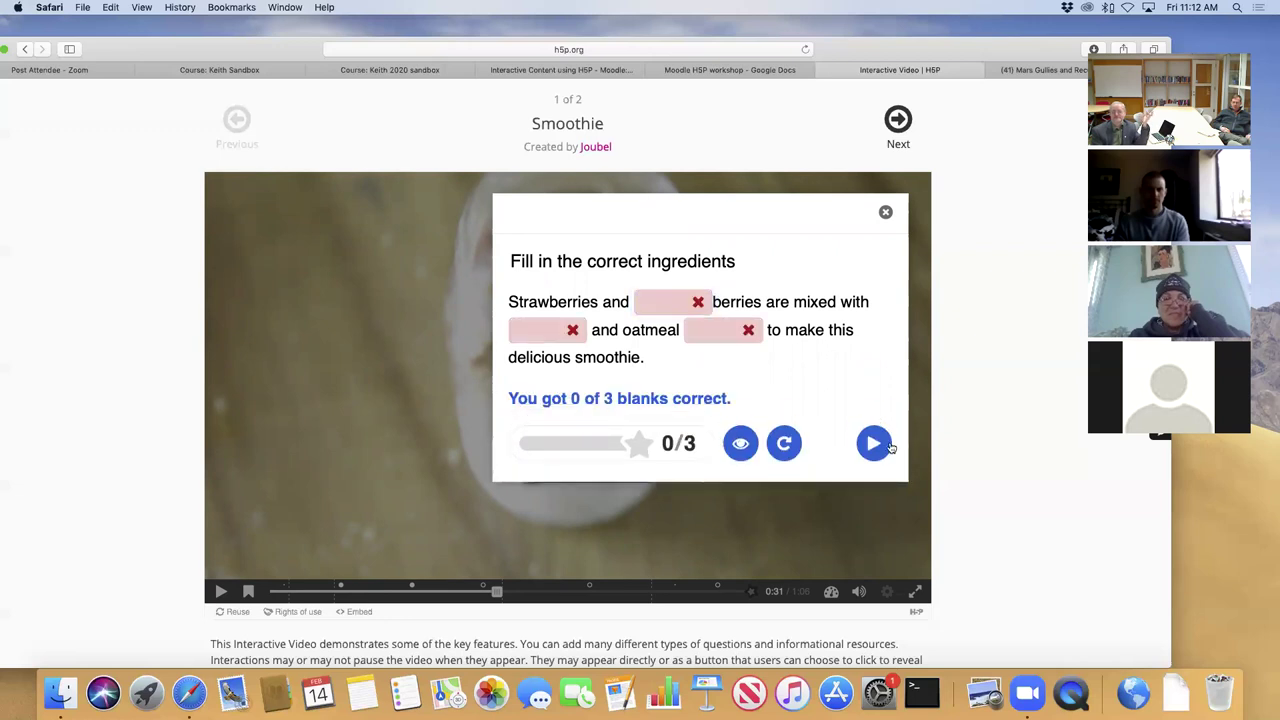
pyautogui.click(887, 445)
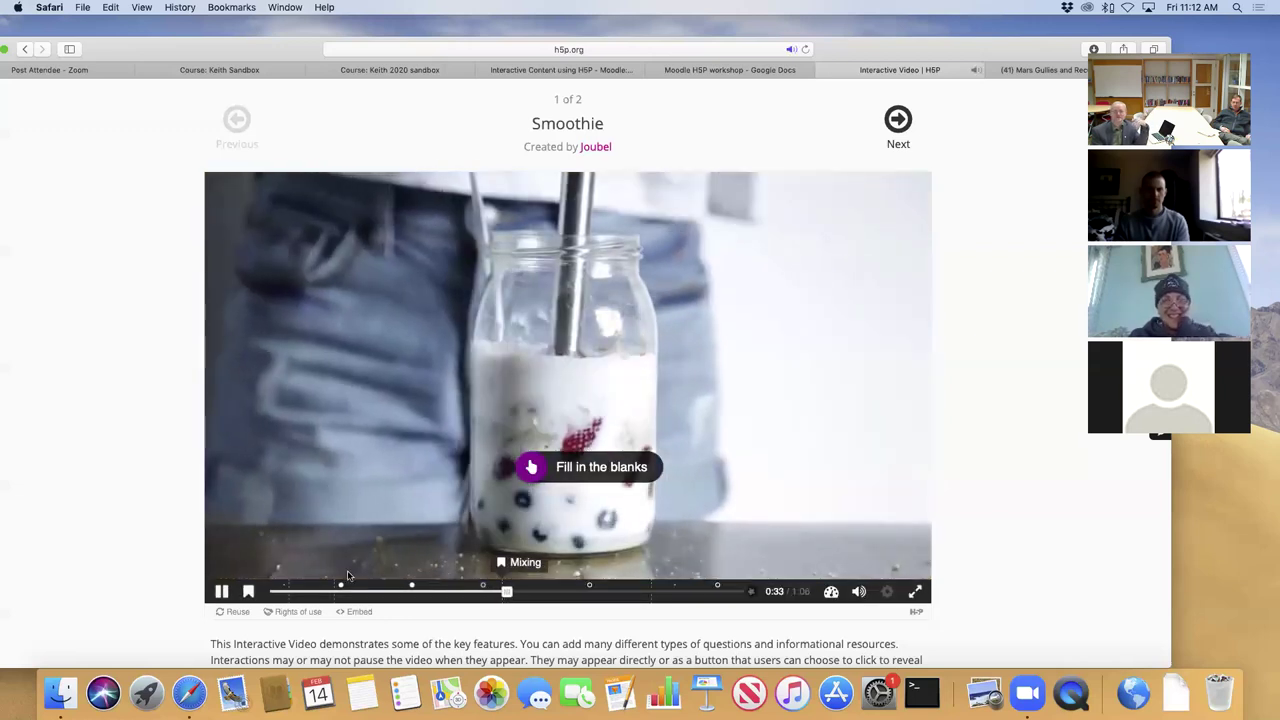
pyautogui.click(221, 592)
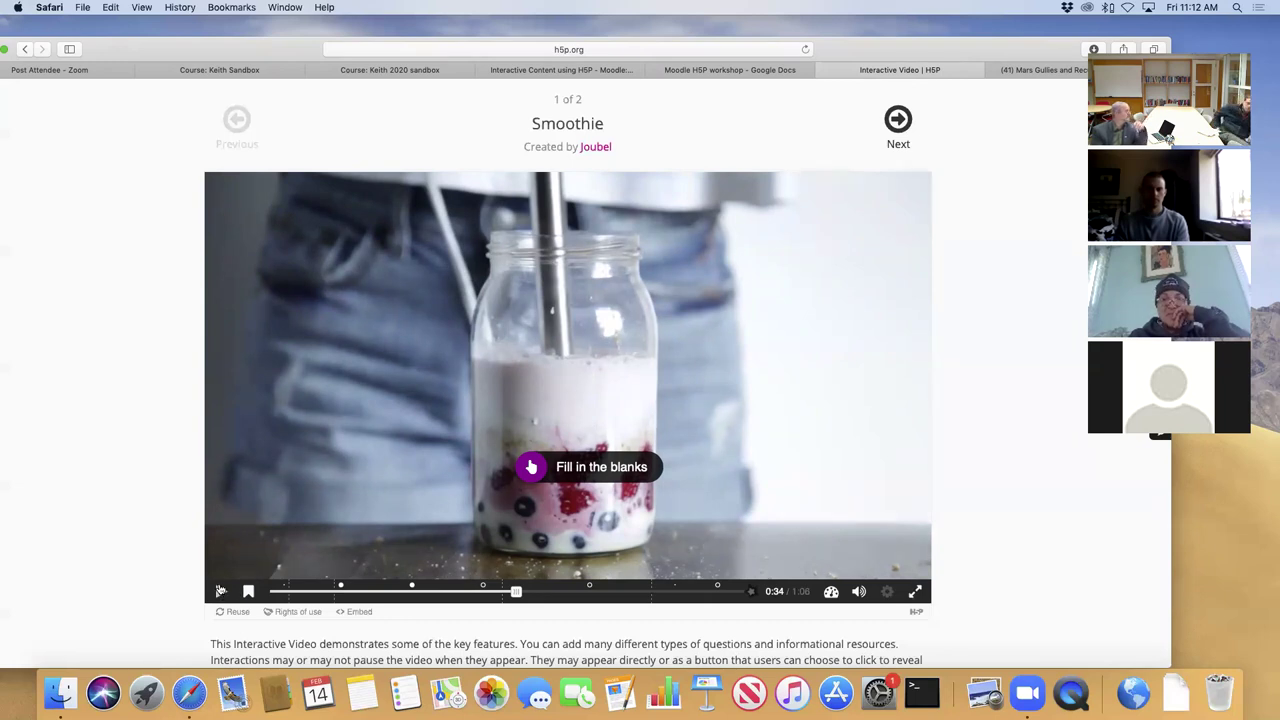
# Examine the Interactive Video page's description and feature list, and open the linked tutorial on creating Interactive videos.
pyautogui.scroll(-5, 221, 590)
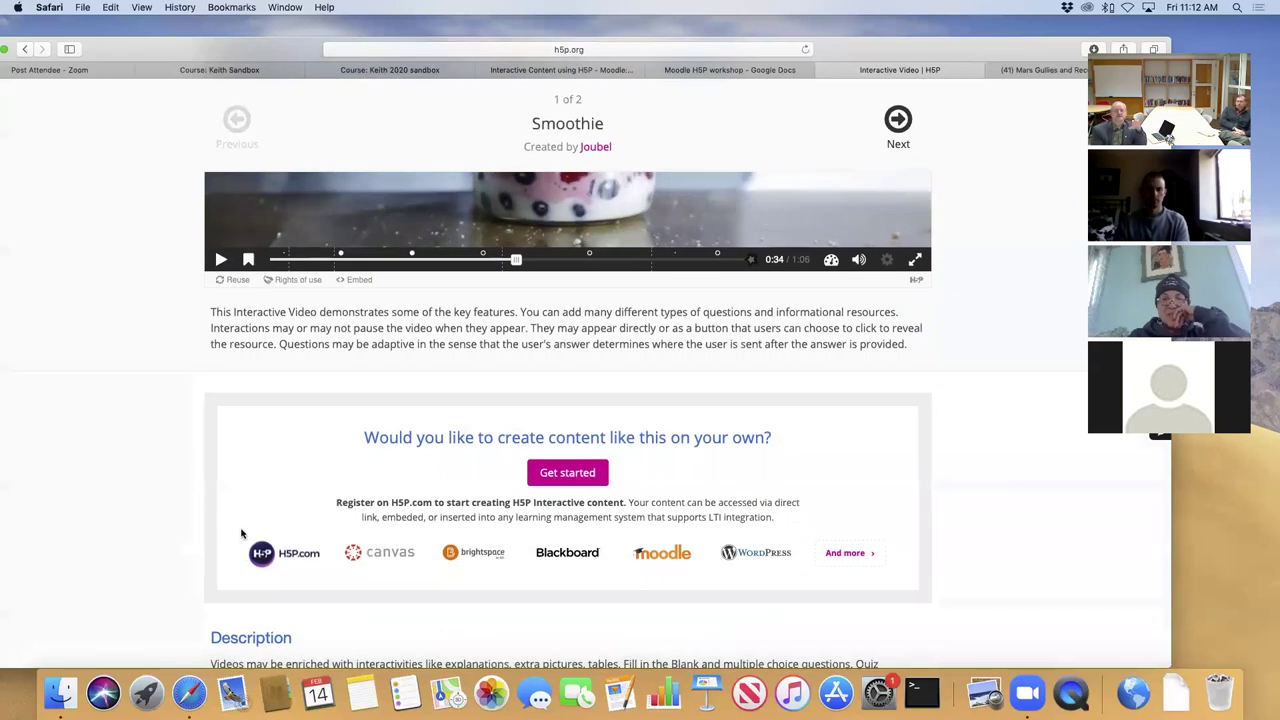
pyautogui.scroll(3, 241, 534)
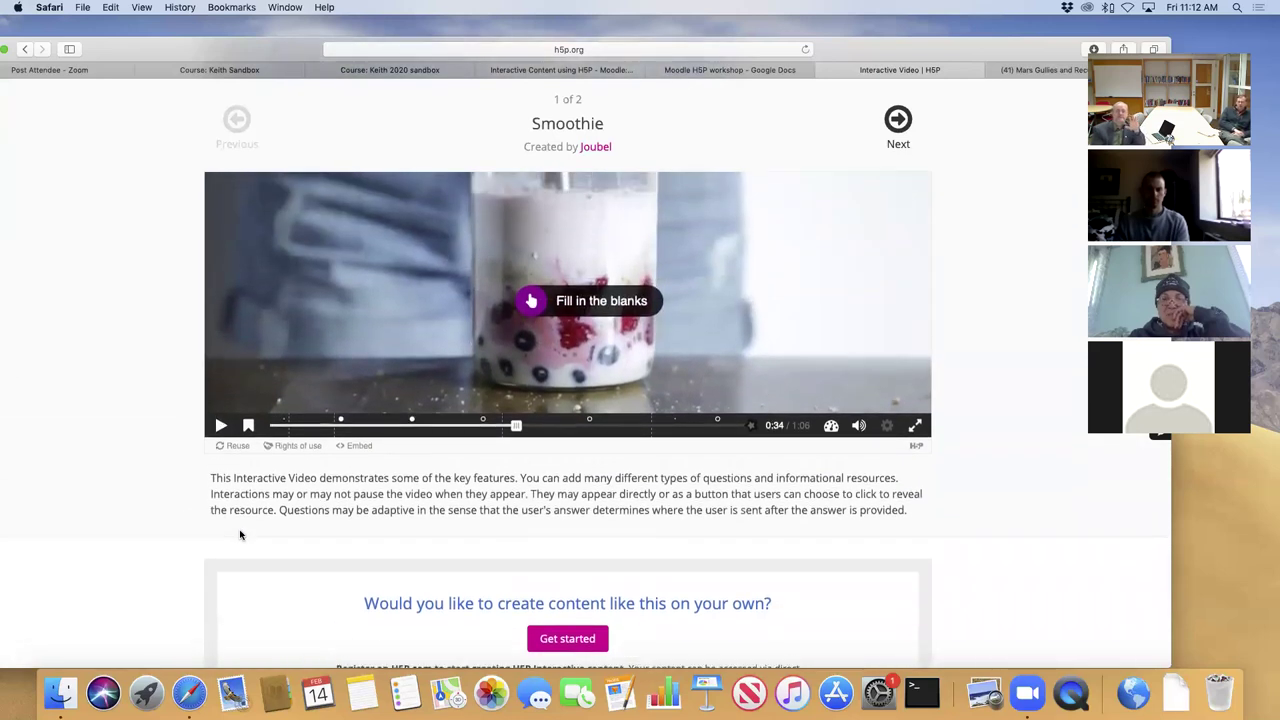
pyautogui.scroll(1, 240, 535)
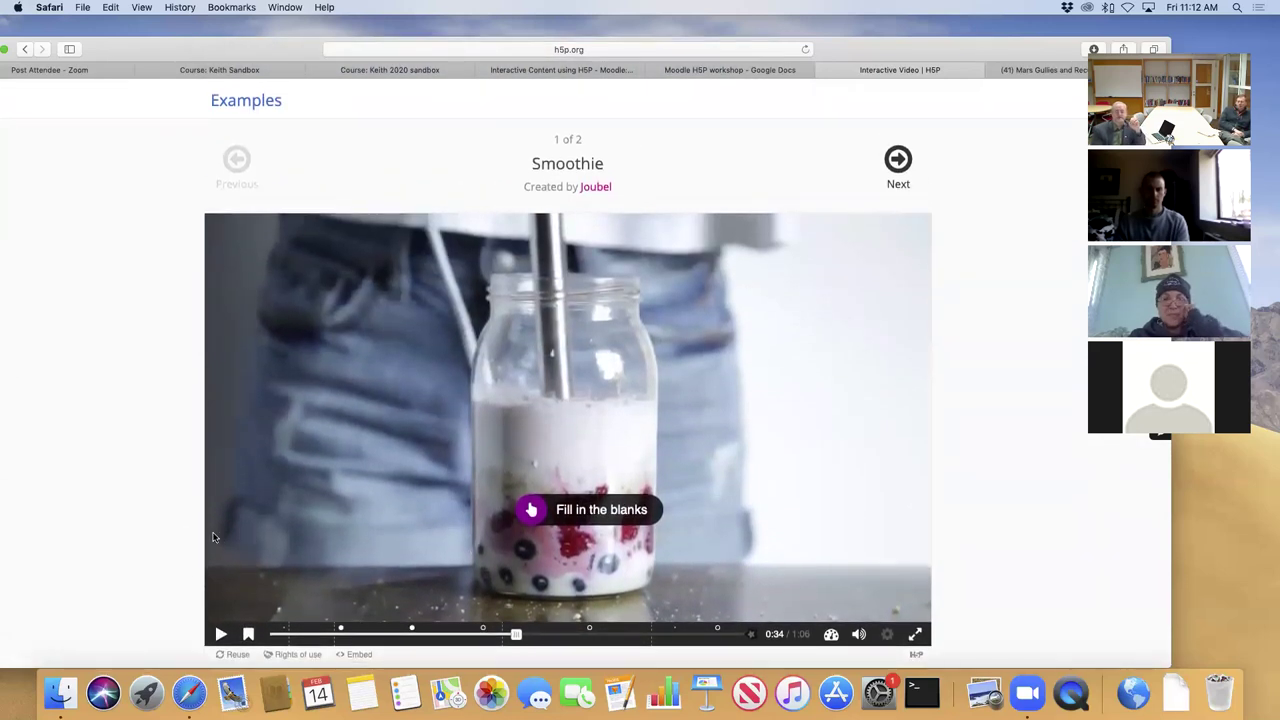
pyautogui.scroll(-1, 257, 542)
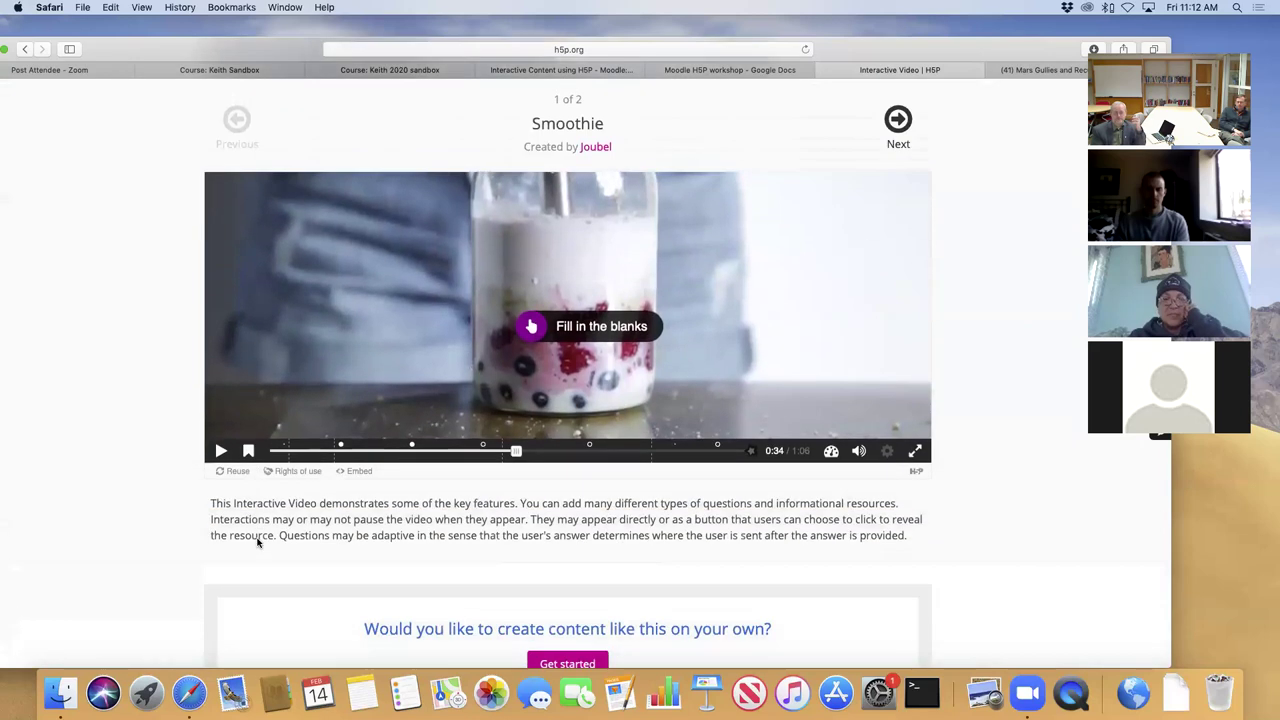
pyautogui.scroll(-1, 257, 542)
pyautogui.scroll(-3, 257, 542)
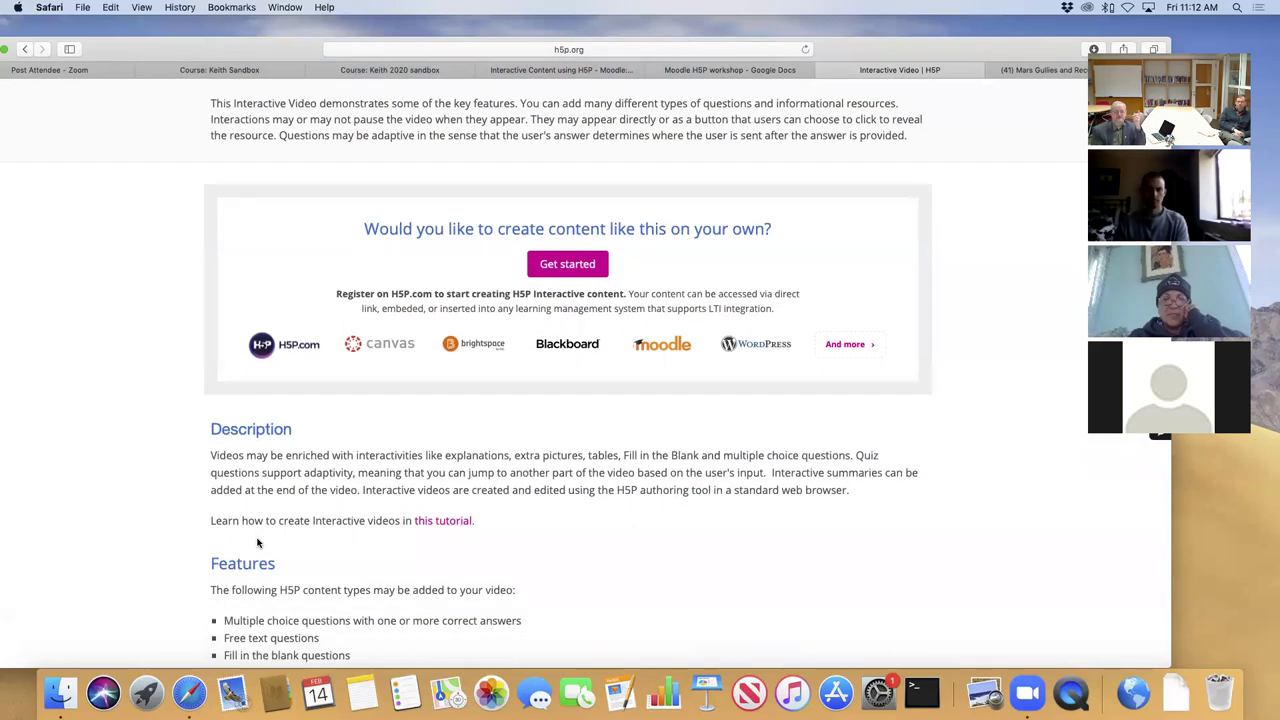
pyautogui.scroll(-2, 294, 541)
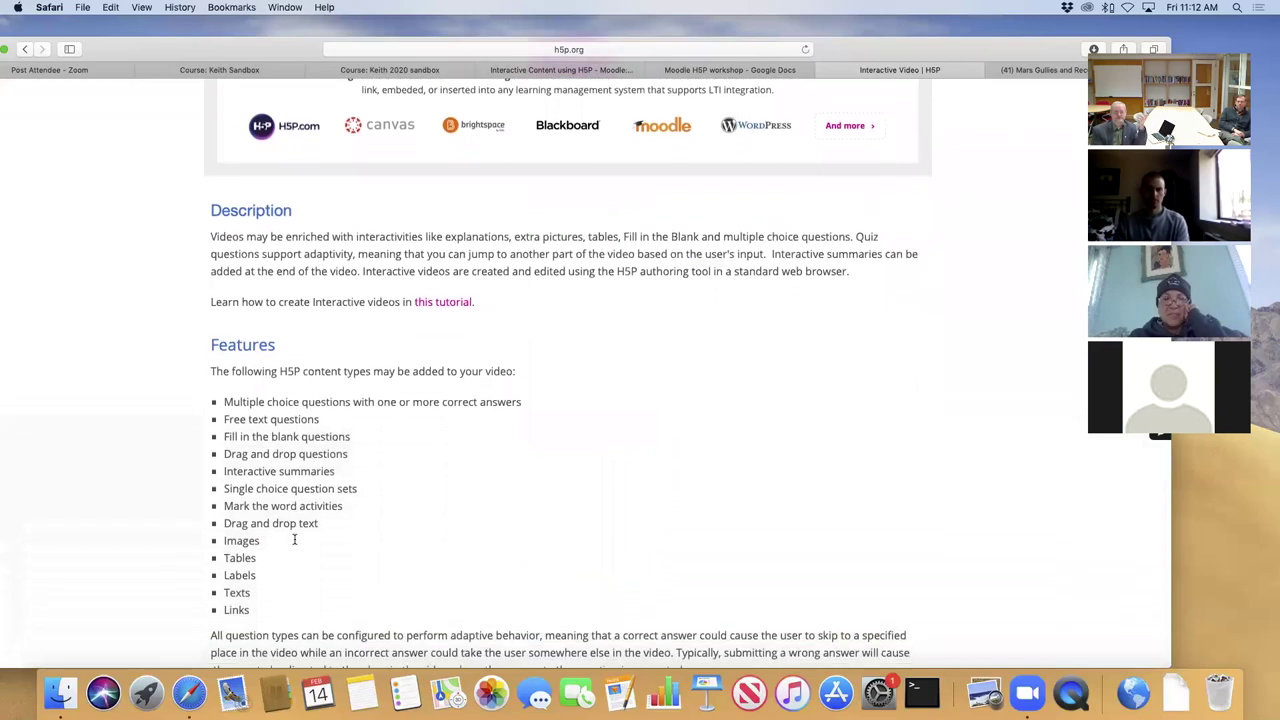
pyautogui.click(462, 296)
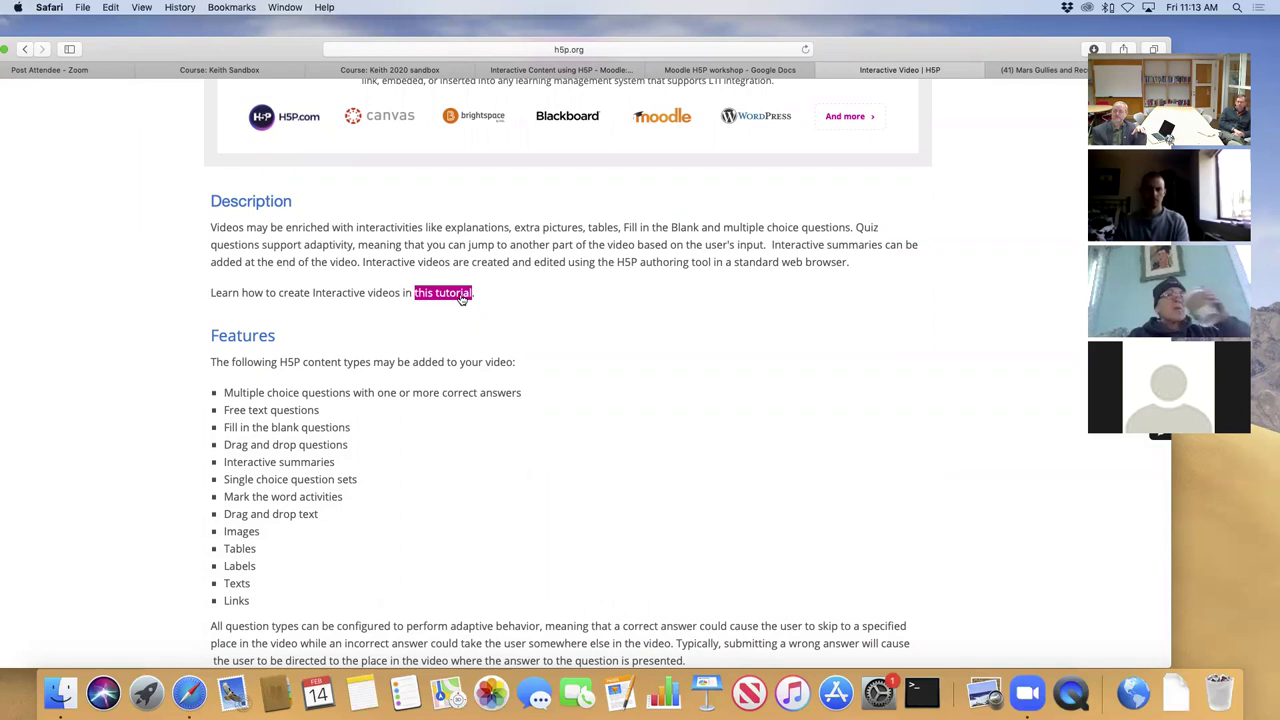
# Open the Interactive Video Tutorial and download the sample Berries video in MP4 format from its Step 1: Topic section.
pyautogui.click(462, 296)
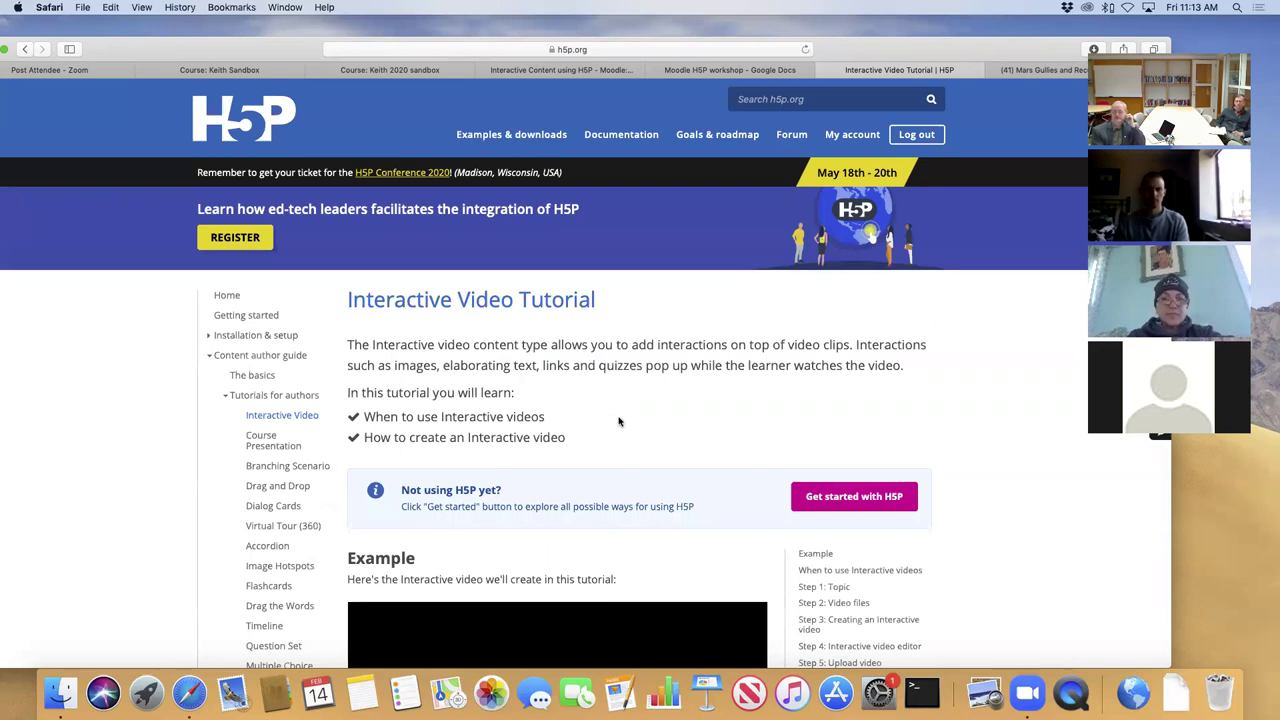
pyautogui.scroll(-3, 619, 421)
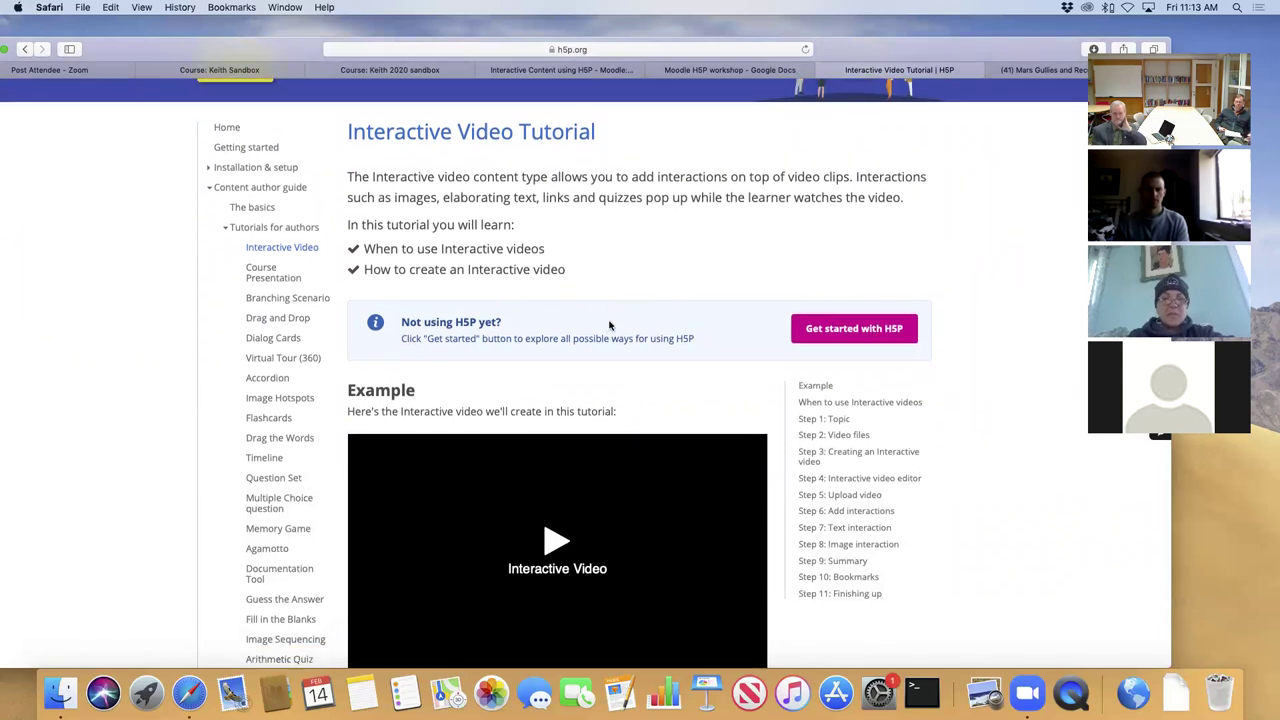
pyautogui.scroll(-4, 560, 330)
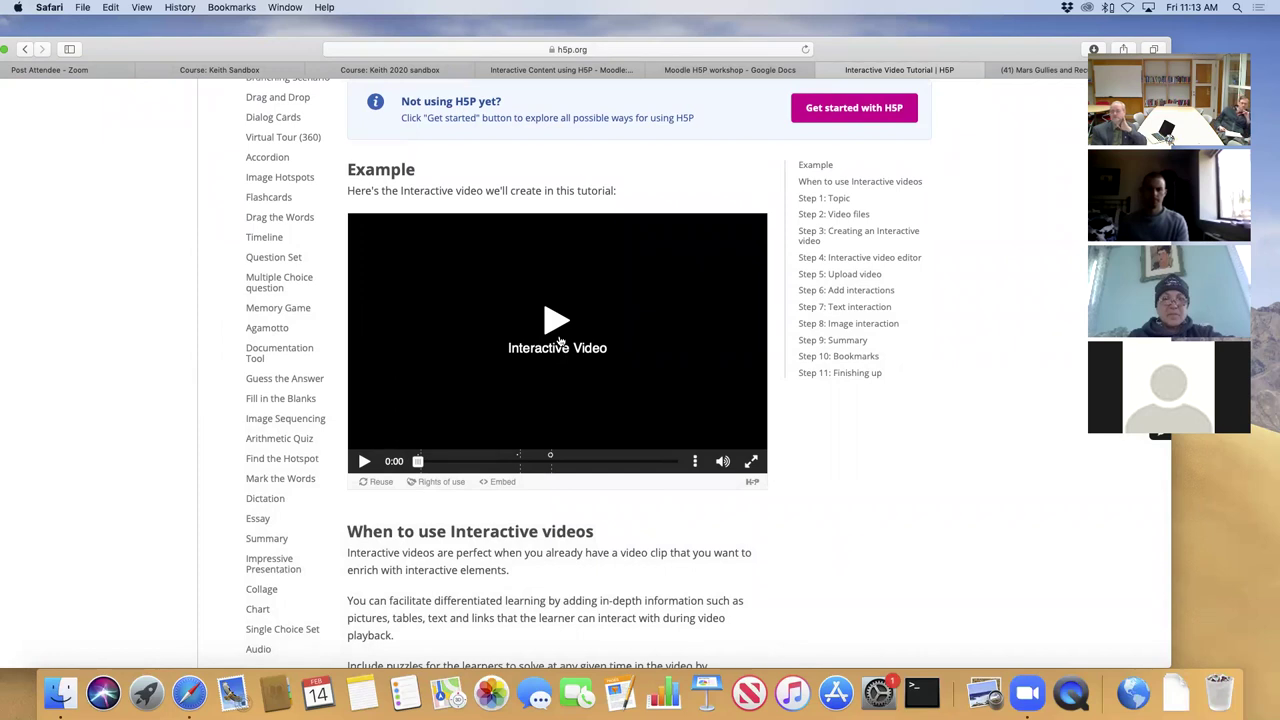
pyautogui.scroll(-4, 557, 343)
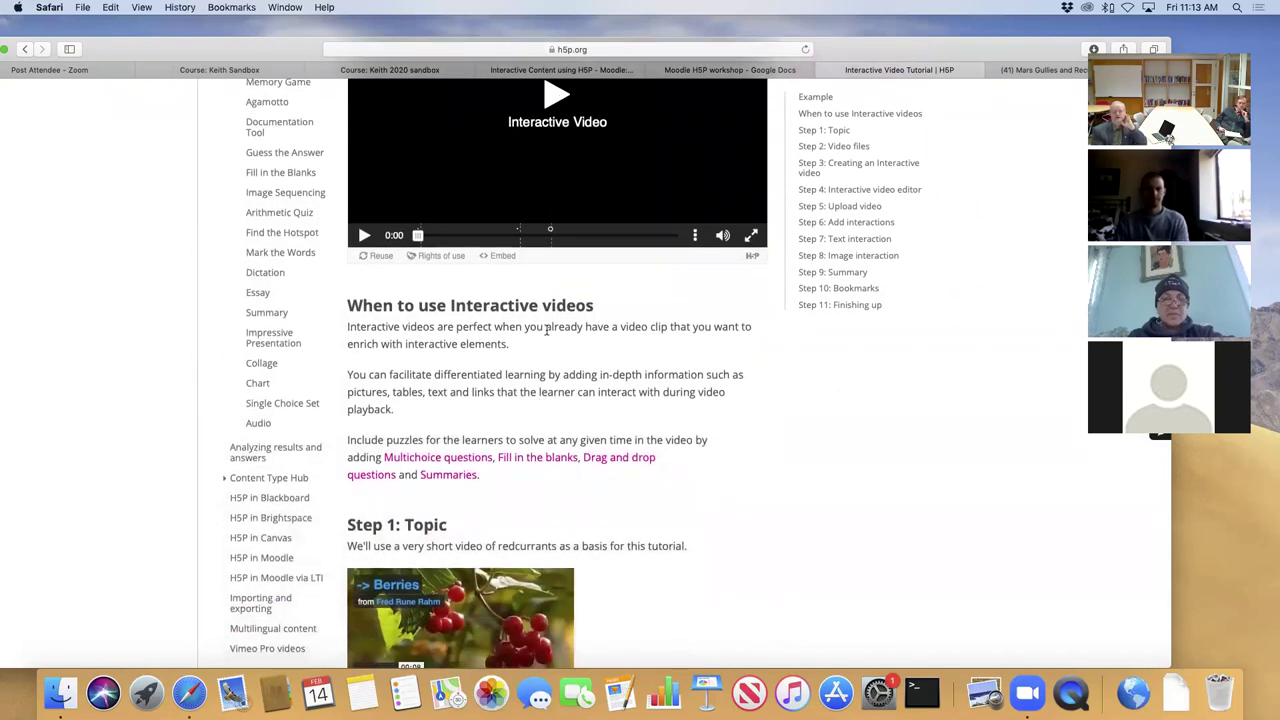
pyautogui.scroll(-2, 549, 336)
pyautogui.scroll(-3, 661, 449)
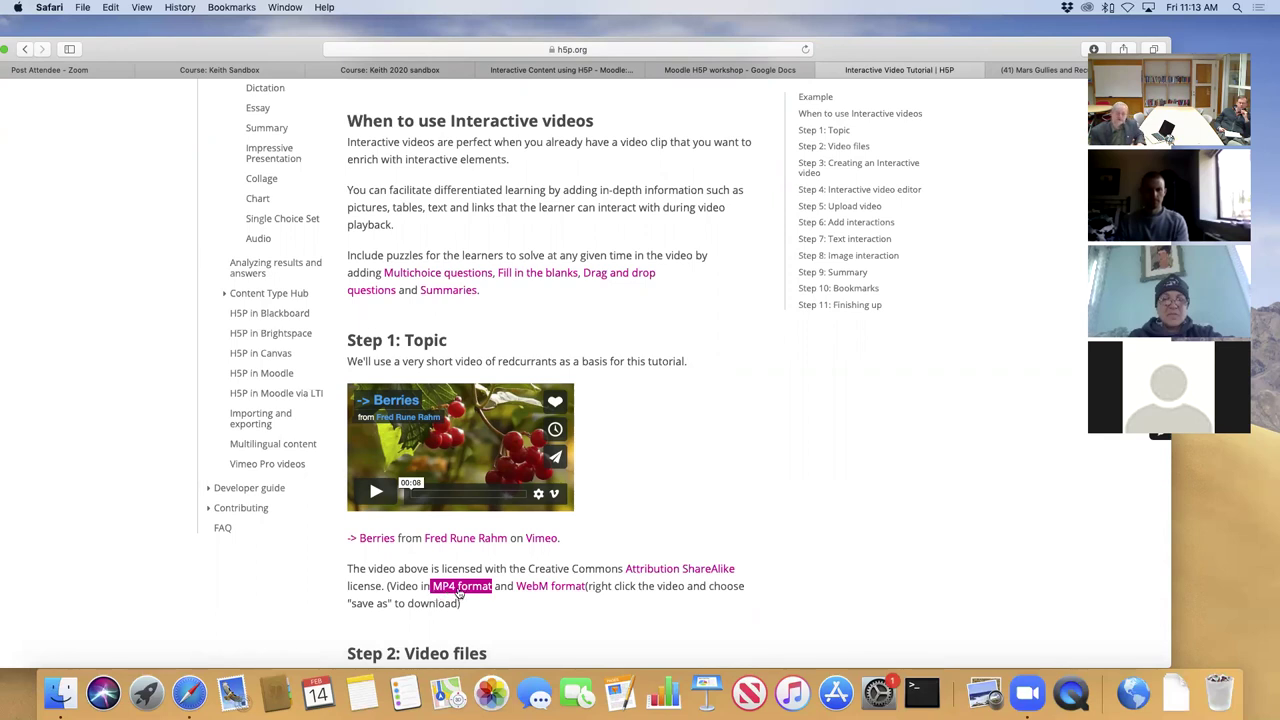
pyautogui.rightClick(459, 593)
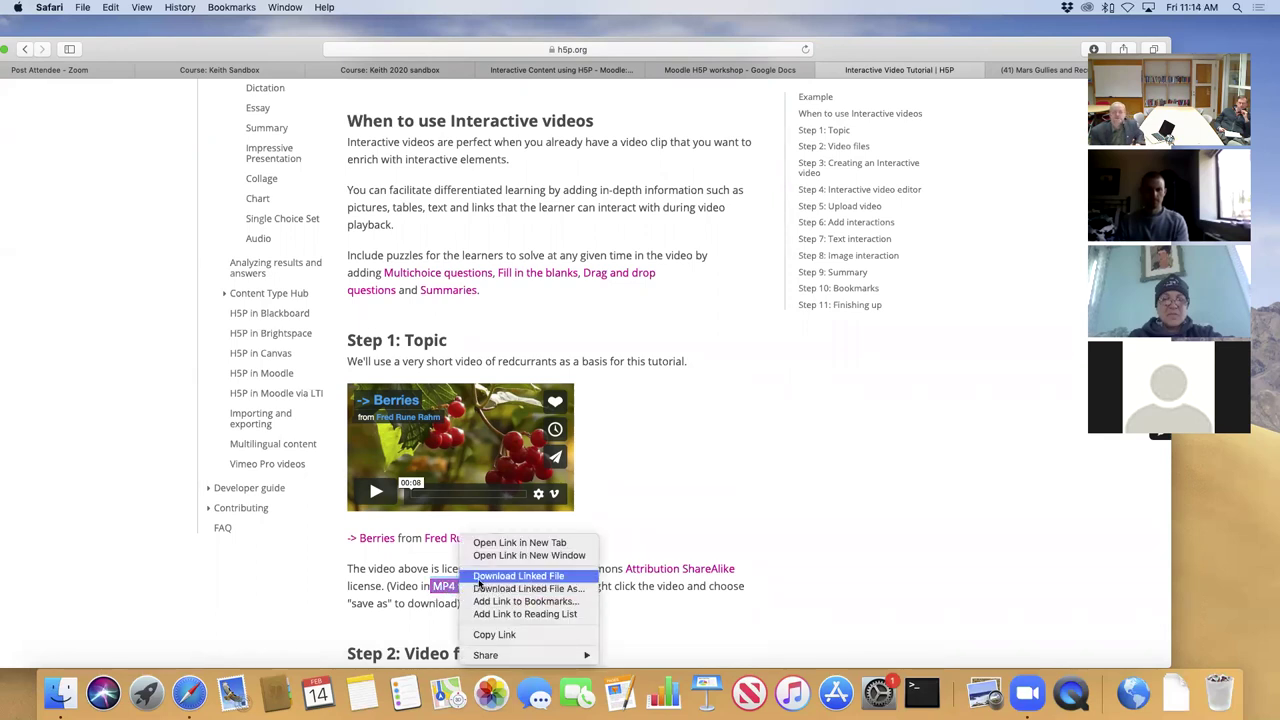
pyautogui.click(478, 578)
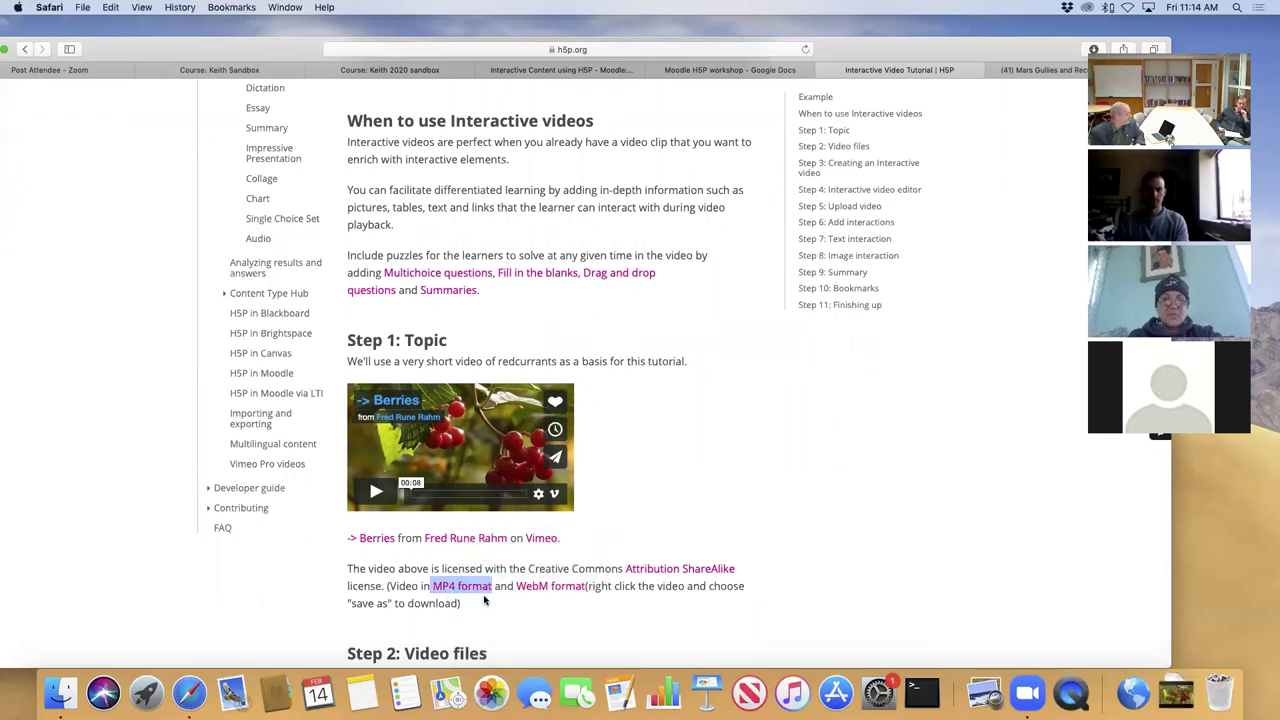
# Save the WebM version of the Berries video to the Desktop as files-534be2199adb6.webm.
pyautogui.rightClick(541, 595)
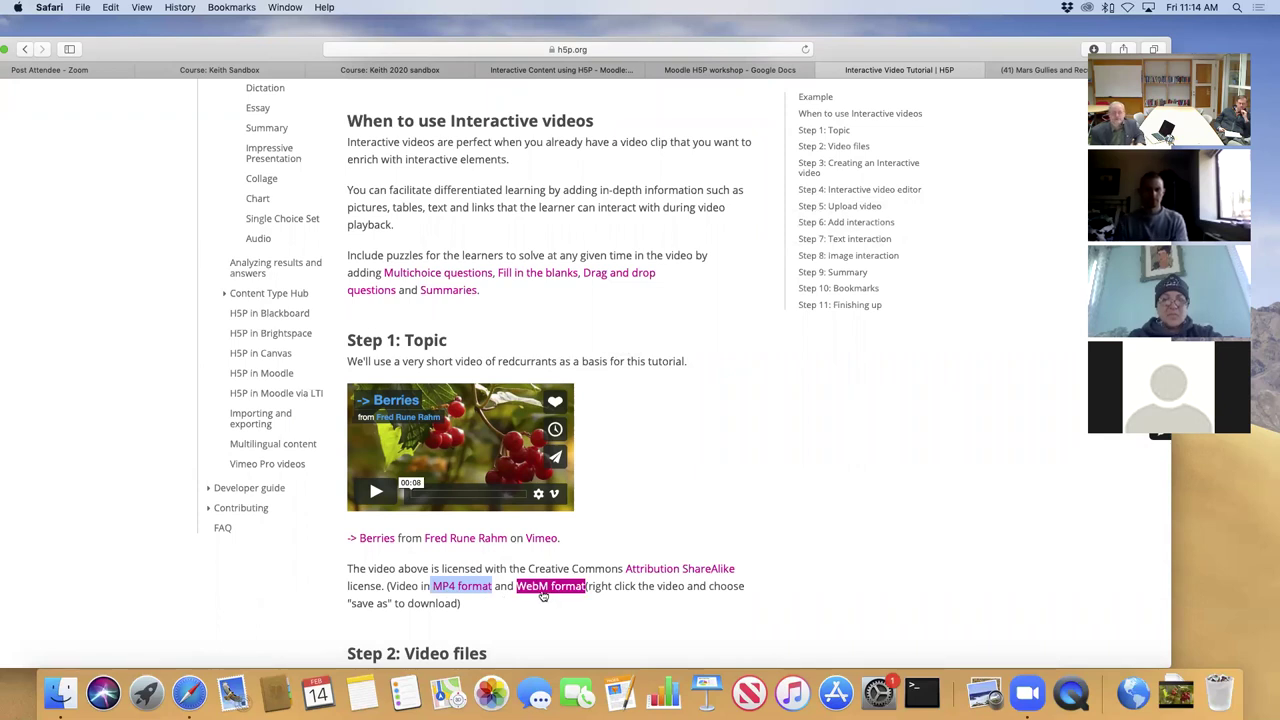
pyautogui.rightClick(541, 595)
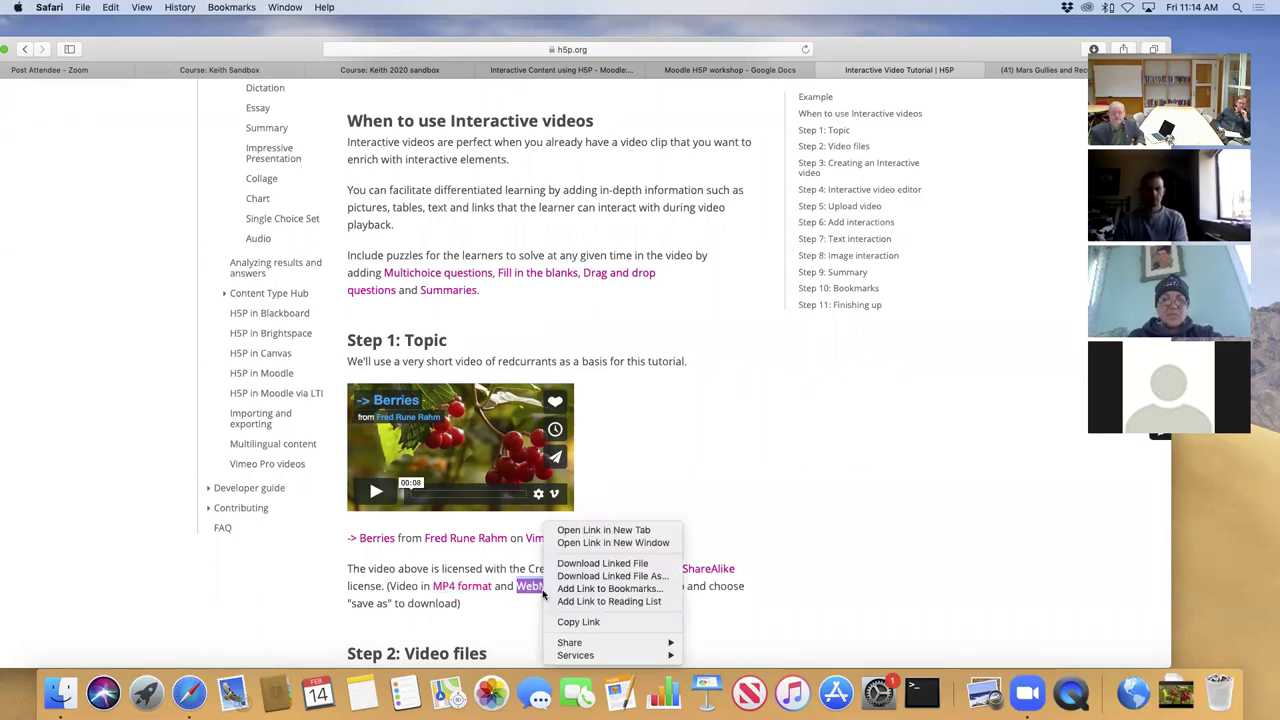
pyautogui.click(606, 577)
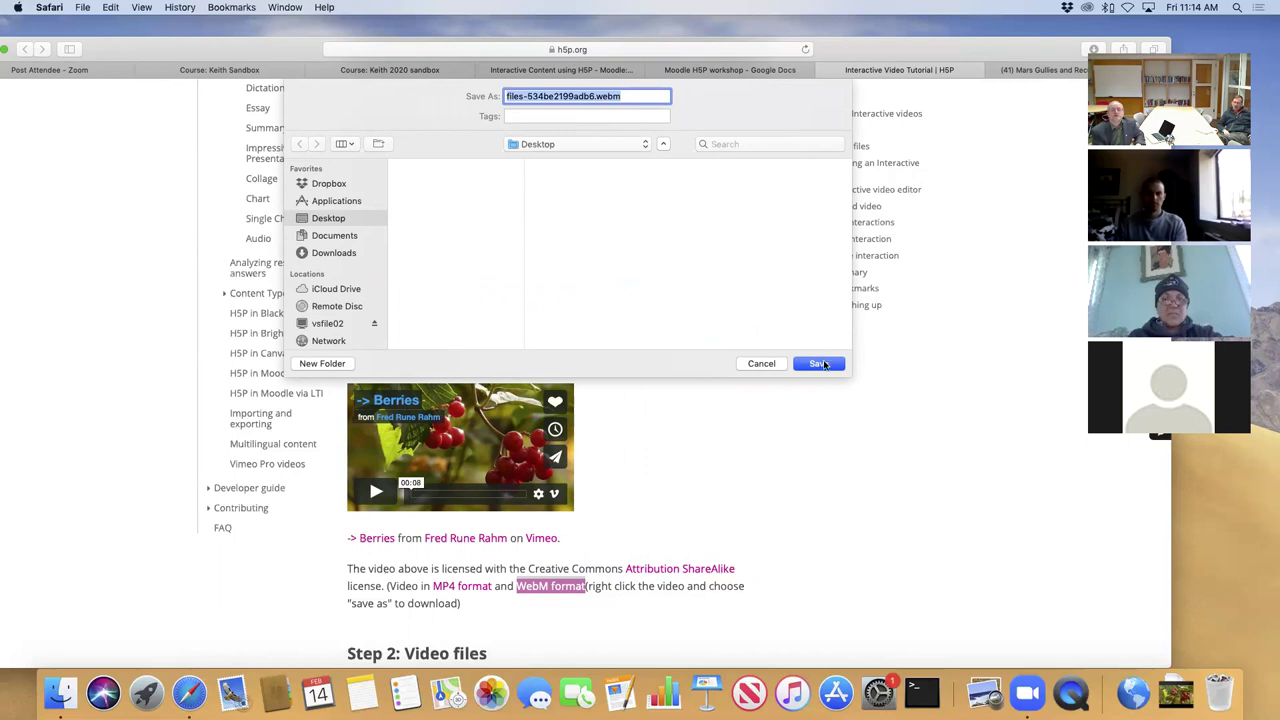
pyautogui.click(818, 364)
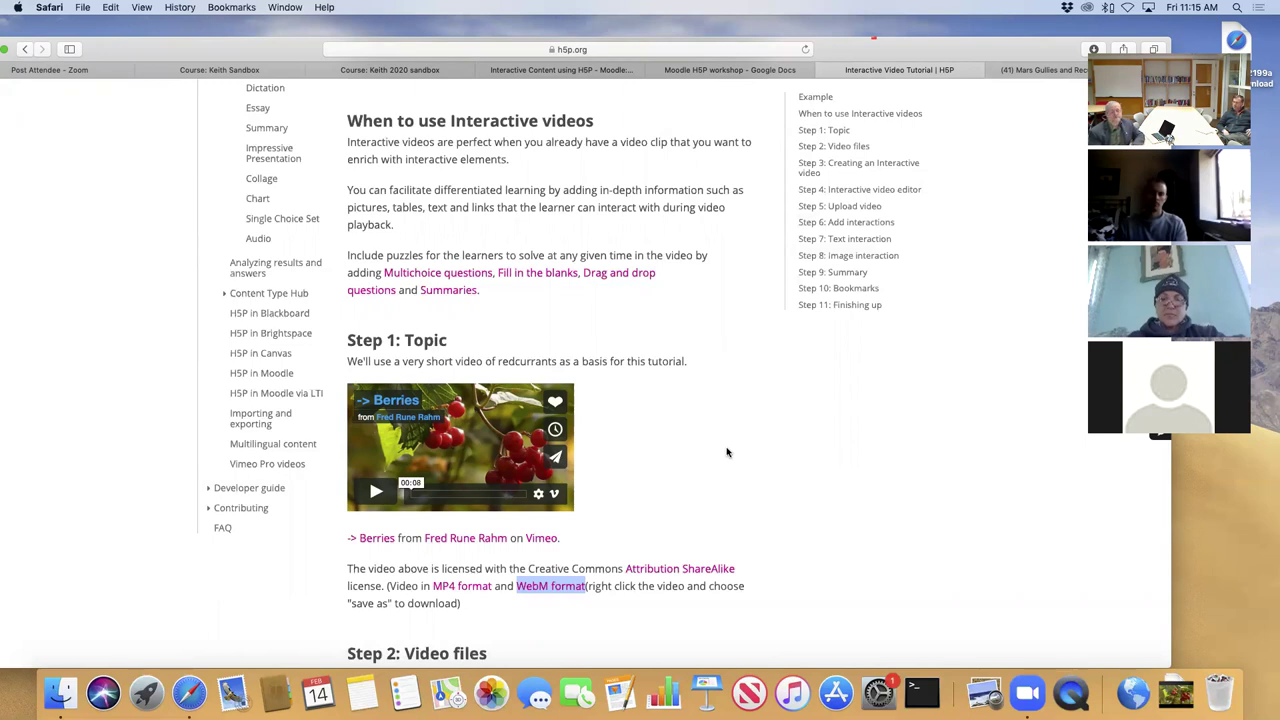
# Read the tutorial's Step 2 and Step 3 sections, and close the Interactive Content using H5P guide to return to the 2020 sandbox course.
pyautogui.scroll(-5, 728, 451)
pyautogui.scroll(-8, 727, 453)
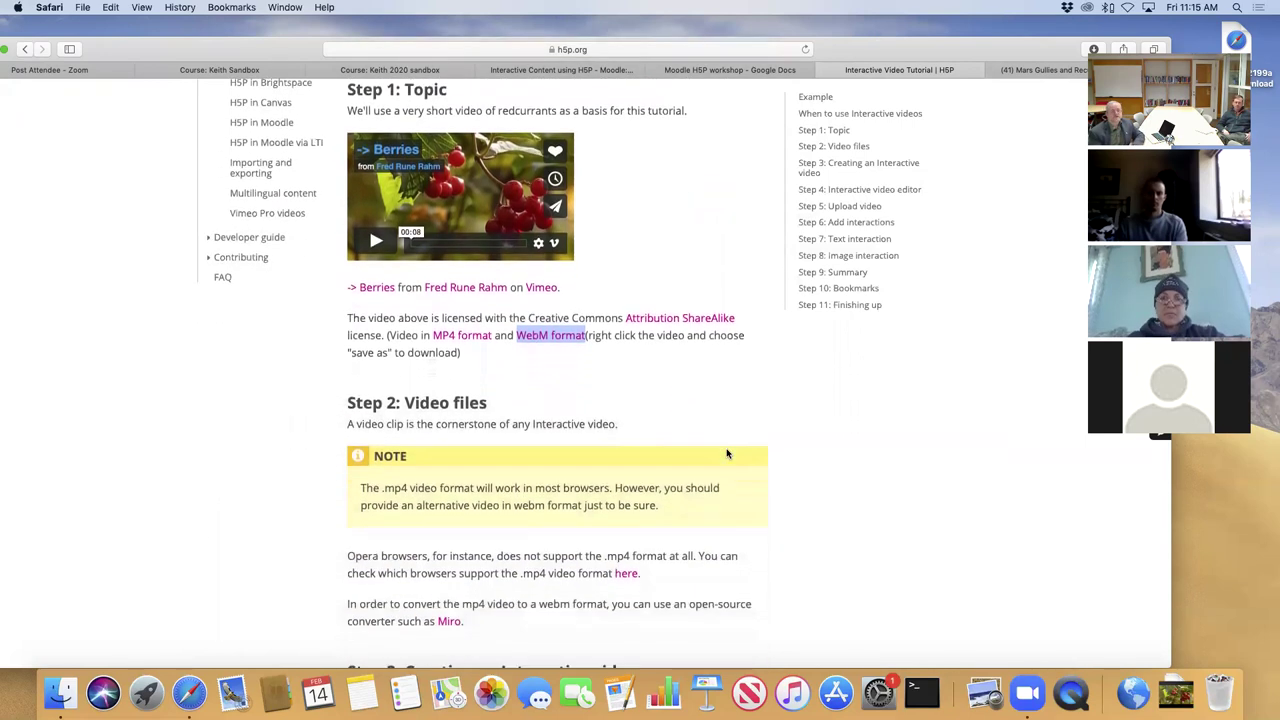
pyautogui.scroll(-2, 727, 453)
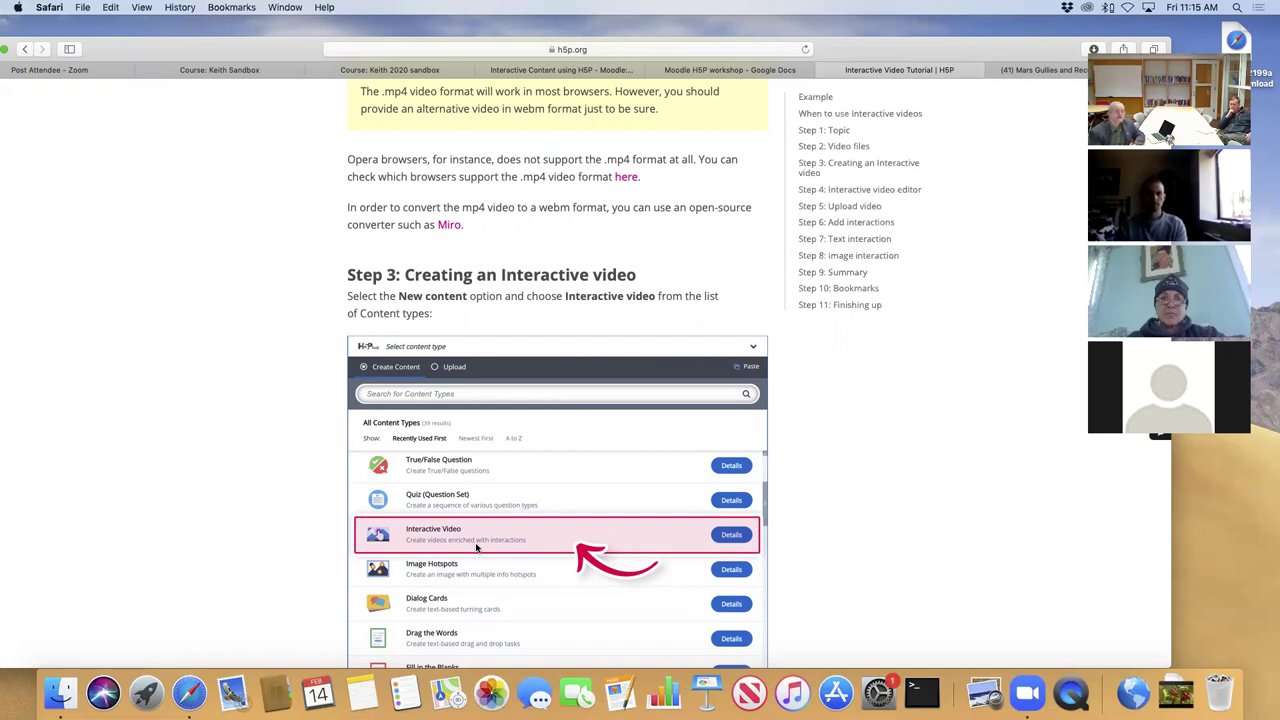
pyautogui.scroll(-2, 476, 546)
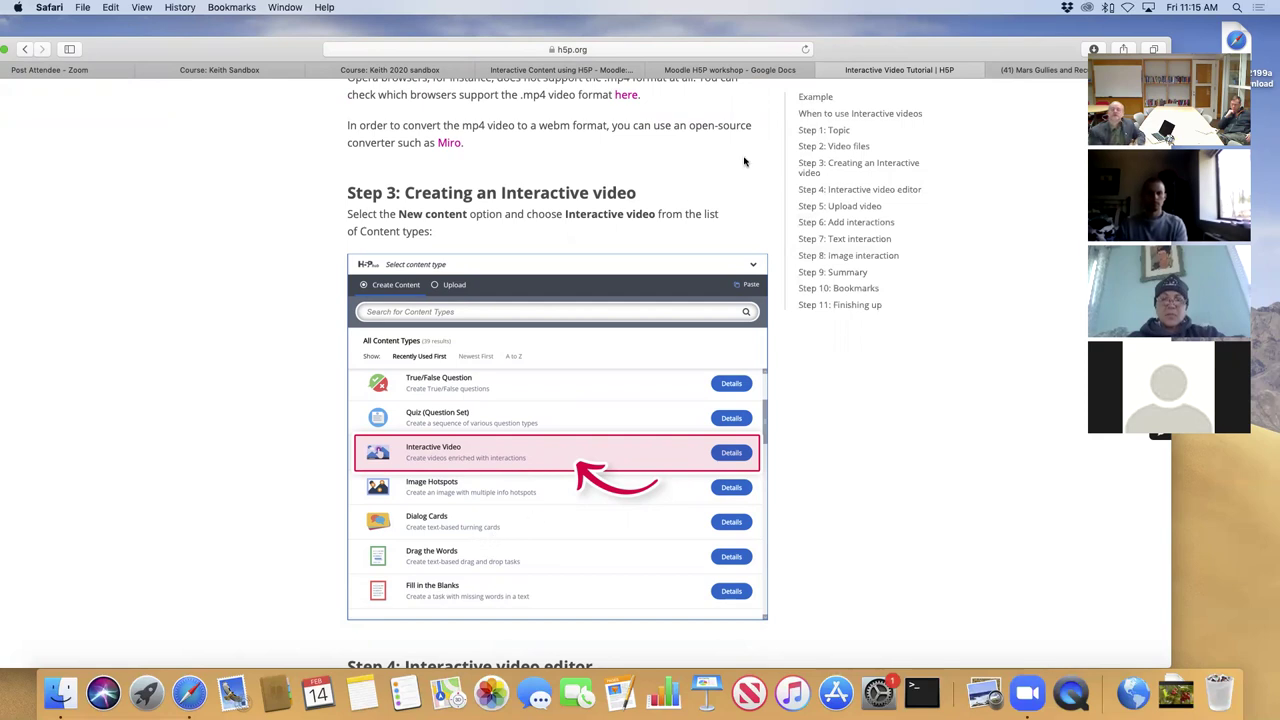
pyautogui.click(500, 71)
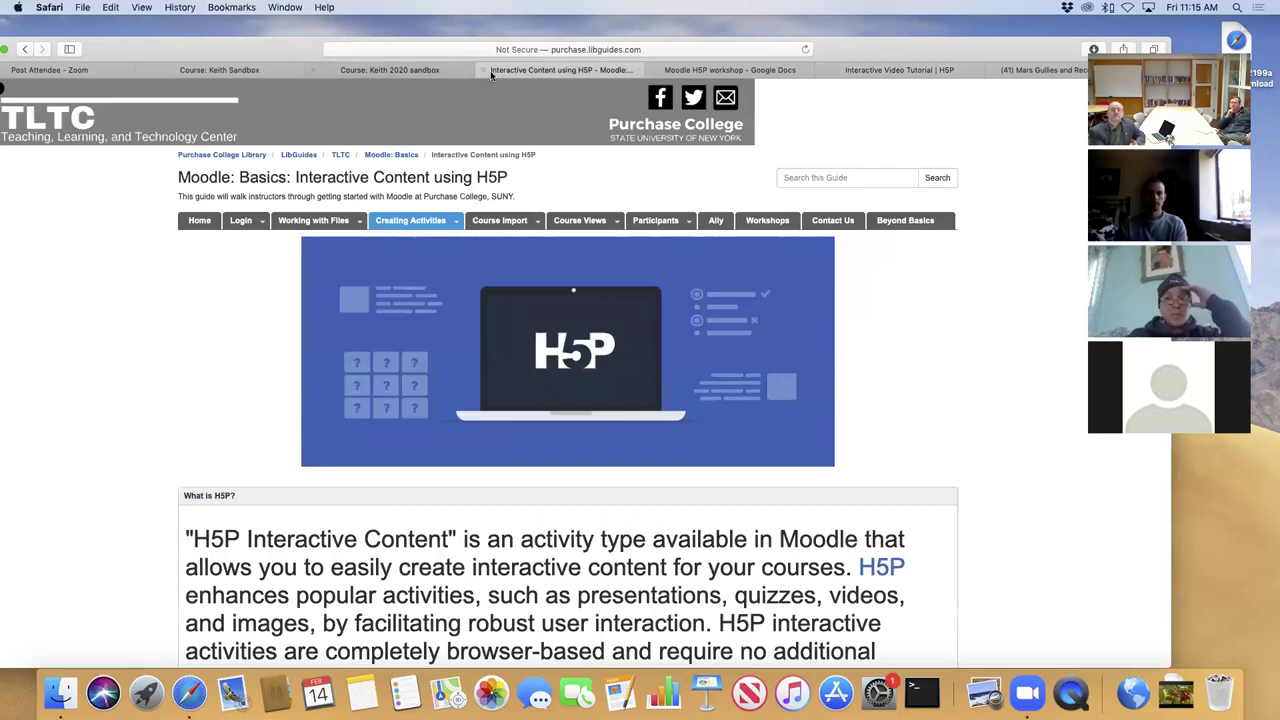
pyautogui.click(481, 70)
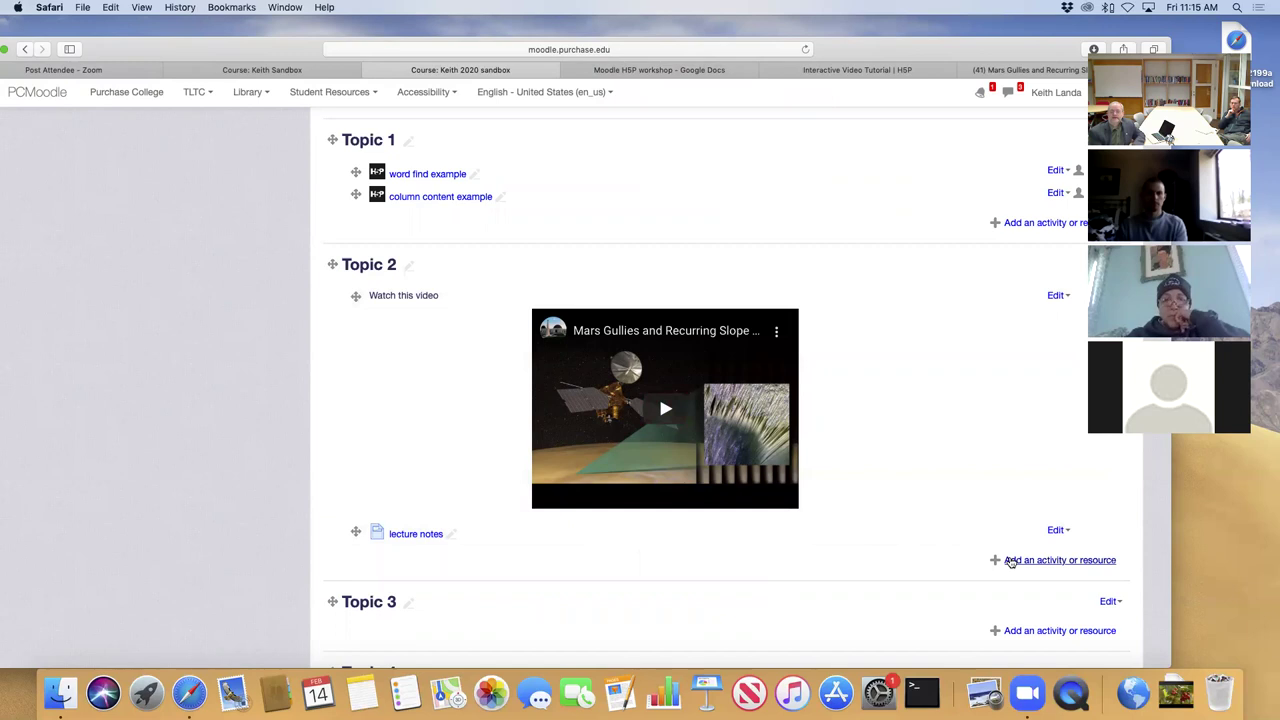
# Add a new Interactive Content activity to Topic 1 of the course.
pyautogui.click(1009, 224)
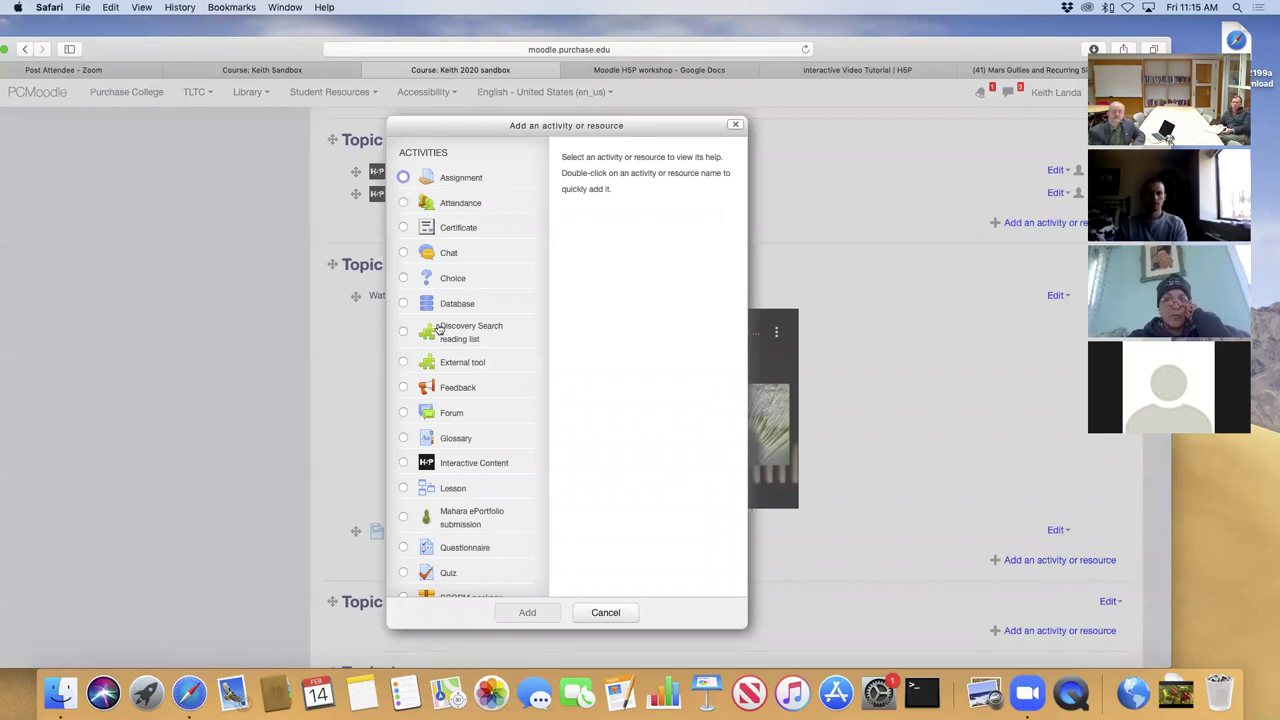
pyautogui.click(404, 464)
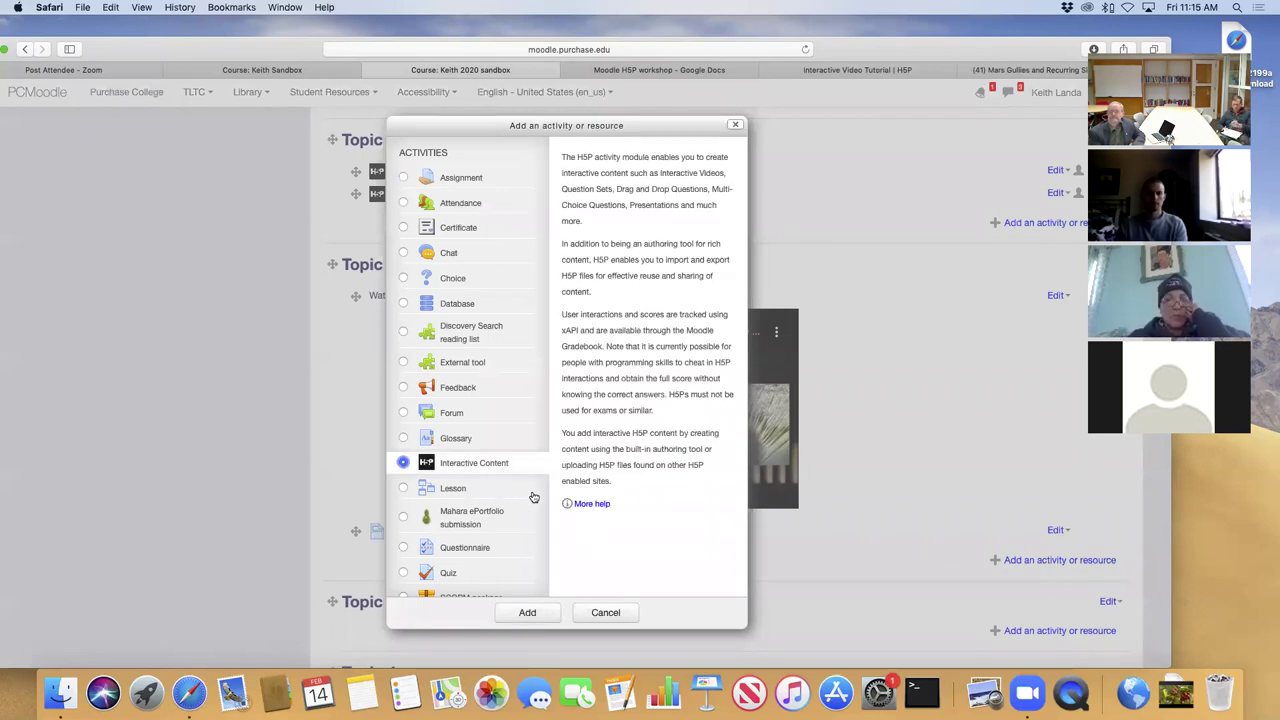
pyautogui.click(531, 613)
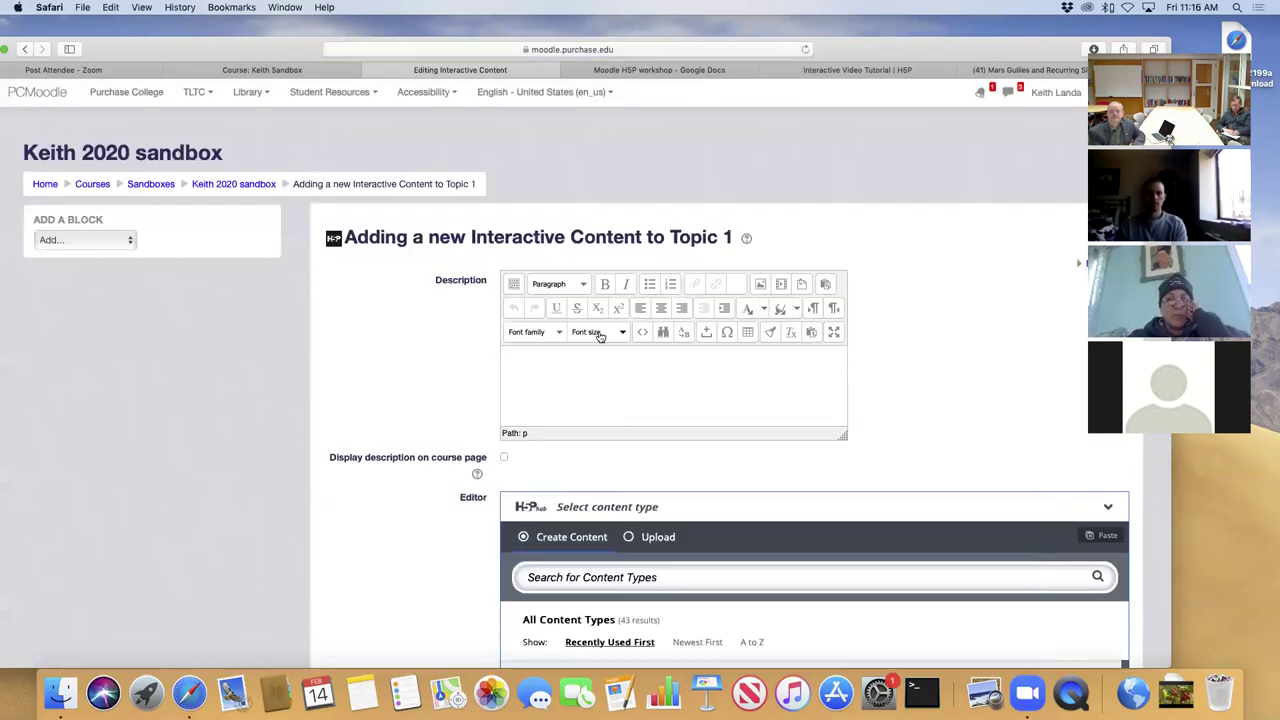
# Enter "Example of an interactive video" as the activity's description.
pyautogui.click(550, 366)
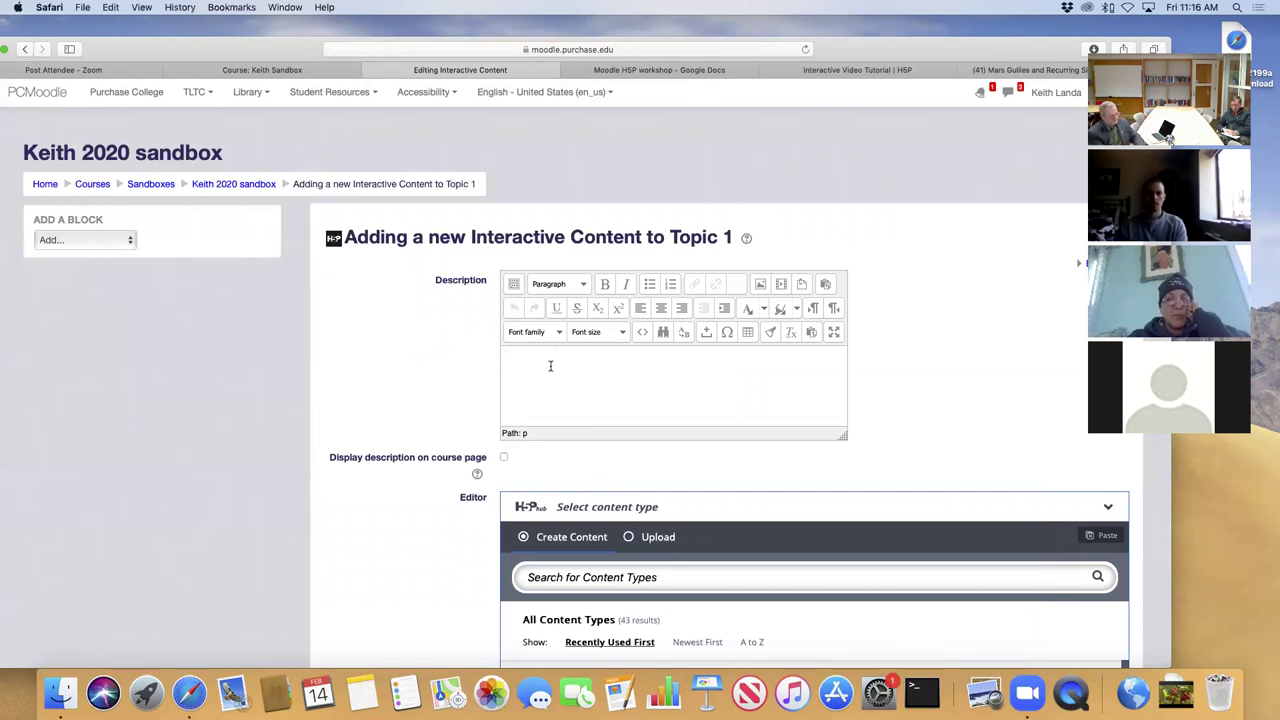
pyautogui.write('Example of an ')
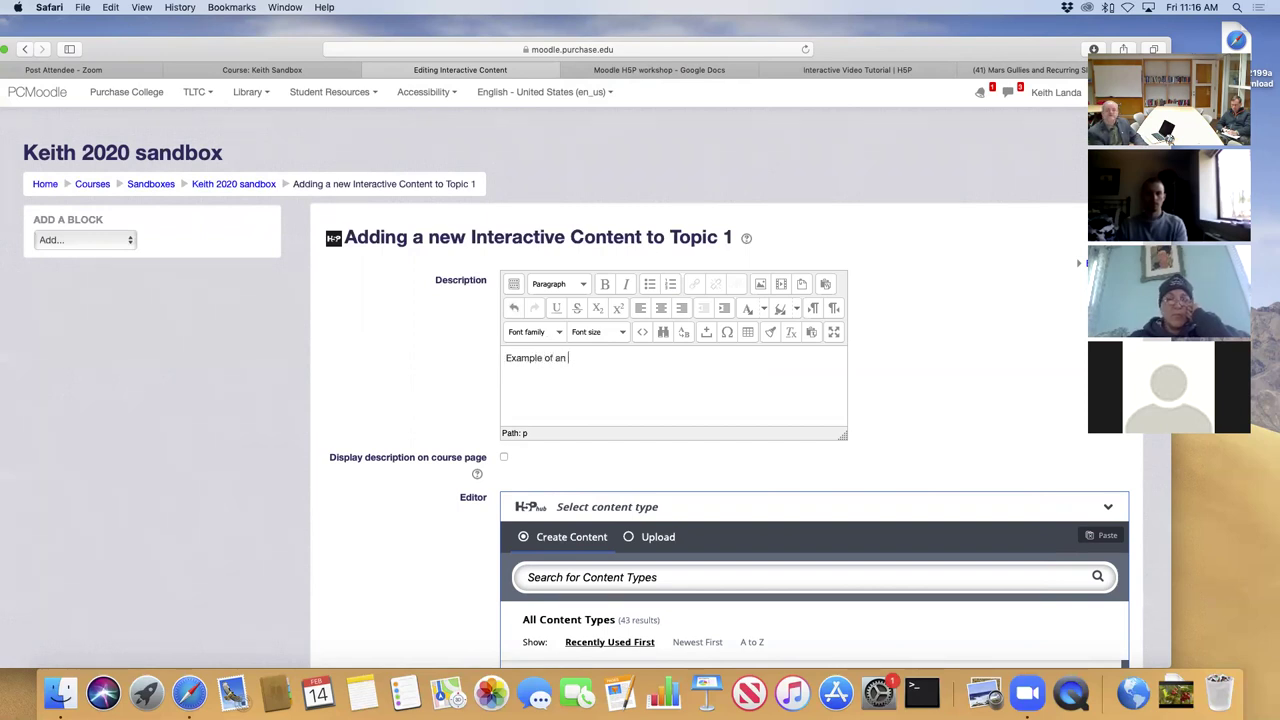
pyautogui.write('interactive video')
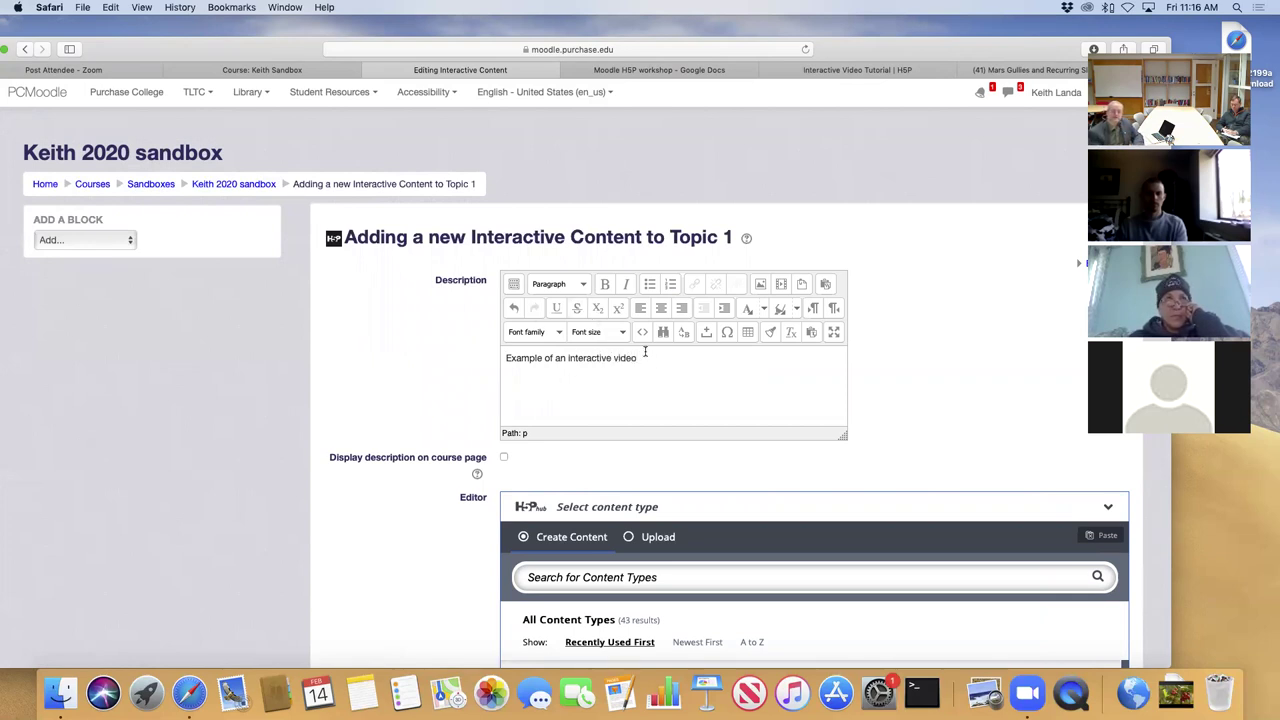
# Move and resize the browser window so the H5P content type list is no longer covered by the video call thumbnails.
pyautogui.scroll(-4, 448, 453)
pyautogui.scroll(-3, 448, 453)
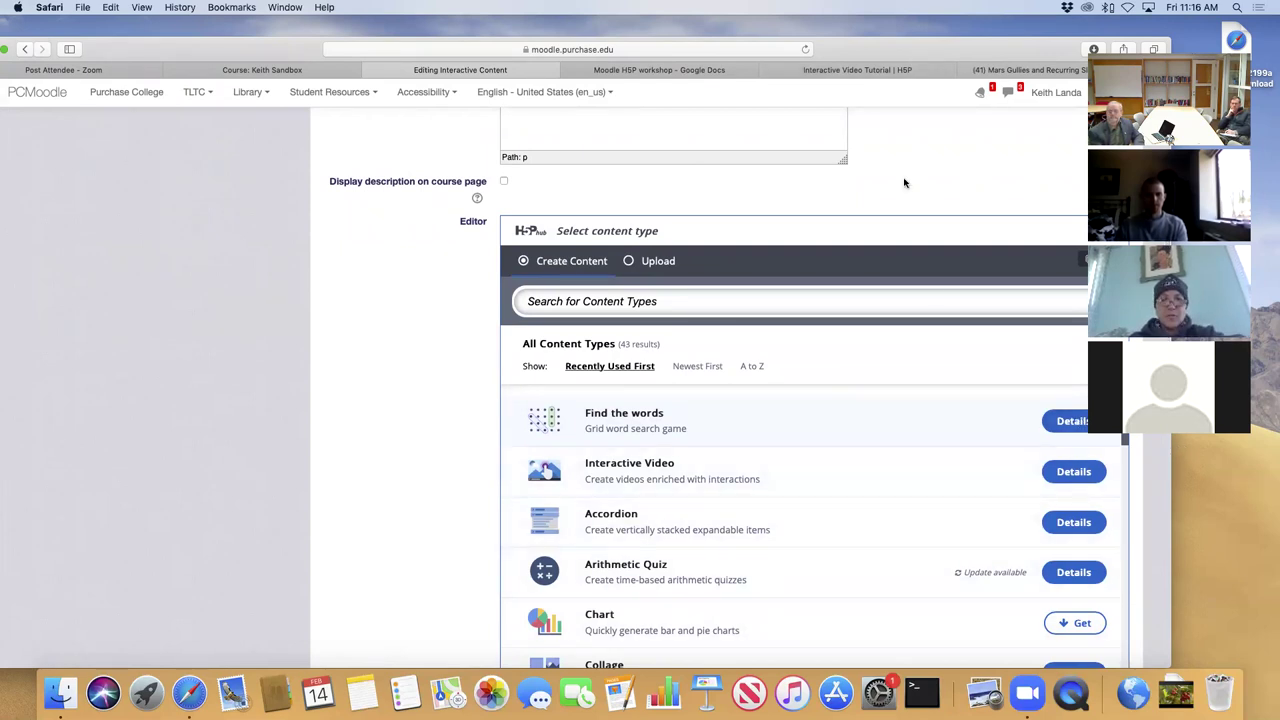
pyautogui.moveTo(1028, 48); pyautogui.dragTo(880, 50)
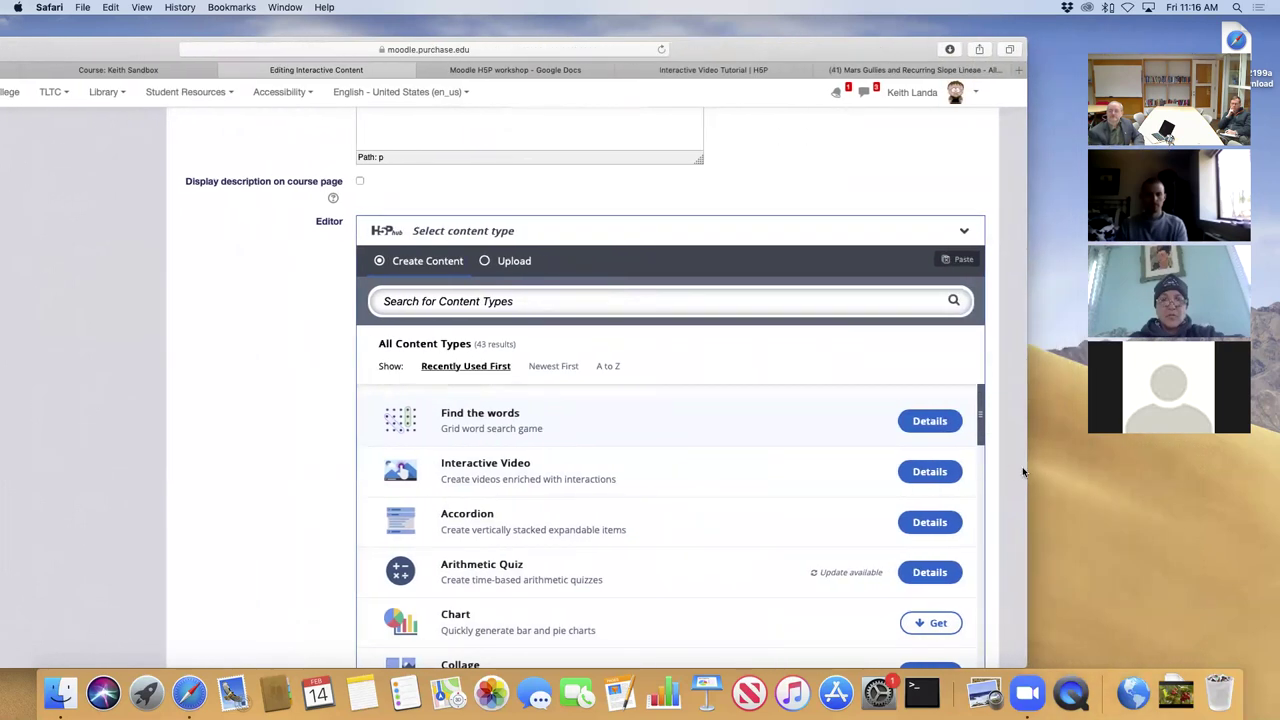
pyautogui.moveTo(1026, 467); pyautogui.dragTo(851, 467)
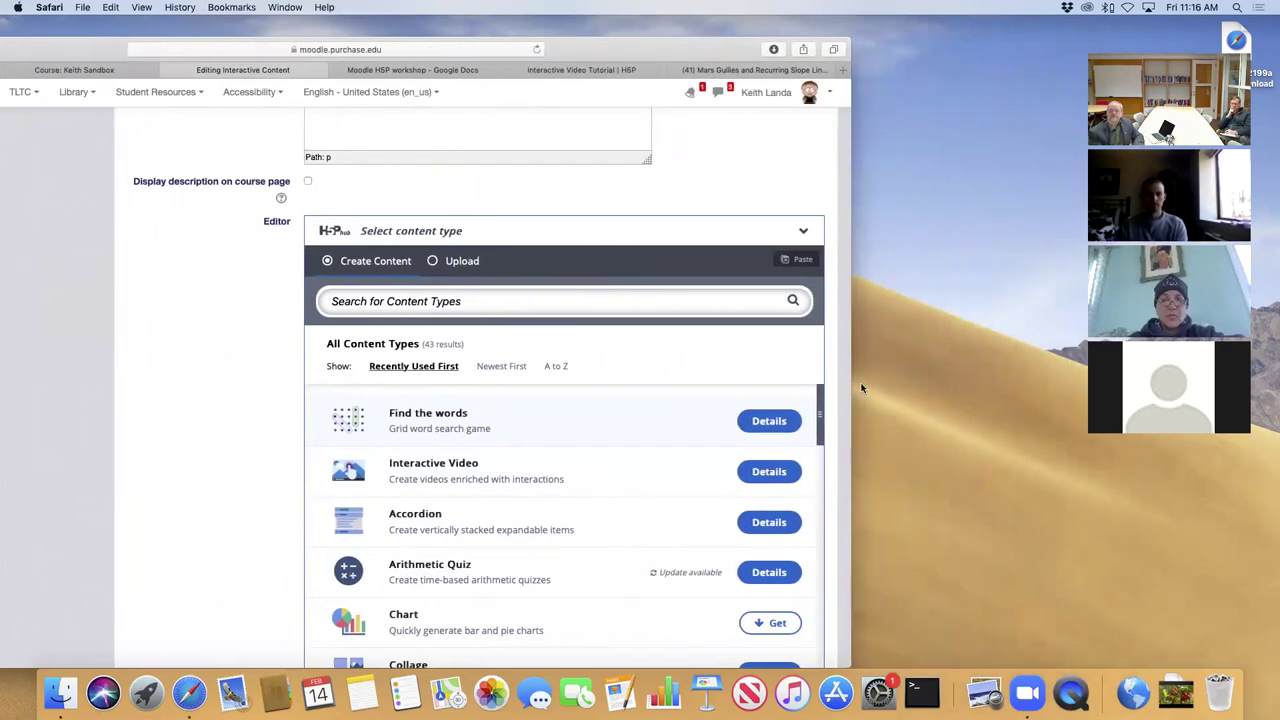
pyautogui.doubleClick(746, 53)
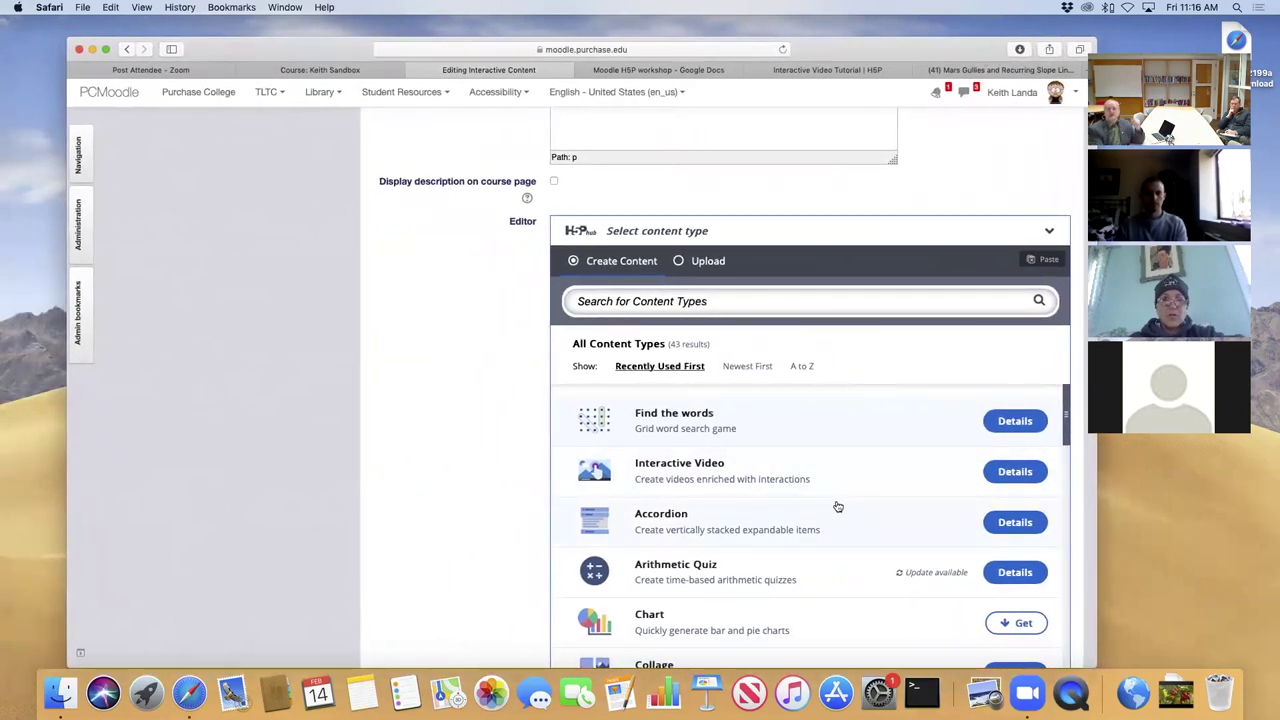
# Examine the range of H5P content types offered in the editor's content type list.
pyautogui.scroll(1, 810, 501)
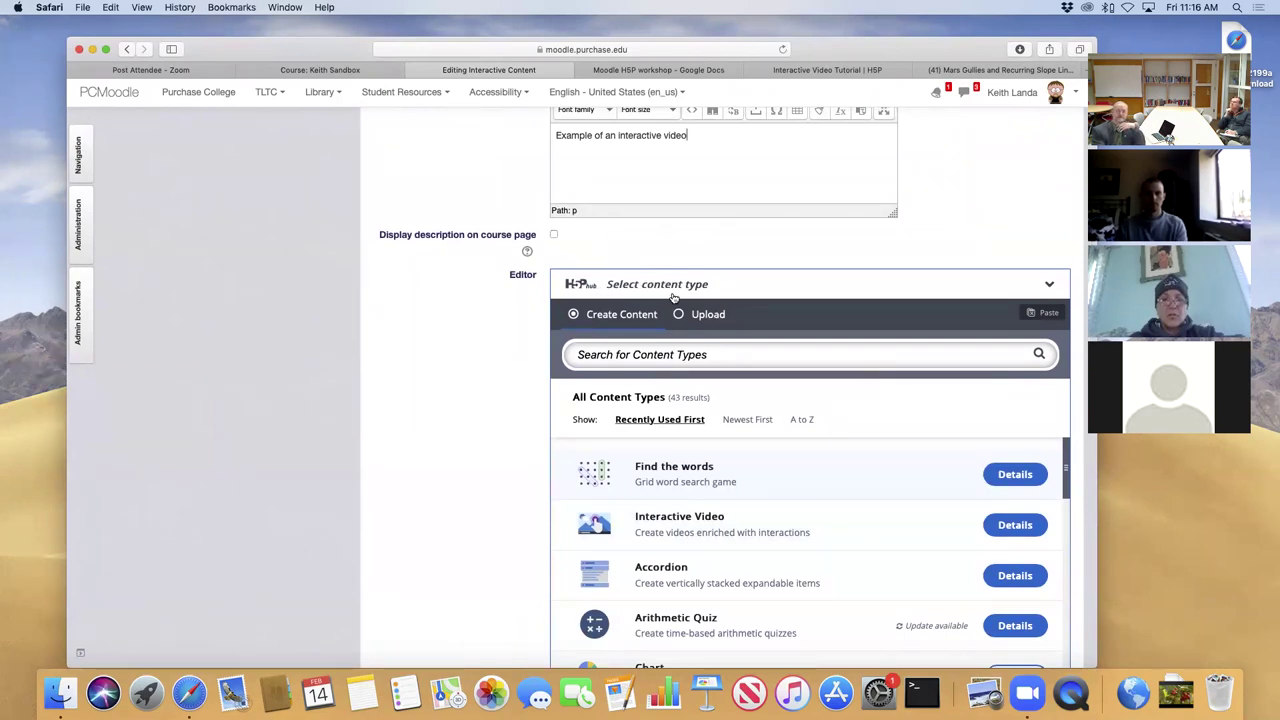
pyautogui.scroll(-2, 755, 497)
pyautogui.scroll(2, 755, 497)
pyautogui.scroll(1, 755, 497)
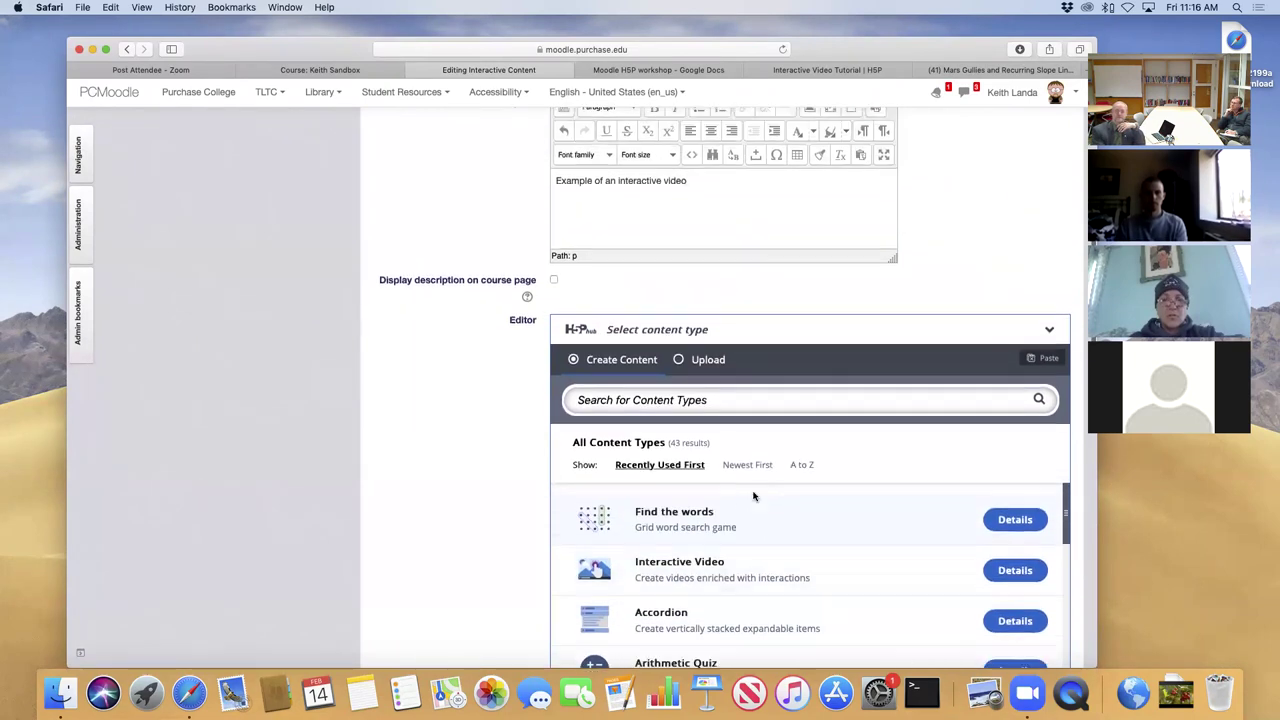
pyautogui.scroll(-2, 840, 557)
pyautogui.scroll(-10, 840, 557)
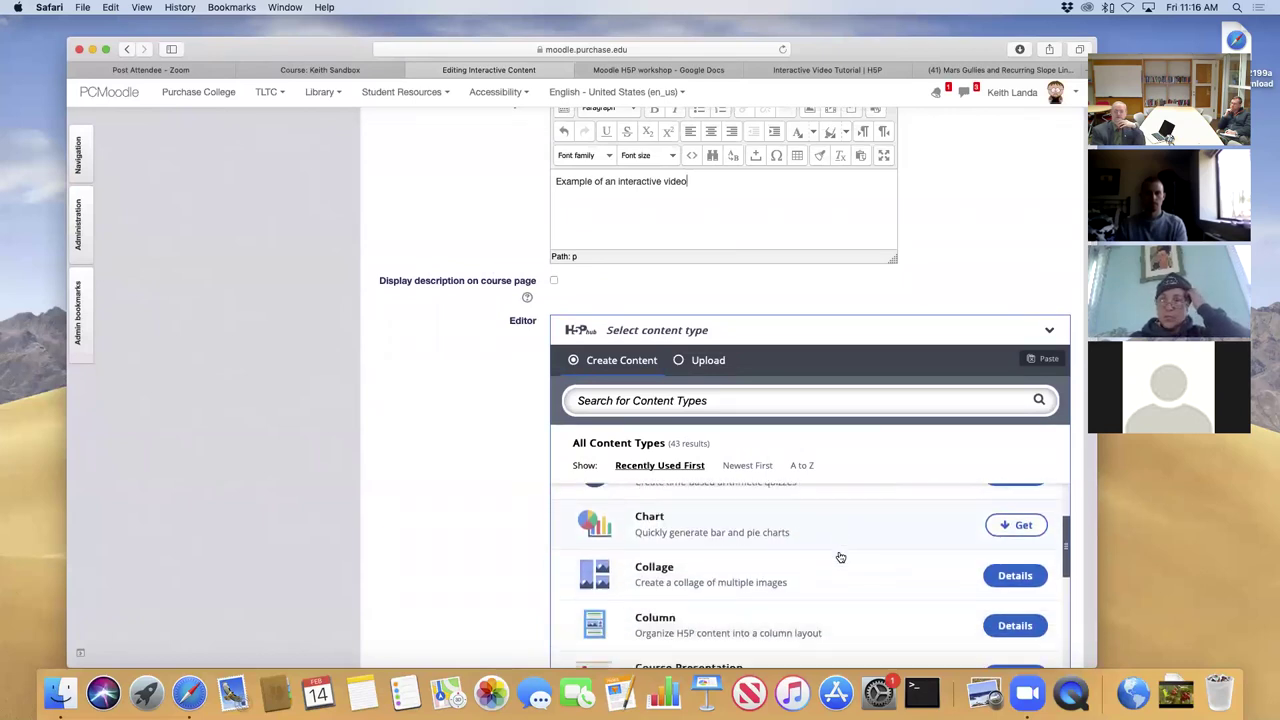
pyautogui.scroll(-10, 840, 557)
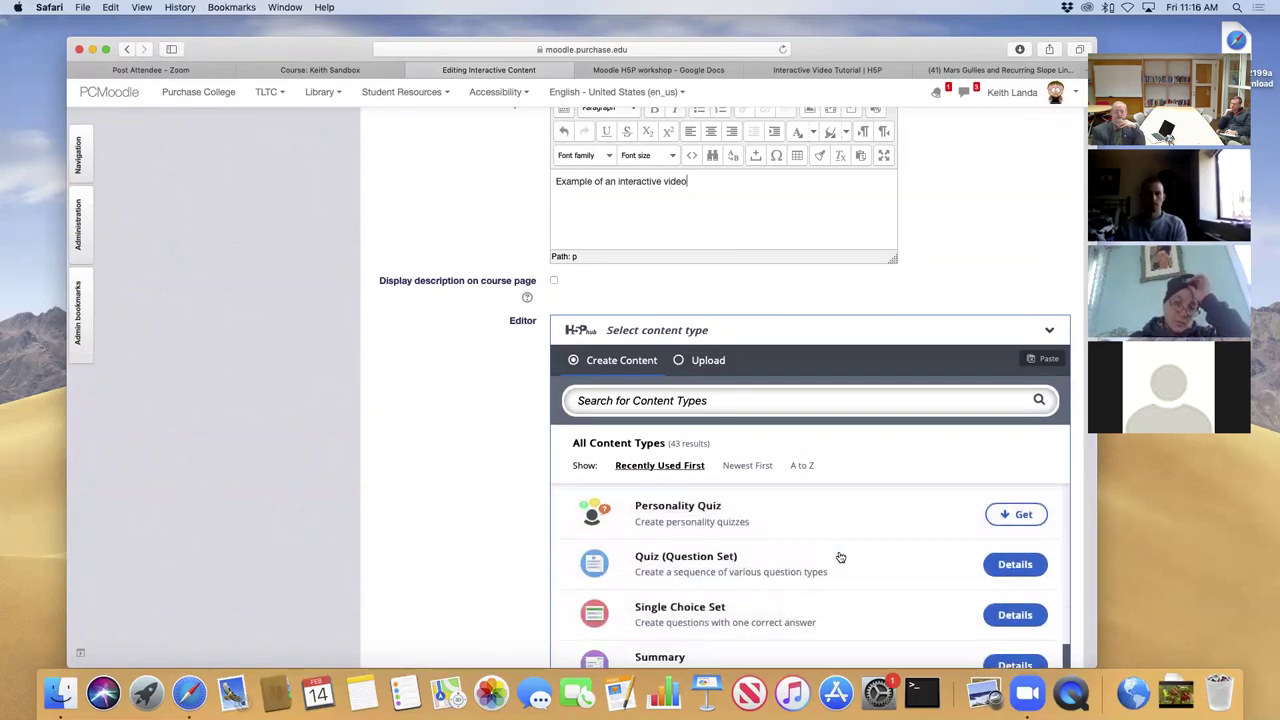
pyautogui.scroll(-8, 840, 557)
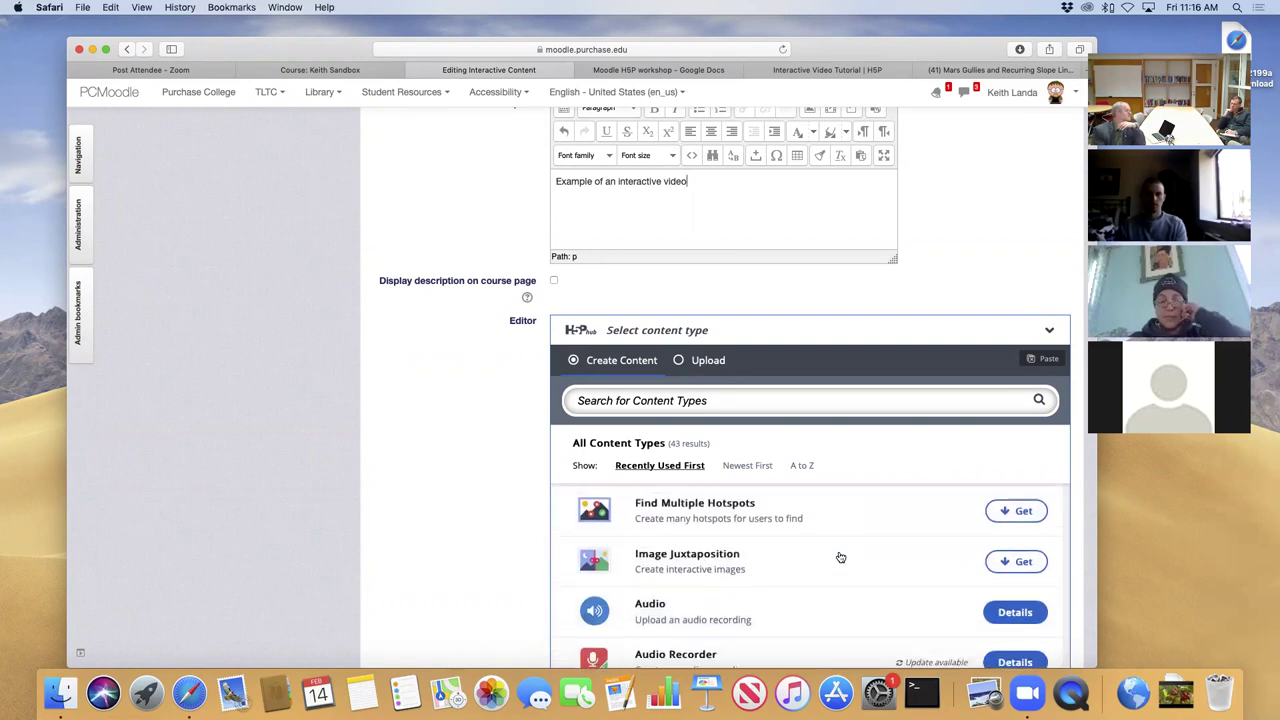
# Choose Interactive Video as the H5P content type and dismiss the editor's introductory tour.
pyautogui.scroll(8, 840, 557)
pyautogui.scroll(4, 840, 557)
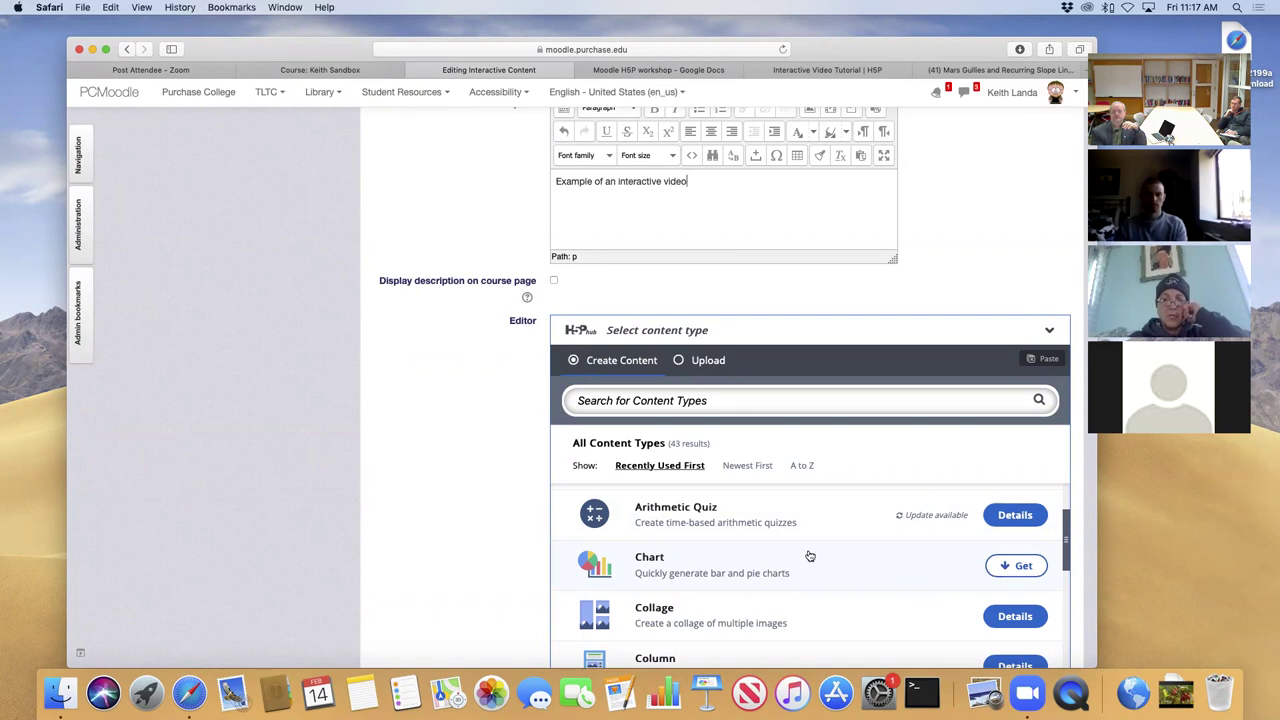
pyautogui.scroll(3, 810, 555)
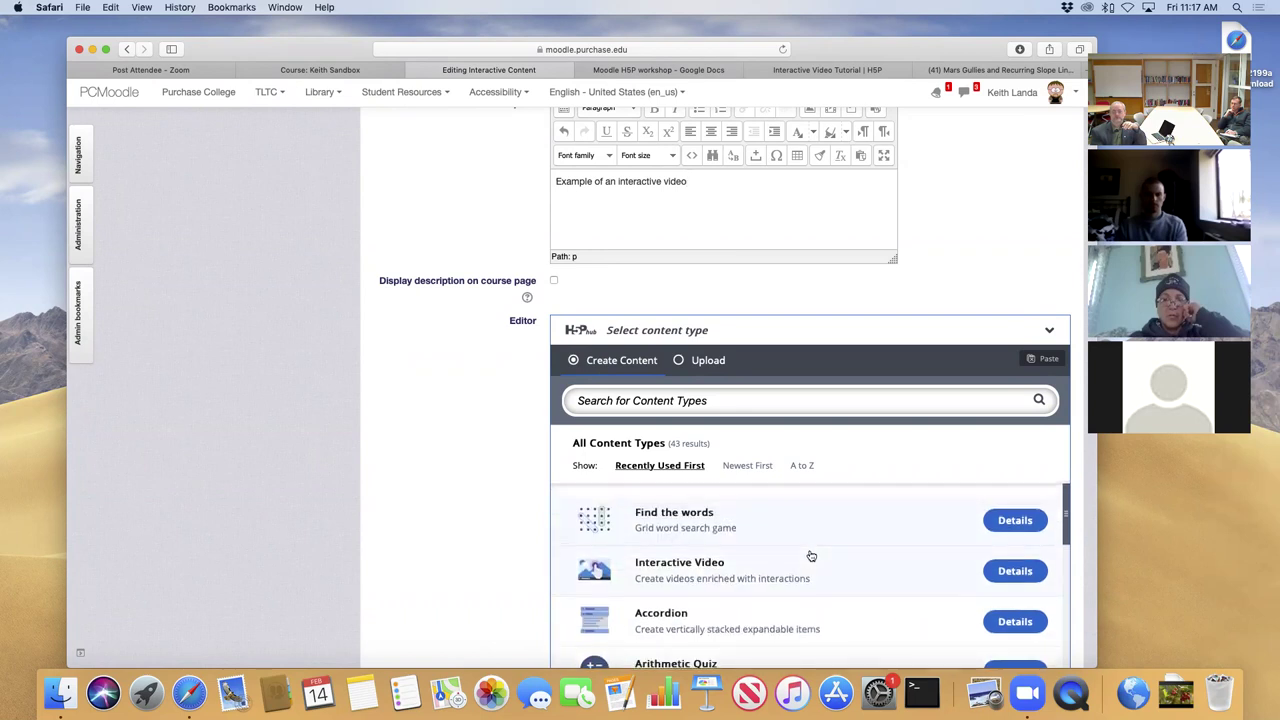
pyautogui.click(685, 563)
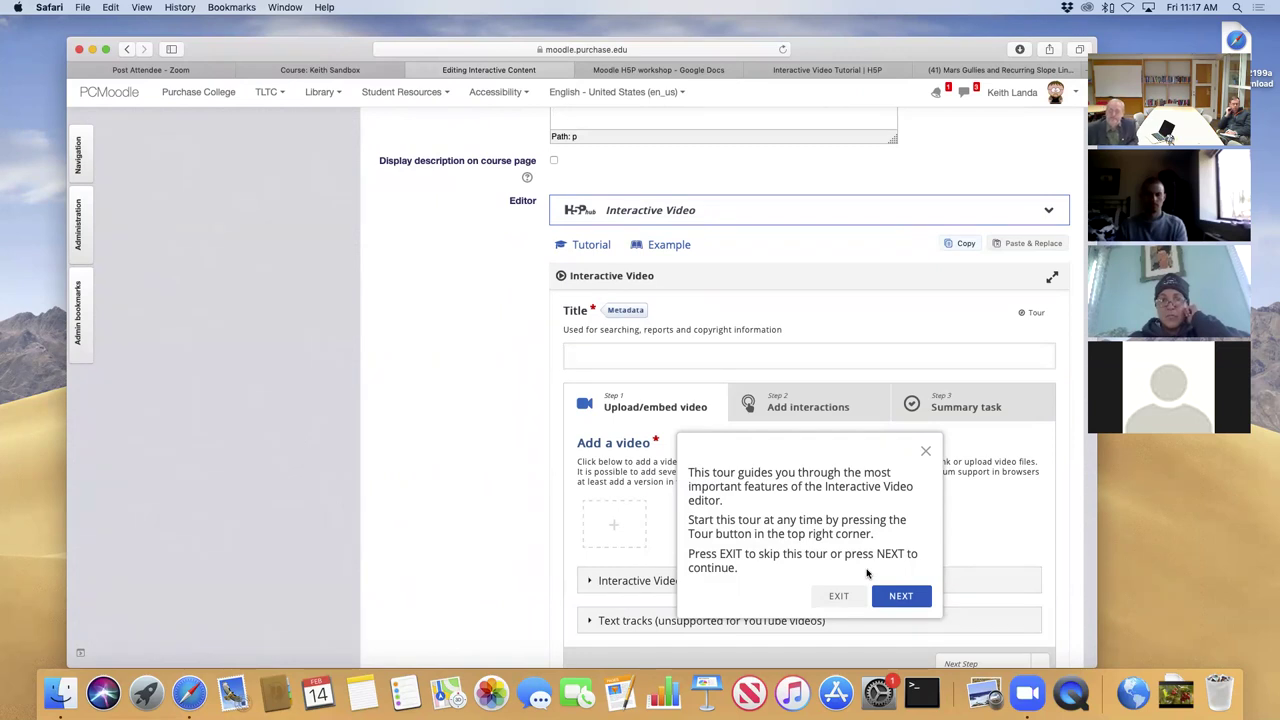
pyautogui.click(926, 454)
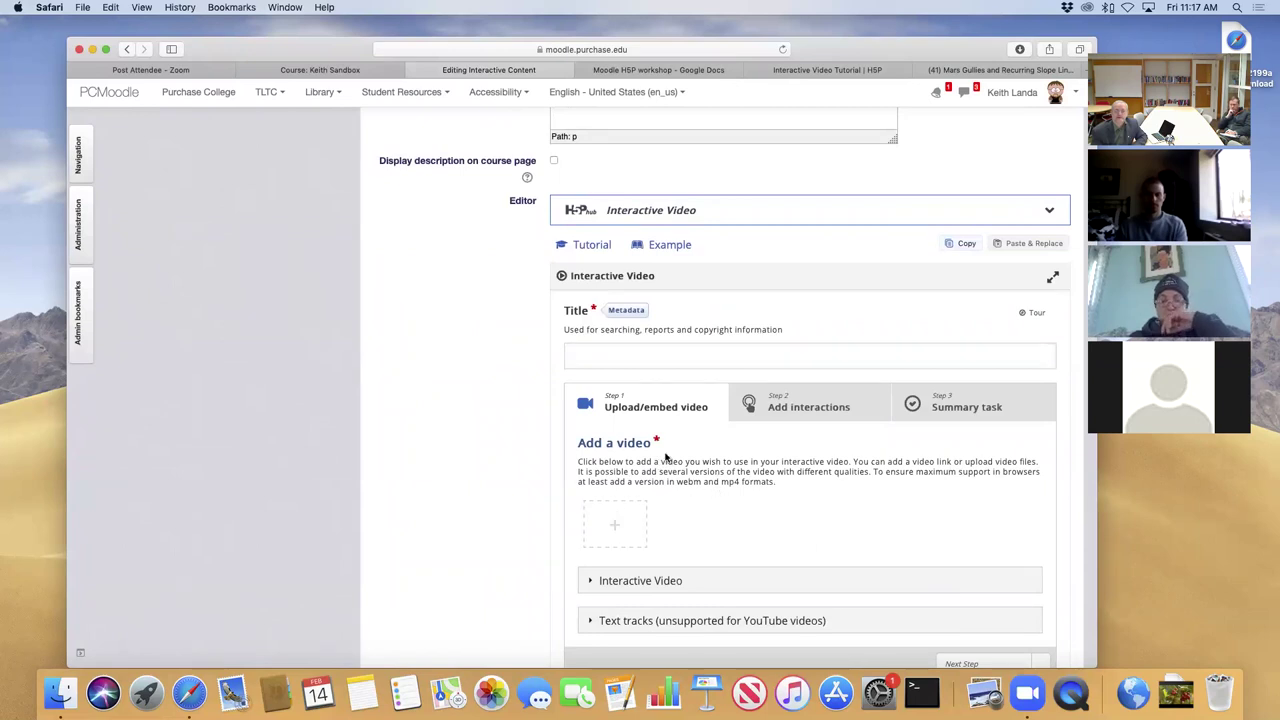
# Review the interactive video editor and video upload sections of the H5P Interactive Video tutorial.
pyautogui.click(818, 70)
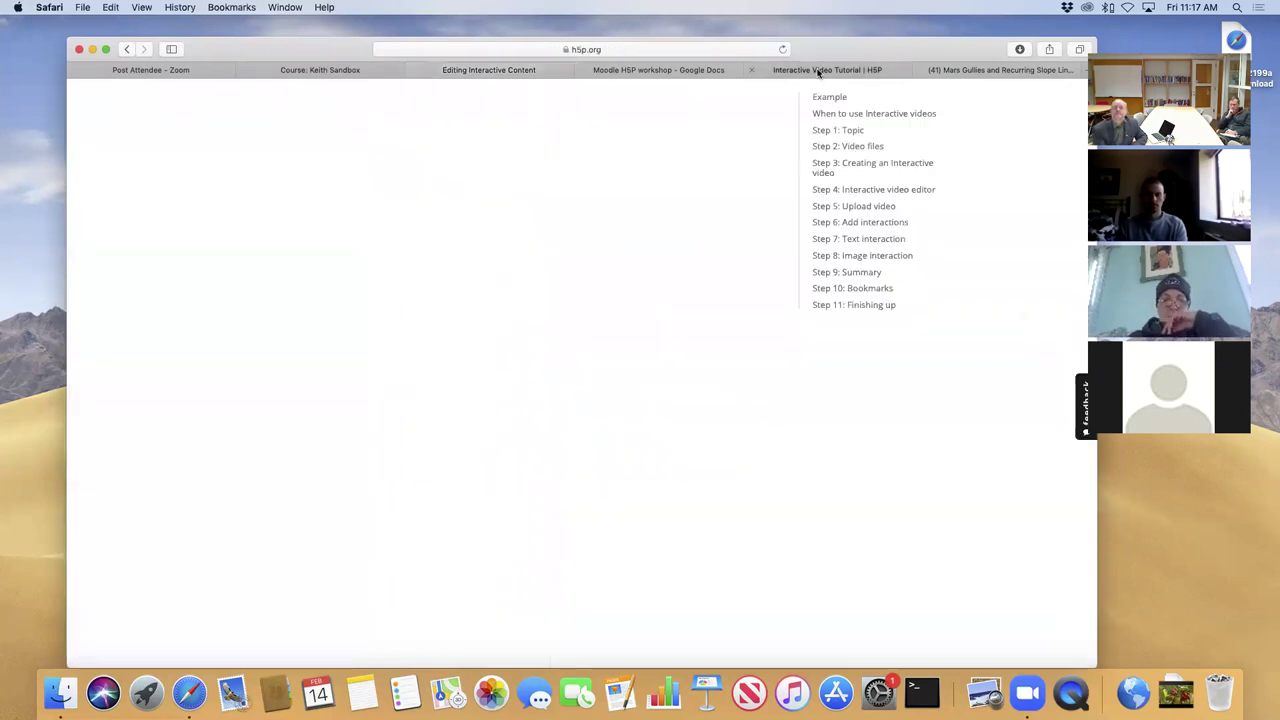
pyautogui.scroll(-5, 688, 527)
pyautogui.scroll(-5, 688, 527)
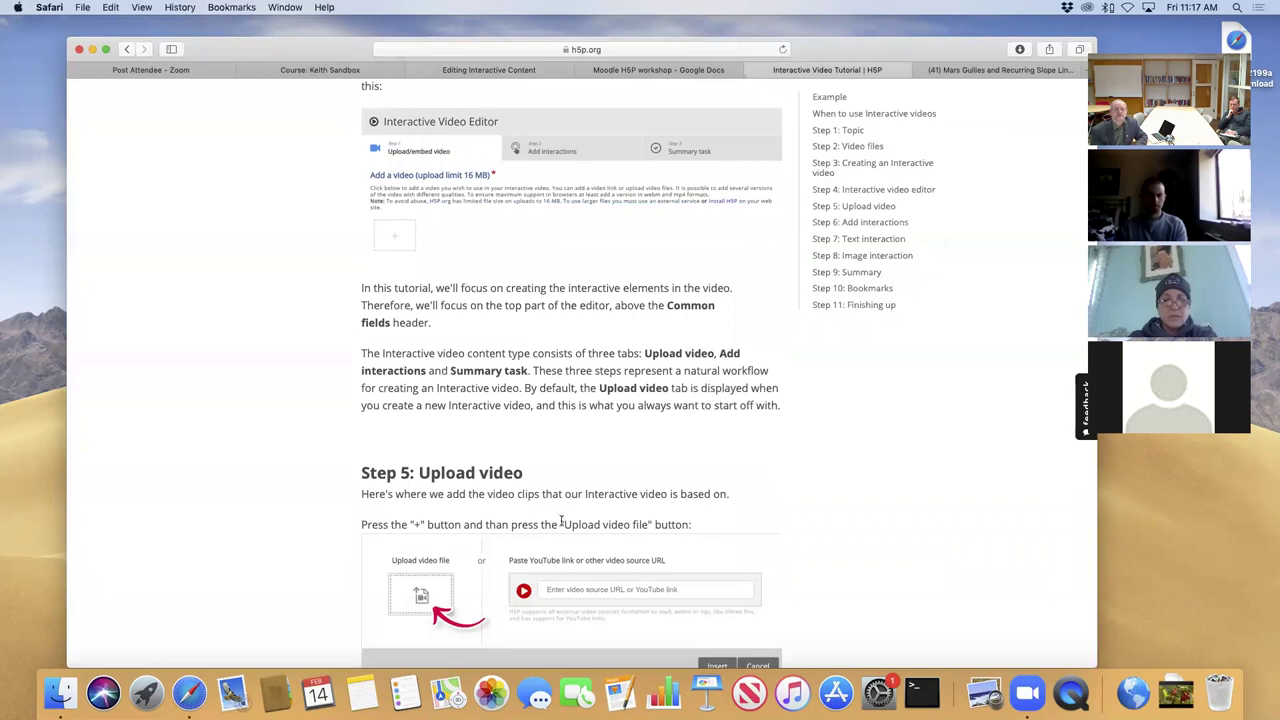
pyautogui.scroll(8, 561, 519)
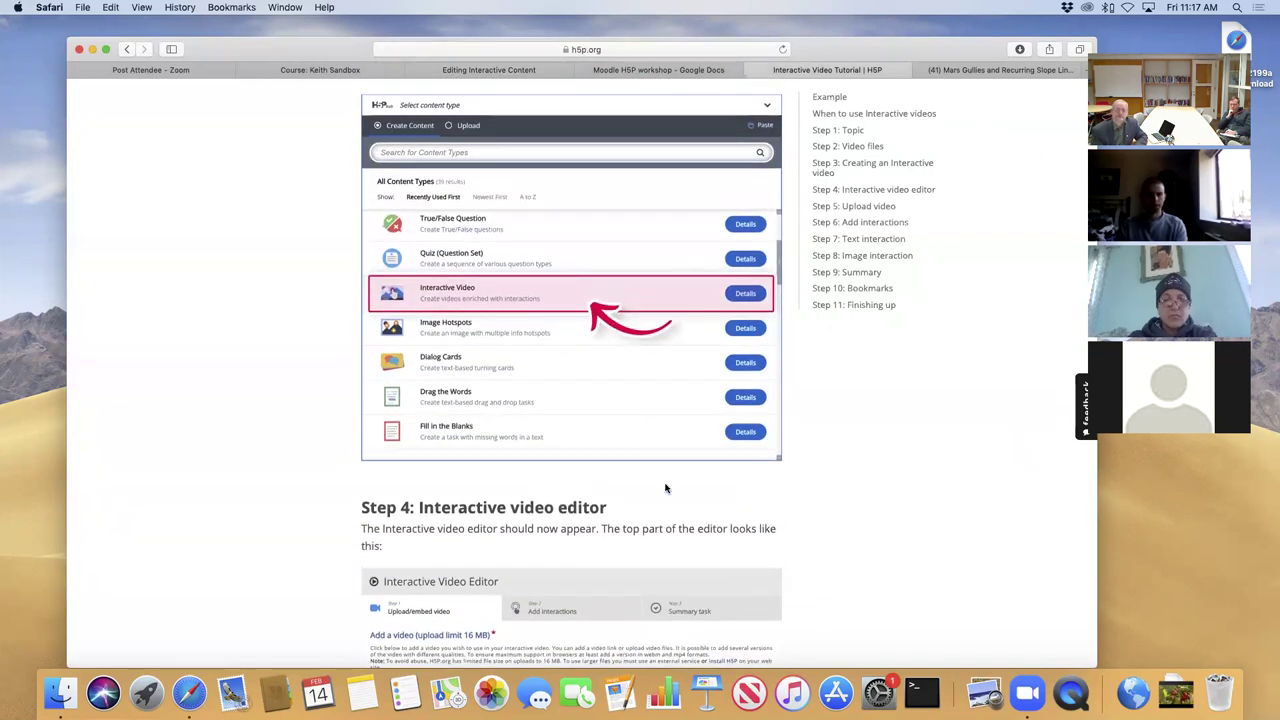
pyautogui.scroll(-5, 665, 488)
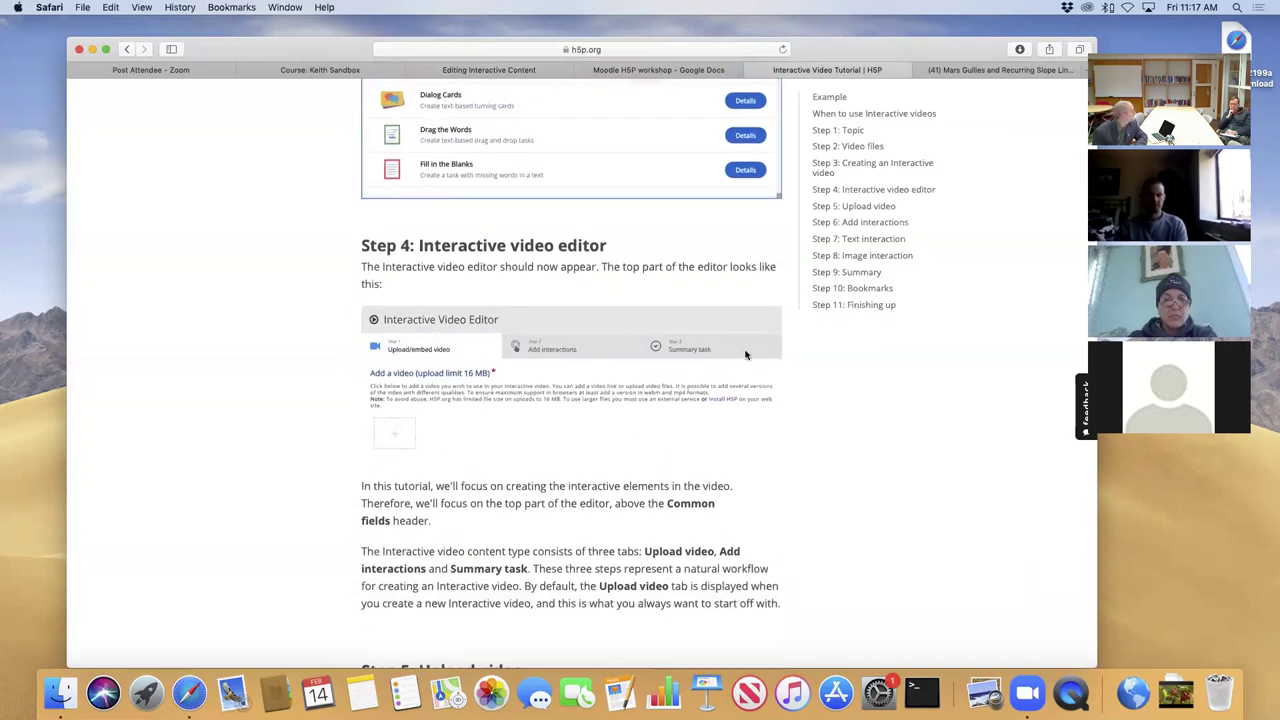
pyautogui.scroll(-3, 746, 415)
pyautogui.scroll(-3, 746, 415)
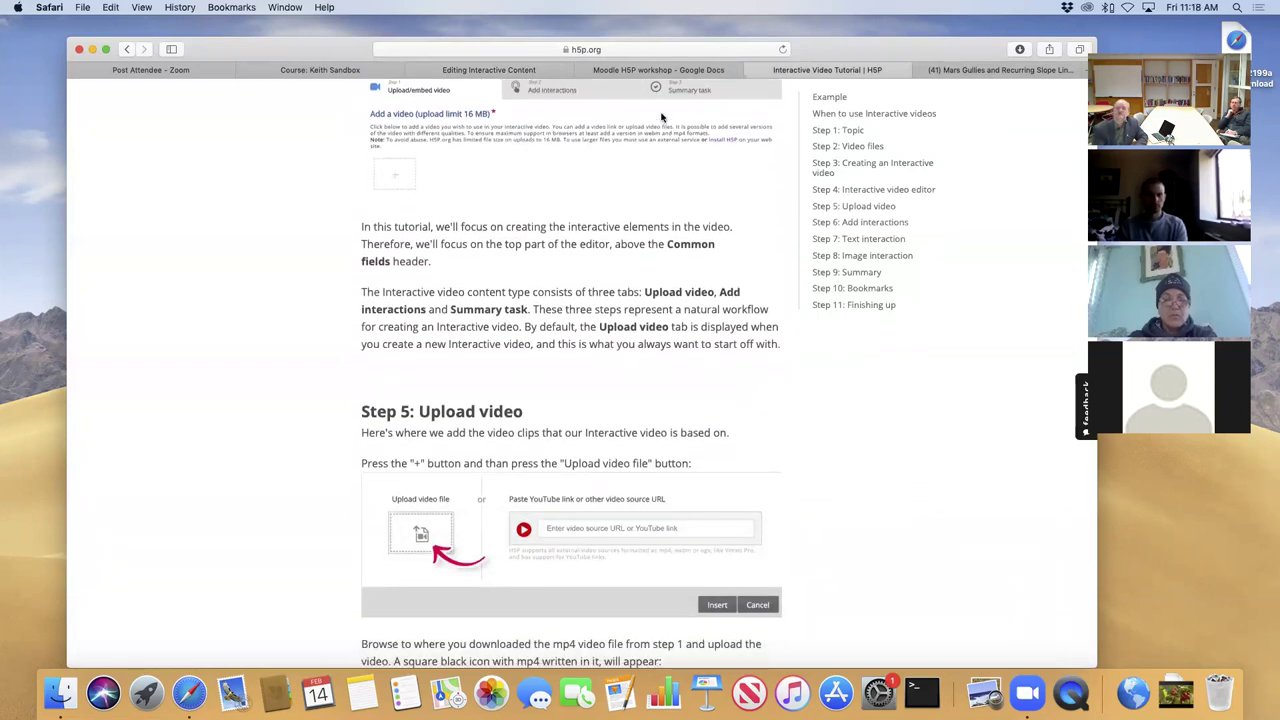
# Upload files-534be12497c96.mp4 from the Downloads folder as the interactive video's source and set its quality label to "Mp4".
pyautogui.click(482, 72)
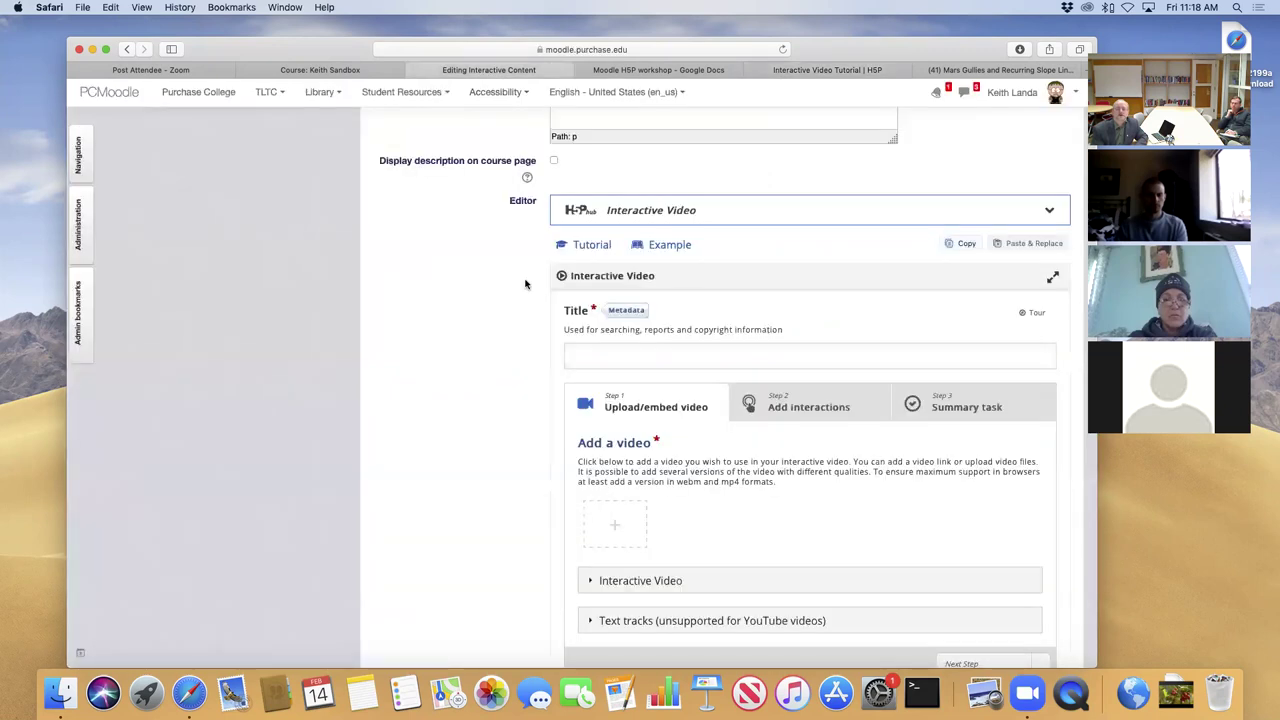
pyautogui.click(616, 523)
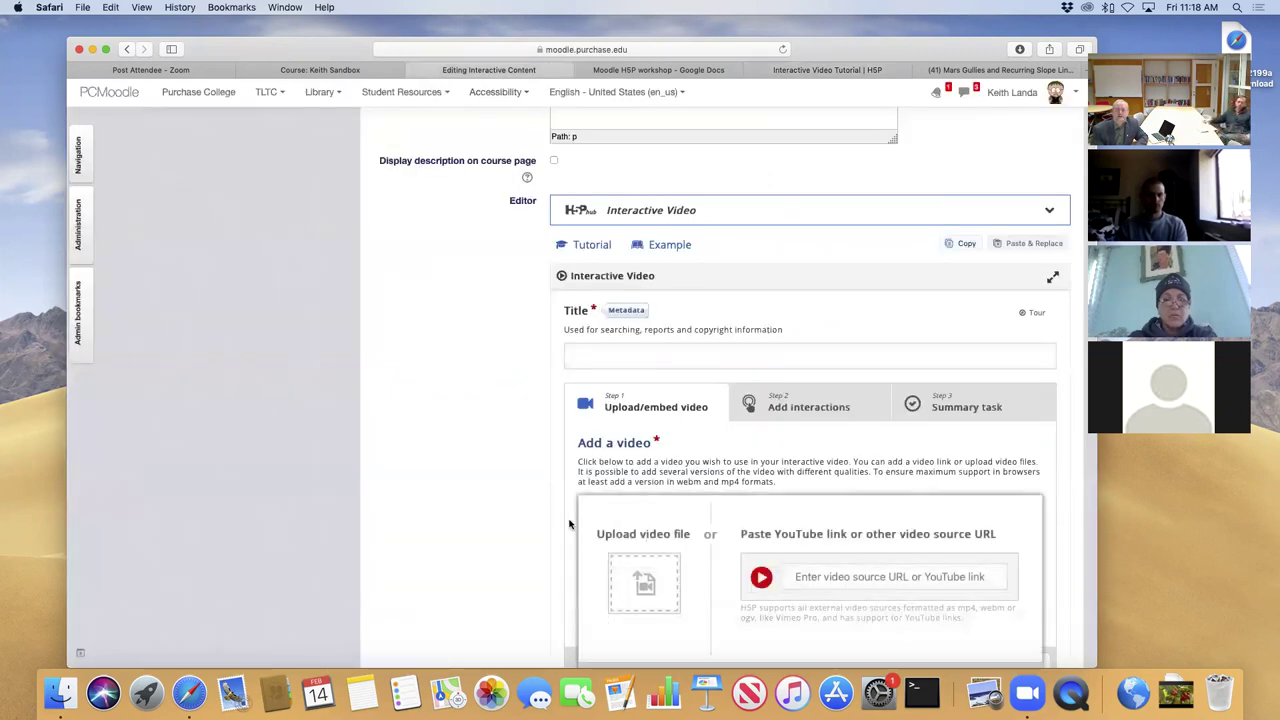
pyautogui.scroll(-2, 480, 451)
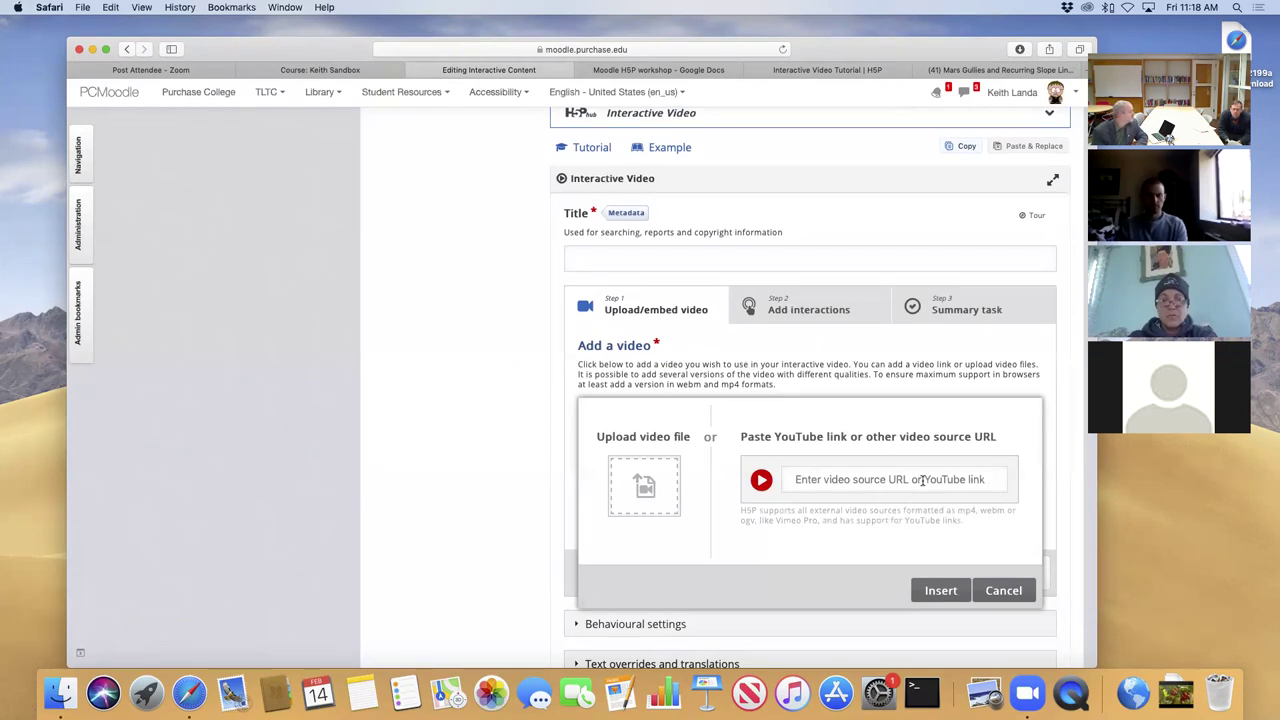
pyautogui.click(656, 495)
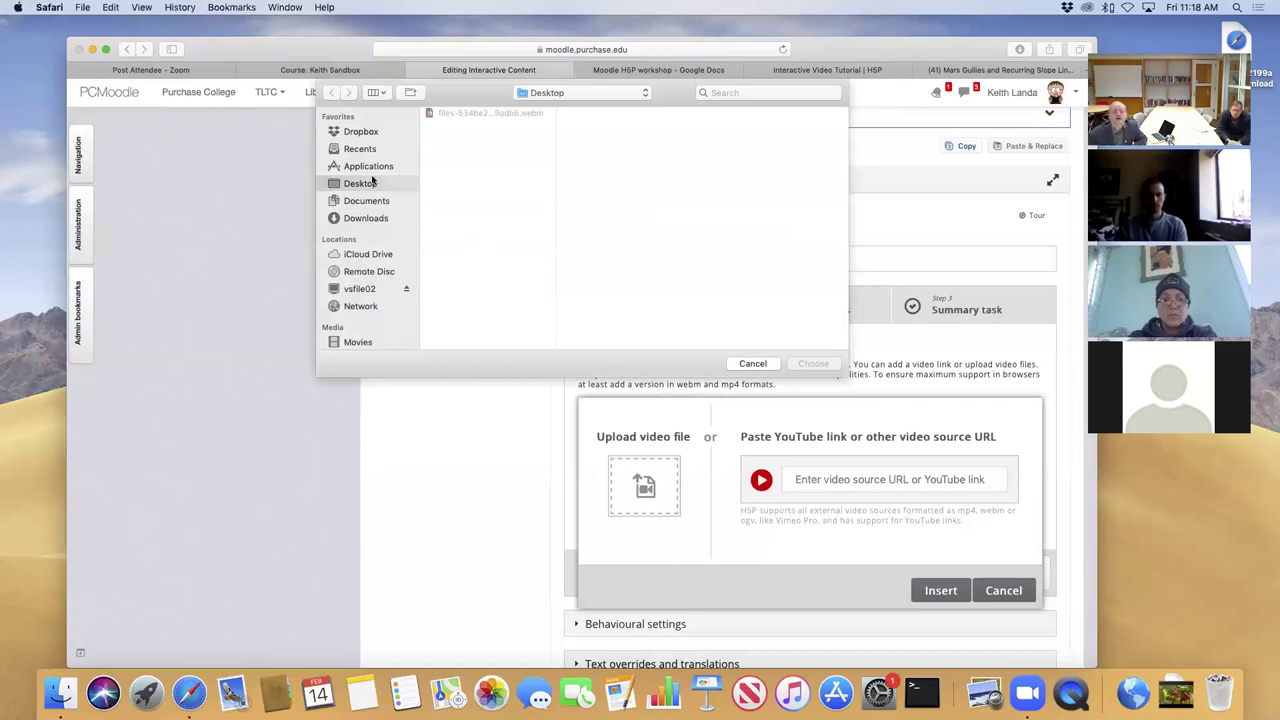
pyautogui.click(366, 218)
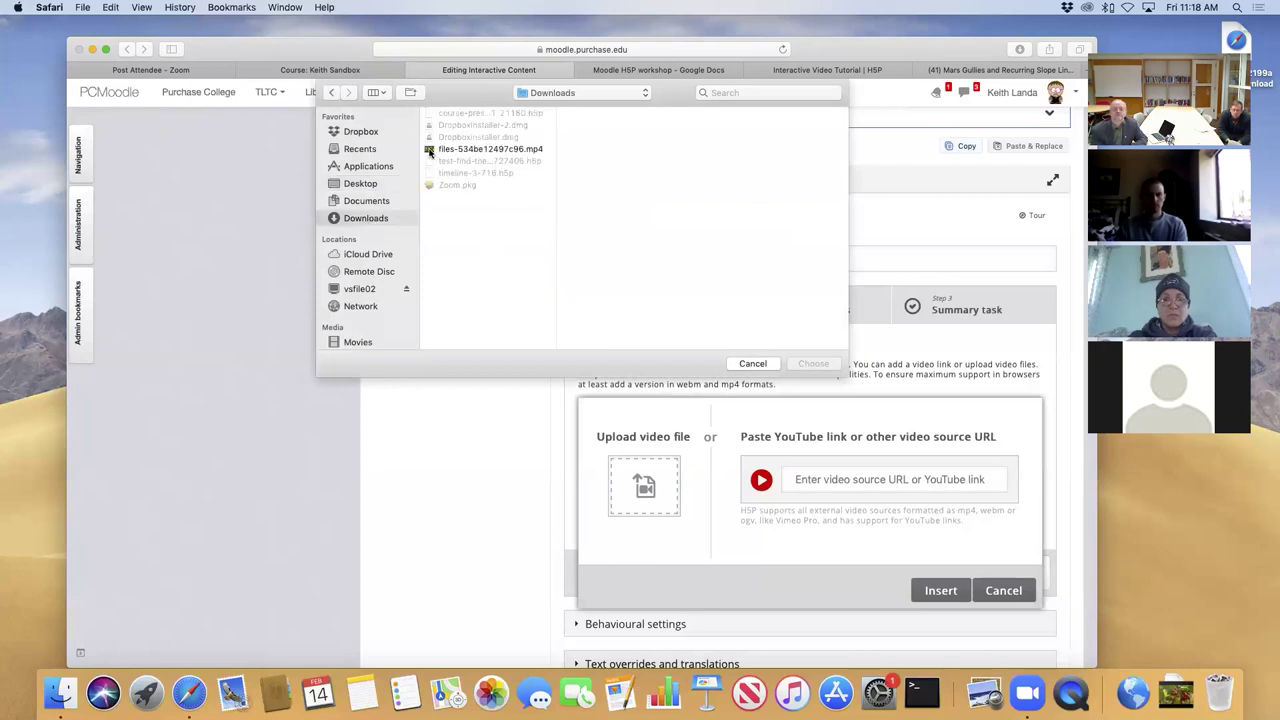
pyautogui.doubleClick(432, 150)
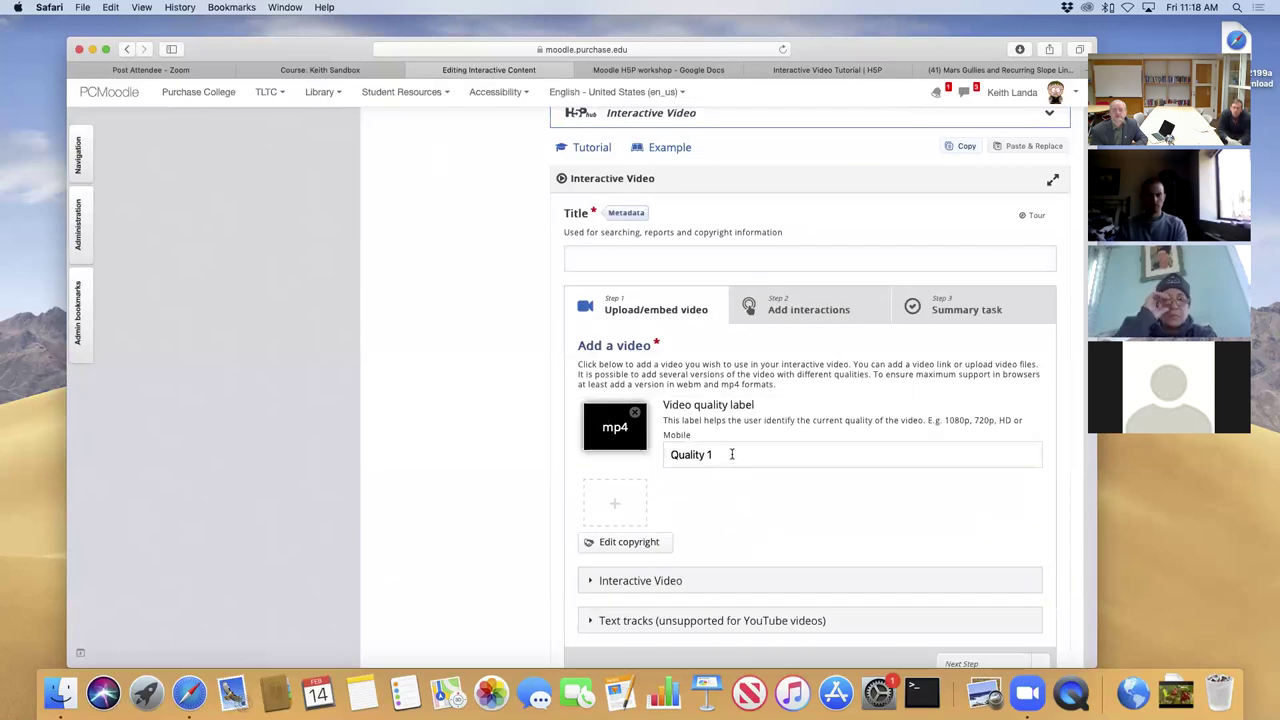
pyautogui.moveTo(734, 454); pyautogui.dragTo(656, 452)
pyautogui.write('Mp4')
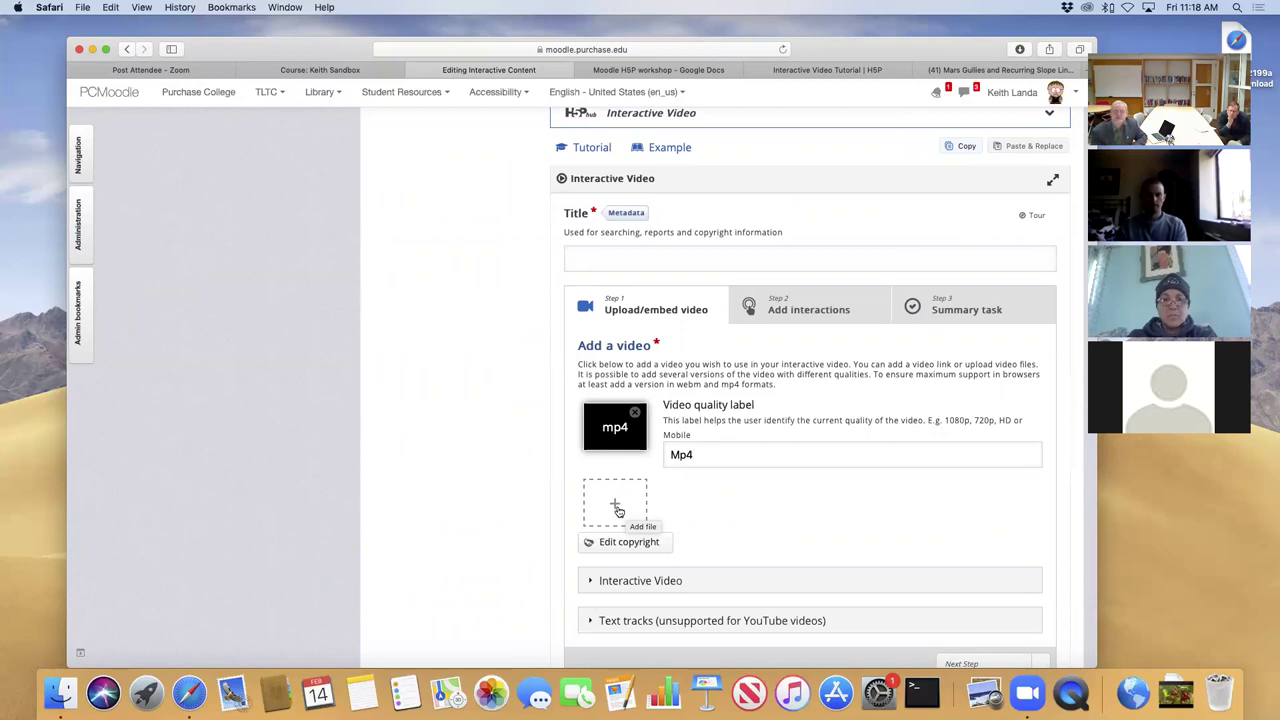
pyautogui.scroll(2, 618, 511)
pyautogui.click(620, 568)
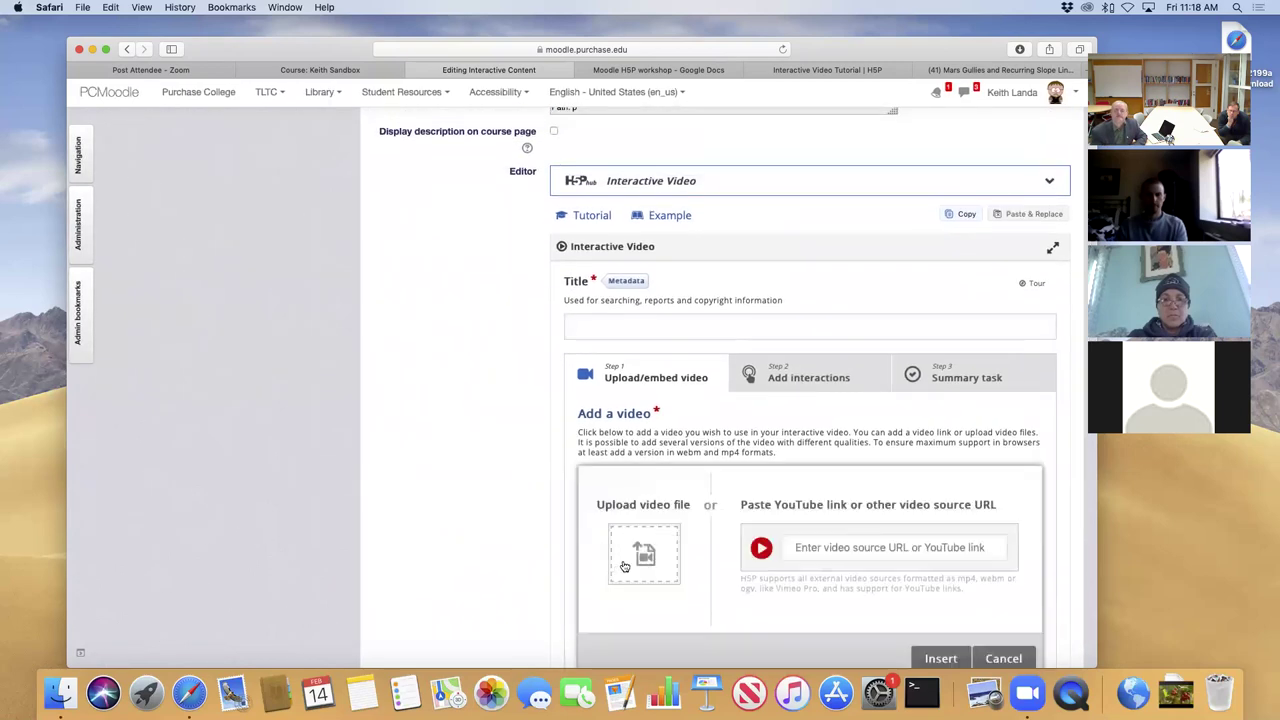
pyautogui.click(648, 552)
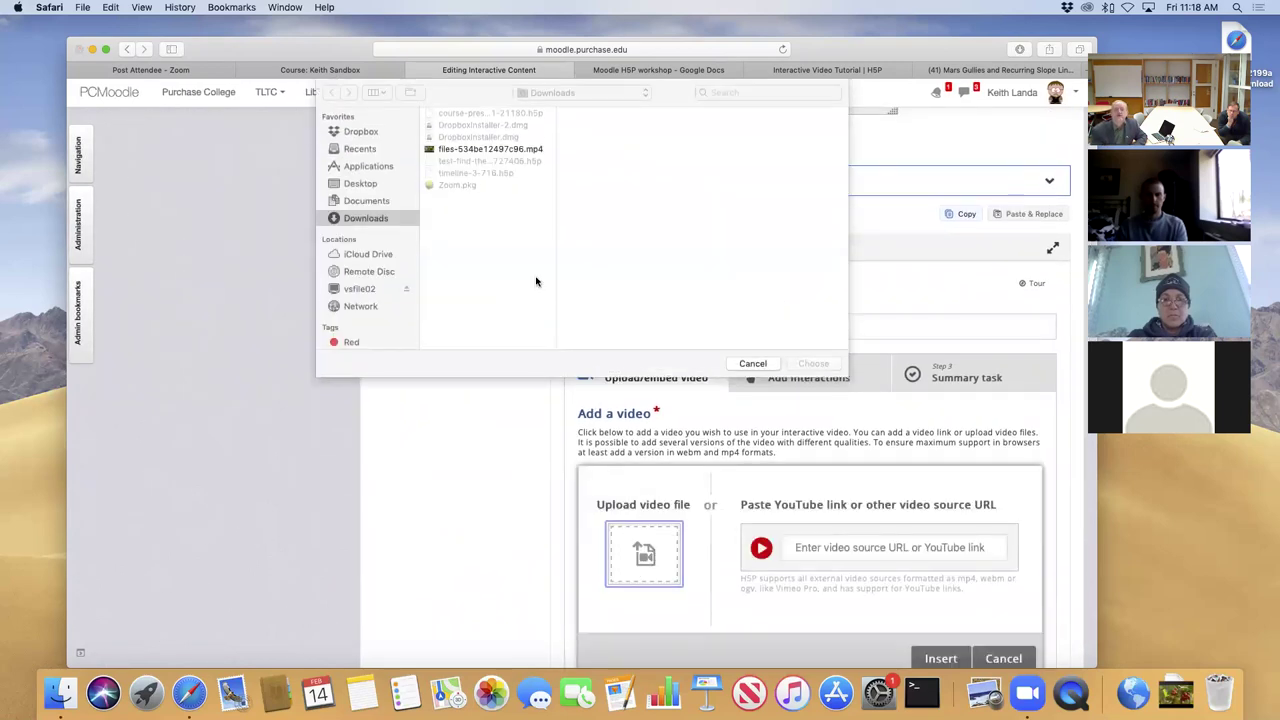
pyautogui.click(360, 184)
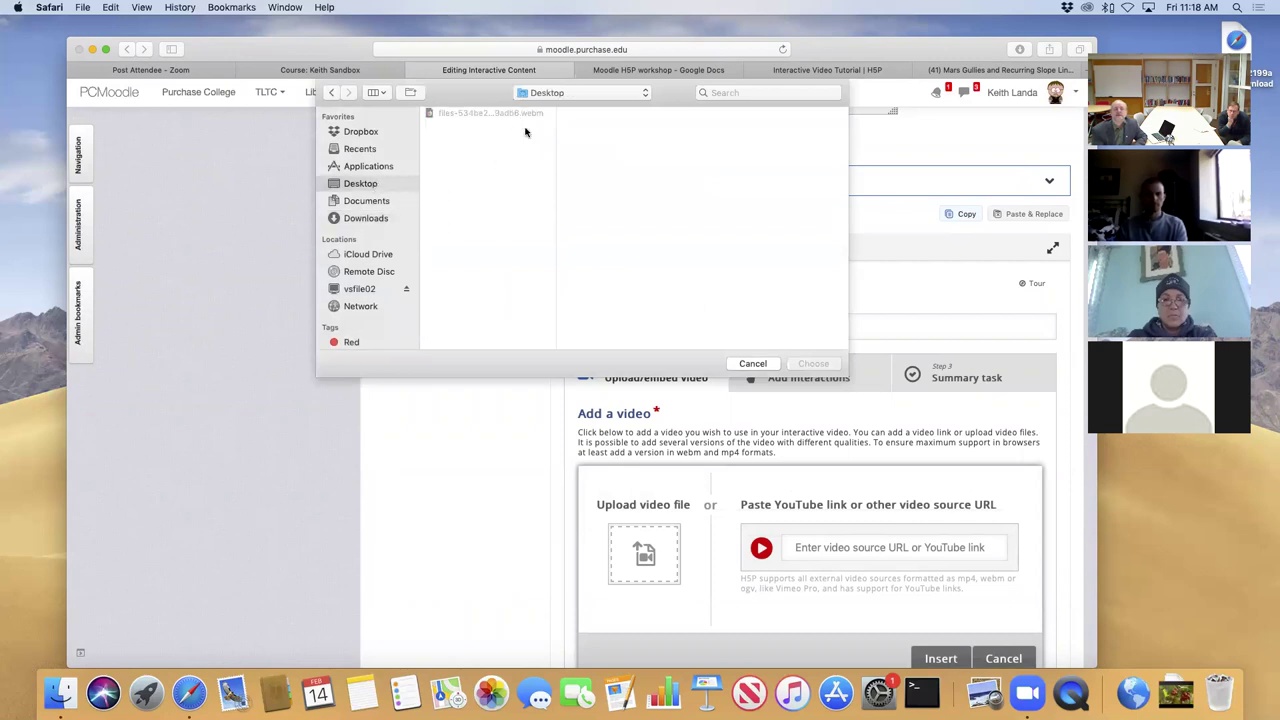
pyautogui.click(753, 364)
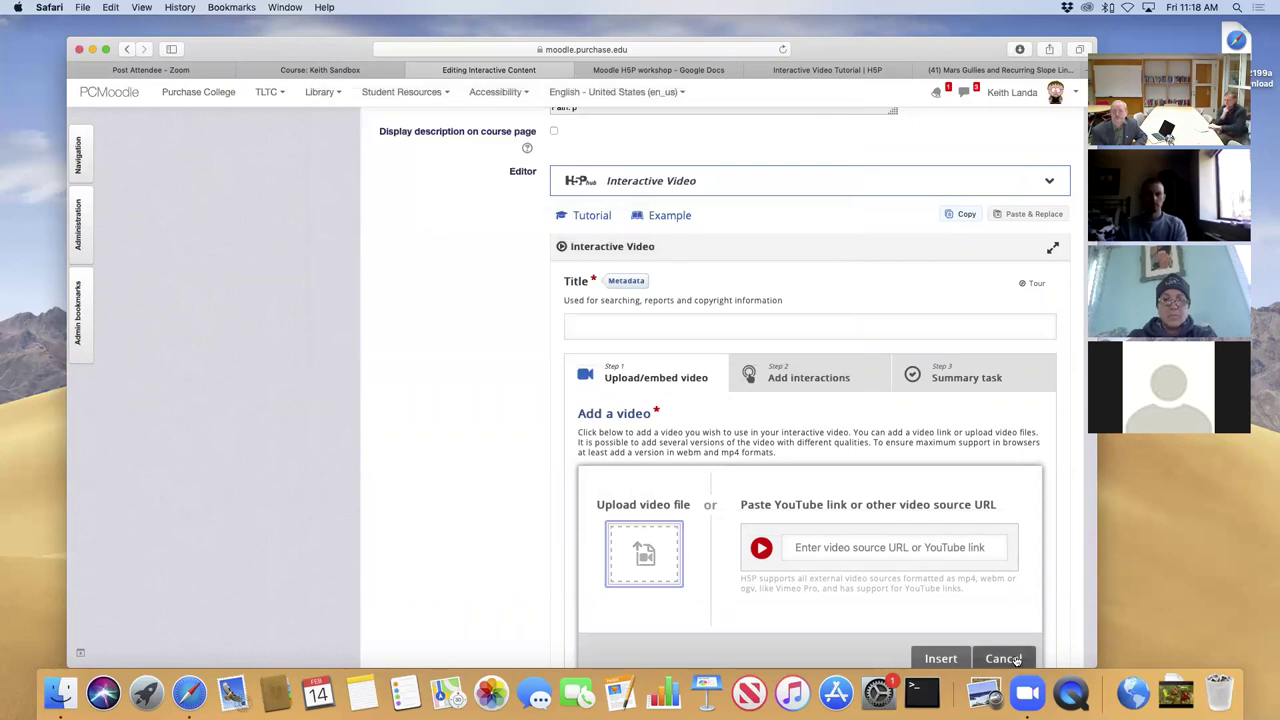
pyautogui.click(1000, 657)
pyautogui.scroll(-2, 757, 583)
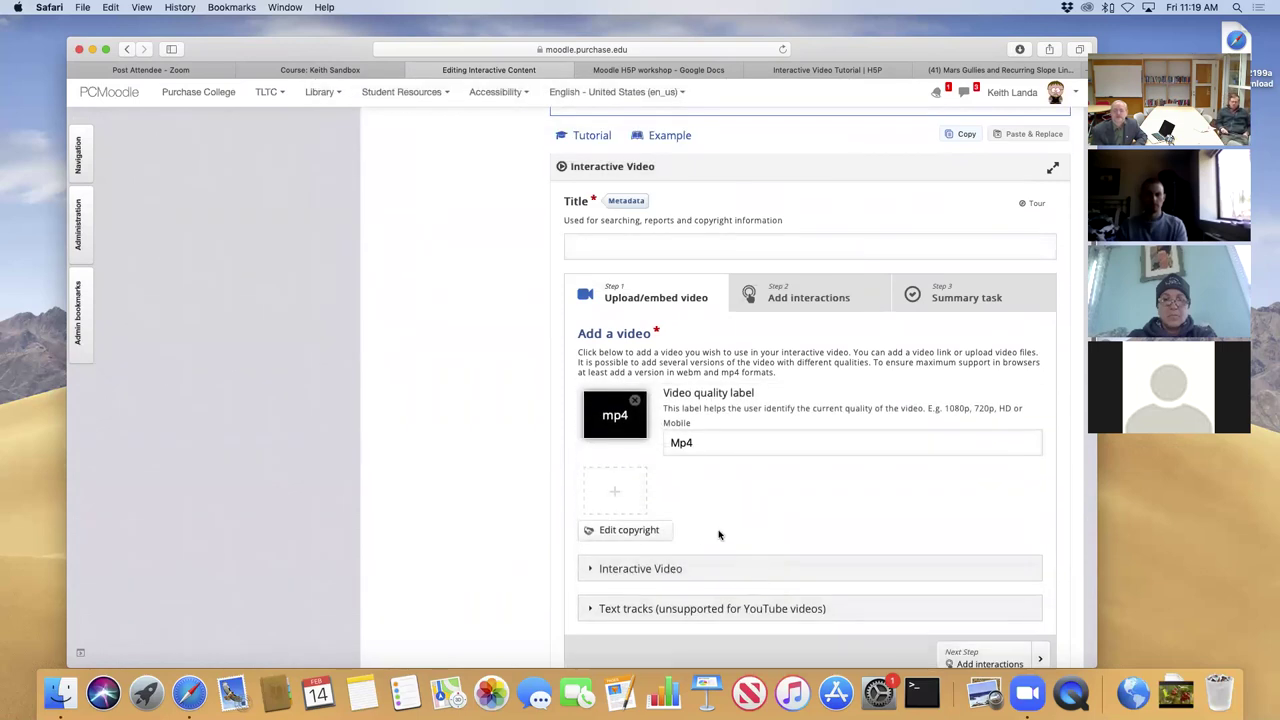
# Open the video's copyright information and enter the title "Berries" given in the H5P tutorial.
pyautogui.click(652, 533)
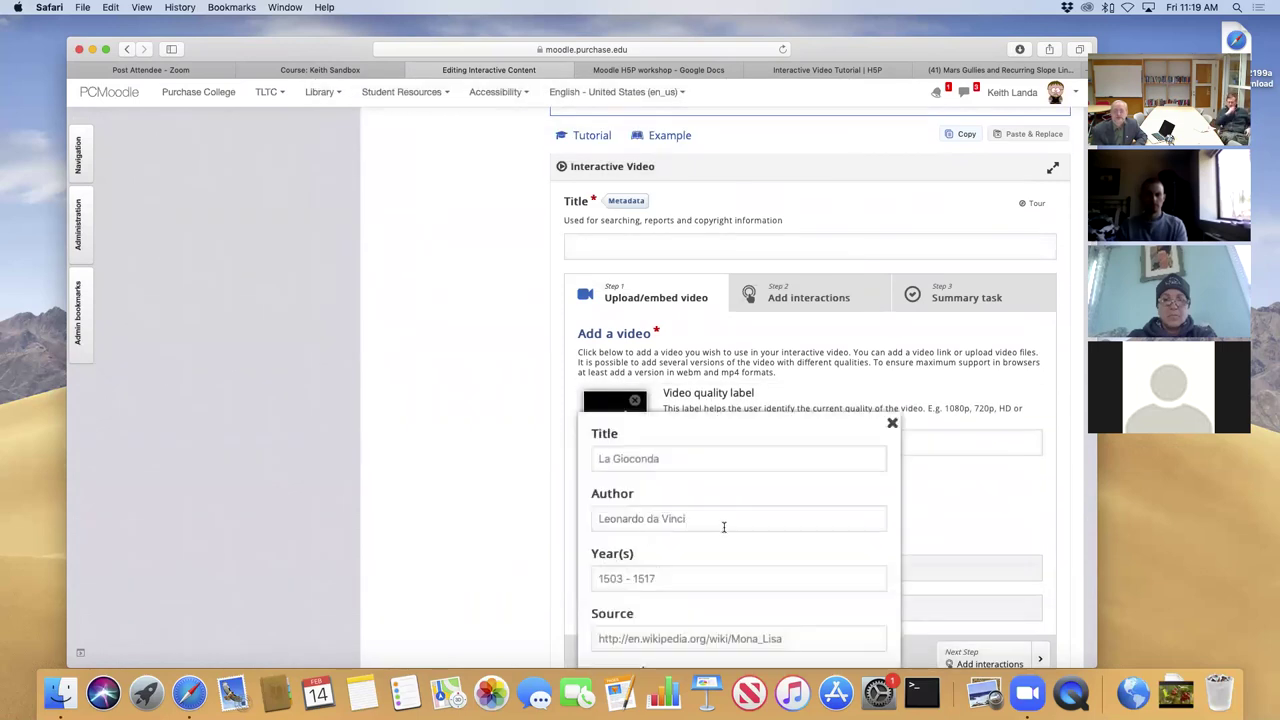
pyautogui.scroll(-3, 719, 545)
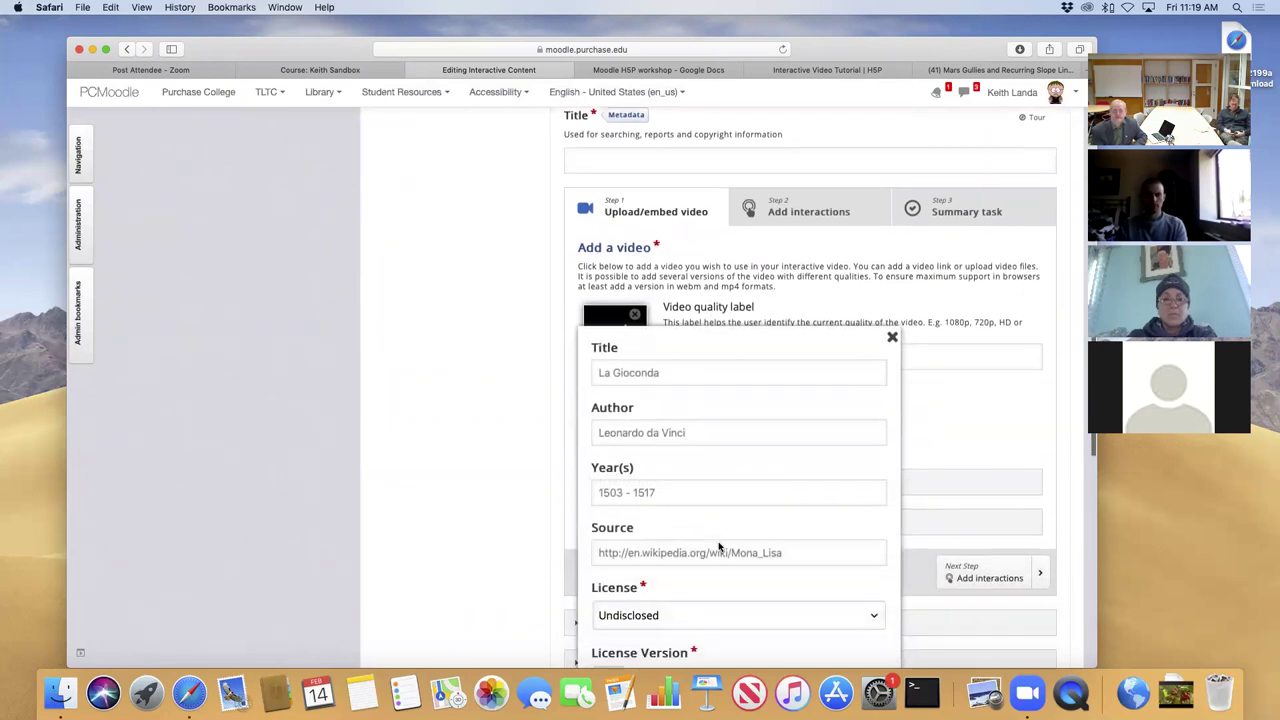
pyautogui.scroll(-1, 718, 546)
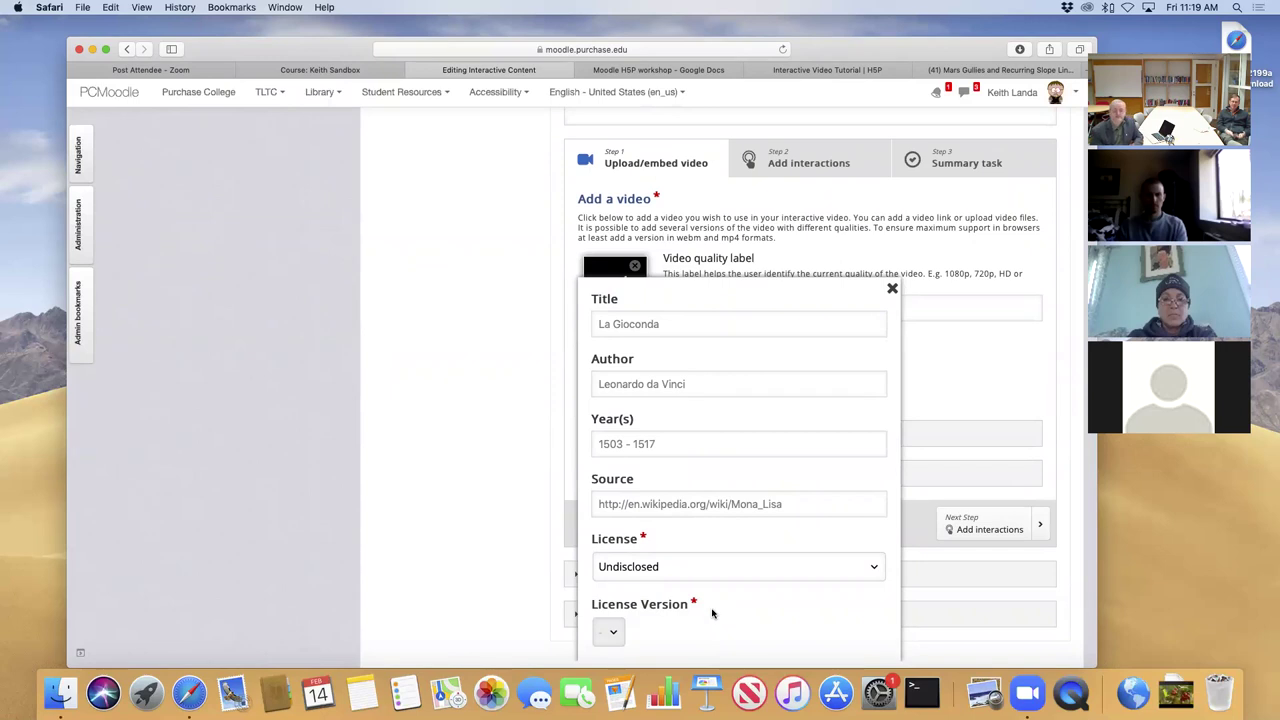
pyautogui.click(827, 70)
pyautogui.scroll(-5, 655, 470)
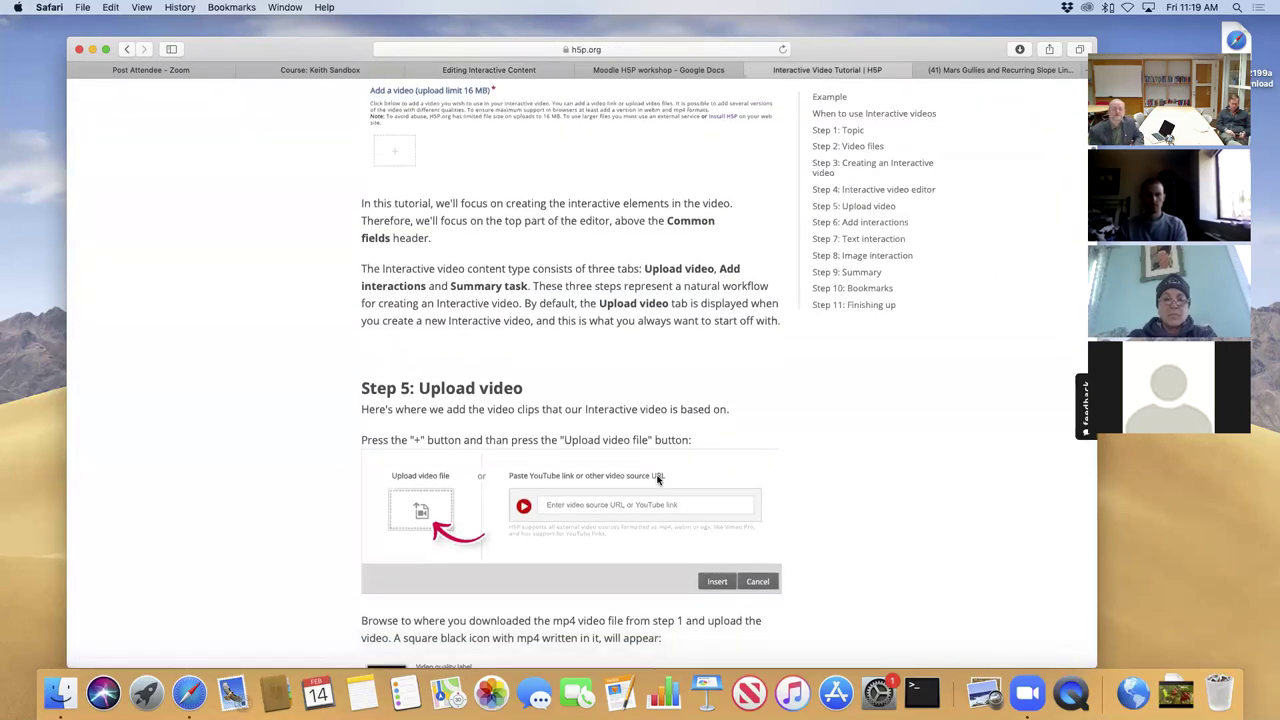
pyautogui.scroll(-7, 657, 480)
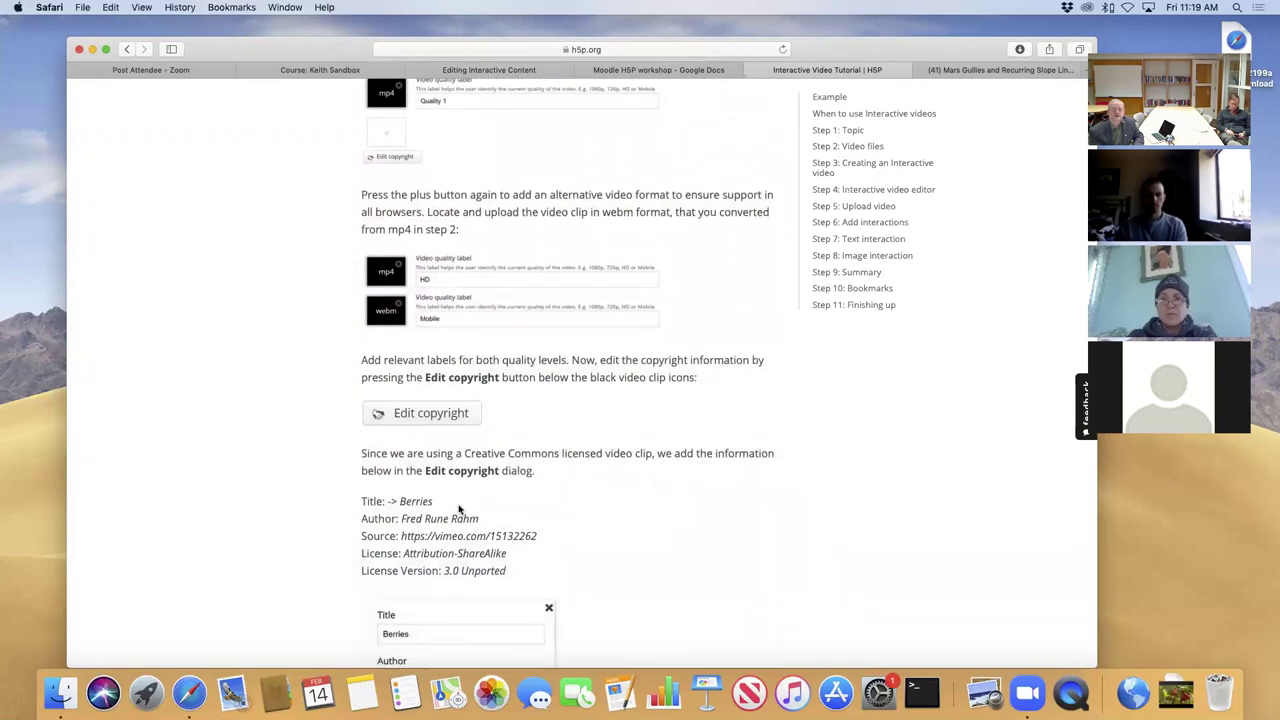
pyautogui.doubleClick(414, 501)
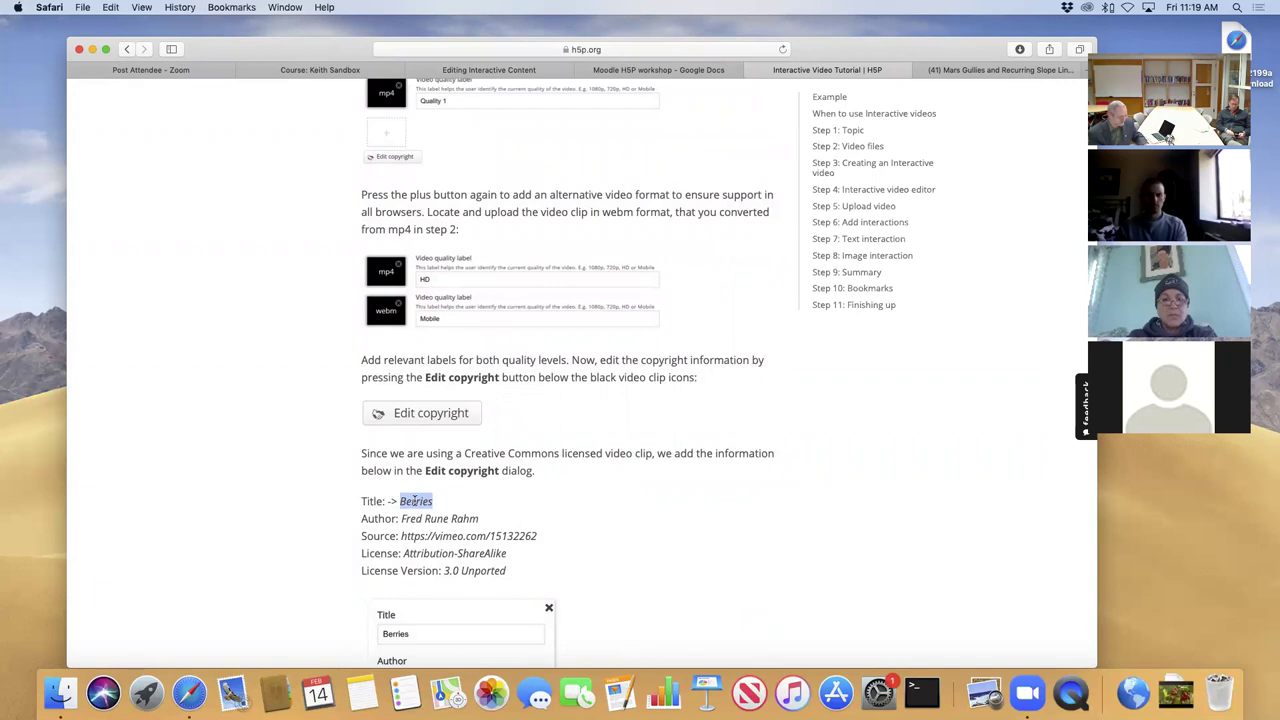
pyautogui.press('super+Tab')
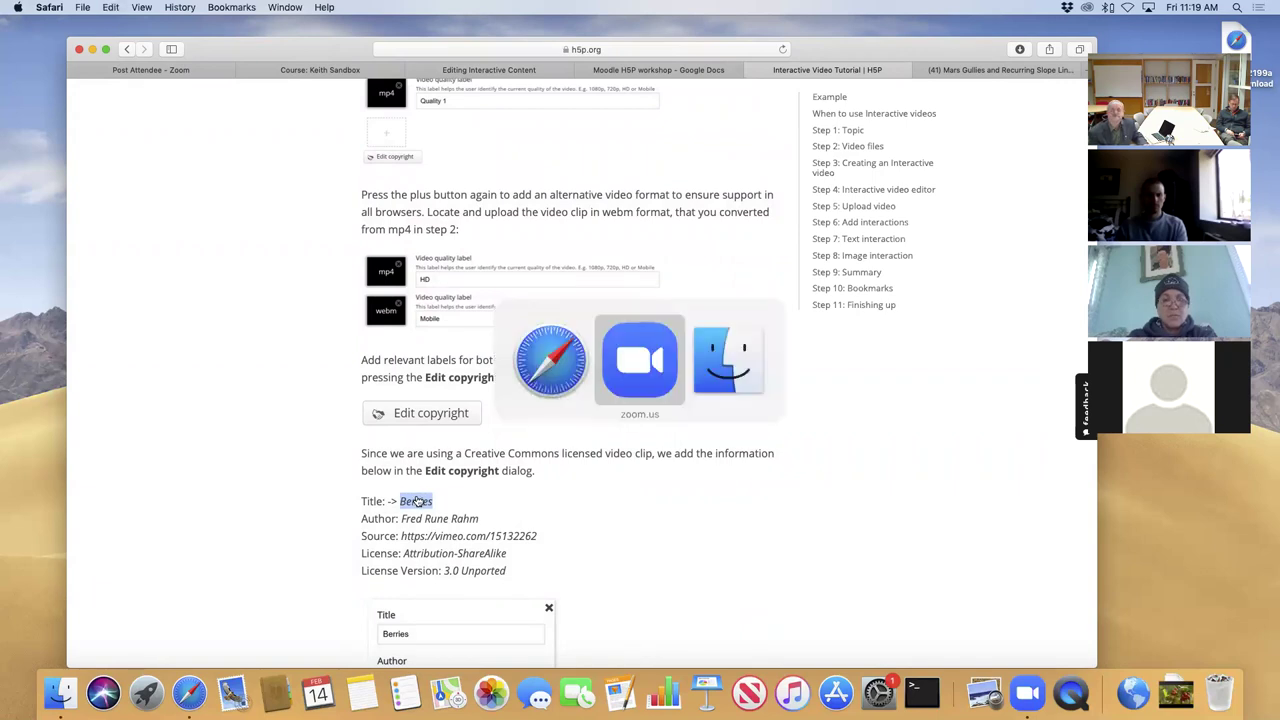
pyautogui.click(489, 72)
pyautogui.click(673, 327)
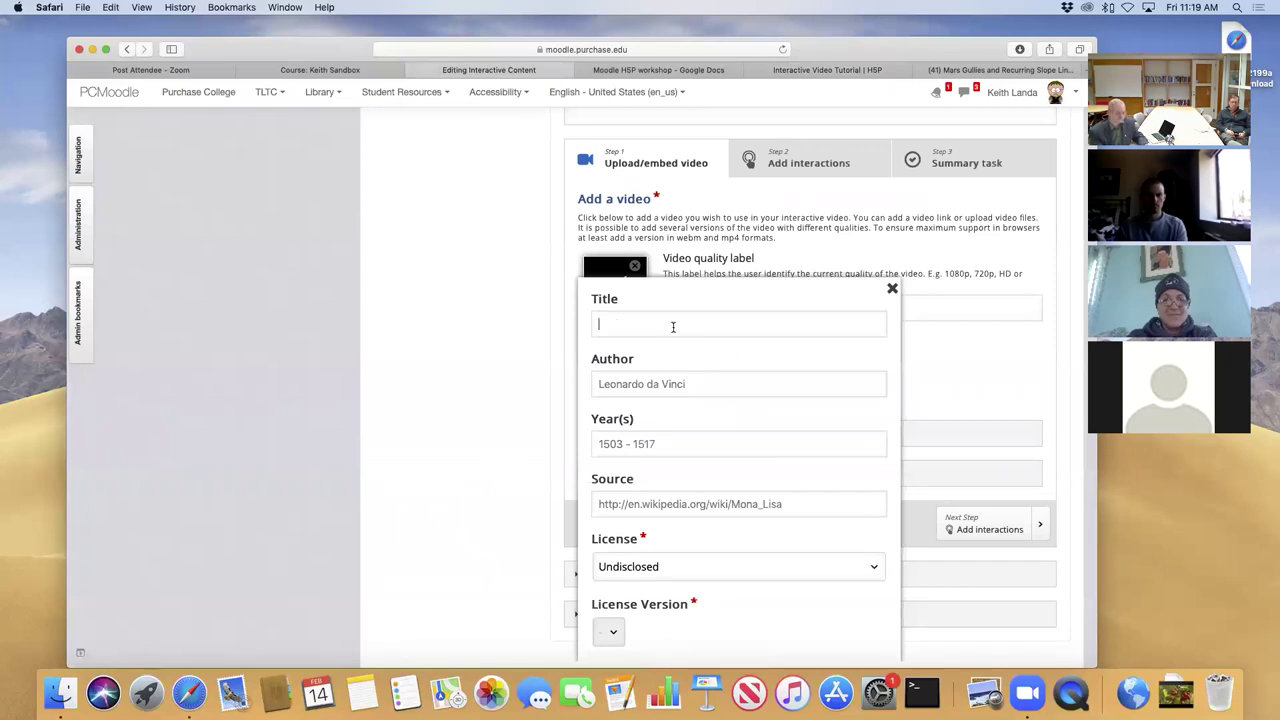
pyautogui.write('Berries')
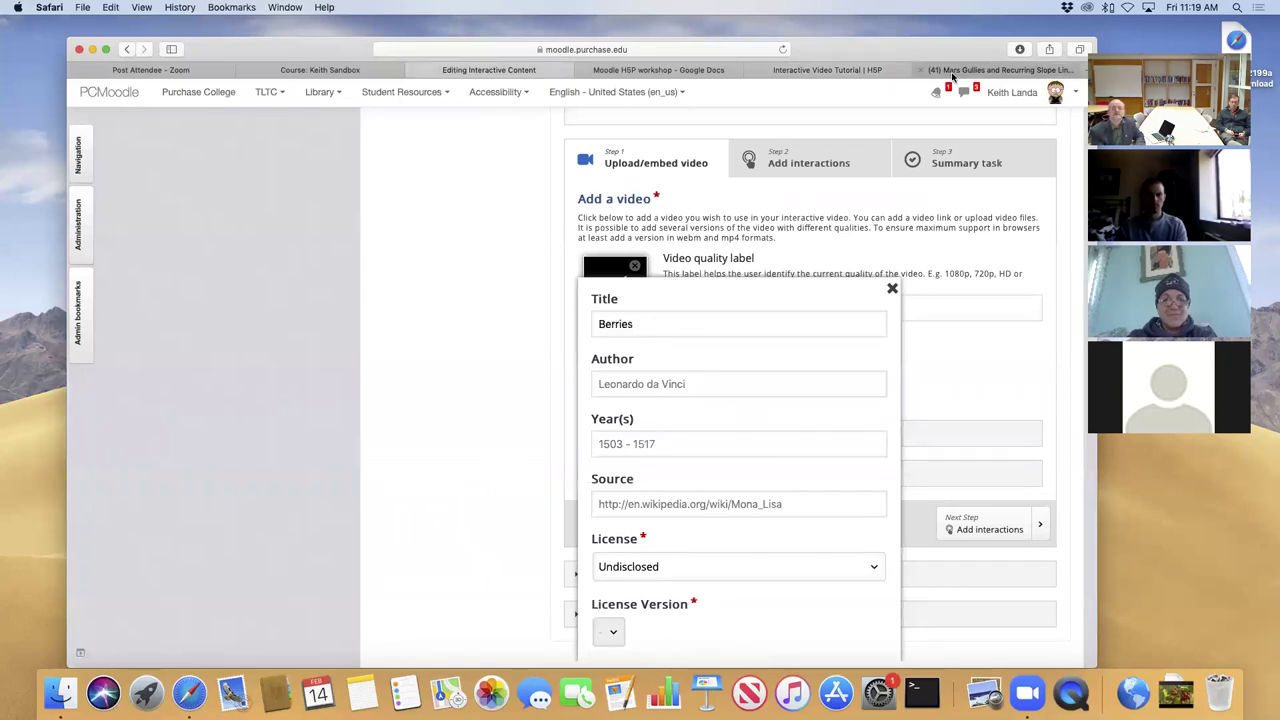
# Copy the author's name from the tutorial's copyright details into the video's Author field.
pyautogui.click(847, 72)
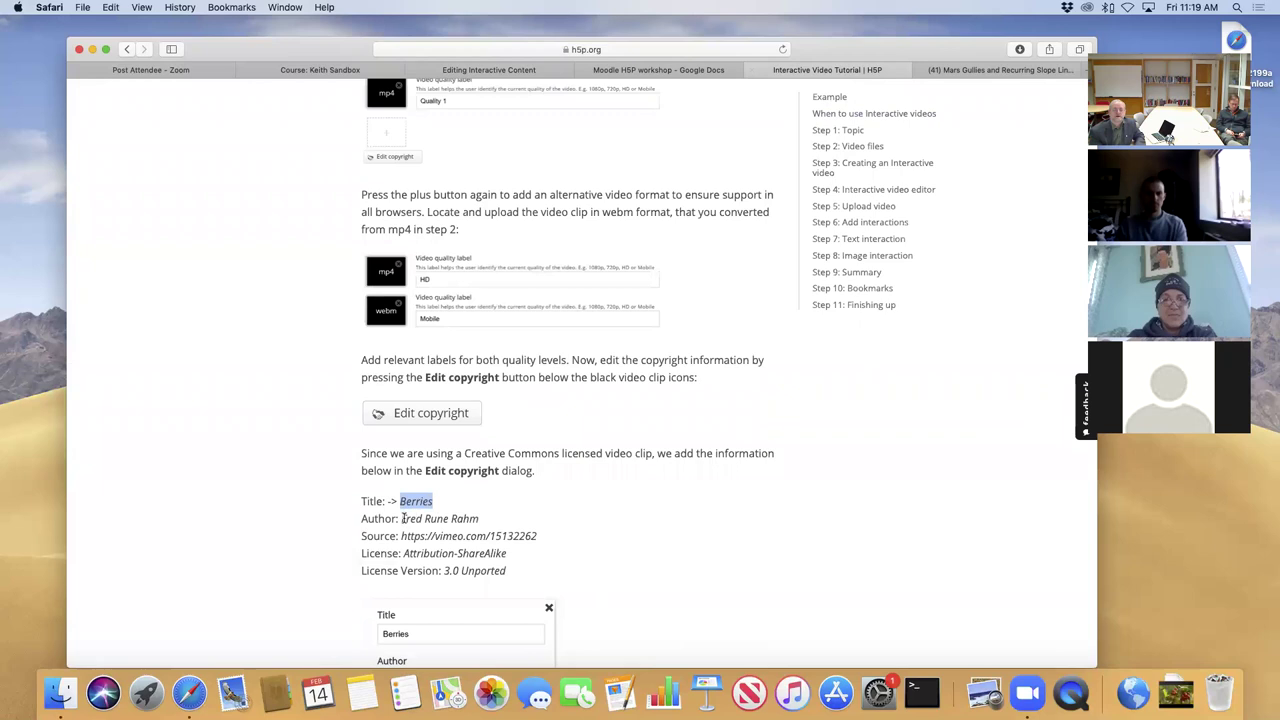
pyautogui.moveTo(401, 518); pyautogui.dragTo(522, 518)
pyautogui.press('super+c')
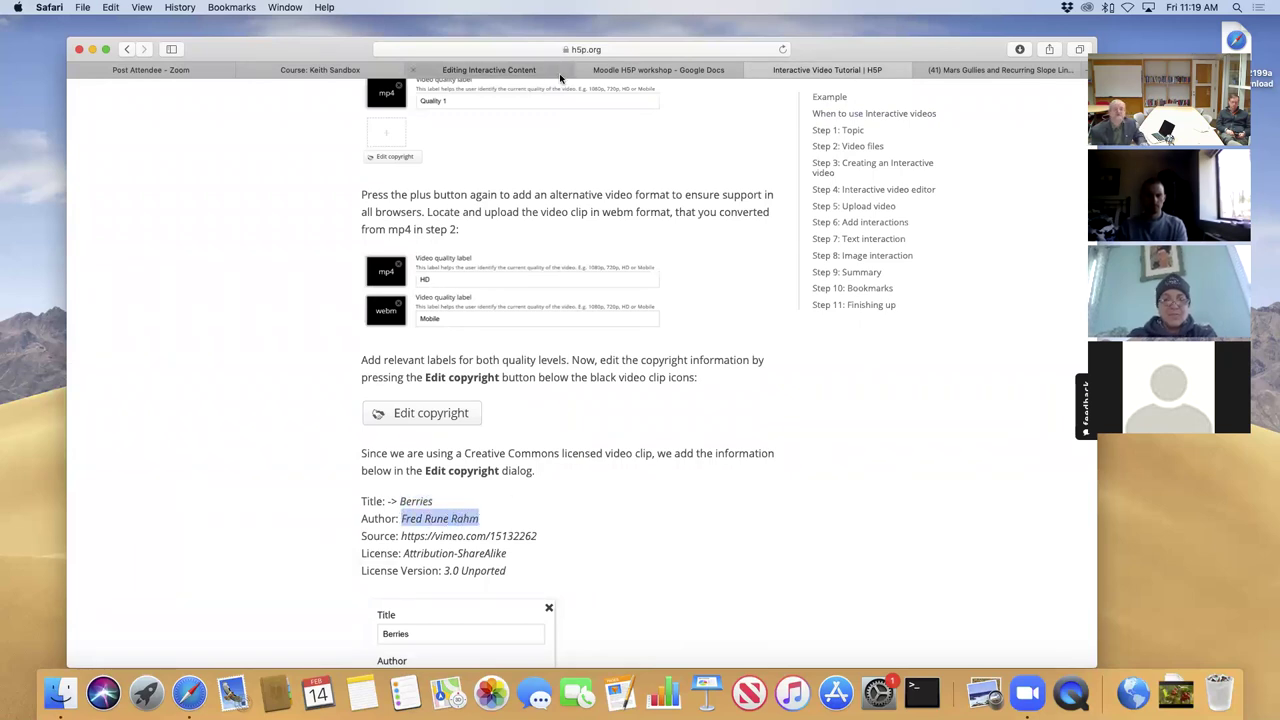
pyautogui.click(455, 72)
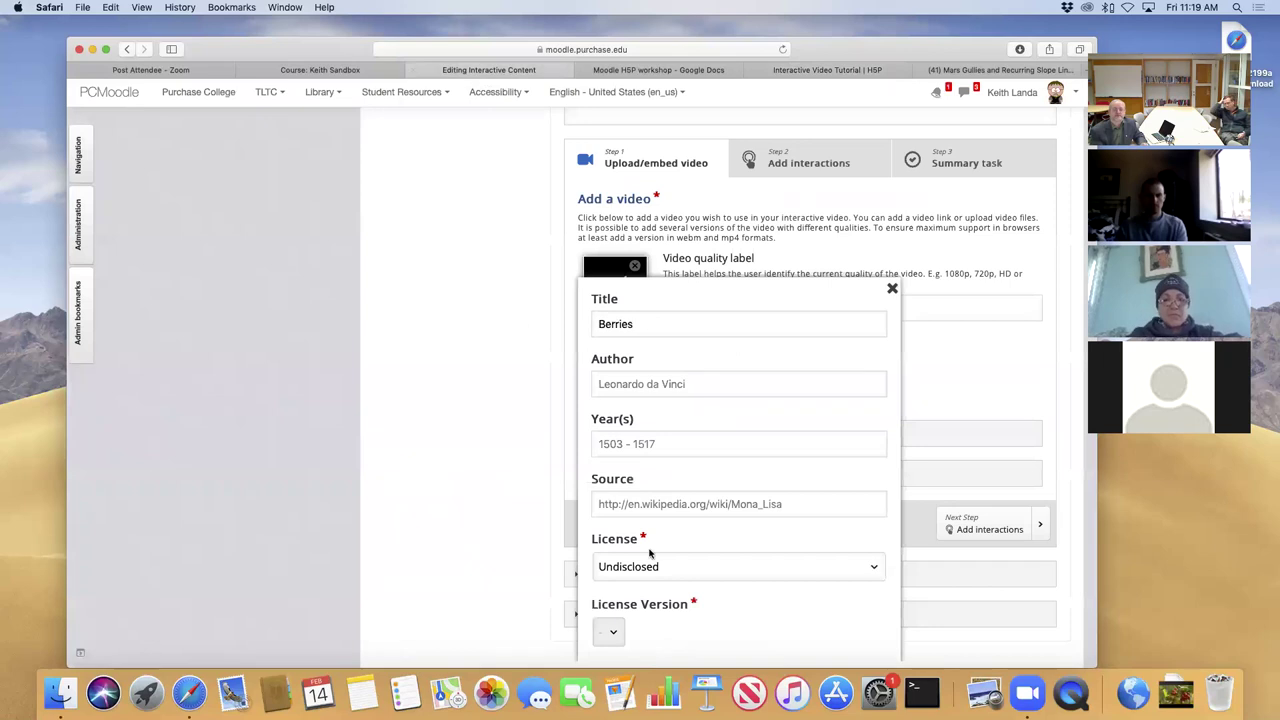
pyautogui.click(679, 385)
pyautogui.press('super+v')
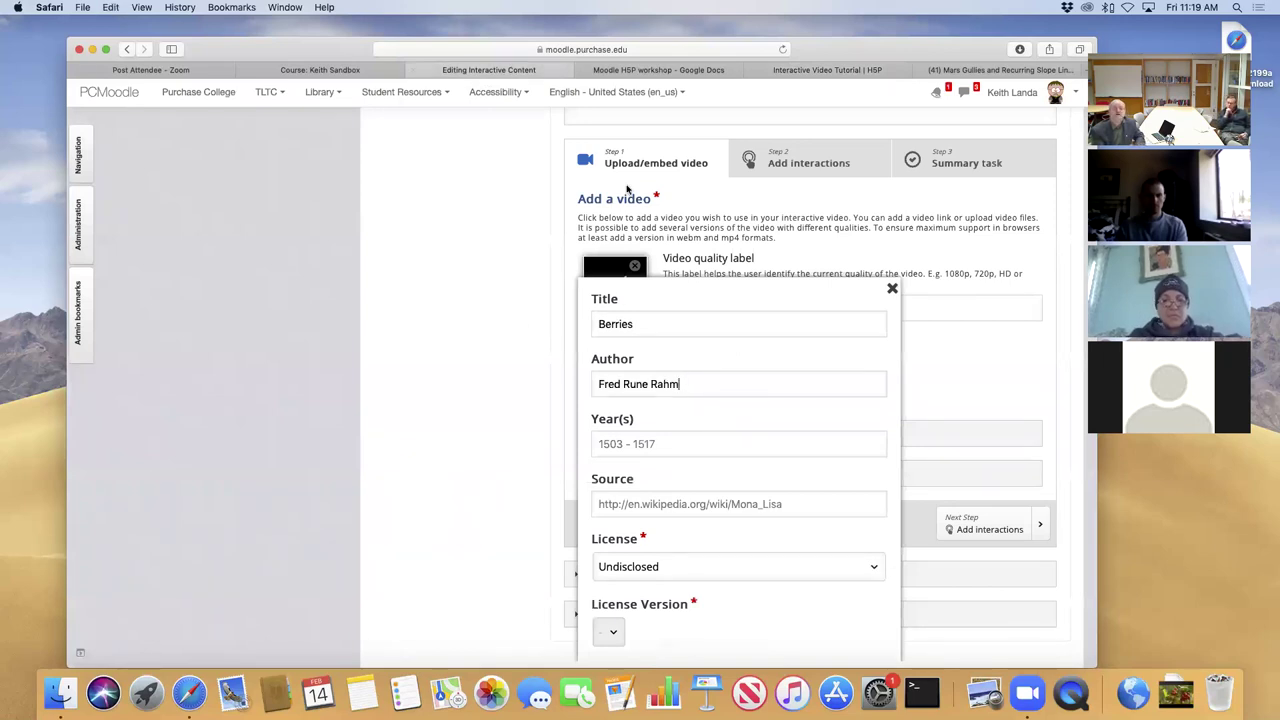
pyautogui.click(840, 72)
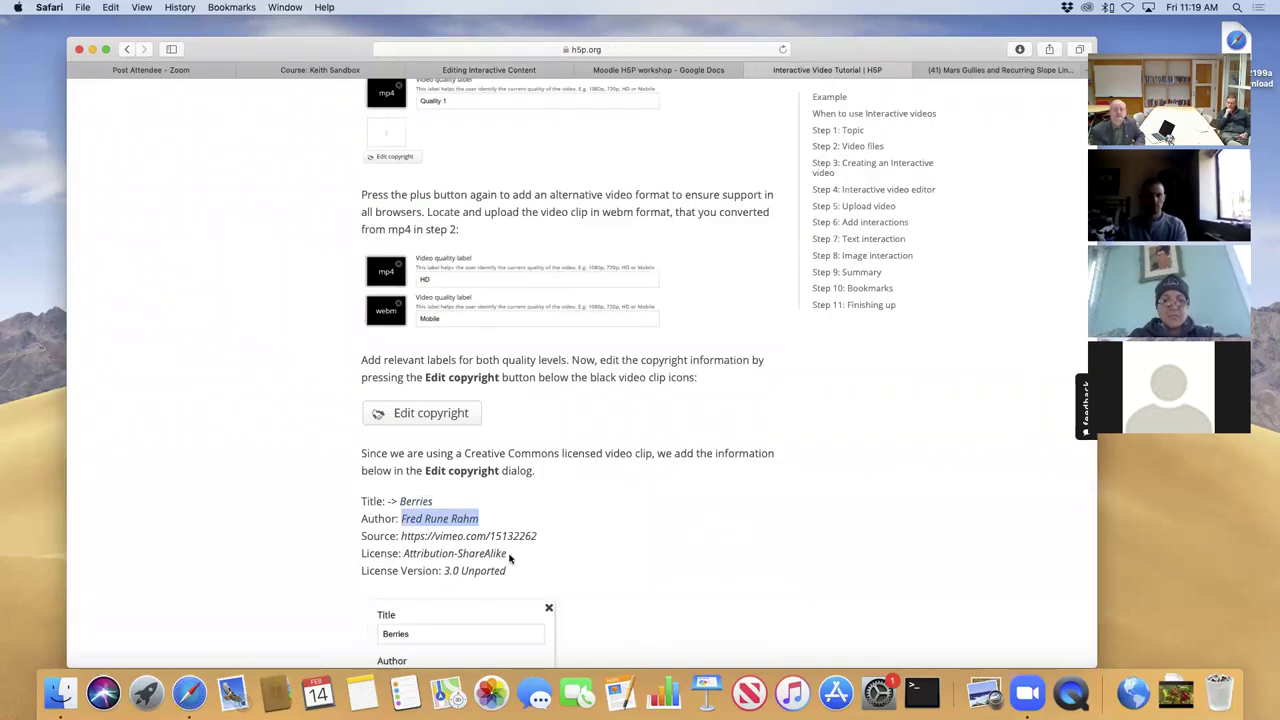
pyautogui.moveTo(400, 536); pyautogui.dragTo(533, 538)
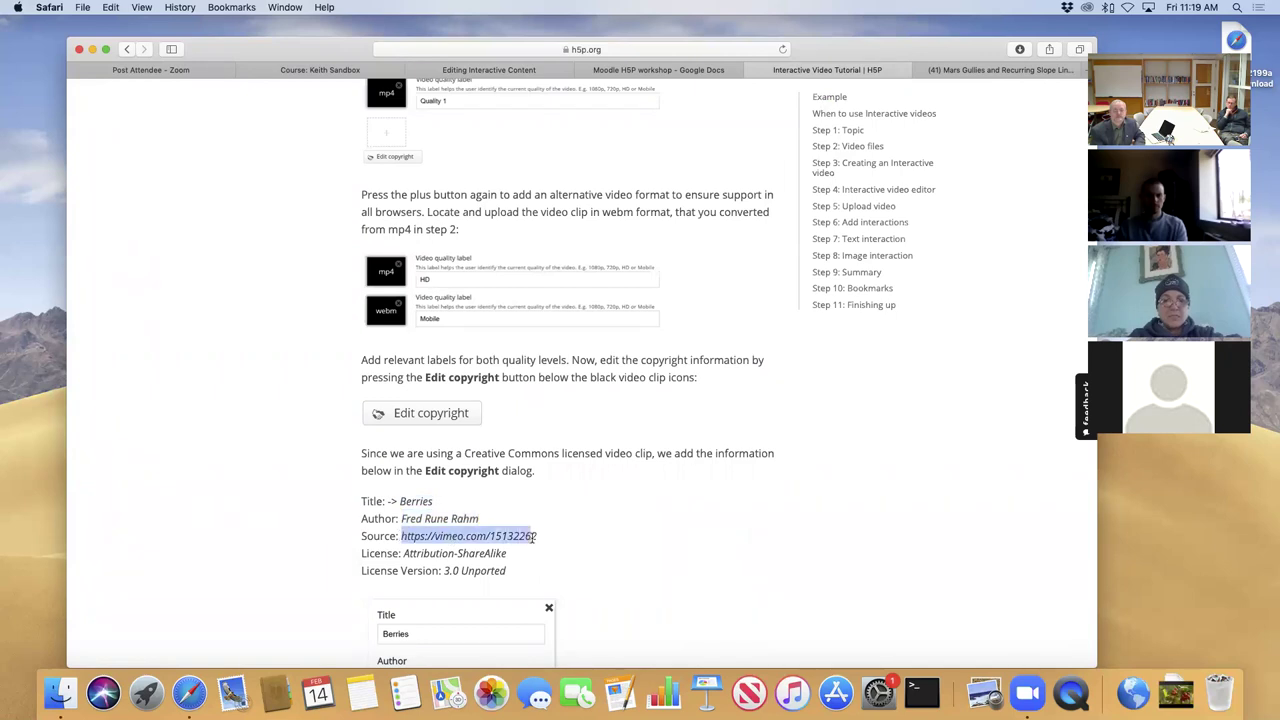
pyautogui.press('super+c')
pyautogui.click(507, 70)
pyautogui.click(721, 506)
pyautogui.press('super+v')
# Set the video's license to the tutorial's Attribution-ShareAlike (CC BY-SA), version 3.0 Unported, check the saved copyright information and close it.
pyautogui.click(810, 70)
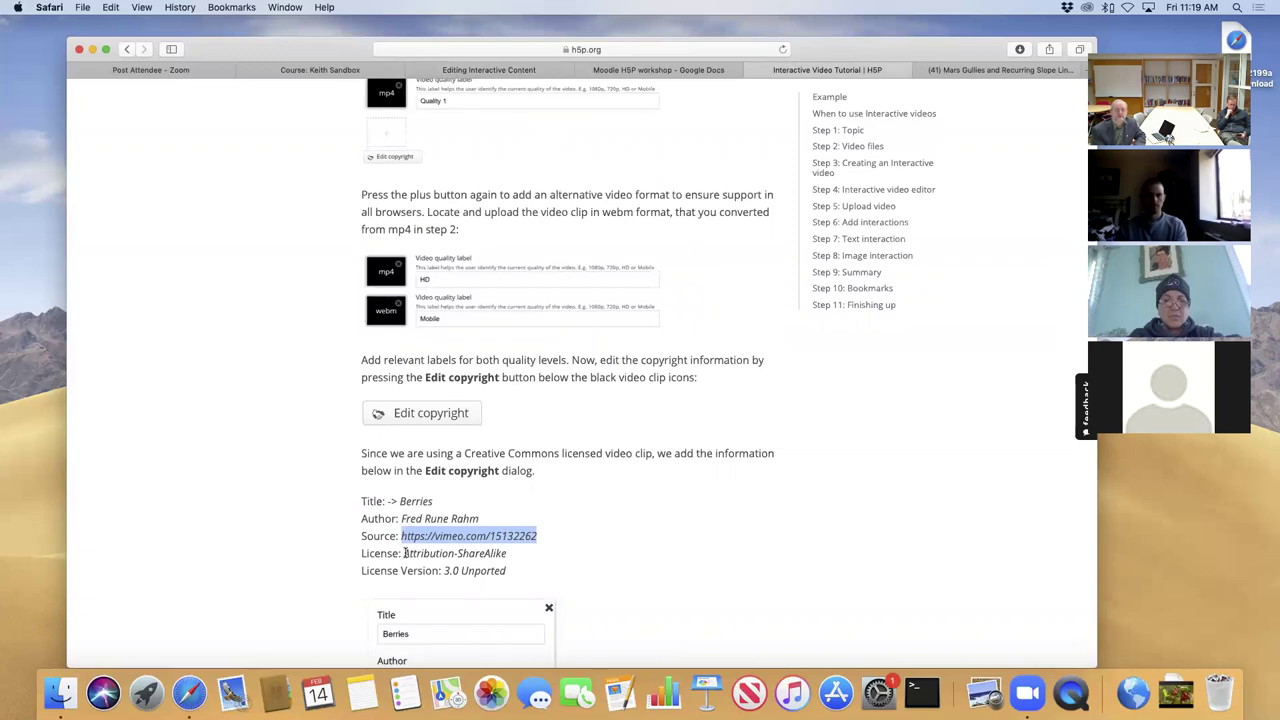
pyautogui.moveTo(404, 553); pyautogui.dragTo(509, 553)
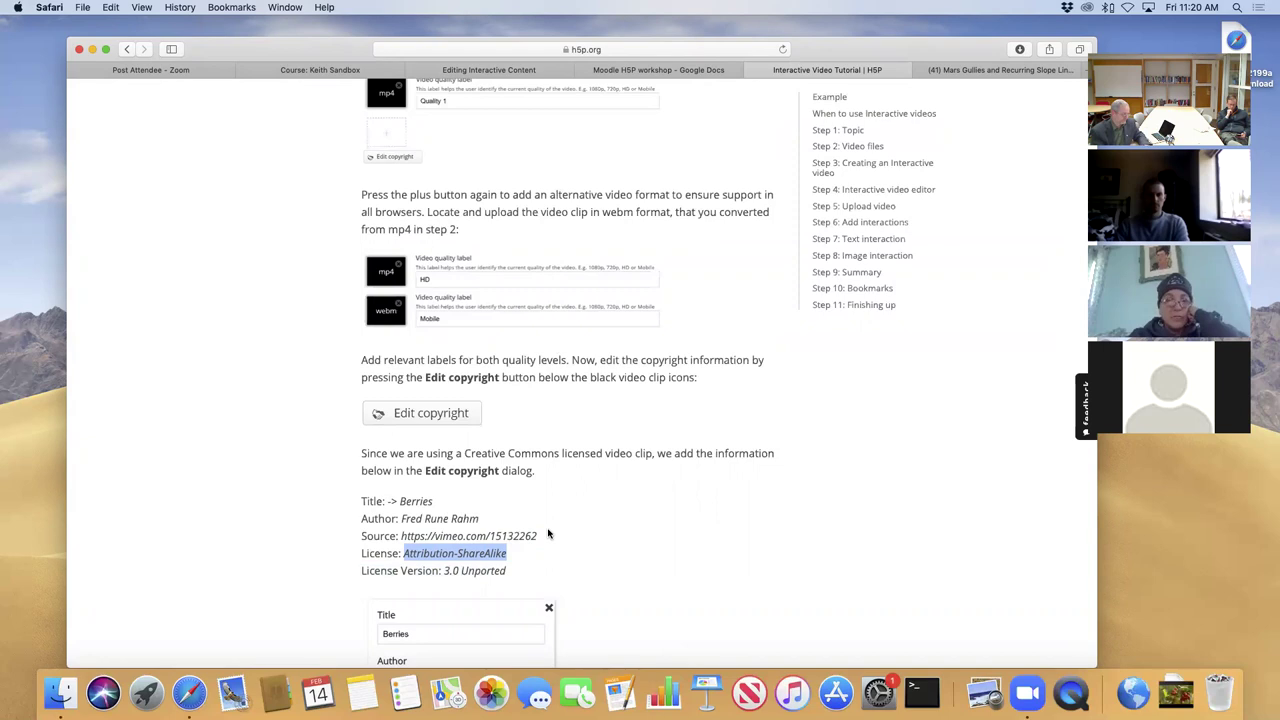
pyautogui.click(505, 72)
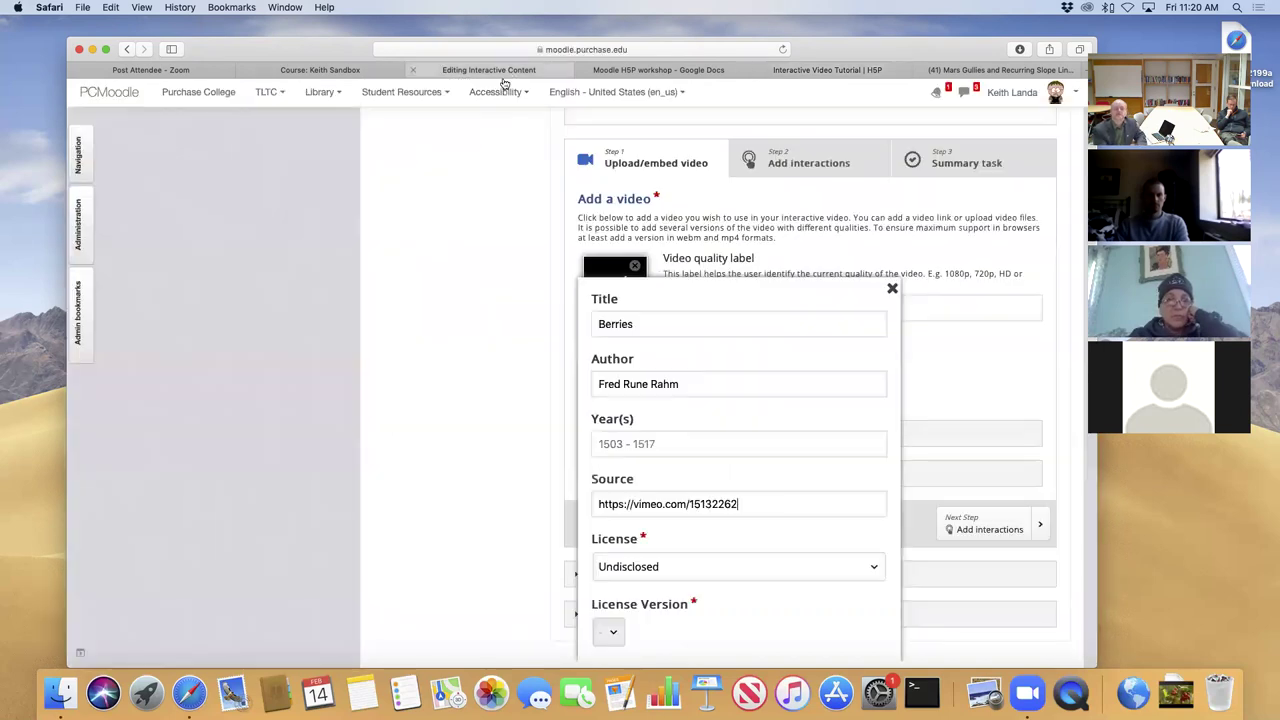
pyautogui.click(658, 572)
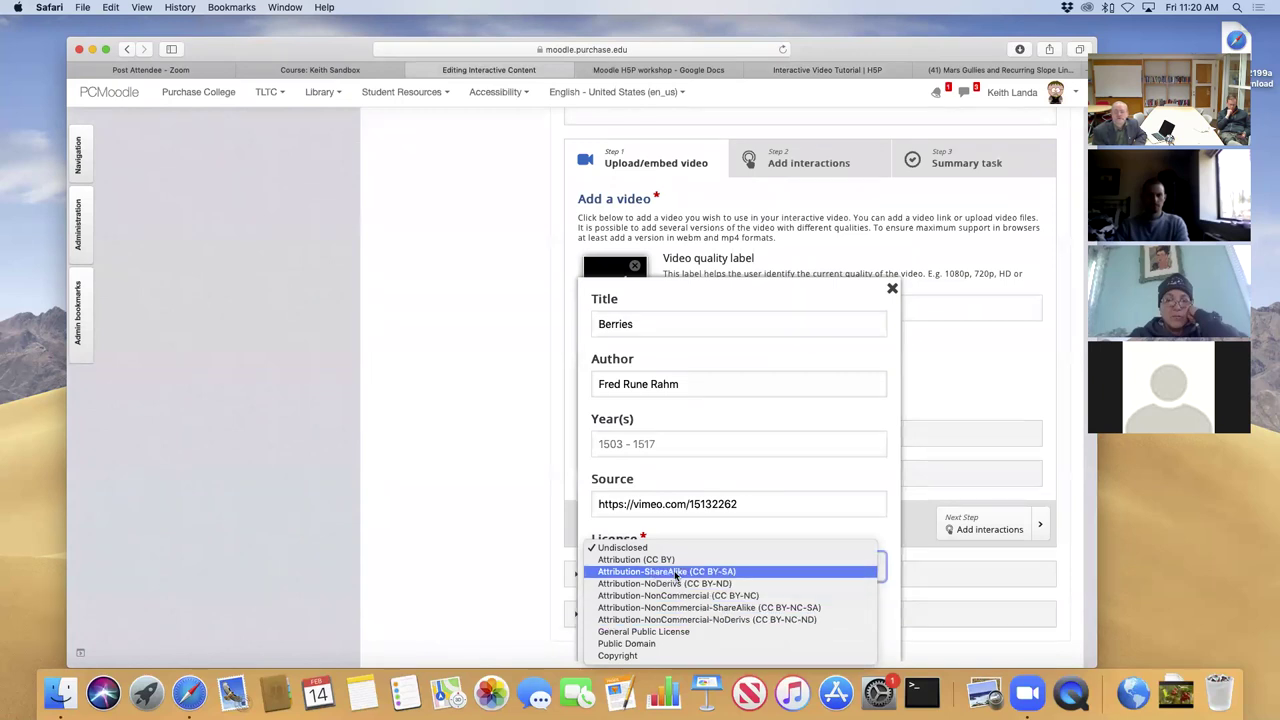
pyautogui.click(676, 572)
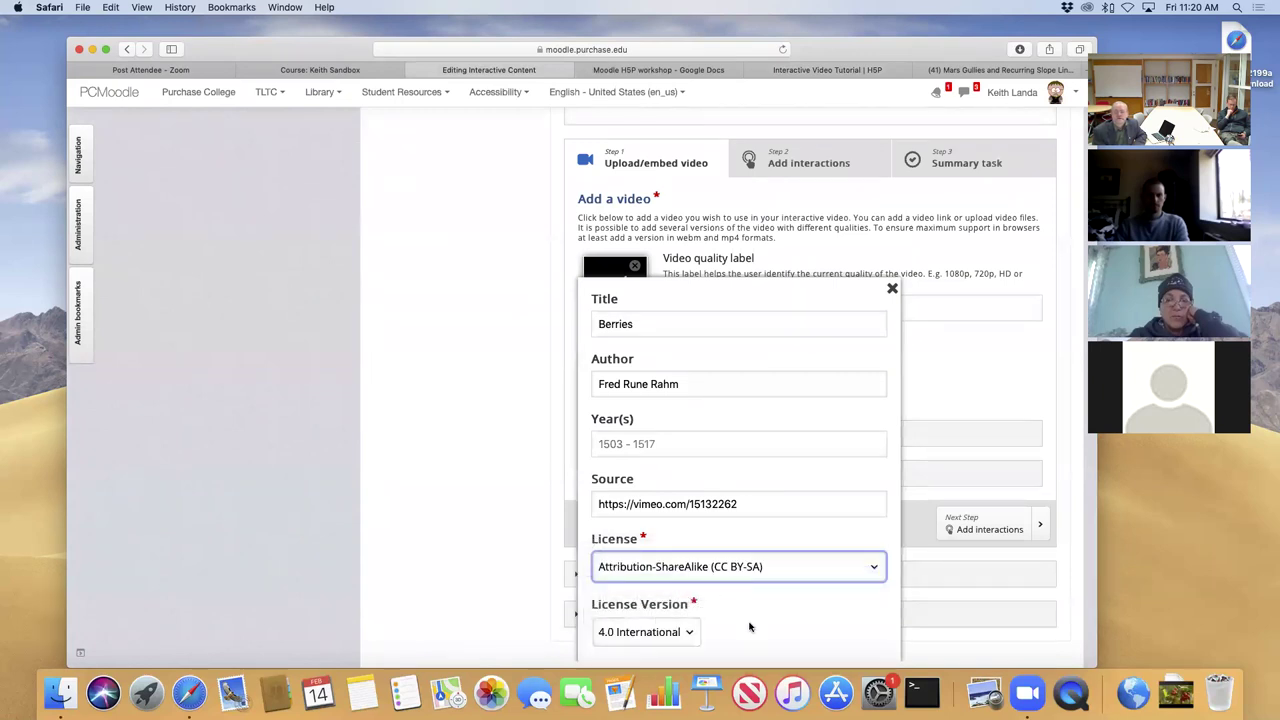
pyautogui.click(688, 634)
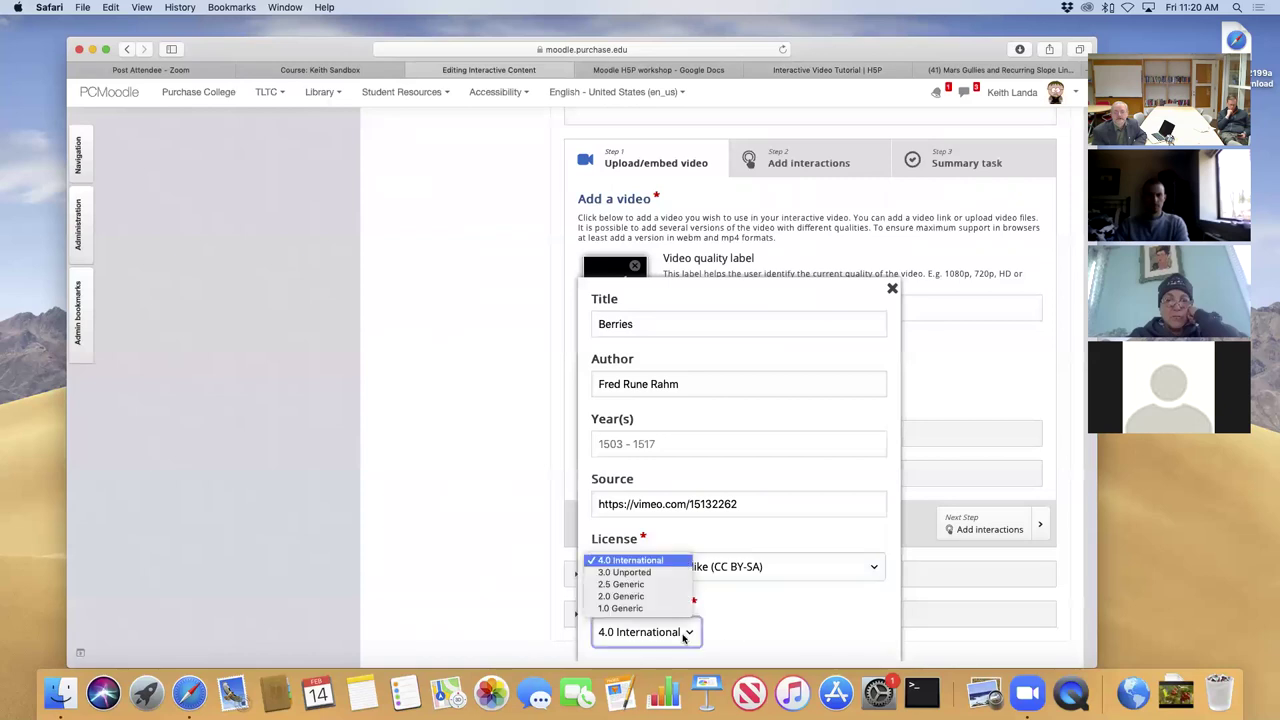
pyautogui.click(634, 573)
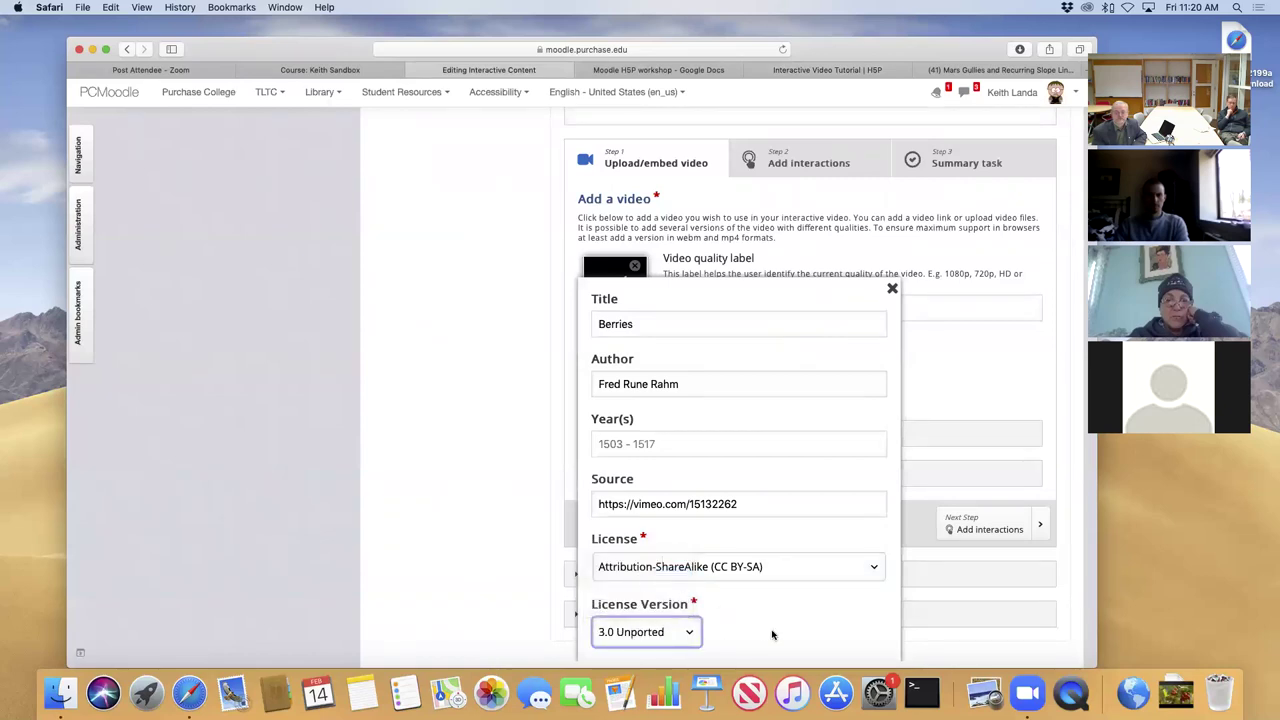
pyautogui.scroll(-3, 774, 615)
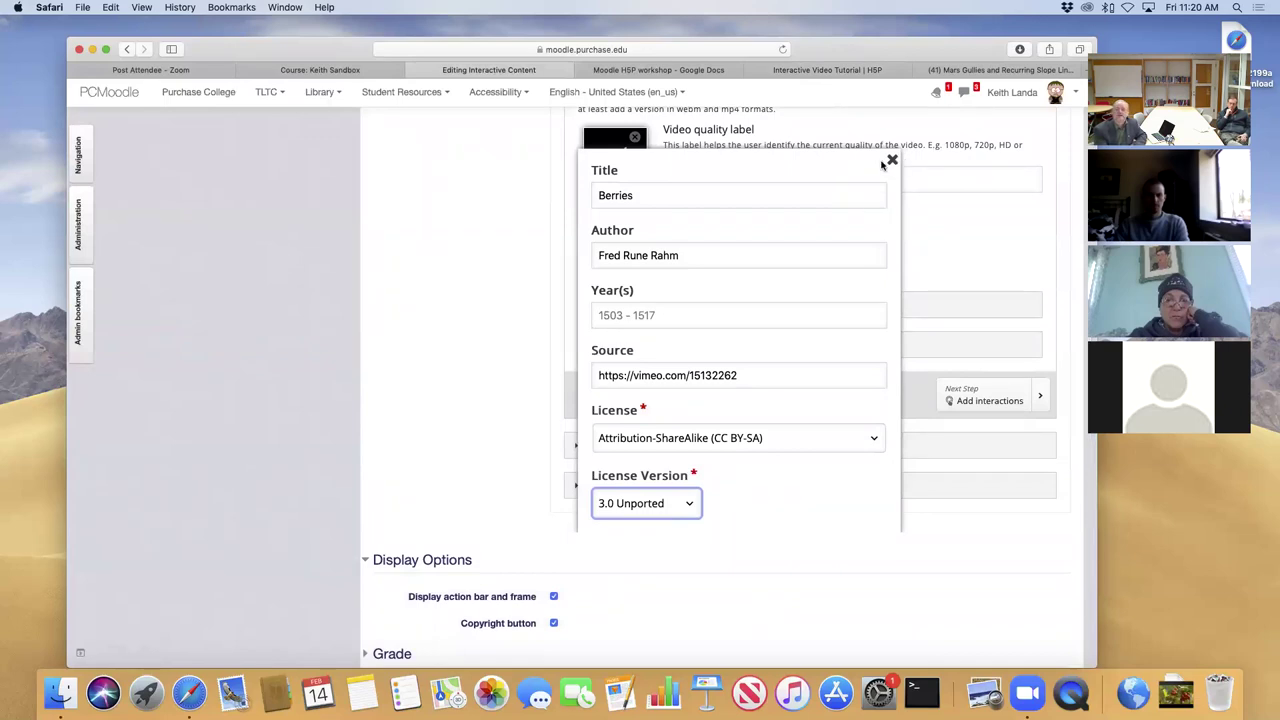
pyautogui.click(892, 160)
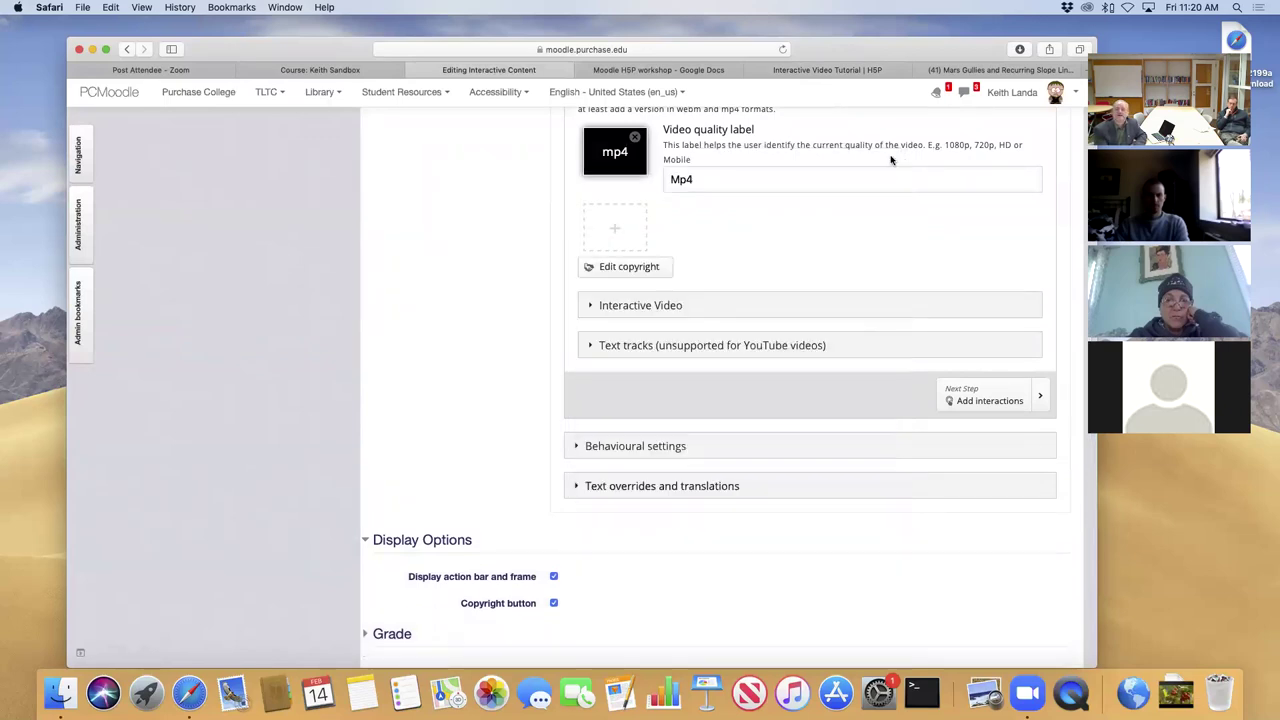
pyautogui.click(614, 268)
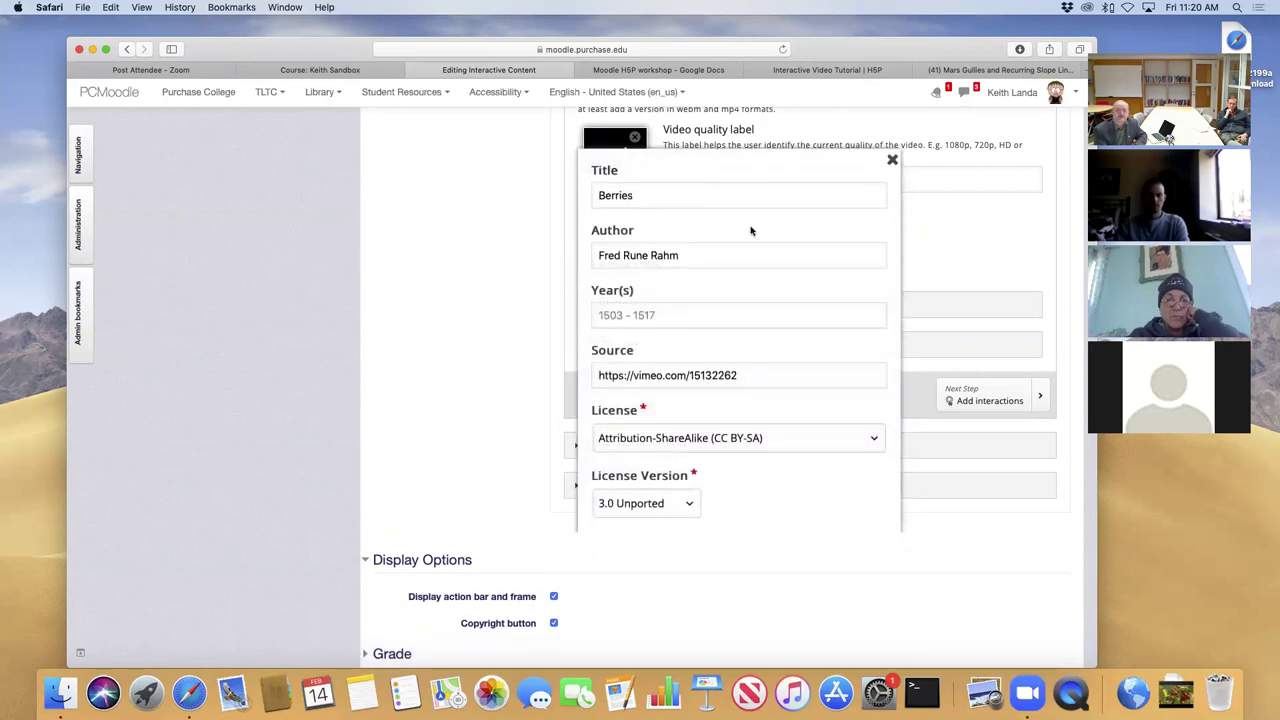
pyautogui.click(891, 161)
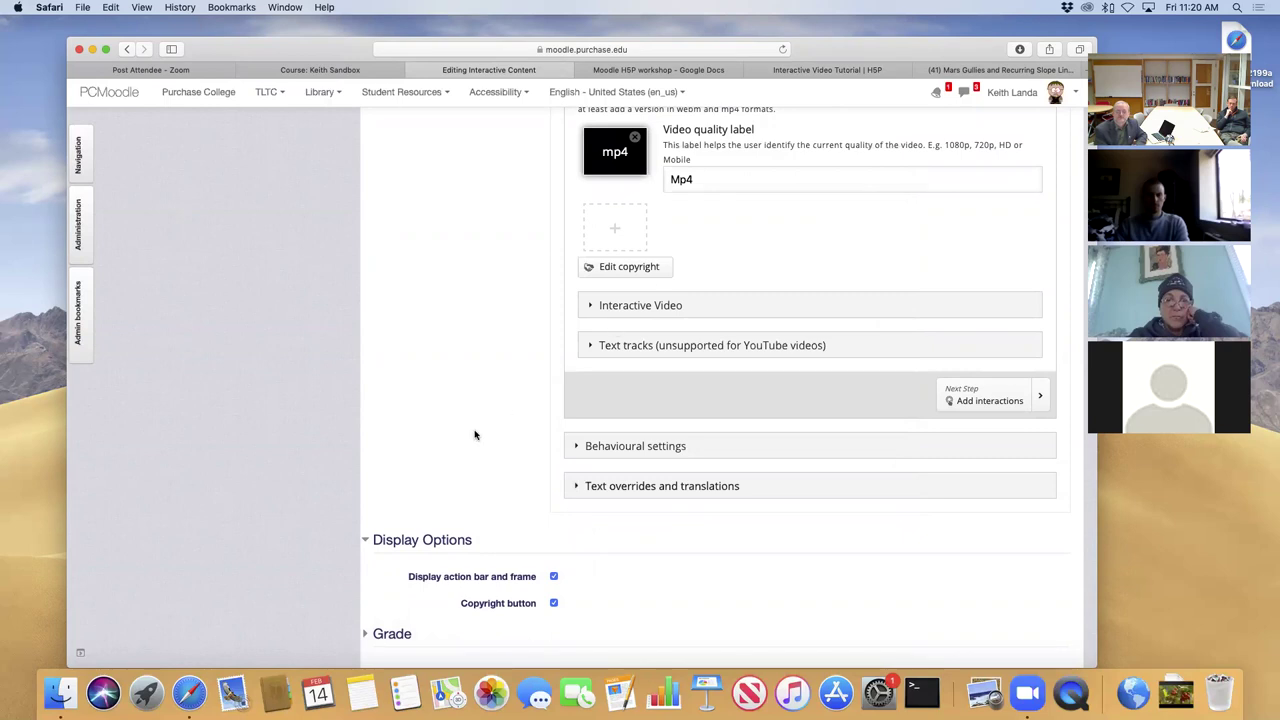
# Consult the tutorial's Step 6 and move the interactive video editor on to adding interactions, dismissing the introductory hint.
pyautogui.scroll(5, 475, 434)
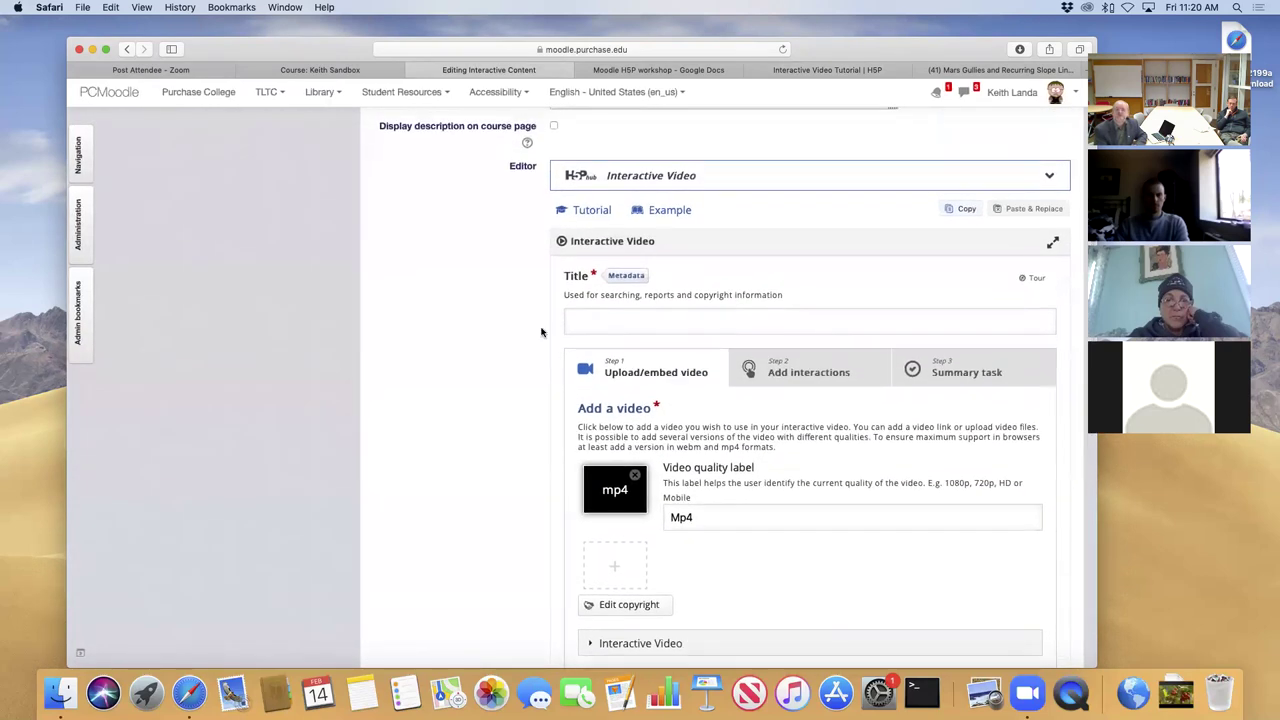
pyautogui.click(787, 68)
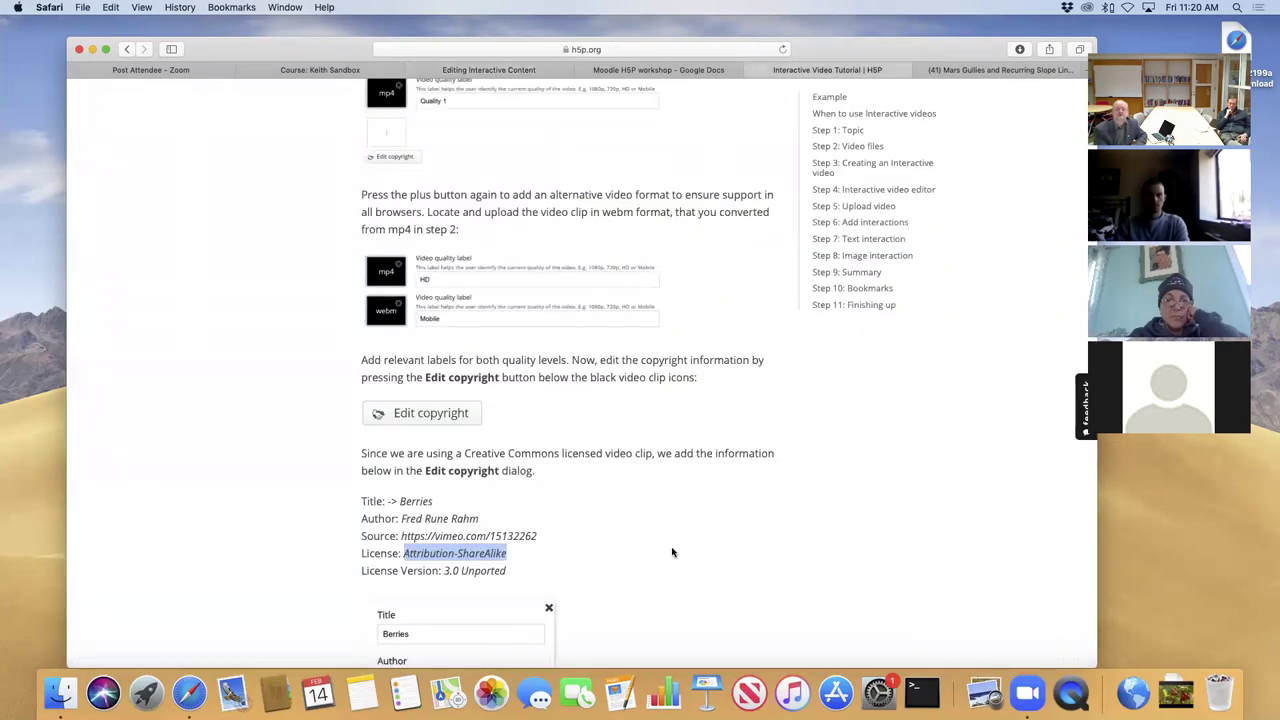
pyautogui.scroll(-6, 672, 552)
pyautogui.scroll(-5, 672, 552)
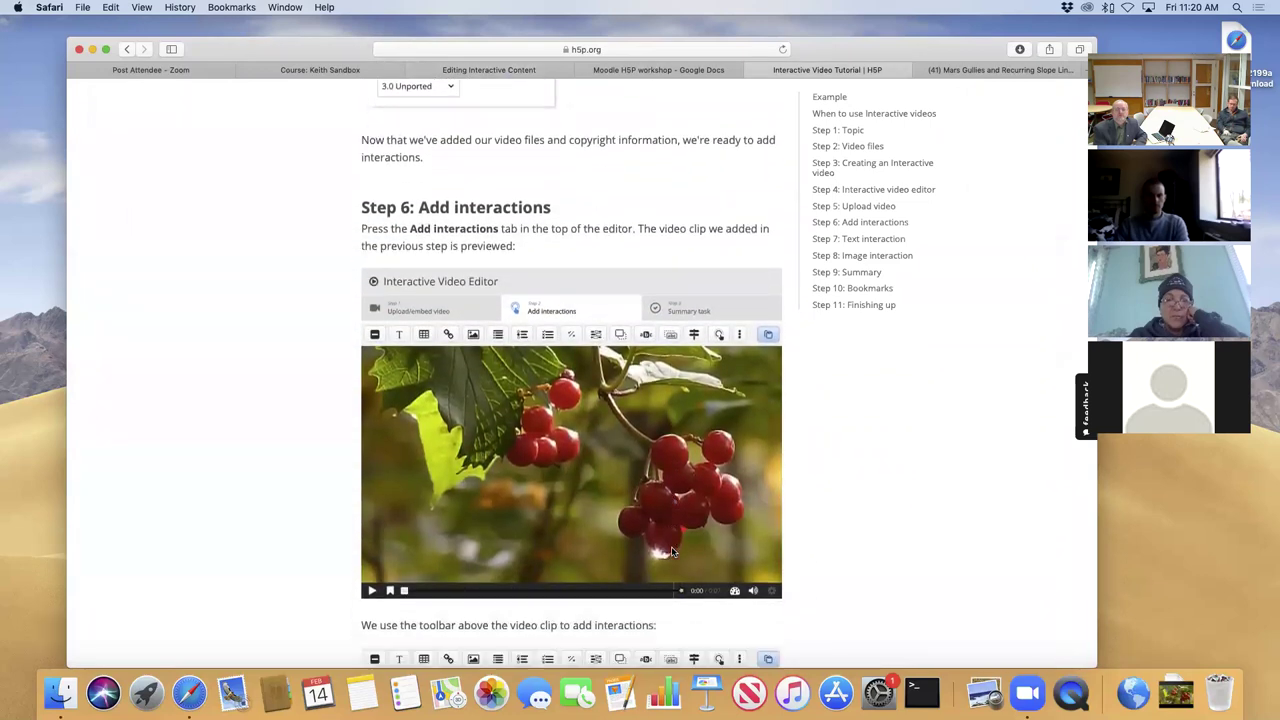
pyautogui.scroll(-1, 672, 552)
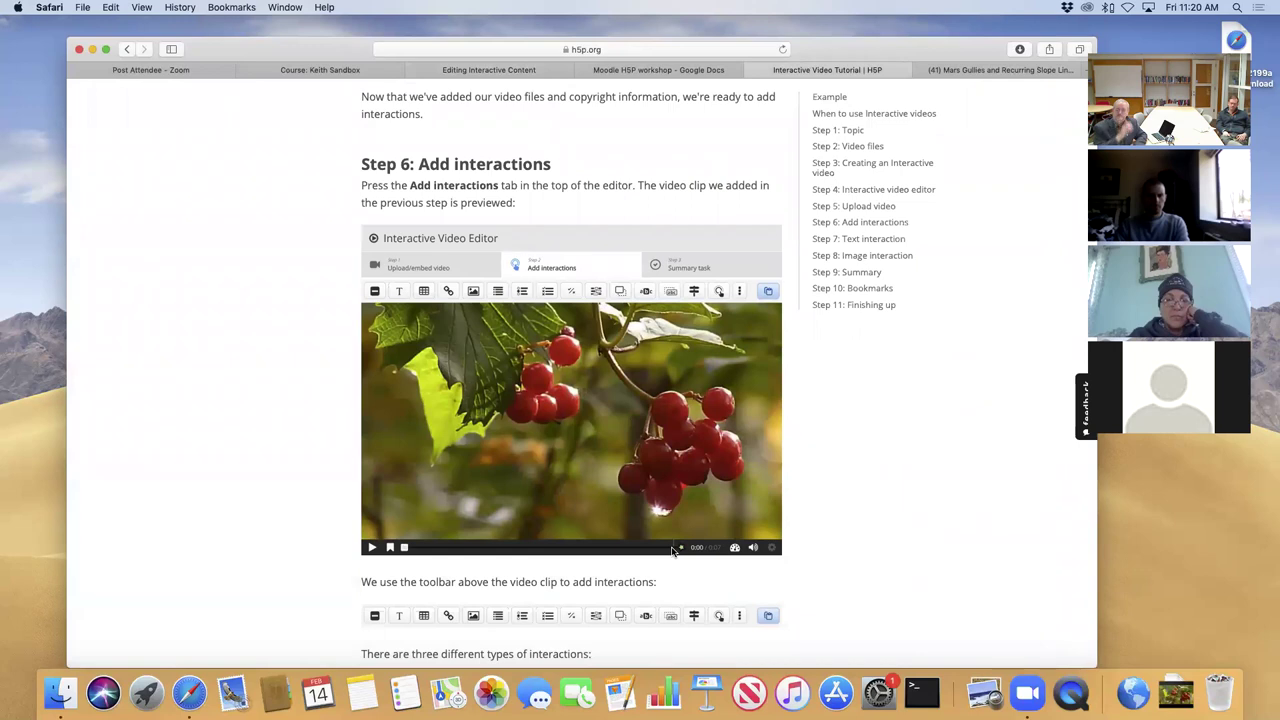
pyautogui.click(489, 72)
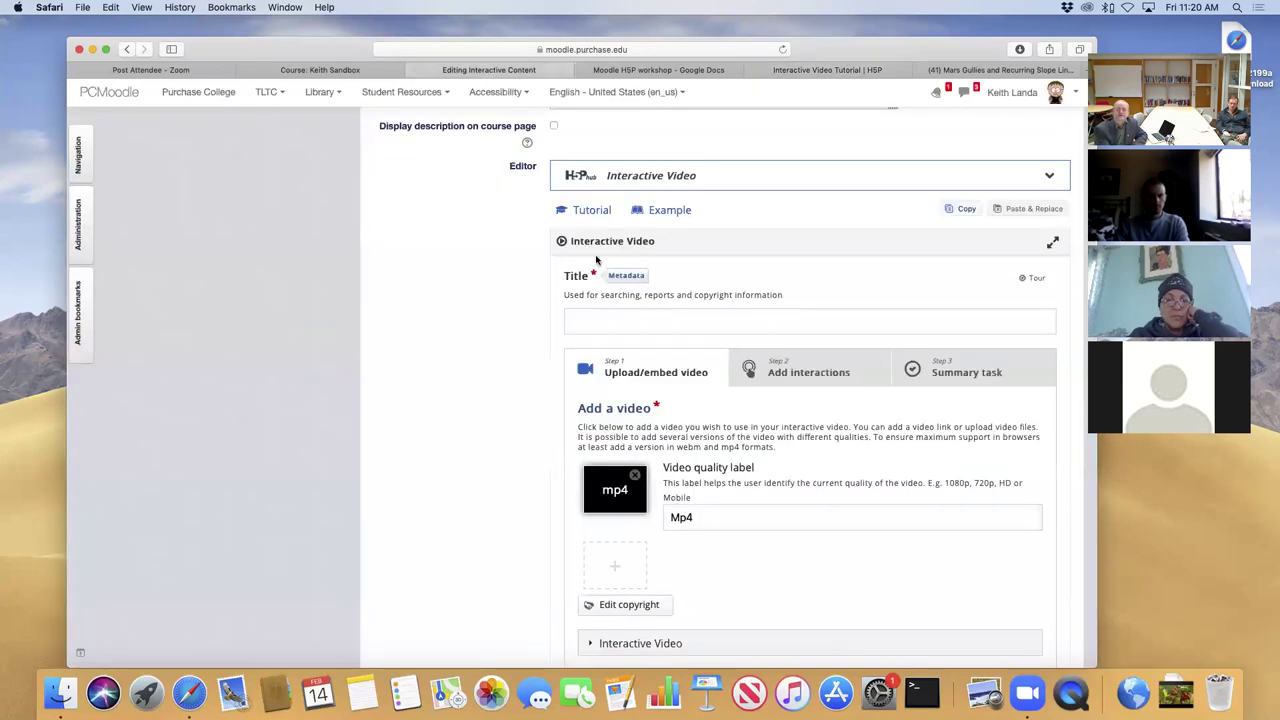
pyautogui.scroll(-3, 801, 456)
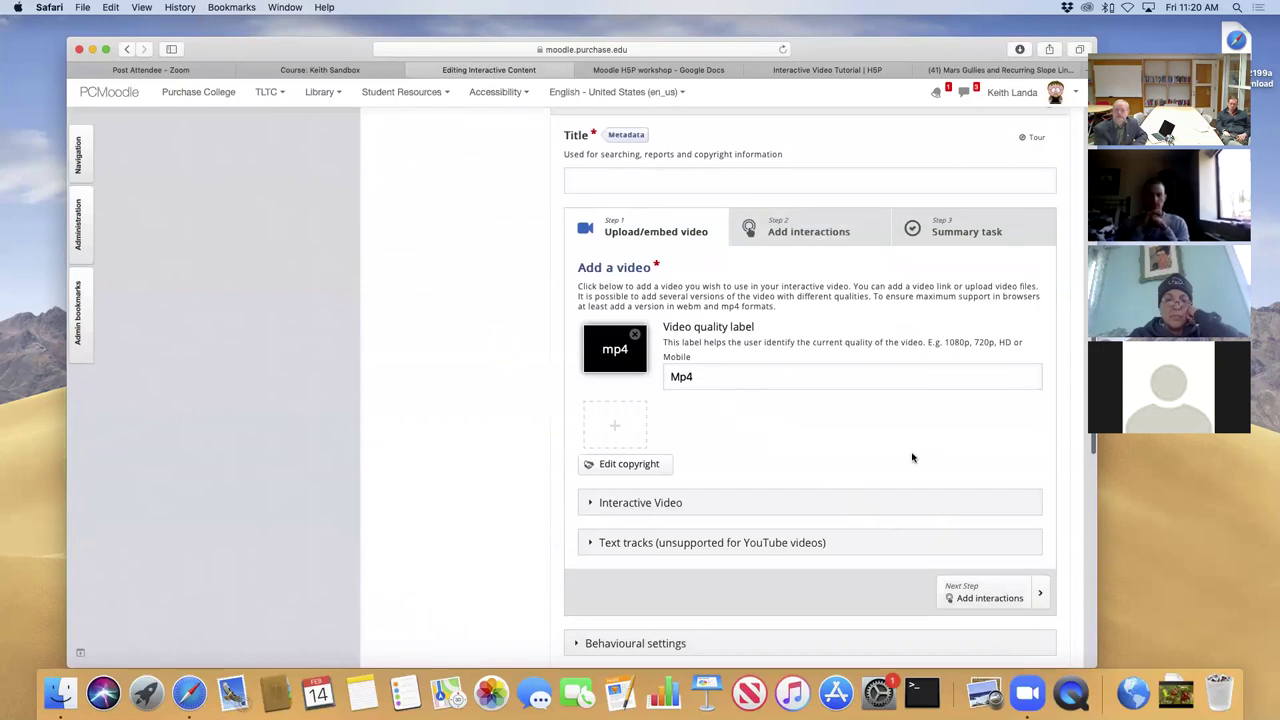
pyautogui.click(985, 598)
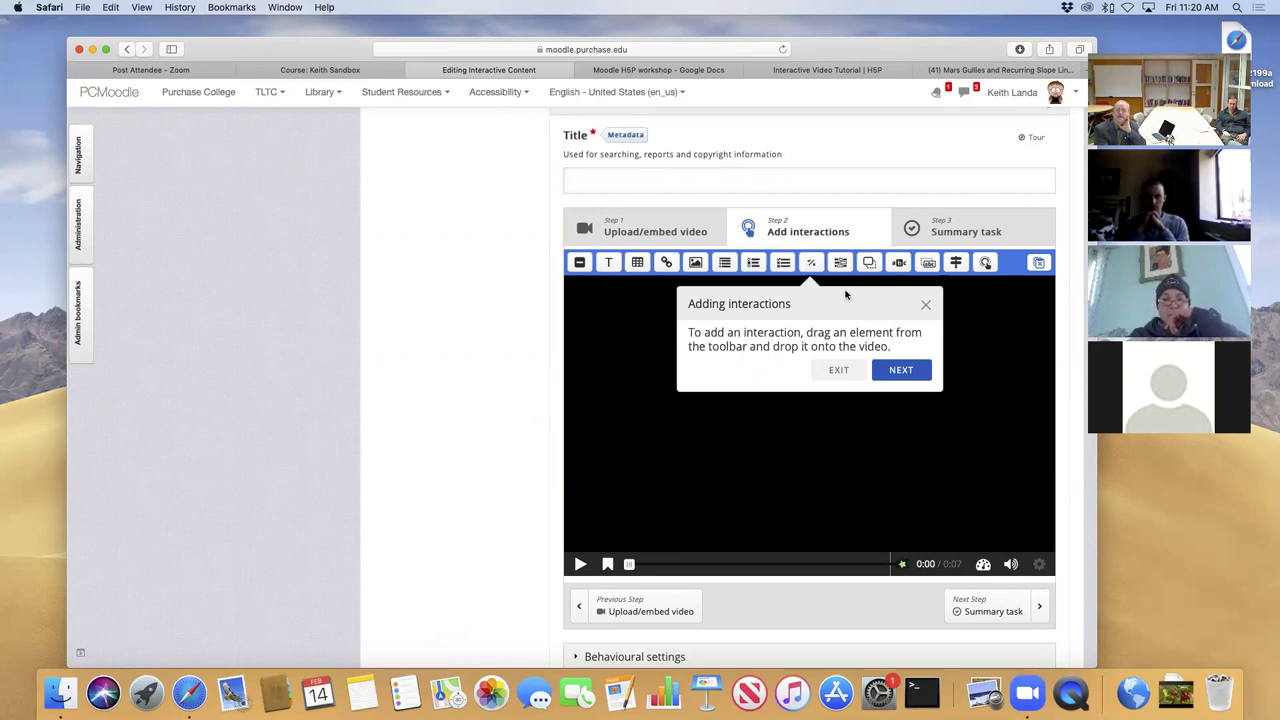
pyautogui.click(924, 304)
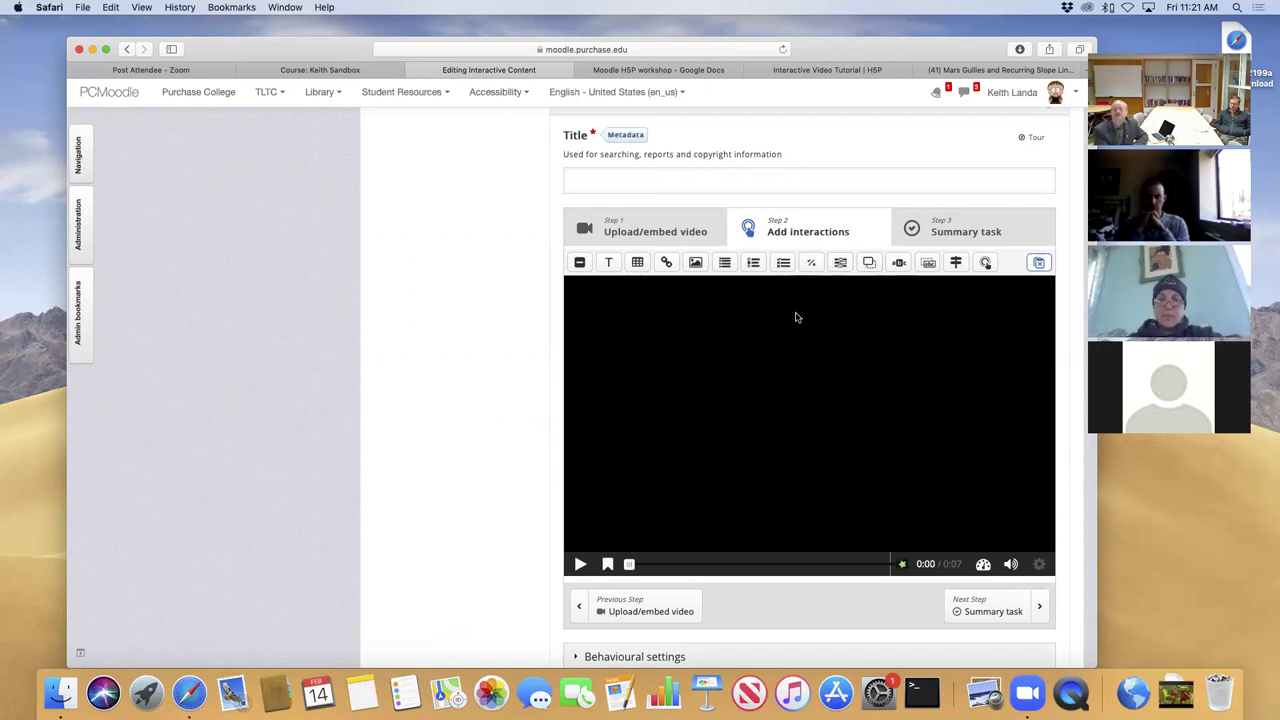
# Consult the tutorial's Step 7 and place a Text interaction on the upper-right part of the video.
pyautogui.click(805, 72)
pyautogui.scroll(-3, 839, 527)
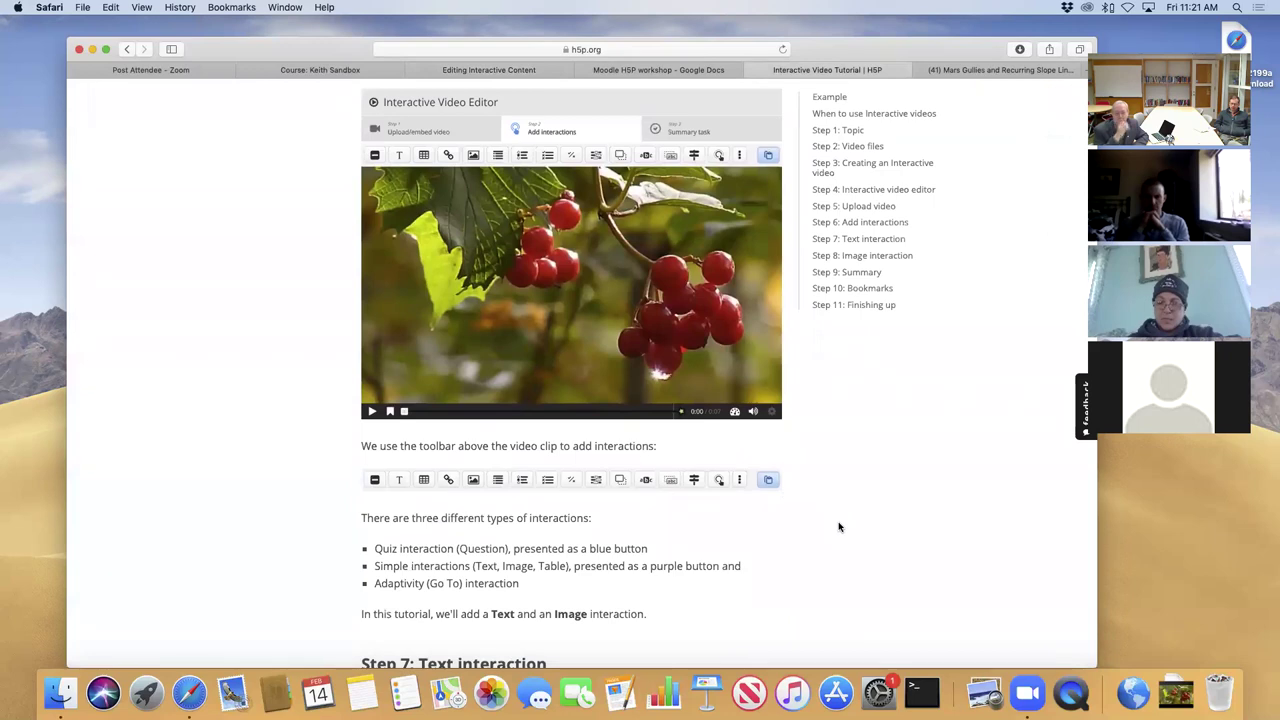
pyautogui.scroll(-5, 840, 528)
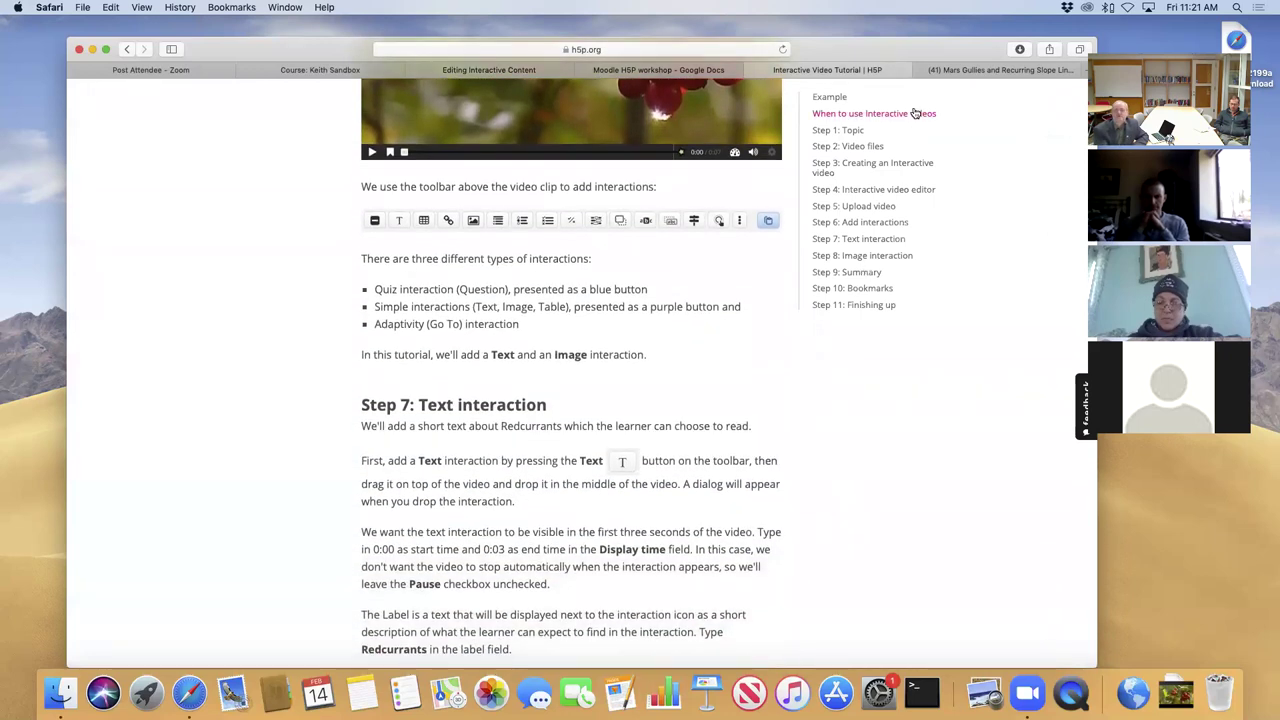
pyautogui.click(471, 72)
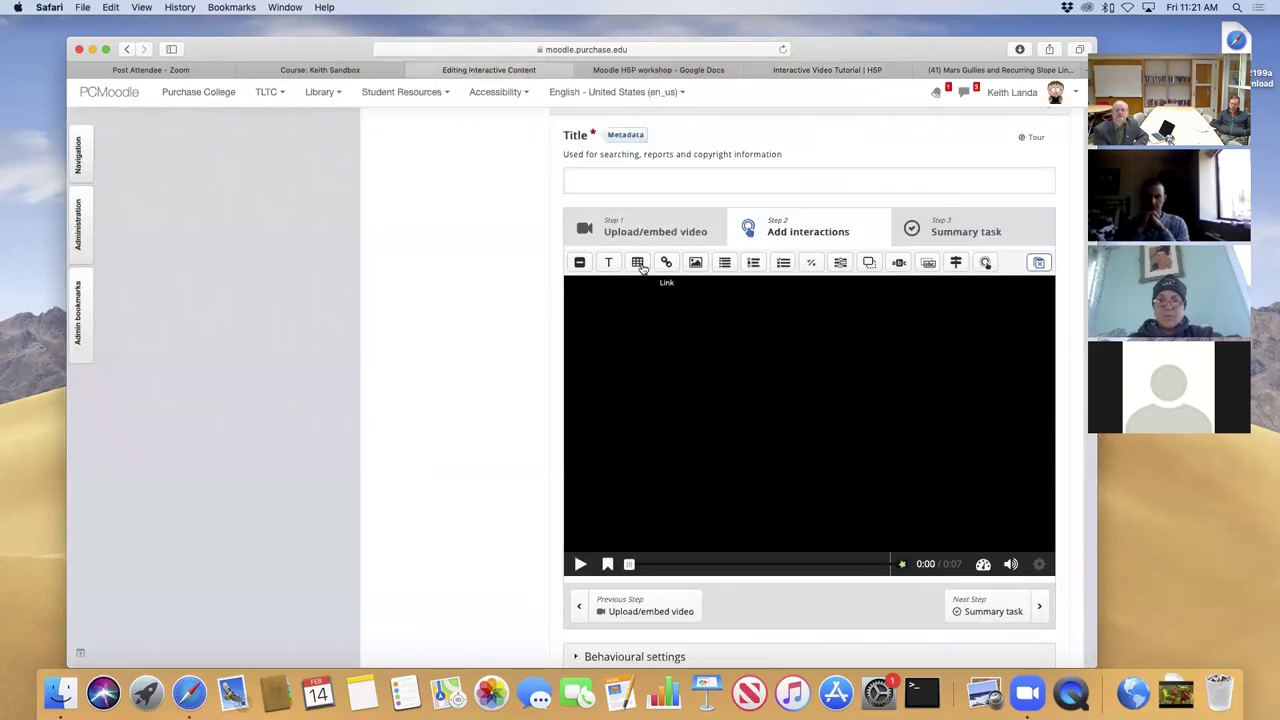
pyautogui.moveTo(608, 266); pyautogui.dragTo(945, 360)
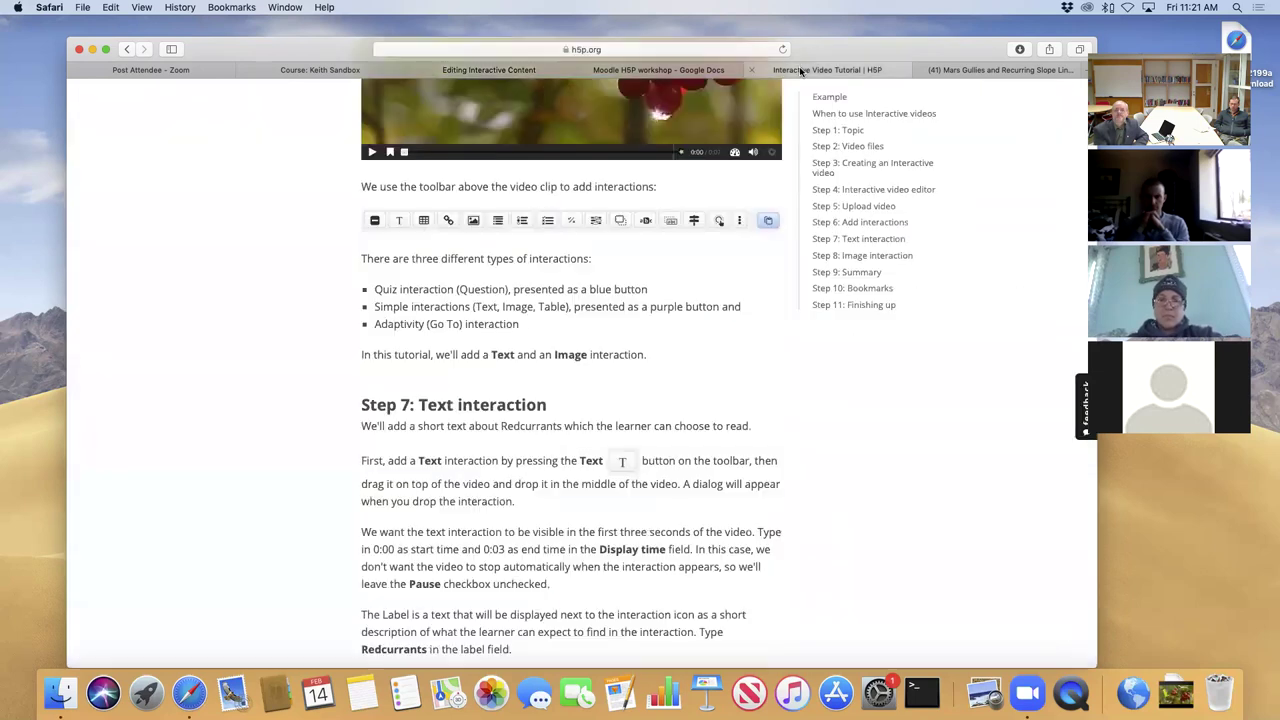
# Check the tutorial's display time and set the text interaction's end time to 0:03.
pyautogui.click(803, 70)
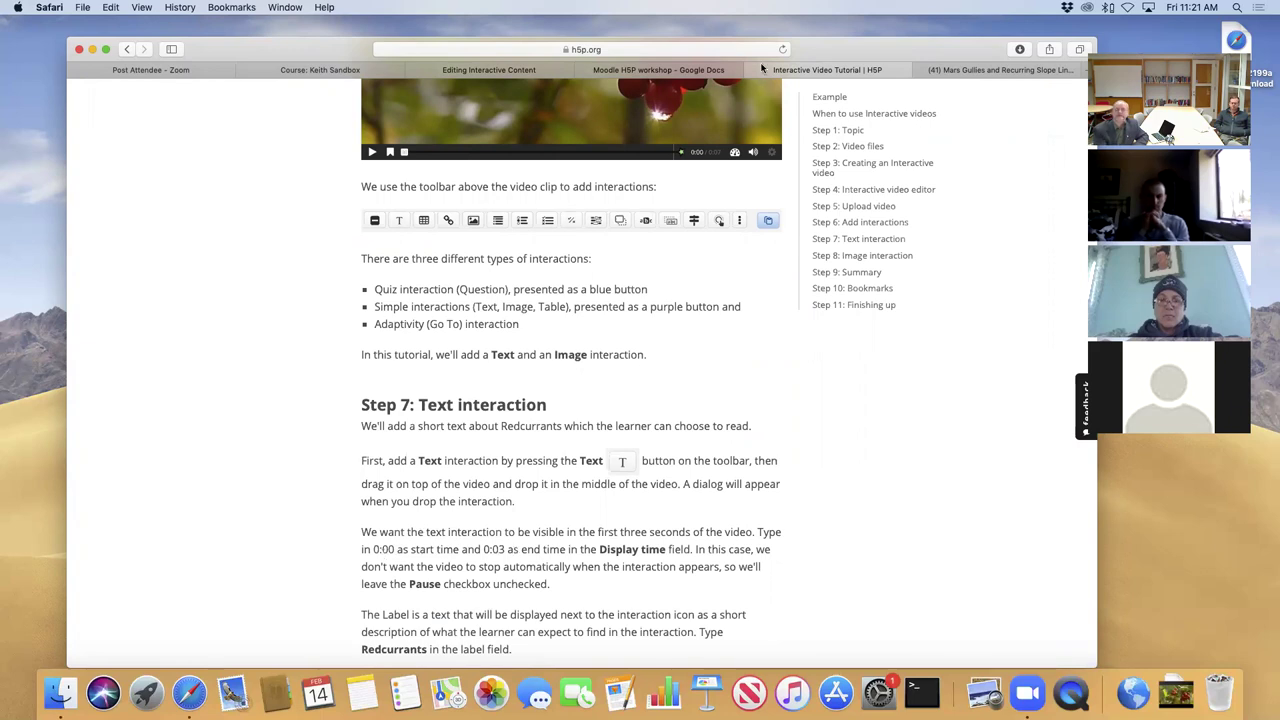
pyautogui.click(463, 70)
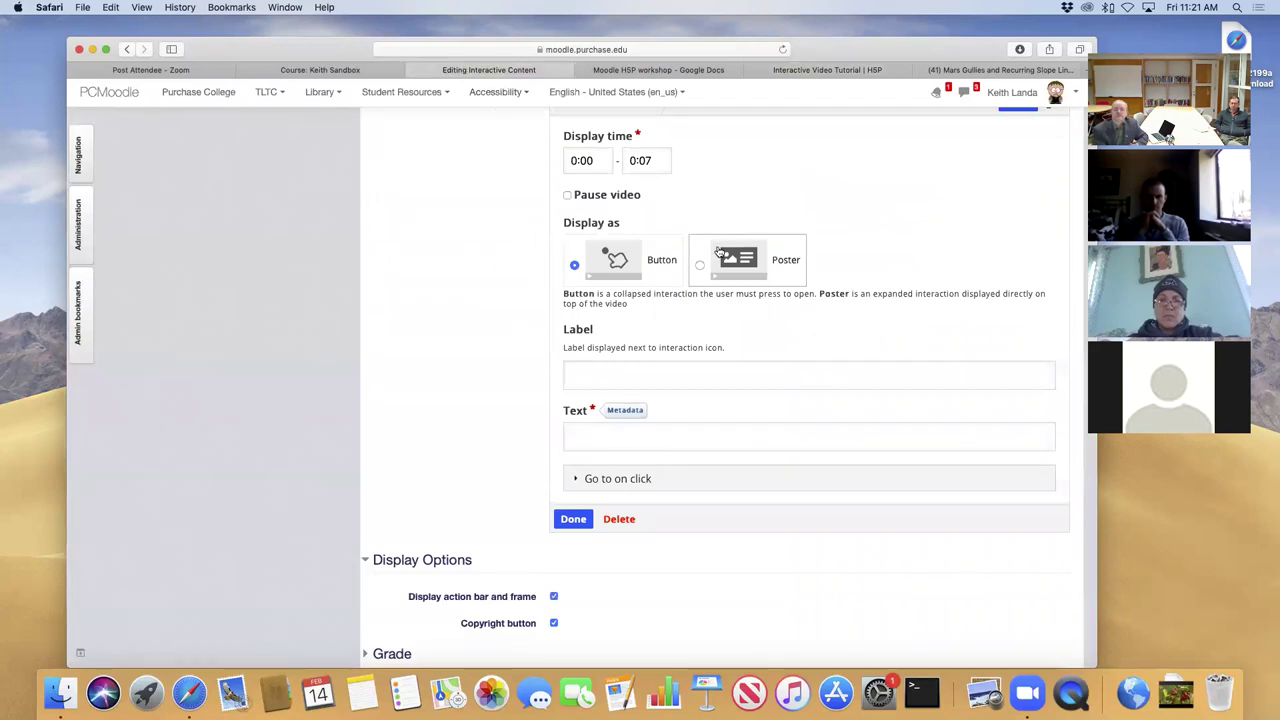
pyautogui.click(658, 160)
pyautogui.press('BackSpace')
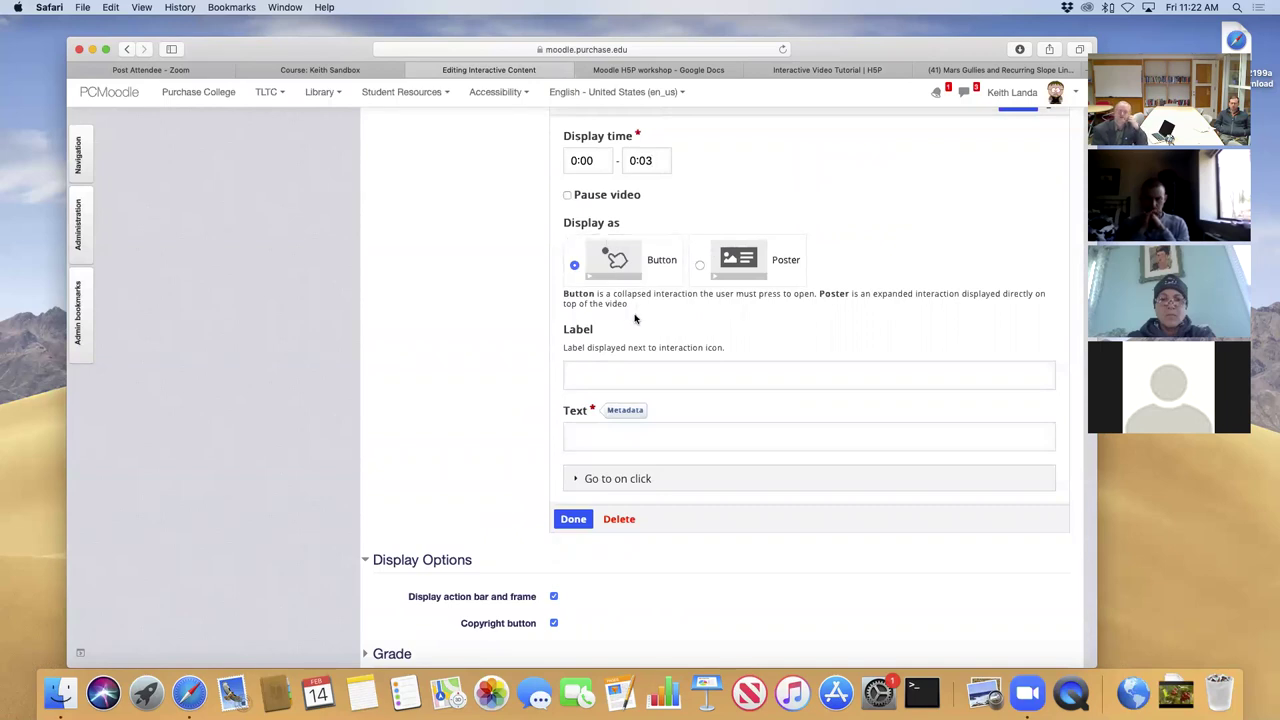
# Copy the word "Redcurrants" from the tutorial's Step 7 into the text interaction's Label field.
pyautogui.click(795, 69)
pyautogui.scroll(-3, 667, 399)
pyautogui.scroll(-2, 667, 399)
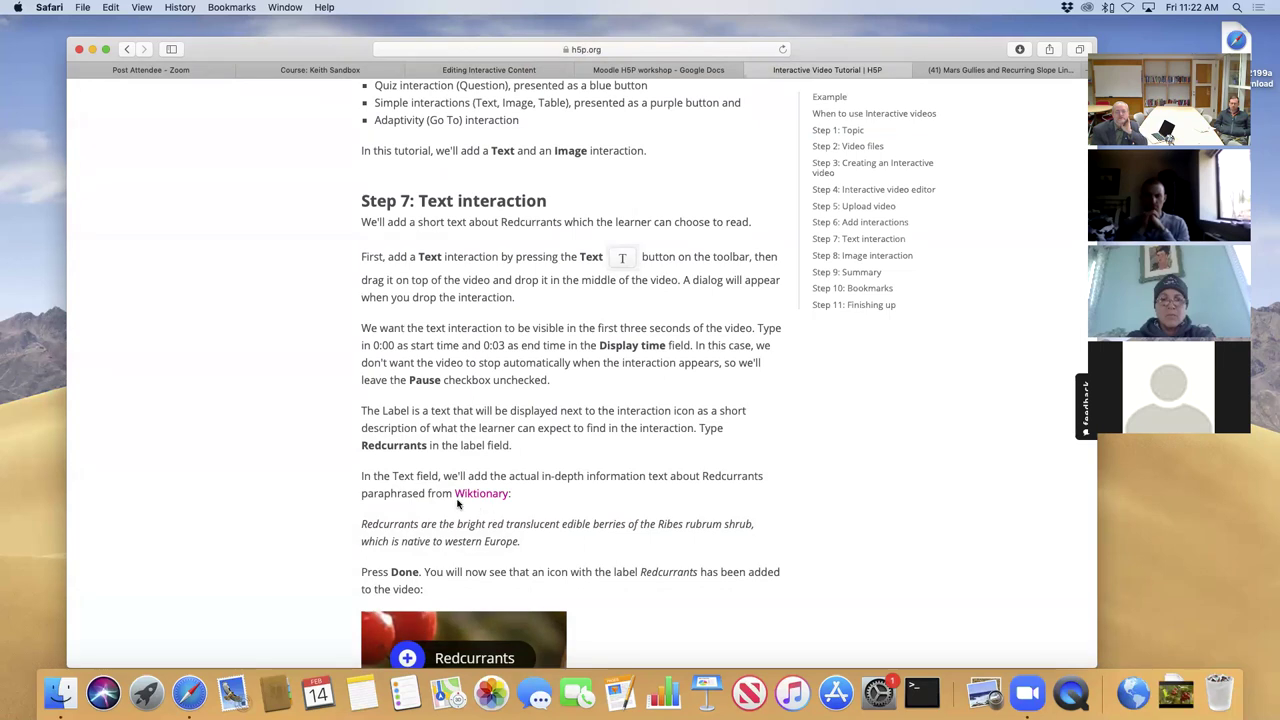
pyautogui.doubleClick(386, 445)
pyautogui.press('cmd+c')
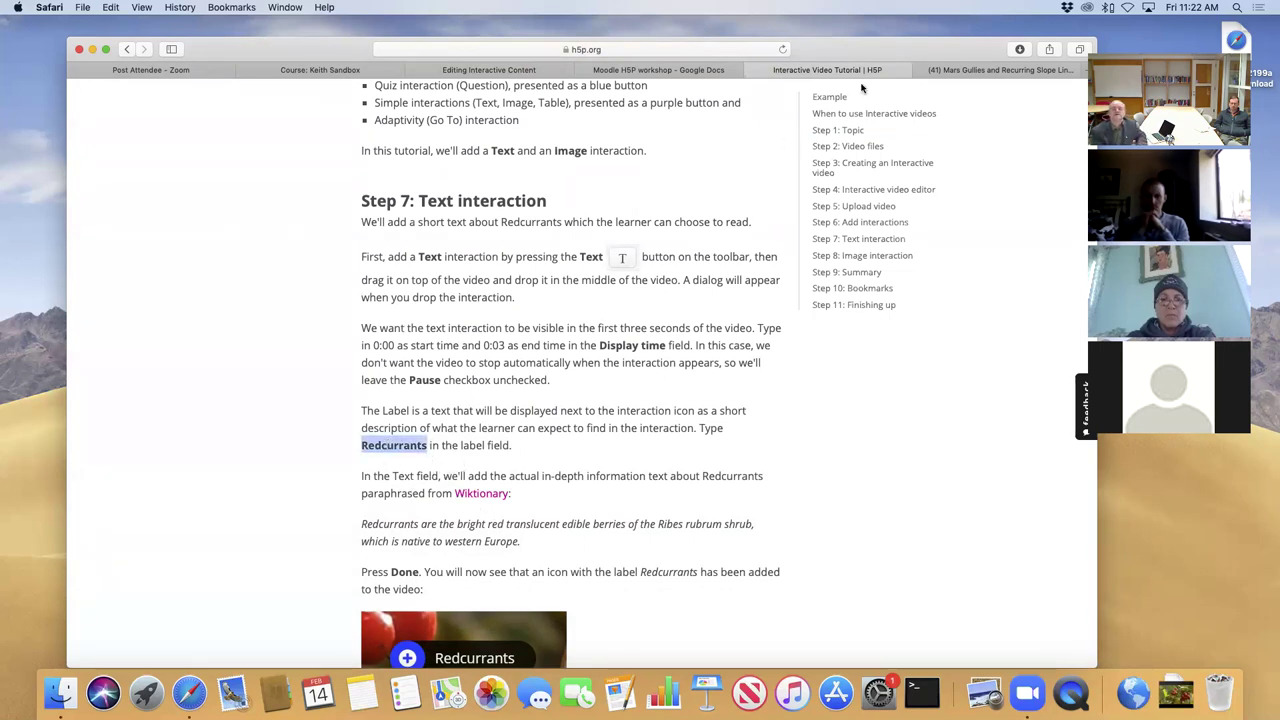
pyautogui.click(490, 70)
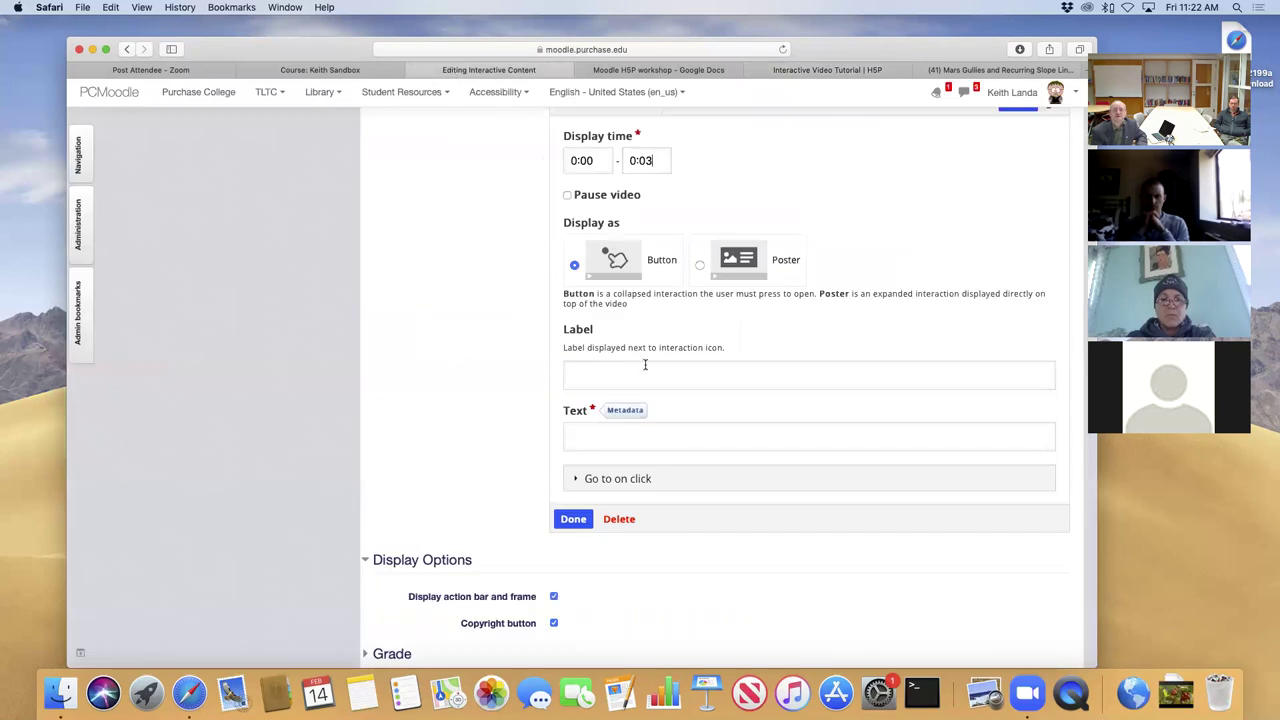
pyautogui.click(645, 365)
pyautogui.press('cmd+v')
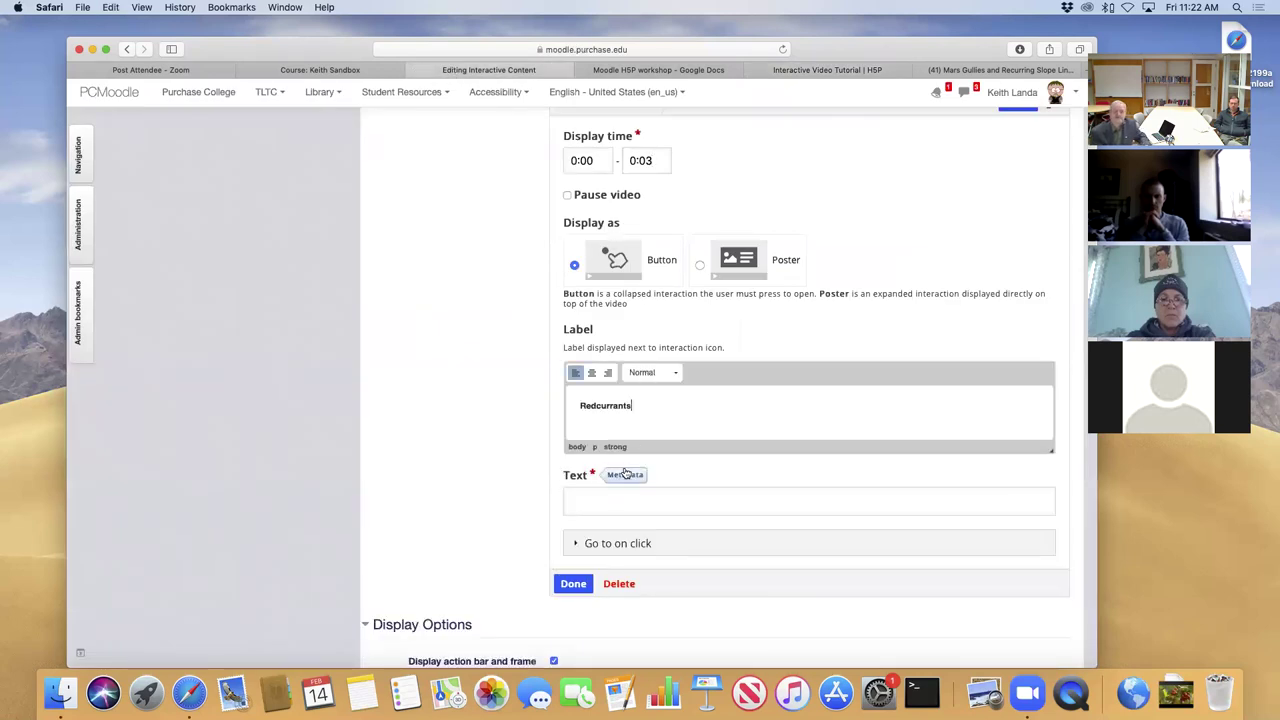
pyautogui.click(628, 497)
pyautogui.press('cmd+v')
pyautogui.scroll(-3, 496, 530)
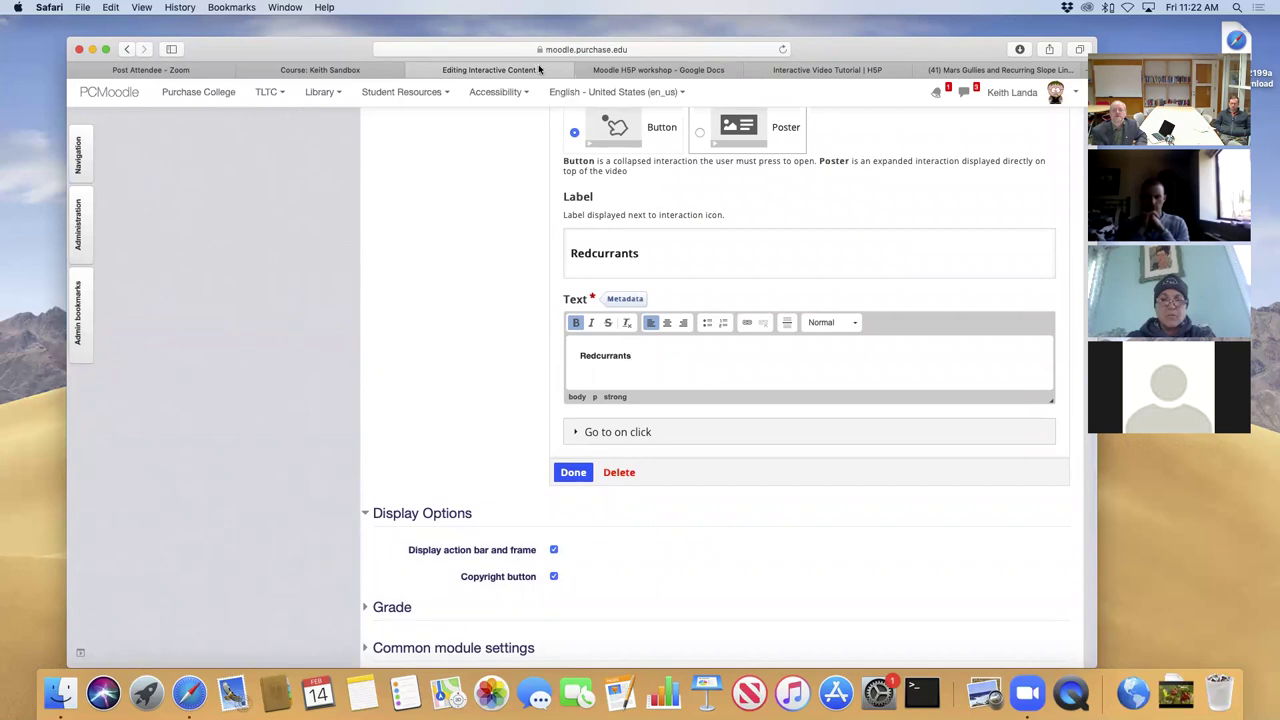
# Fill the interaction's Text field solely with the tutorial's description, from "Redcurrants are the bright red translucent edible berries" through "native to western Europe.".
pyautogui.click(810, 70)
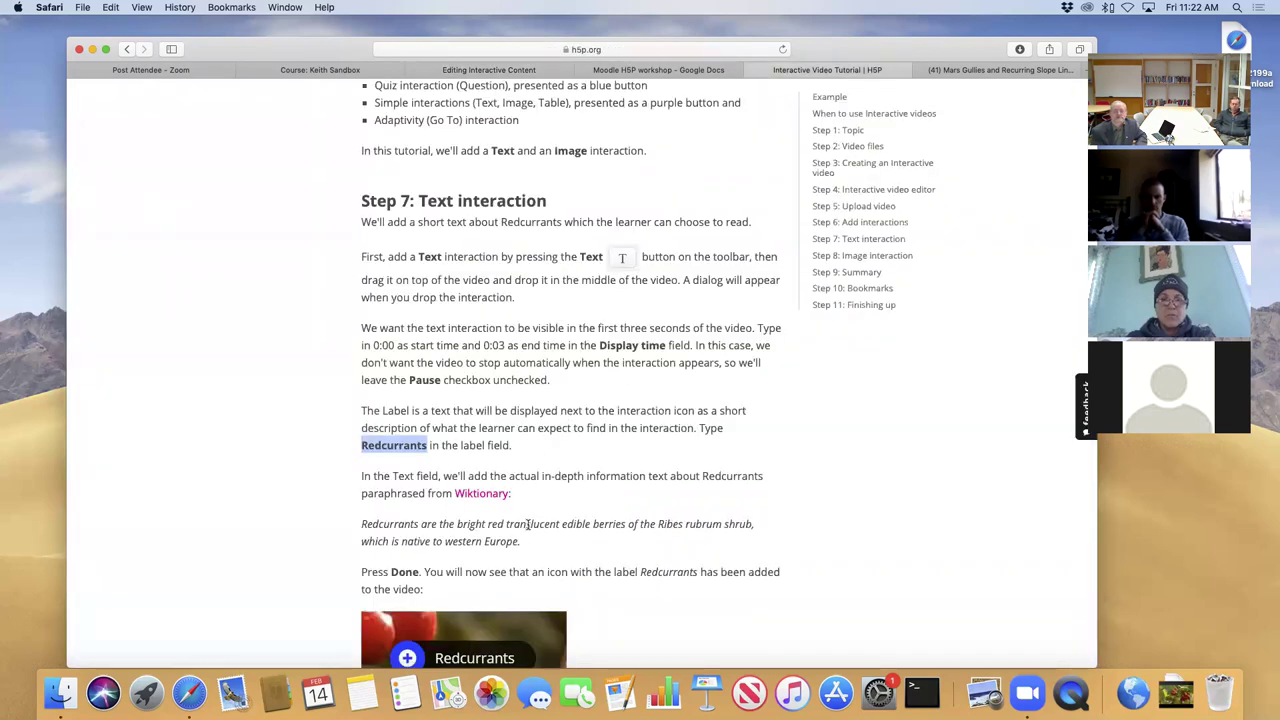
pyautogui.moveTo(363, 521); pyautogui.dragTo(530, 545)
pyautogui.press('super+c')
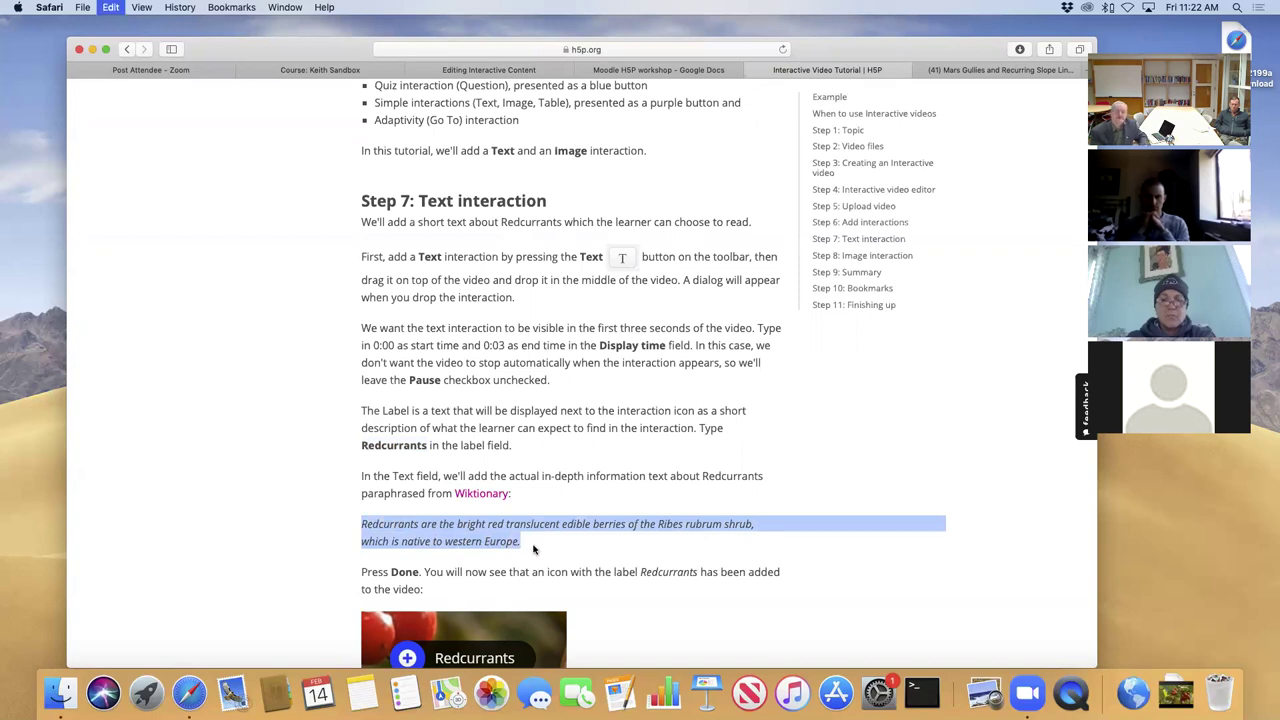
pyautogui.click(517, 79)
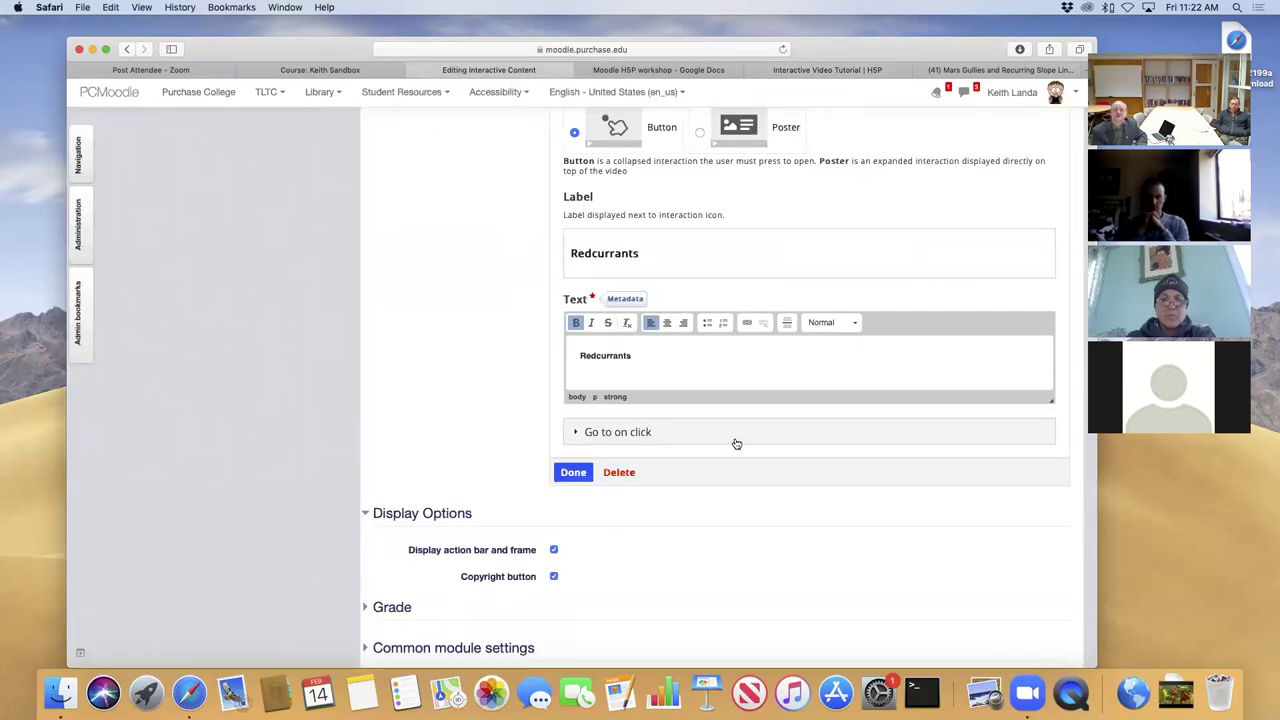
pyautogui.moveTo(668, 367); pyautogui.dragTo(570, 352)
pyautogui.press('super+v')
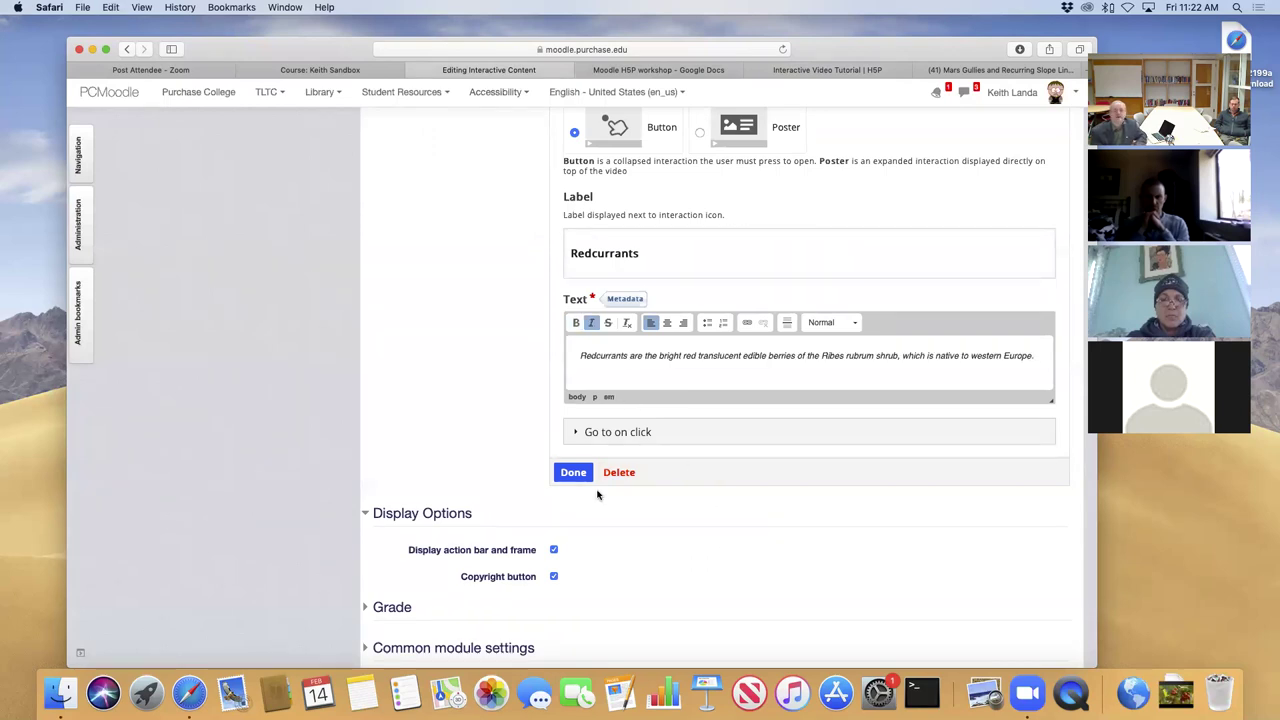
# Check the end of the tutorial's Step 7 and finish the Redcurrants text interaction, returning to the video editor.
pyautogui.click(785, 72)
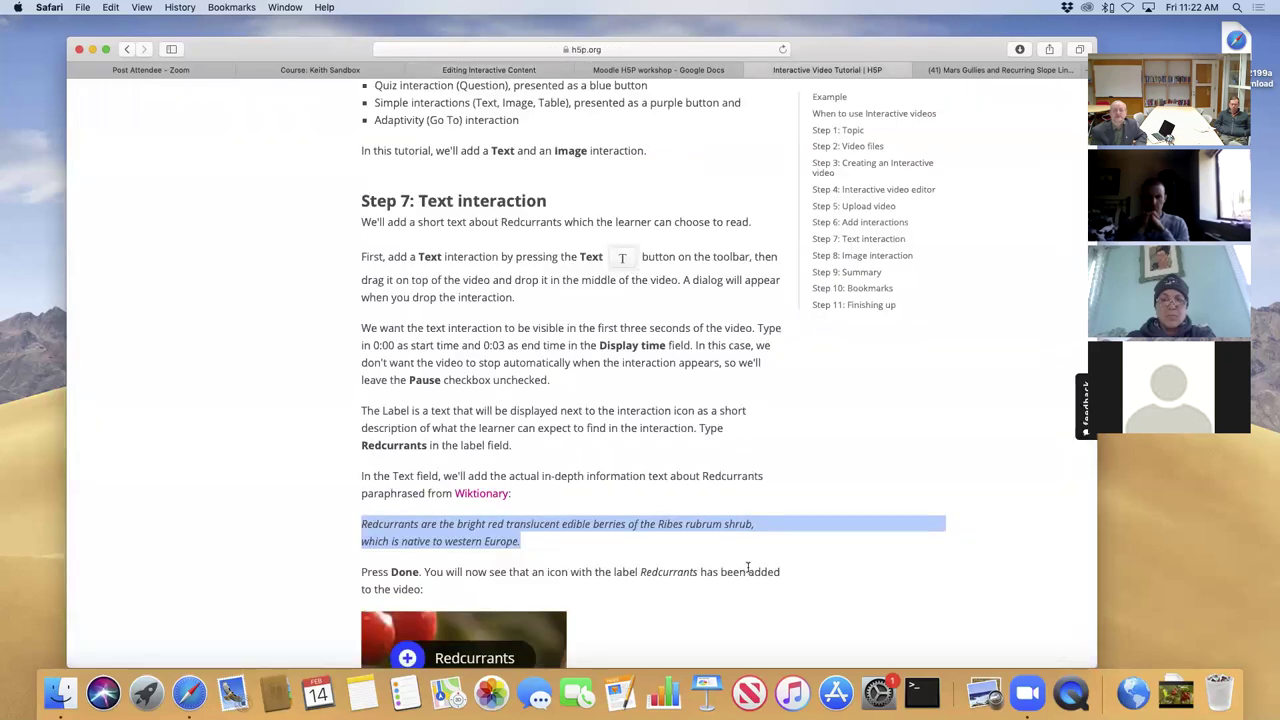
pyautogui.scroll(-3, 747, 568)
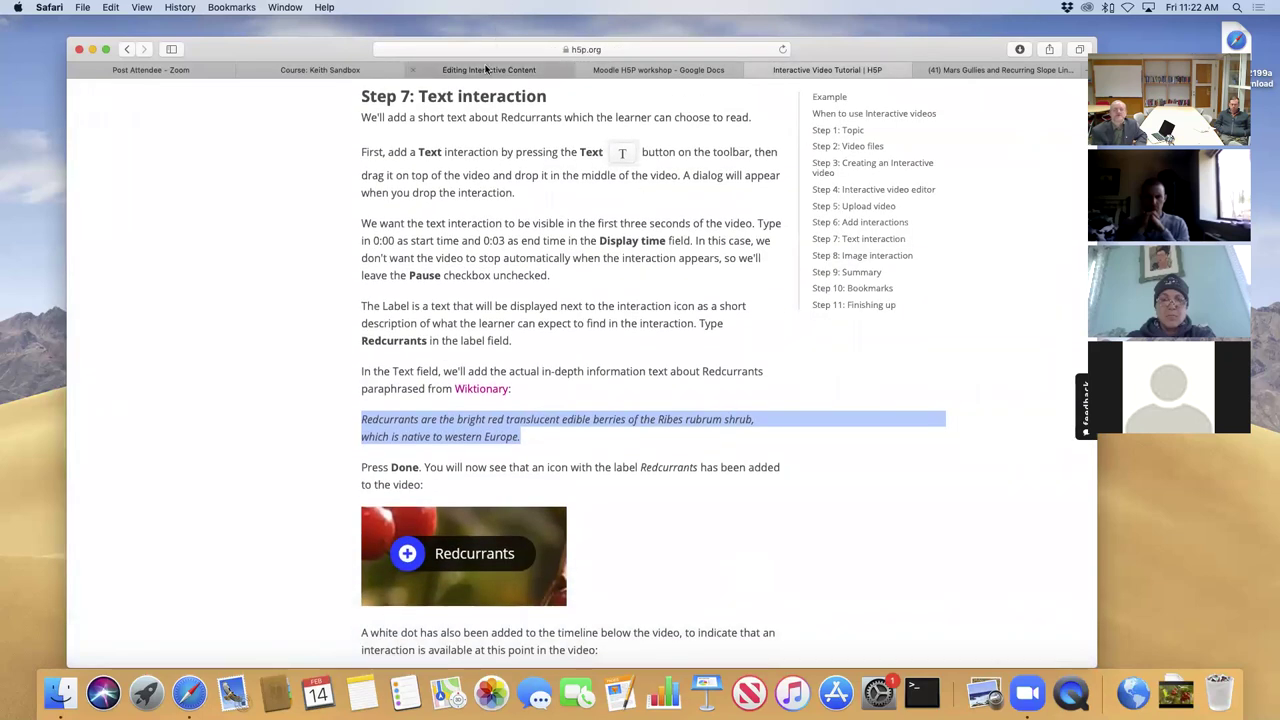
pyautogui.click(488, 68)
pyautogui.click(577, 471)
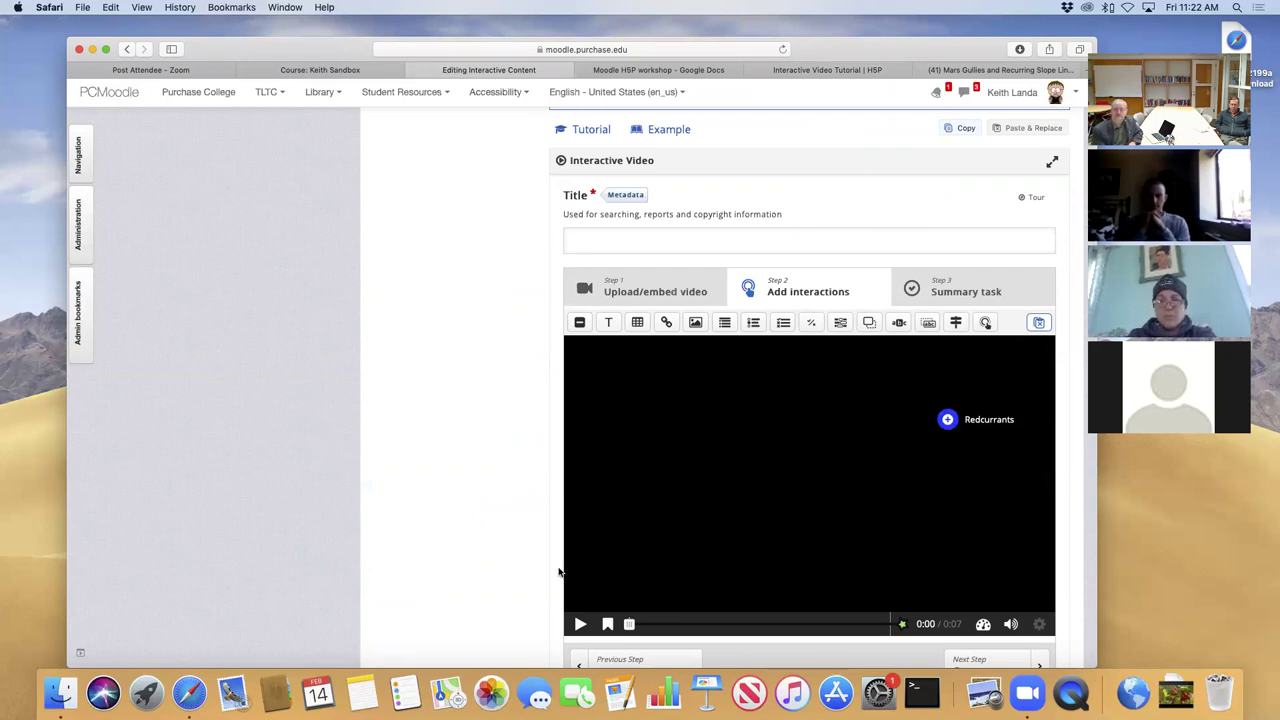
# Play the video to check when the Redcurrants interaction shows, selecting its button on the way.
pyautogui.click(579, 625)
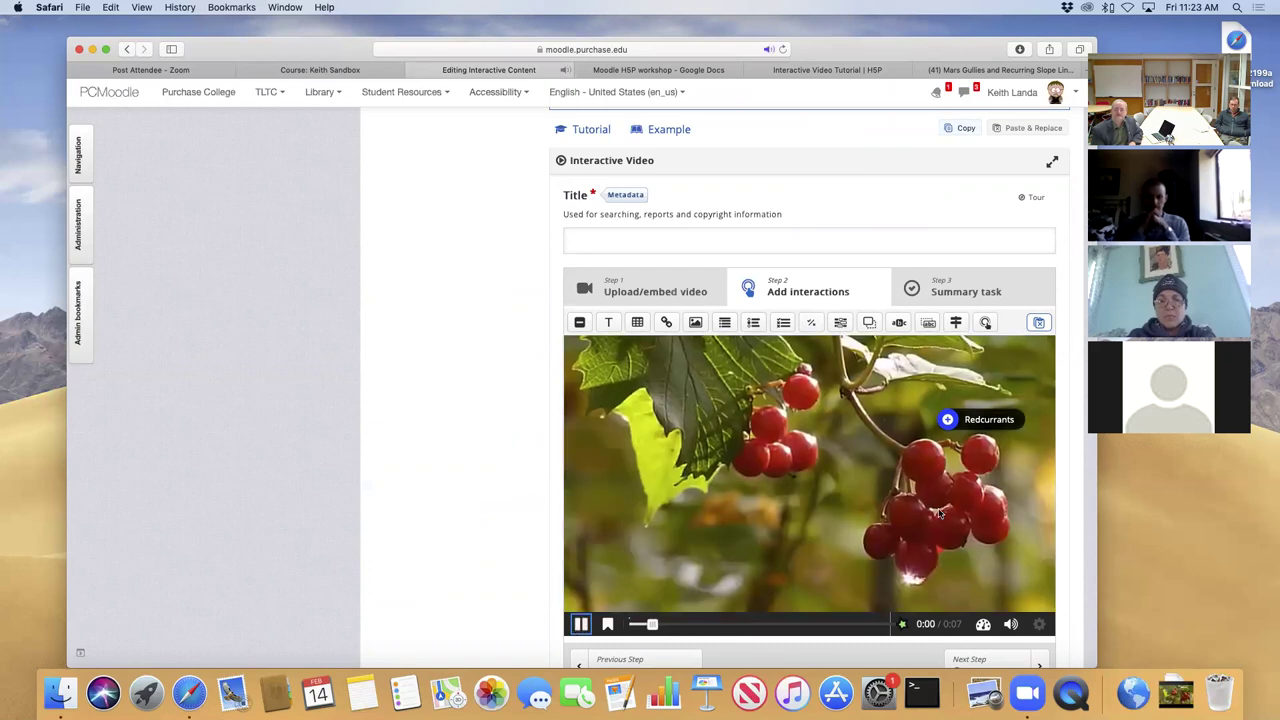
pyautogui.click(1003, 421)
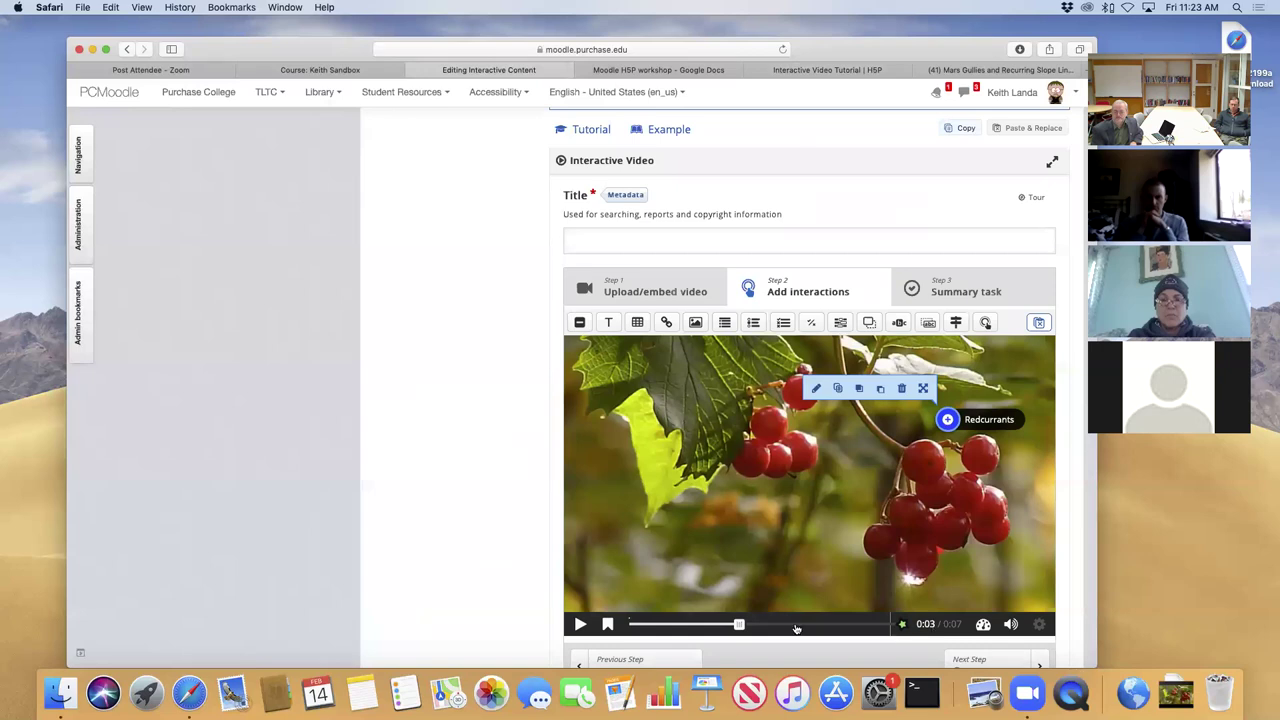
pyautogui.click(579, 624)
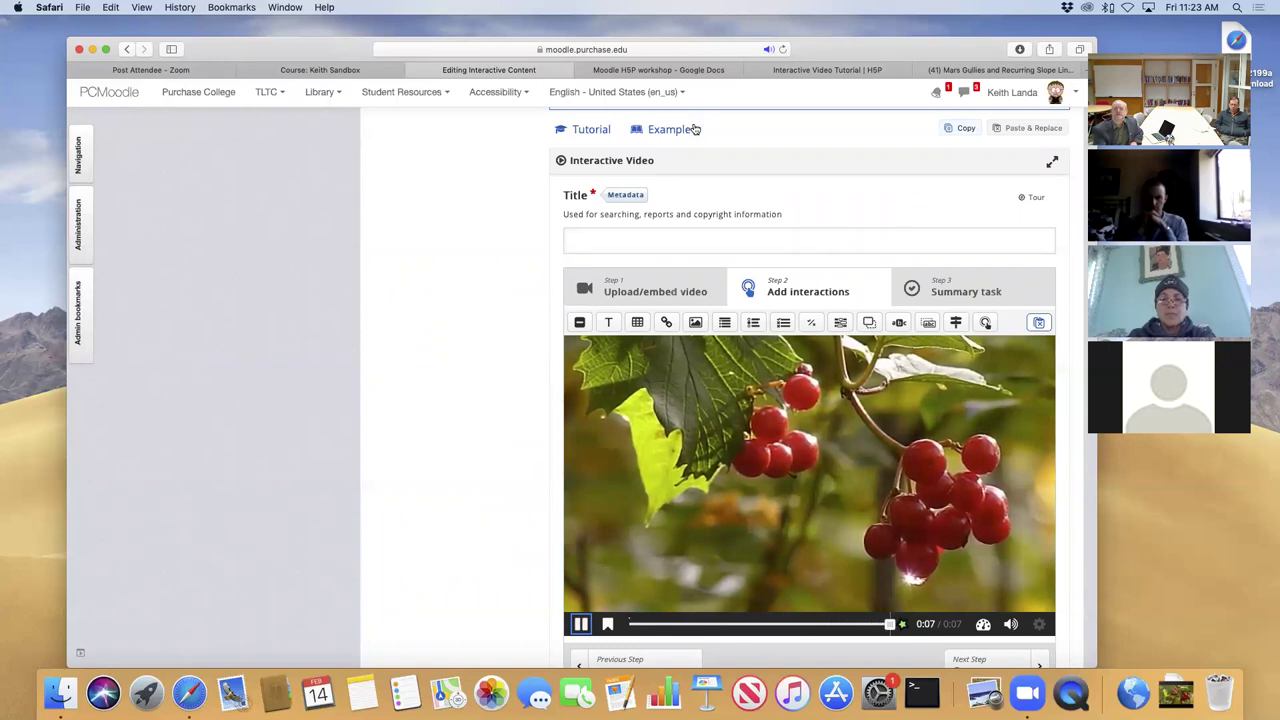
# Download the Blackcurrant image link from the tutorial's Step 8 to the Desktop as File-Black_currant_(cassis).jpg.
pyautogui.click(803, 70)
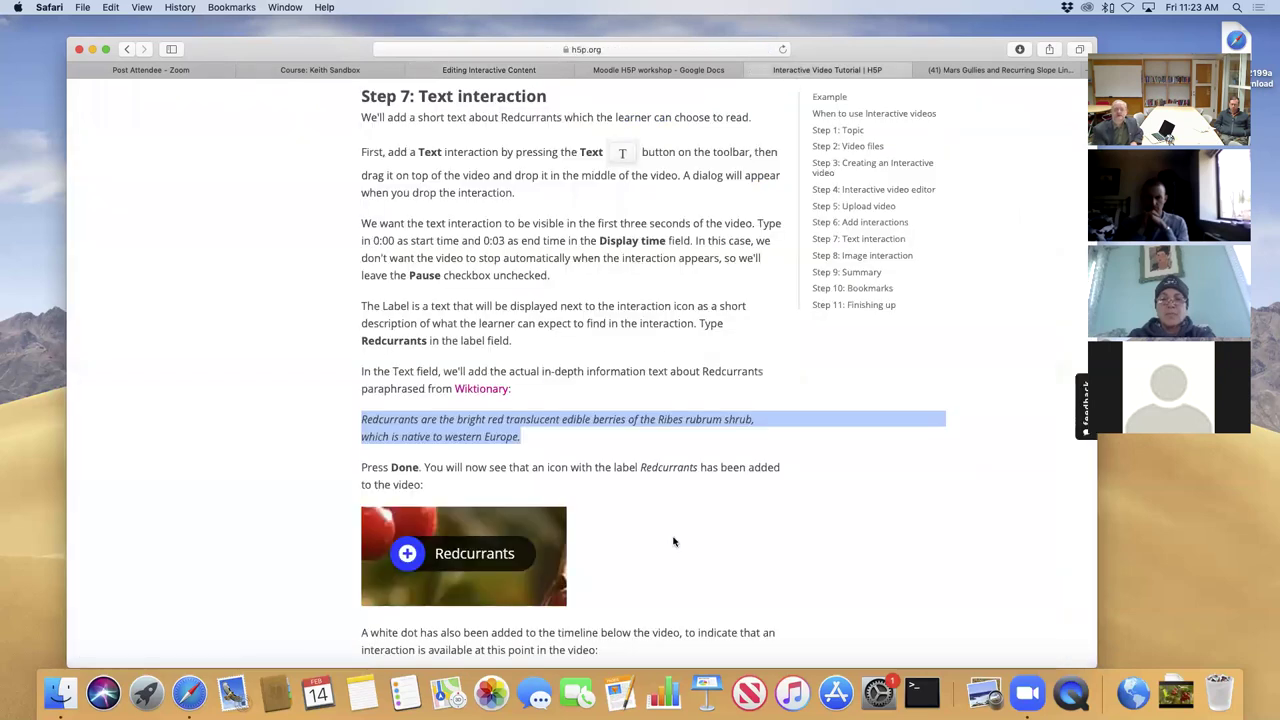
pyautogui.scroll(-10, 673, 541)
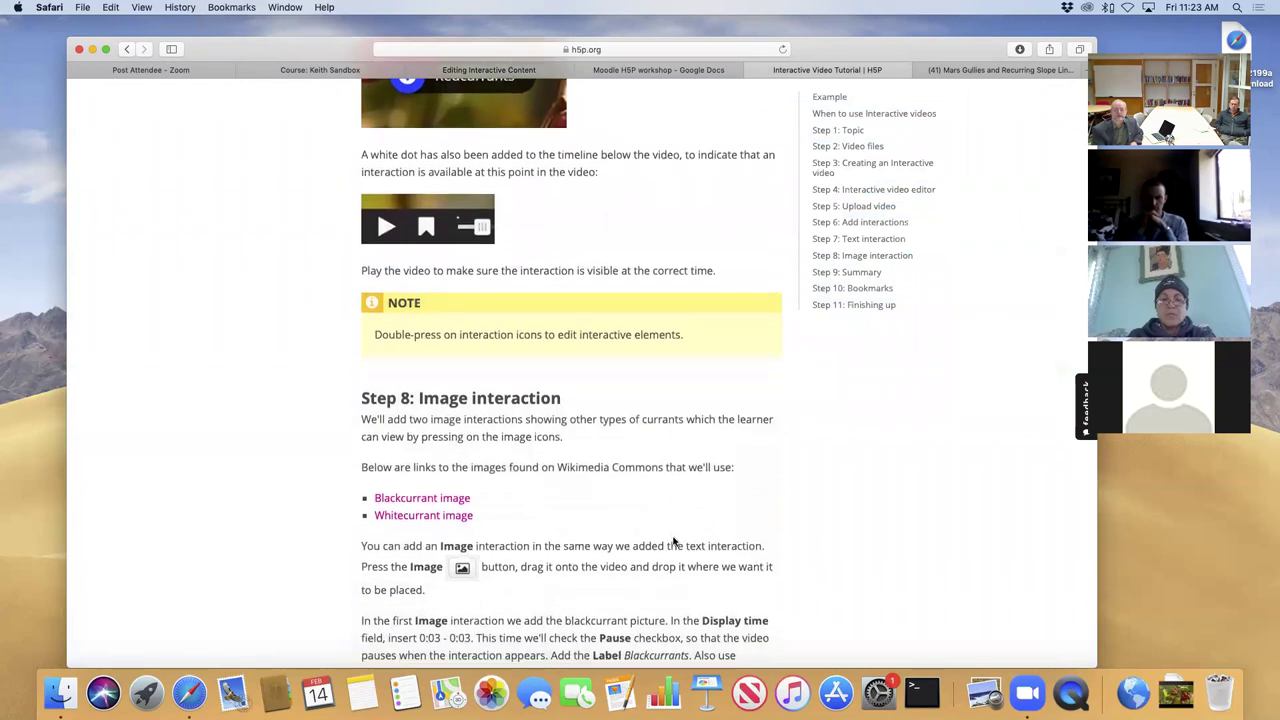
pyautogui.scroll(-2, 673, 541)
pyautogui.click(450, 405)
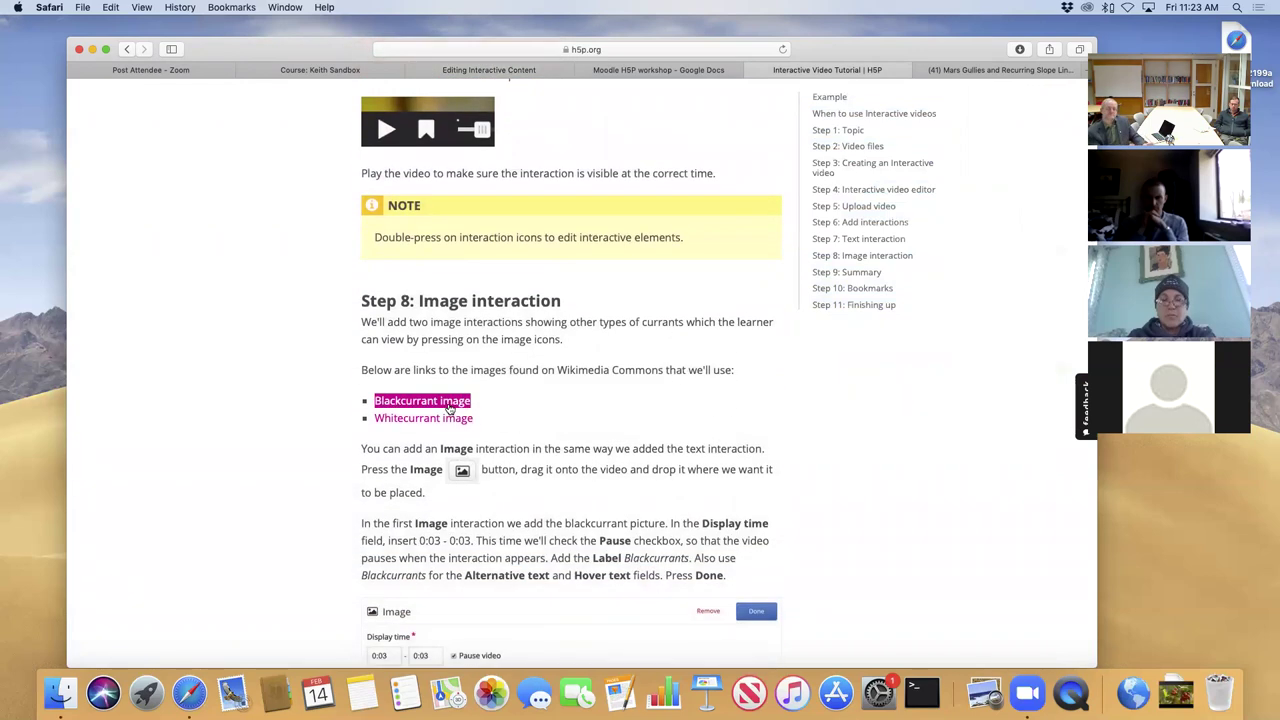
pyautogui.rightClick(447, 405)
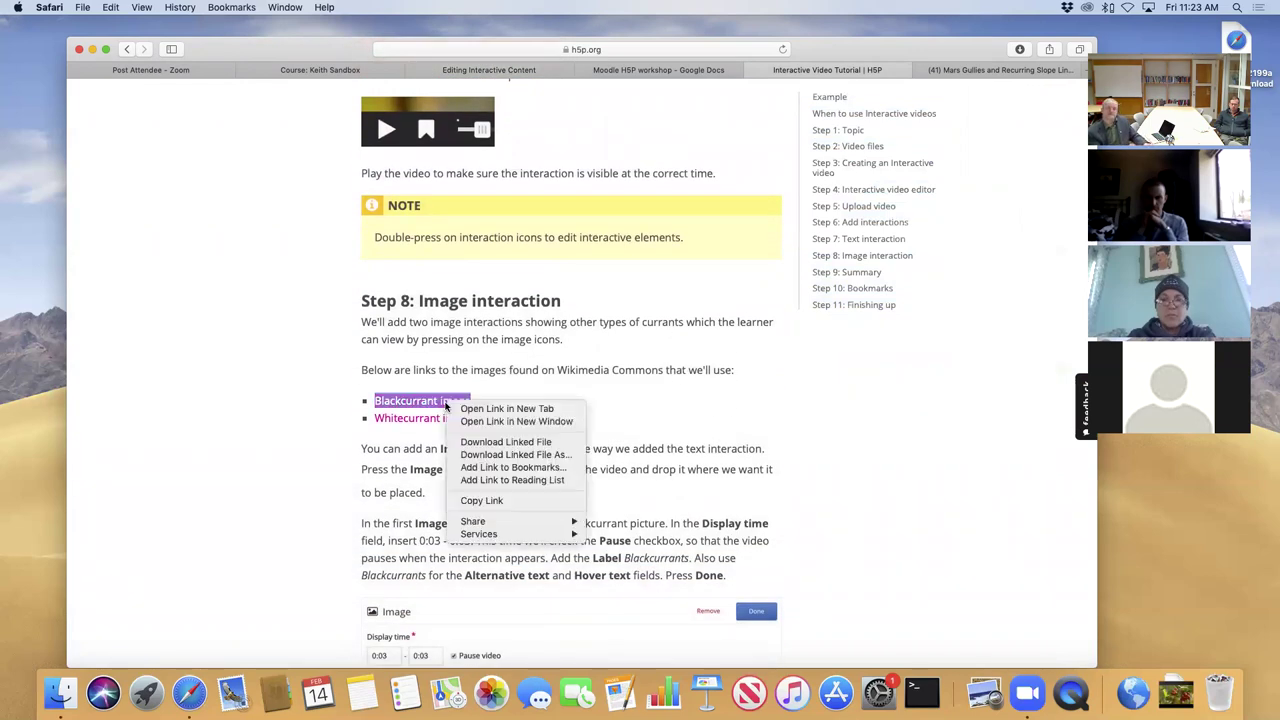
pyautogui.click(523, 456)
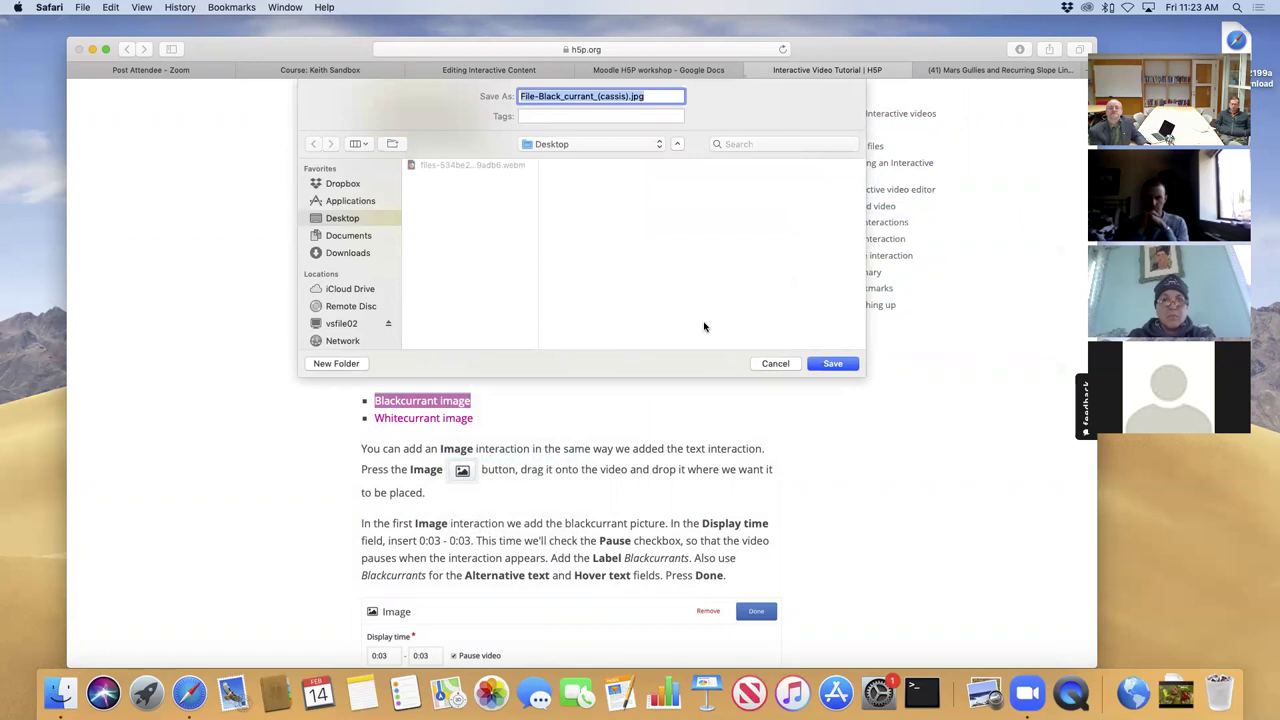
pyautogui.click(826, 363)
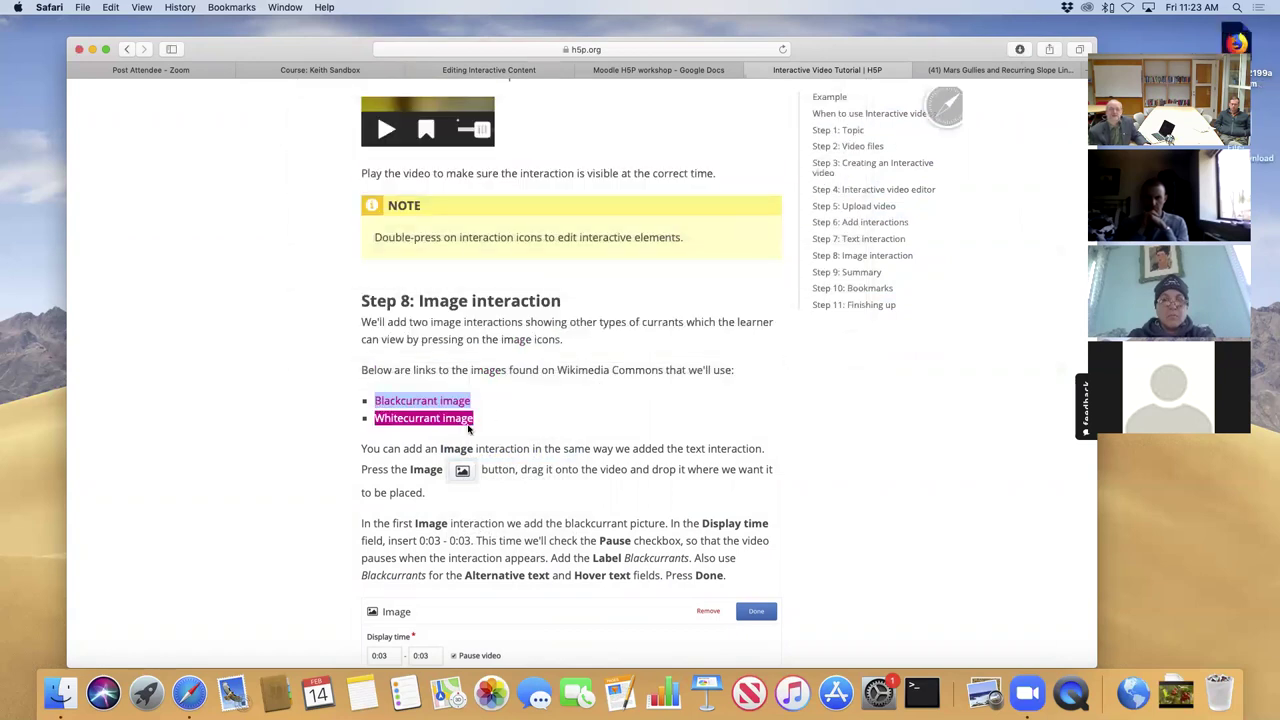
# Download the Whitecurrant image link from the tutorial to the Desktop as File-White_currant.jpg.
pyautogui.rightClick(451, 427)
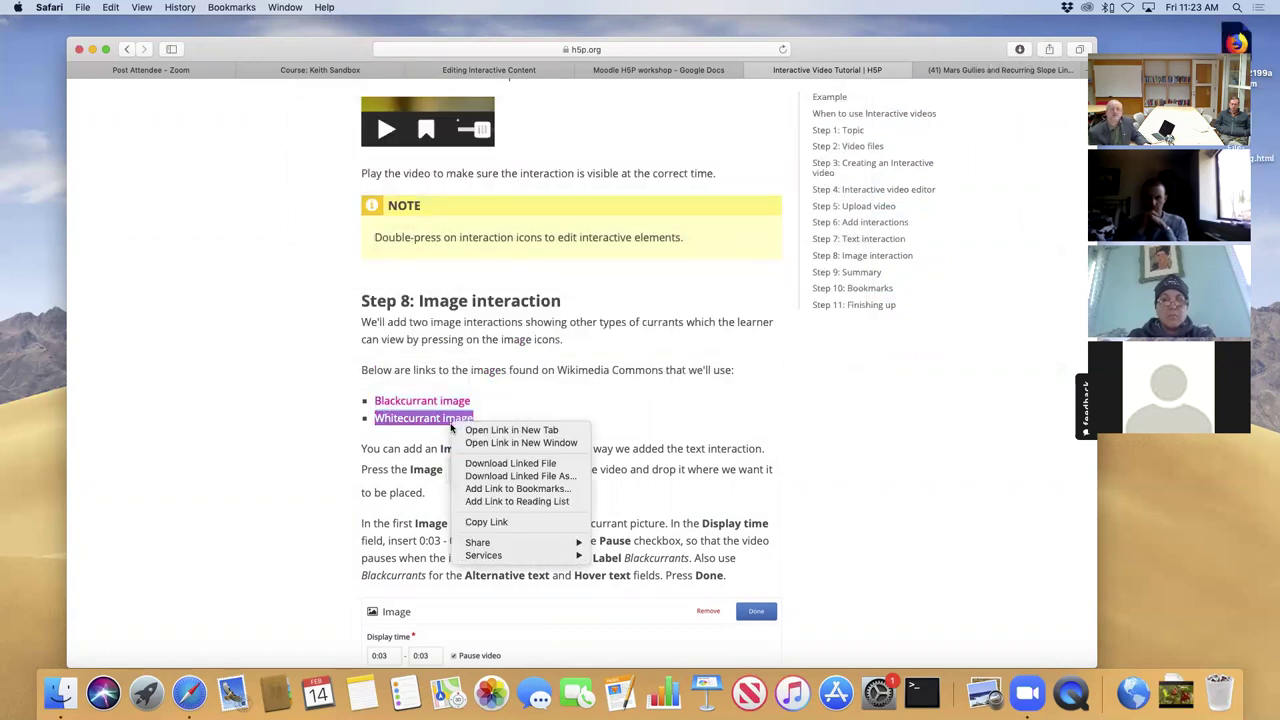
pyautogui.click(527, 476)
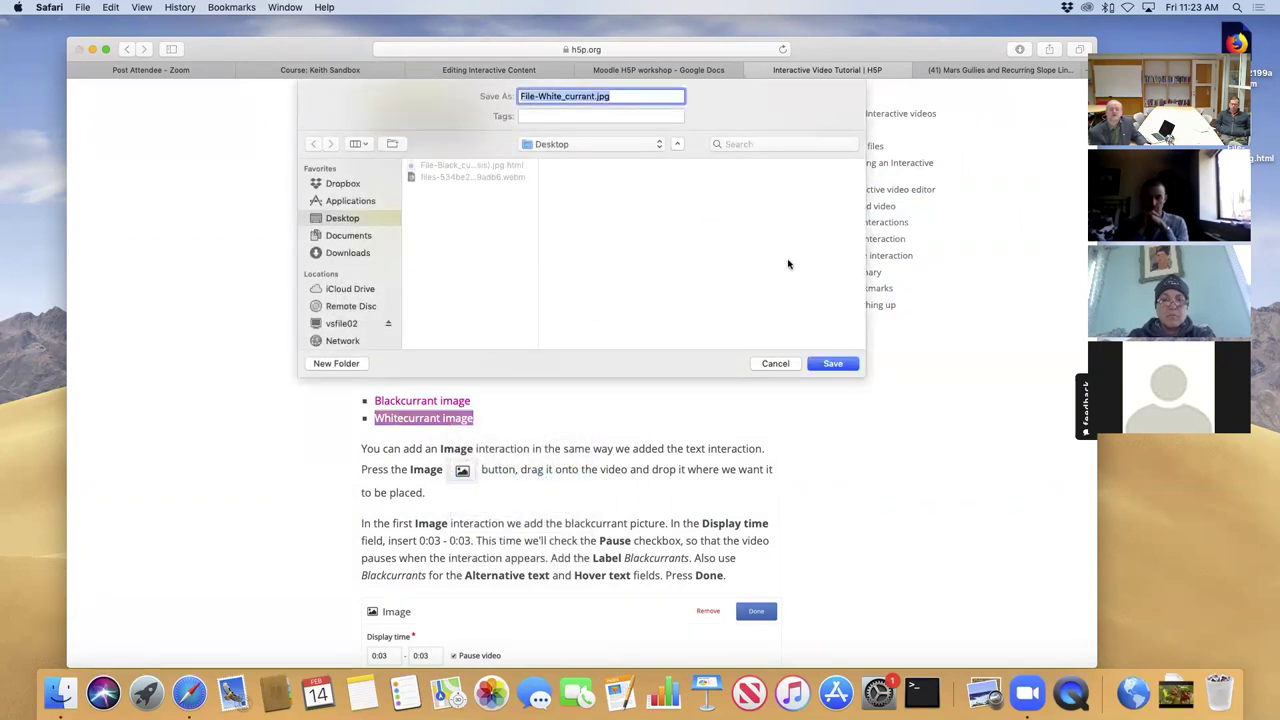
pyautogui.click(832, 364)
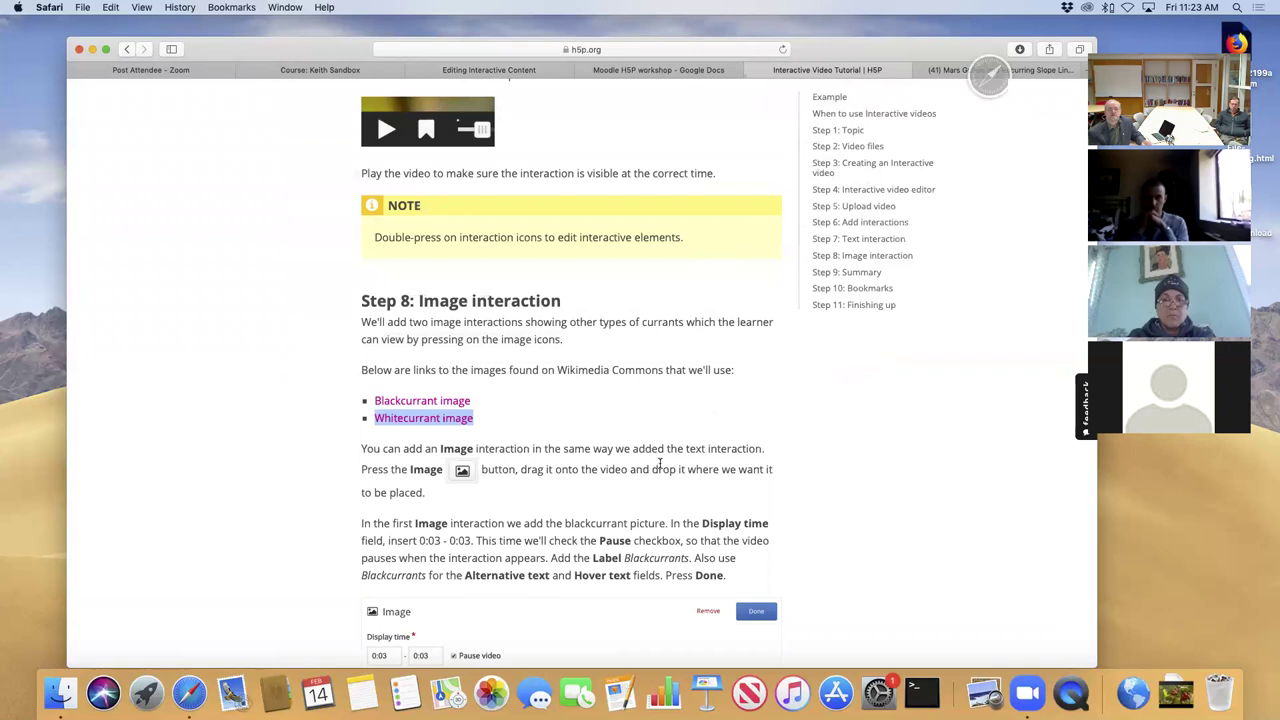
# Place an Image interaction on the left part of the video in the Moodle editor and display it as a button.
pyautogui.scroll(-5, 660, 465)
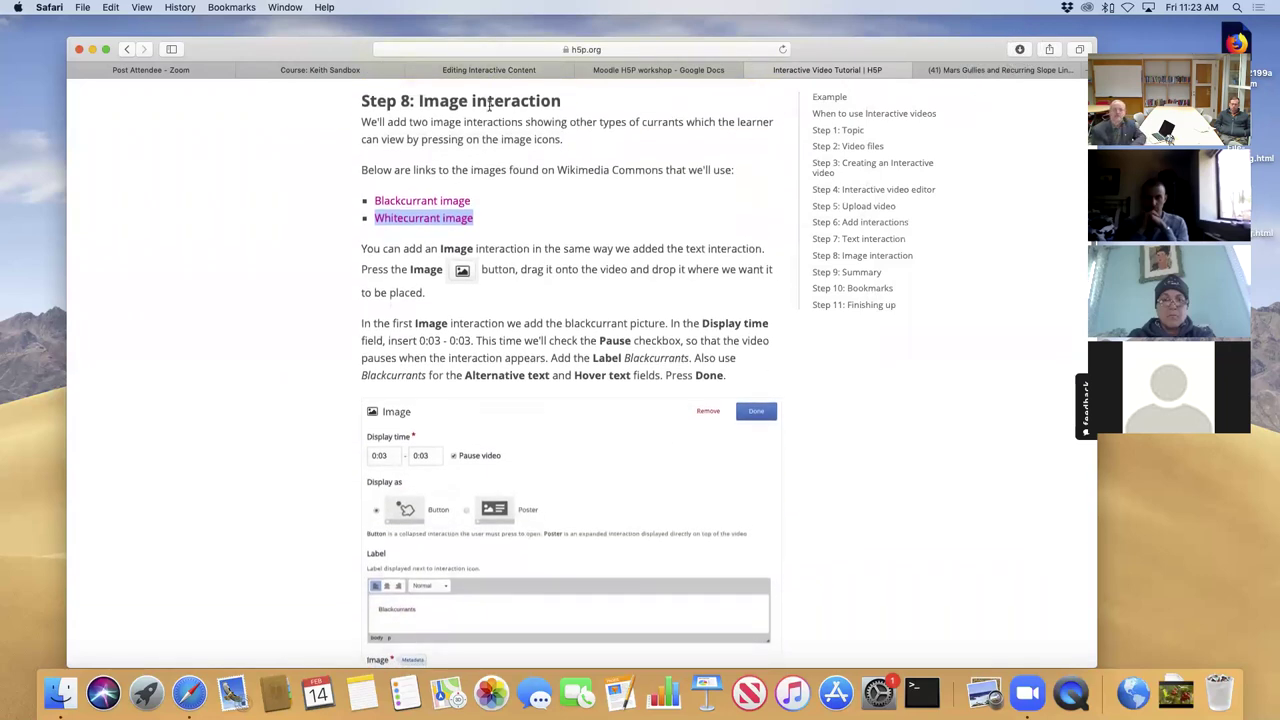
pyautogui.click(487, 72)
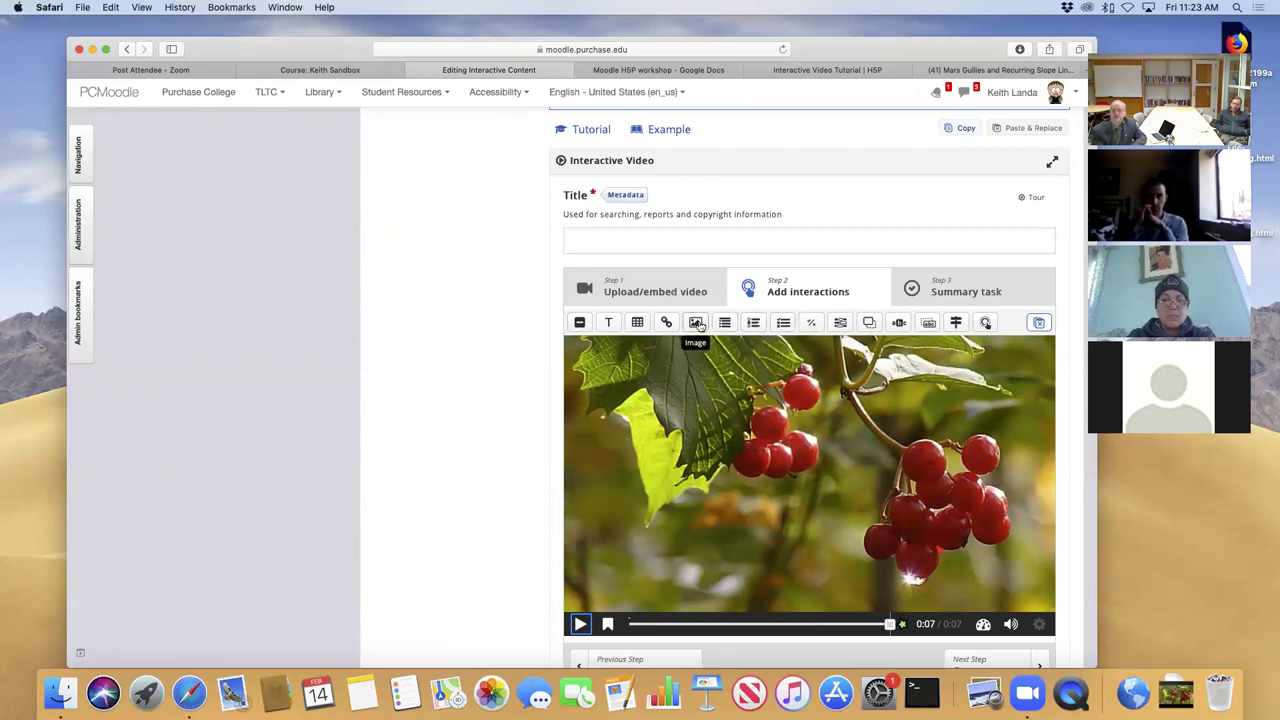
pyautogui.moveTo(697, 325); pyautogui.dragTo(619, 457)
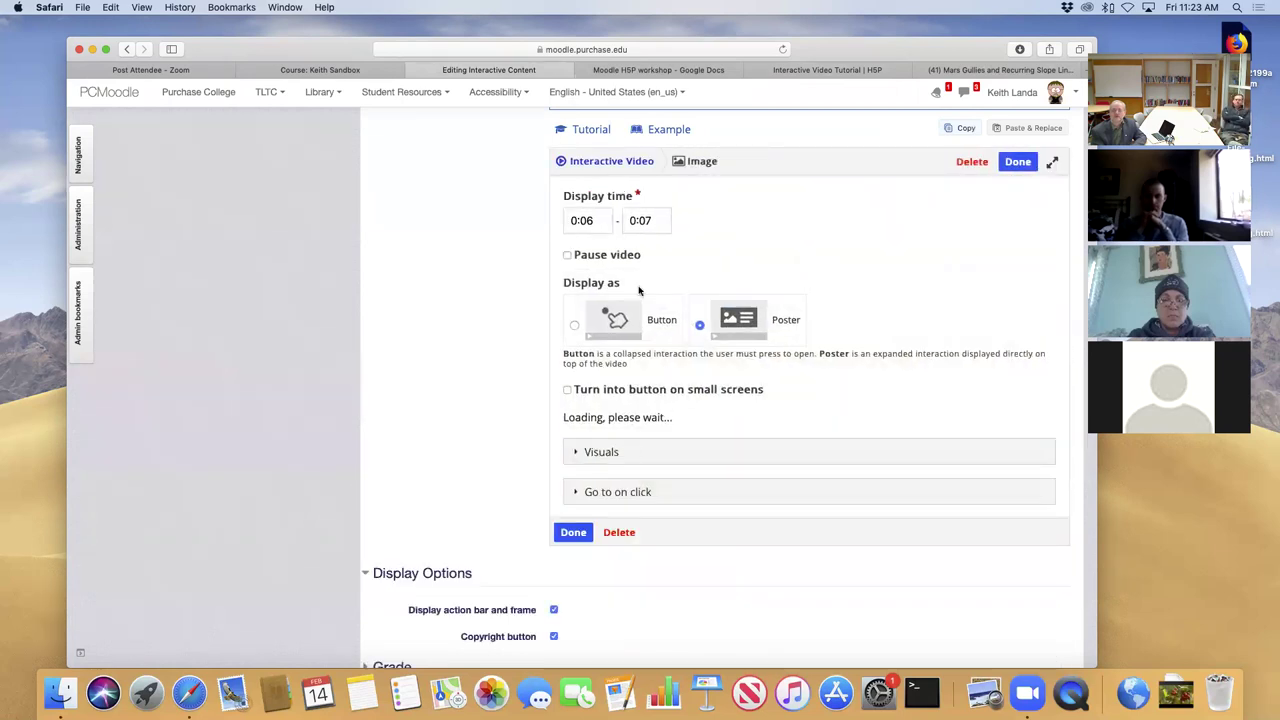
pyautogui.click(576, 326)
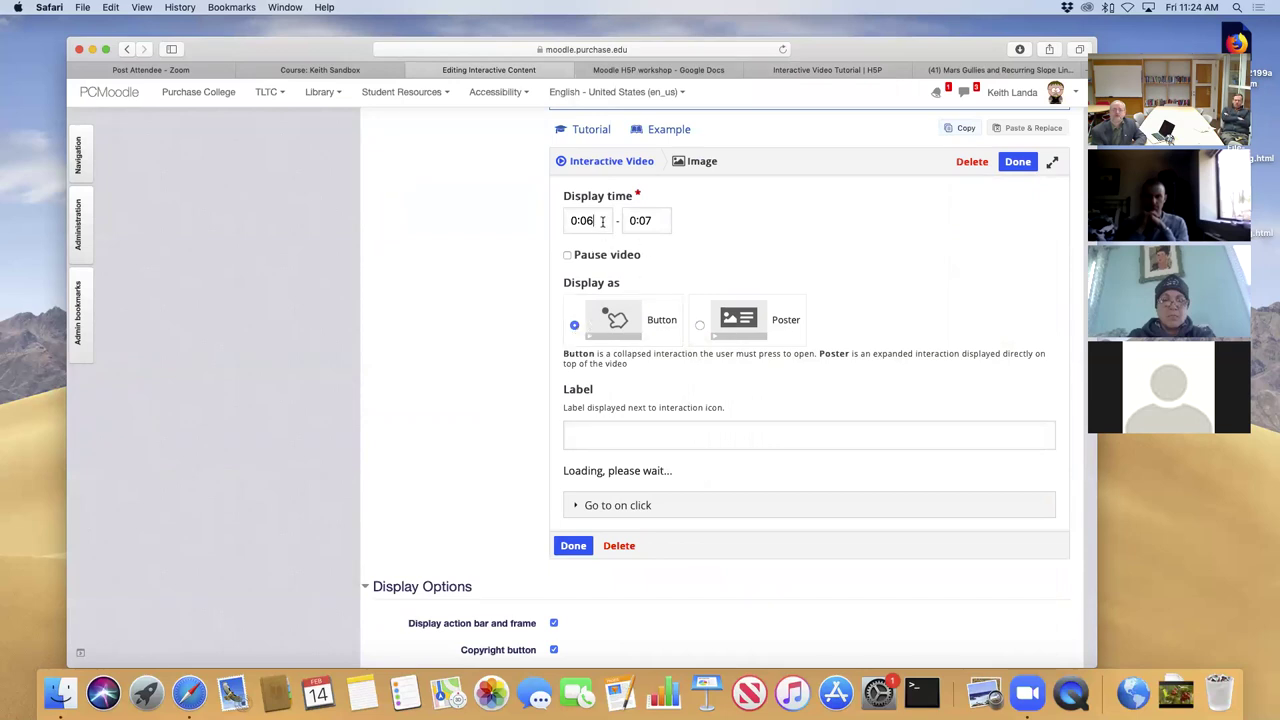
# Check the tutorial's display time, set the image interaction to 0:03 - 0:03, and make it pause the video.
pyautogui.click(819, 67)
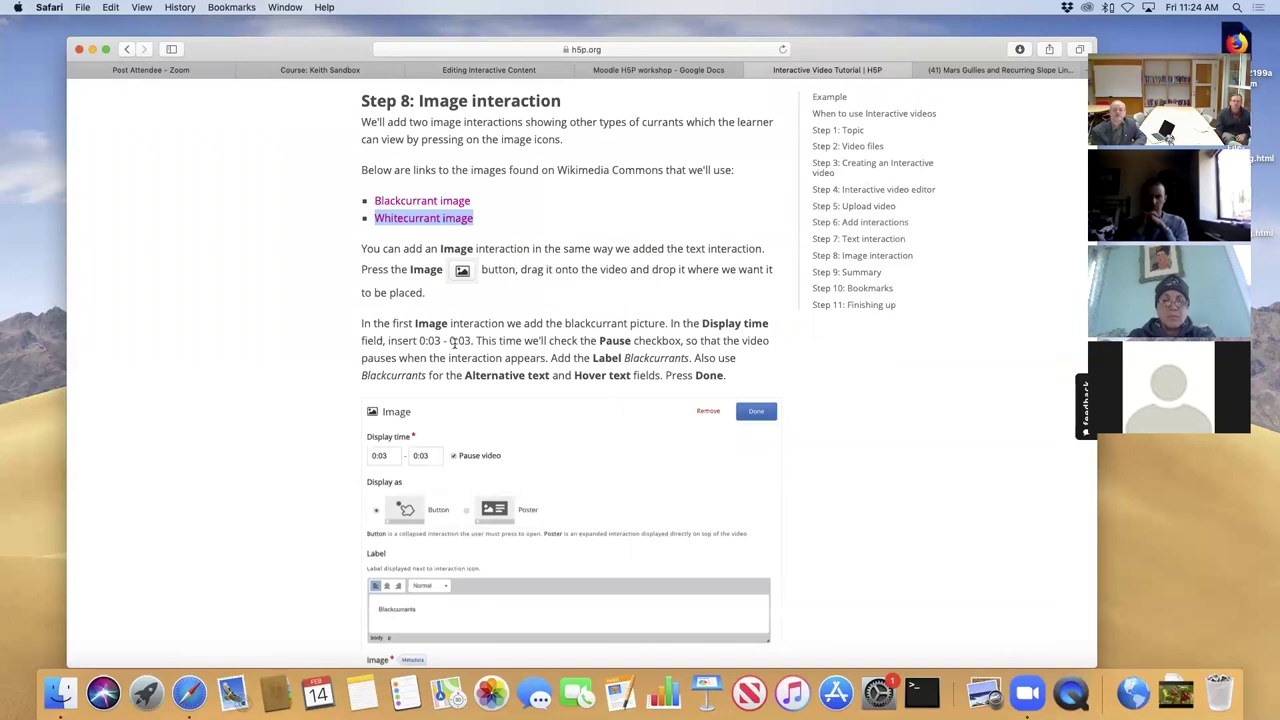
pyautogui.click(489, 70)
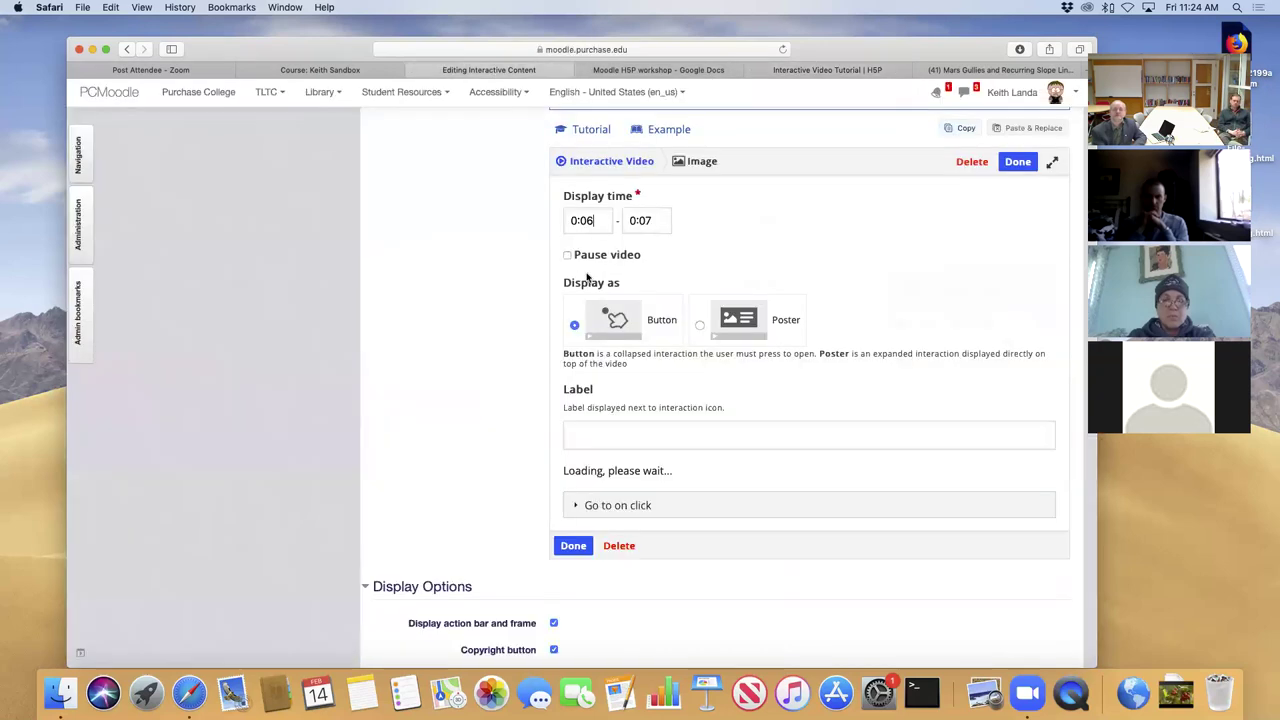
pyautogui.press('BackSpace')
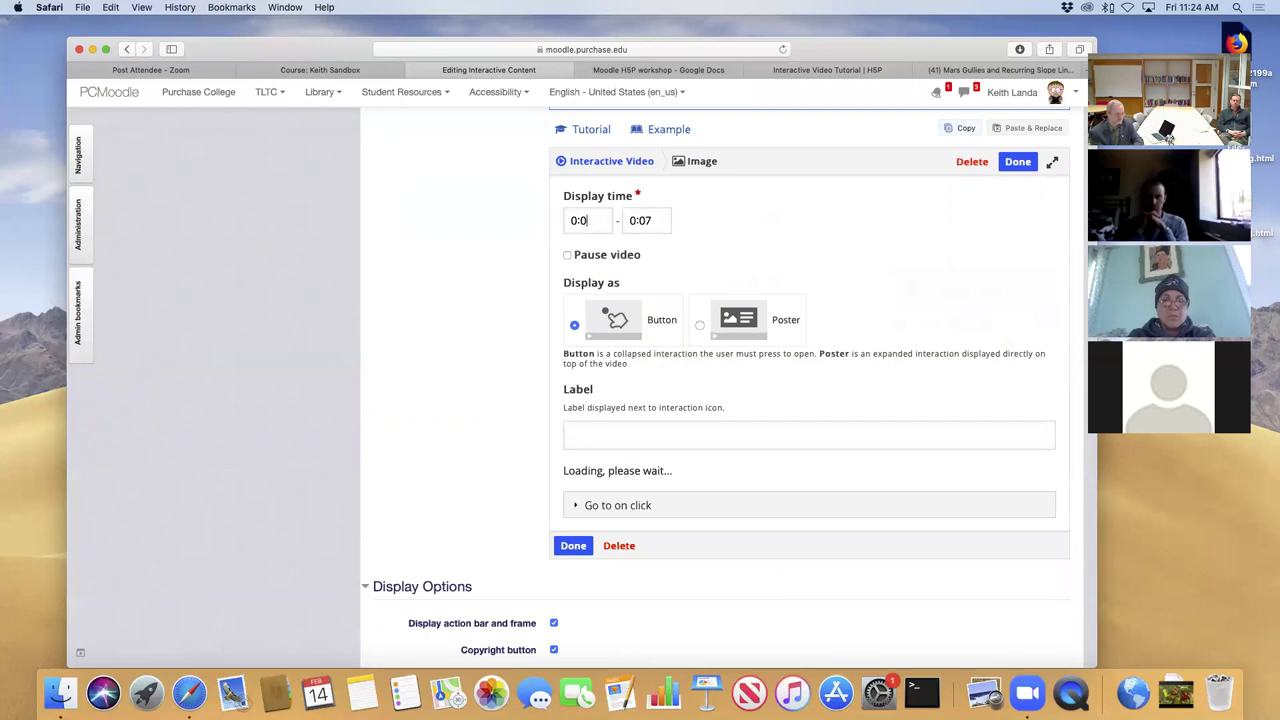
pyautogui.write('3')
pyautogui.click(567, 256)
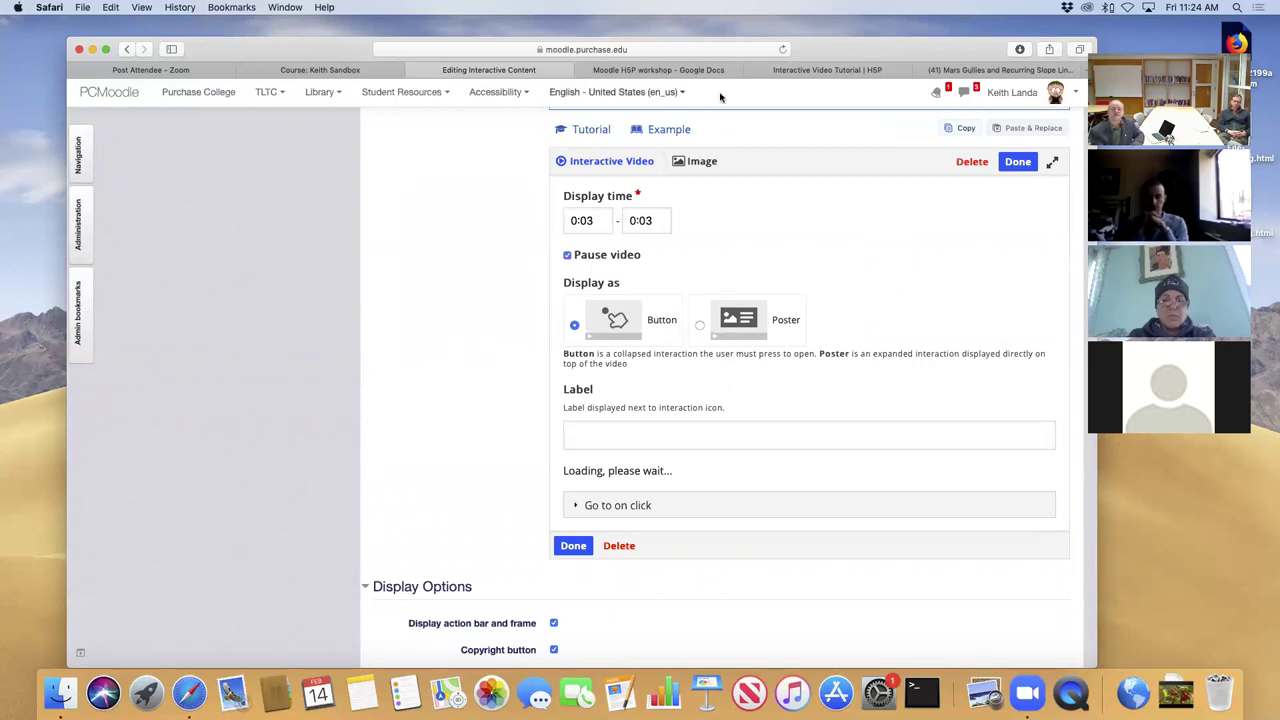
# Copy "Blackcurrants" from the tutorial's Step 8 into the image interaction's Label field and finish the interaction.
pyautogui.click(810, 72)
pyautogui.scroll(-5, 723, 502)
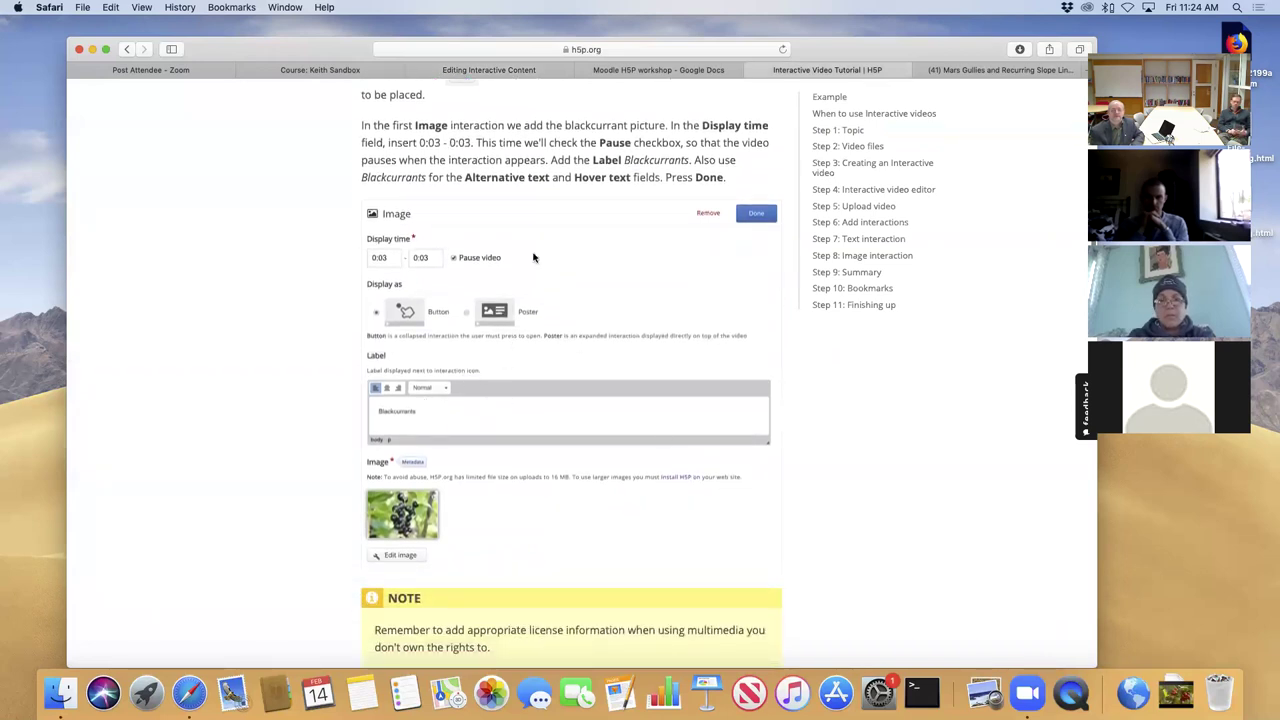
pyautogui.doubleClick(392, 177)
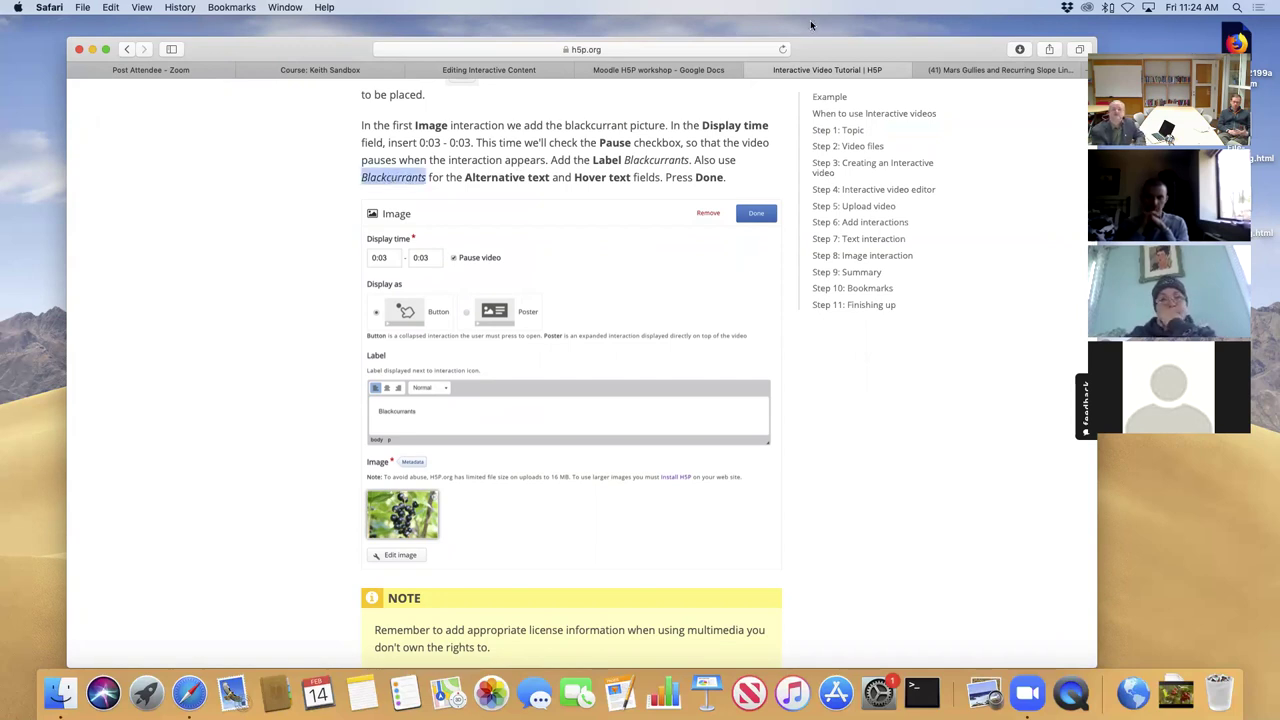
pyautogui.click(484, 68)
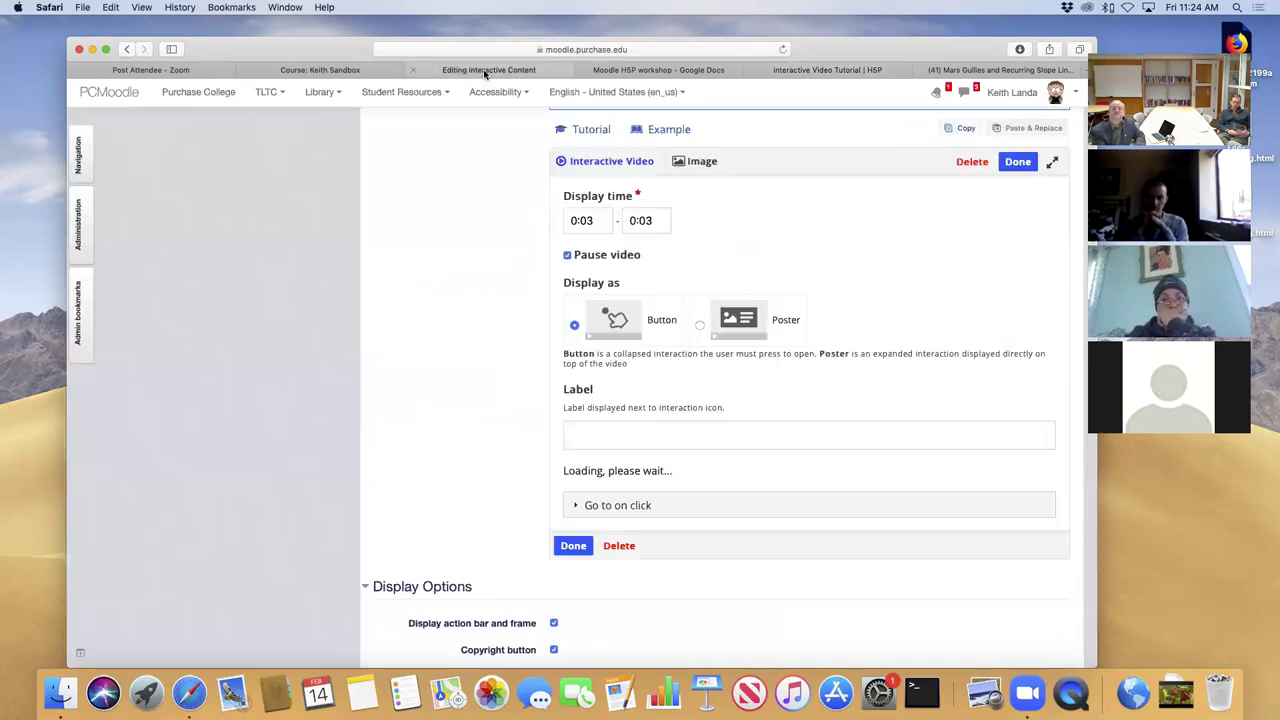
pyautogui.click(661, 431)
pyautogui.press('super+v')
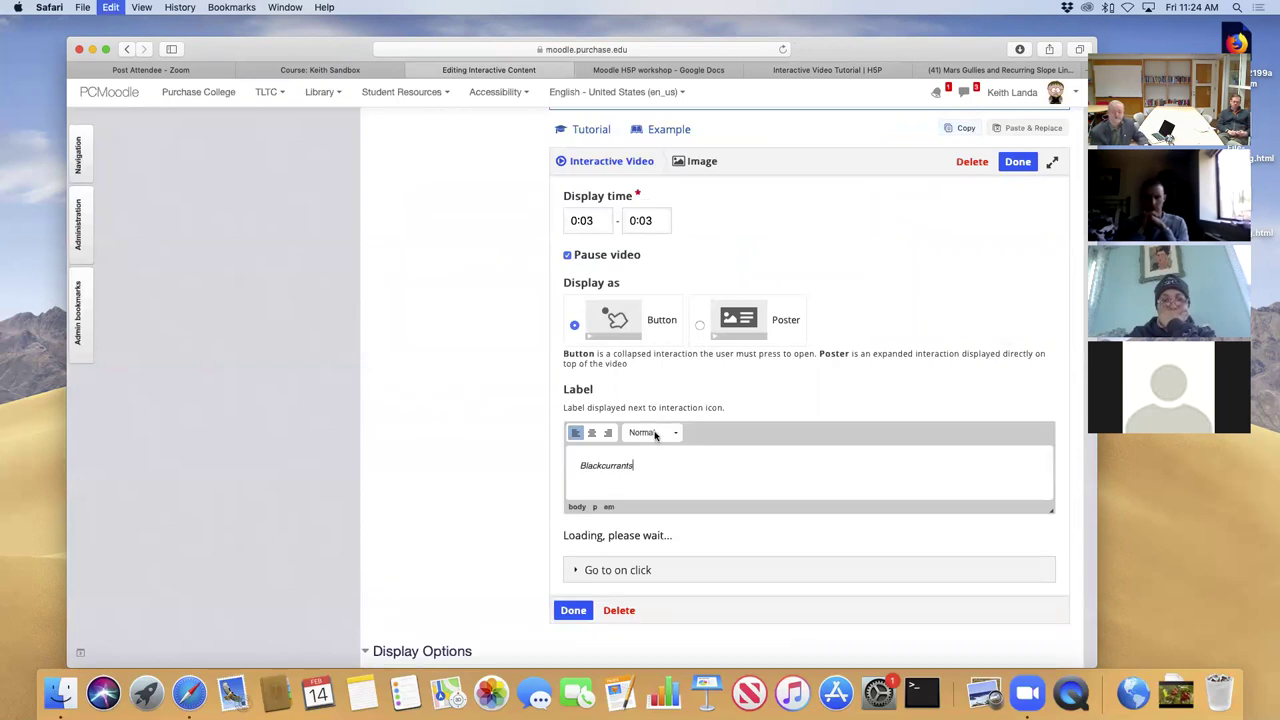
pyautogui.click(573, 610)
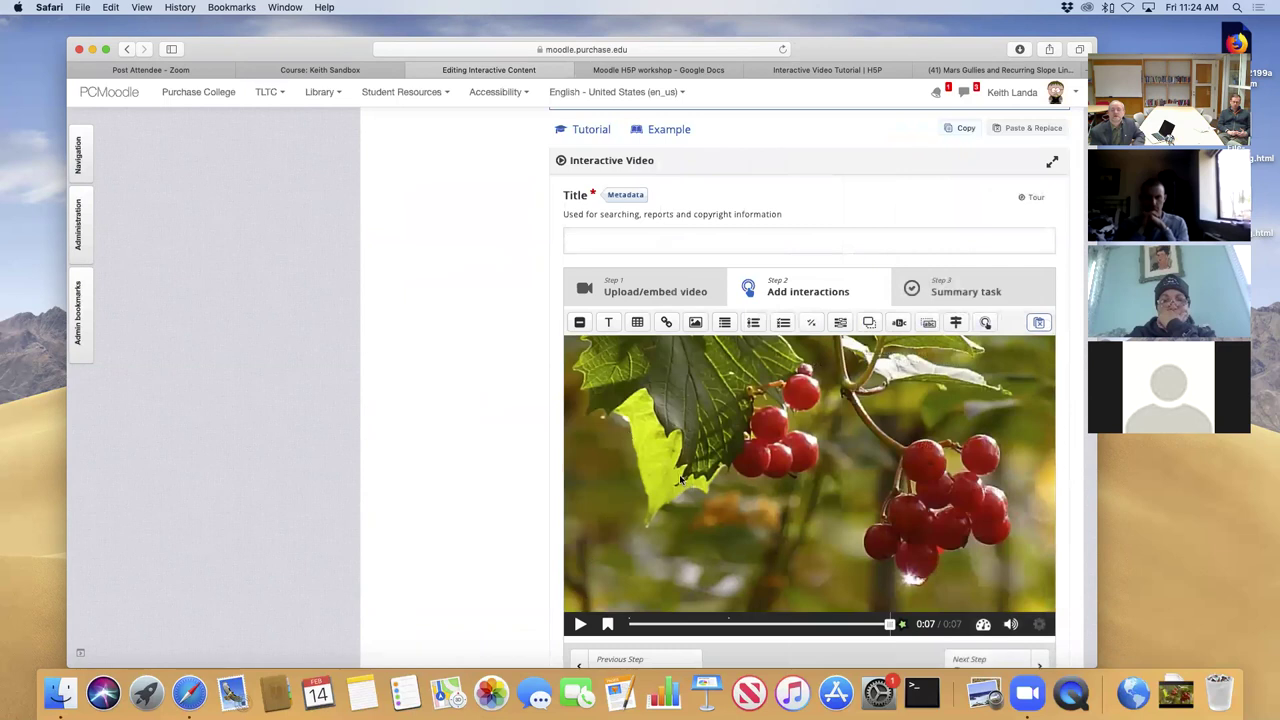
# Play the video from just before 0:03 to check how the Blackcurrants interaction behaves.
pyautogui.click(710, 624)
pyautogui.click(579, 624)
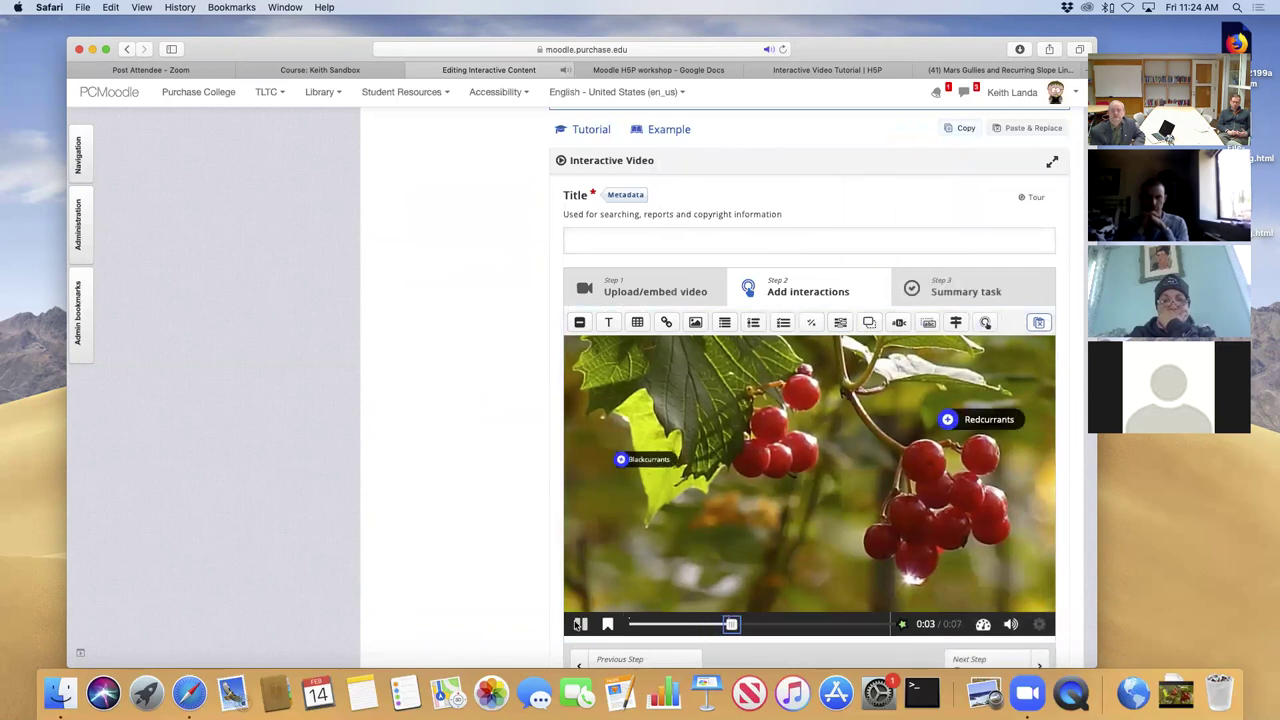
pyautogui.click(579, 624)
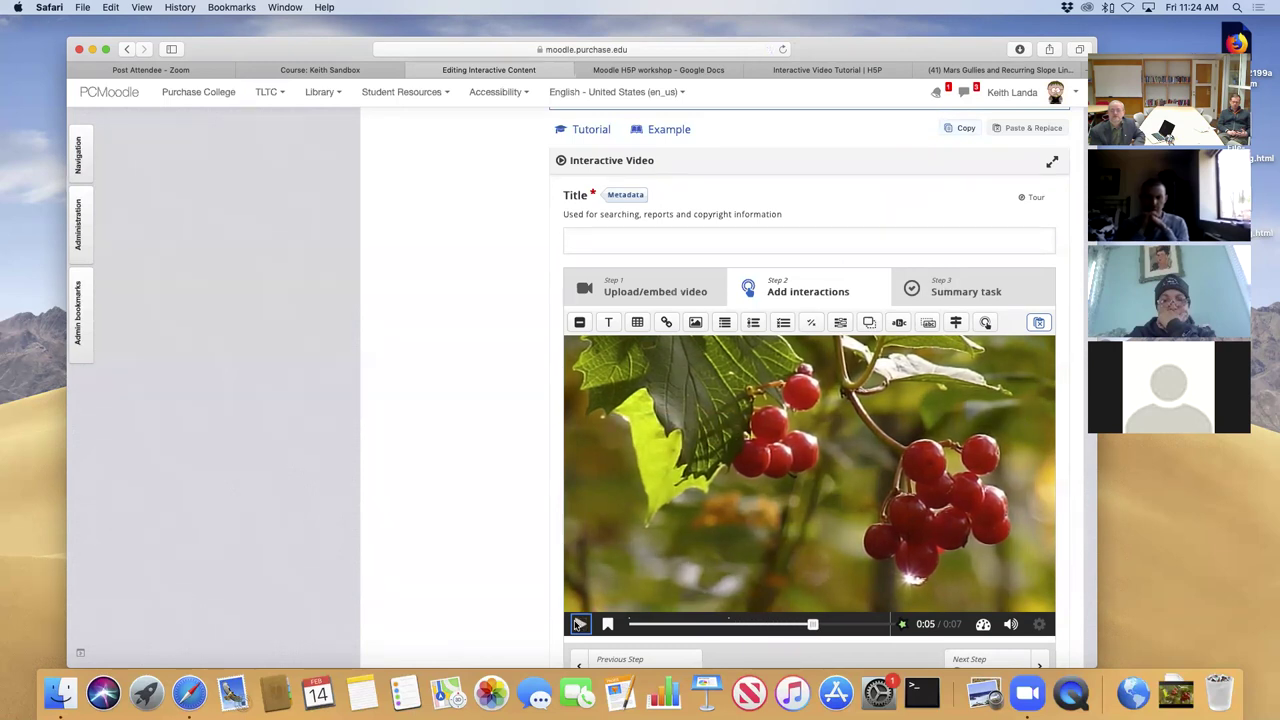
pyautogui.click(579, 624)
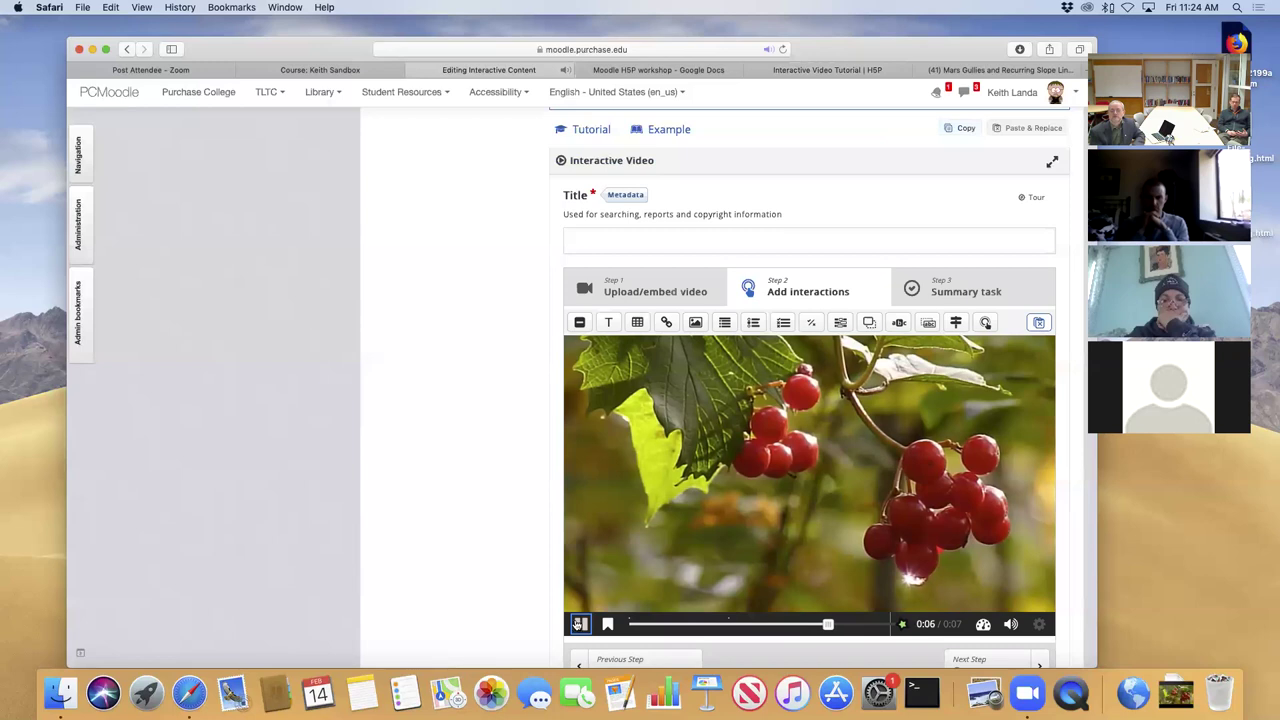
# Move the Blackcurrants interaction directly below Redcurrants on the video, and review its settings without changing them.
pyautogui.click(675, 624)
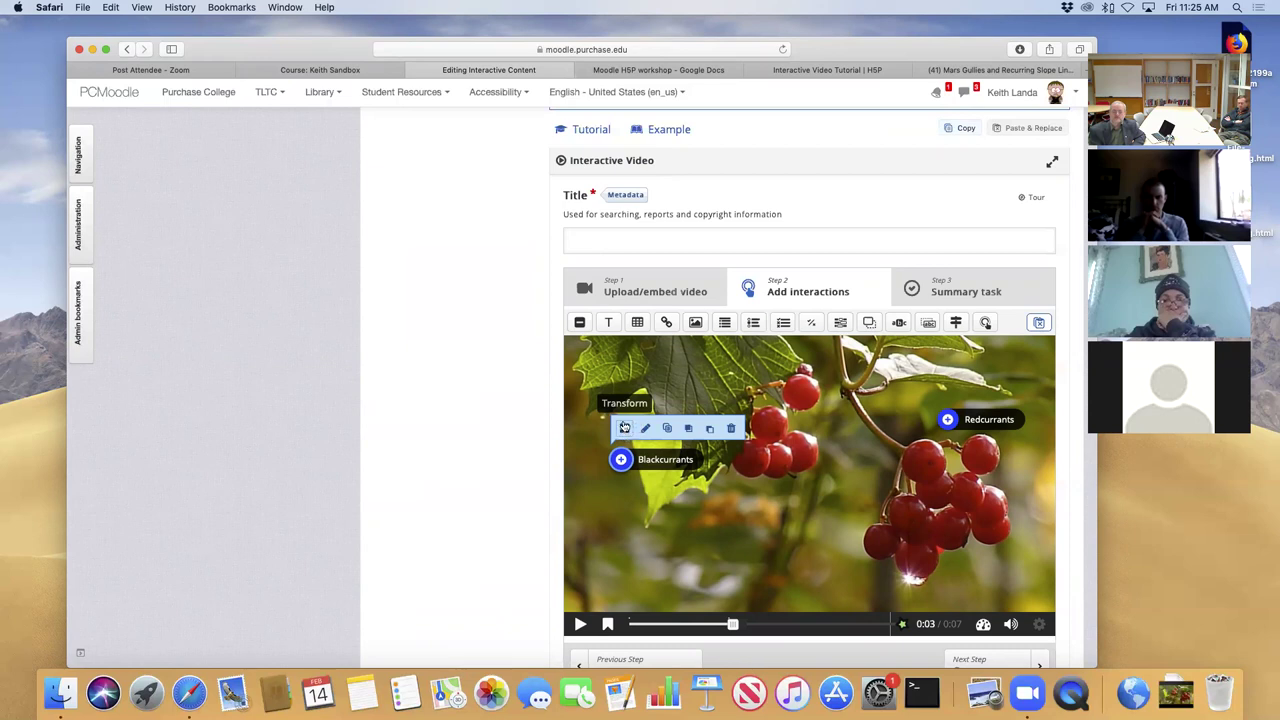
pyautogui.moveTo(625, 428); pyautogui.dragTo(965, 465)
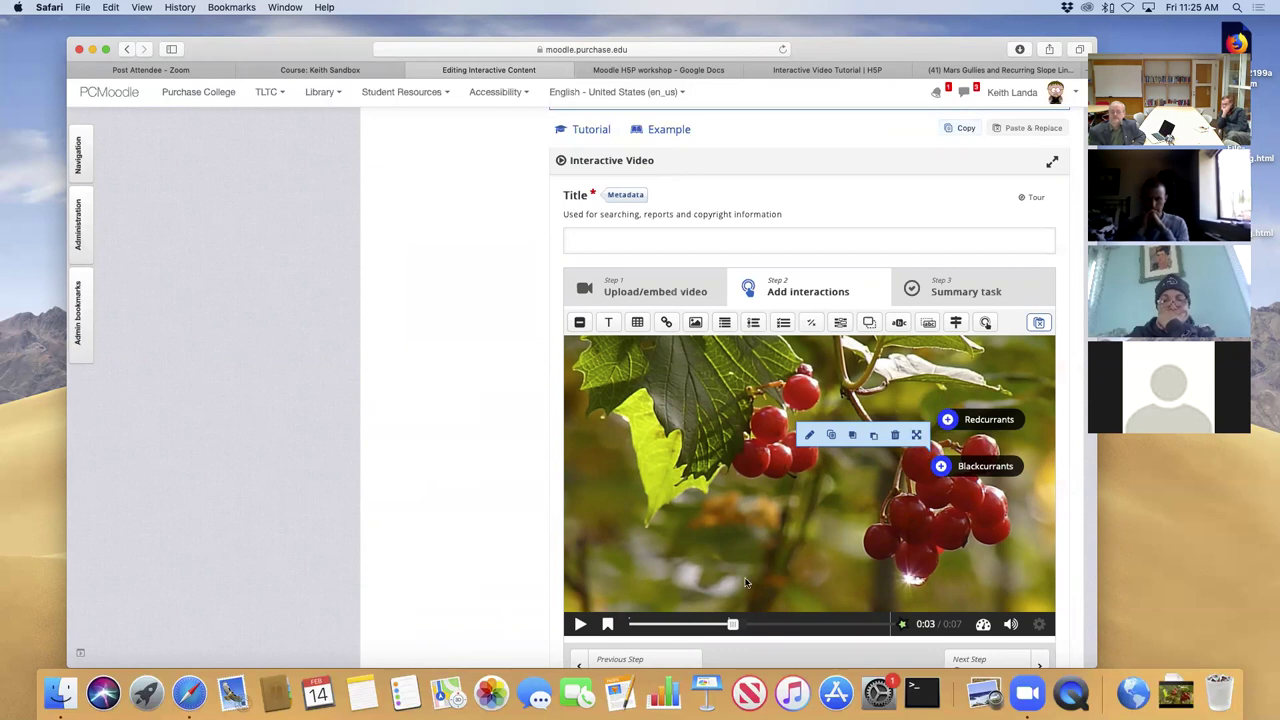
pyautogui.click(809, 434)
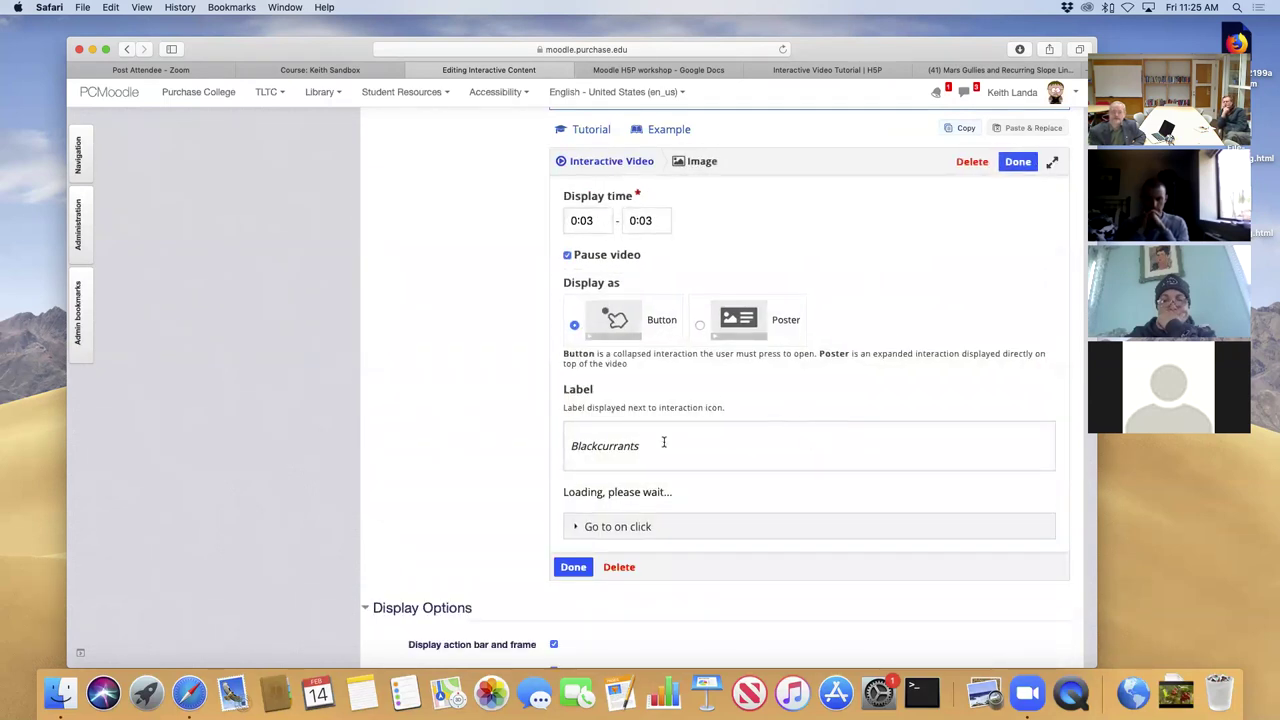
pyautogui.click(567, 569)
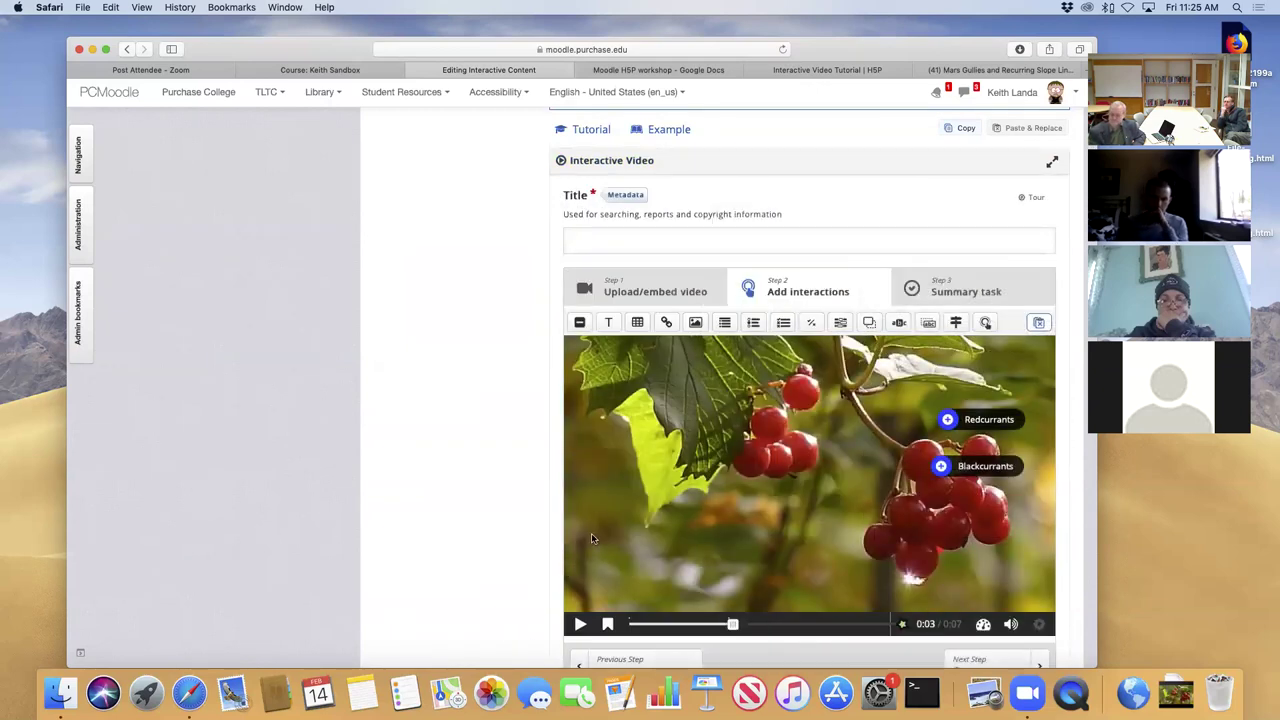
# Review the tutorial's Step 8 instructions for the whitecurrants image and the Step 9 instructions for adding a summary.
pyautogui.scroll(-5, 600, 560)
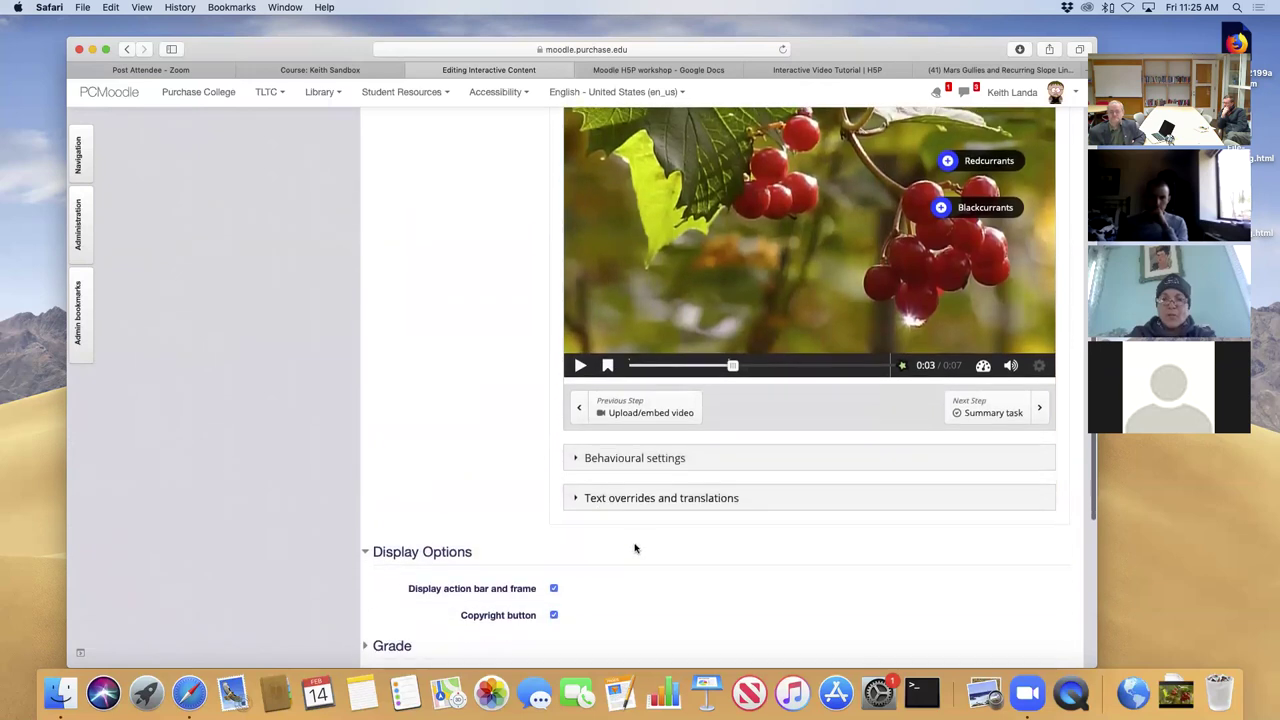
pyautogui.click(826, 72)
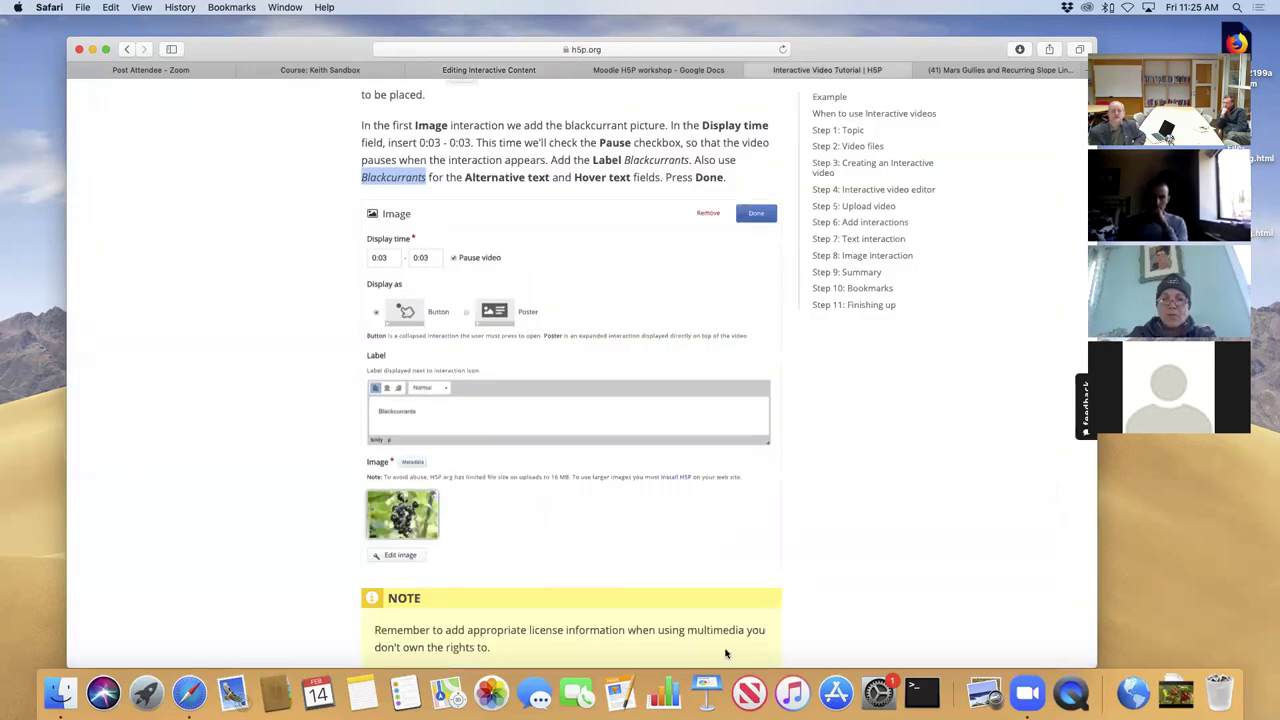
pyautogui.scroll(-15, 726, 653)
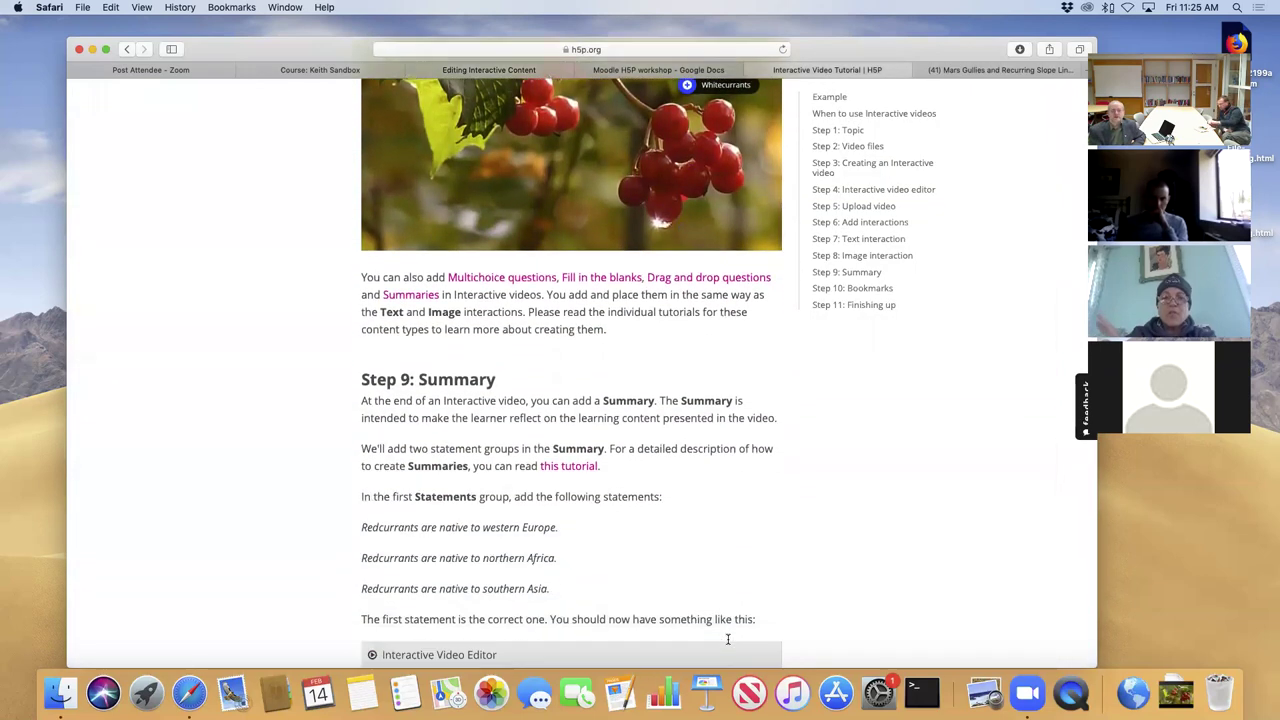
pyautogui.scroll(-2, 728, 641)
pyautogui.scroll(10, 732, 638)
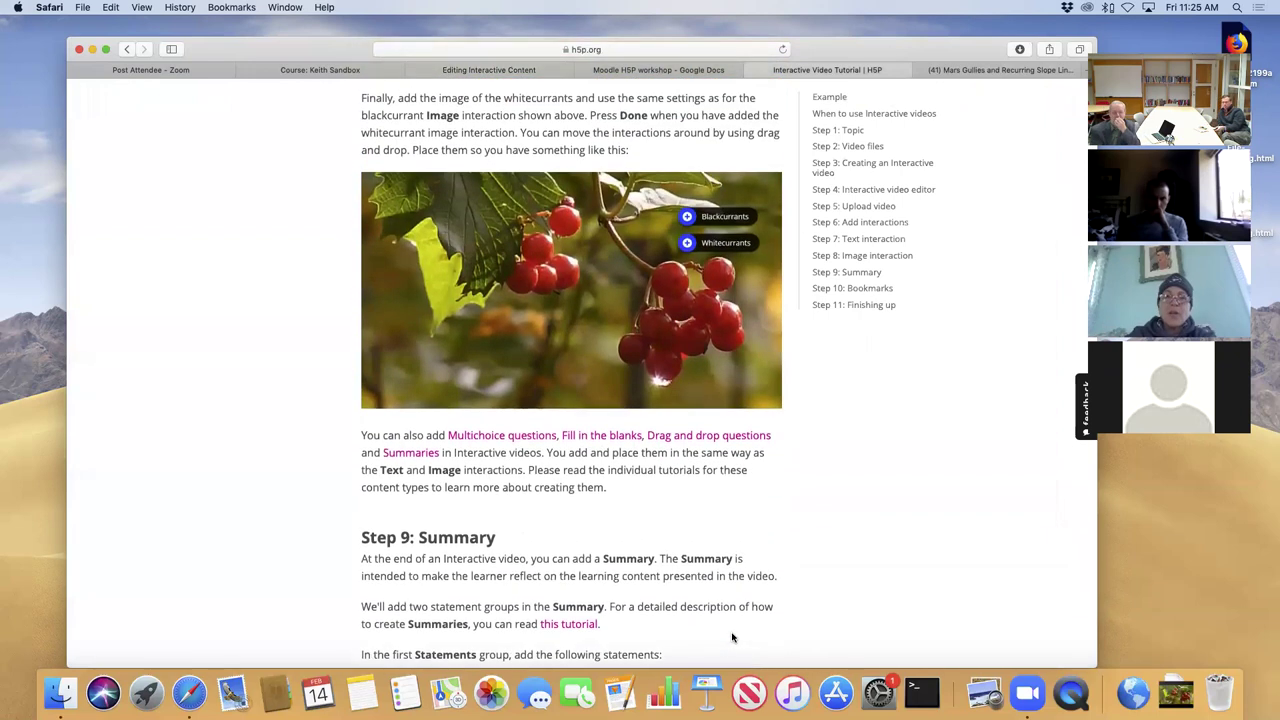
pyautogui.scroll(1, 738, 590)
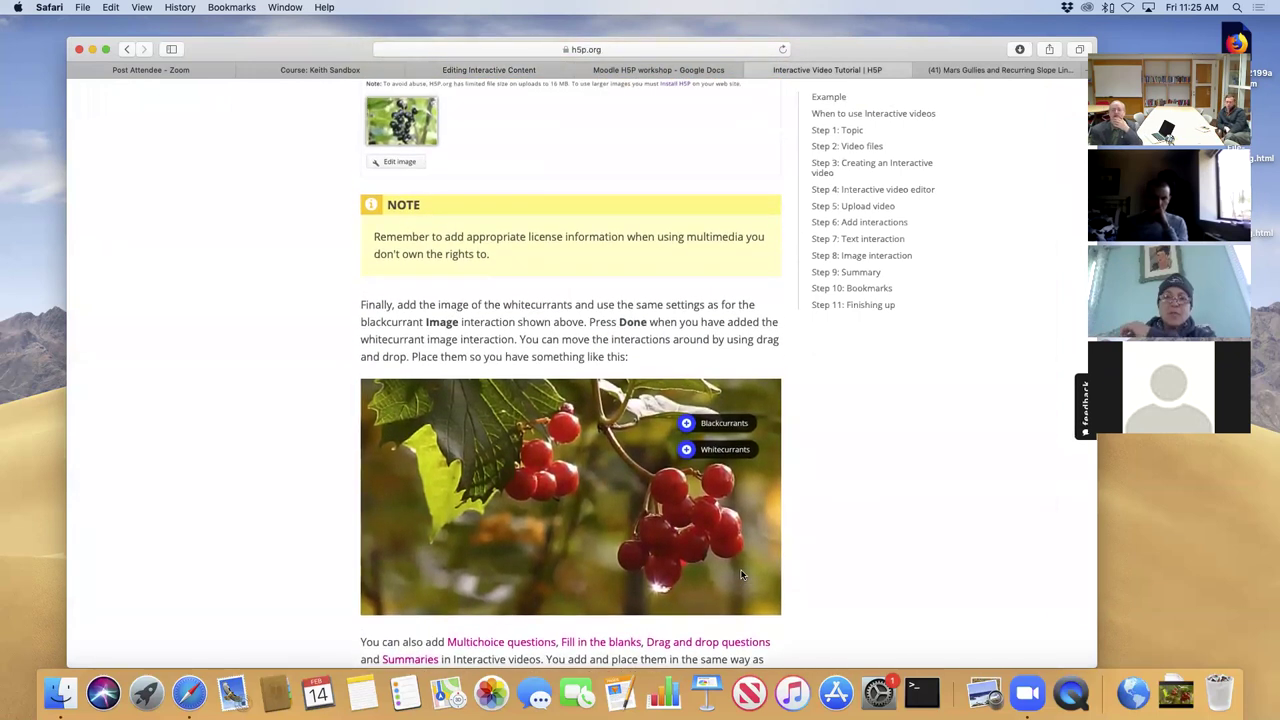
pyautogui.click(488, 70)
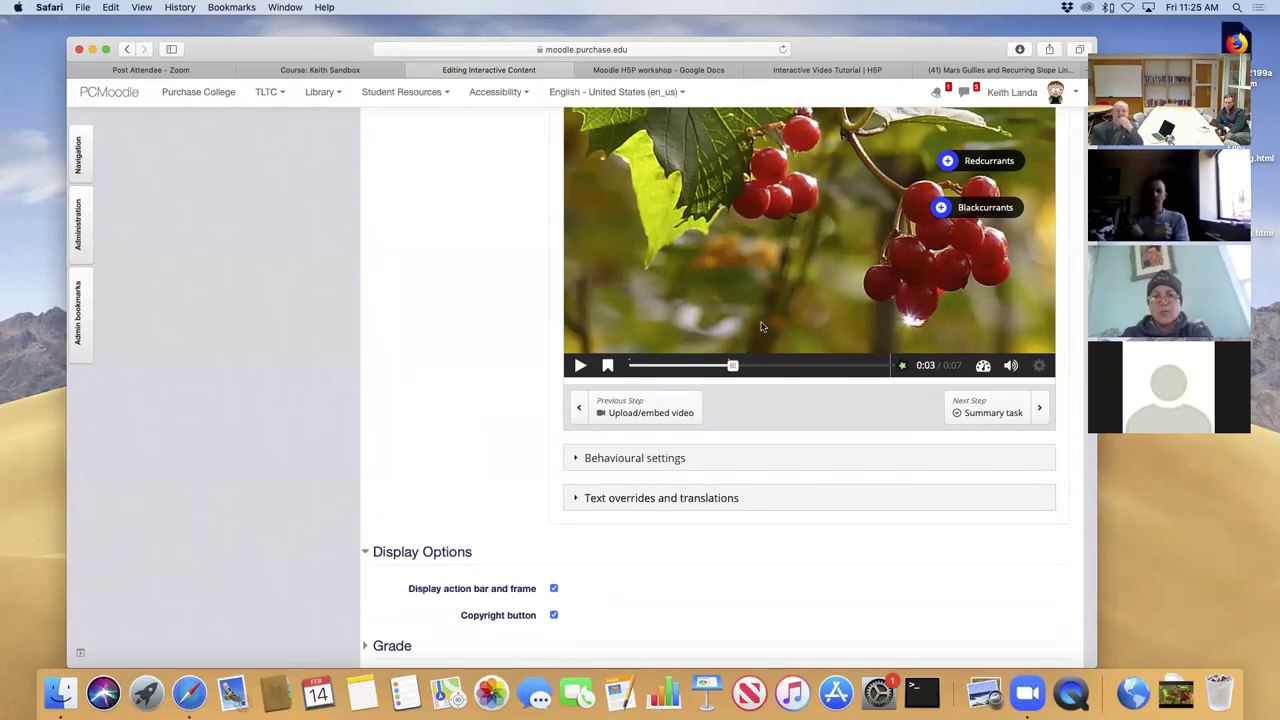
pyautogui.click(803, 70)
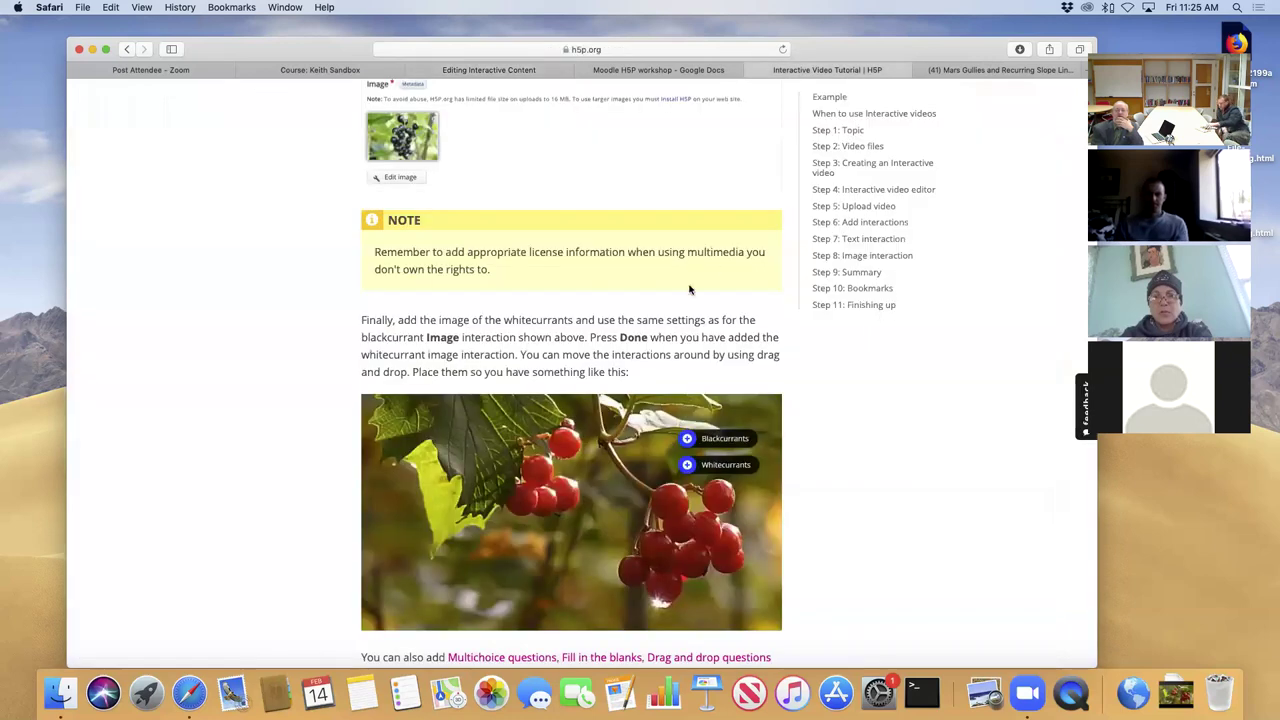
pyautogui.scroll(-3, 603, 362)
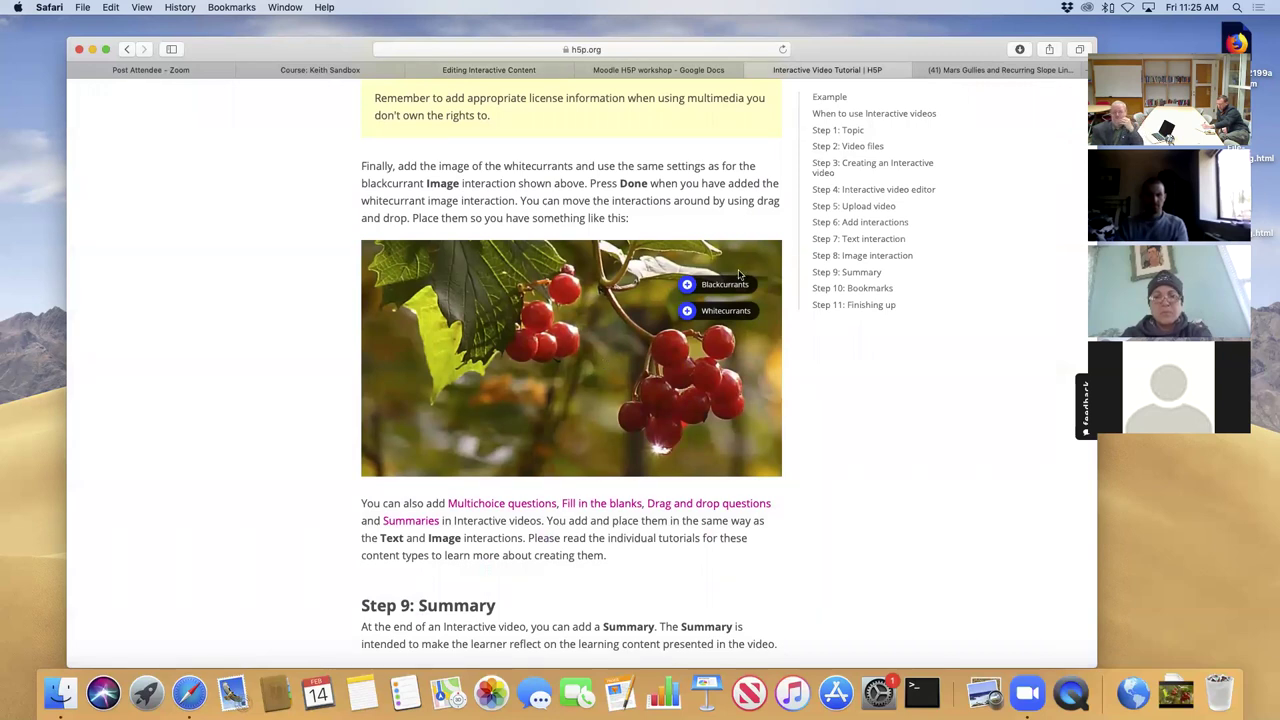
pyautogui.scroll(-5, 679, 455)
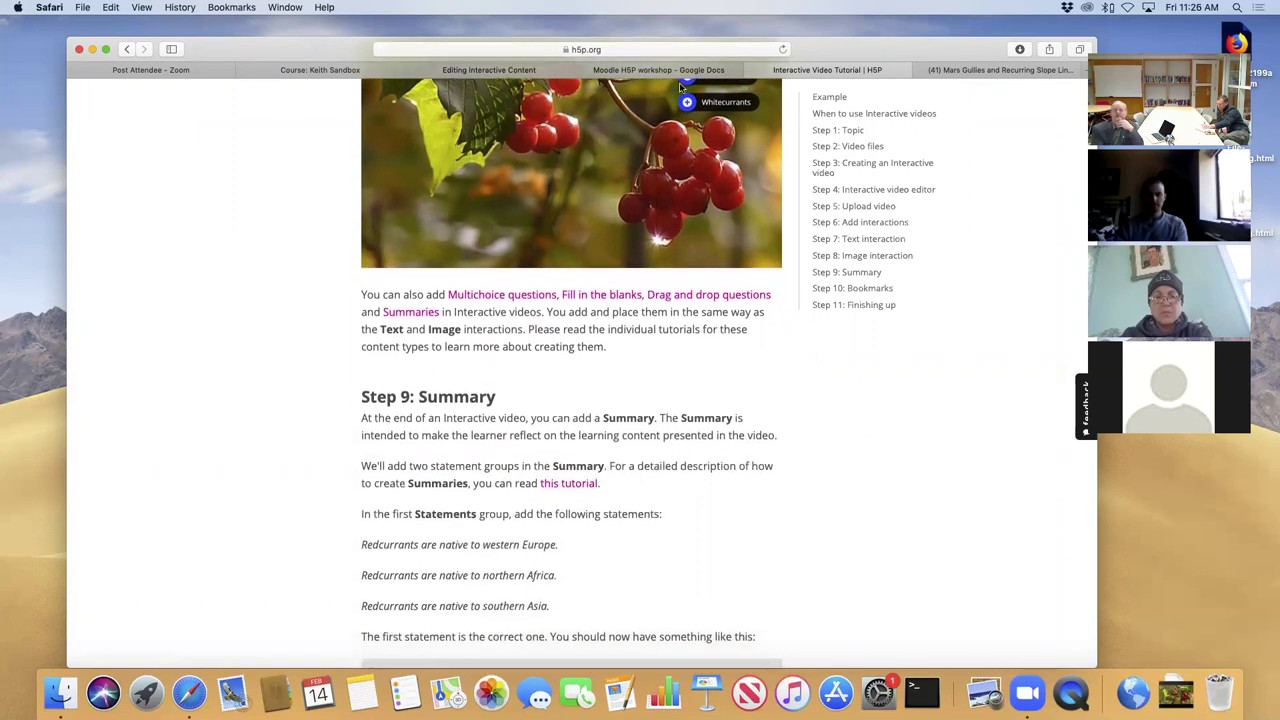
# Open the video's Summary task and copy "Redcurrants are native to western Europe." from the tutorial's Step 9 into the first statement.
pyautogui.click(456, 70)
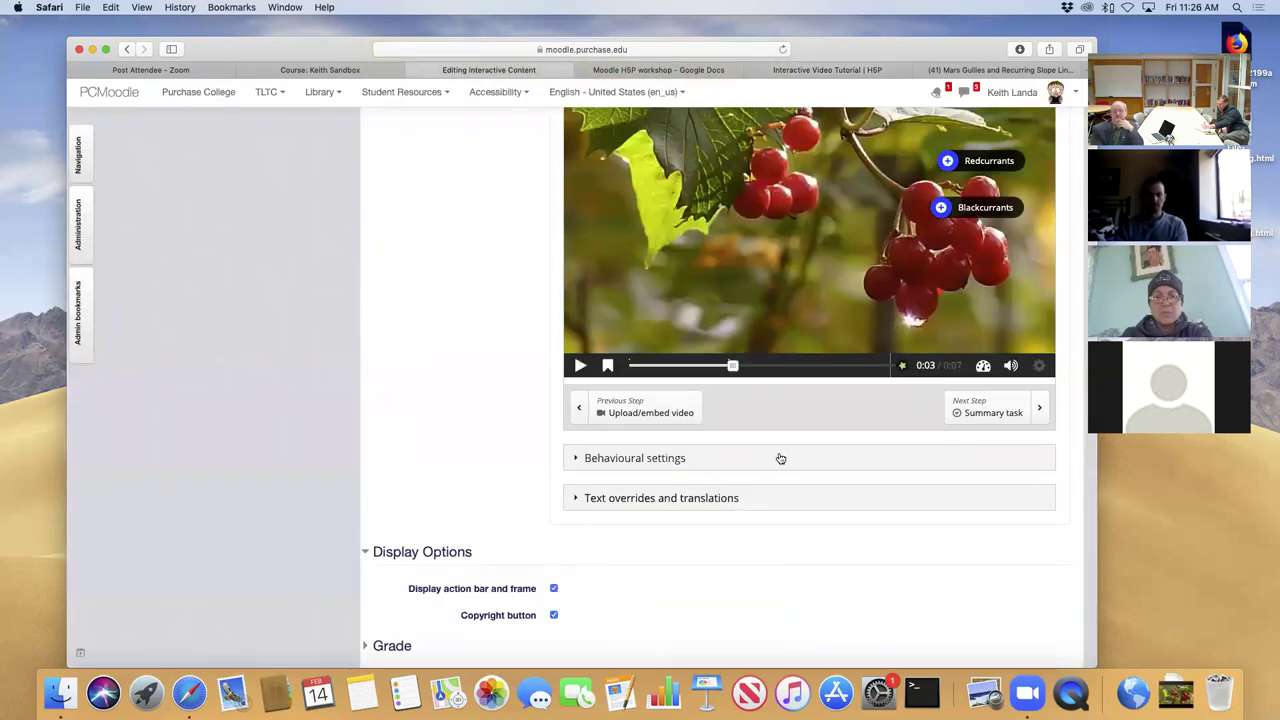
pyautogui.click(979, 411)
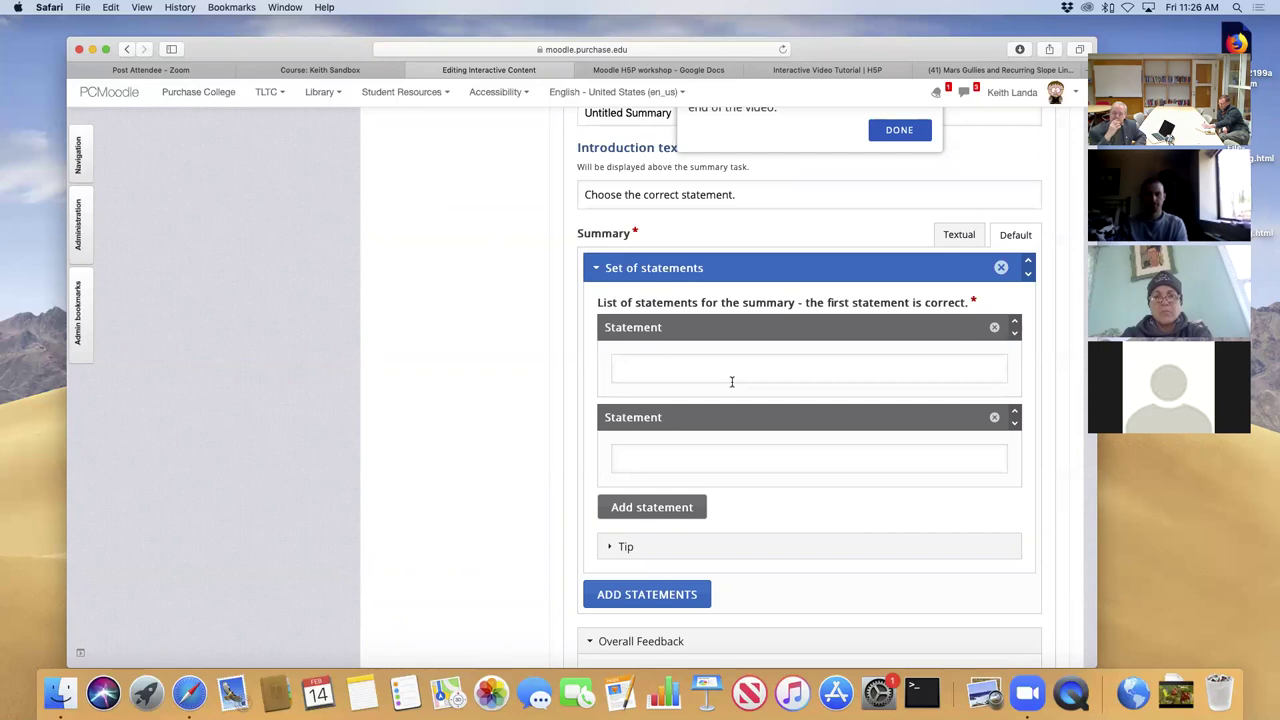
pyautogui.click(806, 70)
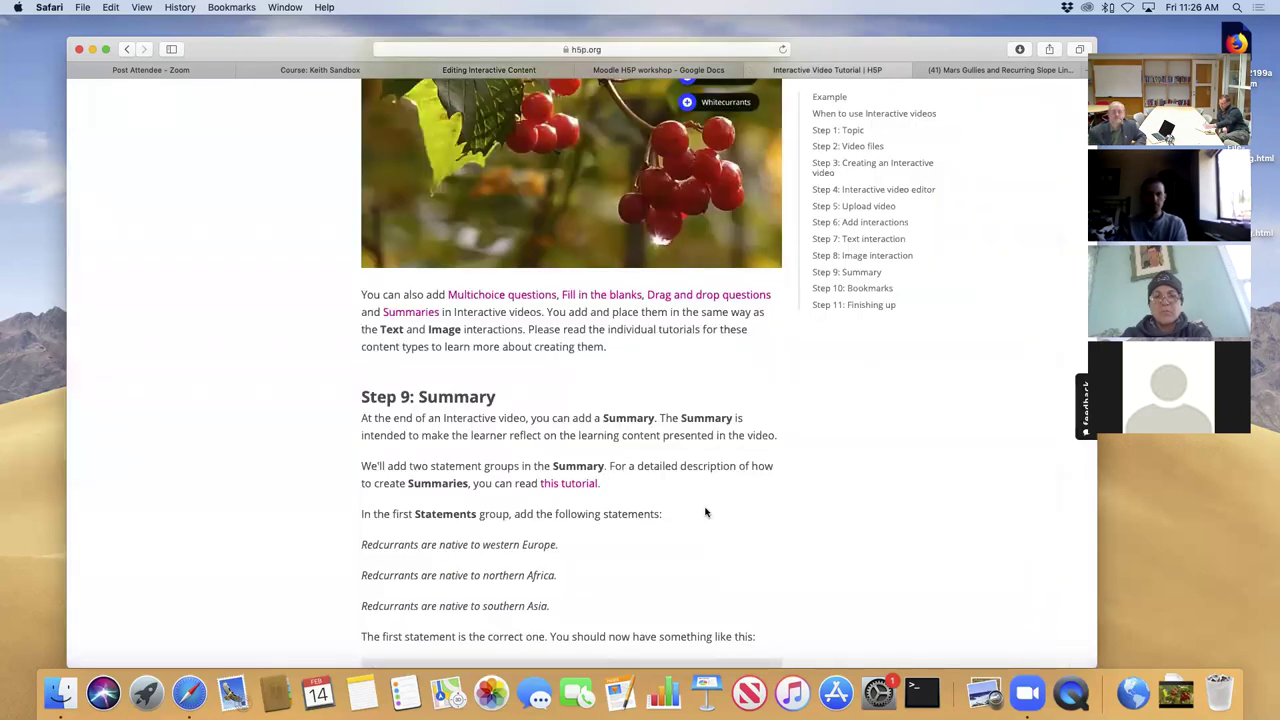
pyautogui.scroll(-2, 705, 512)
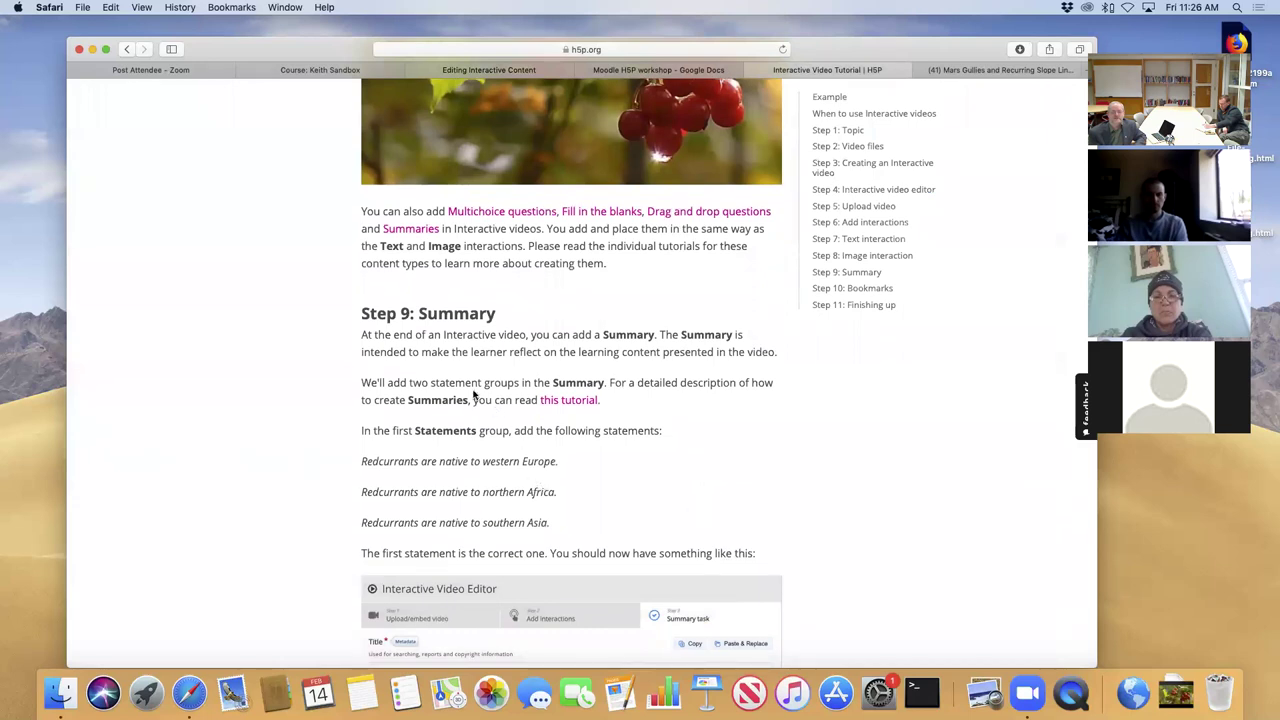
pyautogui.moveTo(362, 459); pyautogui.dragTo(560, 462)
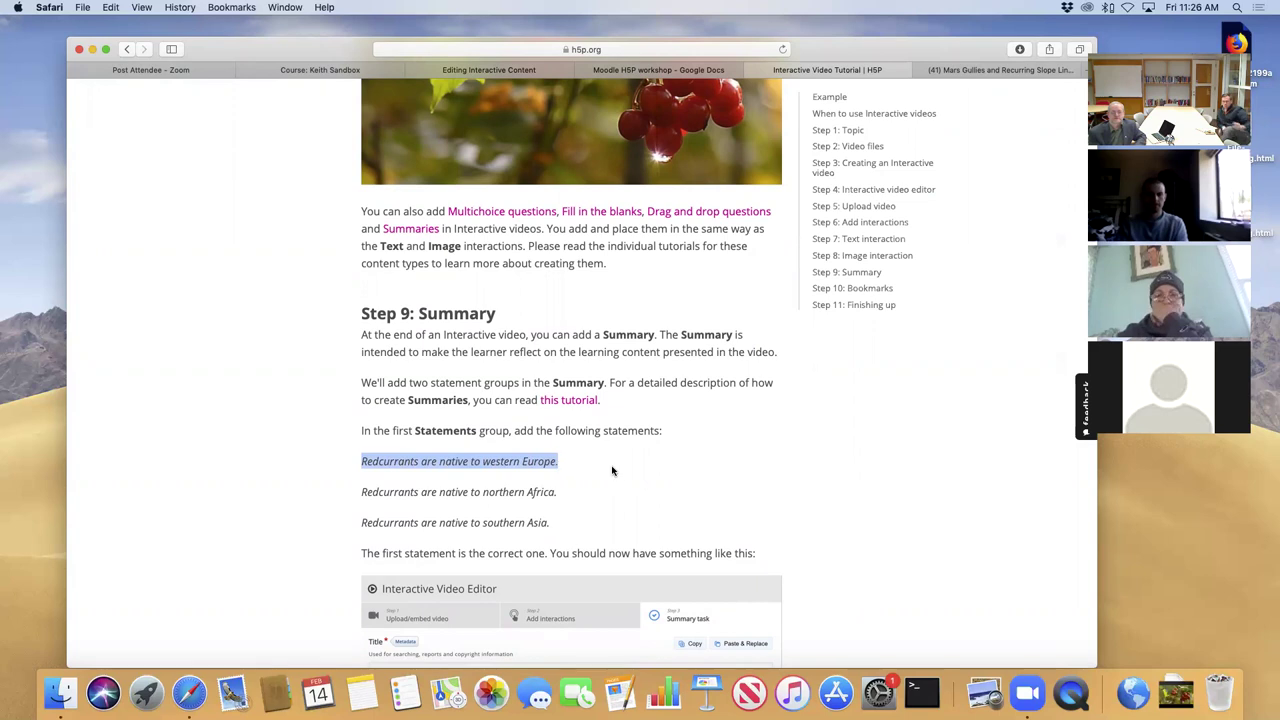
pyautogui.press('super+c')
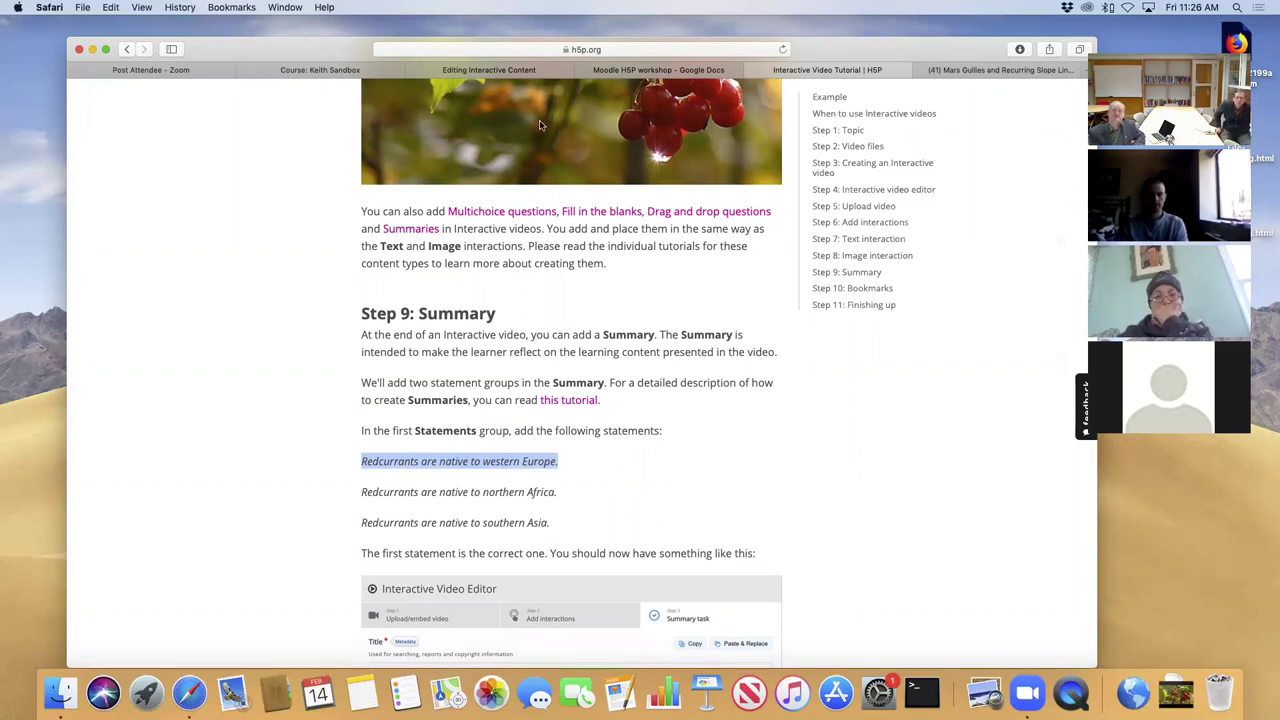
pyautogui.click(464, 70)
pyautogui.click(696, 372)
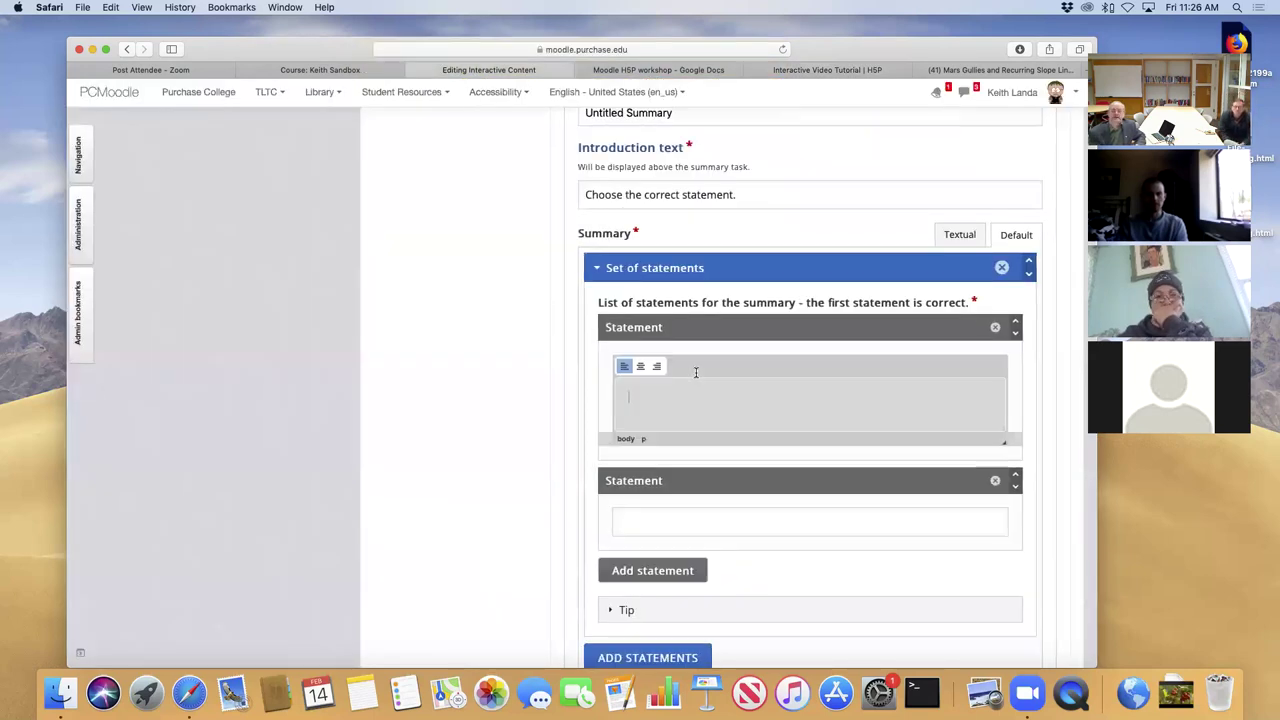
pyautogui.press('super+v')
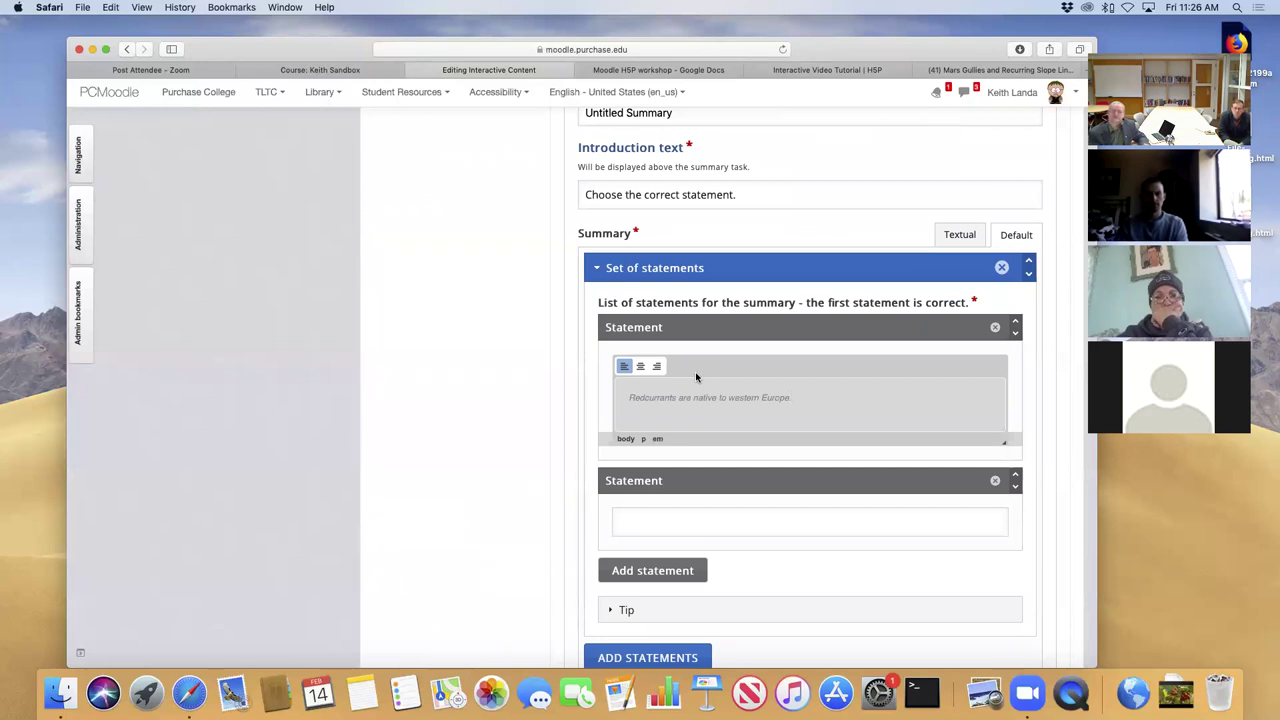
# Copy "Redcurrants are native to northern Africa." from the tutorial into the second statement of the first set.
pyautogui.click(800, 72)
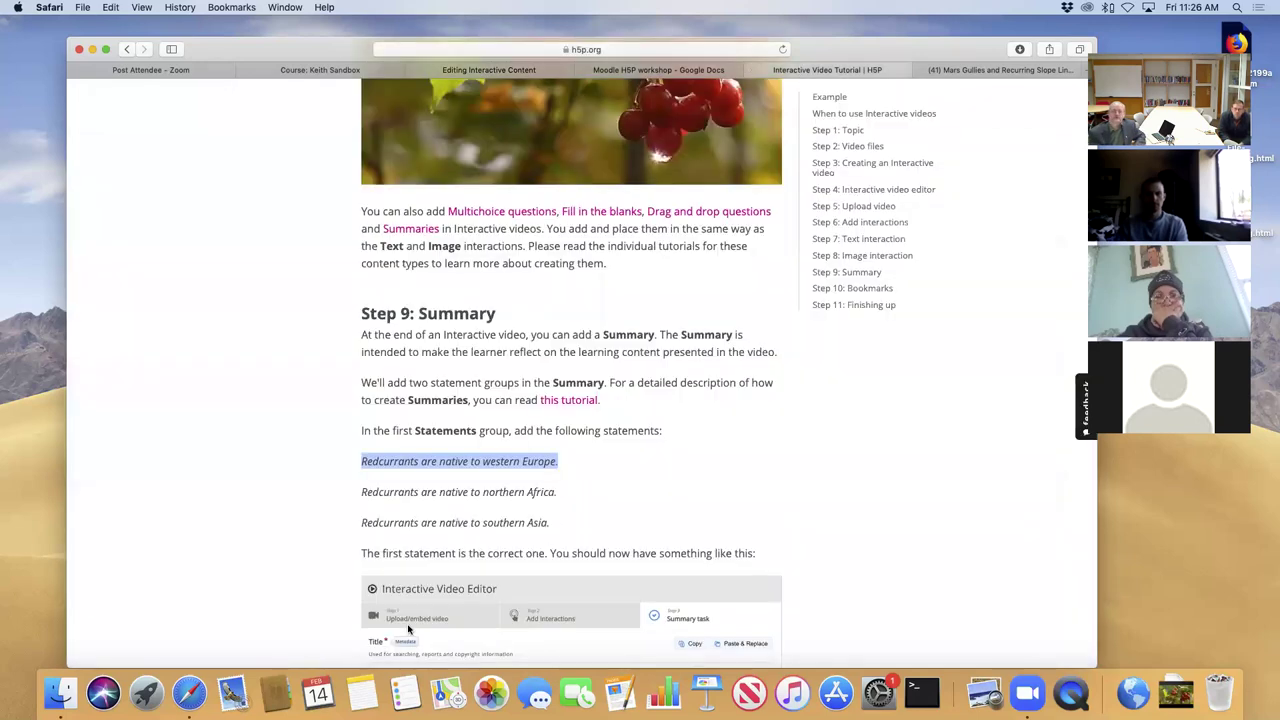
pyautogui.moveTo(361, 491); pyautogui.dragTo(560, 496)
pyautogui.press('super+c')
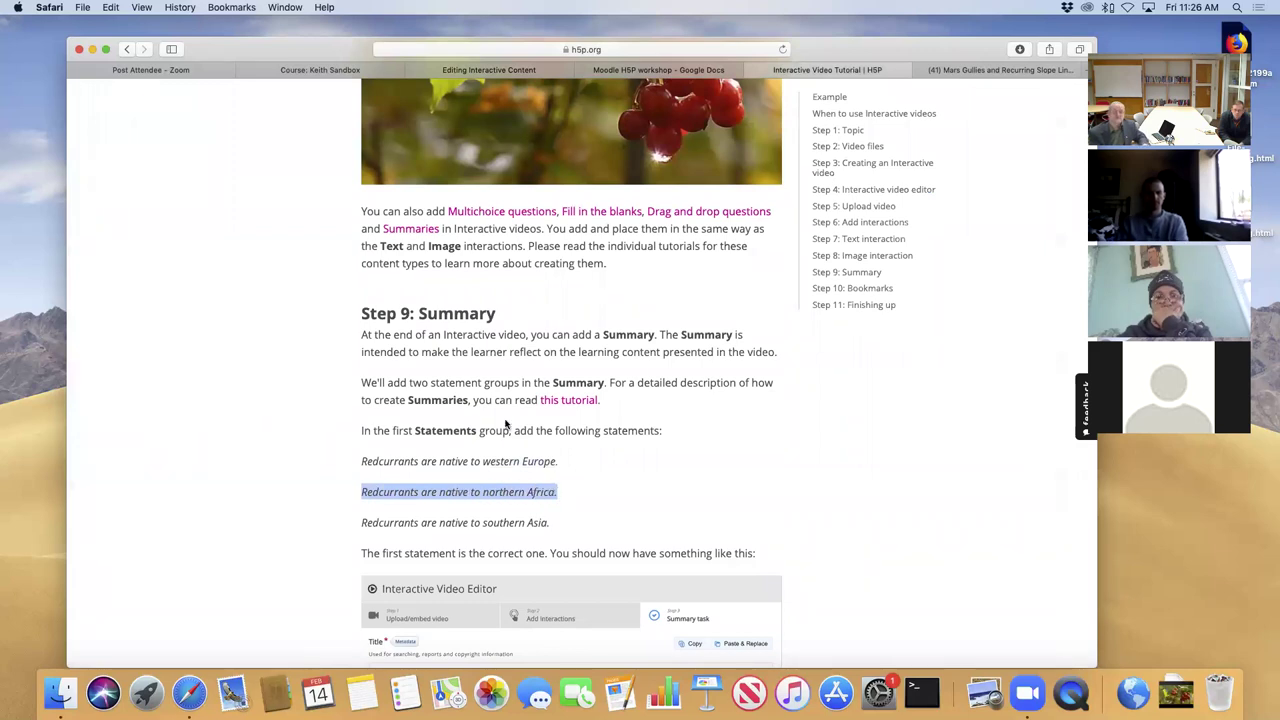
pyautogui.click(507, 69)
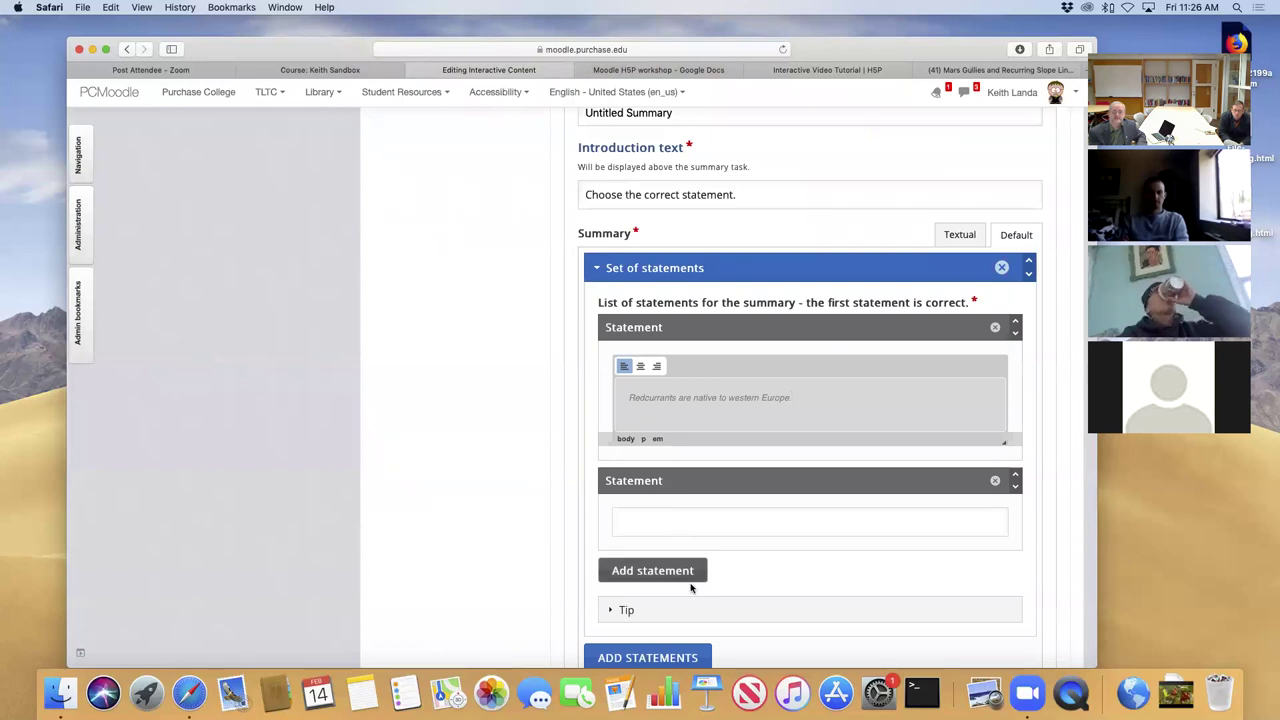
pyautogui.click(689, 524)
pyautogui.press('super+v')
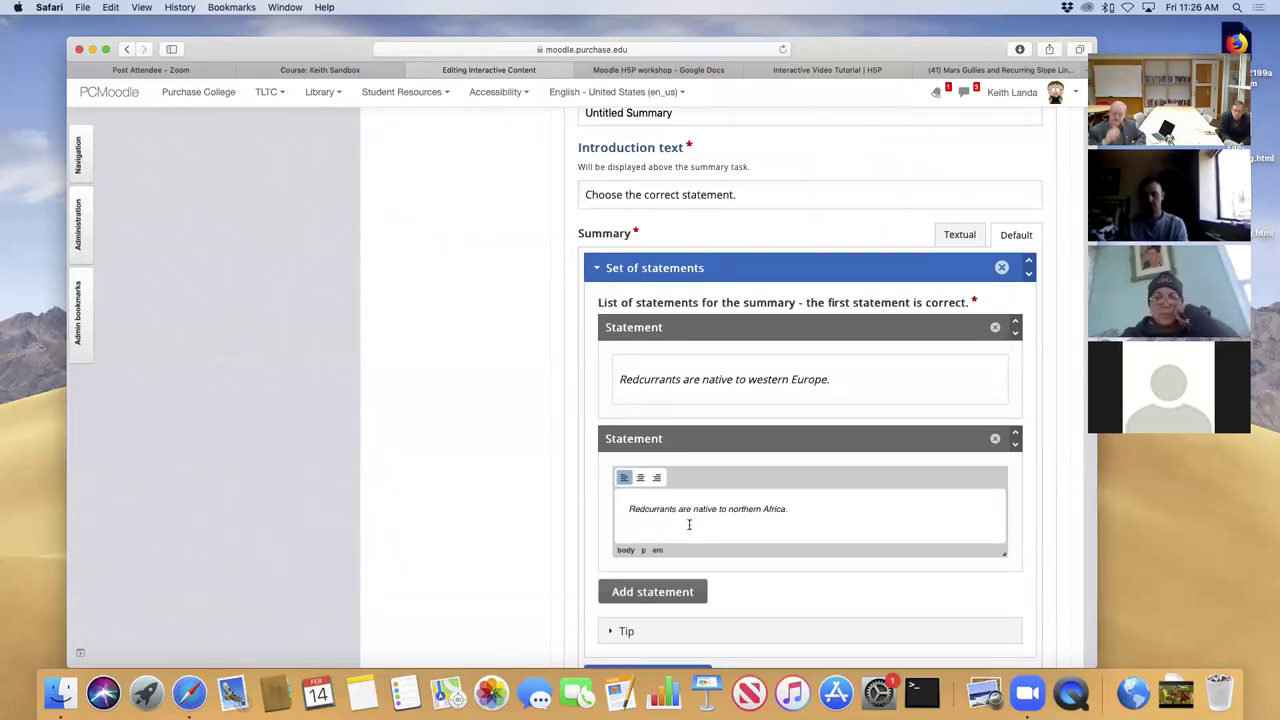
# Add a third statement to the first set and fill it with "Redcurrants are native to southern Asia." from the tutorial.
pyautogui.click(831, 70)
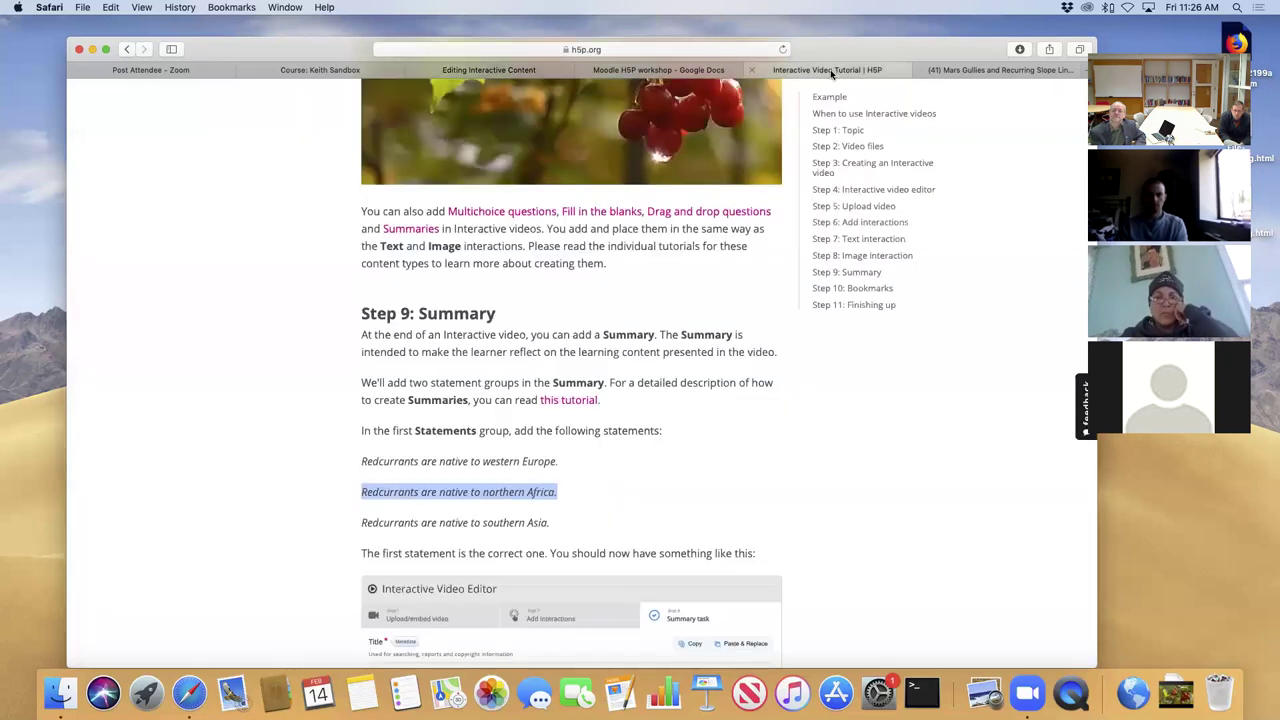
pyautogui.moveTo(362, 522); pyautogui.dragTo(536, 524)
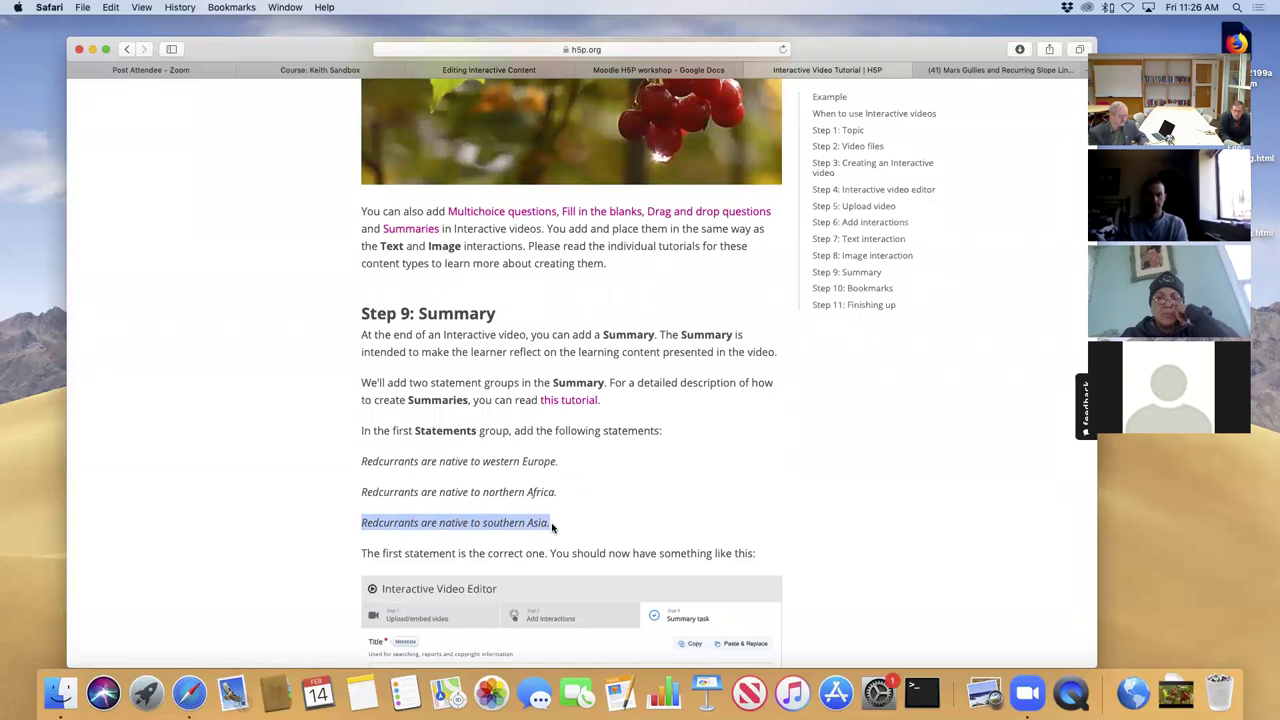
pyautogui.press('super+c')
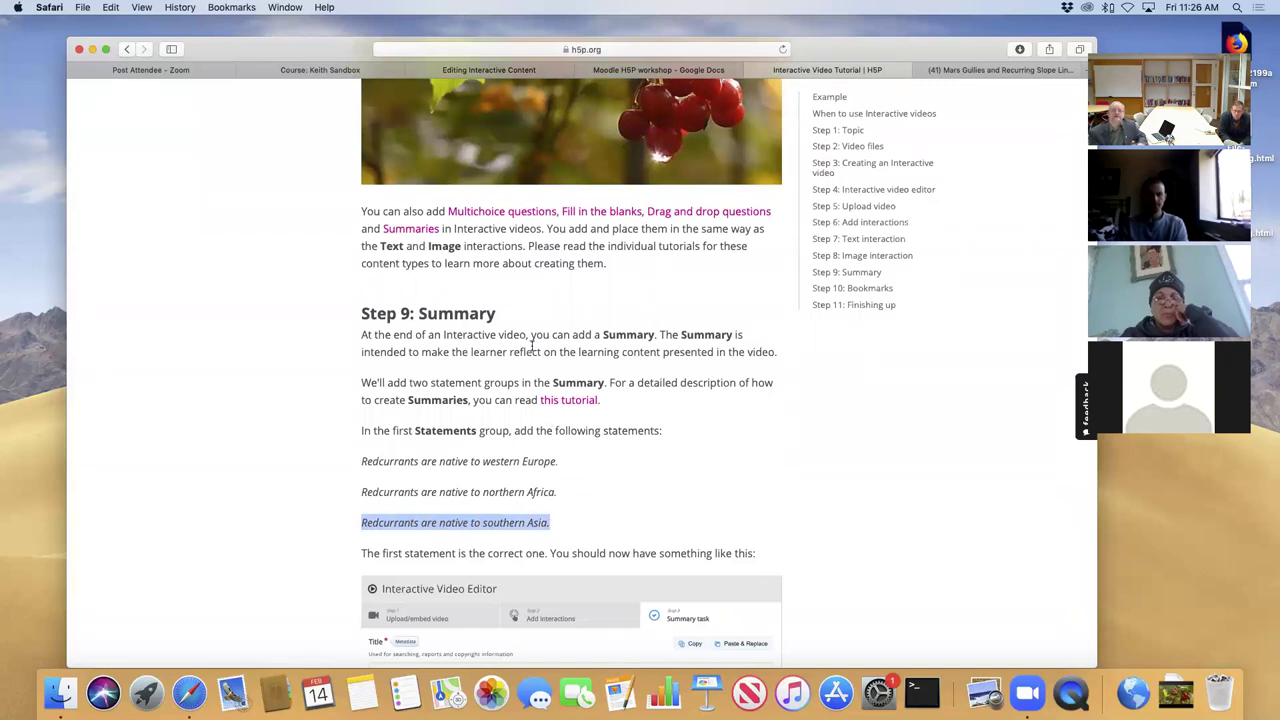
pyautogui.click(463, 70)
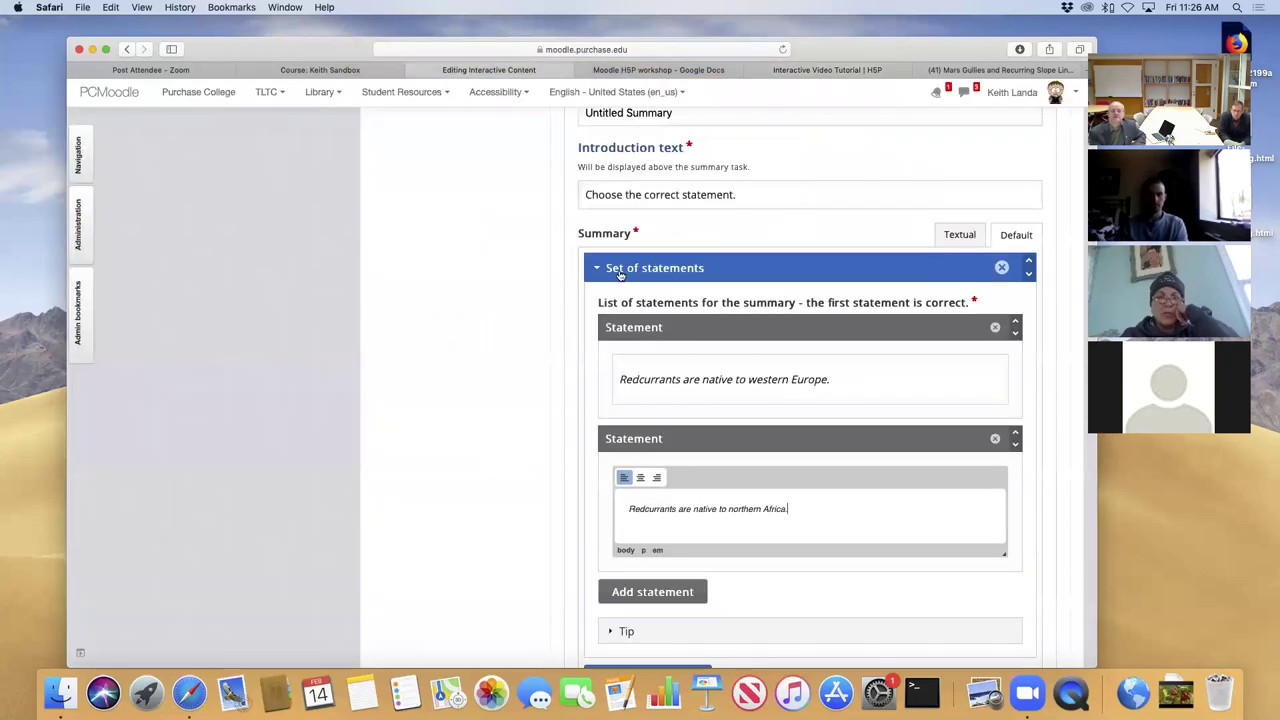
pyautogui.click(685, 592)
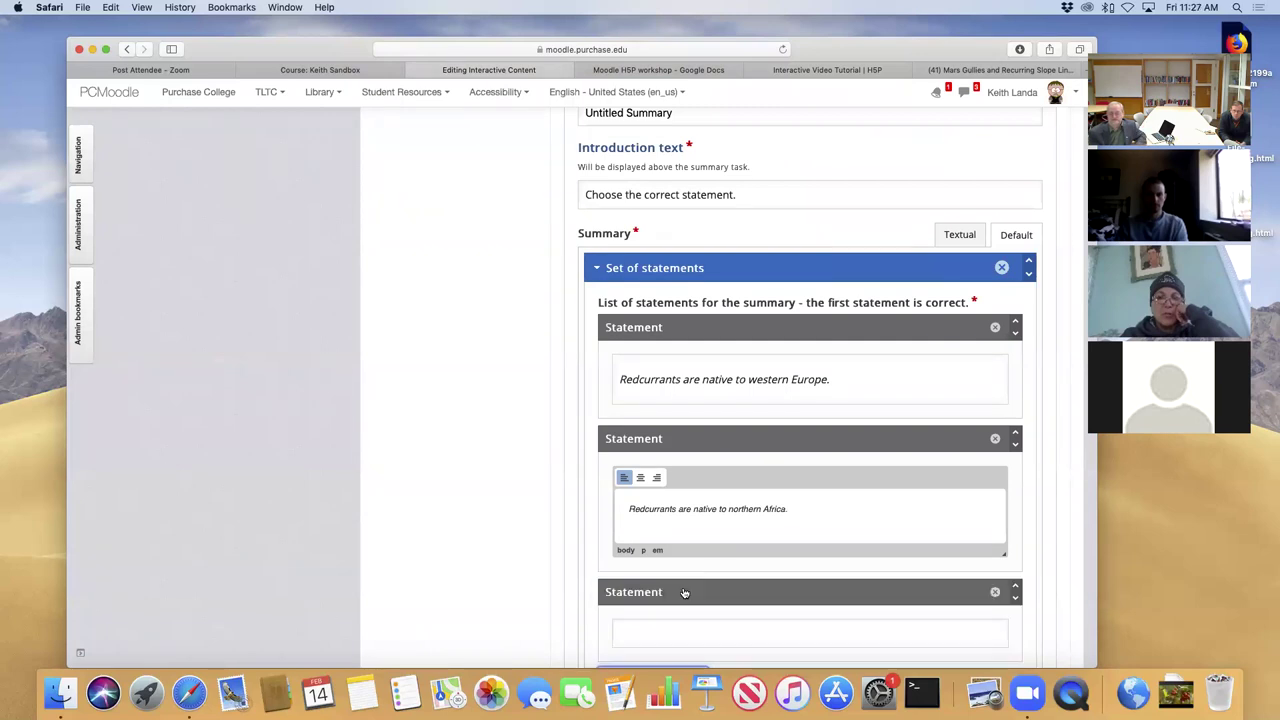
pyautogui.click(718, 630)
pyautogui.press('super+v')
# Add a second set of statements and copy "Other currants include Blackcurrants and Whitecurrants." from the tutorial for its first statement.
pyautogui.scroll(-1, 711, 617)
pyautogui.scroll(-6, 711, 617)
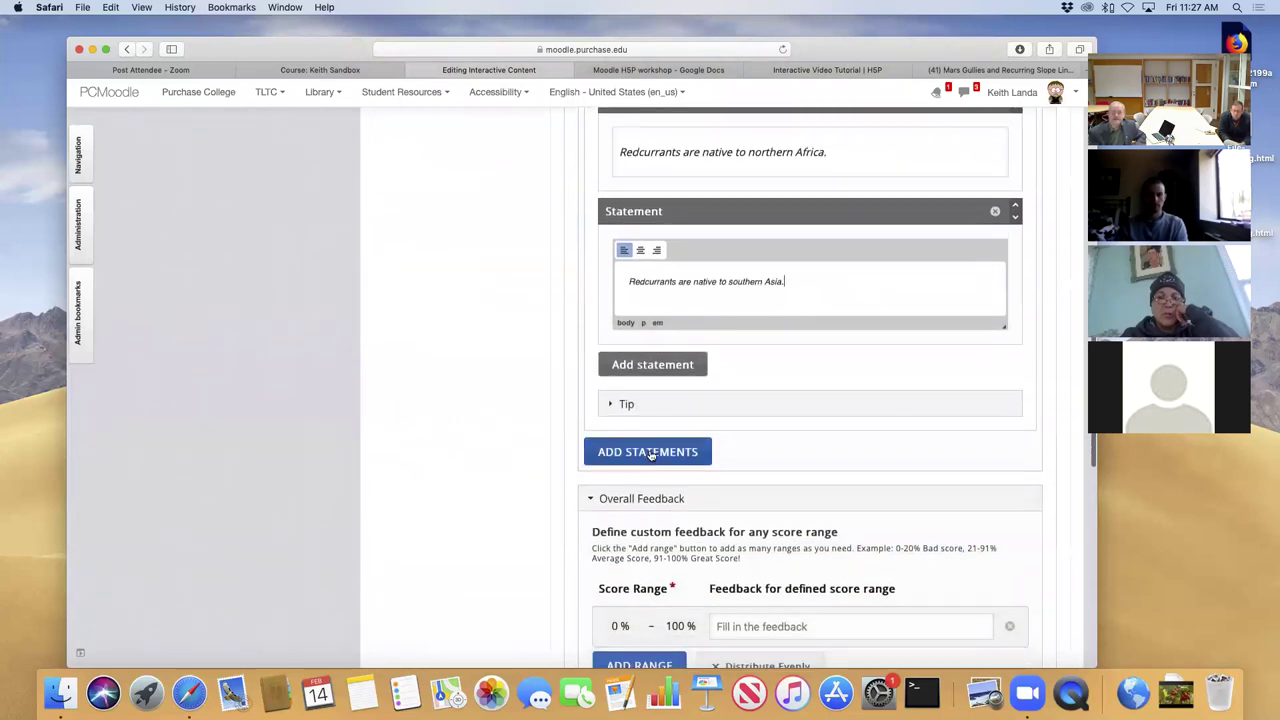
pyautogui.click(648, 452)
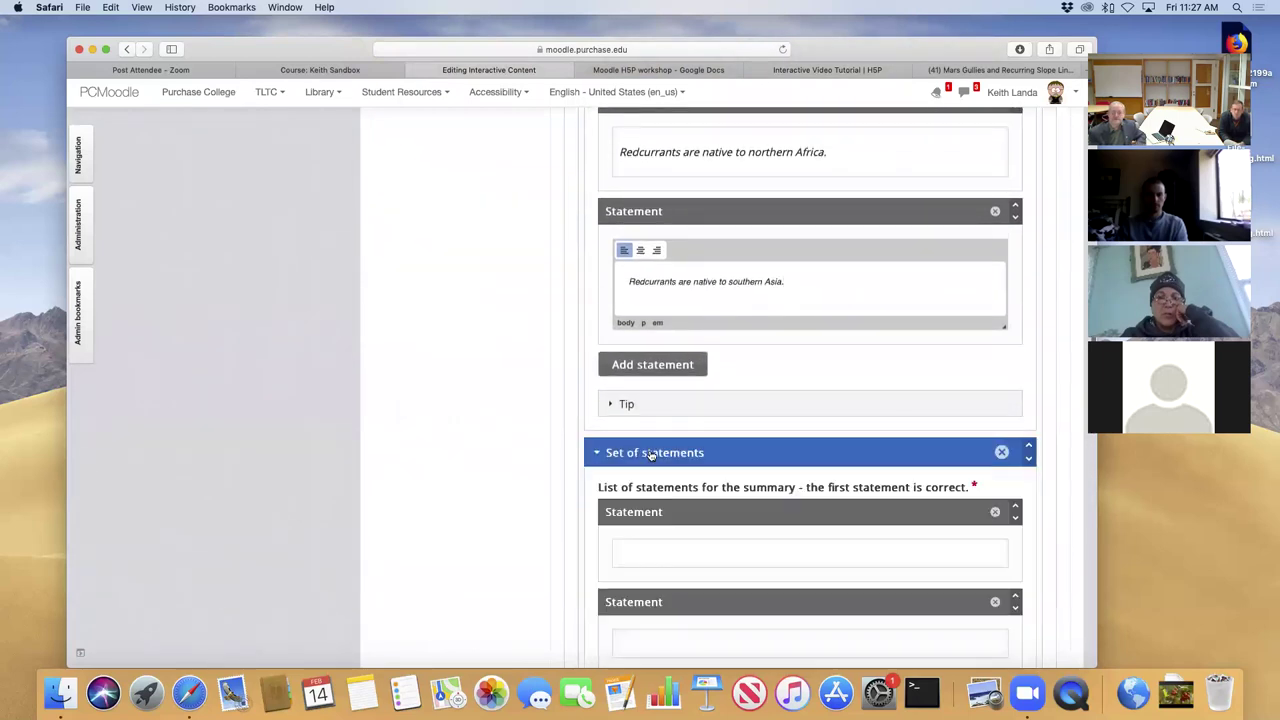
pyautogui.click(811, 66)
pyautogui.scroll(-4, 614, 448)
pyautogui.scroll(-10, 614, 448)
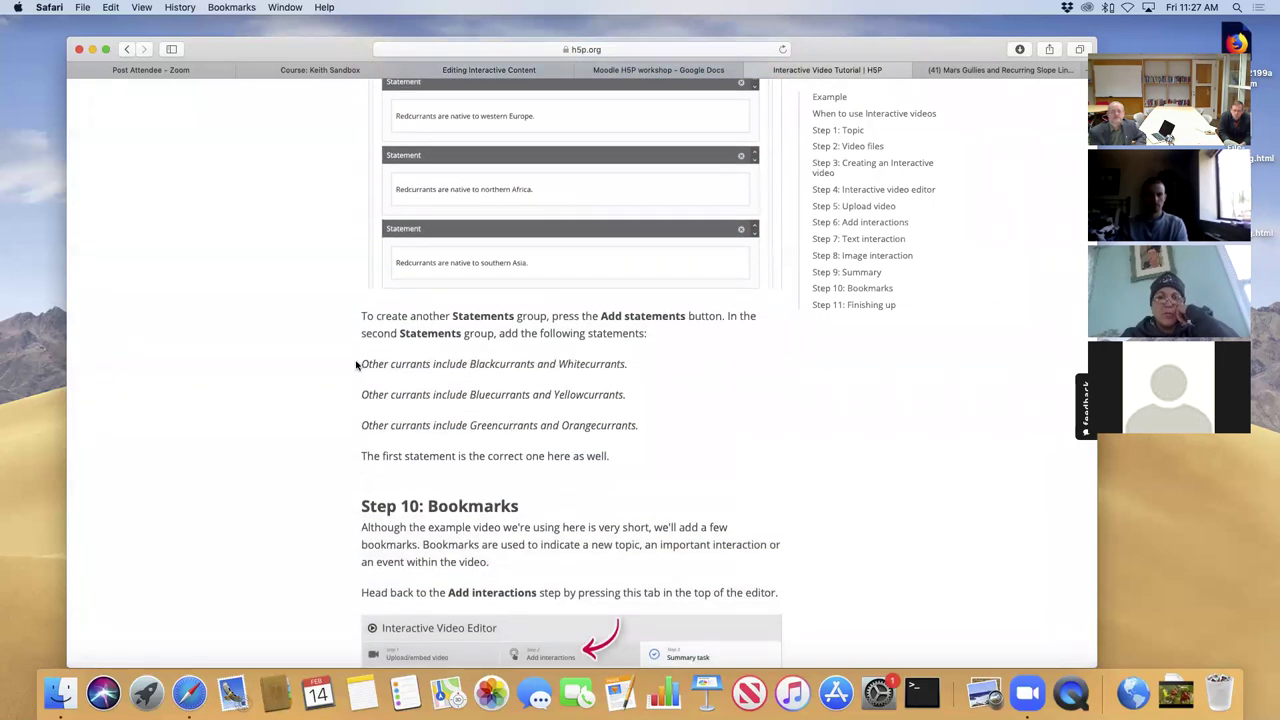
pyautogui.moveTo(361, 365); pyautogui.dragTo(630, 369)
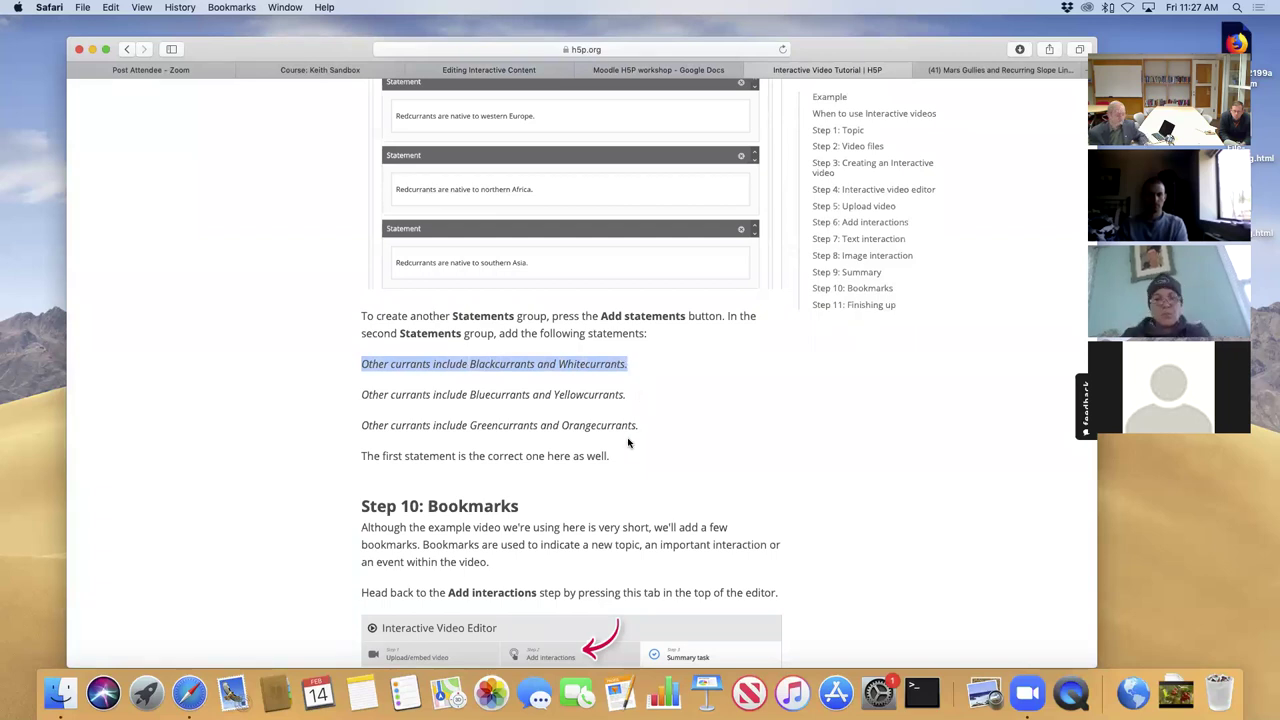
pyautogui.press('super+Tab')
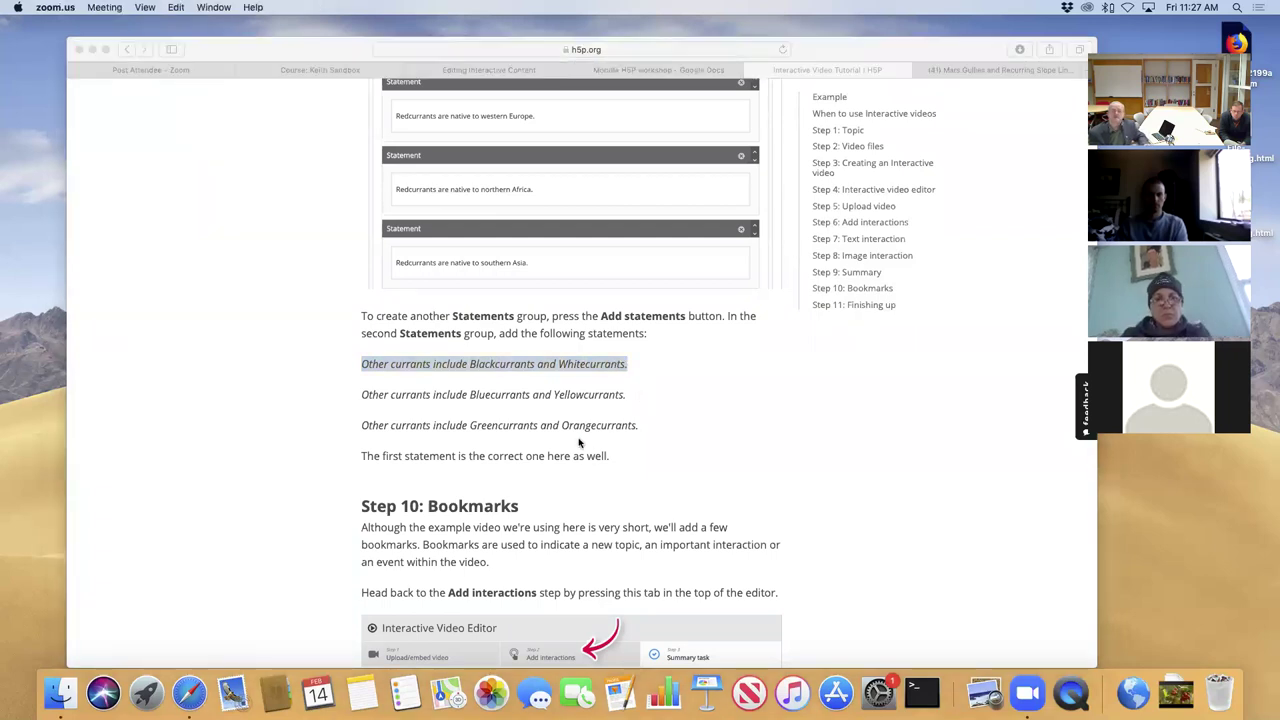
pyautogui.press('super+Tab')
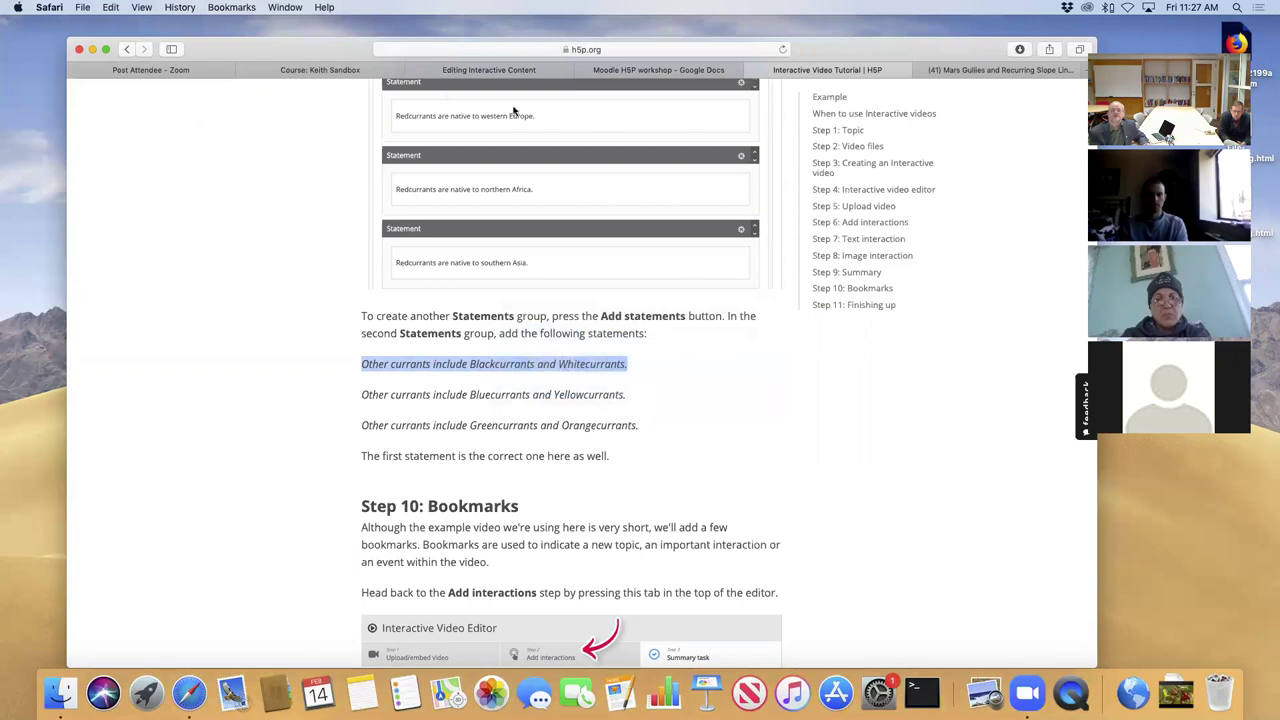
pyautogui.click(458, 72)
pyautogui.click(730, 550)
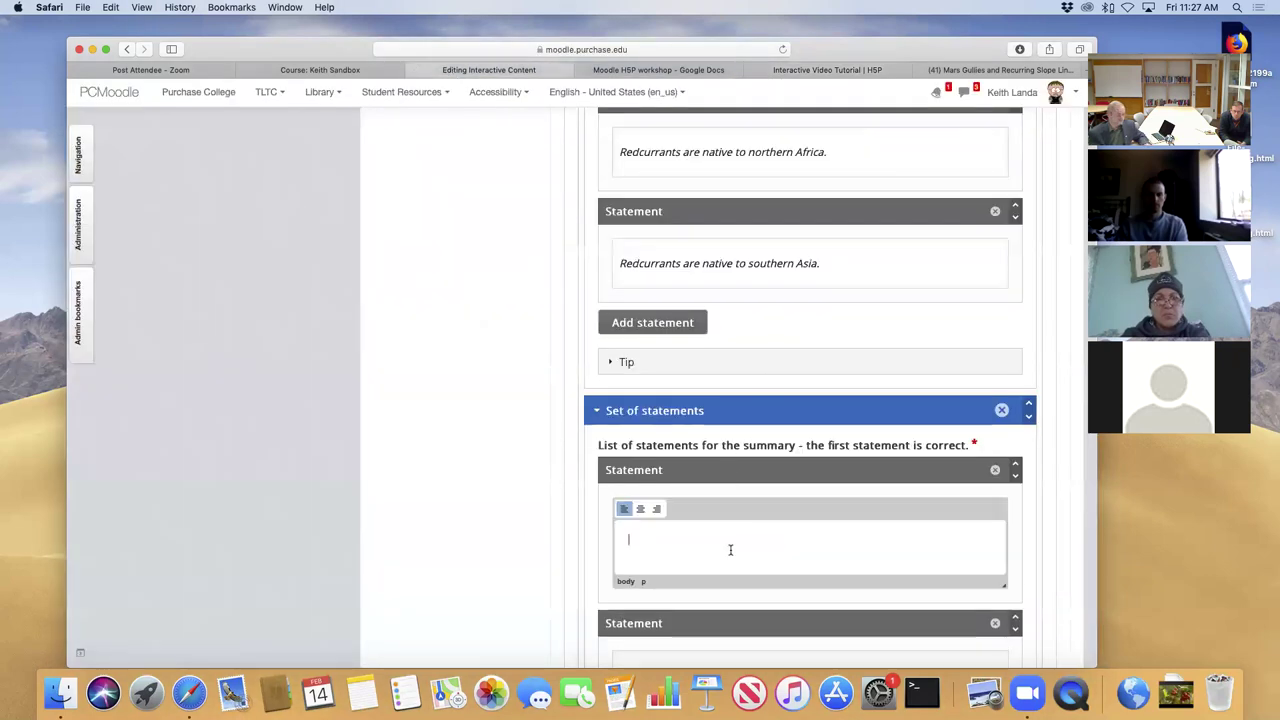
# Fill the second set's first two statements with "Other currants include Blackcurrants and Whitecurrants." and "Other currants include Bluecurrants and Yellowcurrants", copied from the H5P tutorial.
pyautogui.press('super+v')
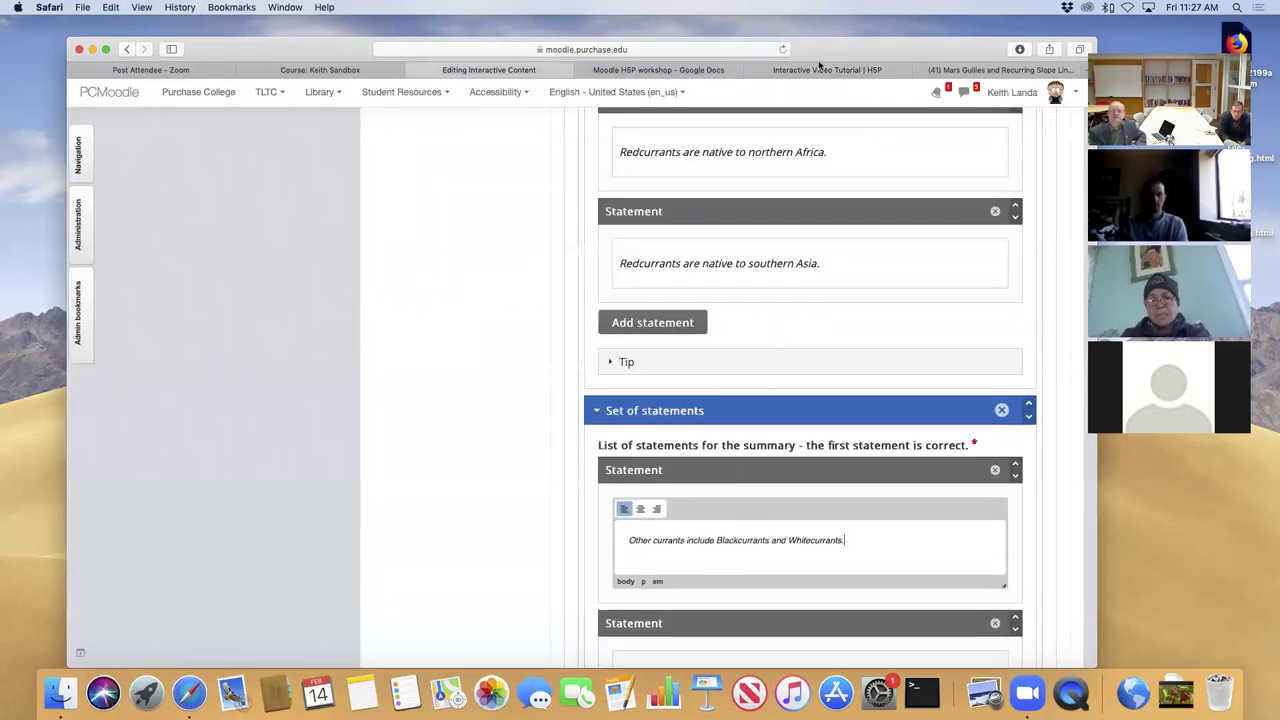
pyautogui.click(816, 71)
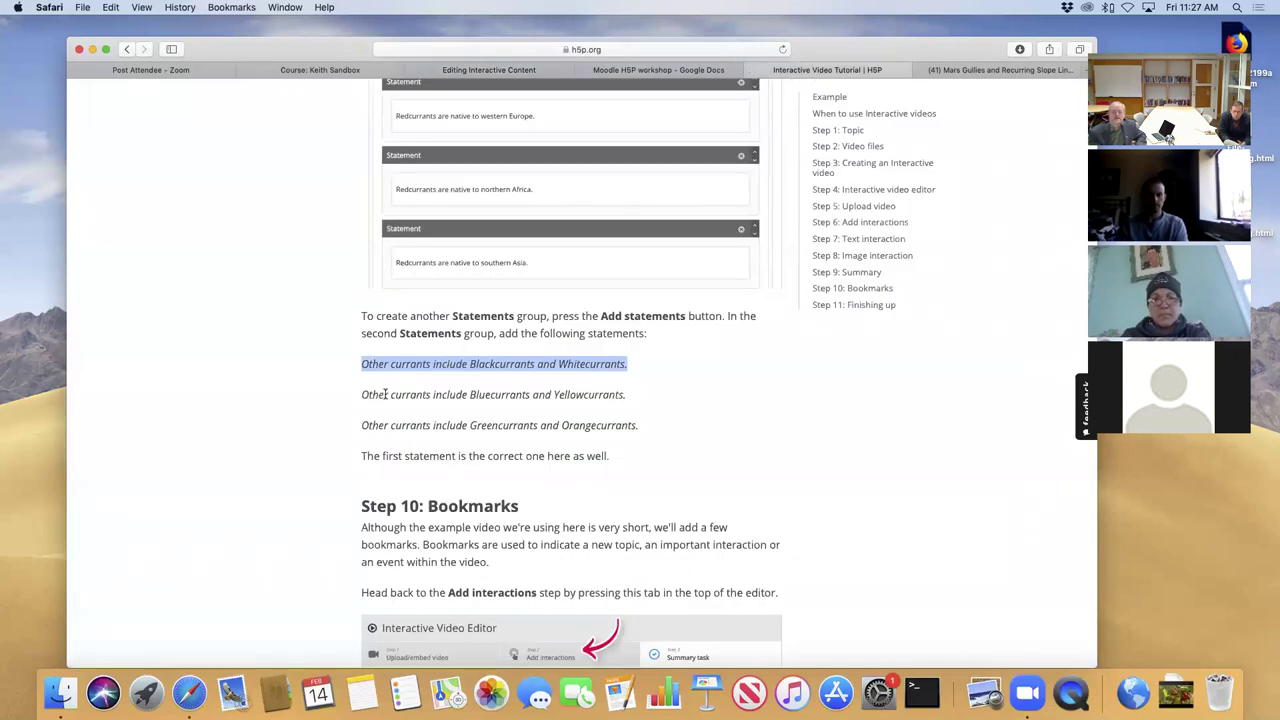
pyautogui.moveTo(363, 395); pyautogui.dragTo(626, 396)
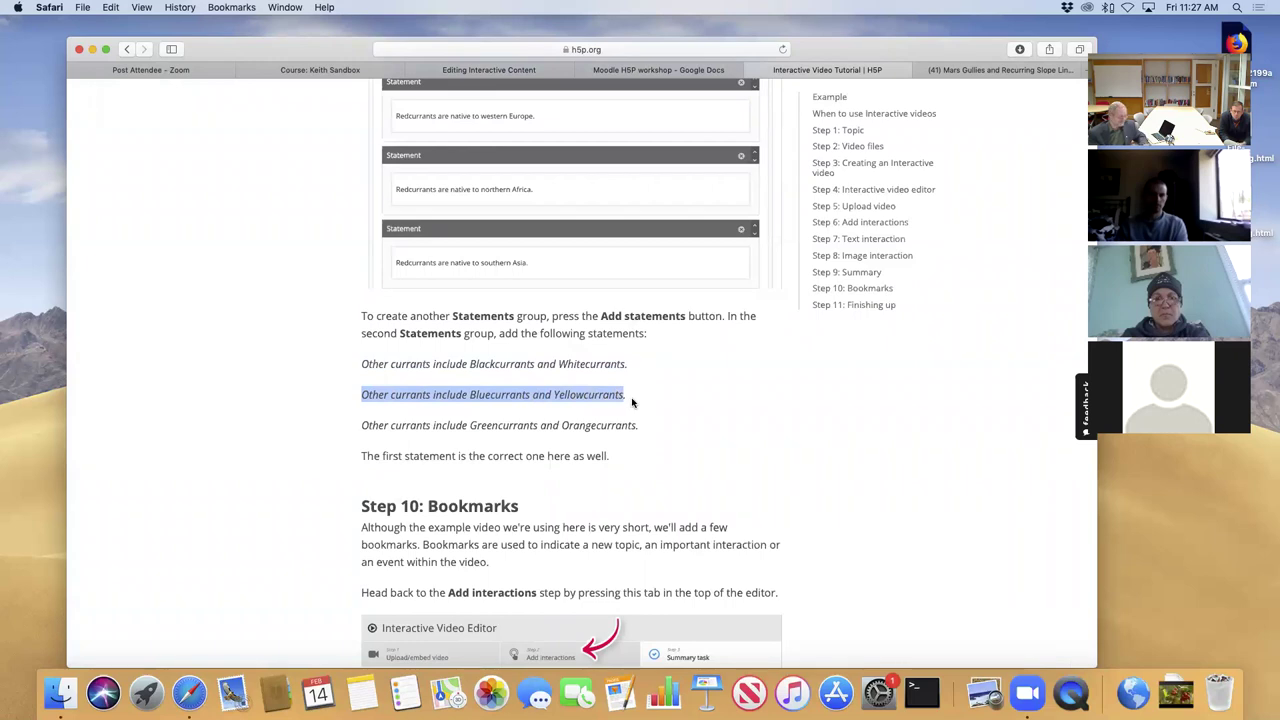
pyautogui.click(480, 72)
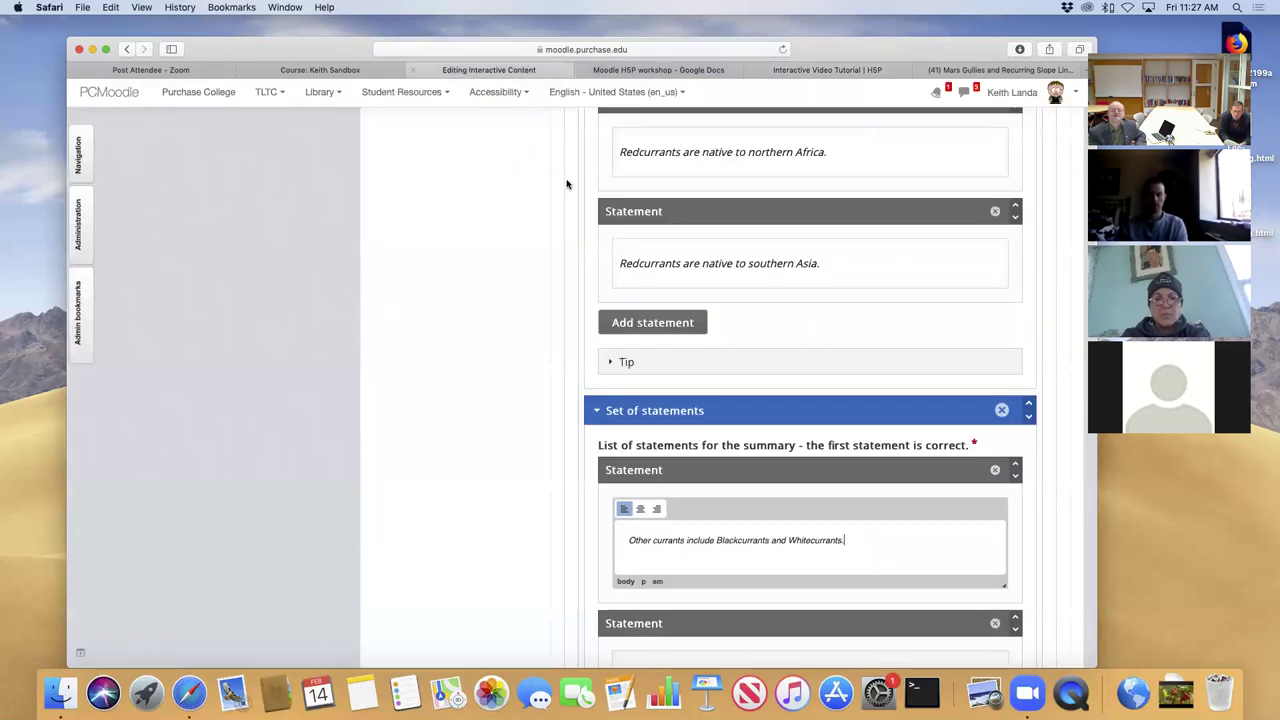
pyautogui.scroll(-5, 728, 555)
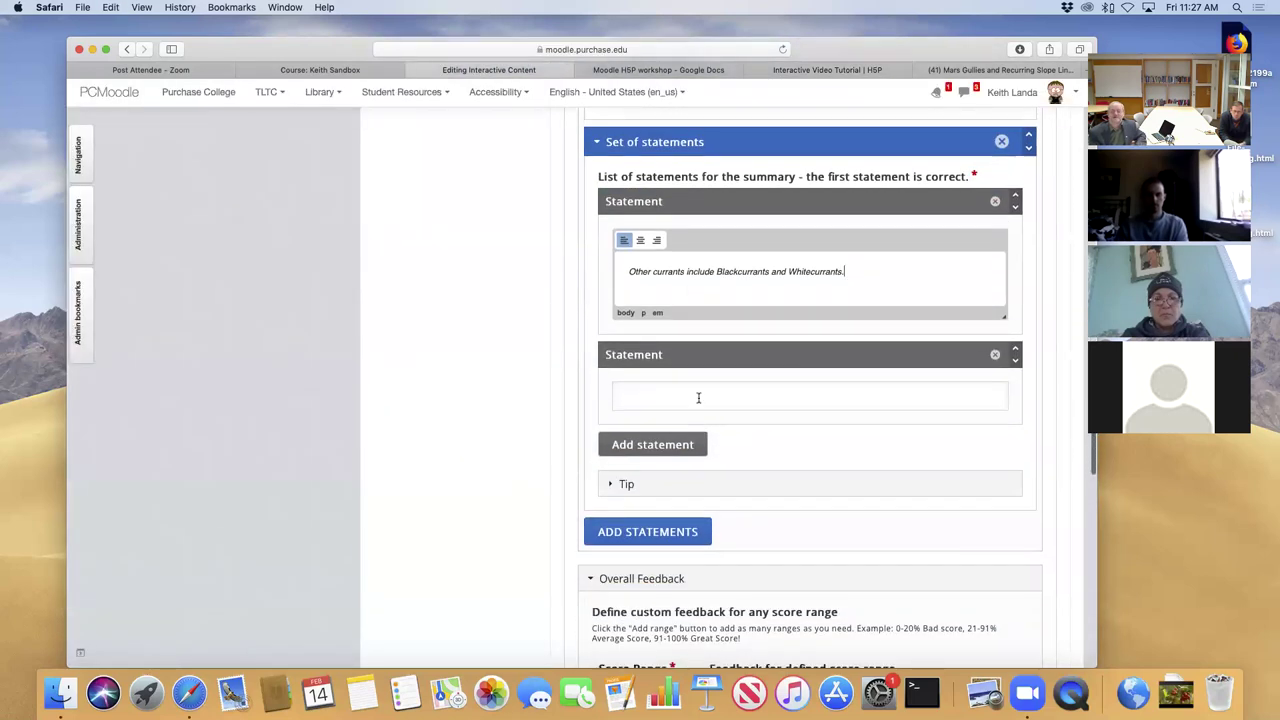
pyautogui.click(697, 395)
pyautogui.press('cmd+v')
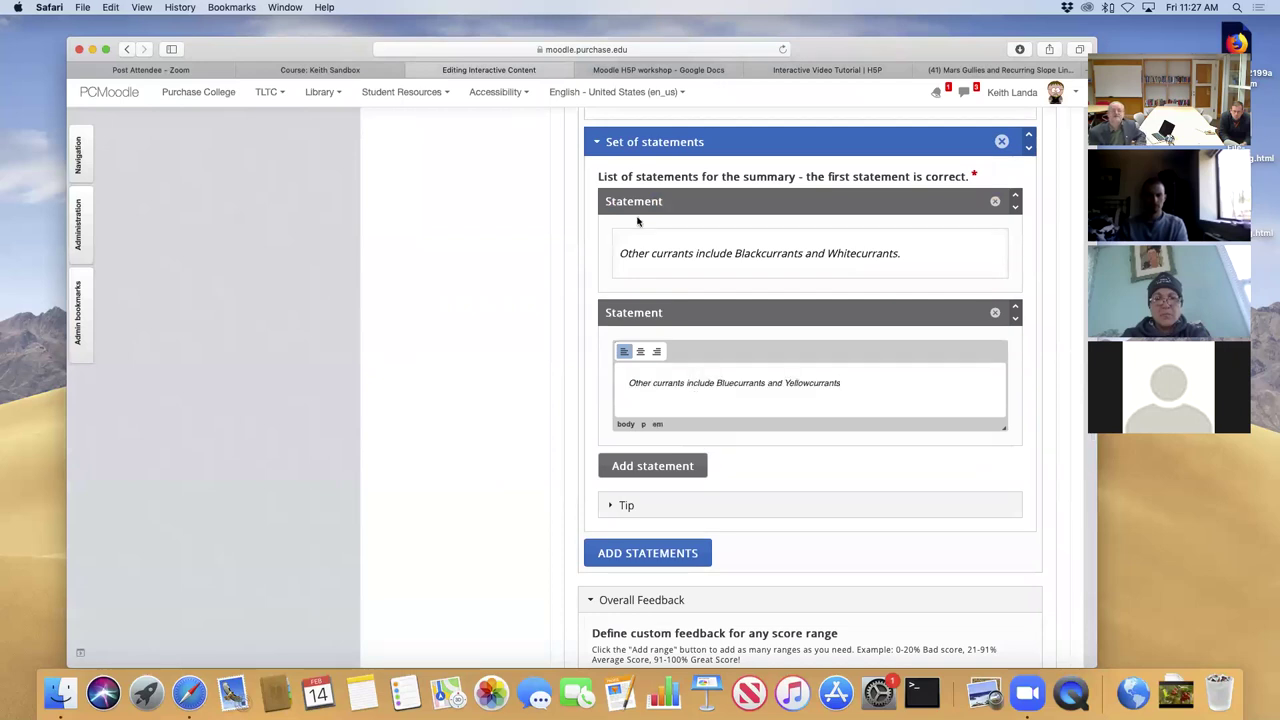
# Add a third statement to the second set reading "Other currants include Greencurrants and Orangecurrants", copied from the H5P tutorial.
pyautogui.click(834, 70)
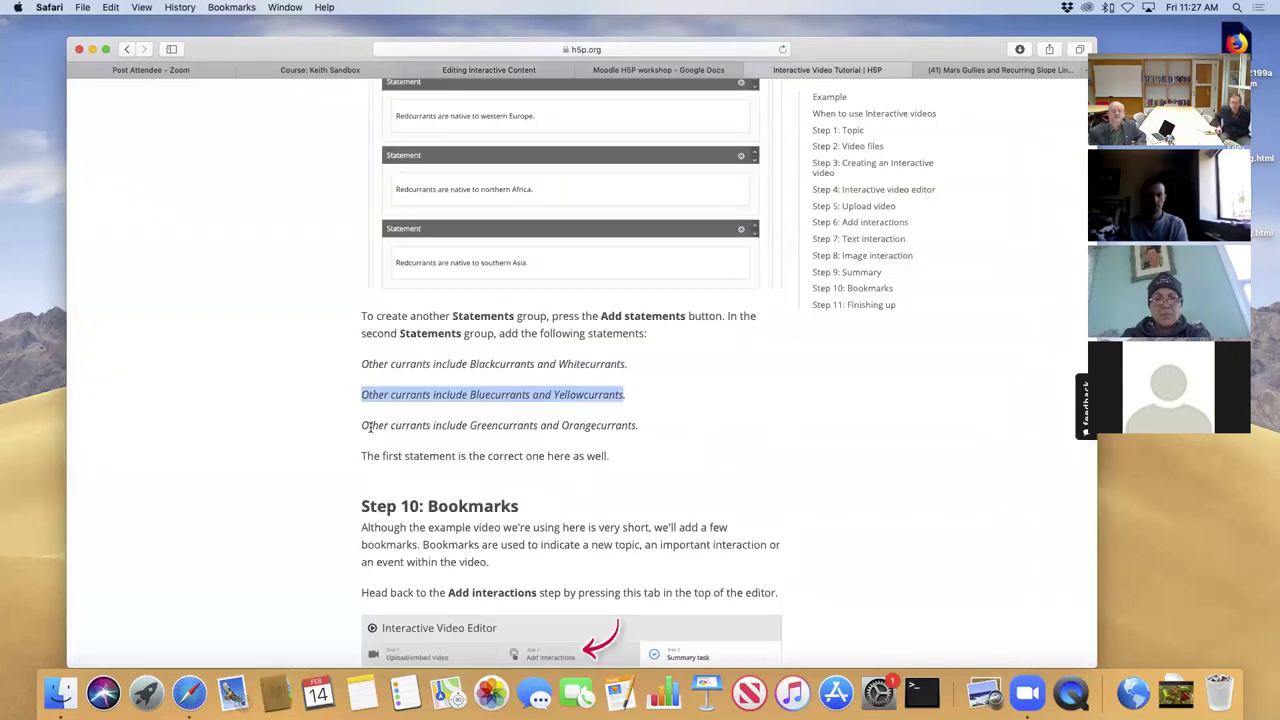
pyautogui.click(363, 425)
pyautogui.moveTo(363, 425); pyautogui.dragTo(636, 426)
pyautogui.press('super+c')
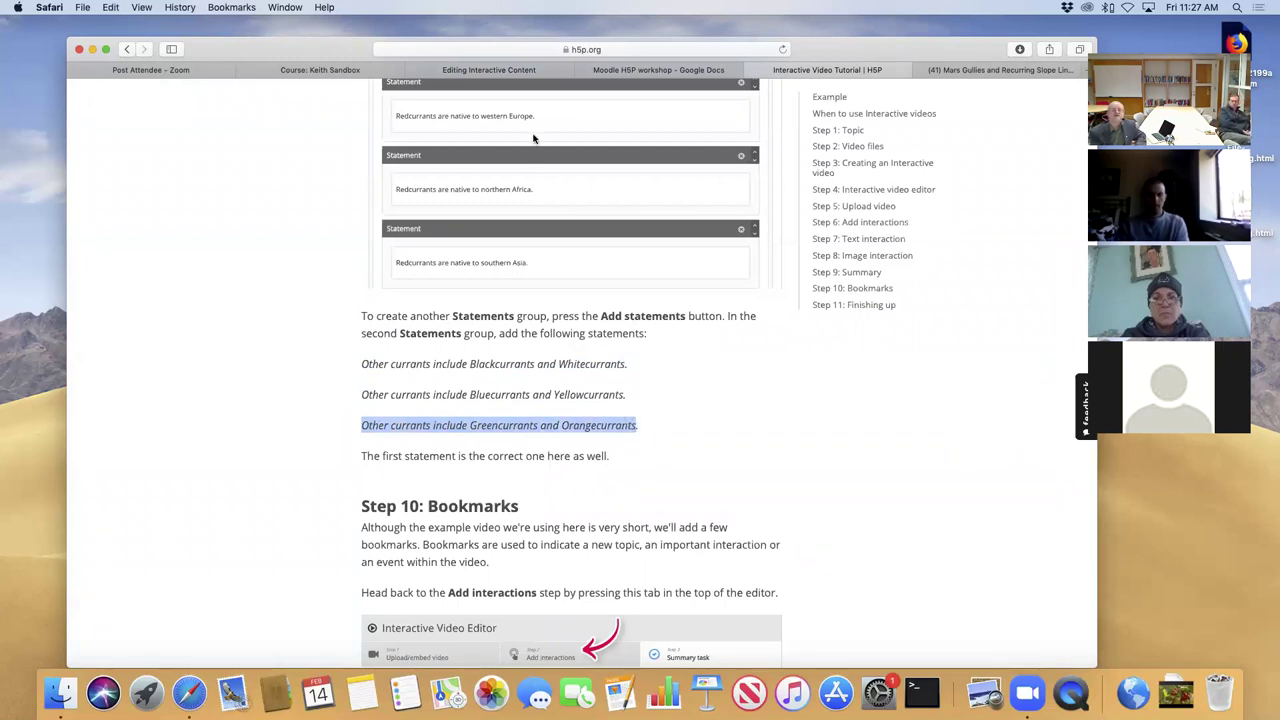
pyautogui.click(500, 72)
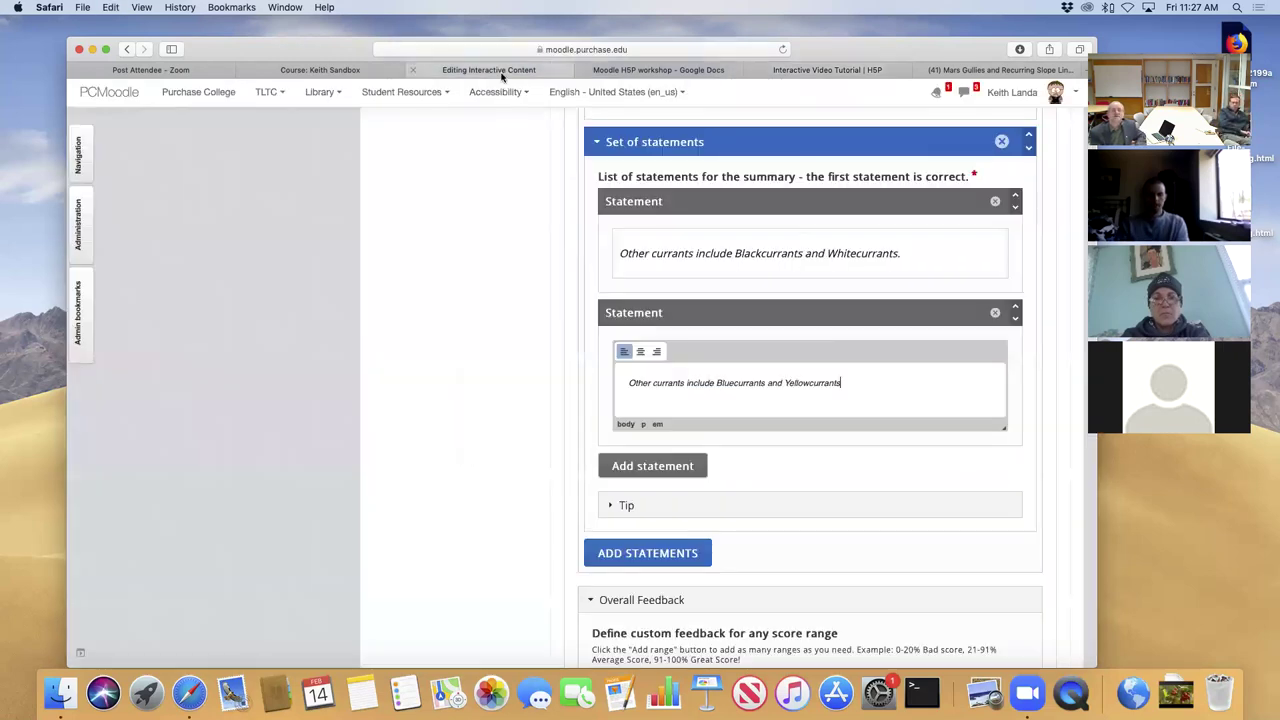
pyautogui.click(655, 466)
pyautogui.click(669, 503)
pyautogui.press('super+v')
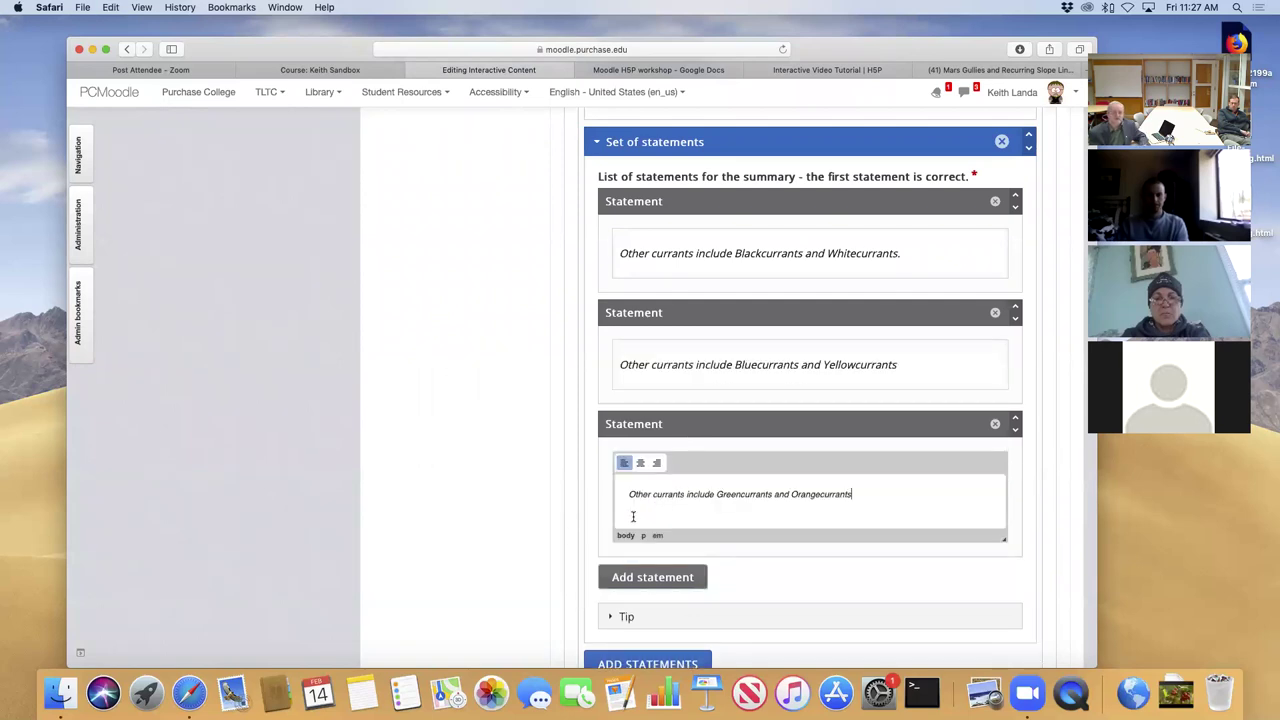
# Read the H5P tutorial's Step 10: Bookmarks and Step 11: Finishing up sections.
pyautogui.click(819, 72)
pyautogui.scroll(-4, 642, 544)
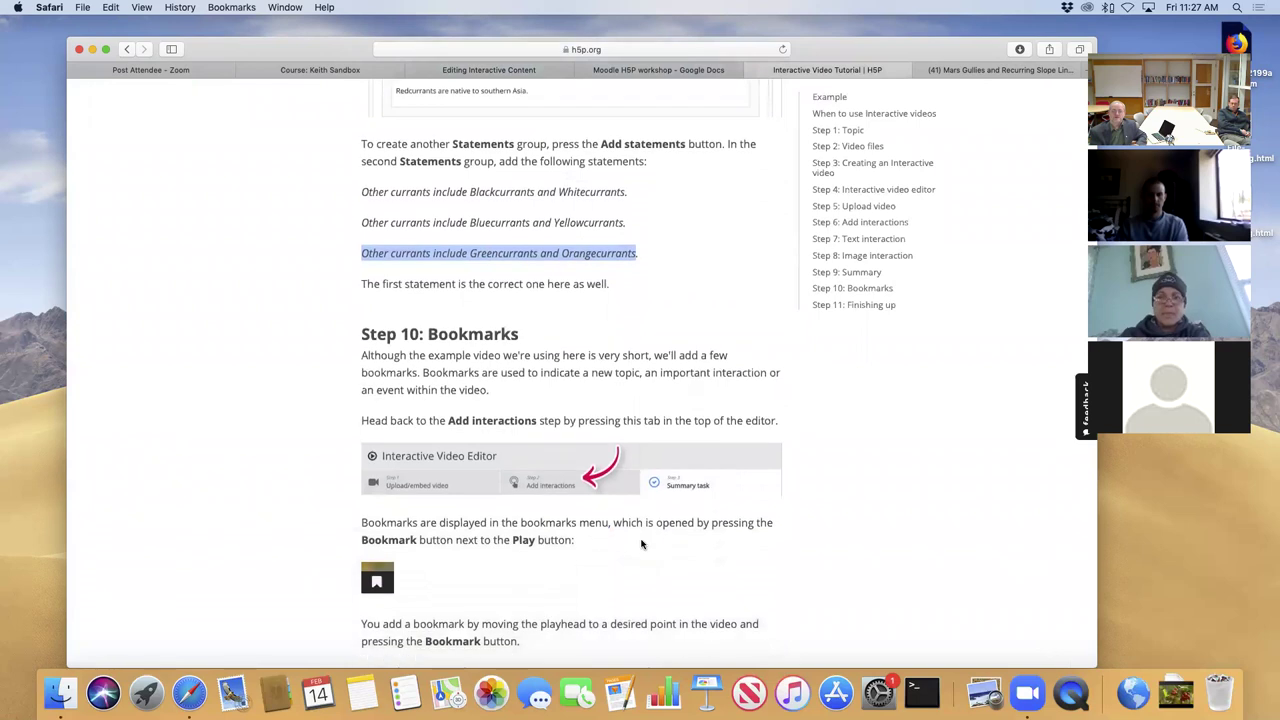
pyautogui.scroll(-2, 642, 544)
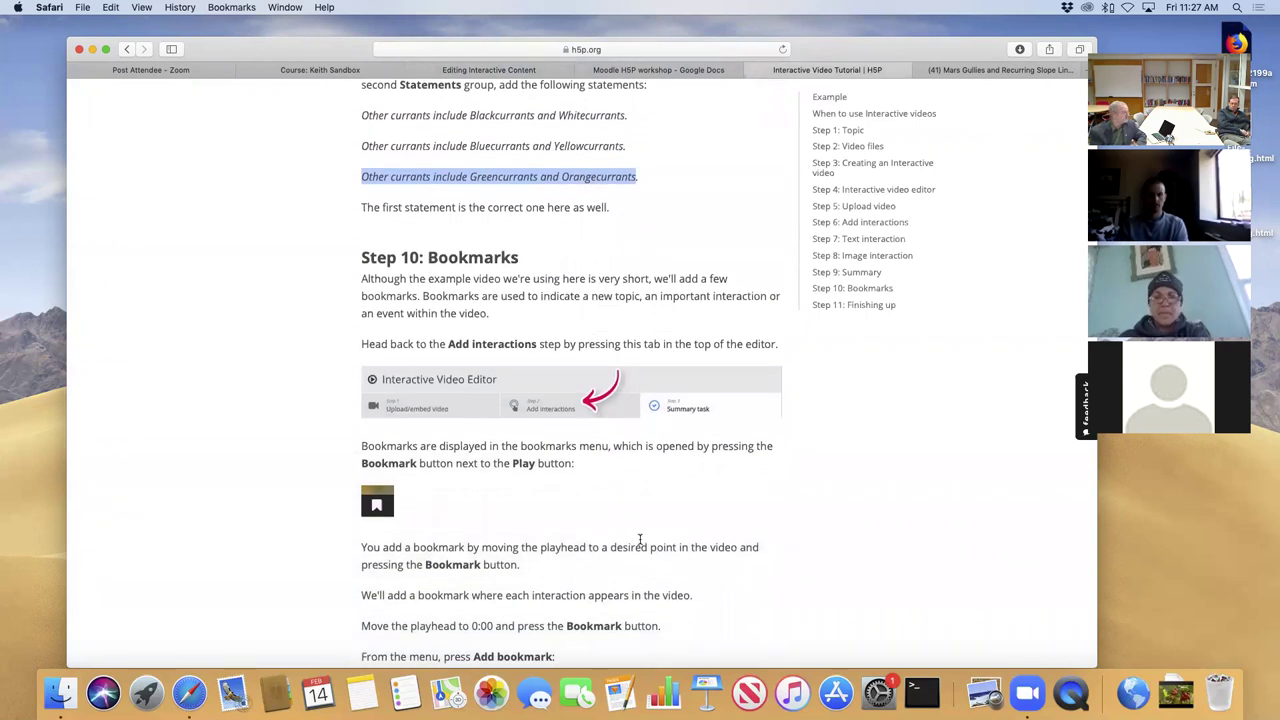
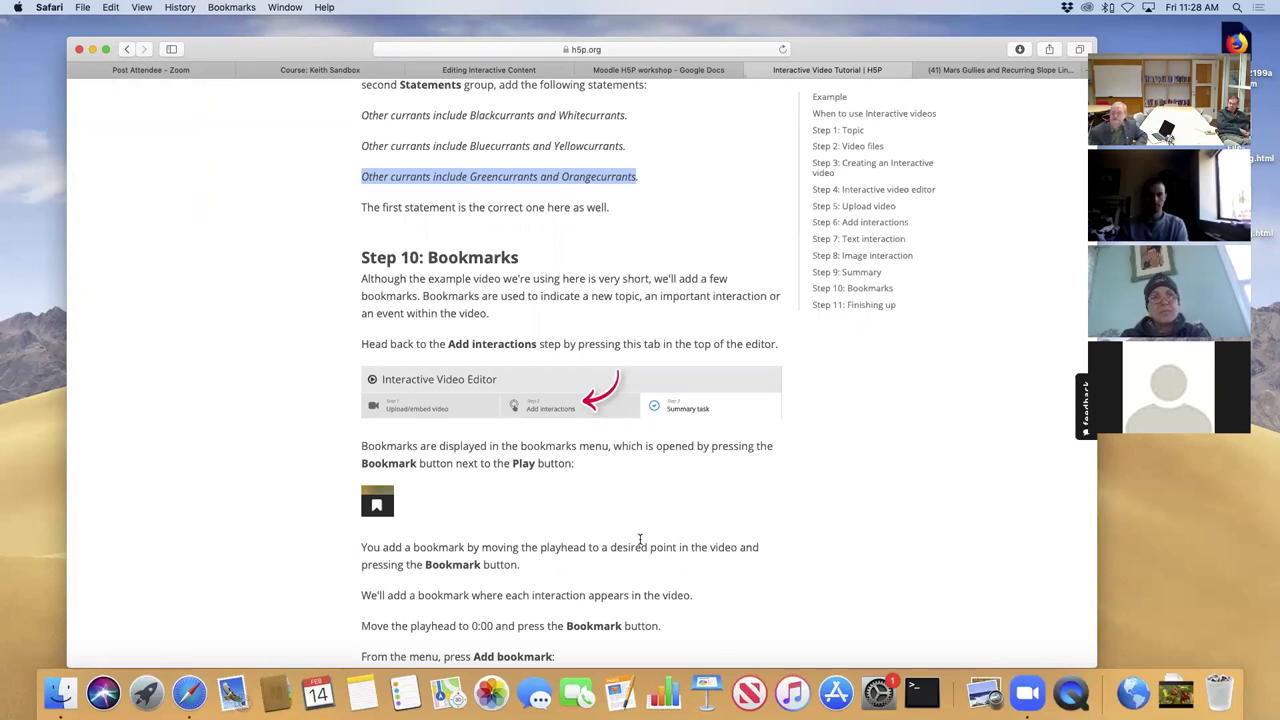
pyautogui.scroll(-15, 721, 602)
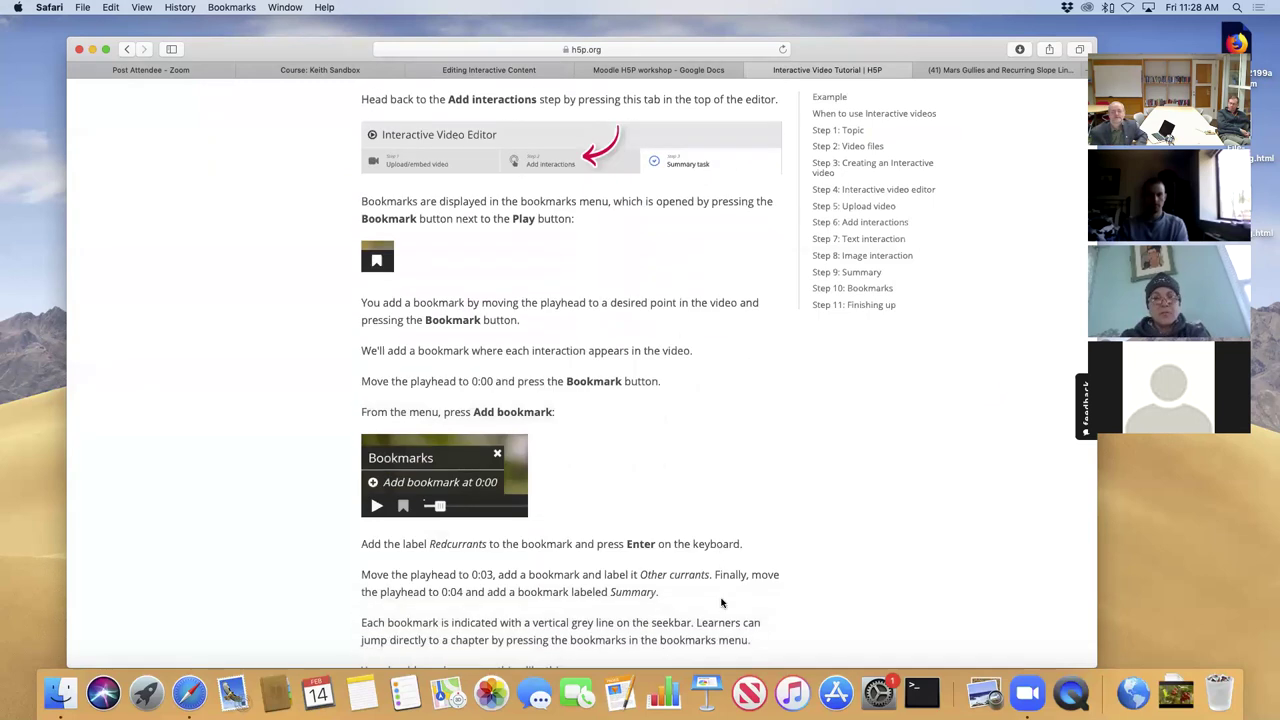
pyautogui.scroll(-5, 721, 602)
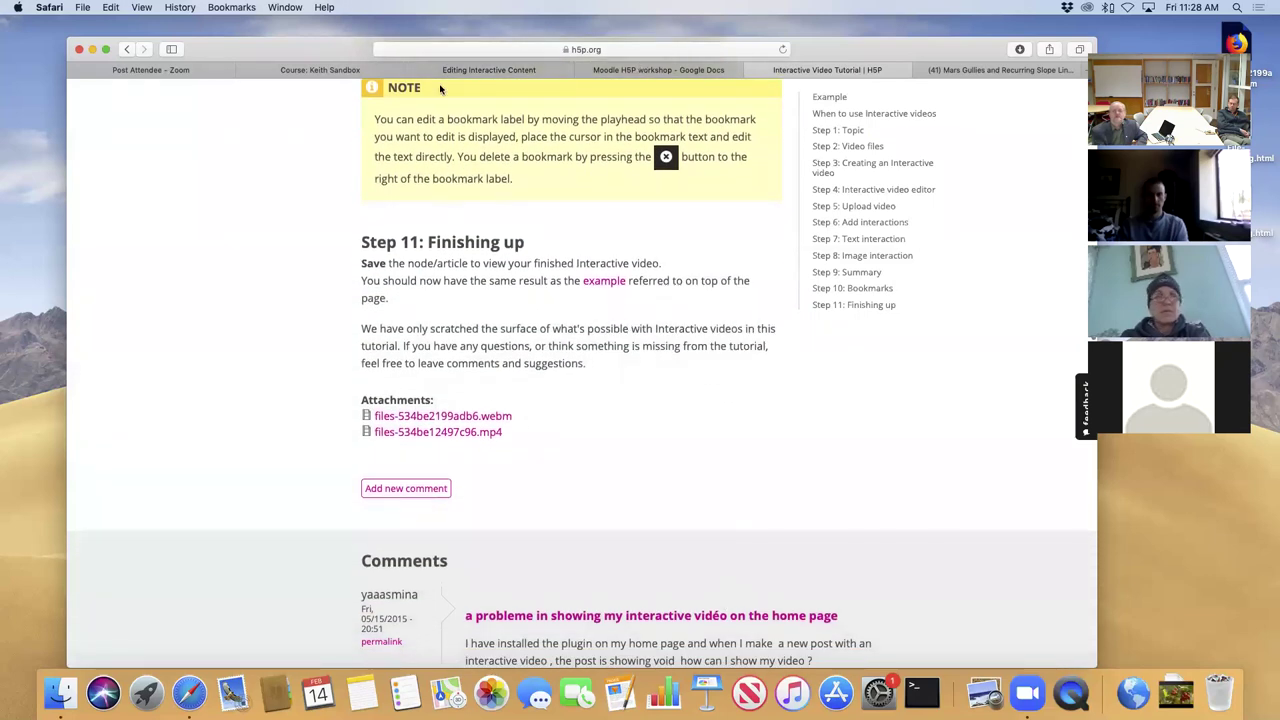
# Return to the Moodle editing page and try to save and display the interactive video.
pyautogui.click(450, 70)
pyautogui.scroll(-4, 573, 553)
pyautogui.scroll(-10, 573, 553)
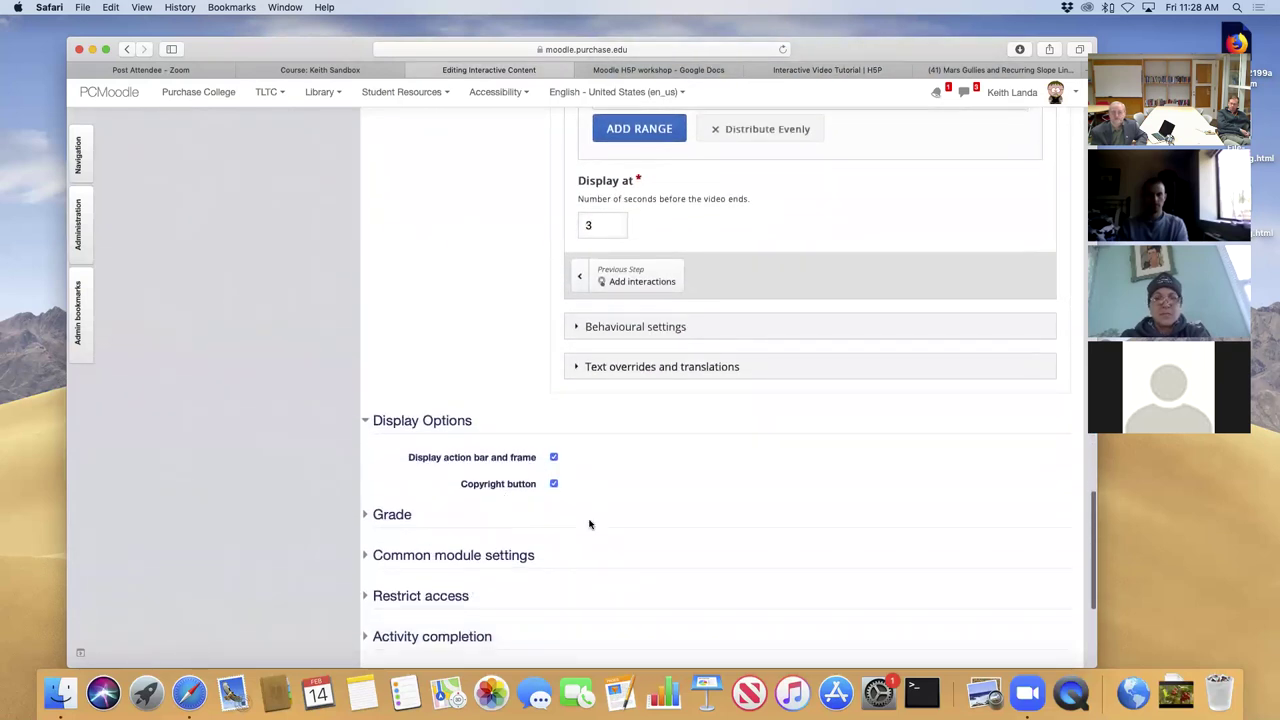
pyautogui.scroll(-3, 590, 526)
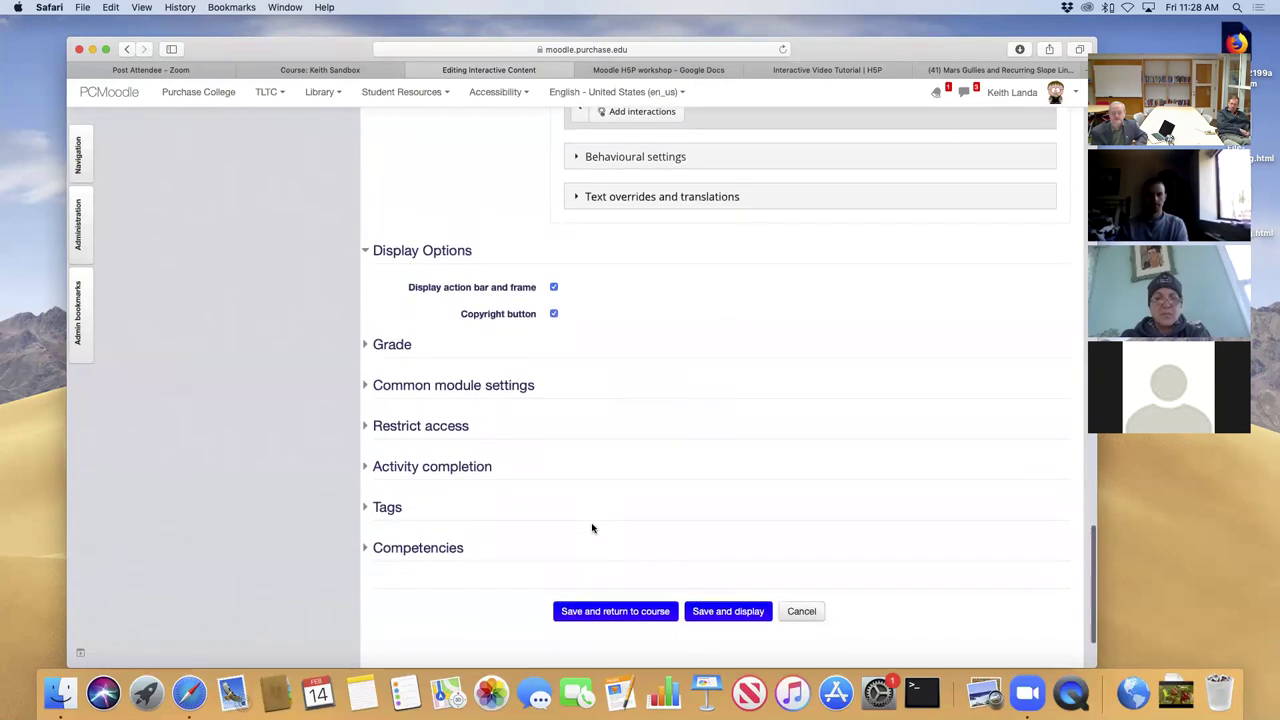
pyautogui.click(721, 611)
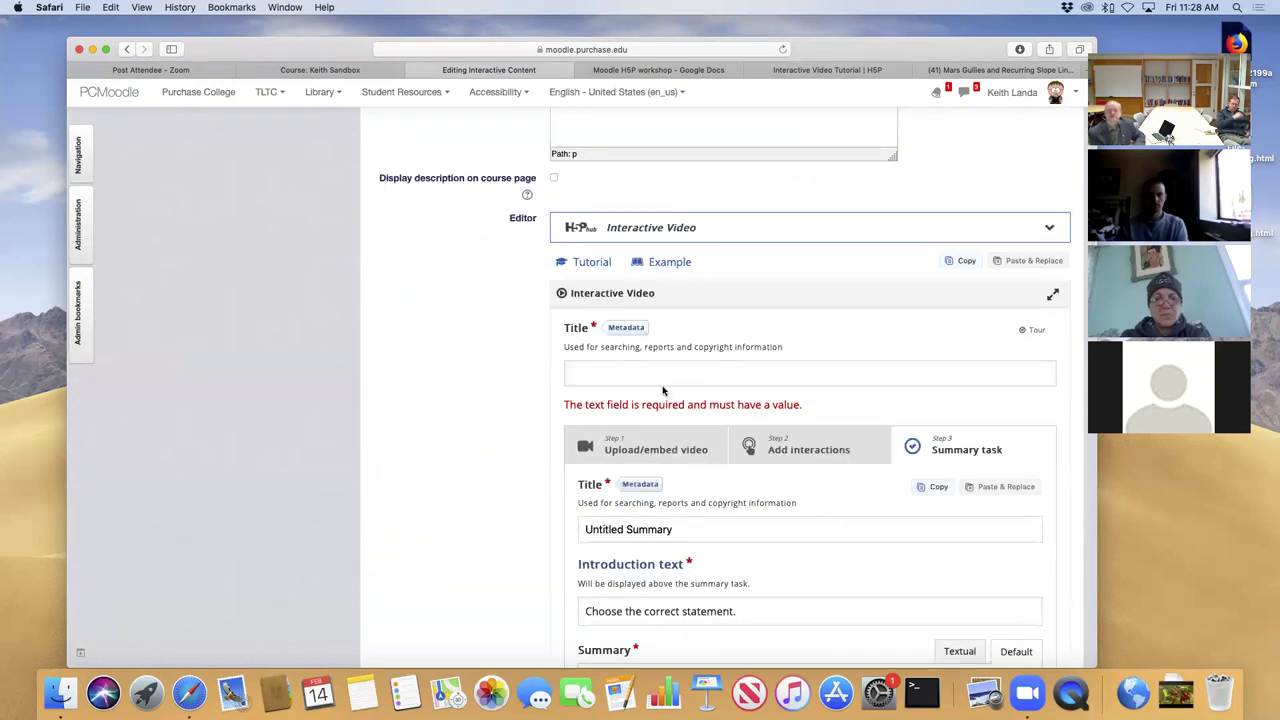
# Title the interactive video "Currents" and save and display the activity.
pyautogui.write('C')
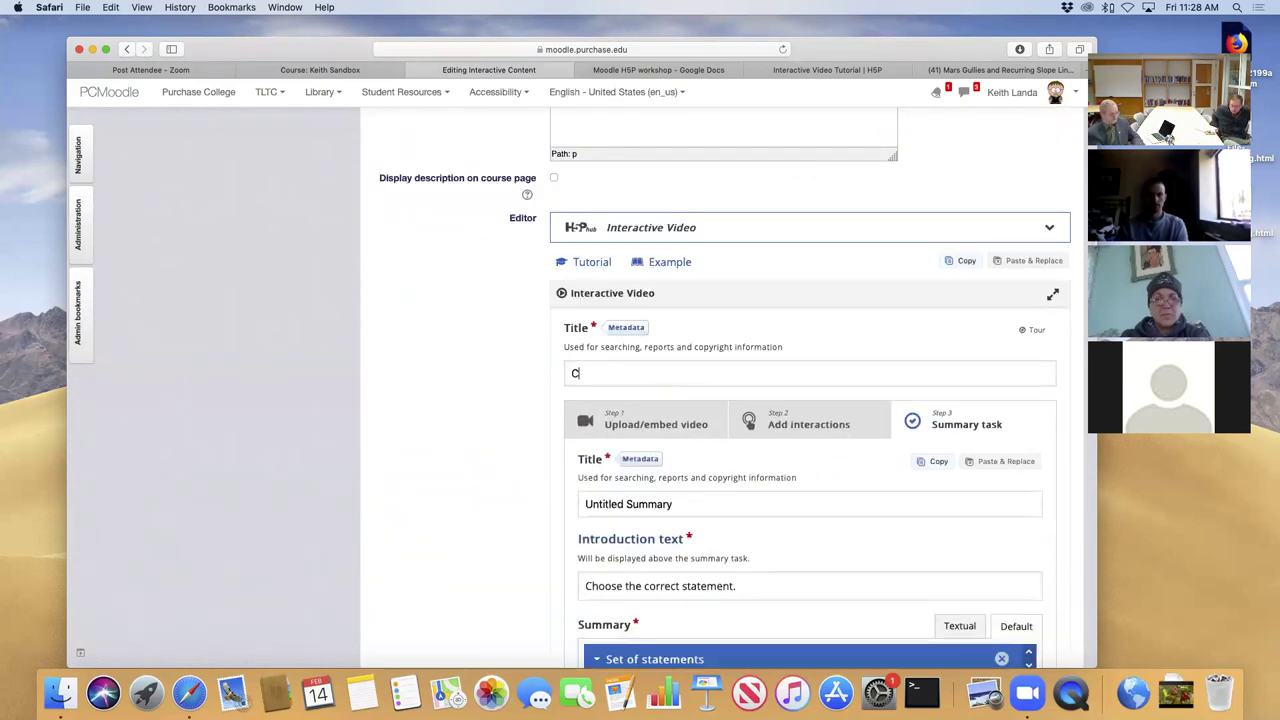
pyautogui.write('urrents')
pyautogui.scroll(-2, 560, 540)
pyautogui.scroll(-15, 552, 548)
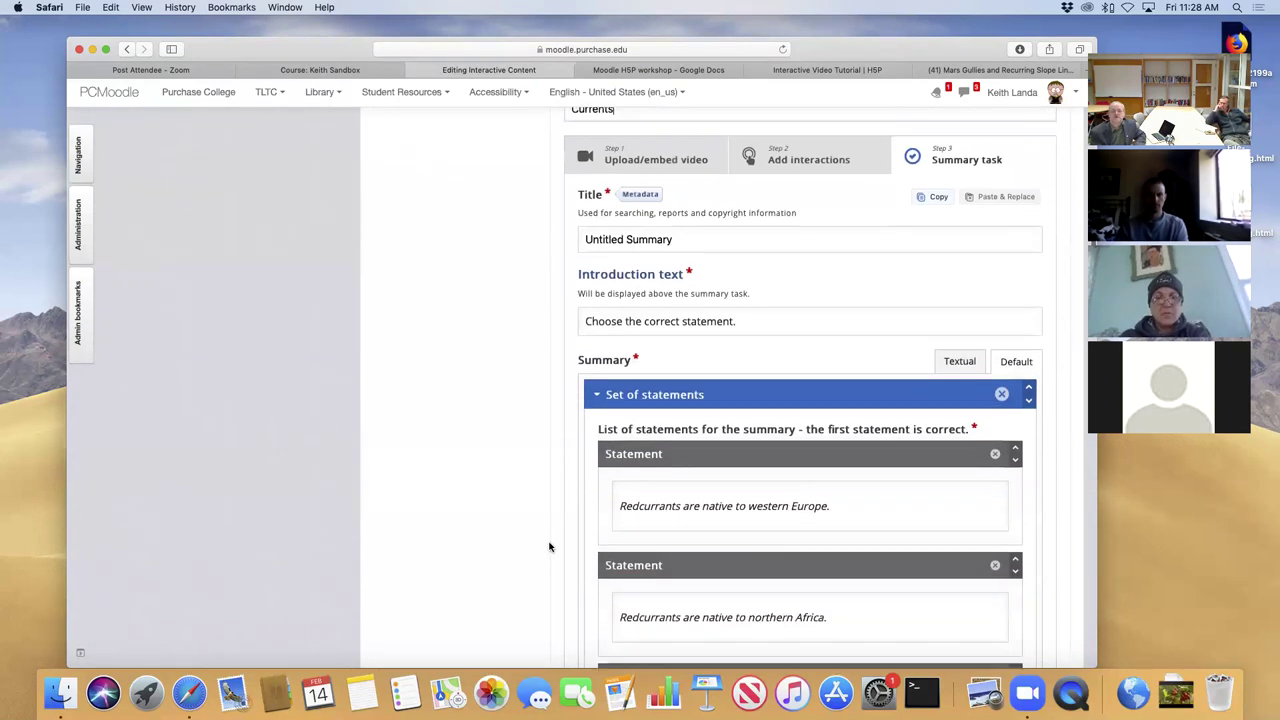
pyautogui.scroll(-11, 555, 548)
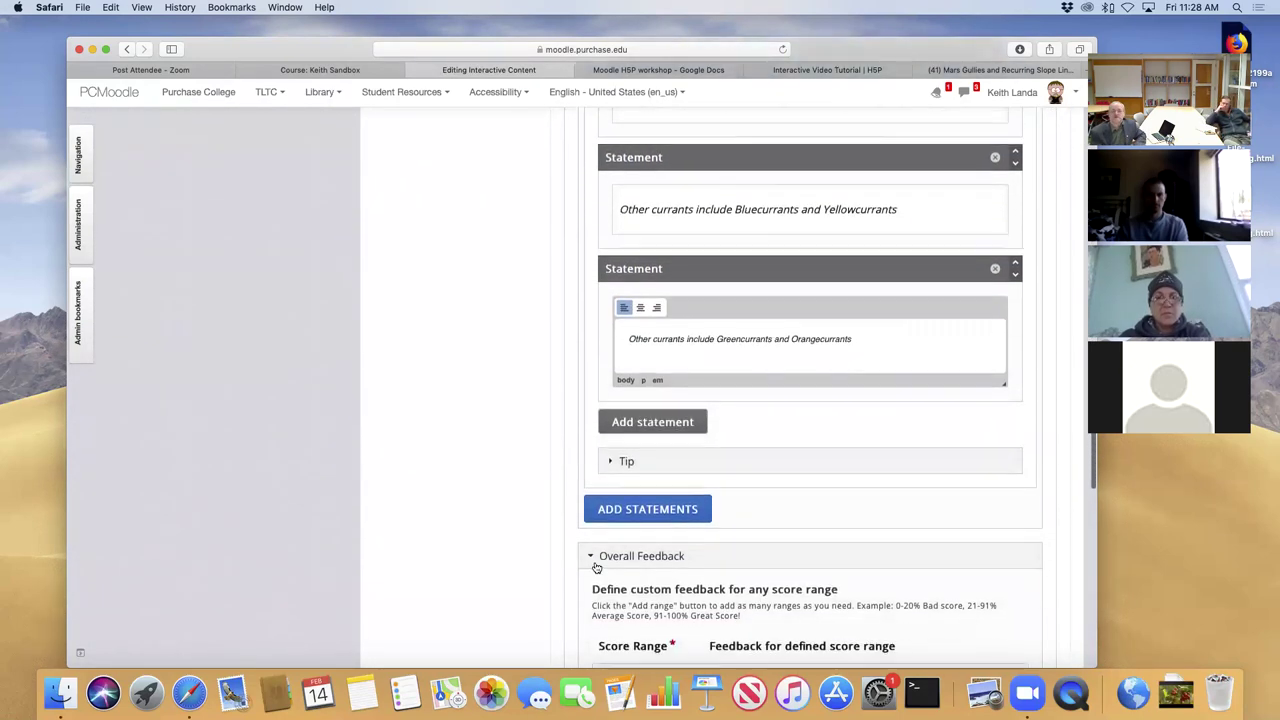
pyautogui.scroll(-4, 752, 590)
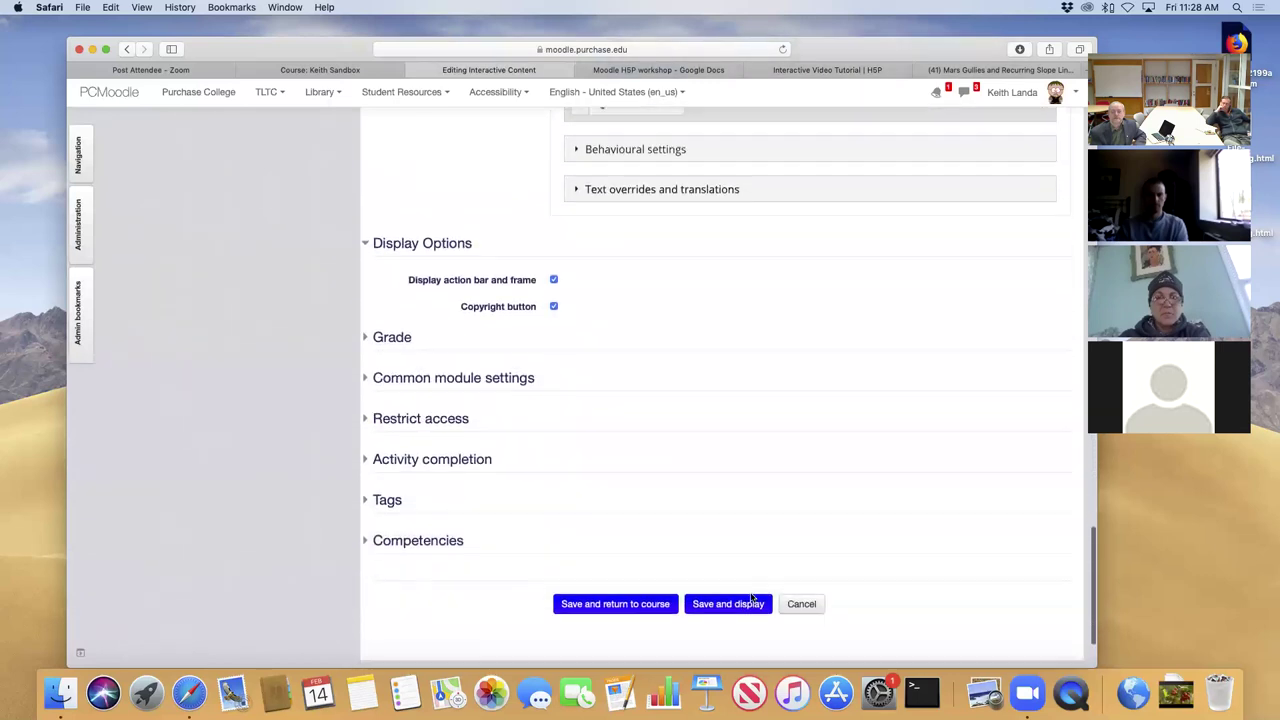
pyautogui.click(730, 502)
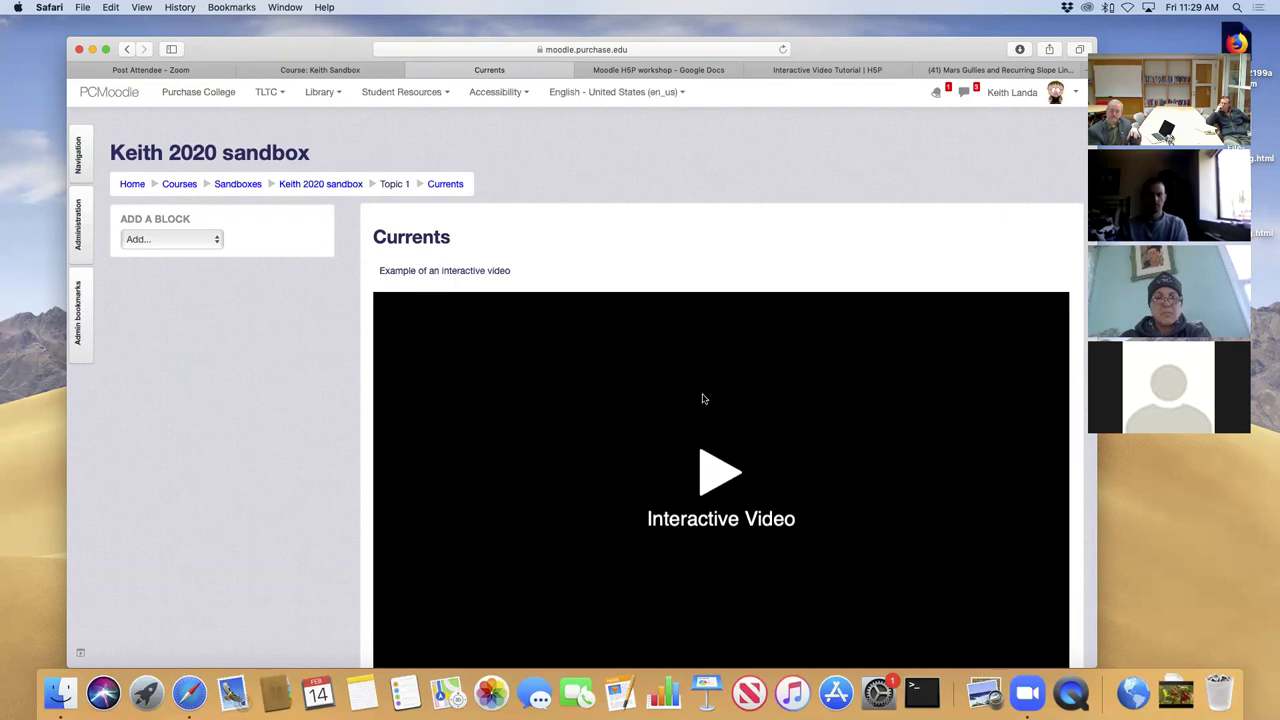
# Play the saved video and check the Redcurrants and Blackcurrants interactions, closing each popup after viewing it.
pyautogui.scroll(-2, 640, 376)
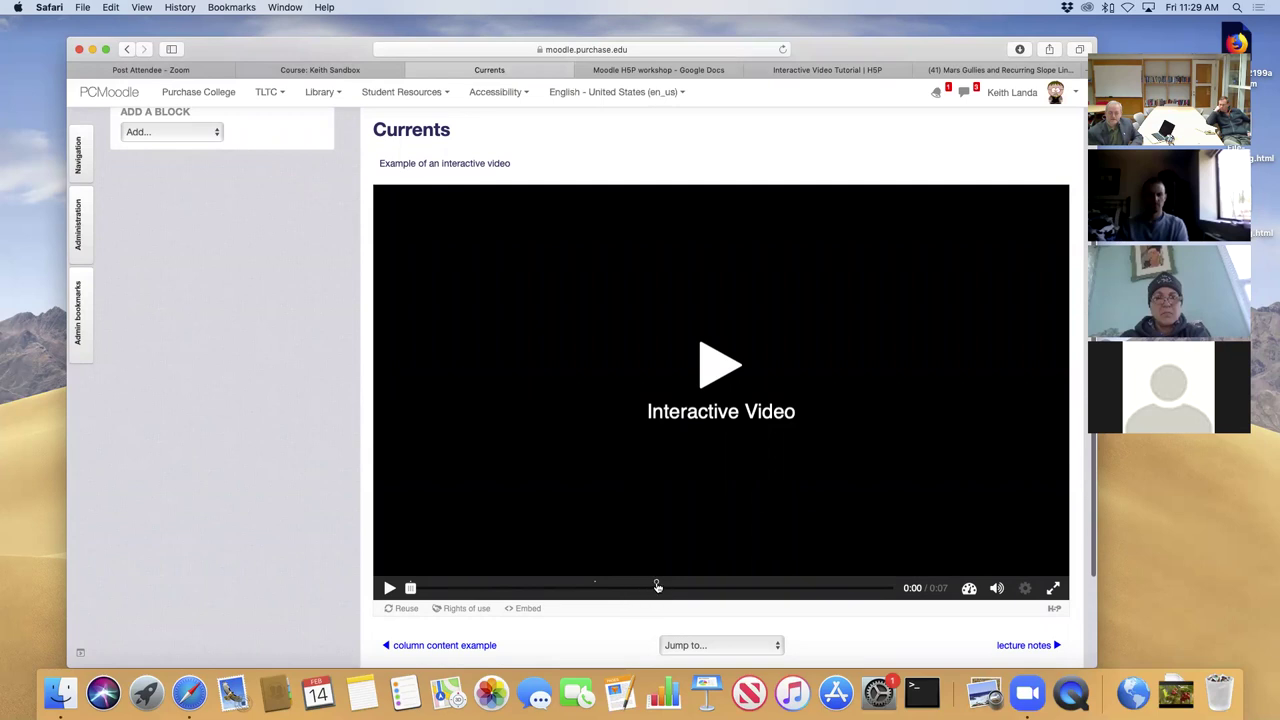
pyautogui.click(721, 373)
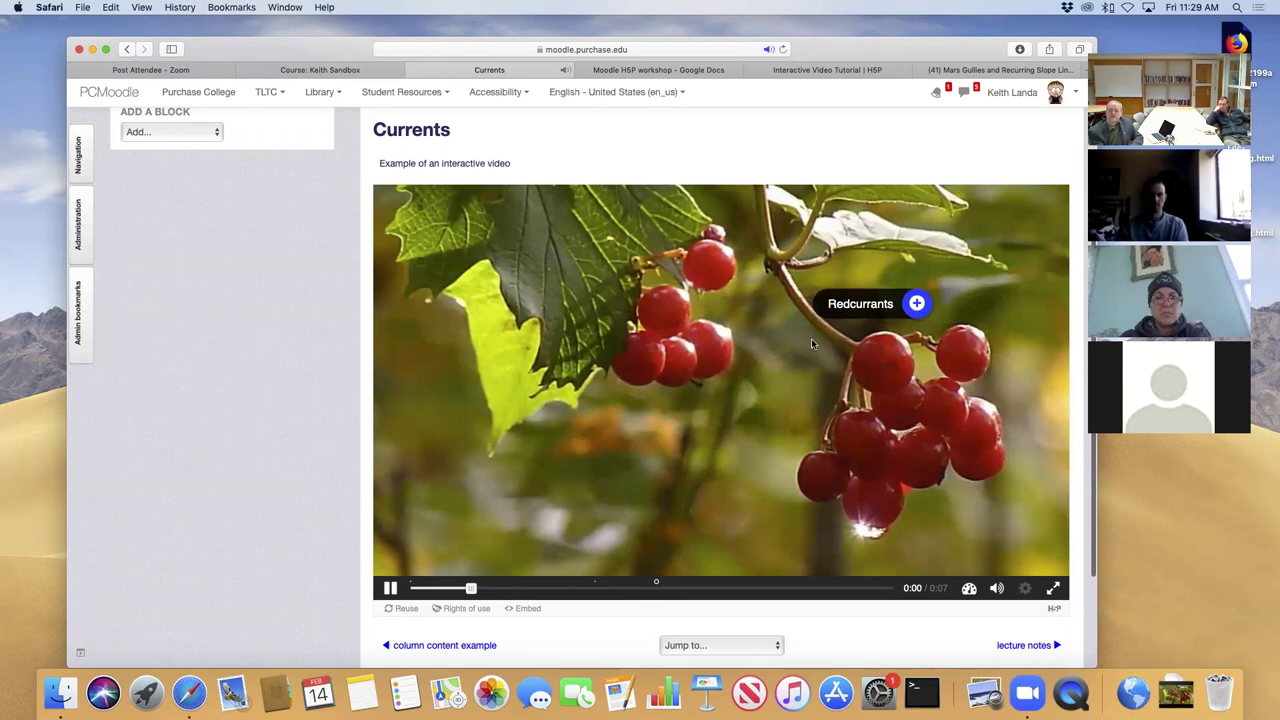
pyautogui.click(860, 303)
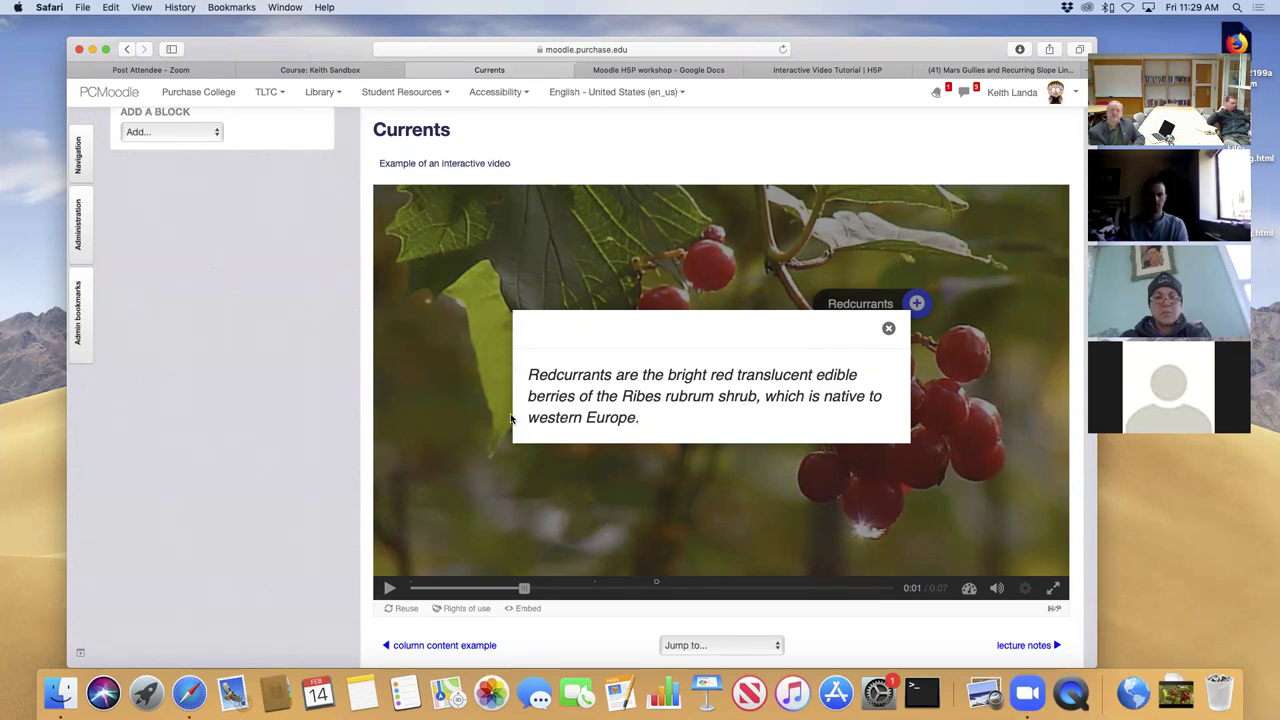
pyautogui.moveTo(540, 417); pyautogui.dragTo(634, 418)
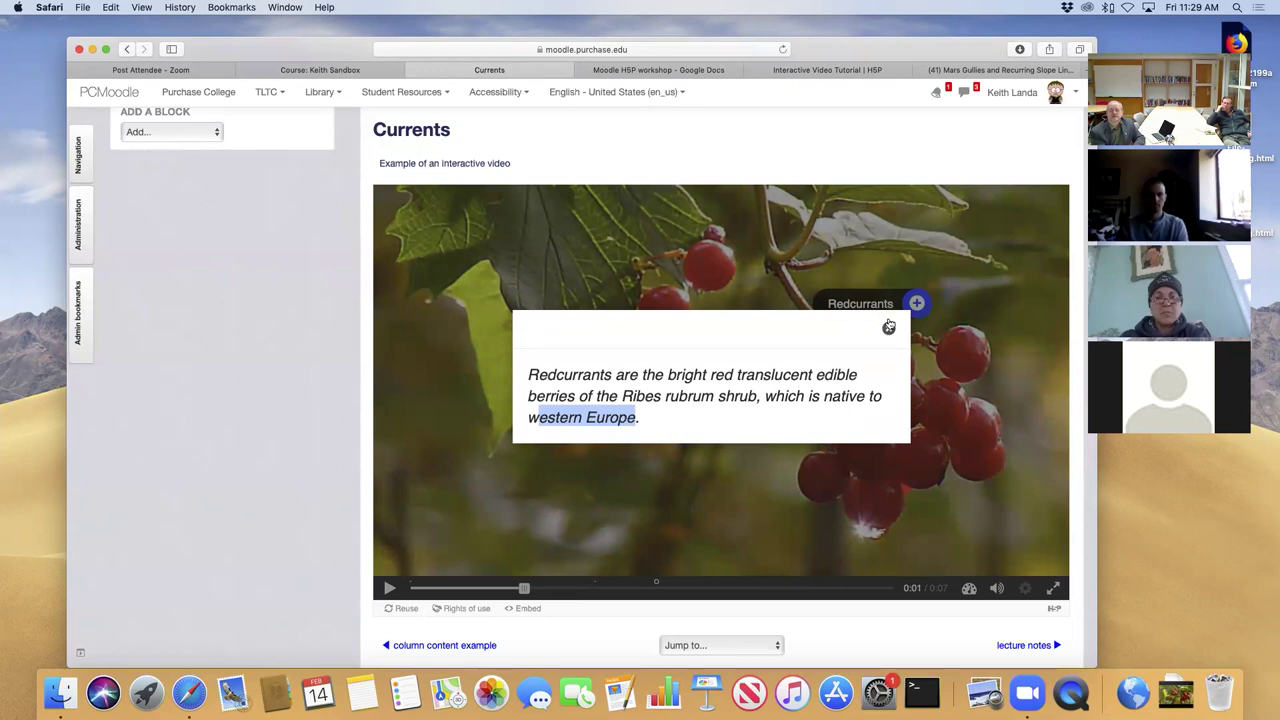
pyautogui.click(888, 329)
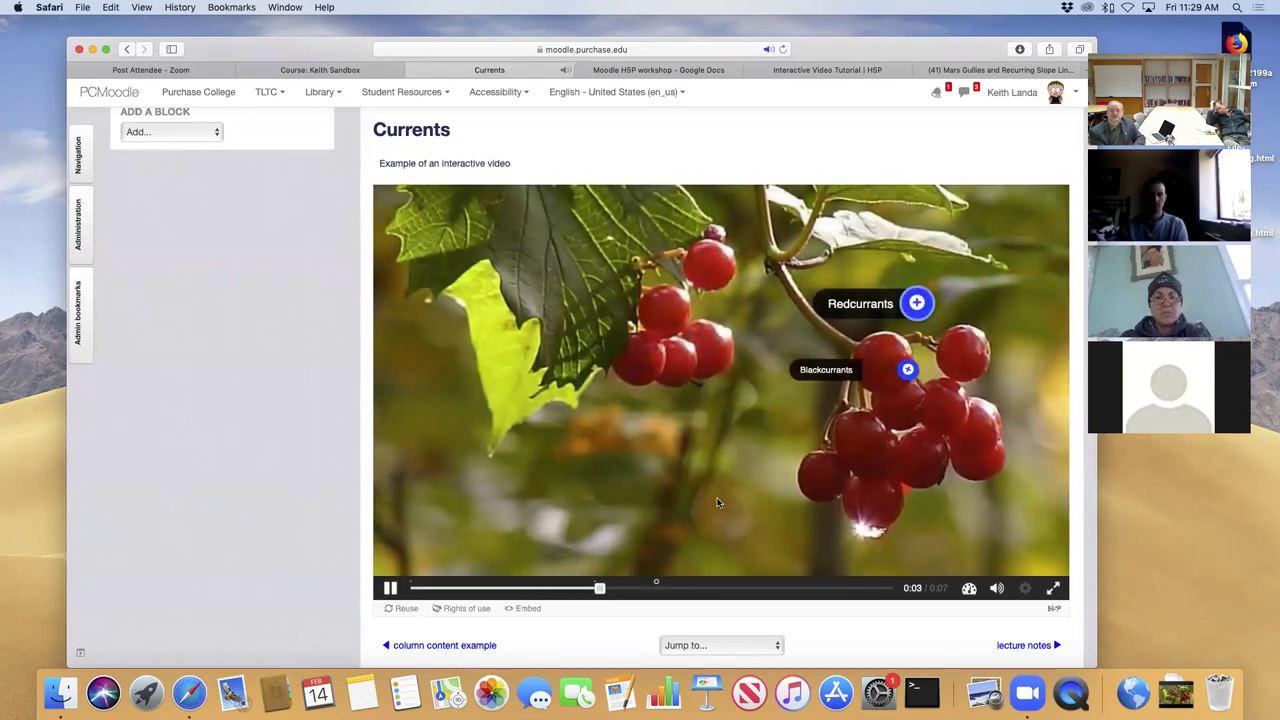
pyautogui.click(862, 369)
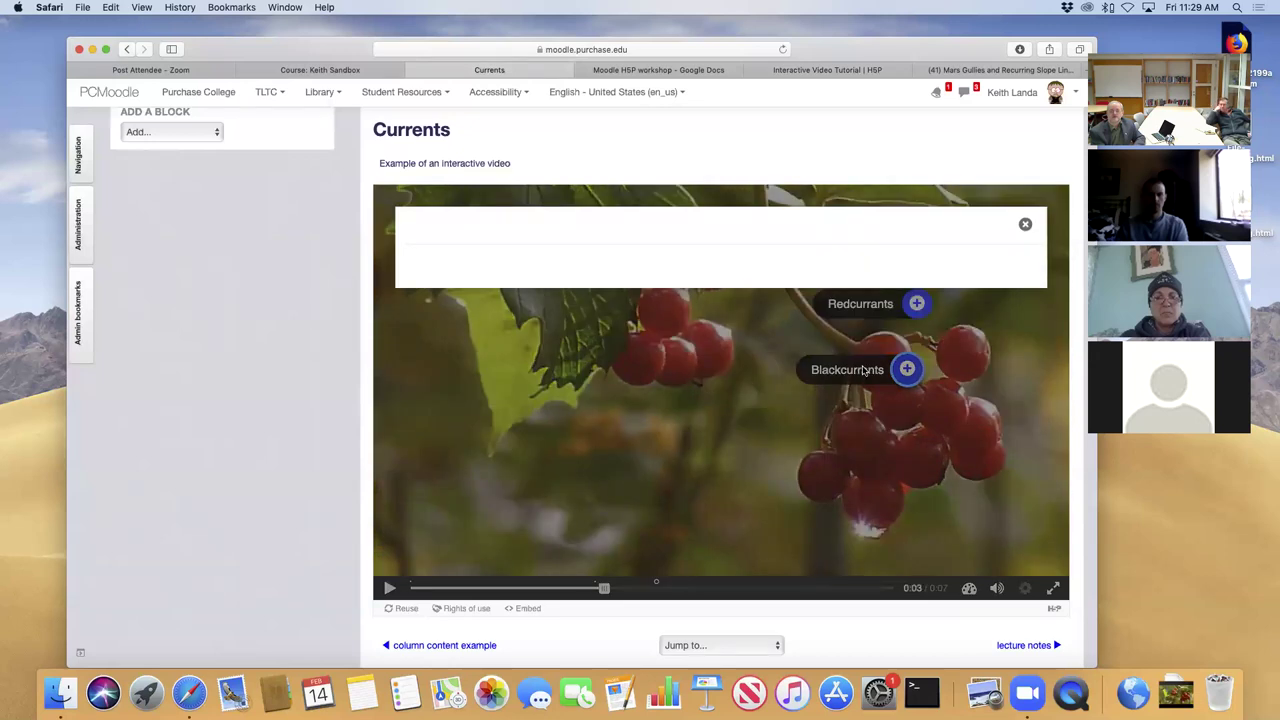
pyautogui.click(1025, 227)
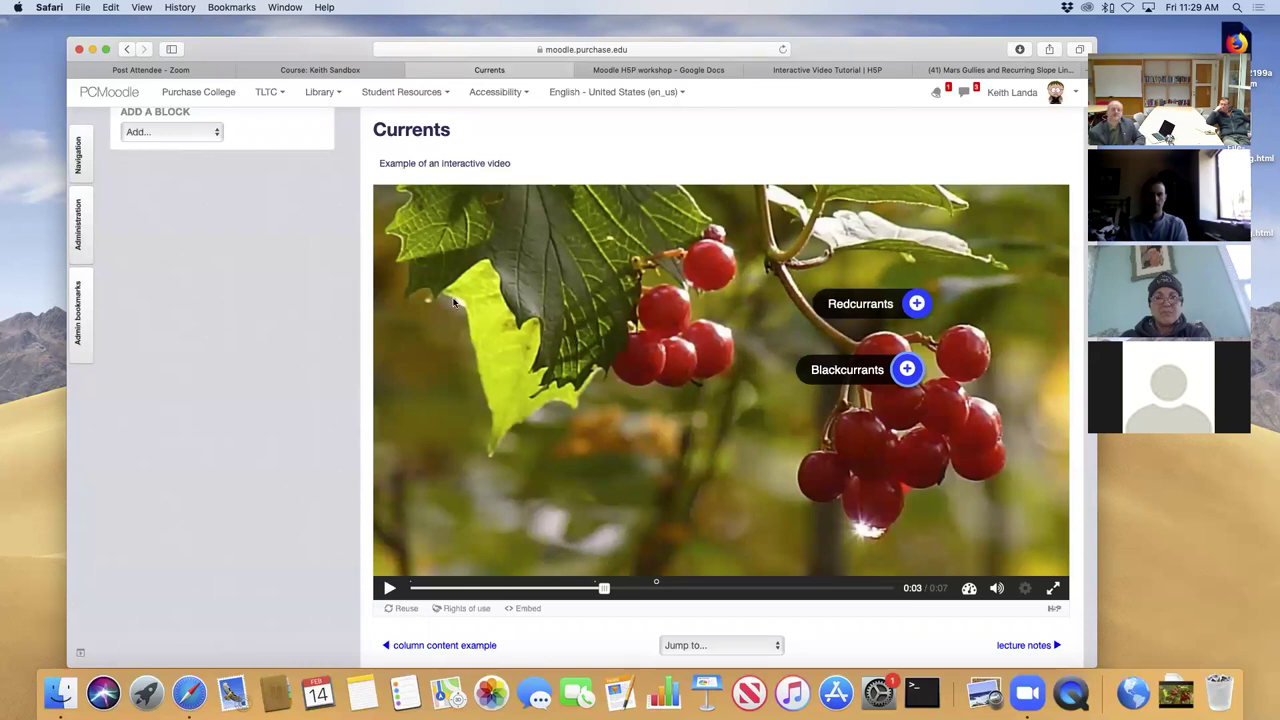
# Open the Currents activity's settings for editing and go to the Add interactions stage of the interactive video editor.
pyautogui.click(78, 240)
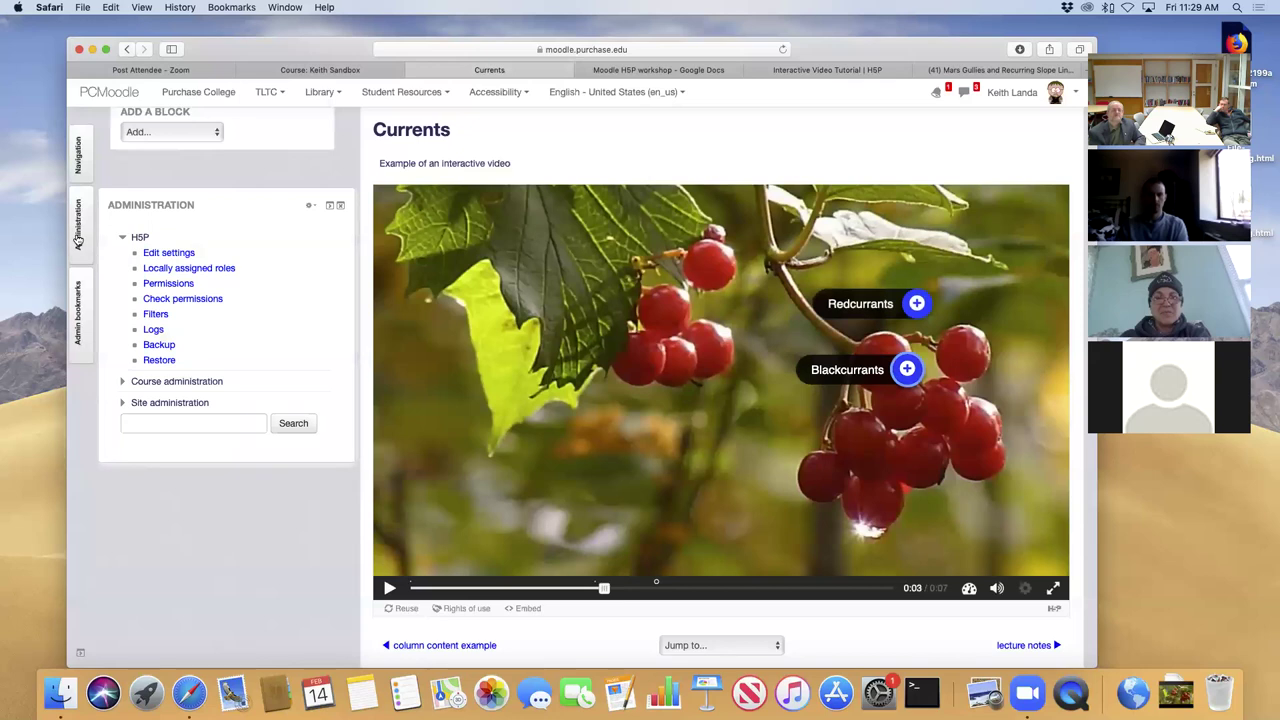
pyautogui.click(164, 252)
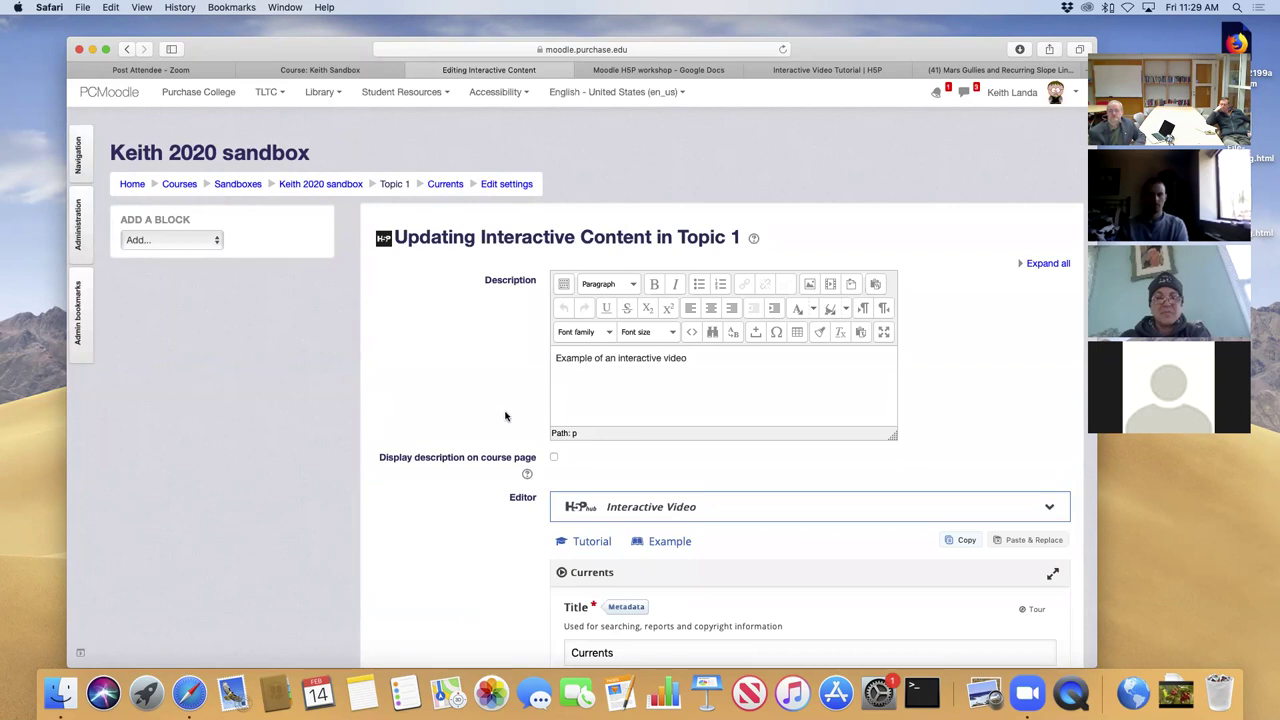
pyautogui.scroll(-5, 505, 416)
pyautogui.click(818, 378)
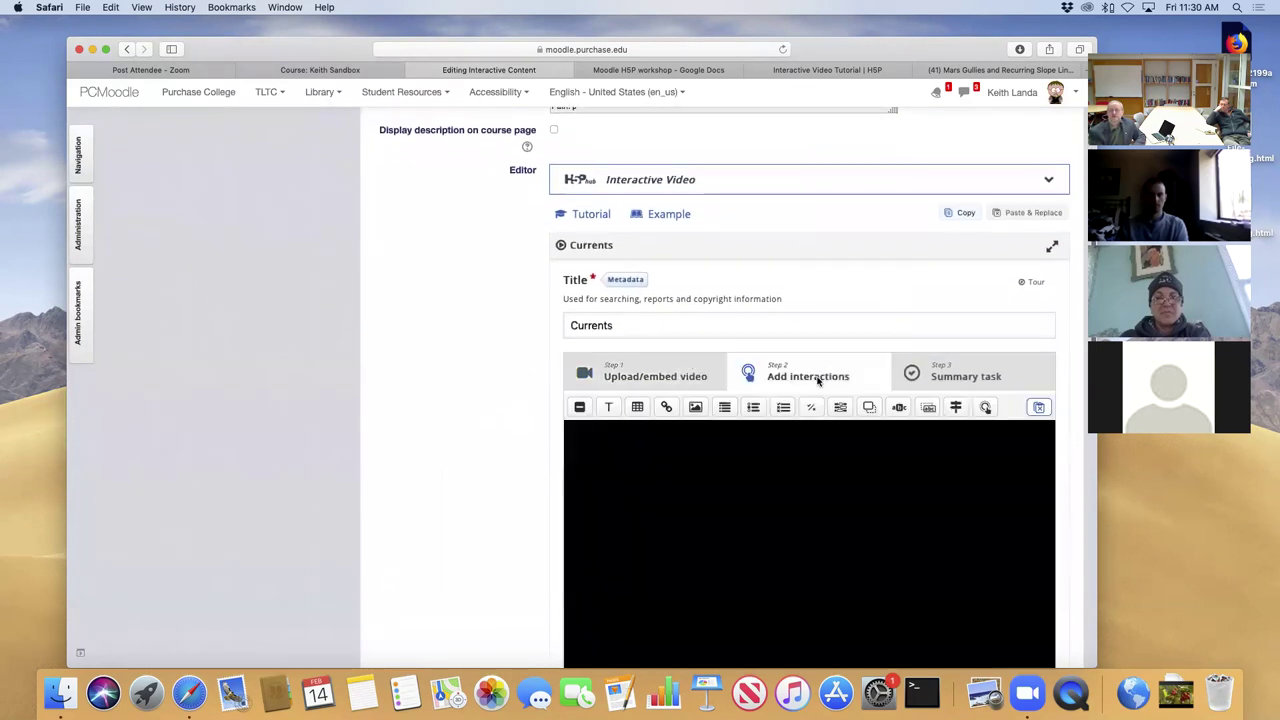
pyautogui.scroll(-4, 594, 486)
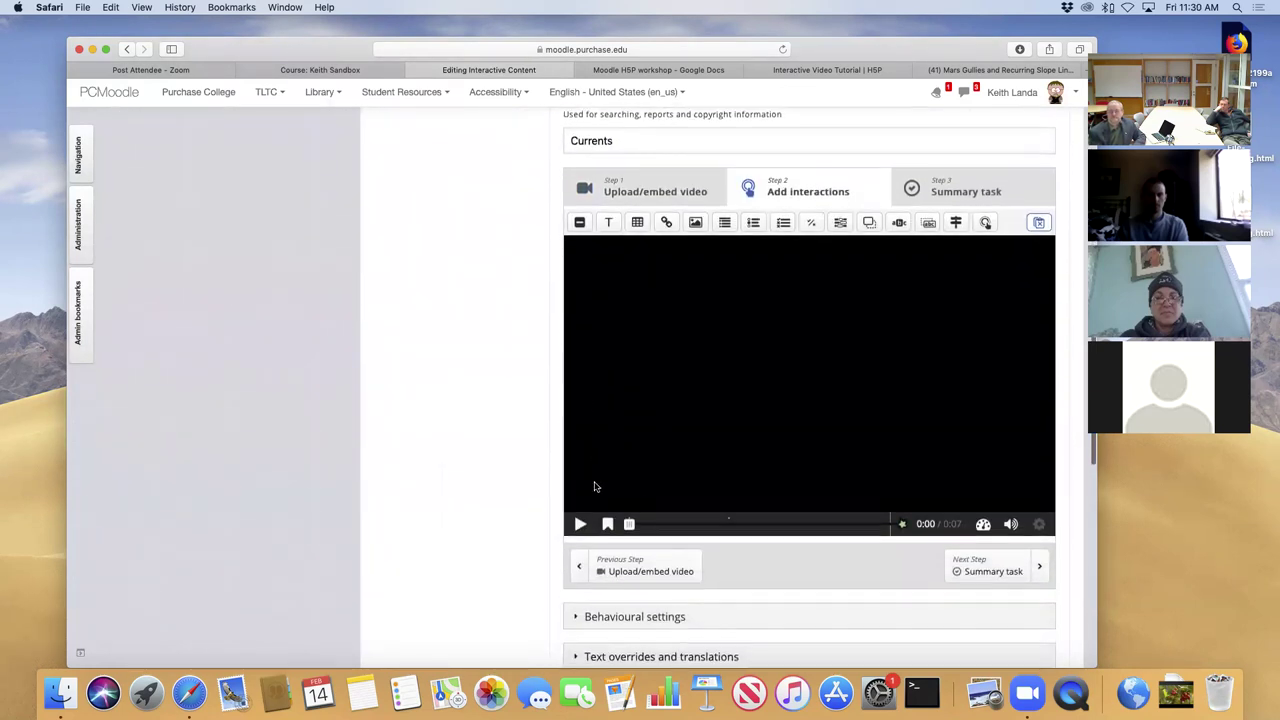
# Bring the video to 0:03 and open the Blackcurrants interaction for editing.
pyautogui.click(580, 515)
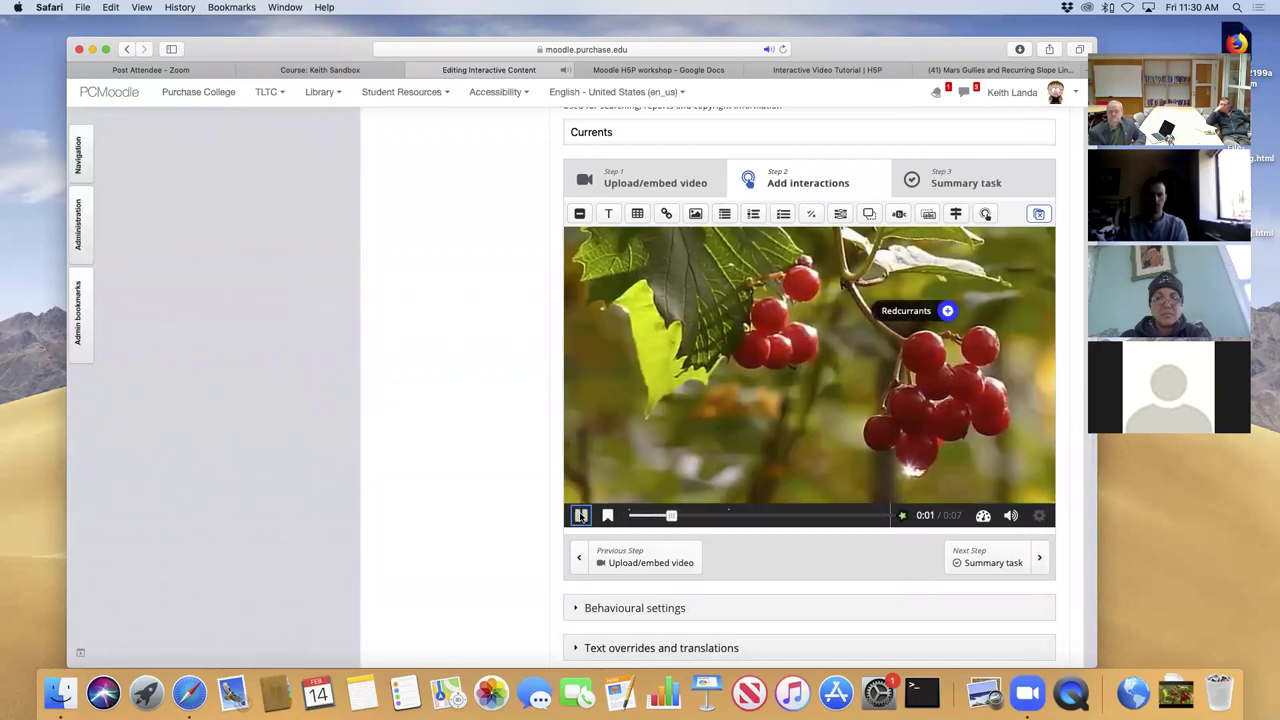
pyautogui.click(896, 357)
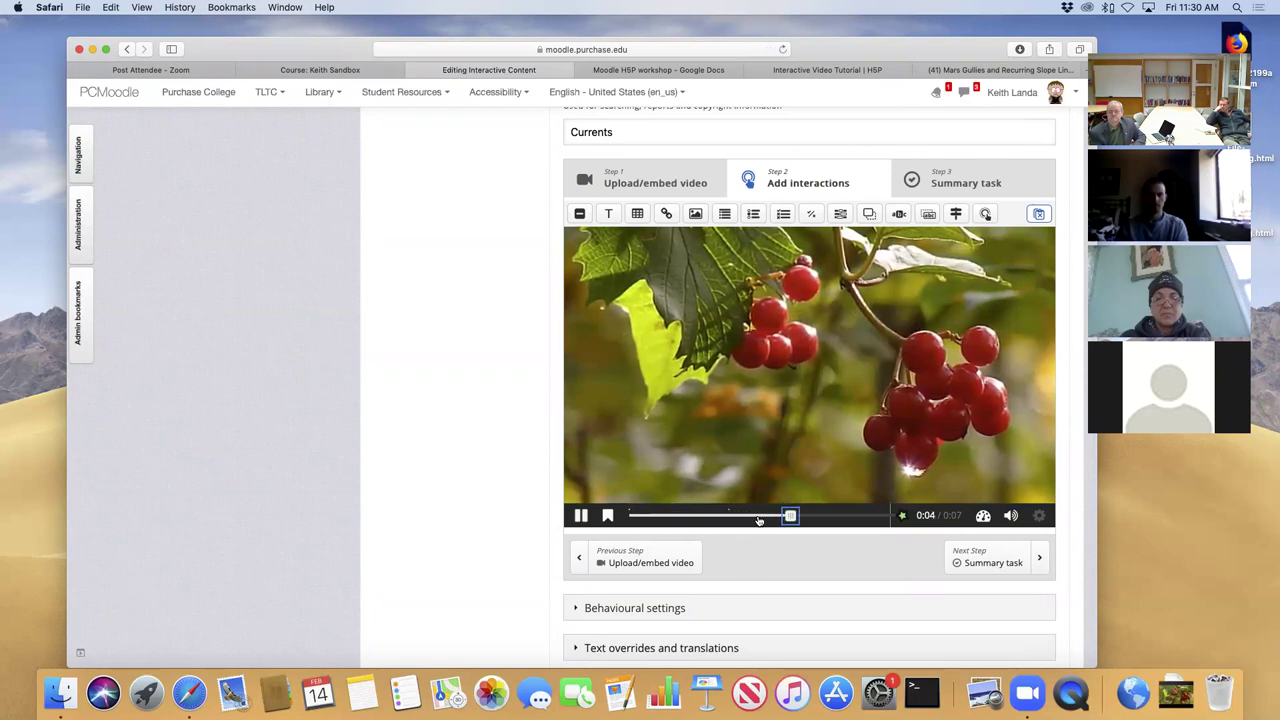
pyautogui.click(580, 515)
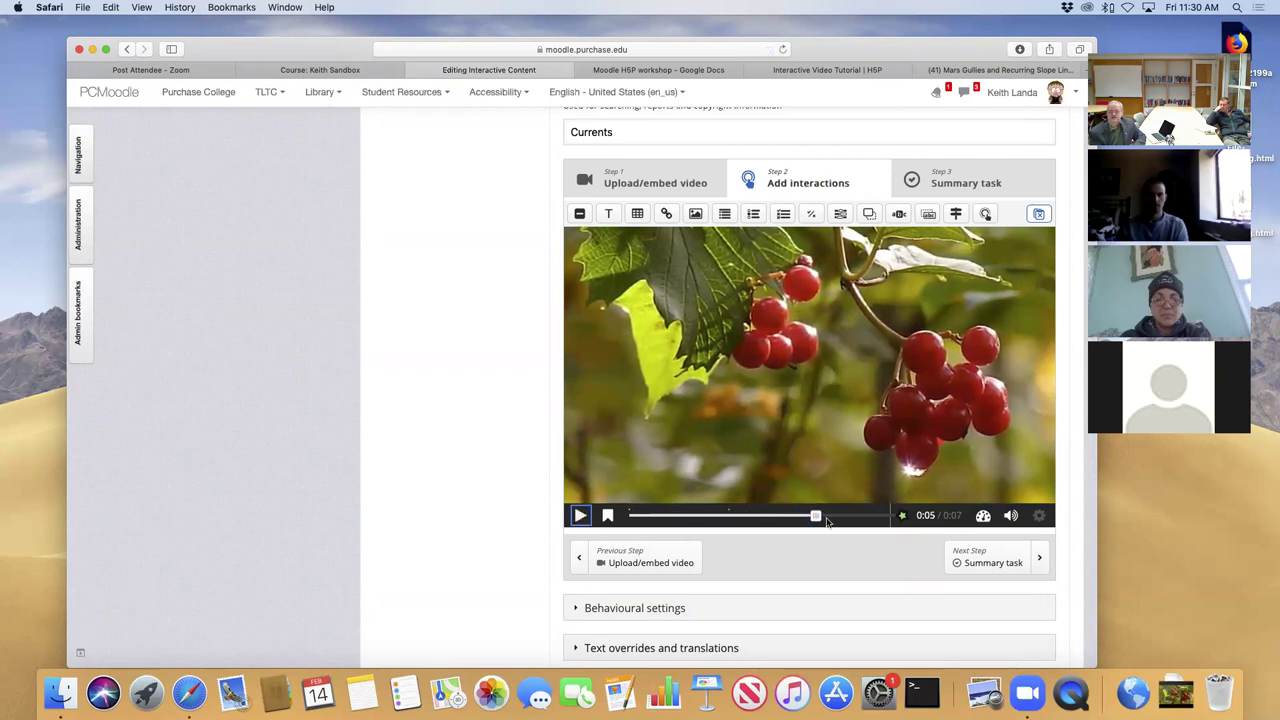
pyautogui.moveTo(816, 517); pyautogui.dragTo(755, 517)
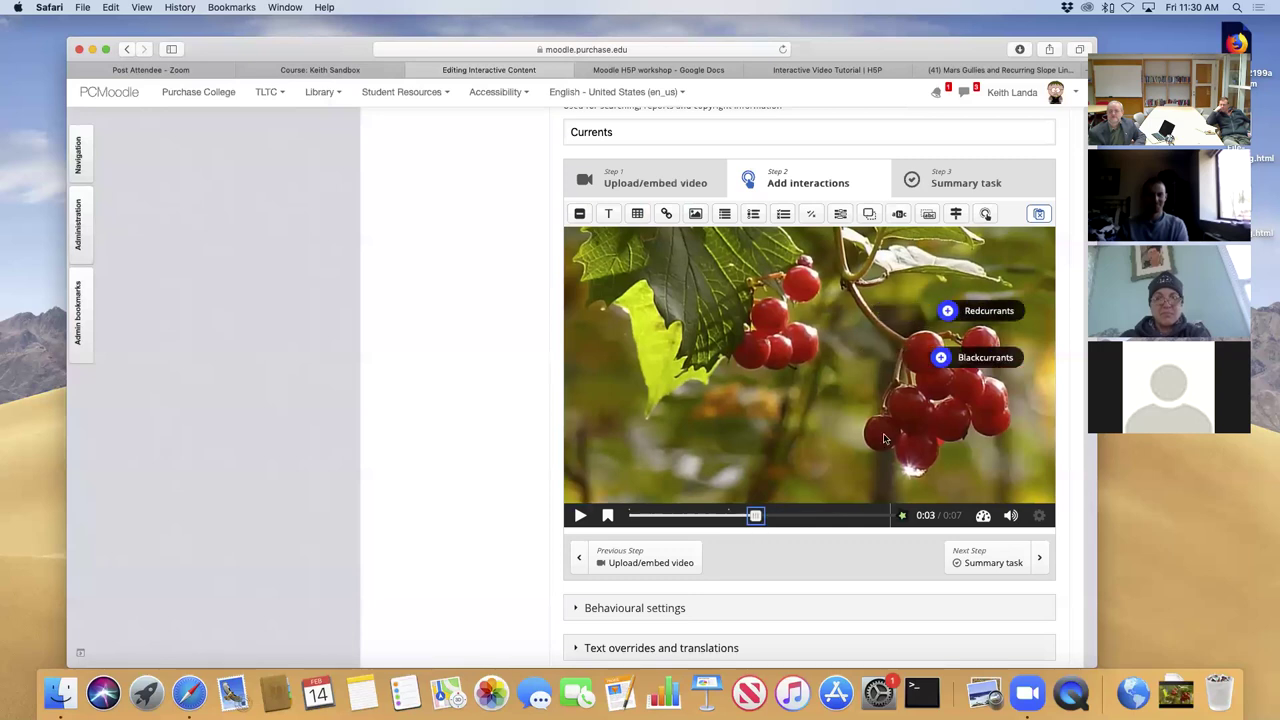
pyautogui.click(980, 357)
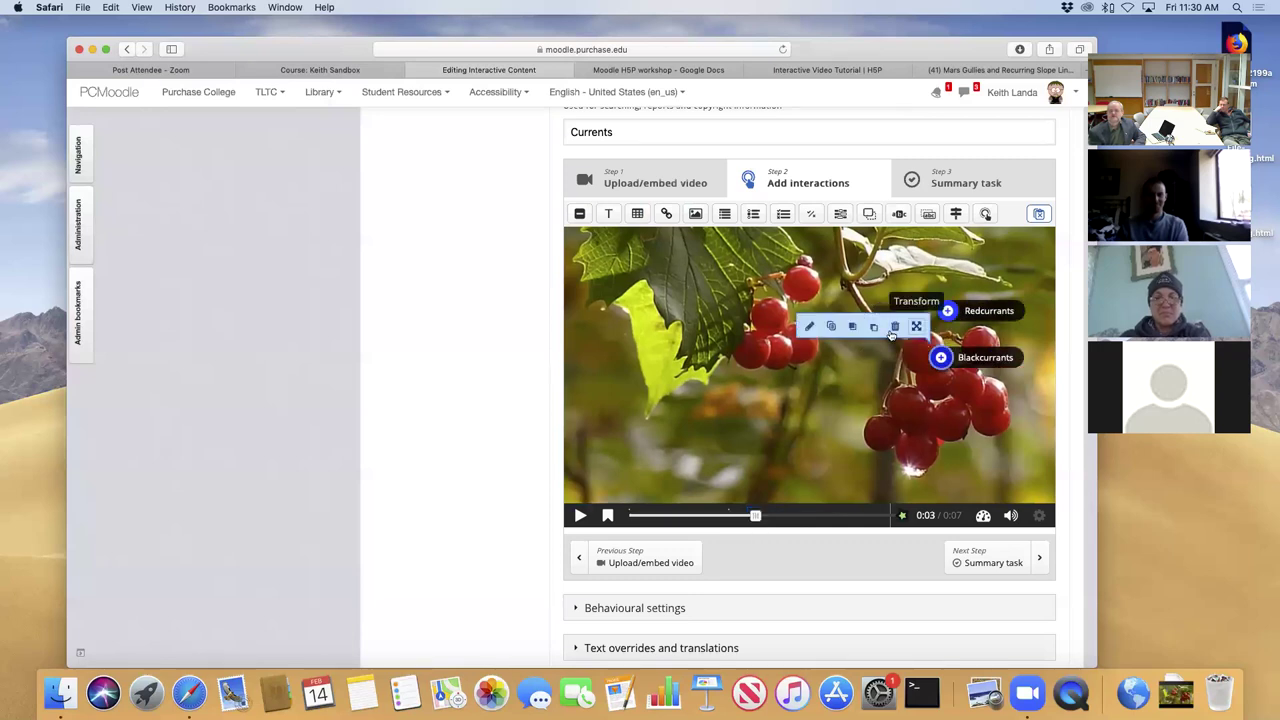
pyautogui.click(813, 324)
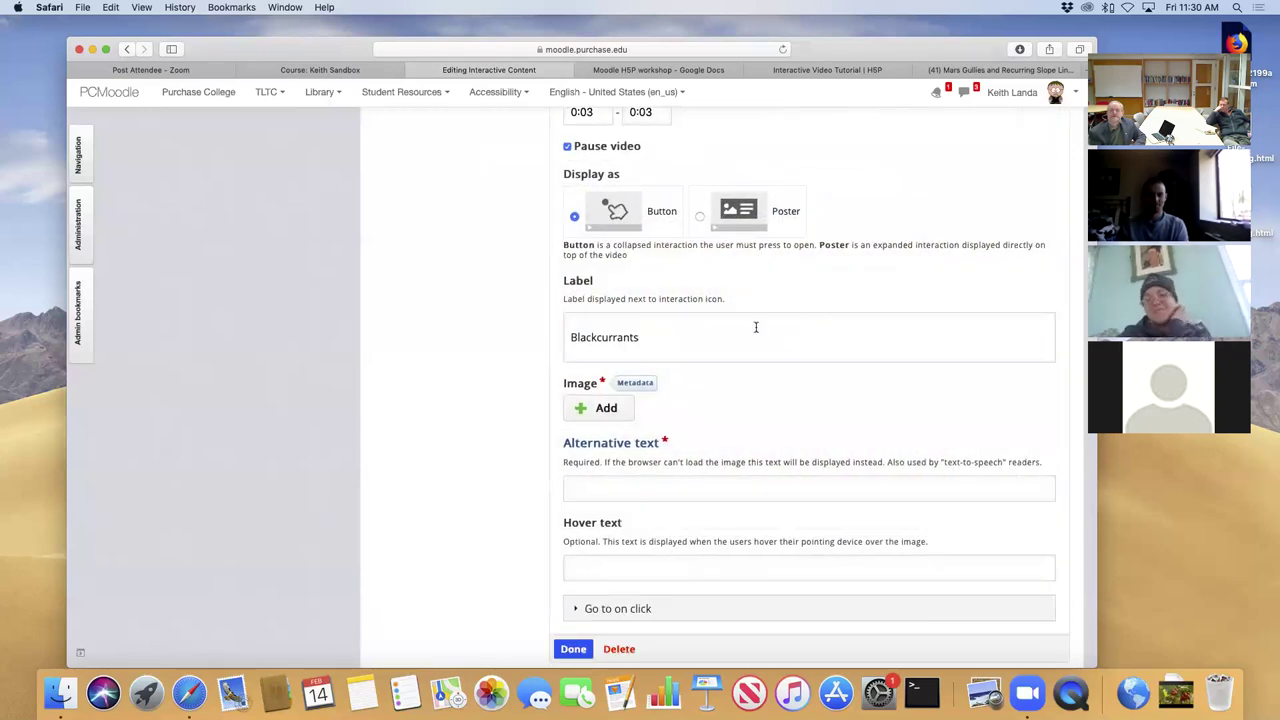
pyautogui.scroll(-2, 757, 329)
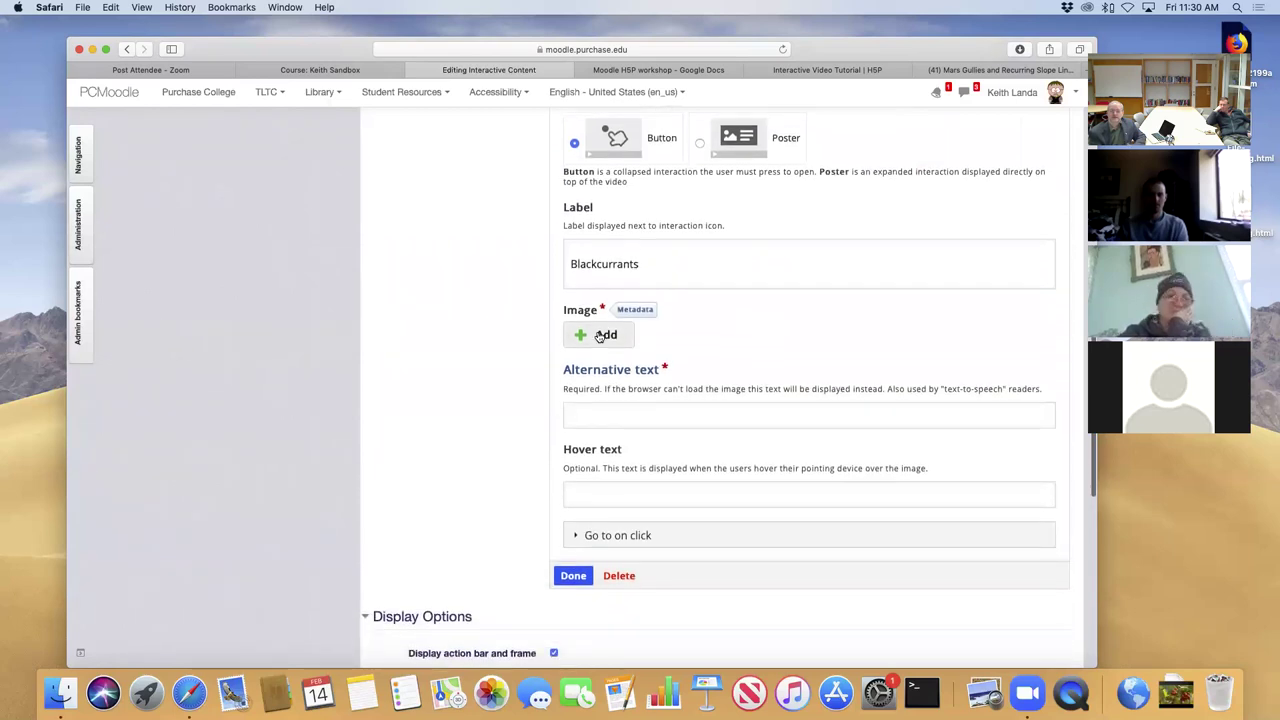
pyautogui.click(607, 334)
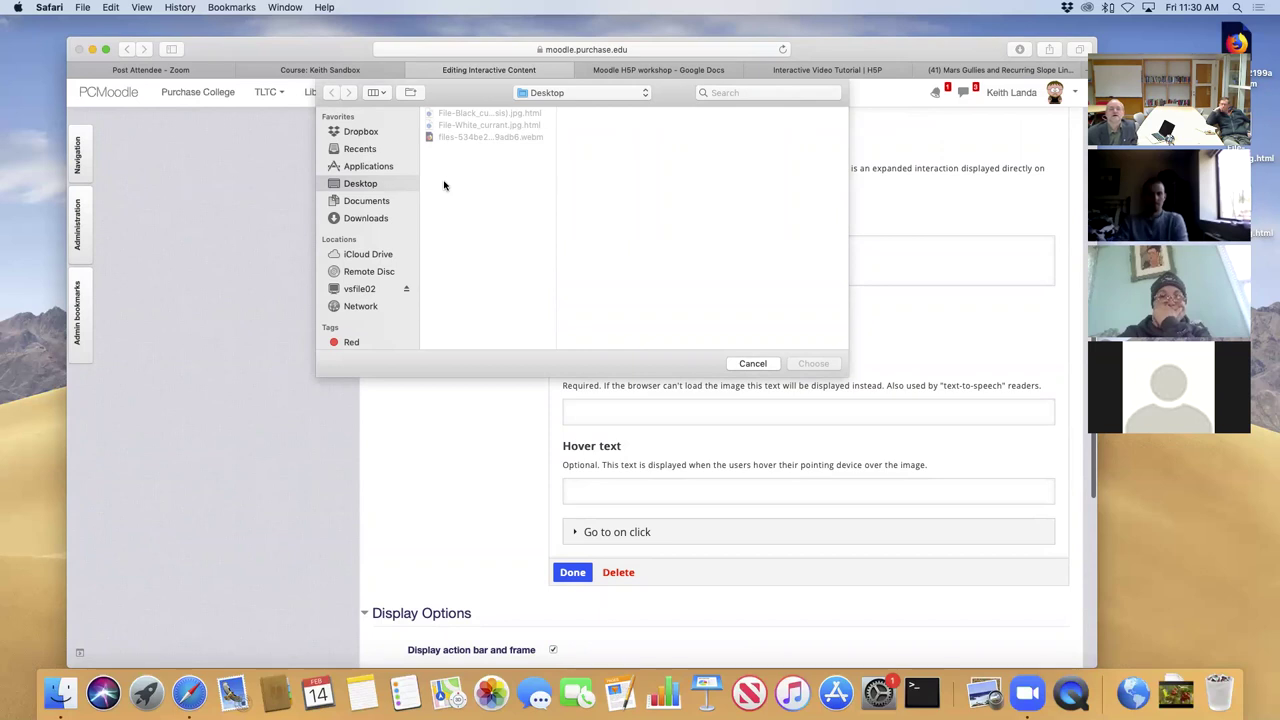
pyautogui.click(752, 363)
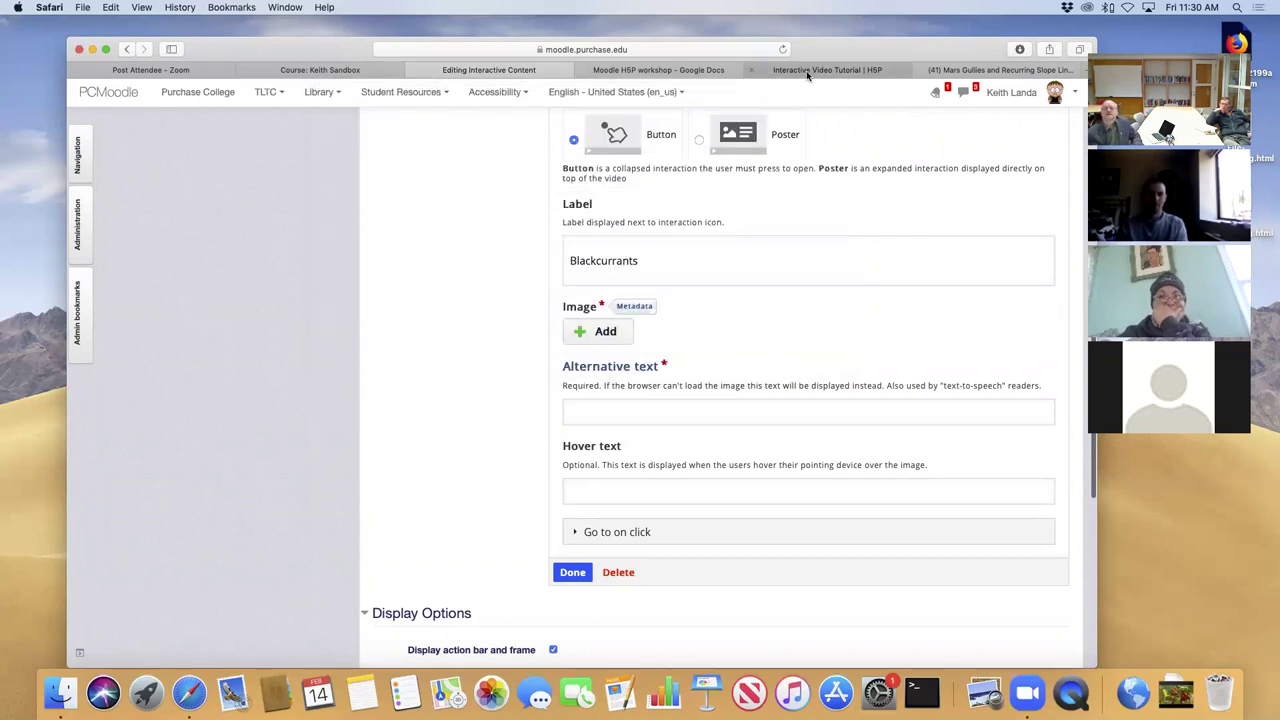
# Go to the H5P tutorial's Step 8: Image interaction and open the linked Blackcurrant image on Wikimedia Commons.
pyautogui.click(801, 74)
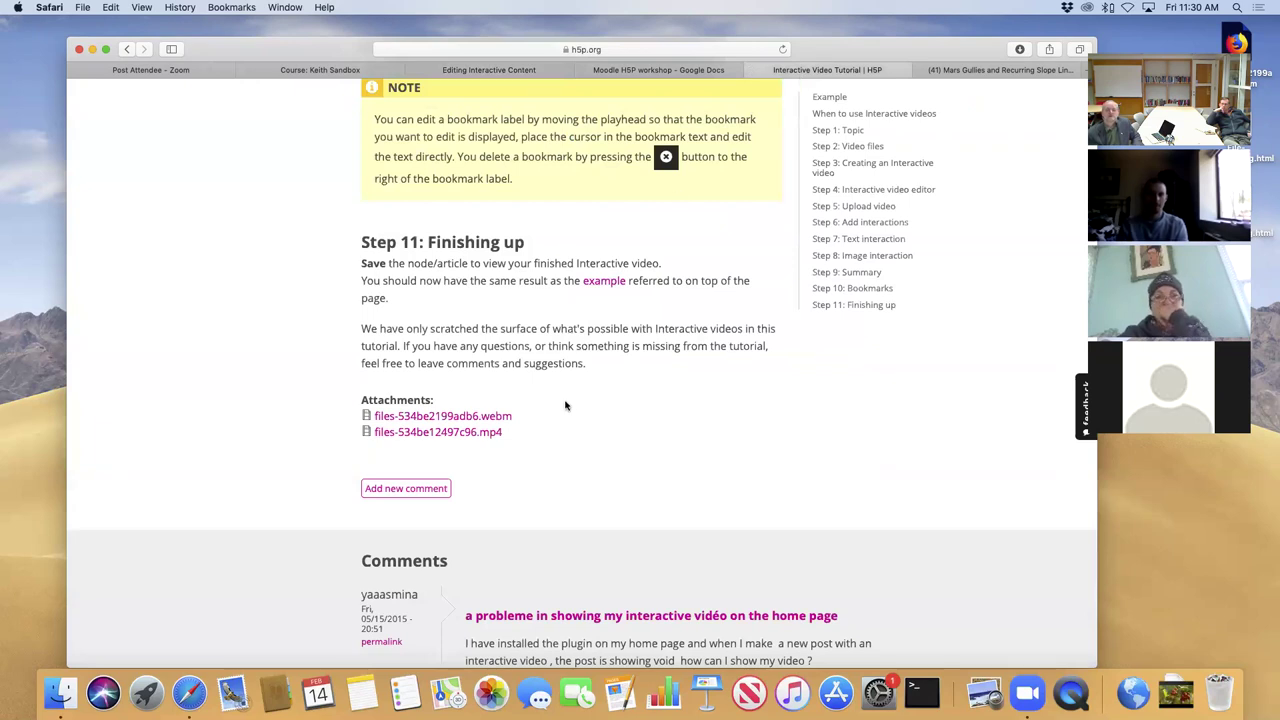
pyautogui.scroll(10, 565, 405)
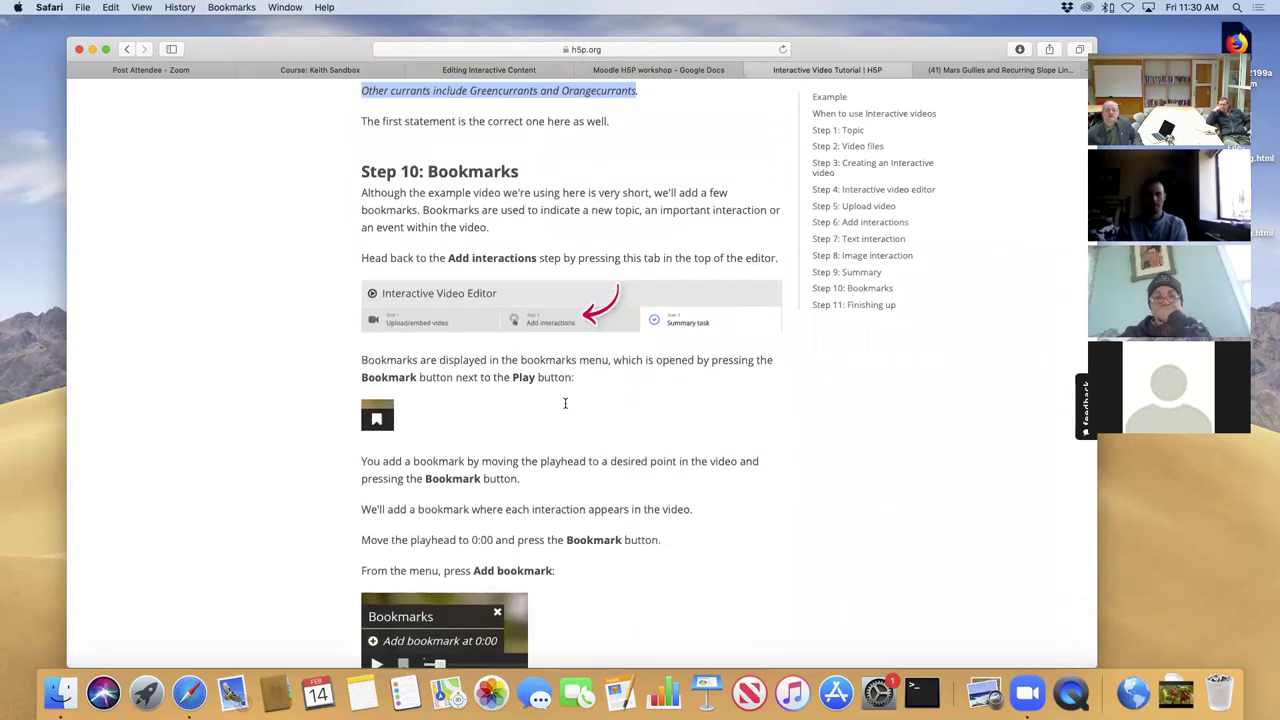
pyautogui.scroll(10, 565, 404)
pyautogui.scroll(10, 565, 404)
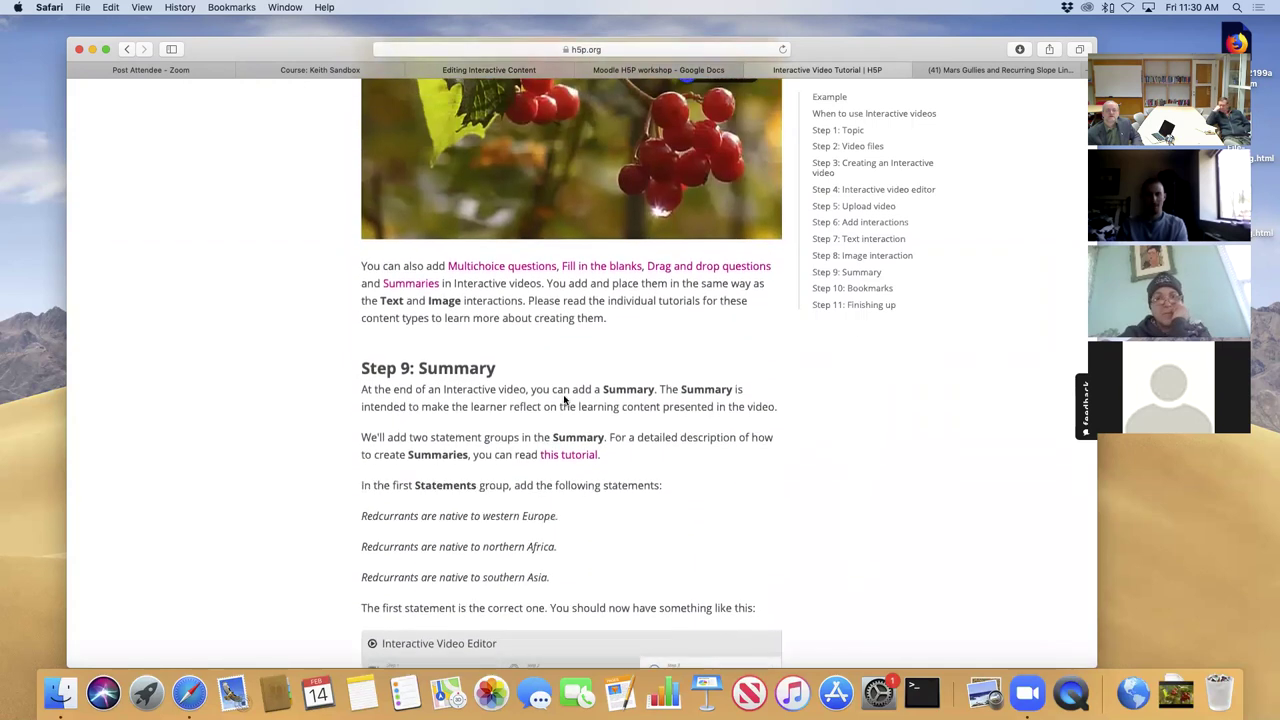
pyautogui.scroll(2, 565, 400)
pyautogui.scroll(12, 564, 400)
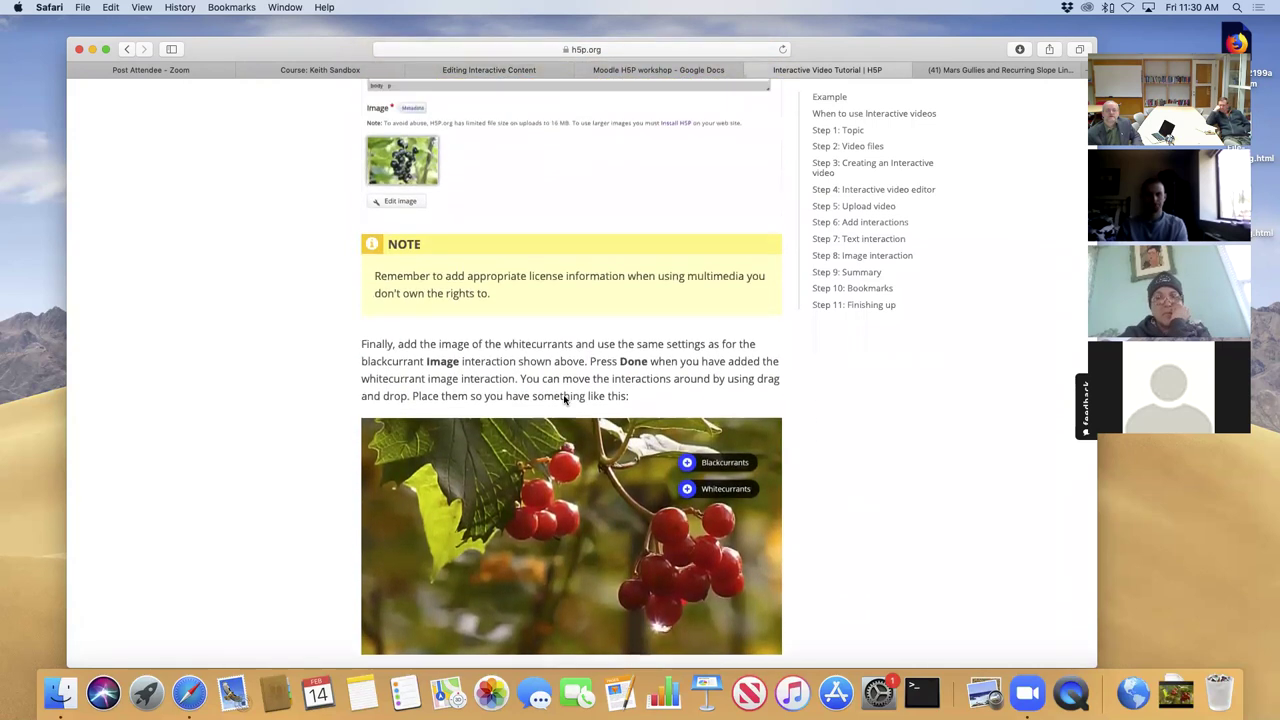
pyautogui.scroll(3, 564, 400)
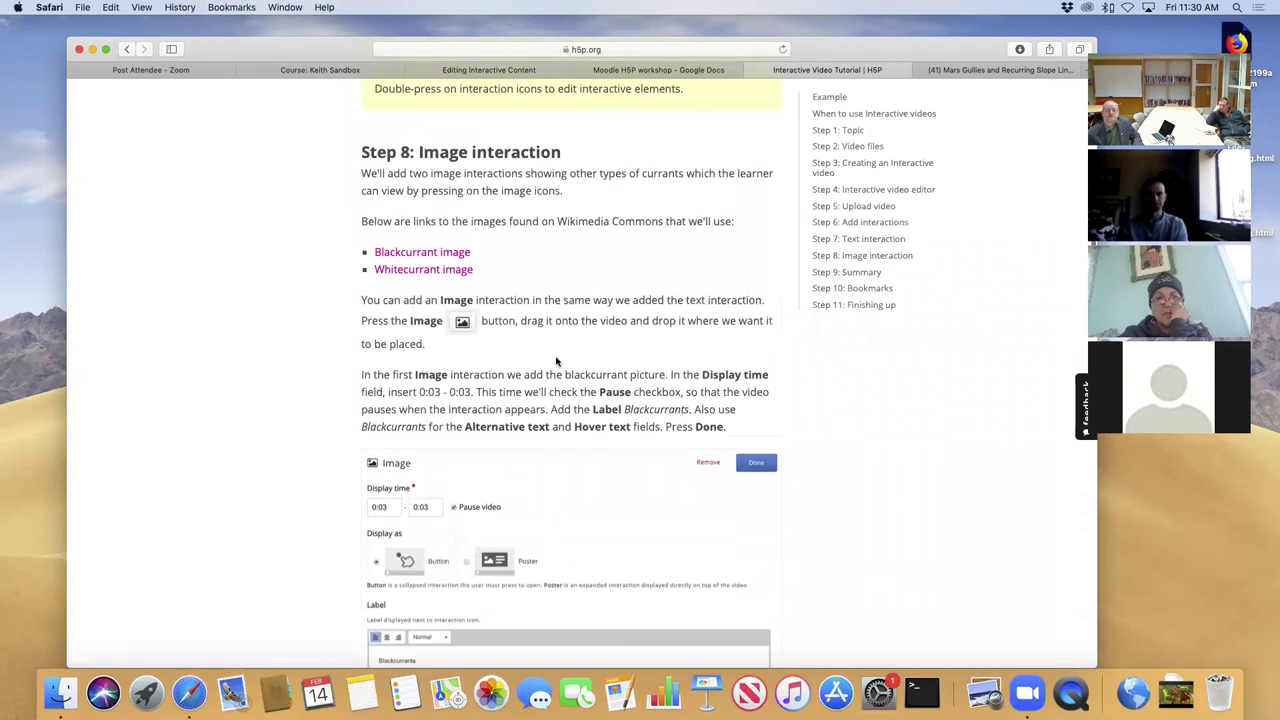
pyautogui.click(447, 252)
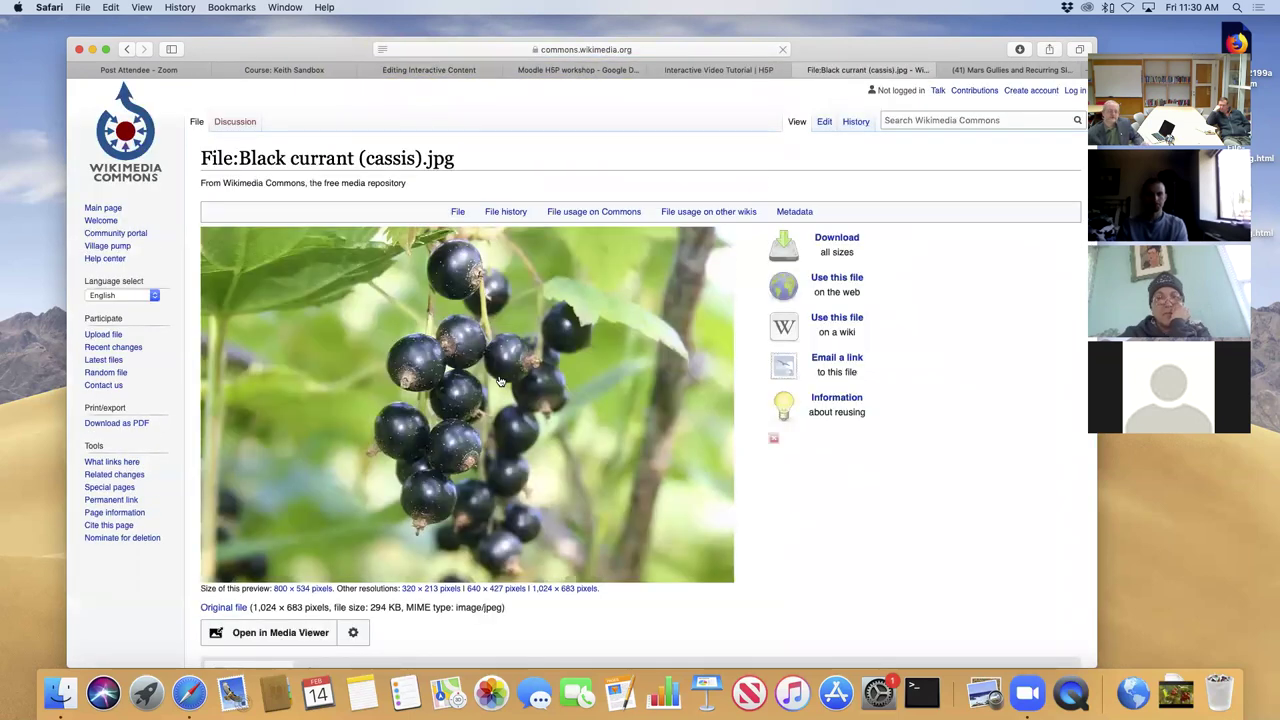
# Save the Wikimedia blackcurrant picture to the Desktop as 800px-Black_currant_(cassis).
pyautogui.rightClick(497, 384)
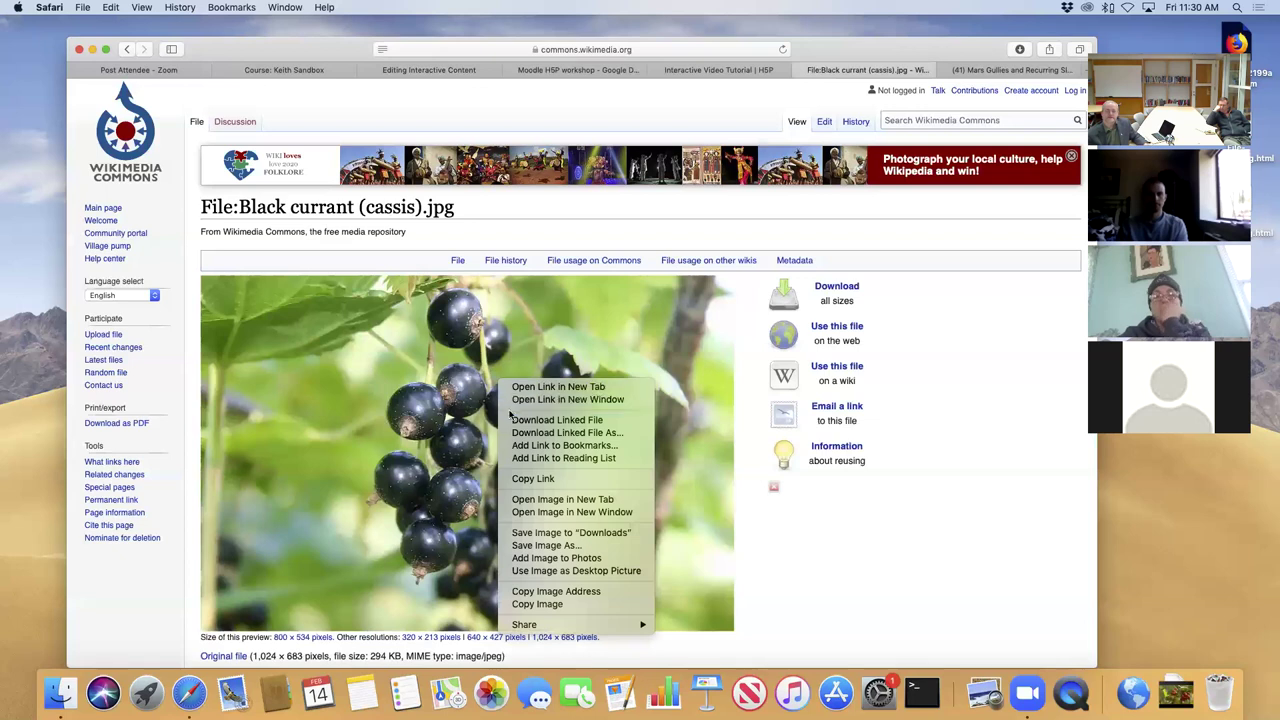
pyautogui.click(574, 546)
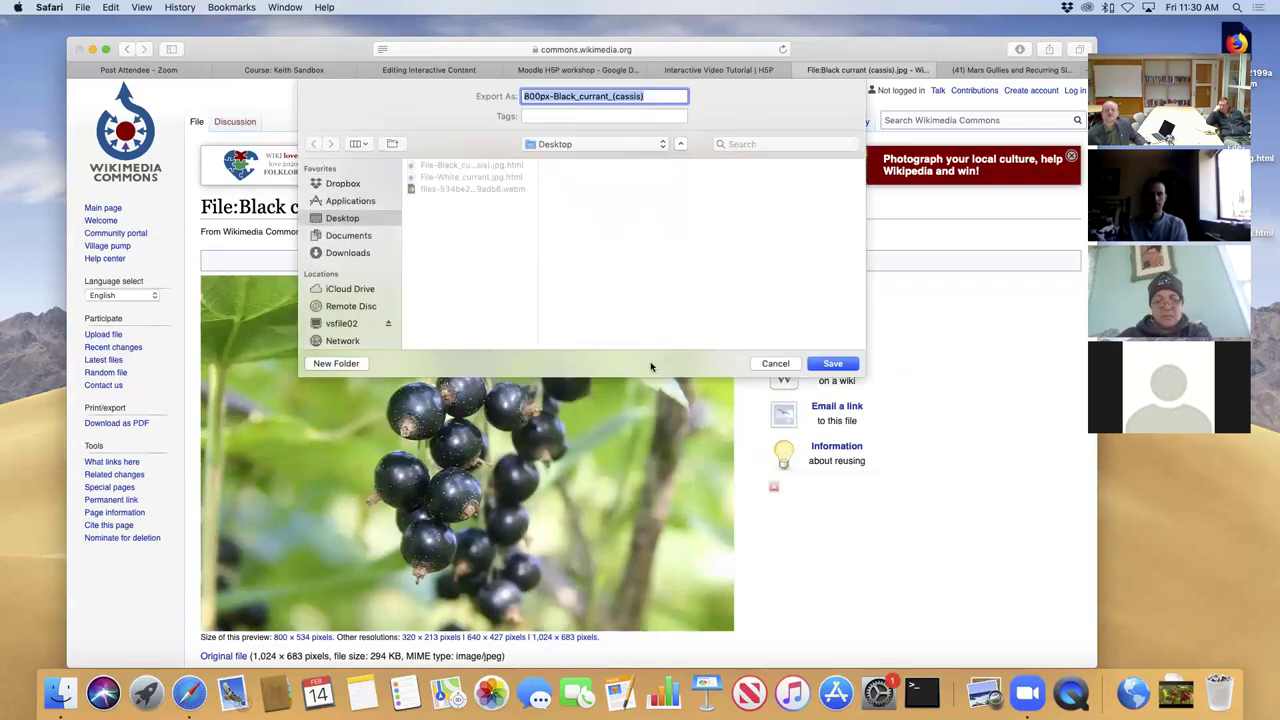
pyautogui.click(835, 363)
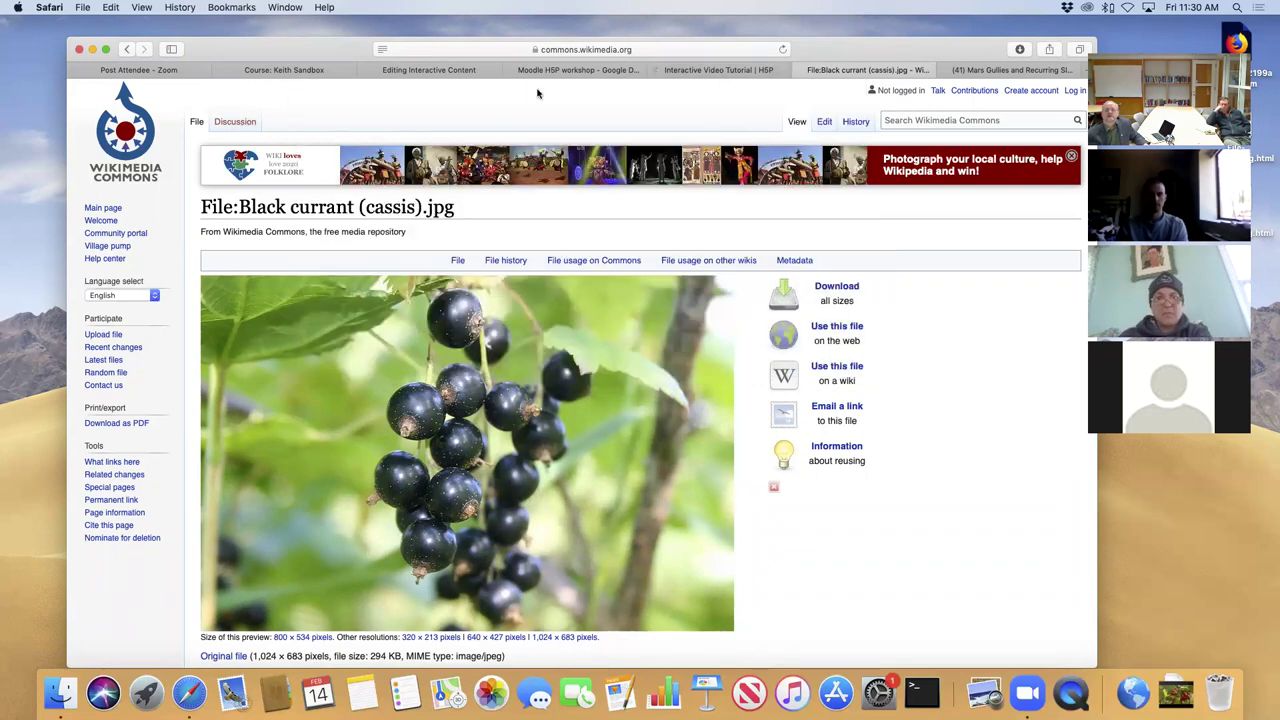
# Return to the Moodle editing page, add the saved blackcurrant picture to the Blackcurrants interaction and finish editing it.
pyautogui.click(428, 72)
pyautogui.click(605, 331)
pyautogui.doubleClick(501, 118)
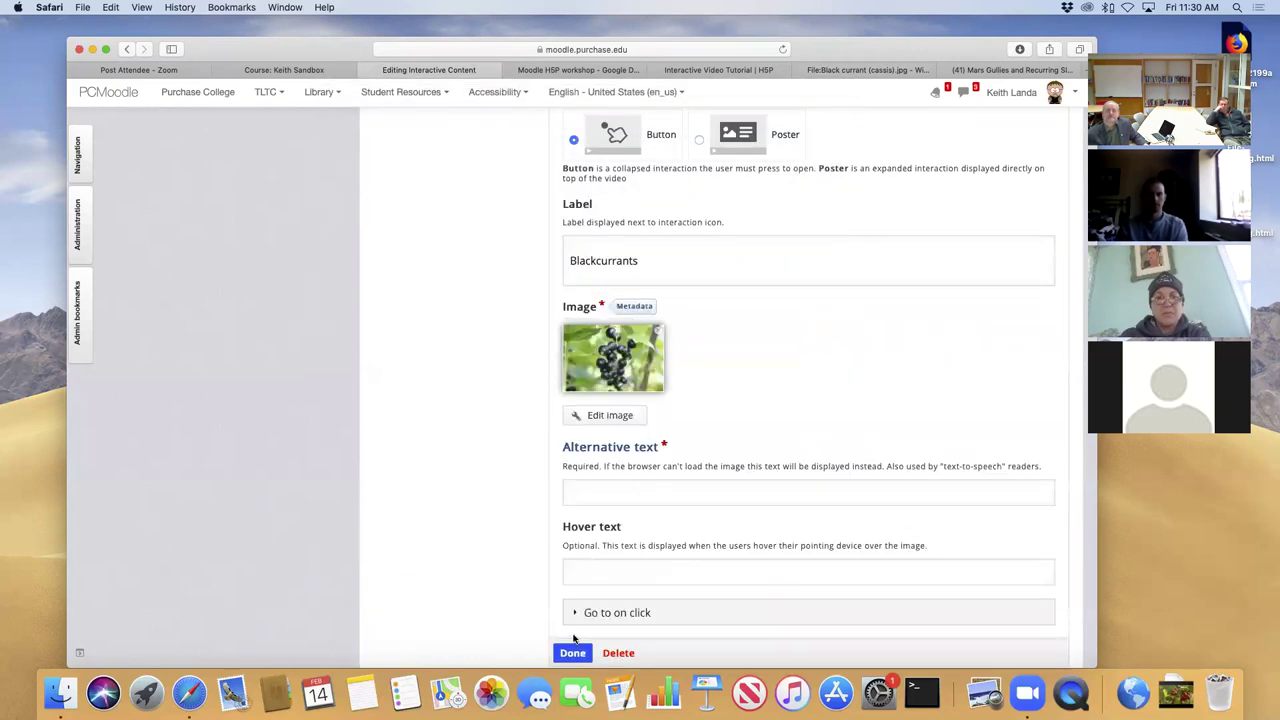
pyautogui.click(572, 652)
# Save the Currents activity and display it.
pyautogui.scroll(-10, 490, 534)
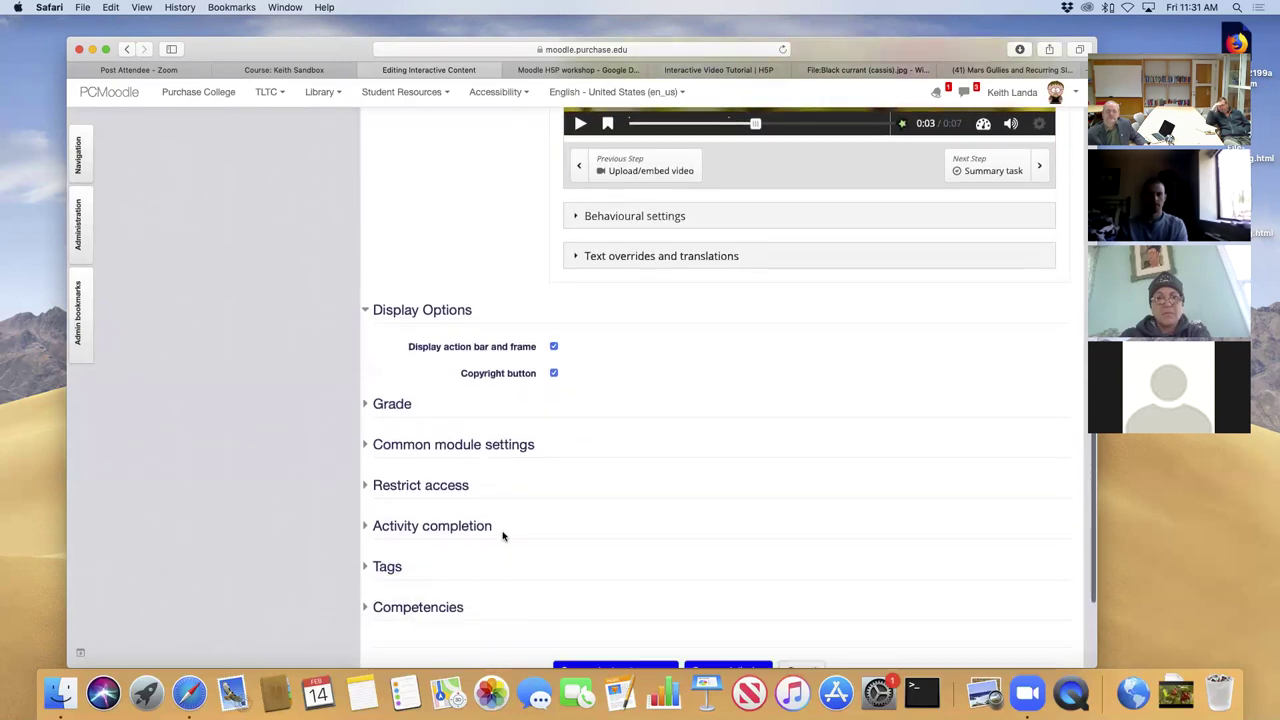
pyautogui.scroll(-3, 502, 536)
pyautogui.click(712, 498)
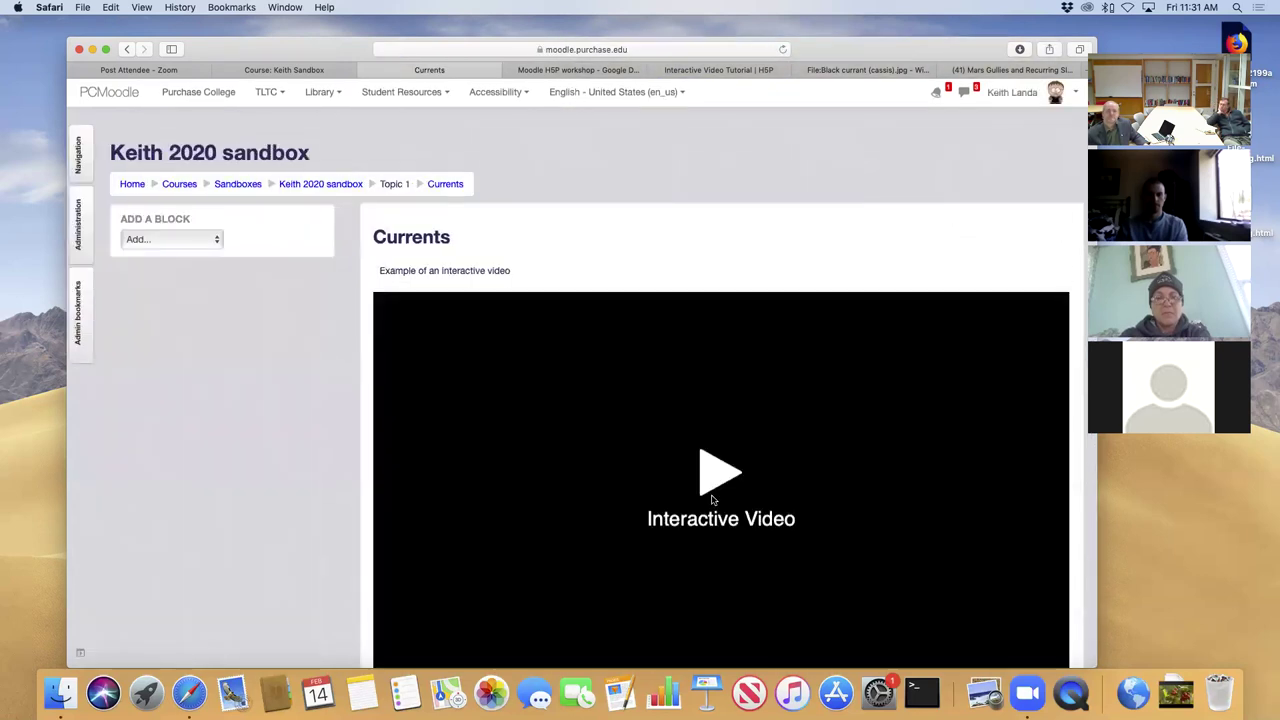
# Play the video to the Blackcurrants interaction, view its image popup and close it.
pyautogui.click(715, 476)
pyautogui.scroll(-2, 690, 521)
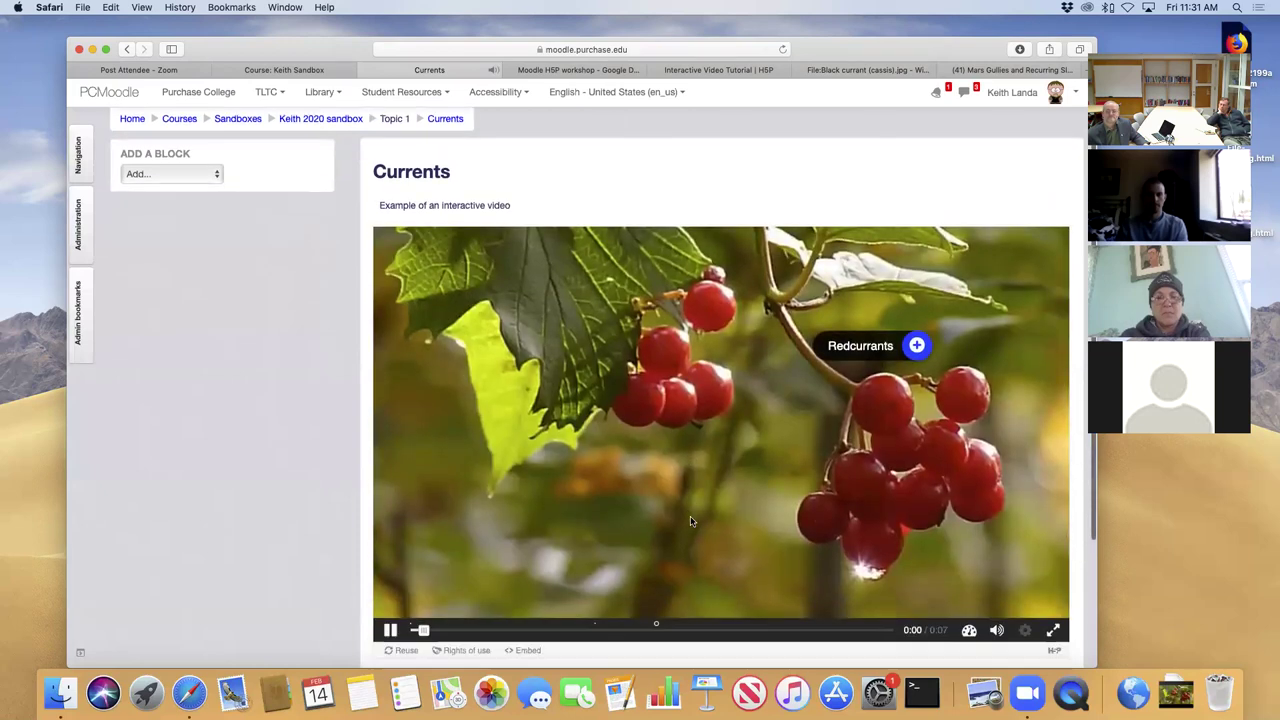
pyautogui.scroll(-2, 700, 510)
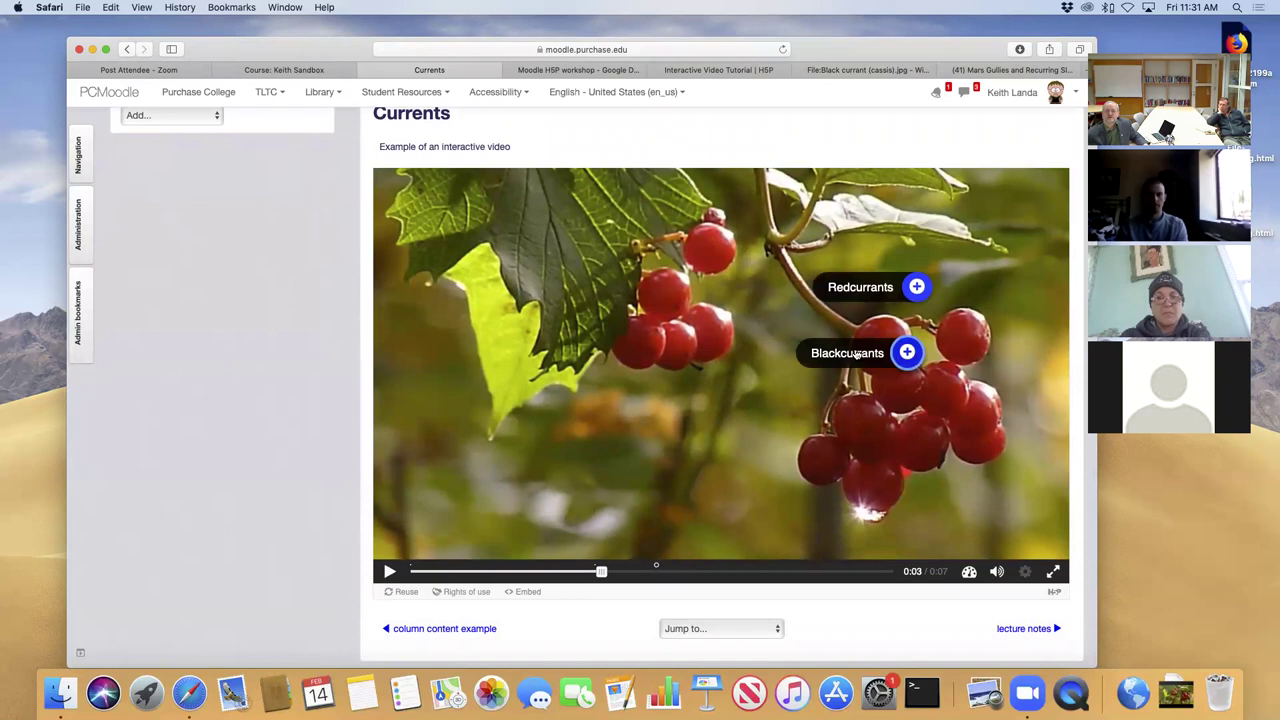
pyautogui.click(857, 354)
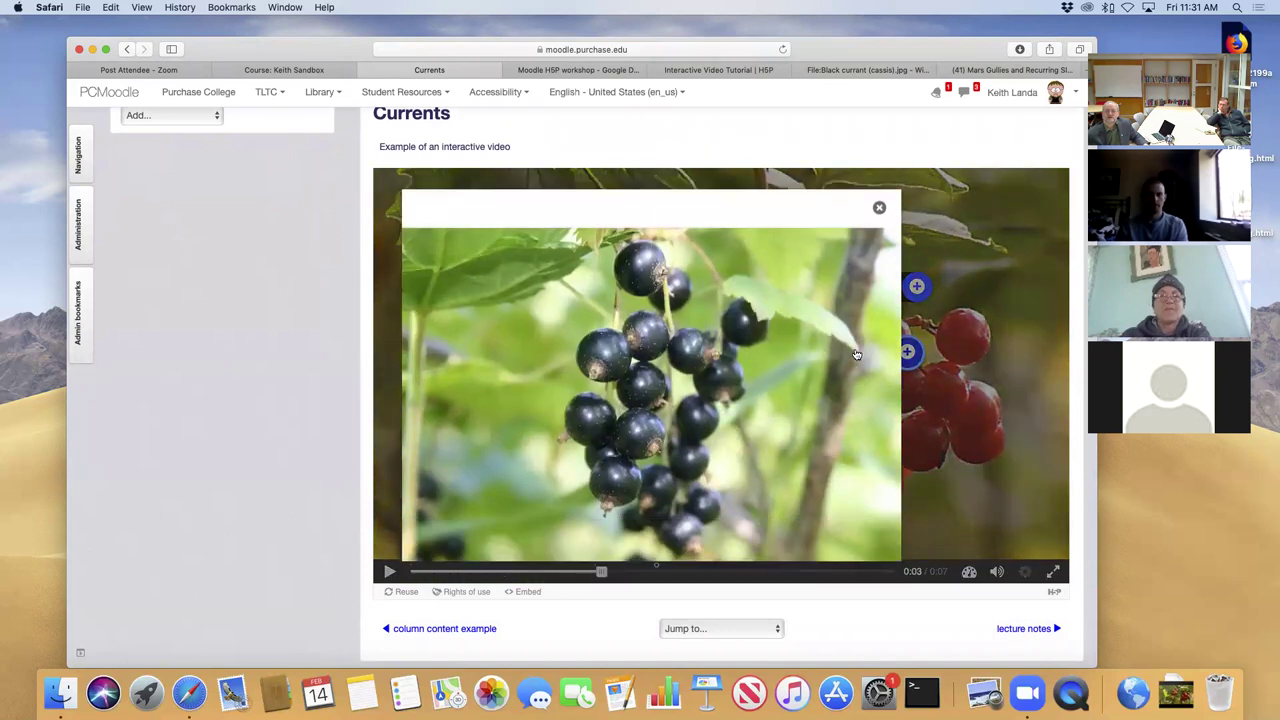
pyautogui.click(879, 207)
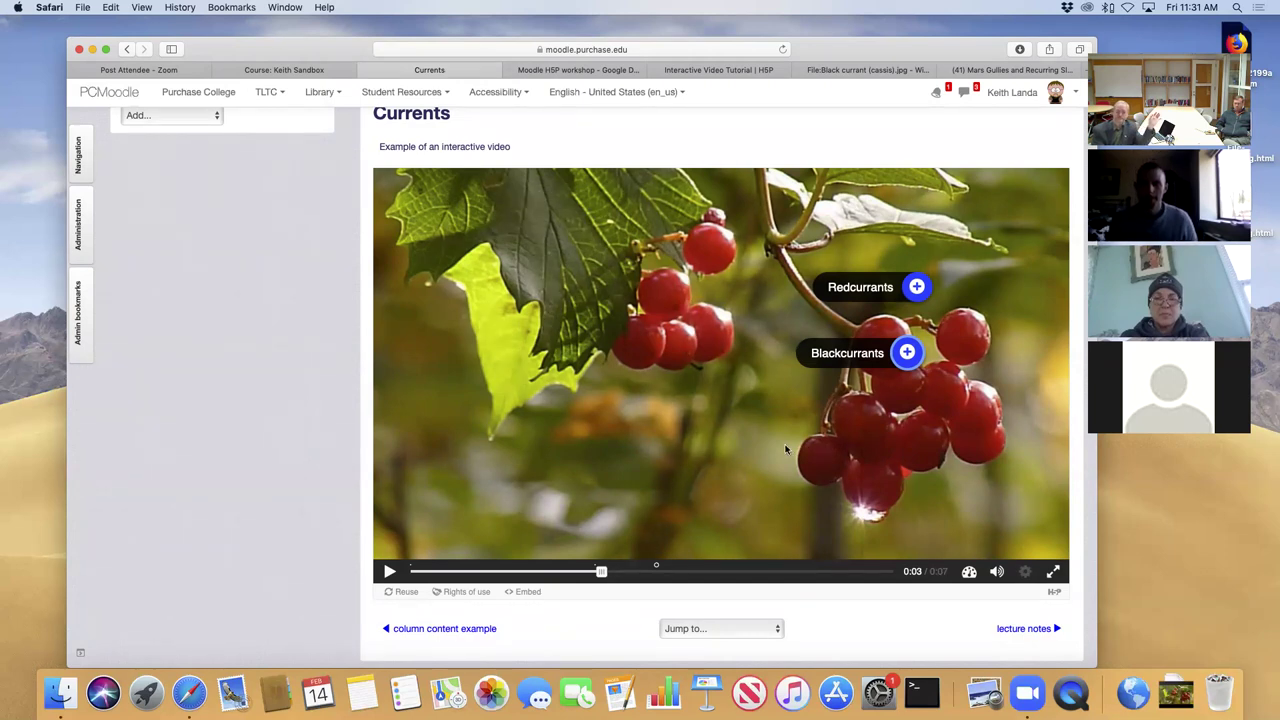
# Switch to the H5P tutorial and check the Step 8 instructions for the image interactions.
pyautogui.scroll(3, 736, 362)
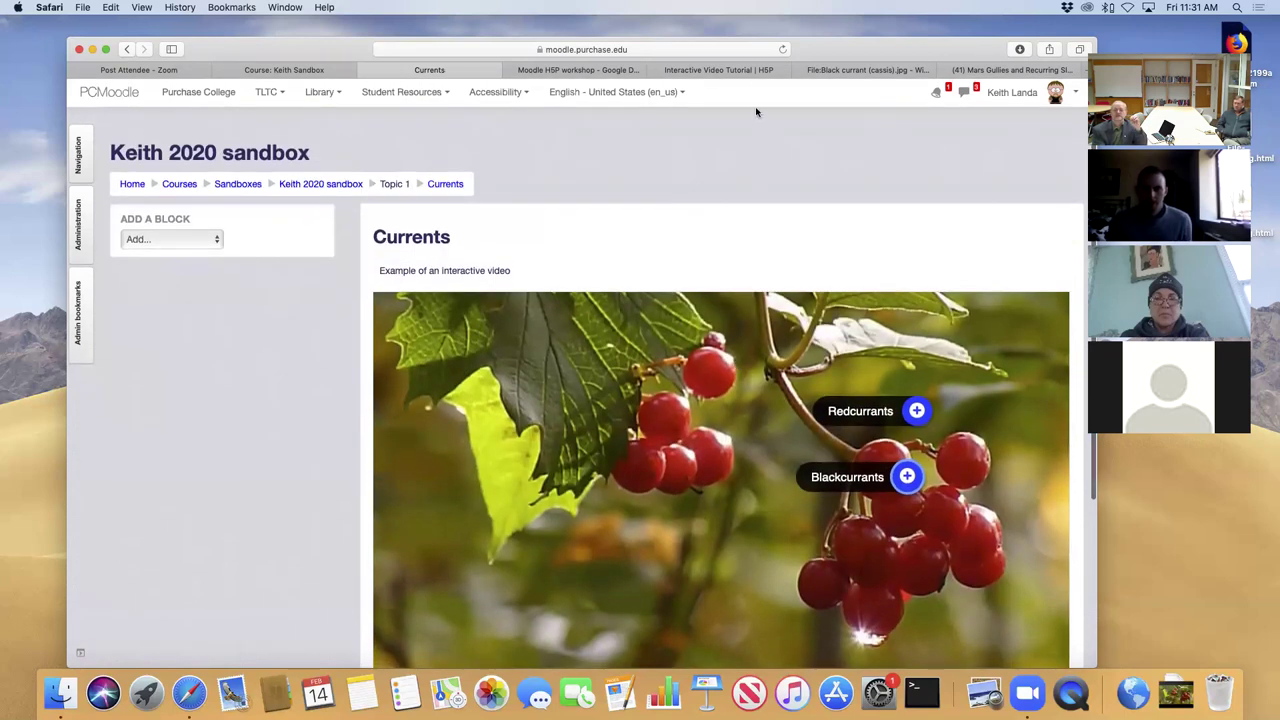
pyautogui.click(751, 72)
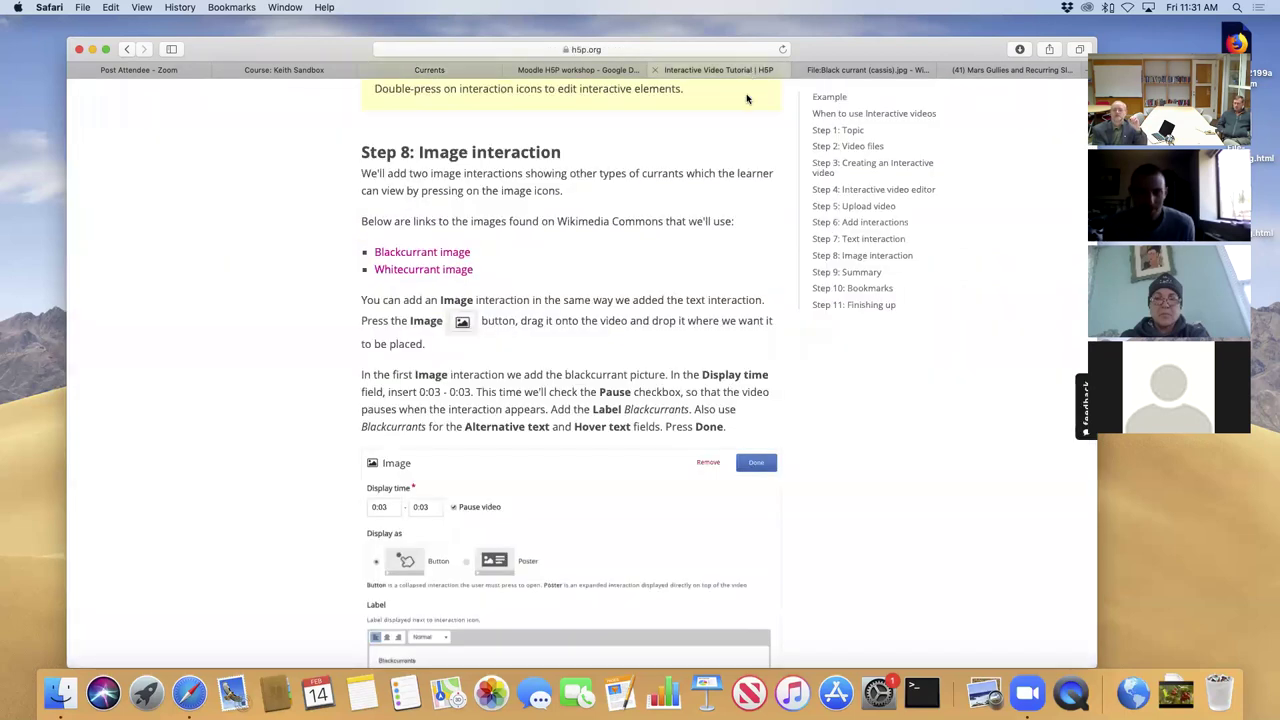
pyautogui.scroll(2, 755, 220)
pyautogui.scroll(-3, 759, 285)
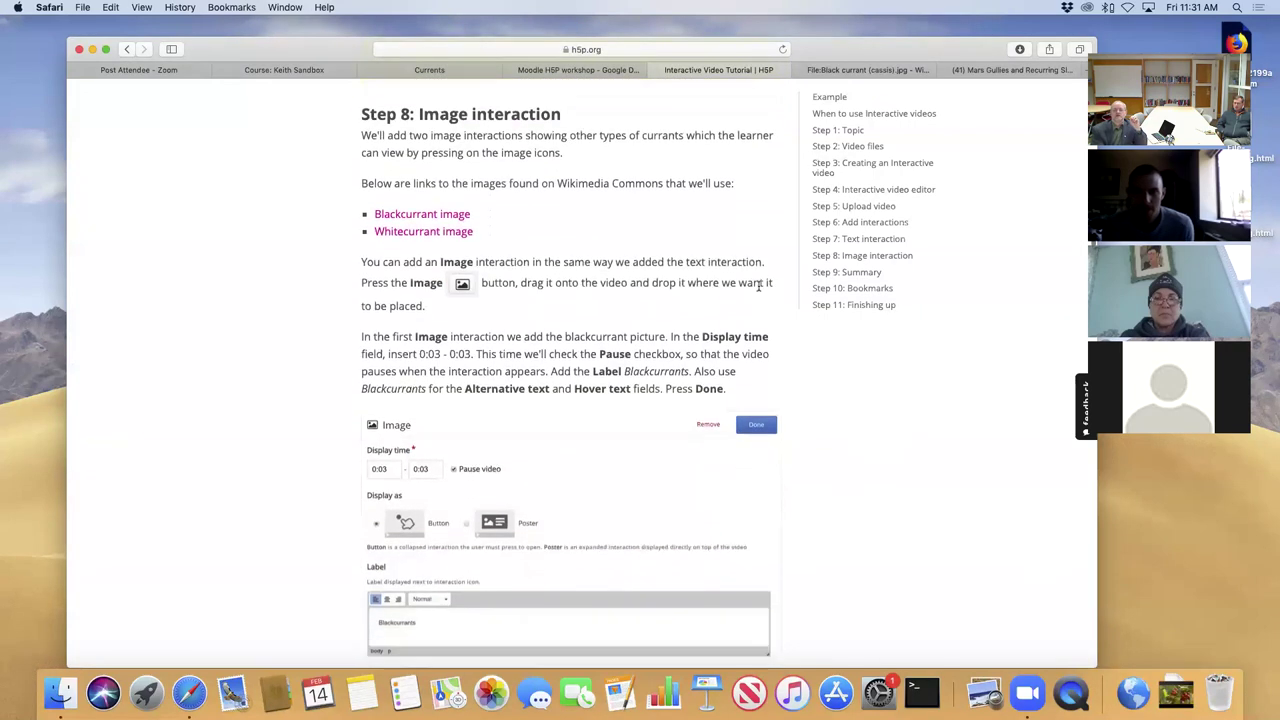
pyautogui.scroll(-1, 759, 285)
# Return to the Currents activity in Moodle and reopen its settings for editing.
pyautogui.click(452, 72)
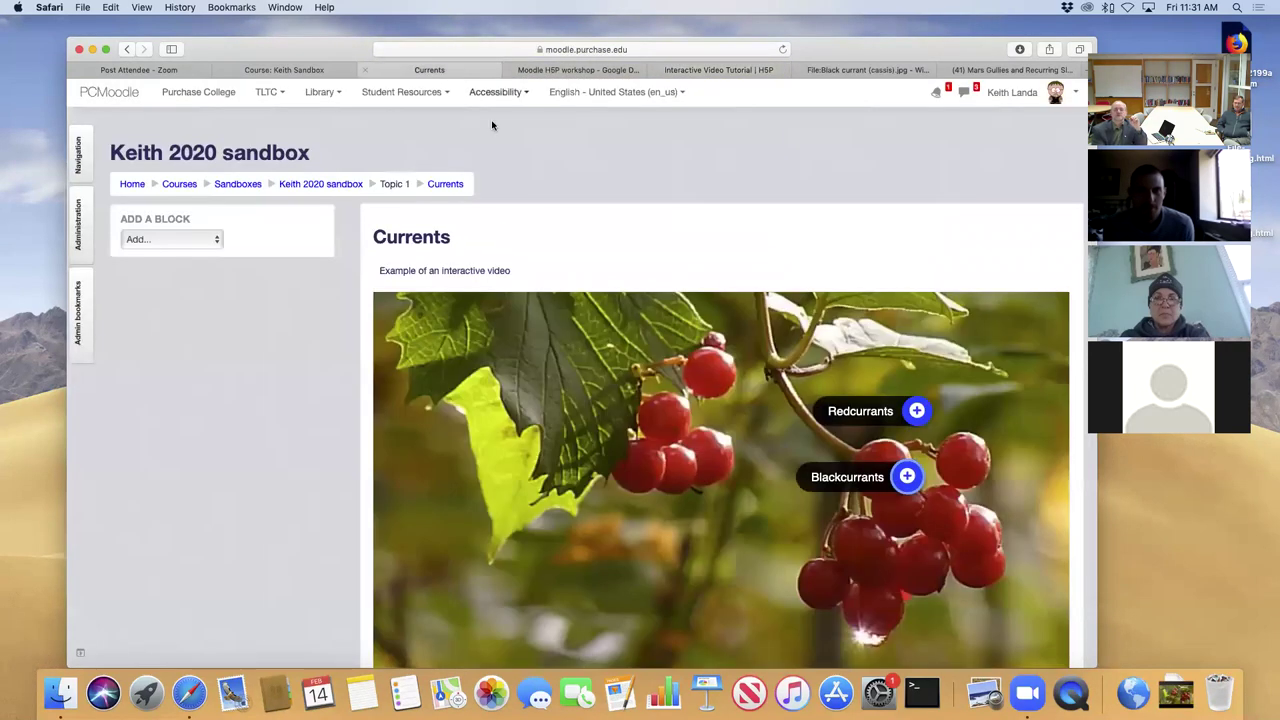
pyautogui.scroll(-1, 200, 300)
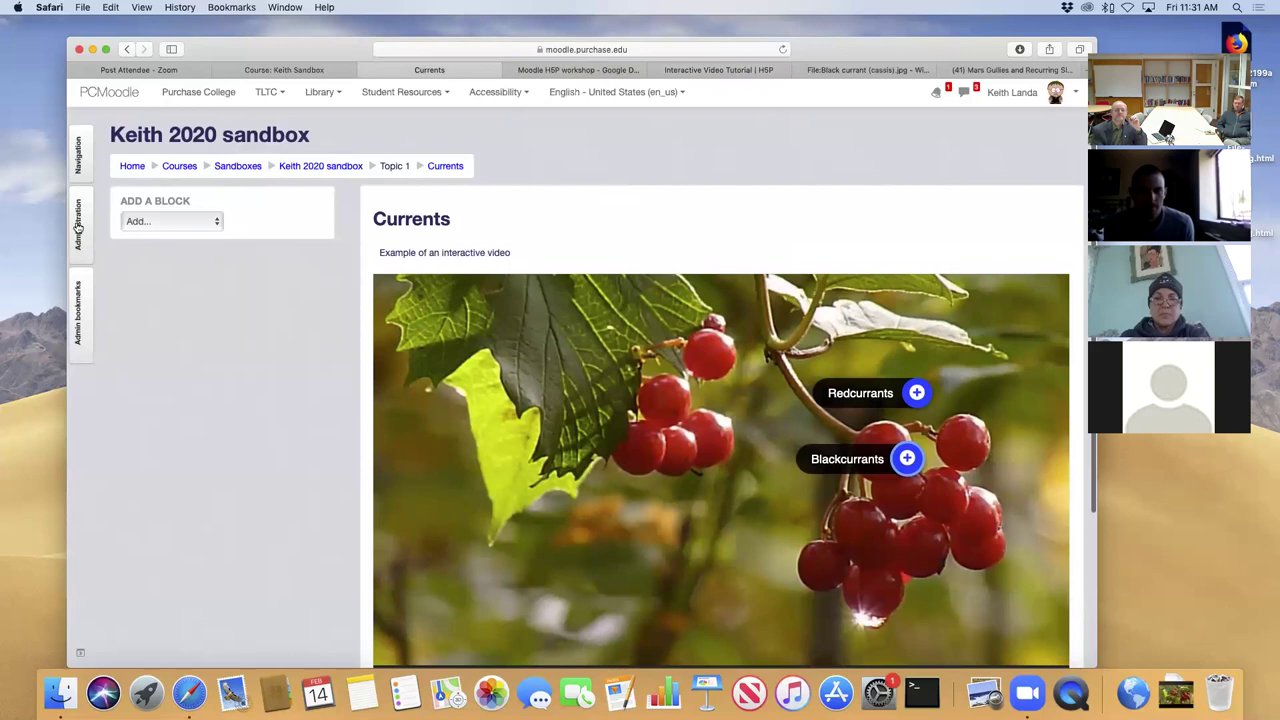
pyautogui.click(78, 228)
pyautogui.click(168, 253)
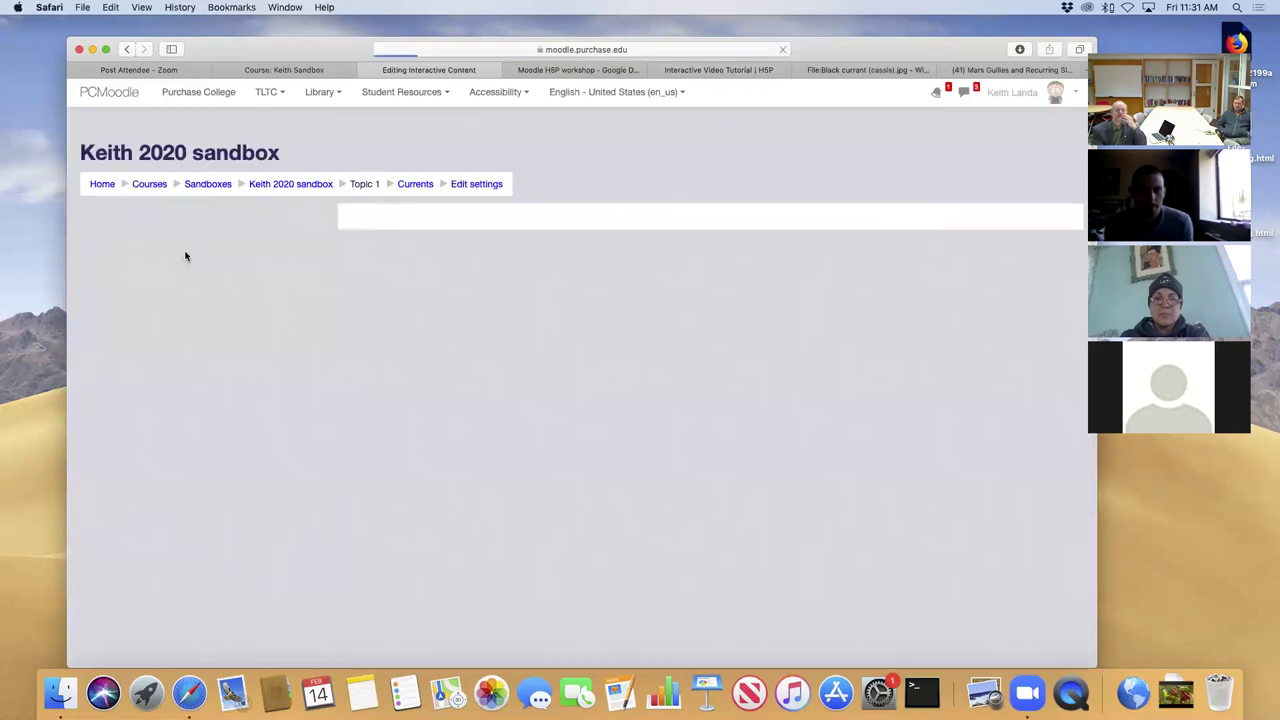
# Check the grade category, passing grade and maximum grade options in the Currents activity's settings, and return to the course page.
pyautogui.scroll(-10, 377, 438)
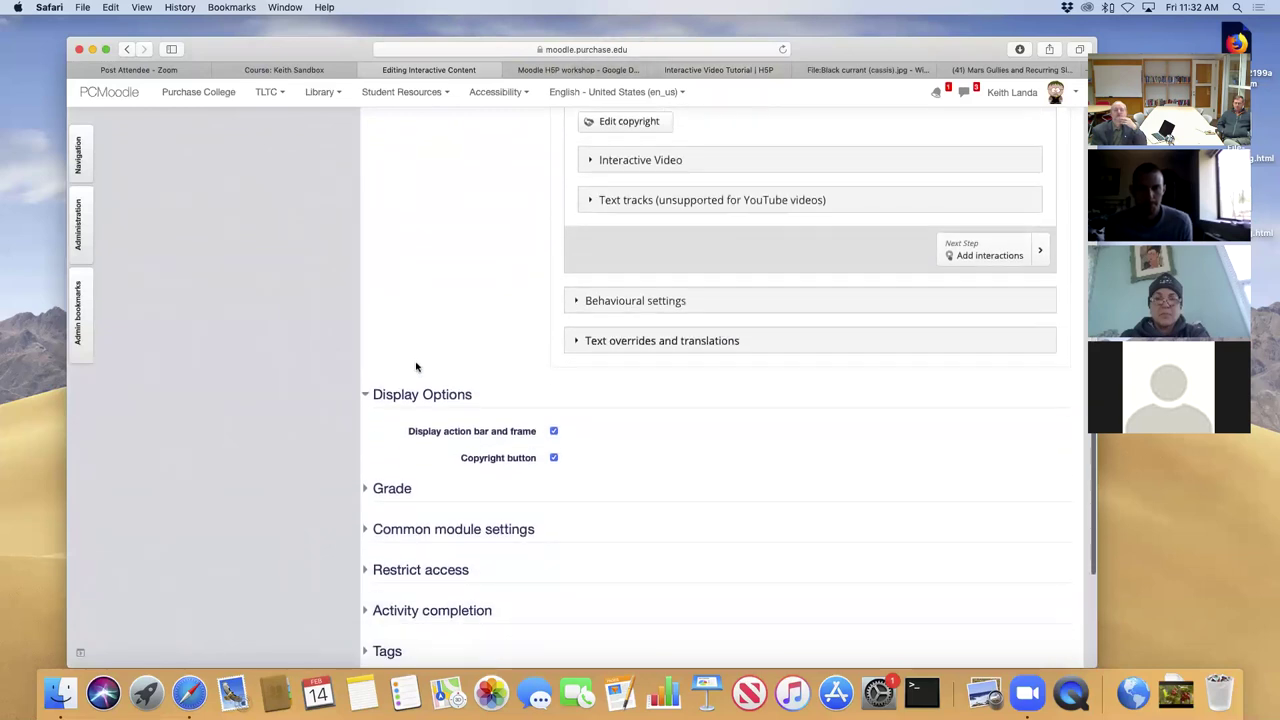
pyautogui.click(404, 490)
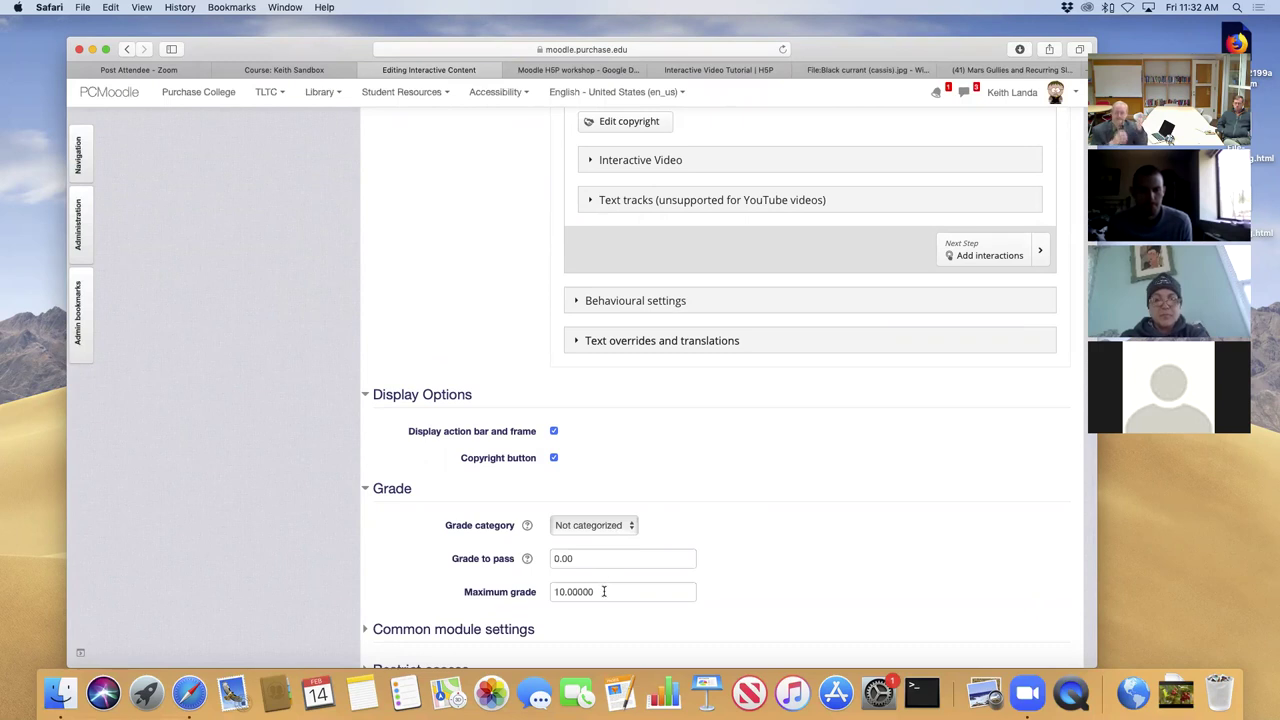
pyautogui.click(601, 530)
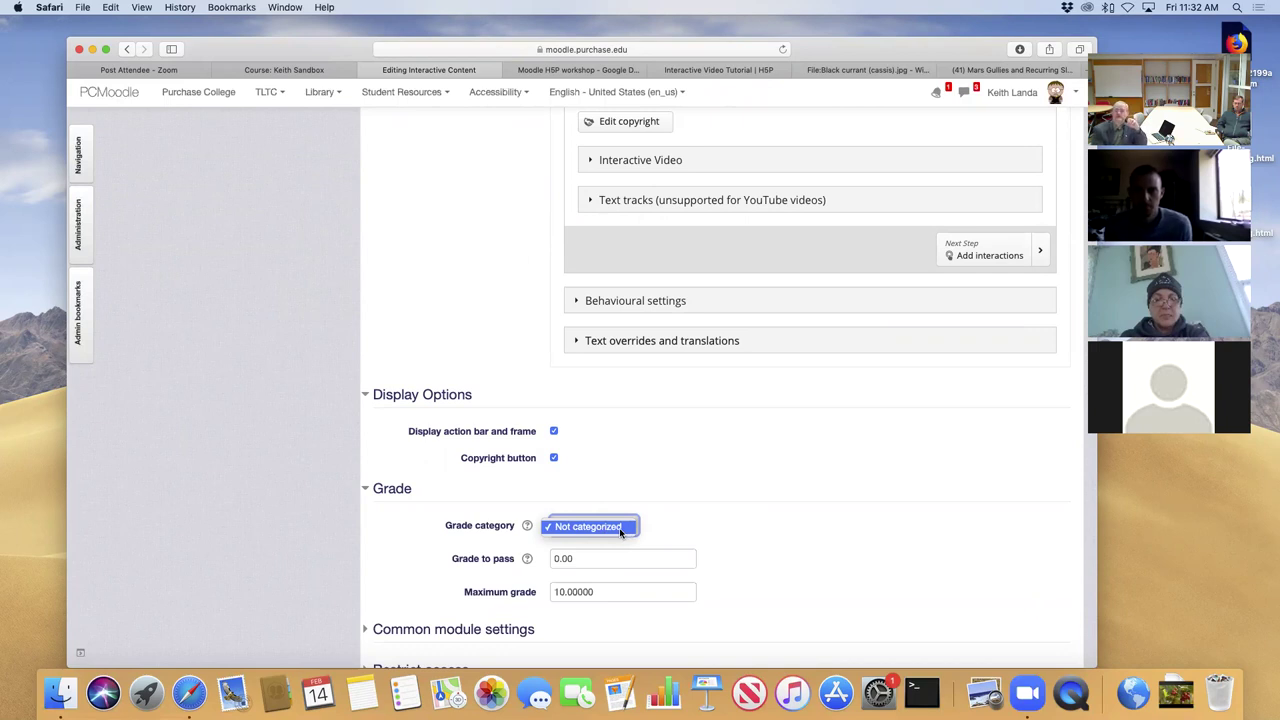
pyautogui.click(620, 530)
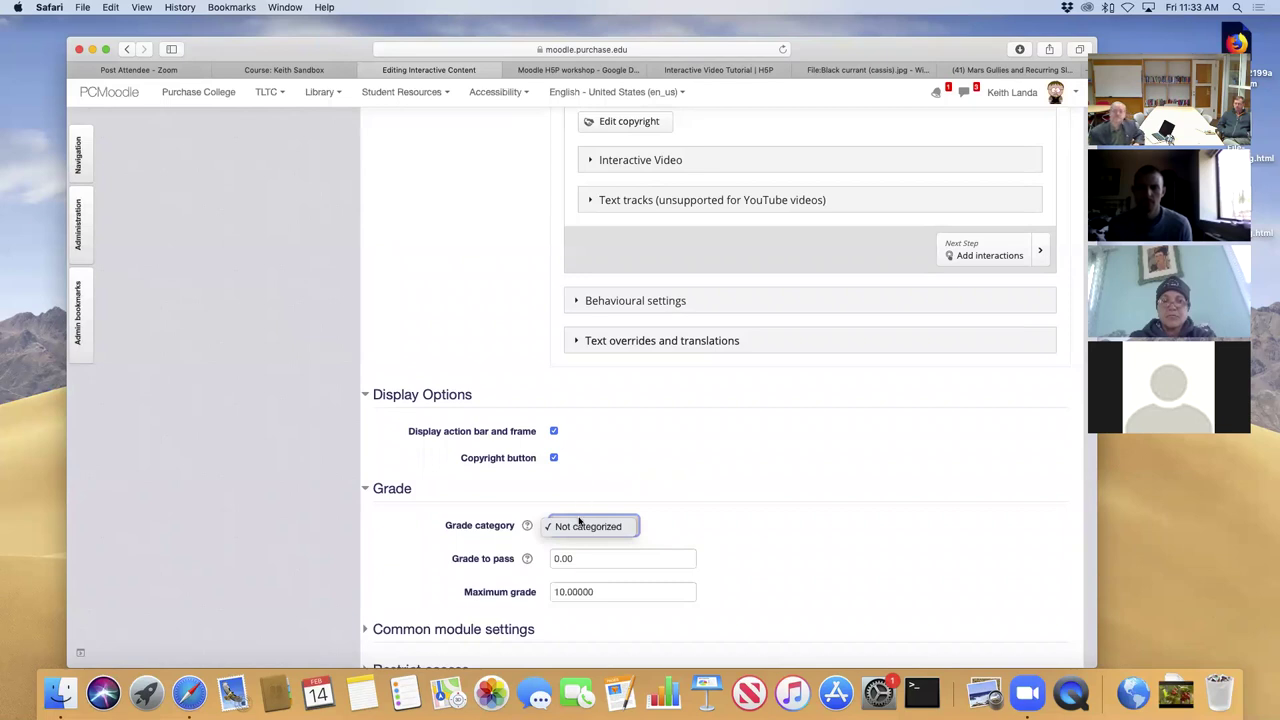
pyautogui.click(834, 476)
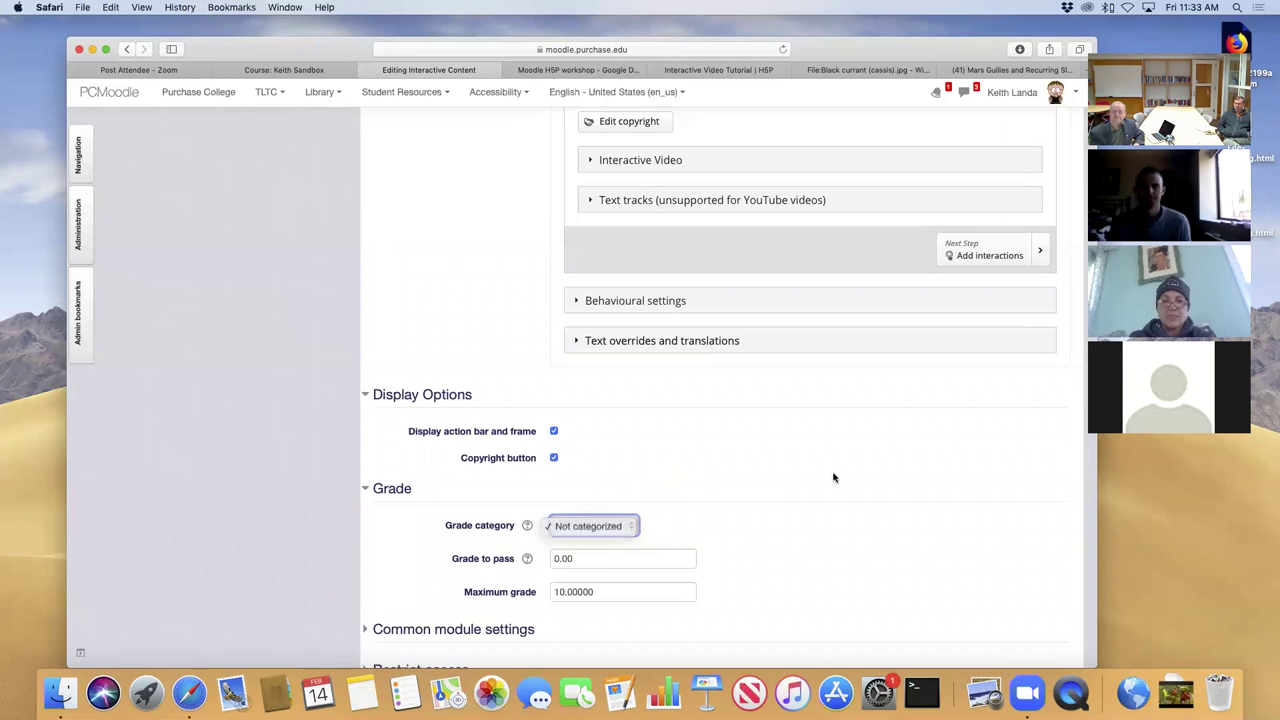
pyautogui.scroll(-5, 809, 514)
pyautogui.click(602, 535)
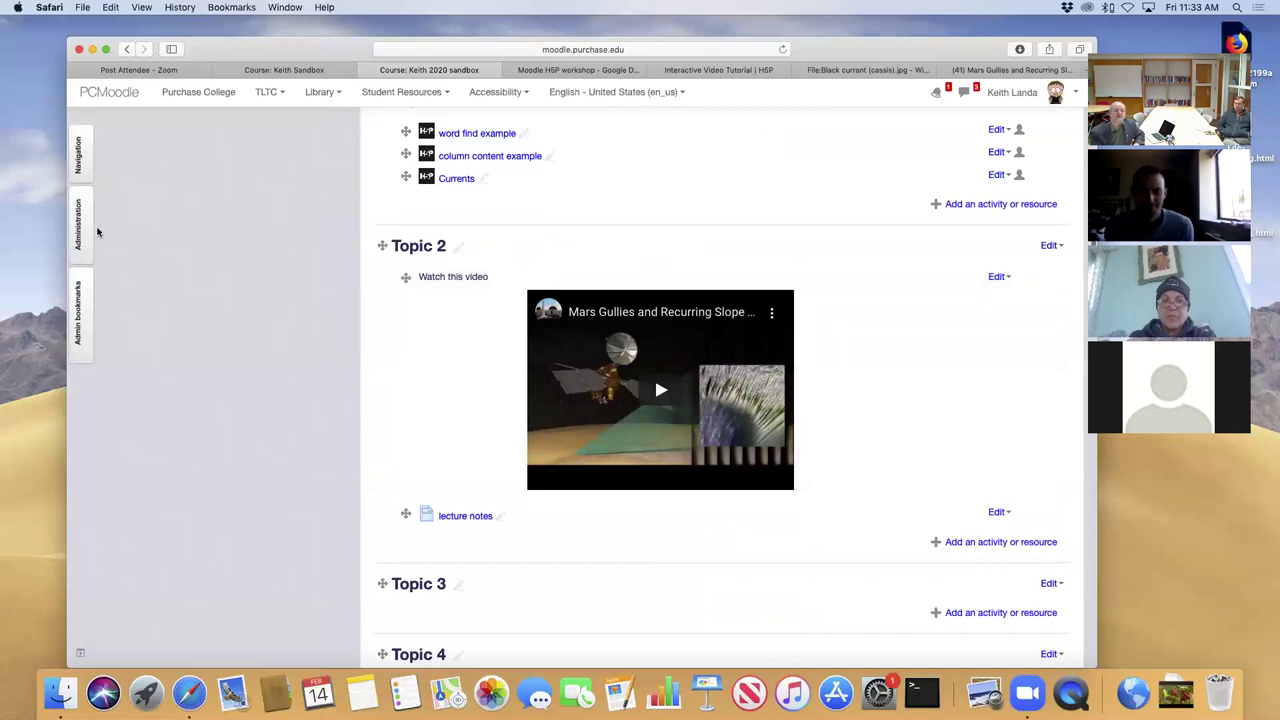
# Open the course's Gradebook setup to examine the graded H5P activities, and return to the sandbox course page.
pyautogui.click(97, 232)
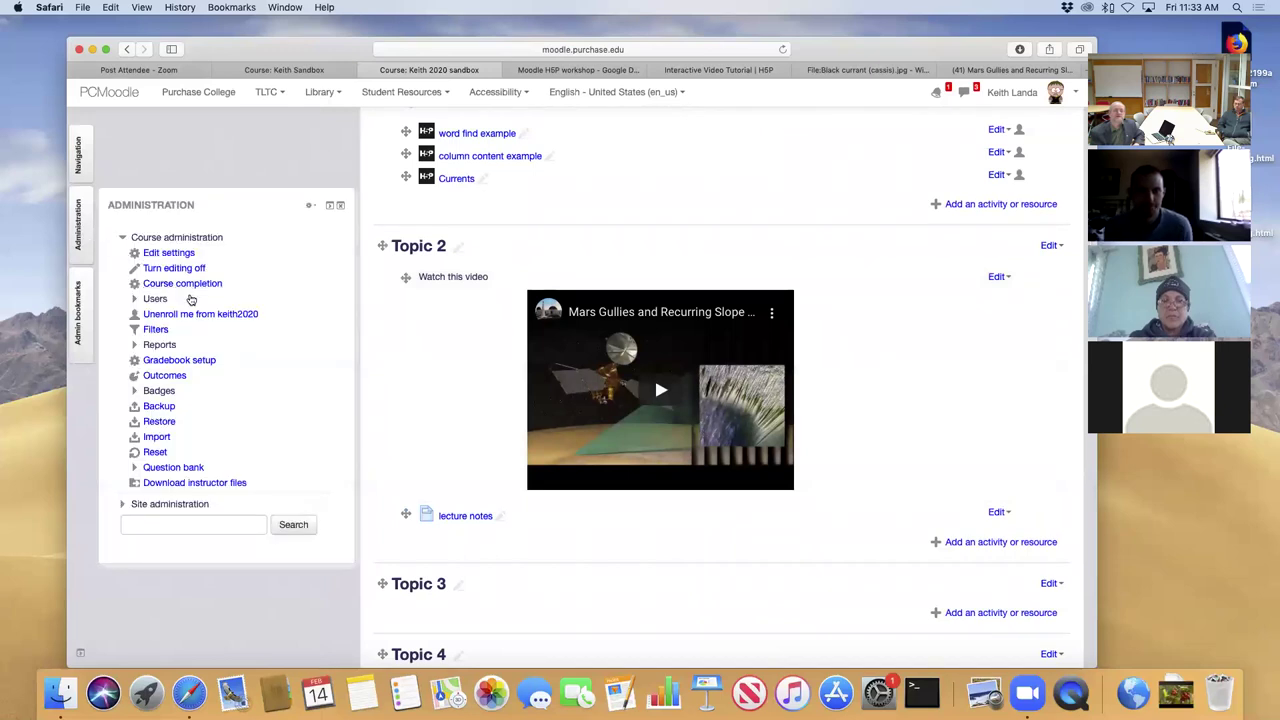
pyautogui.click(182, 360)
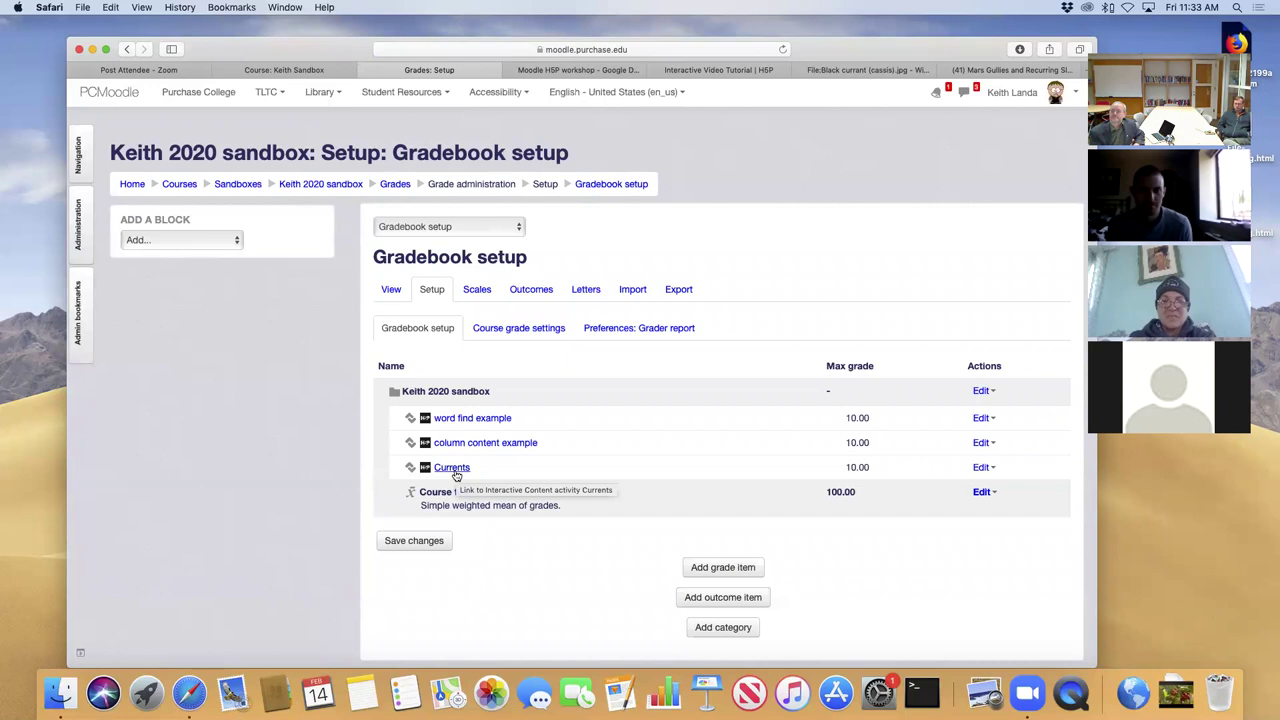
pyautogui.click(317, 185)
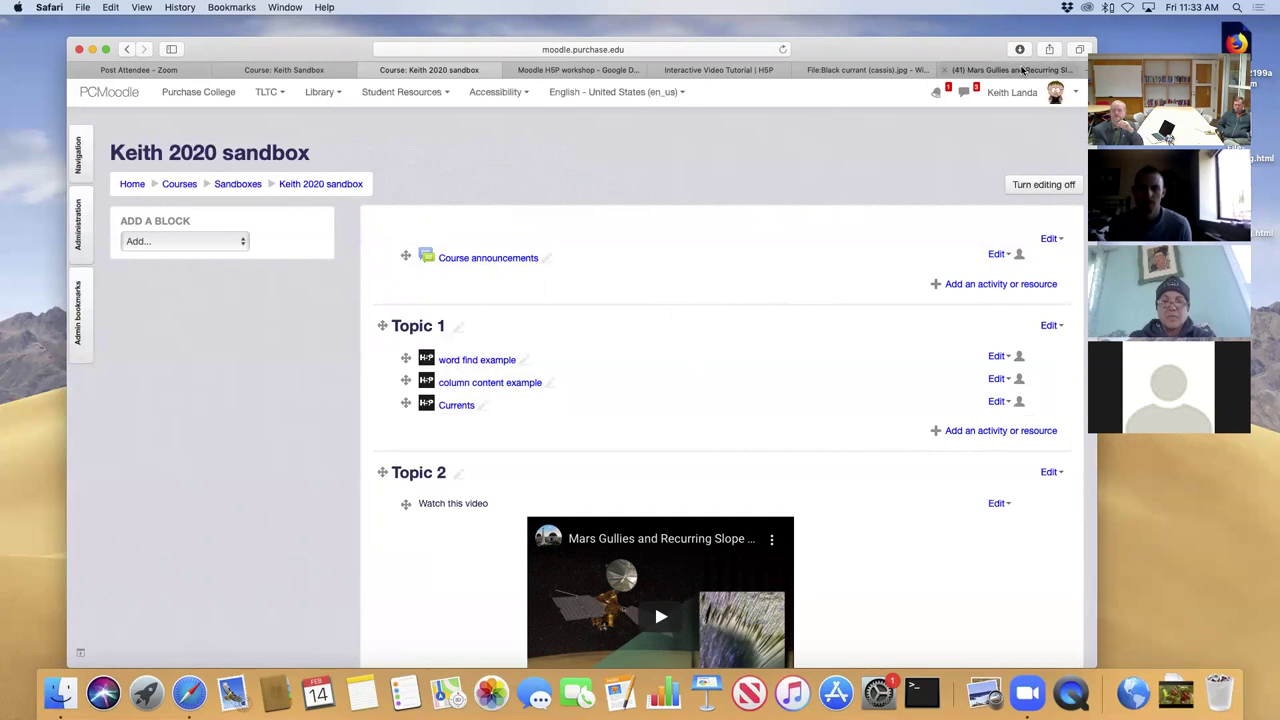
# Glance at the Mars Gullies video on YouTube, and reopen the Currents activity's settings in Moodle for editing.
pyautogui.click(992, 70)
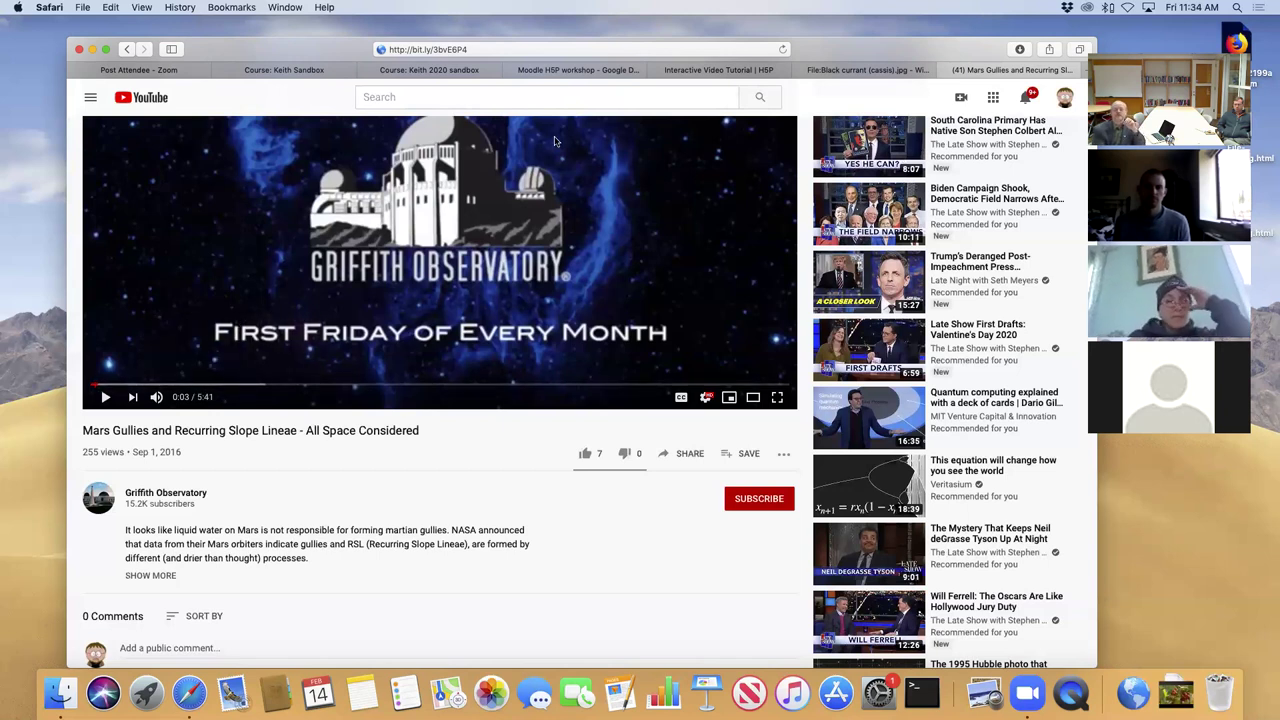
pyautogui.click(476, 71)
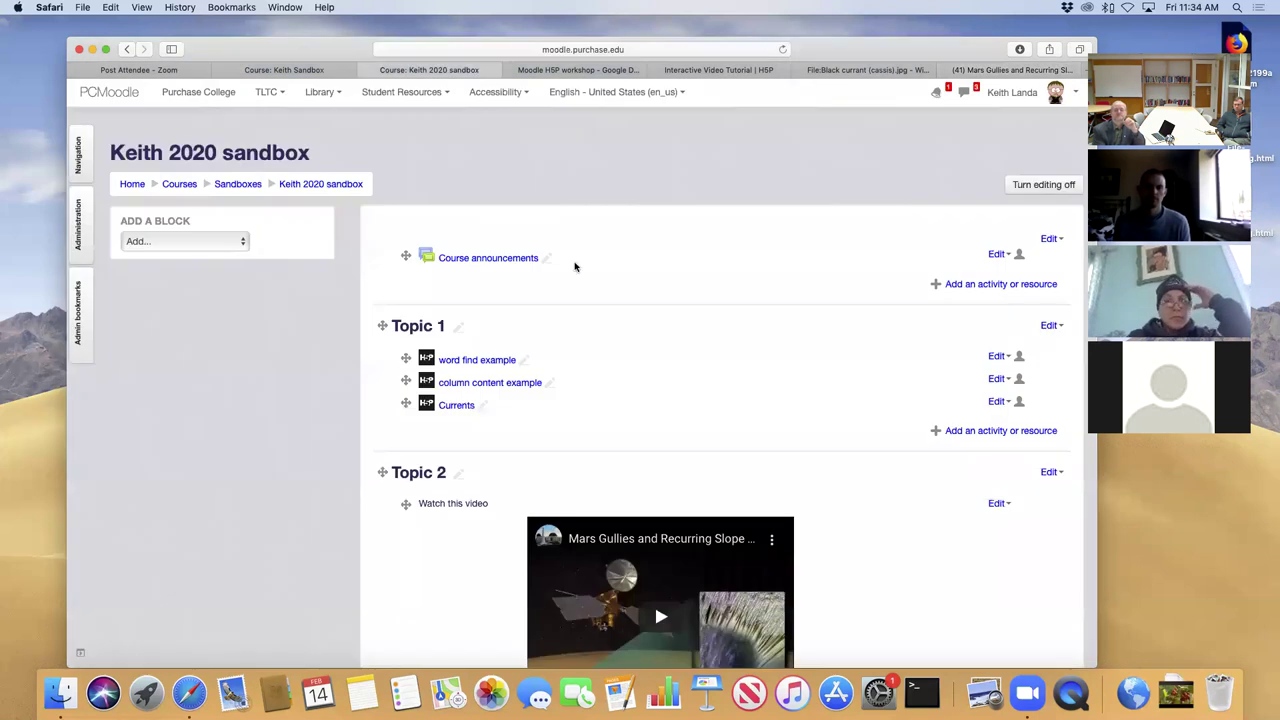
pyautogui.click(1005, 403)
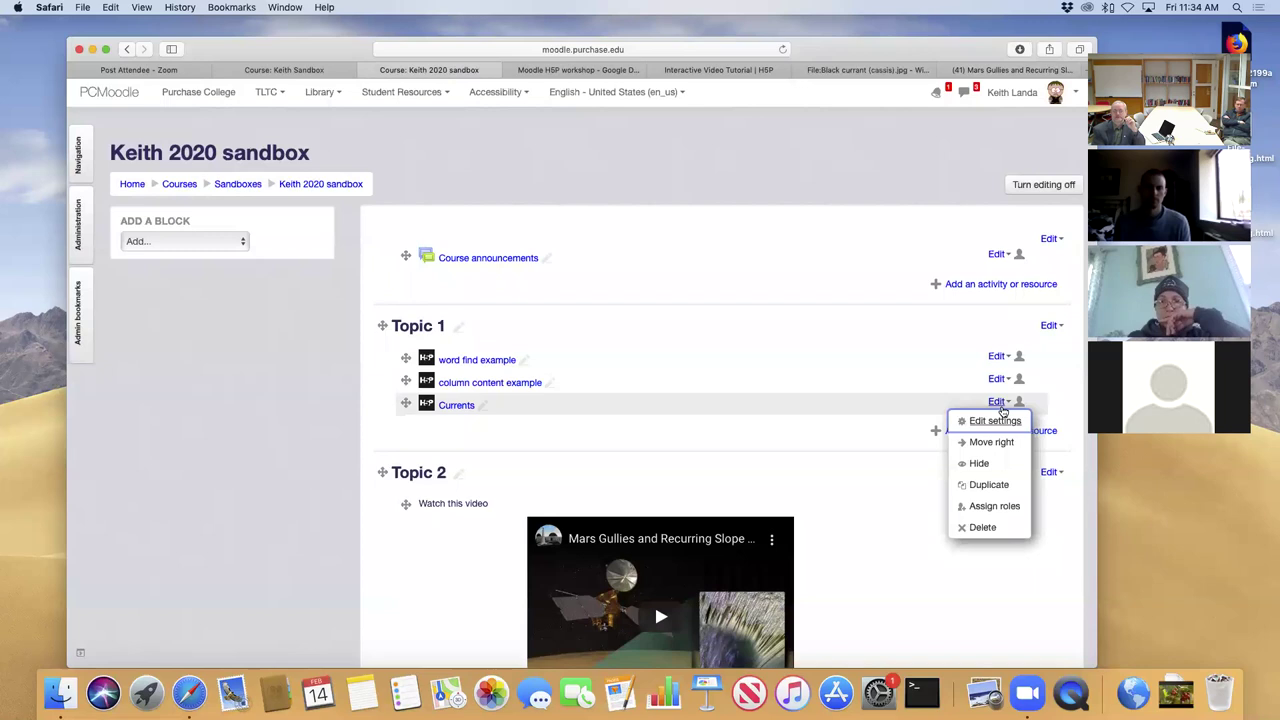
pyautogui.click(1000, 423)
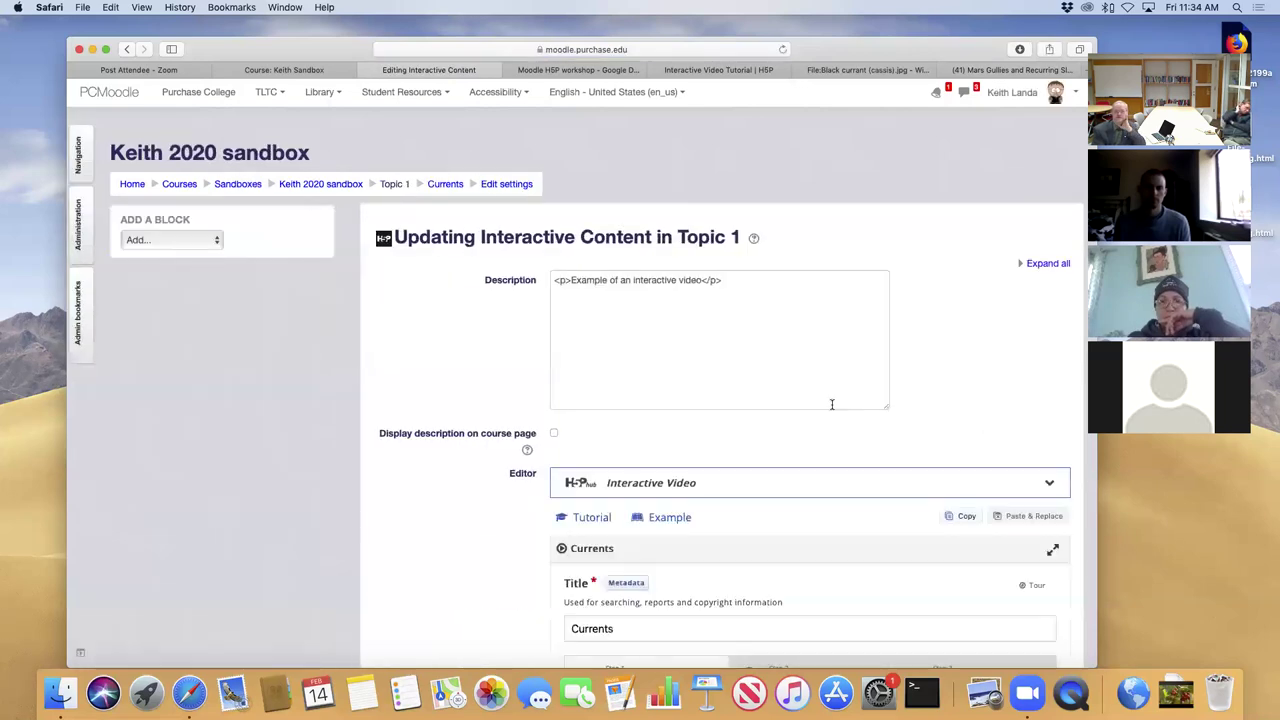
# Look over the interaction types in the Add interactions step of the Currents video editor and return to the Upload/embed video step.
pyautogui.scroll(-8, 520, 432)
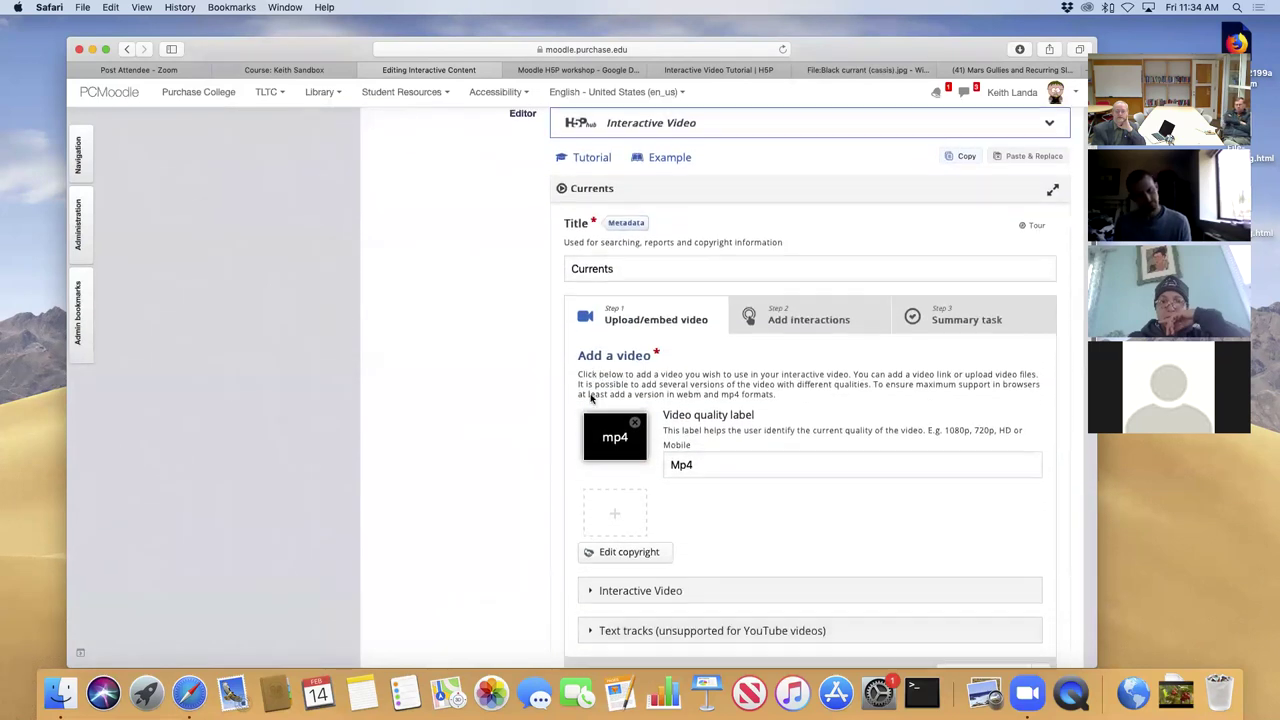
pyautogui.click(811, 288)
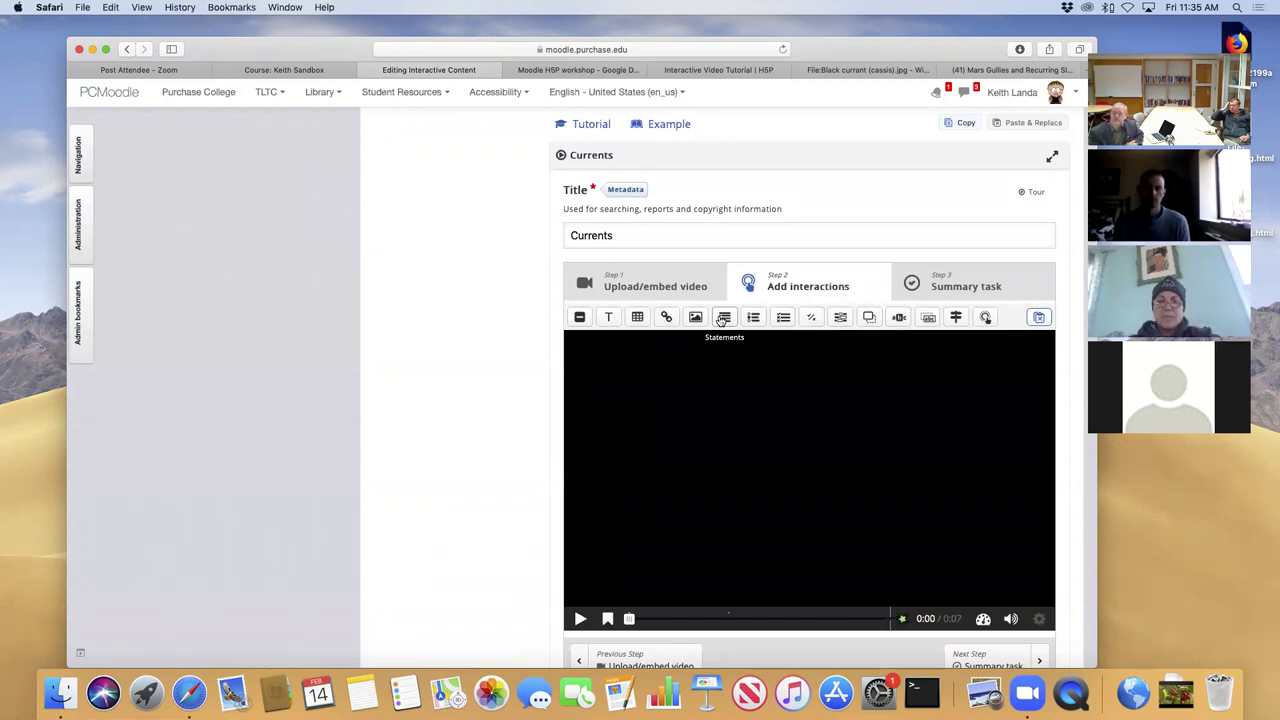
pyautogui.click(638, 290)
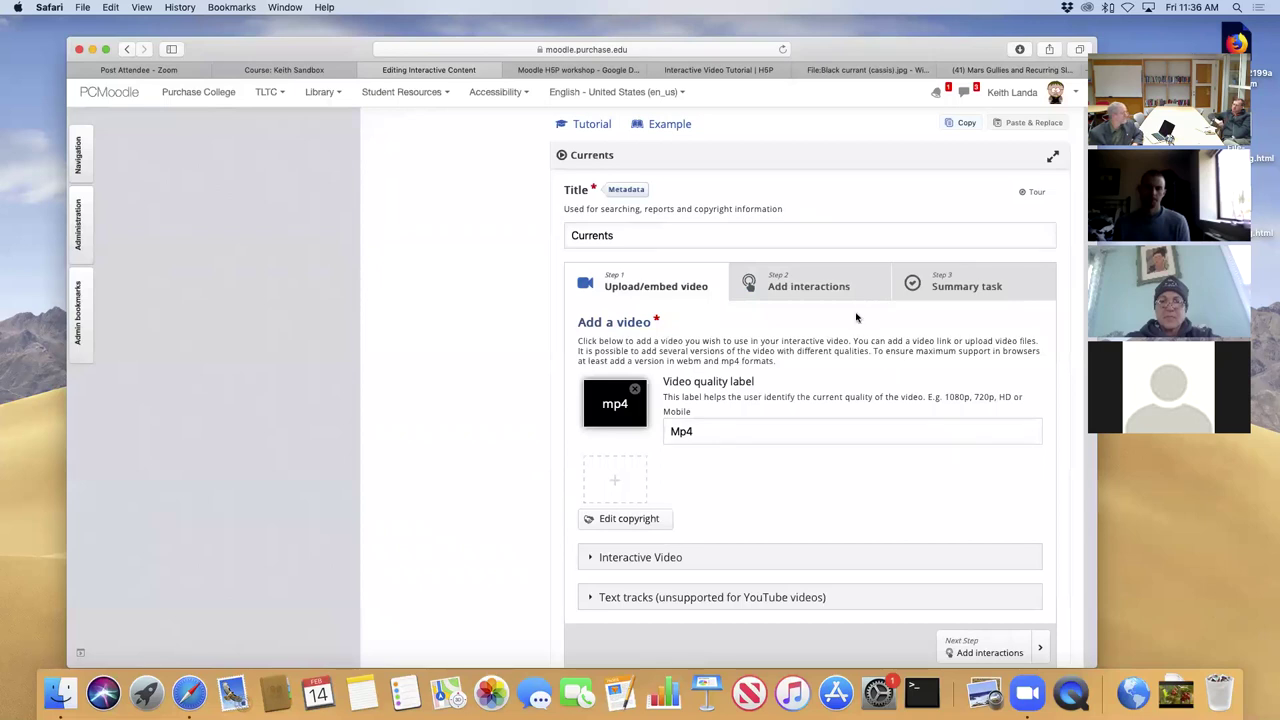
pyautogui.scroll(10, 704, 350)
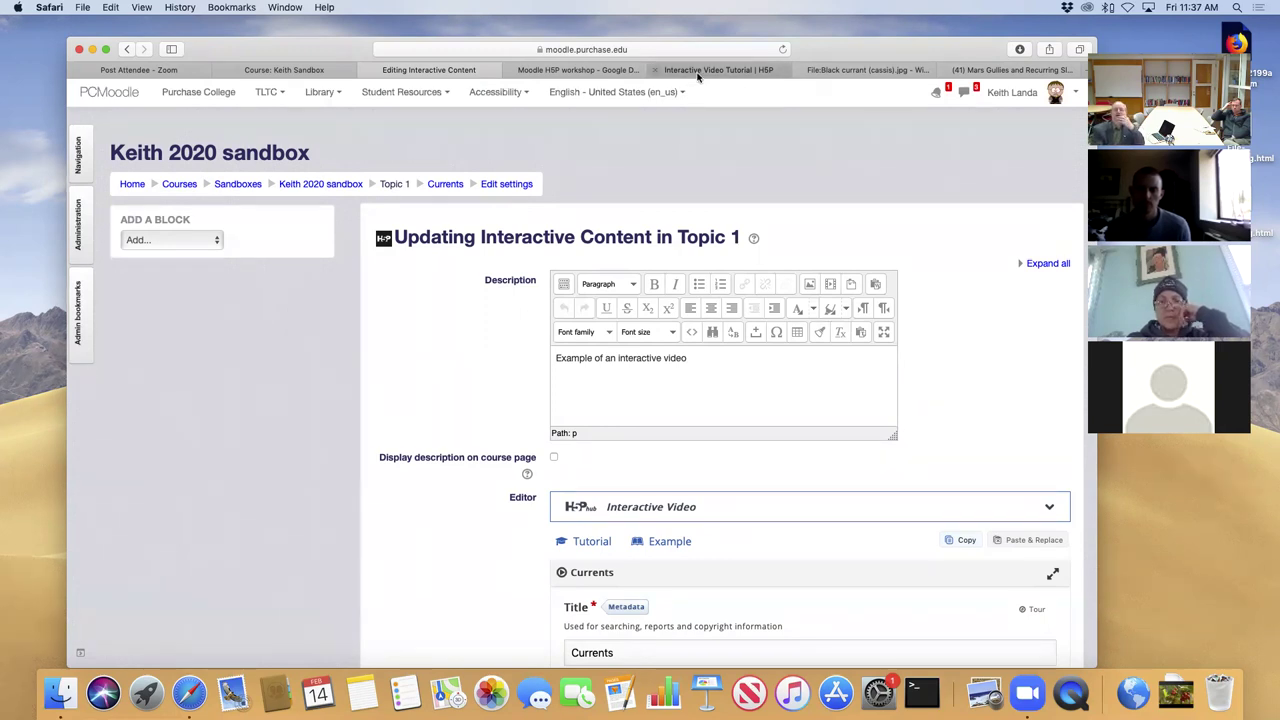
# Open the H5P Examples & Downloads page from the Moodle H5P workshop document and look through its featured and other content types.
pyautogui.click(577, 73)
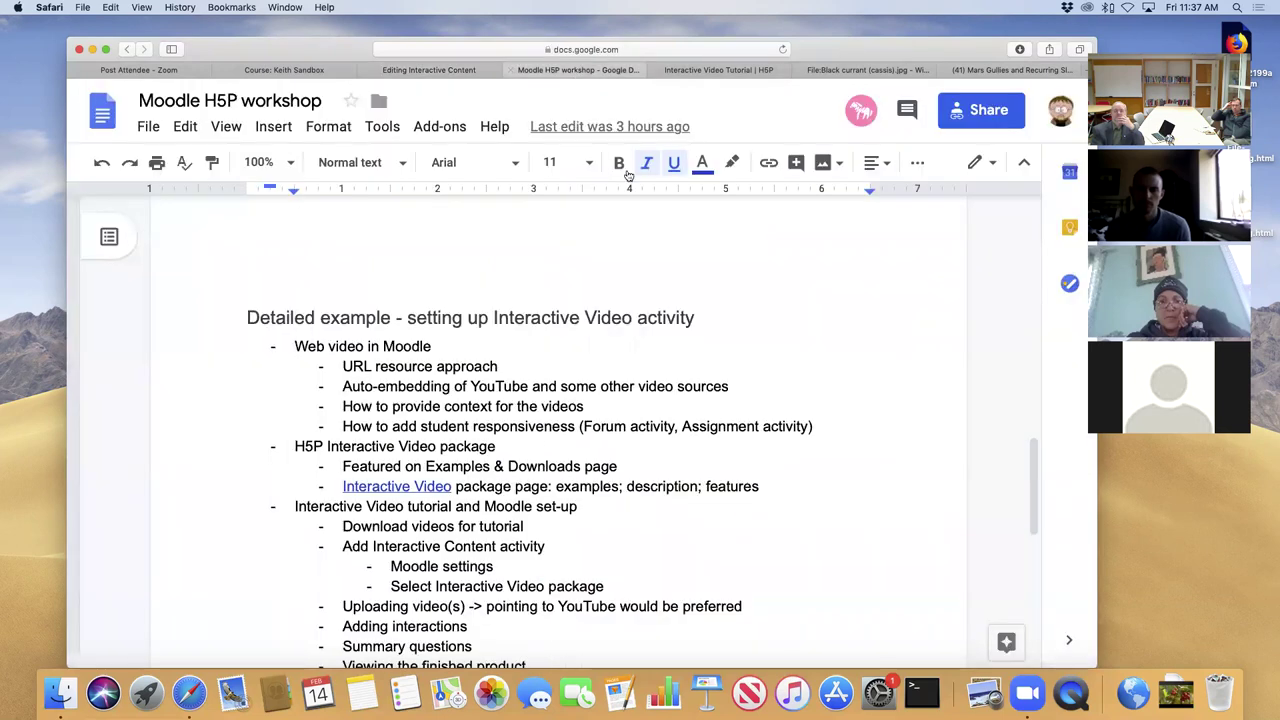
pyautogui.scroll(-4, 681, 315)
pyautogui.scroll(-5, 681, 315)
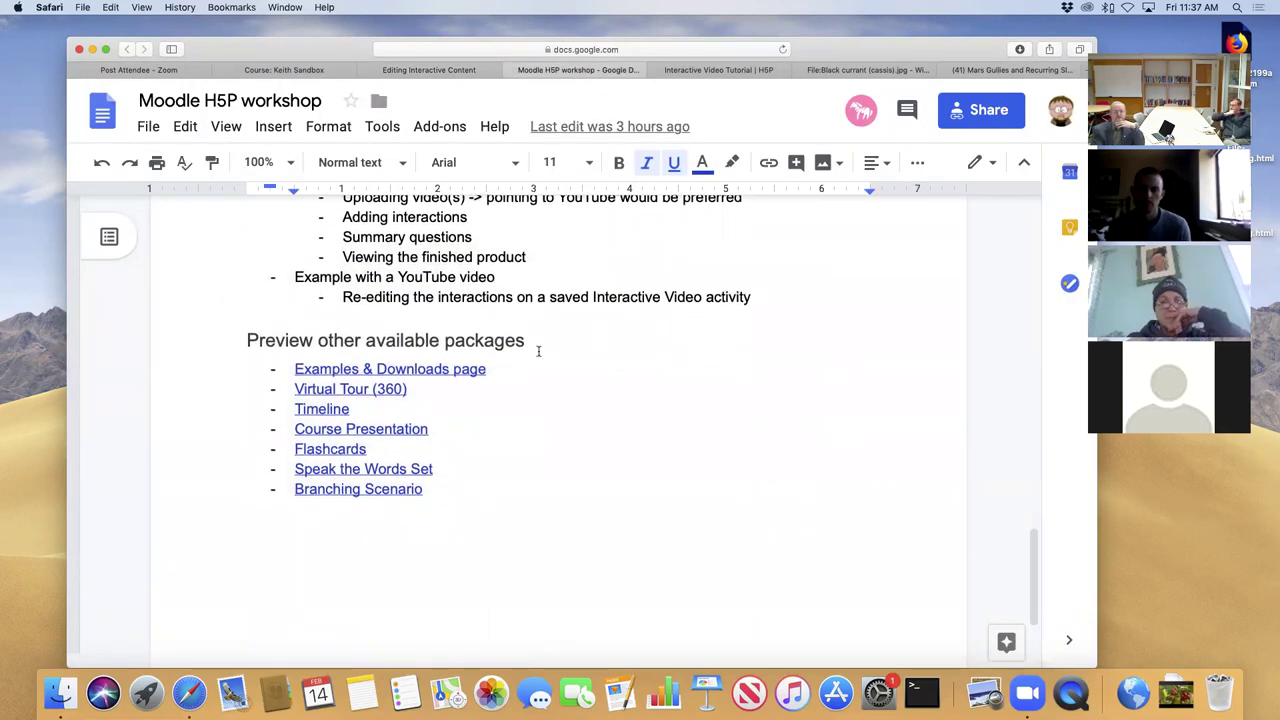
pyautogui.click(455, 369)
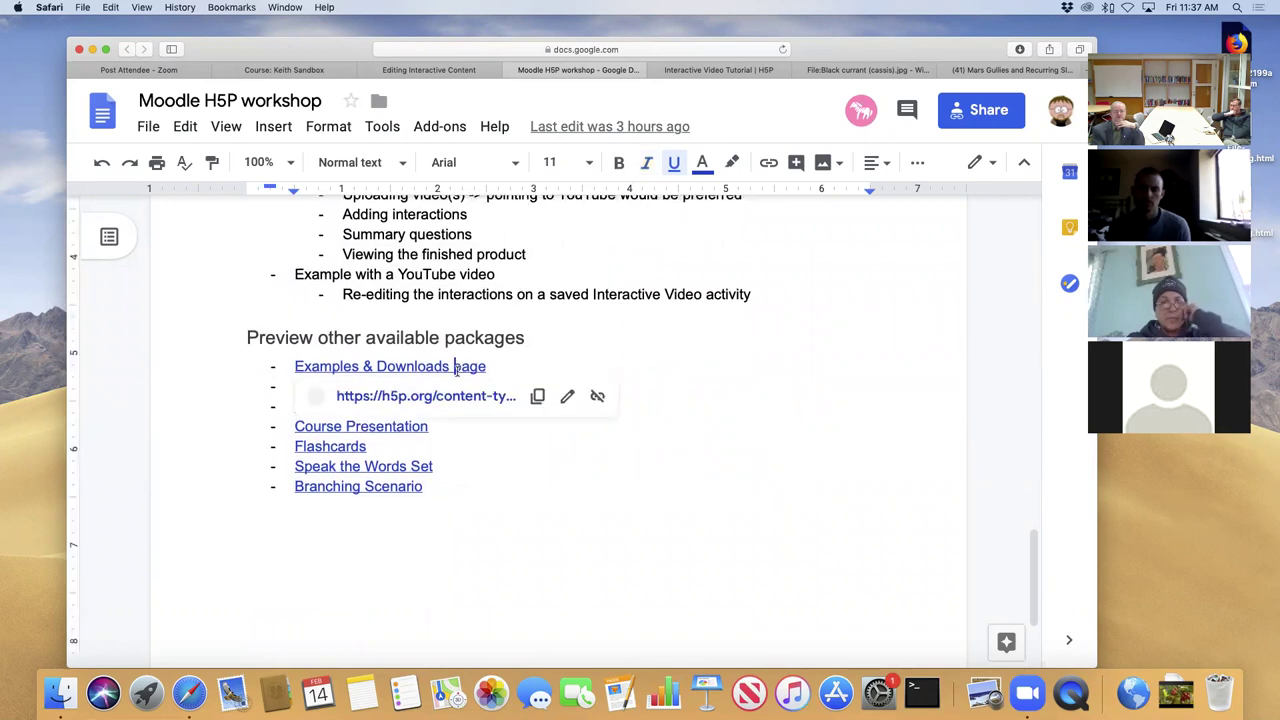
pyautogui.click(452, 396)
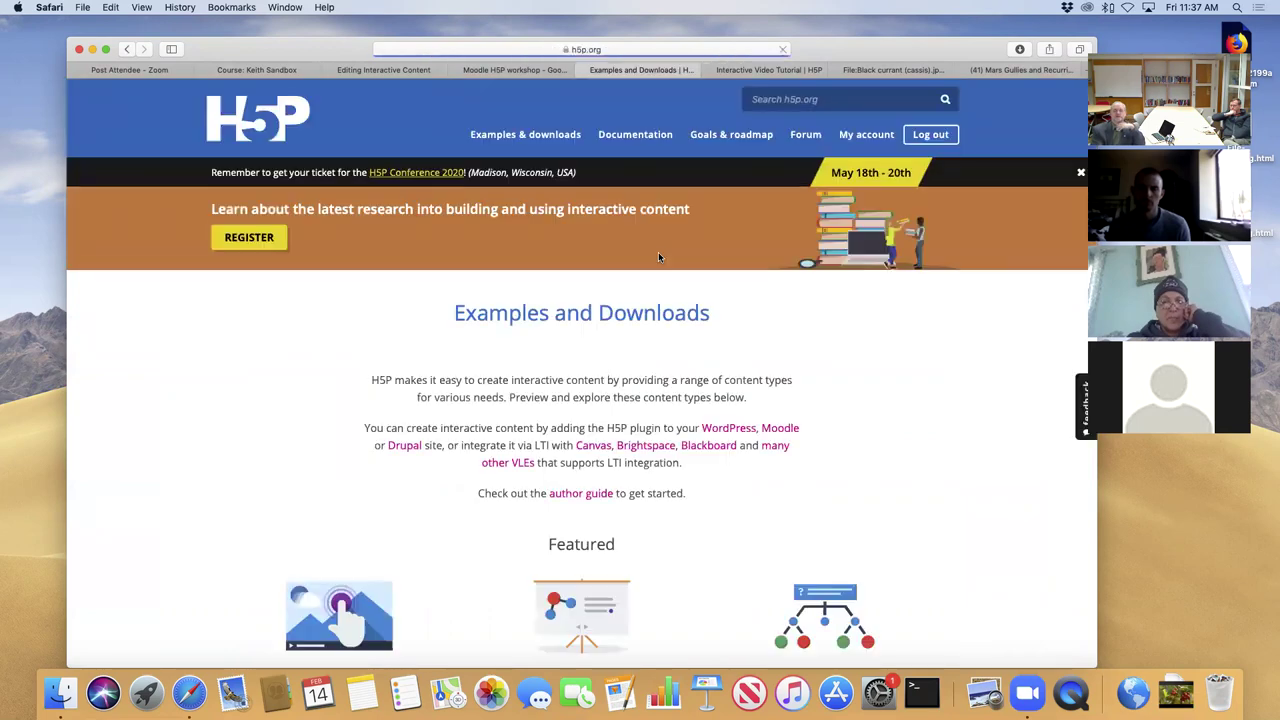
pyautogui.scroll(-5, 658, 306)
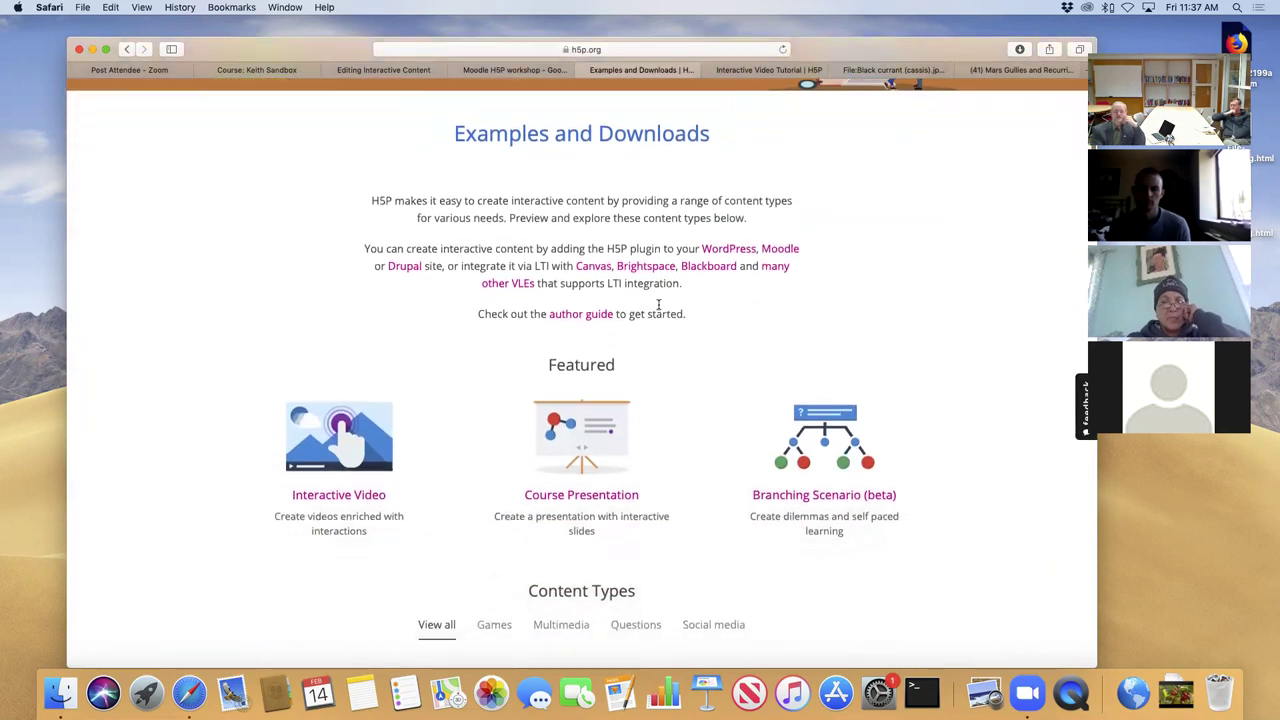
pyautogui.scroll(-3, 658, 308)
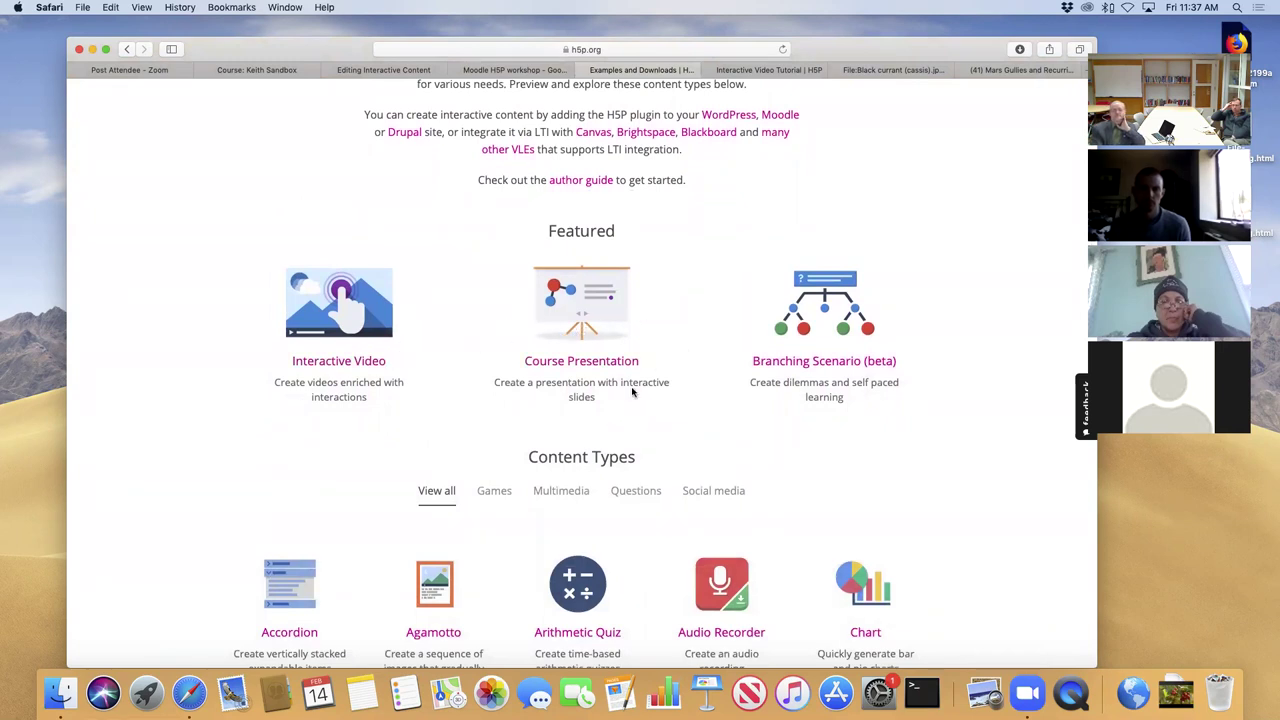
pyautogui.scroll(-5, 632, 392)
# Open the Virtual Tour (360) page from the Moodle H5P workshop document and bring its Roman Theater example into view.
pyautogui.click(505, 70)
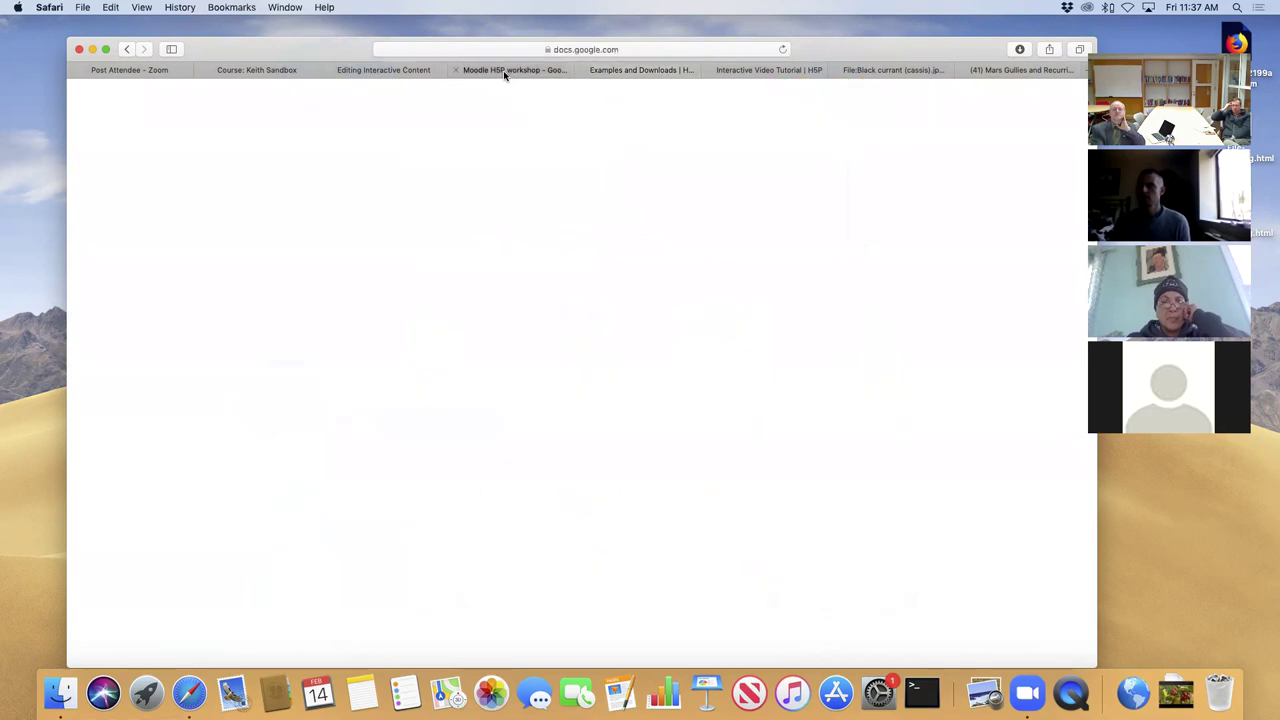
pyautogui.click(358, 386)
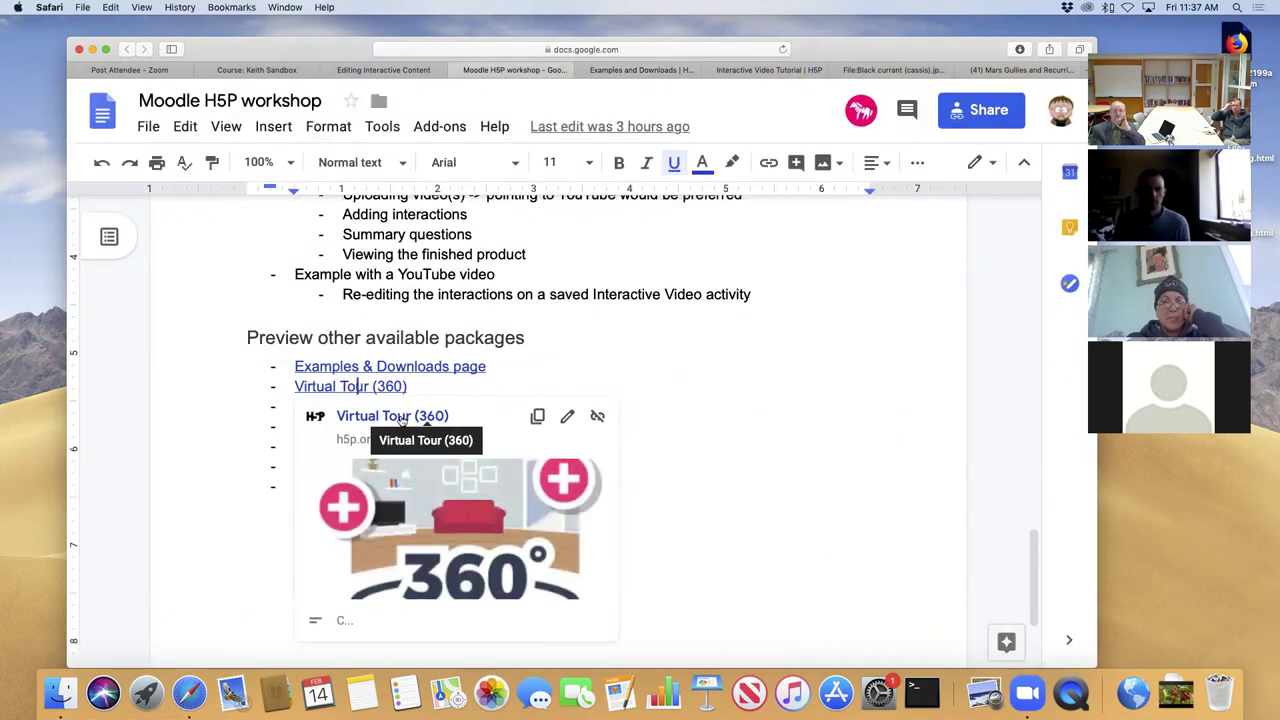
pyautogui.click(401, 419)
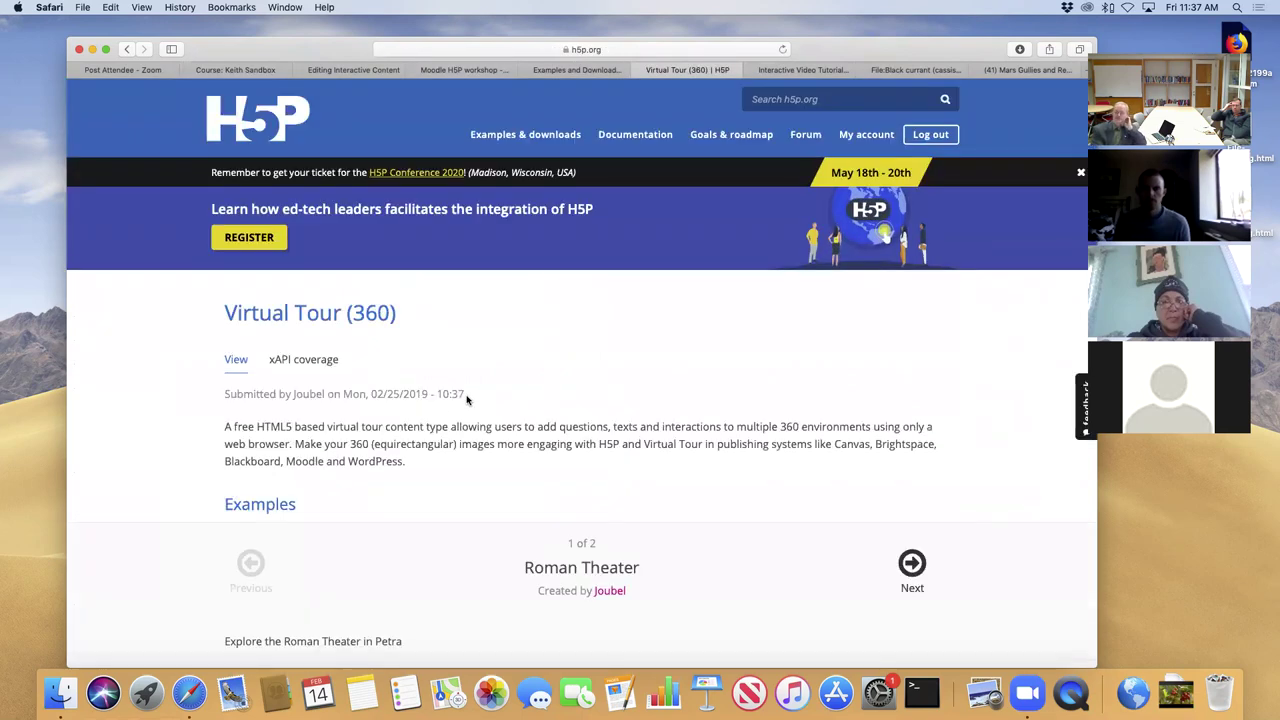
pyautogui.scroll(-3, 195, 405)
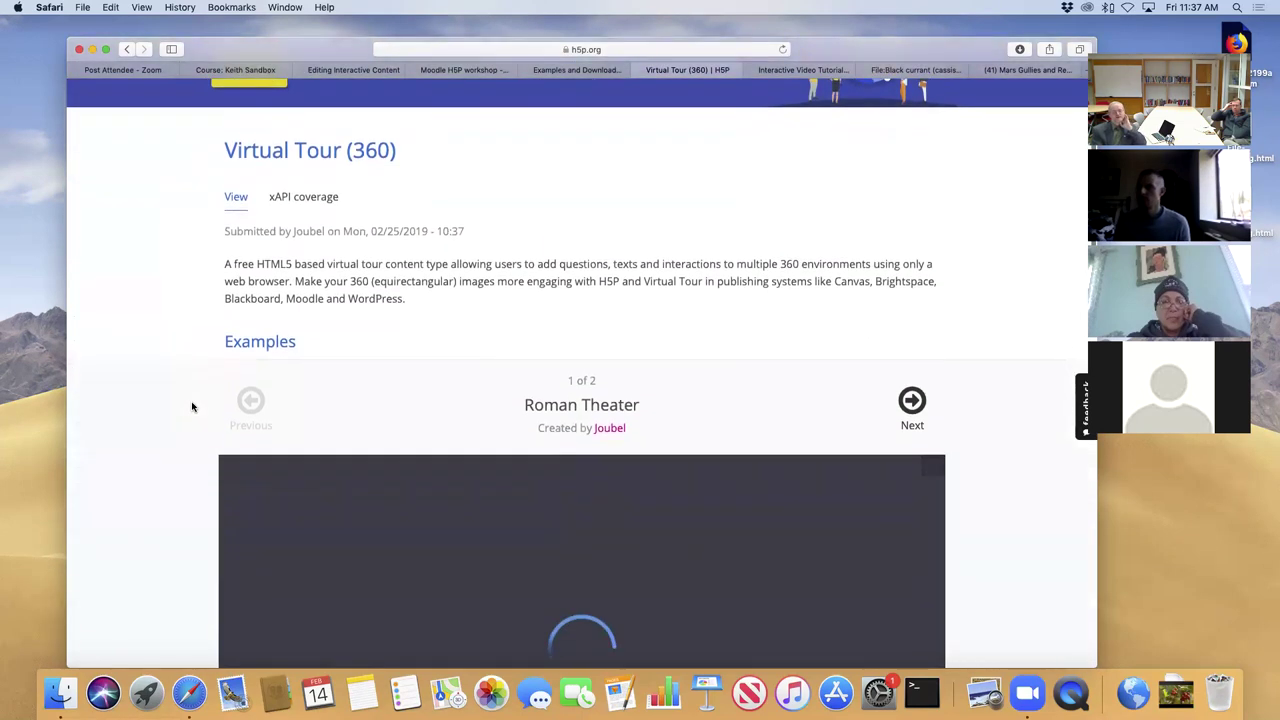
pyautogui.scroll(-5, 193, 407)
pyautogui.scroll(1, 193, 407)
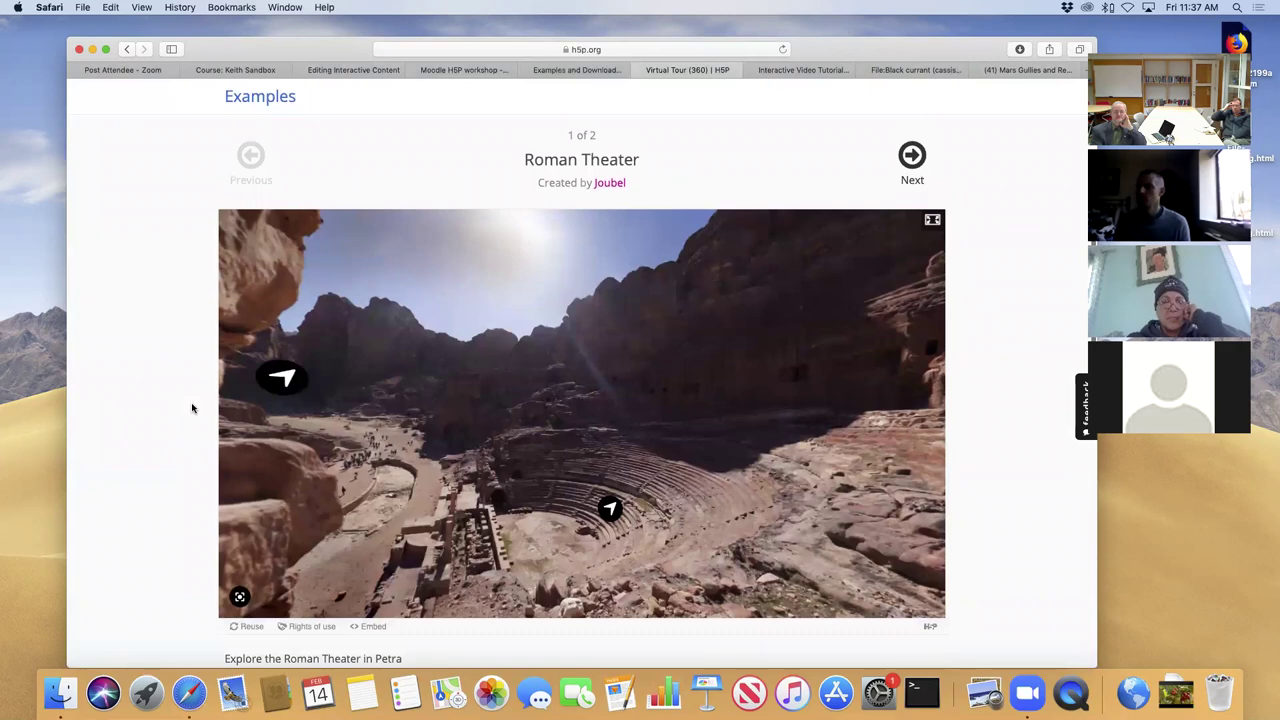
# Rotate the Roman Theater panorama to the plus hotspot on the rocks, view its image popup and close it.
pyautogui.moveTo(710, 422); pyautogui.dragTo(493, 421)
pyautogui.moveTo(746, 449); pyautogui.dragTo(697, 457)
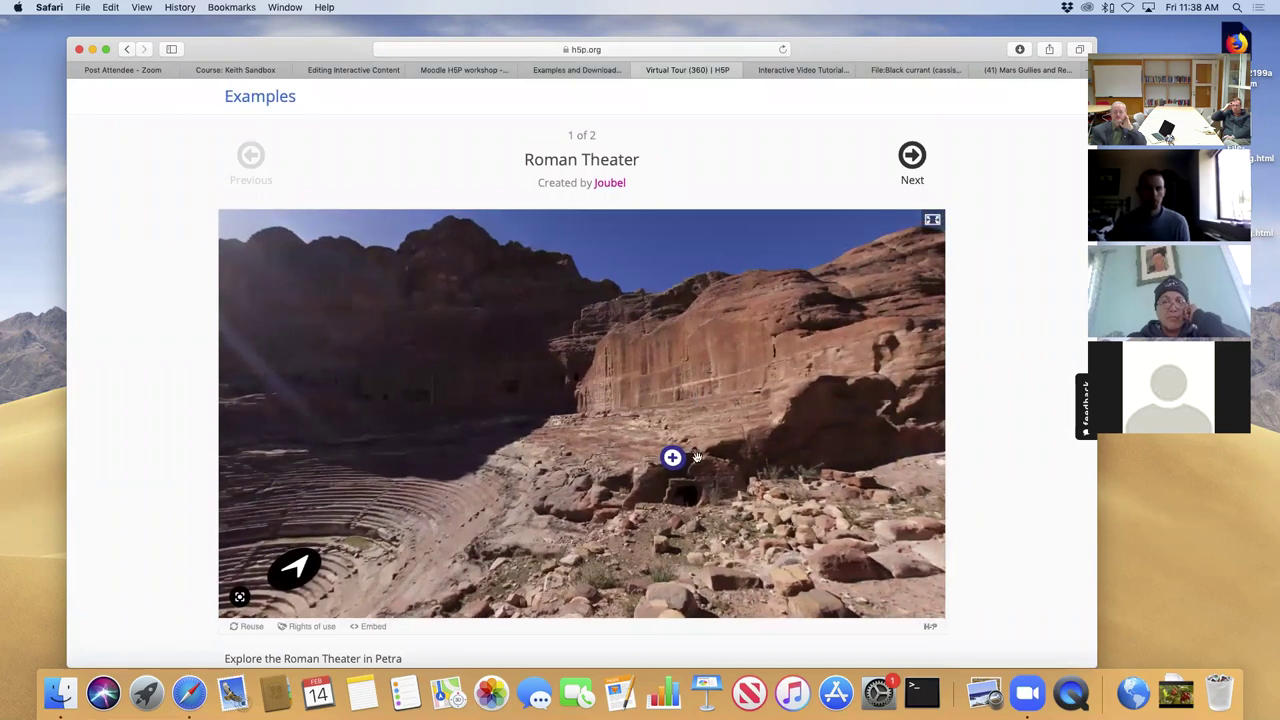
pyautogui.click(672, 457)
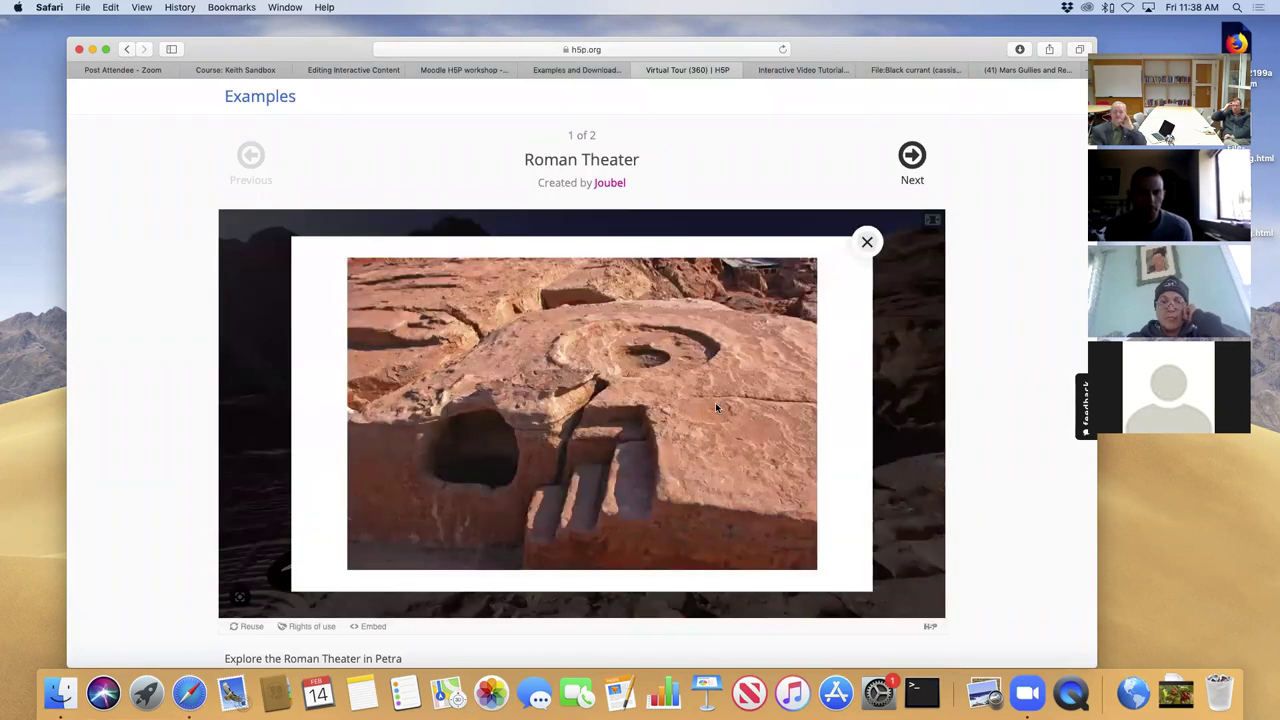
pyautogui.click(867, 243)
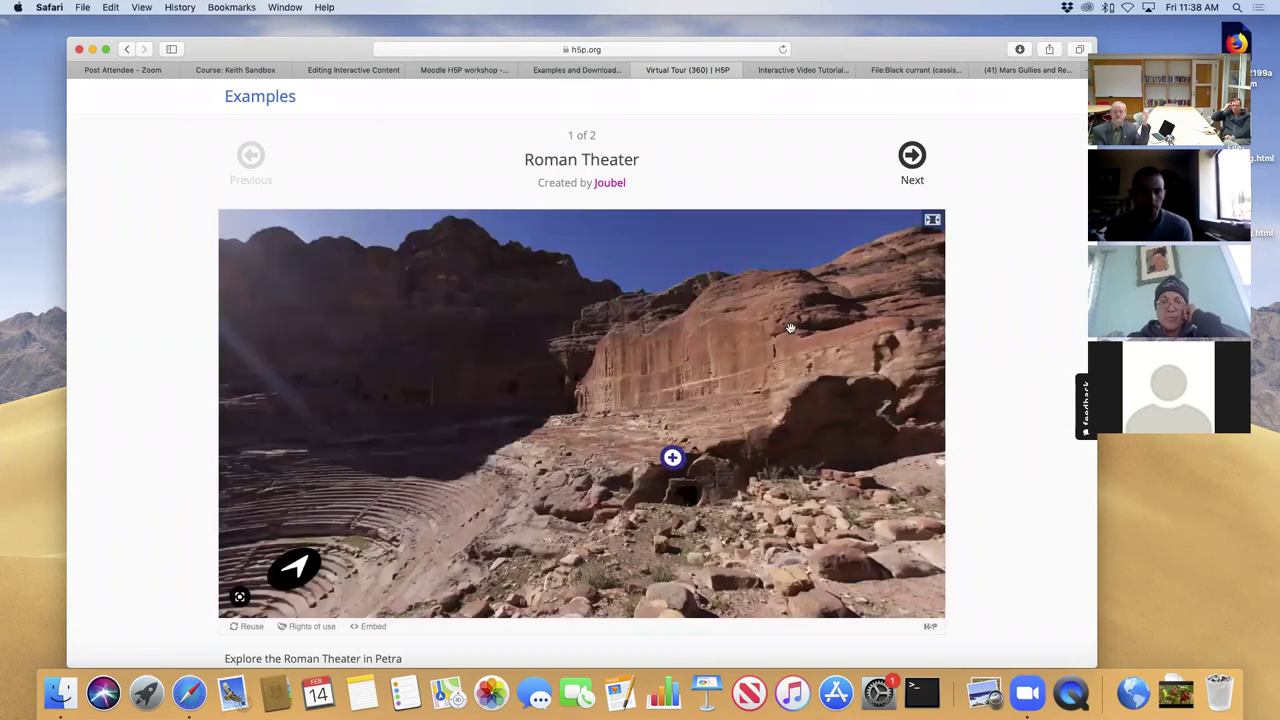
# Enter the tour's theater close-up scene, view the text hotspot on the upper seating, and play the video from the middle hotspot.
pyautogui.click(299, 569)
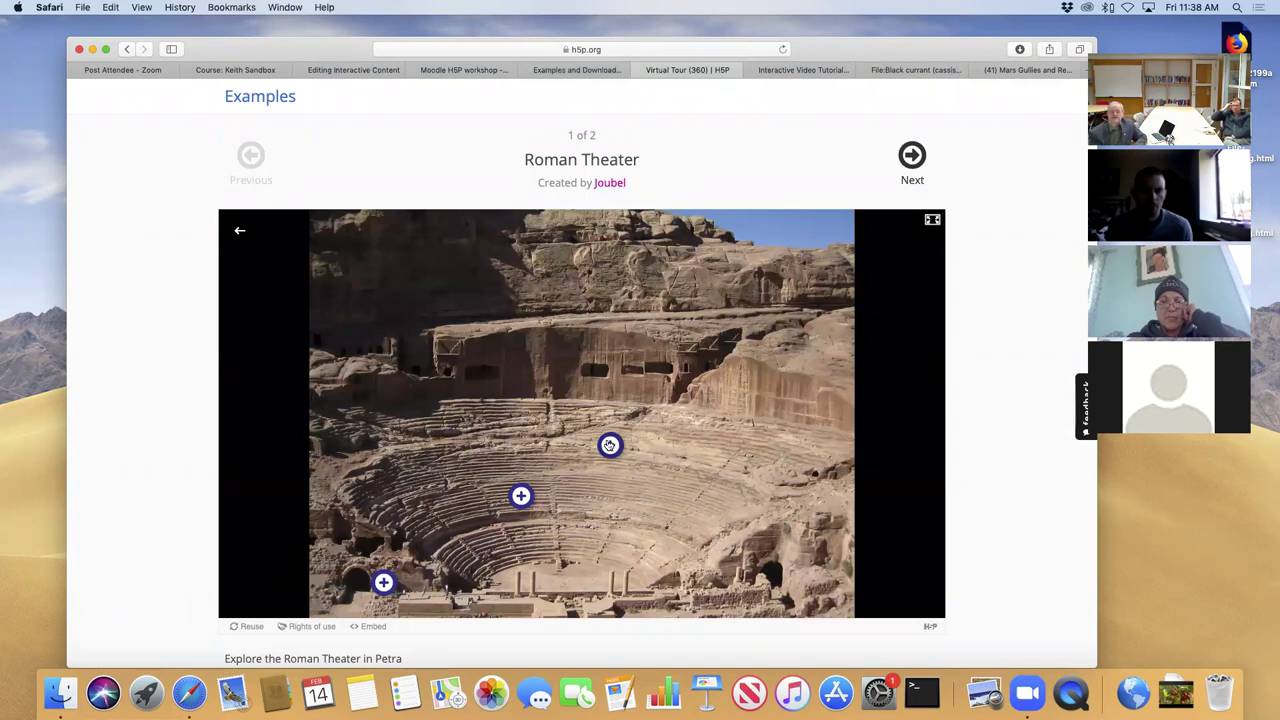
pyautogui.click(609, 445)
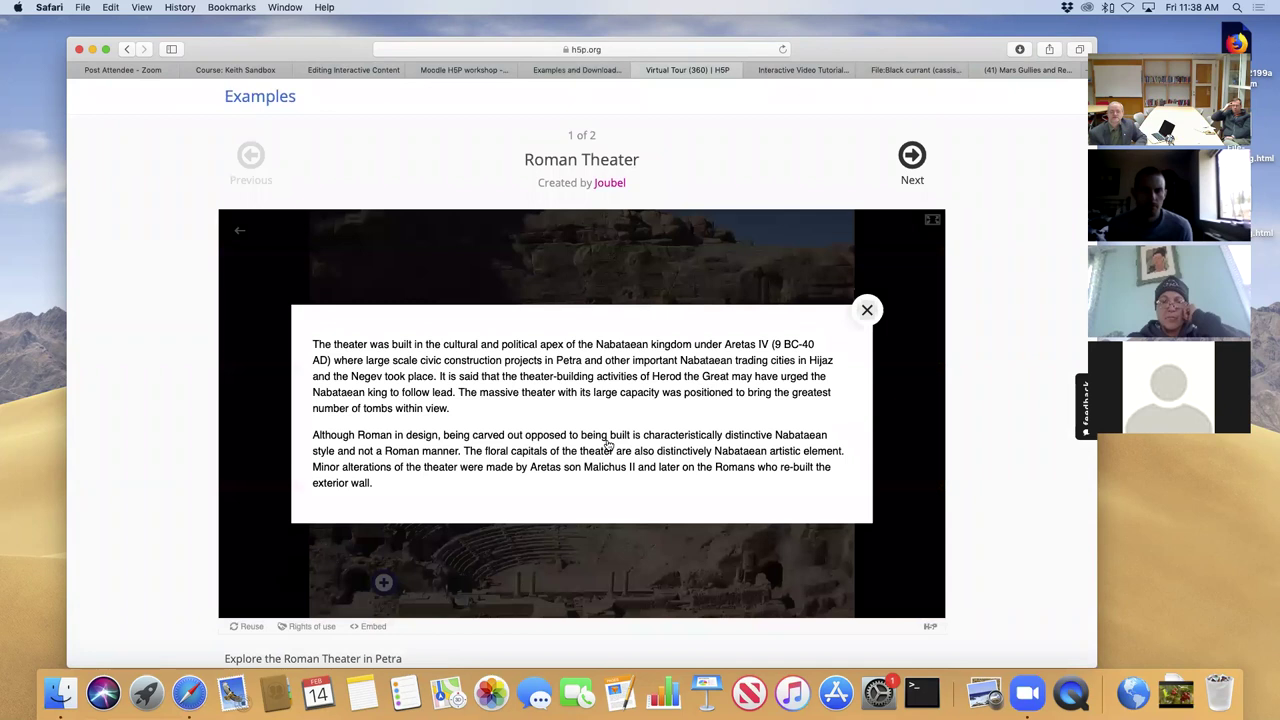
pyautogui.click(868, 311)
pyautogui.click(521, 497)
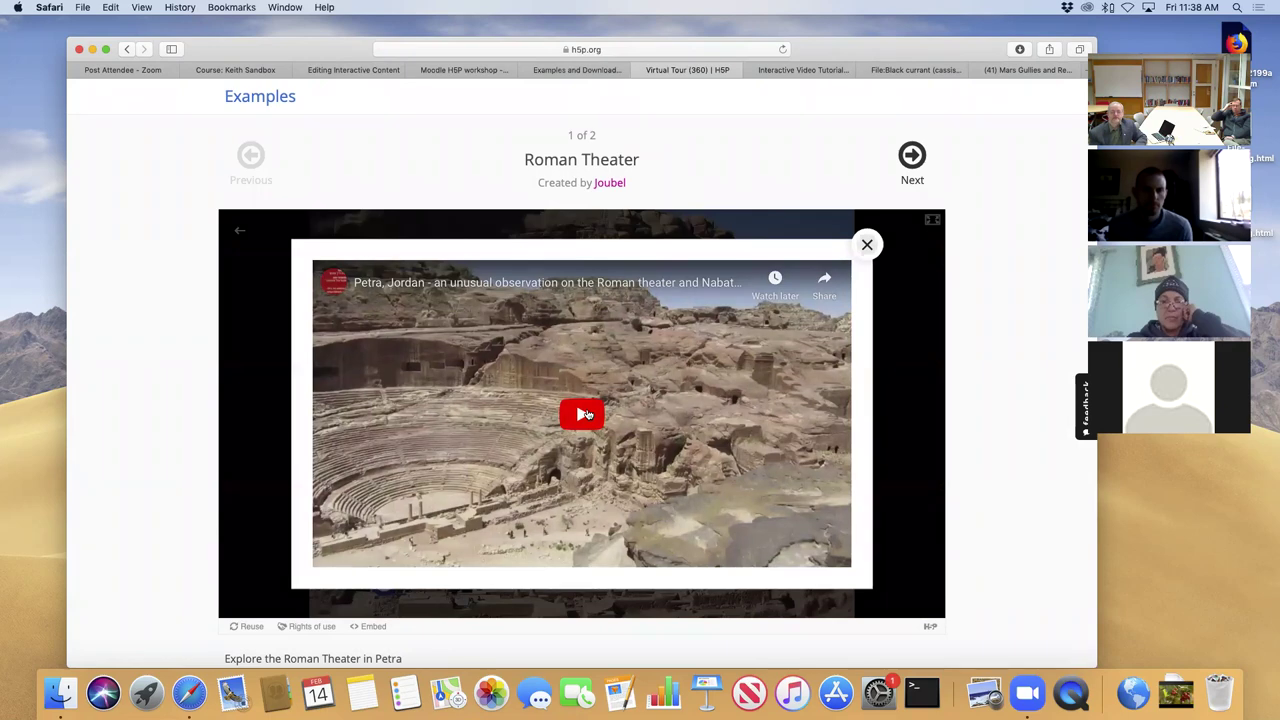
pyautogui.click(586, 414)
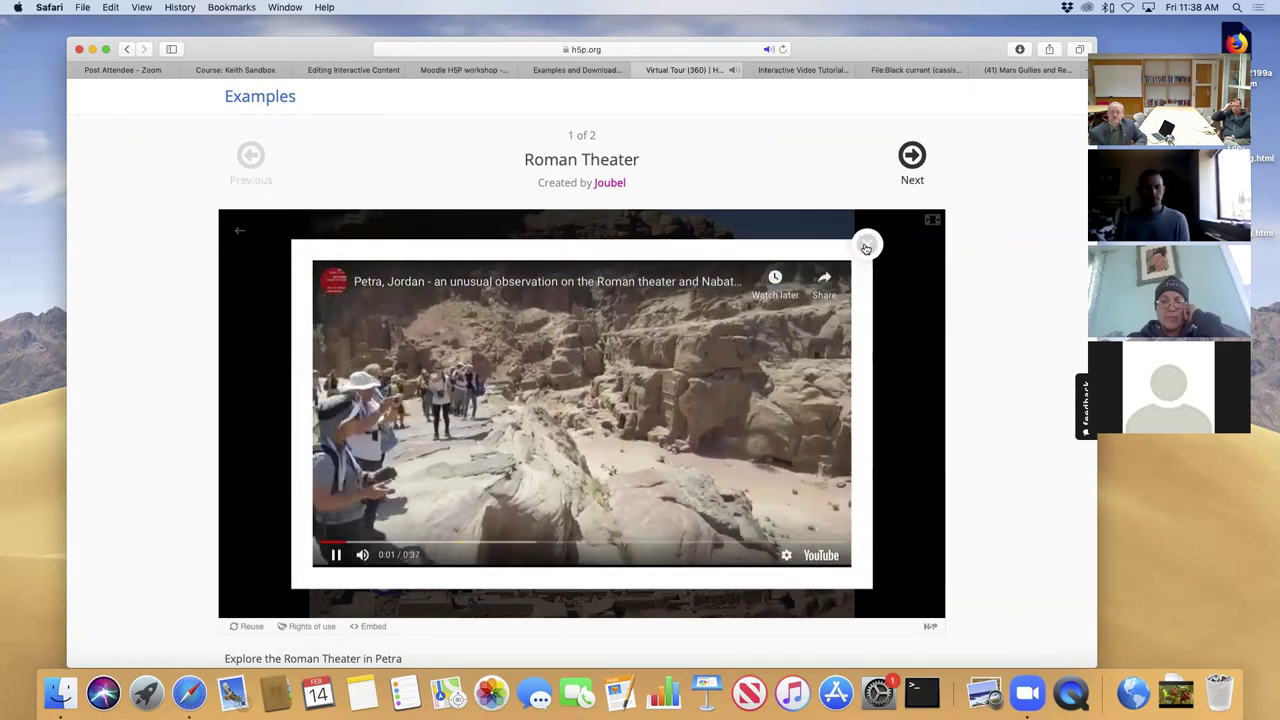
# Close the theater video, go back to the previous scene to look around the tour, and close the Virtual Tour (360) page.
pyautogui.click(867, 244)
pyautogui.click(240, 230)
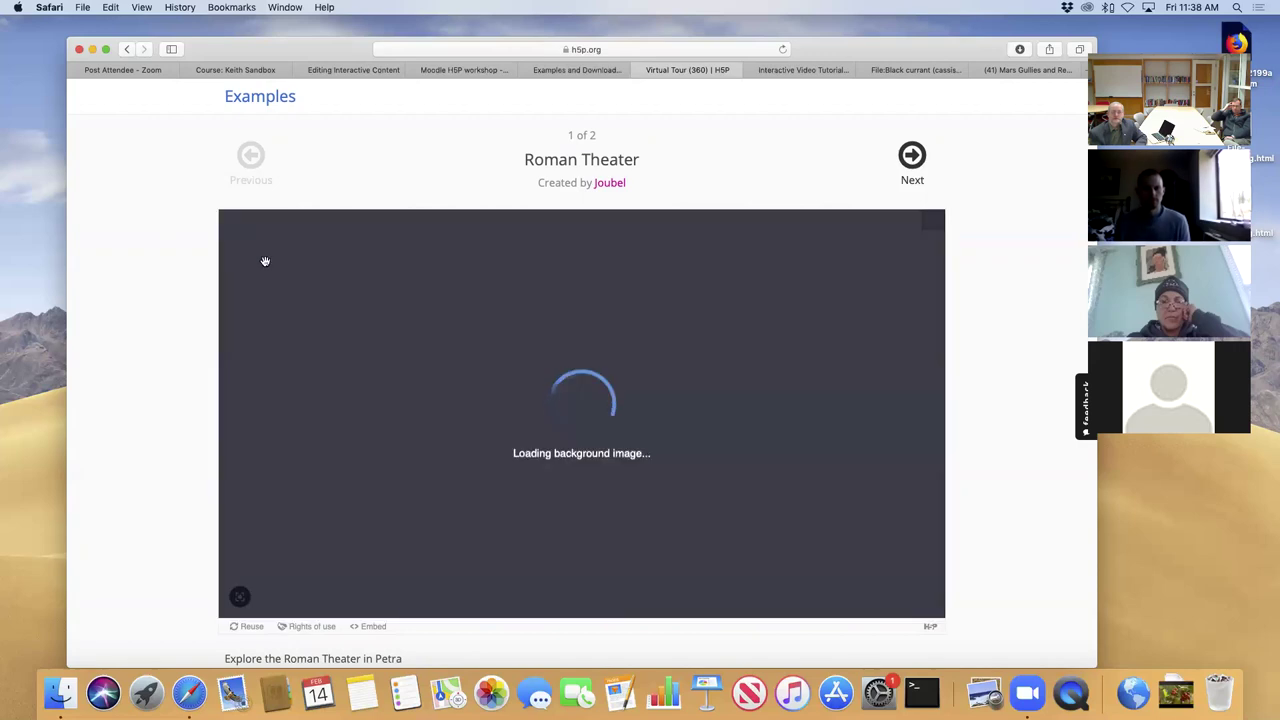
pyautogui.moveTo(497, 406); pyautogui.dragTo(556, 461)
pyautogui.click(632, 434)
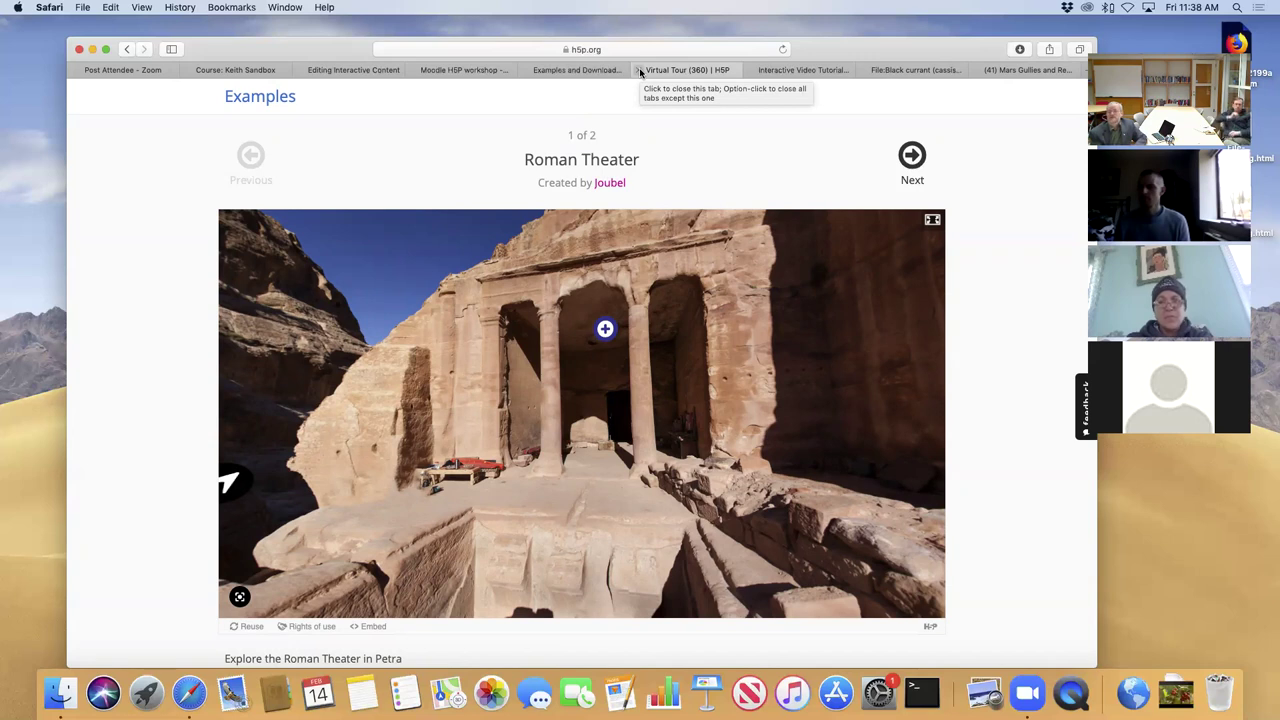
pyautogui.click(640, 72)
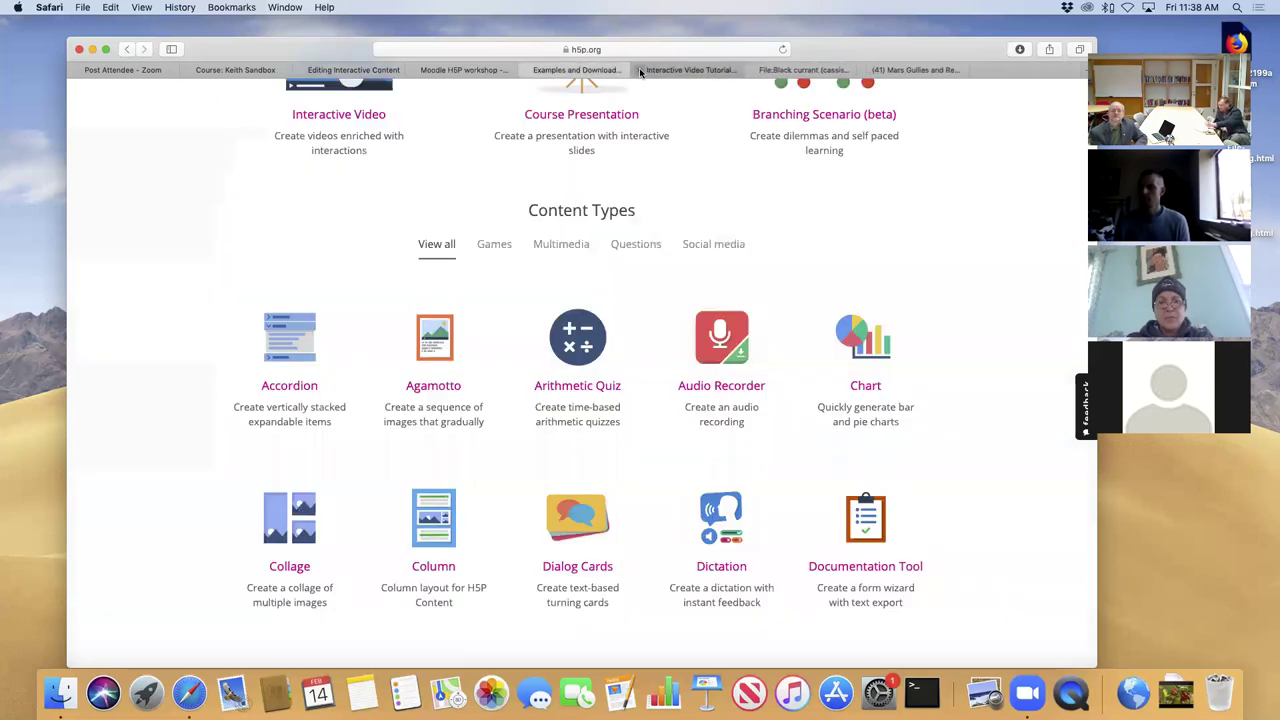
# Open the Timeline page from the Moodle H5P workshop document.
pyautogui.click(515, 72)
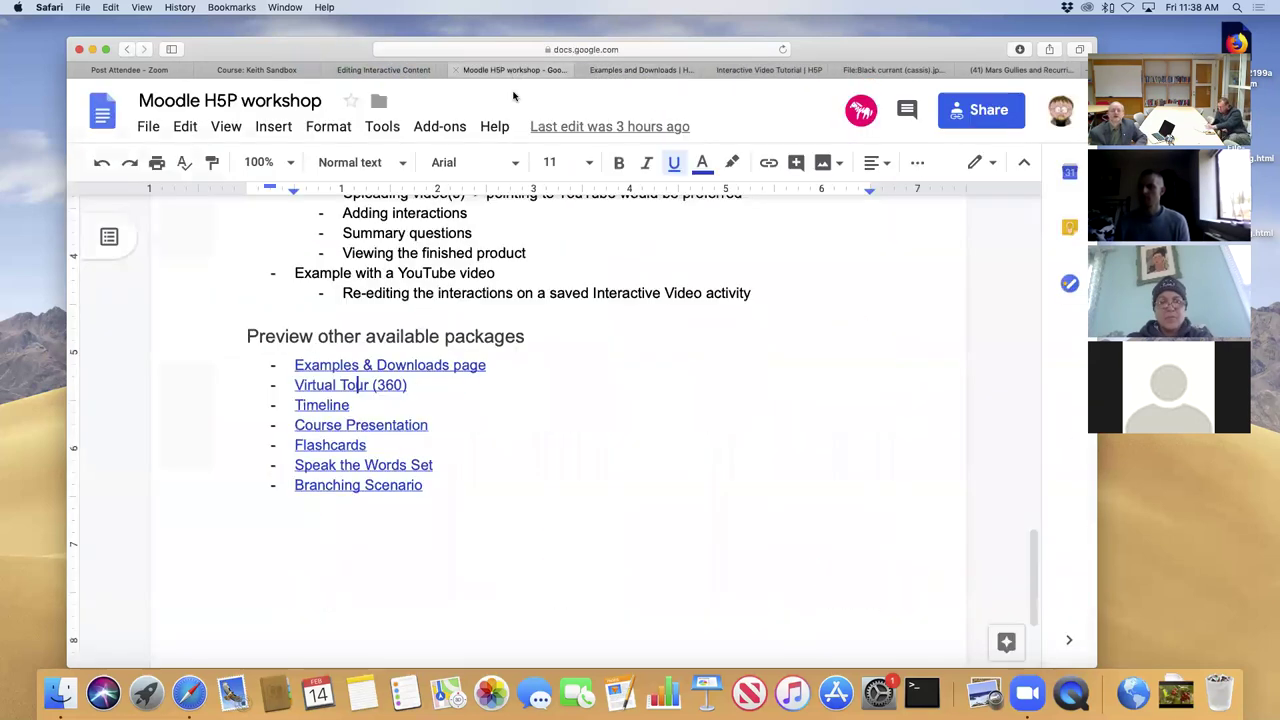
pyautogui.click(321, 405)
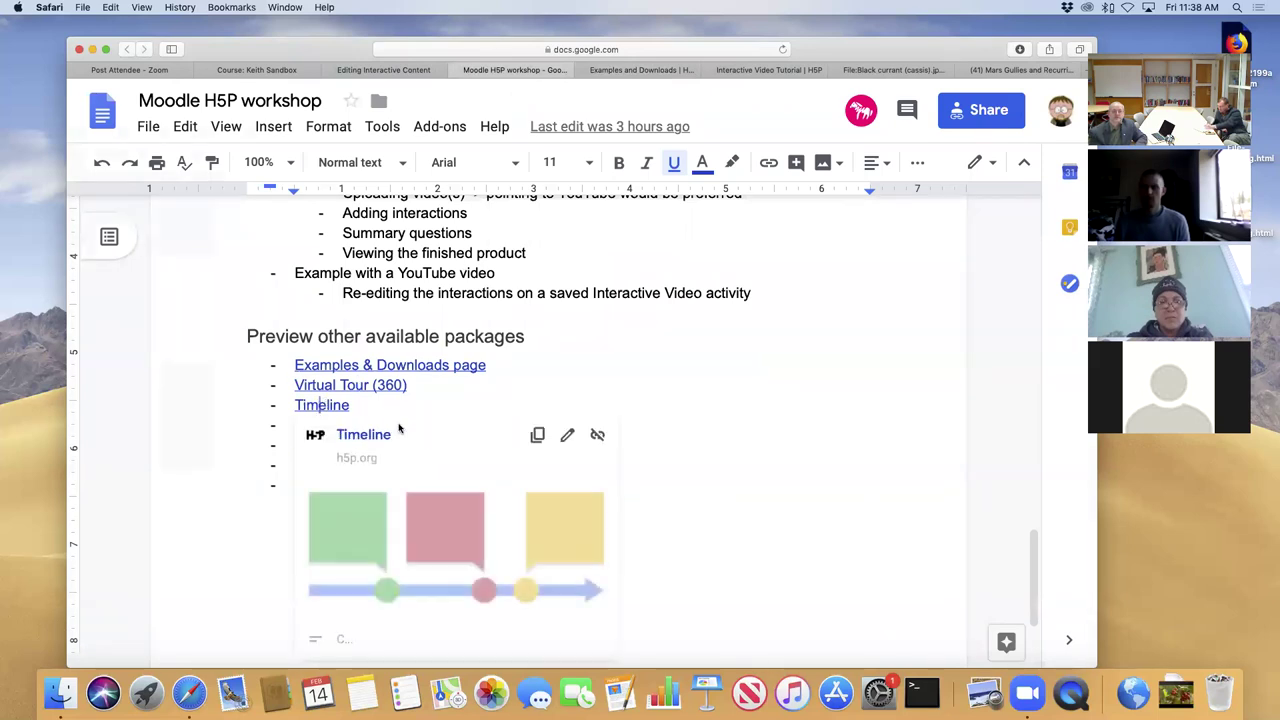
pyautogui.click(364, 435)
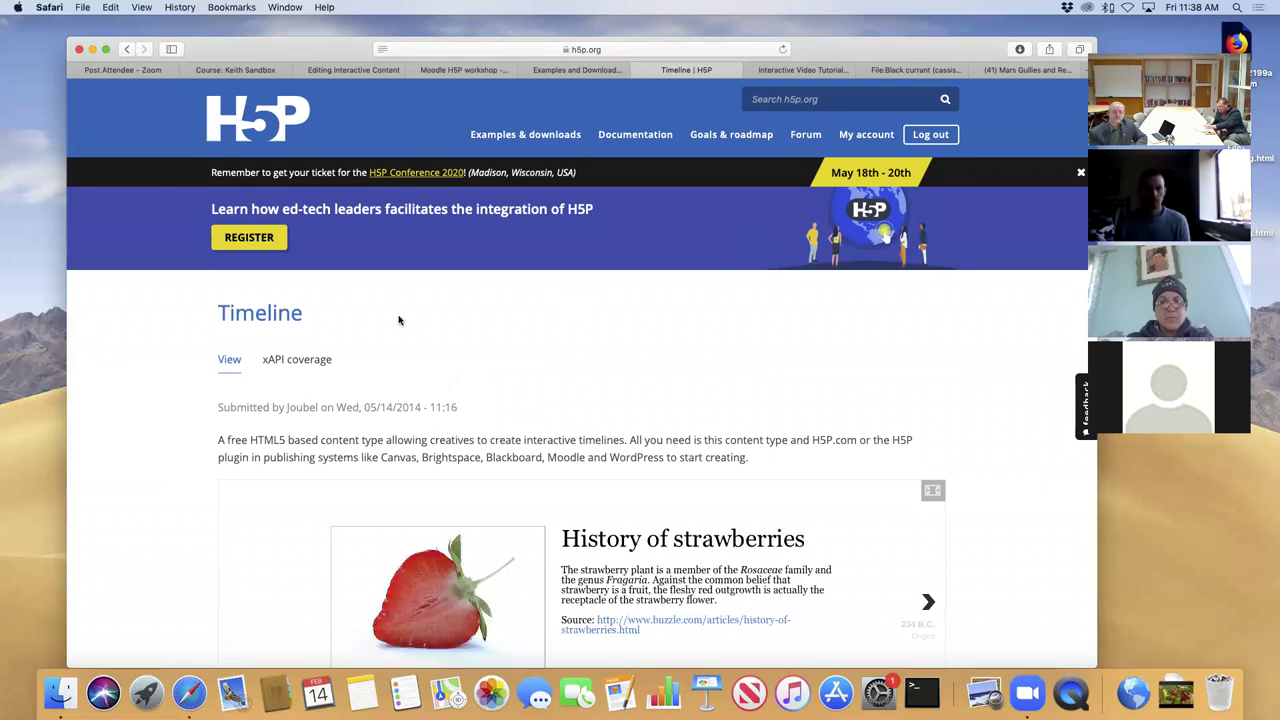
# Move forward along the History of strawberries timeline and view its Strawberries worldwide entry.
pyautogui.scroll(-4, 150, 431)
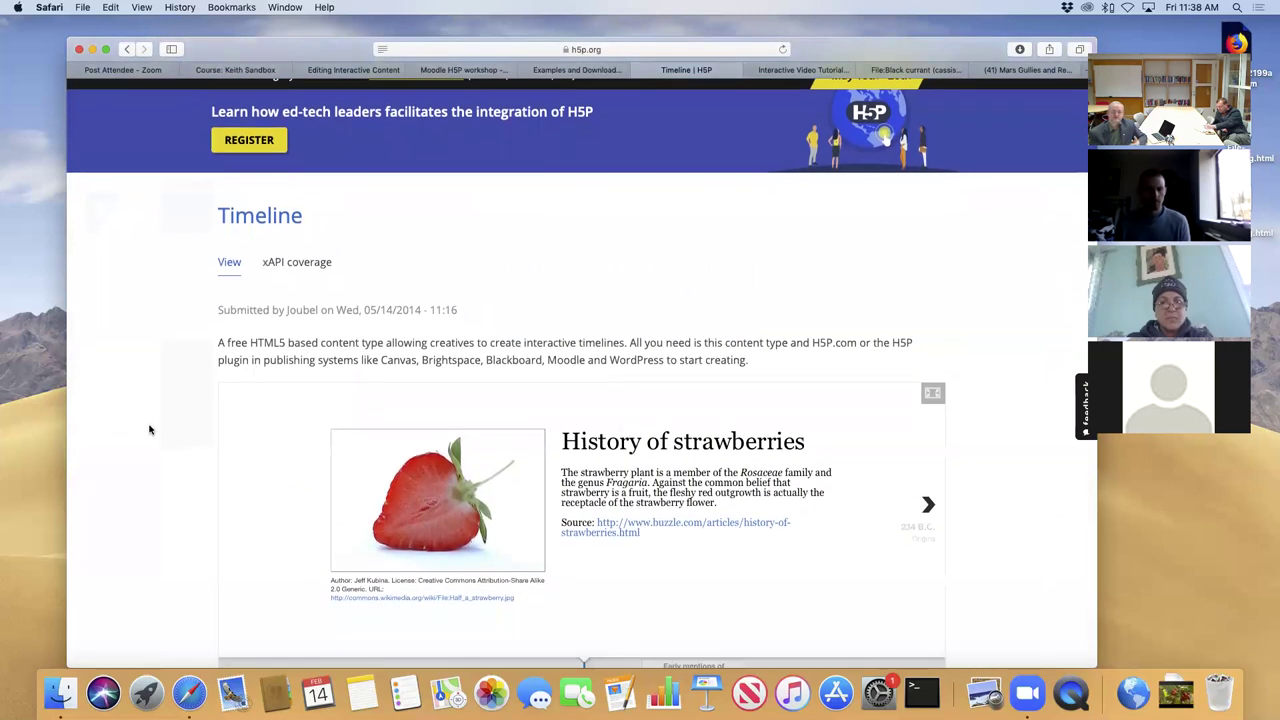
pyautogui.scroll(-1, 150, 430)
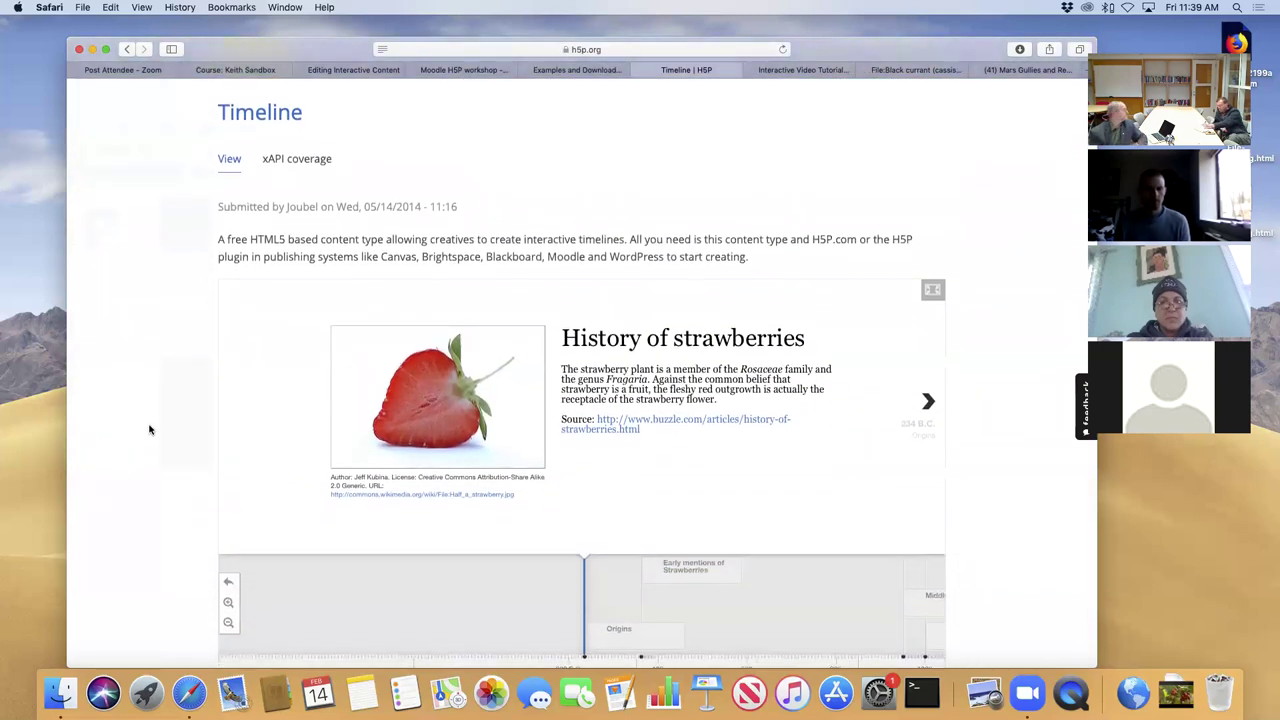
pyautogui.scroll(-1, 150, 430)
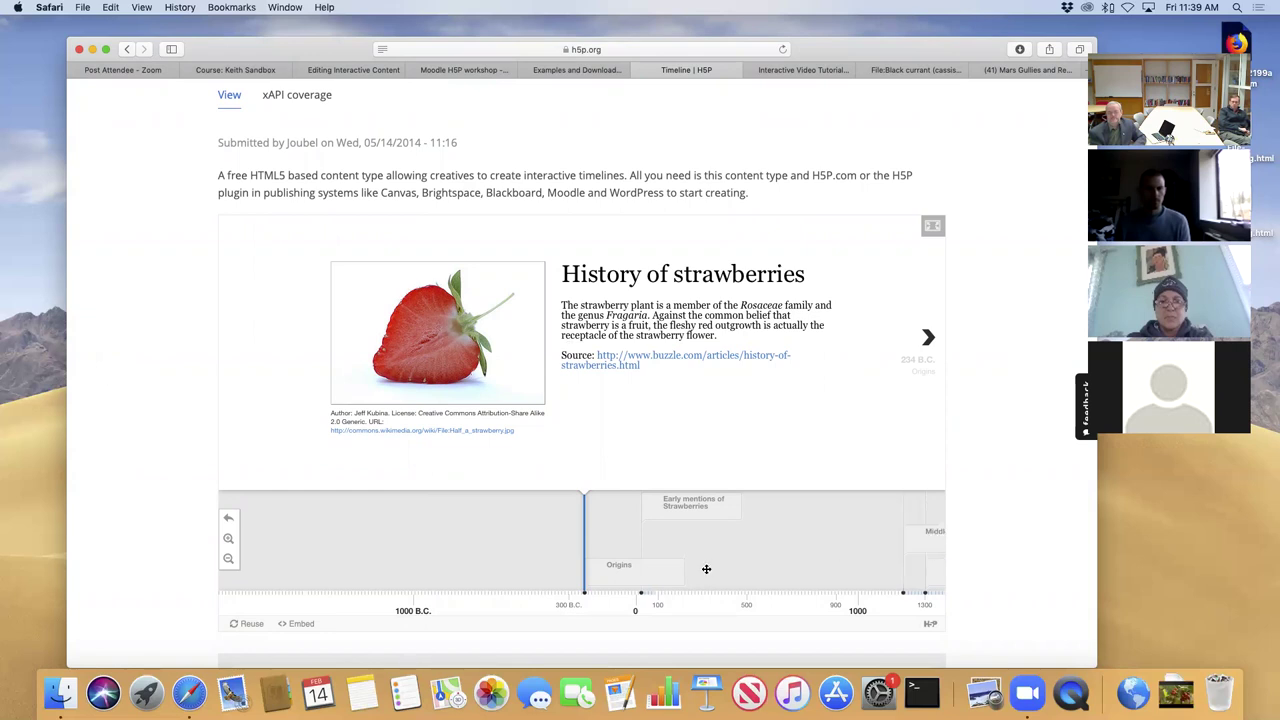
pyautogui.moveTo(893, 555); pyautogui.dragTo(677, 543)
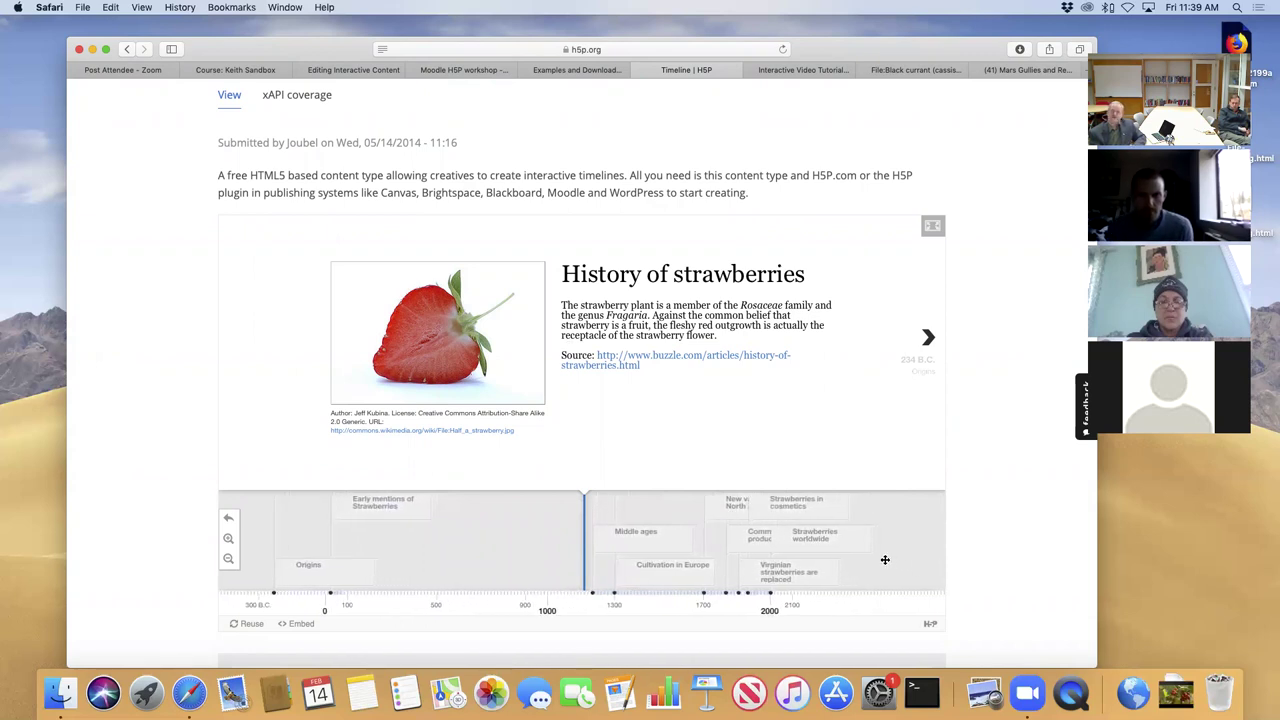
pyautogui.click(810, 538)
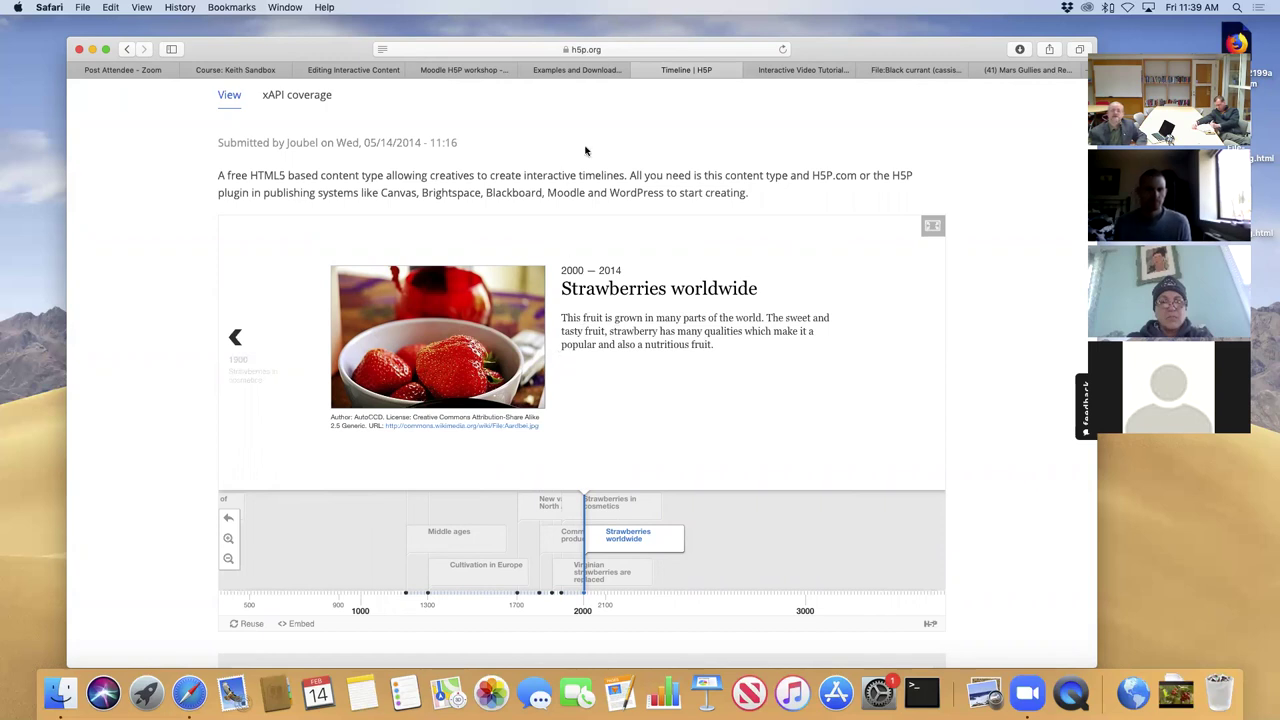
# Open the Course Presentation page from the Moodle H5P workshop document and bring its Berries example into view.
pyautogui.click(465, 71)
pyautogui.click(391, 427)
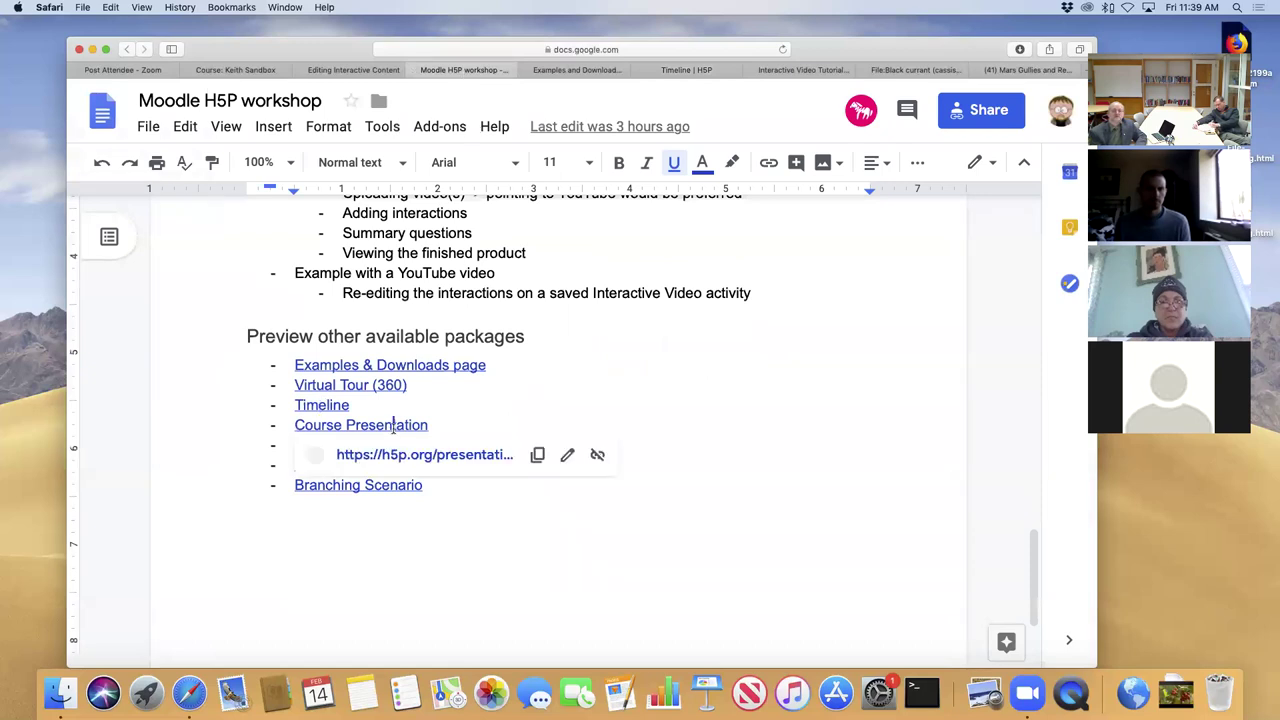
pyautogui.click(420, 454)
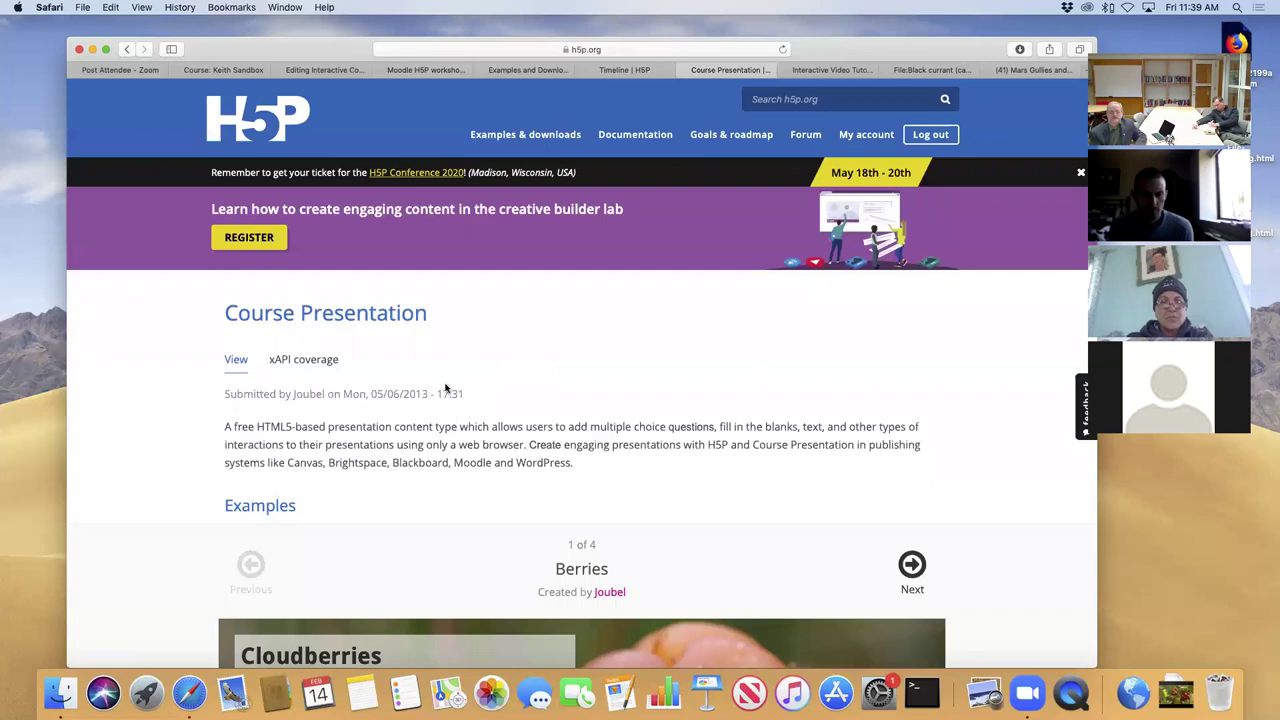
pyautogui.scroll(-5, 334, 410)
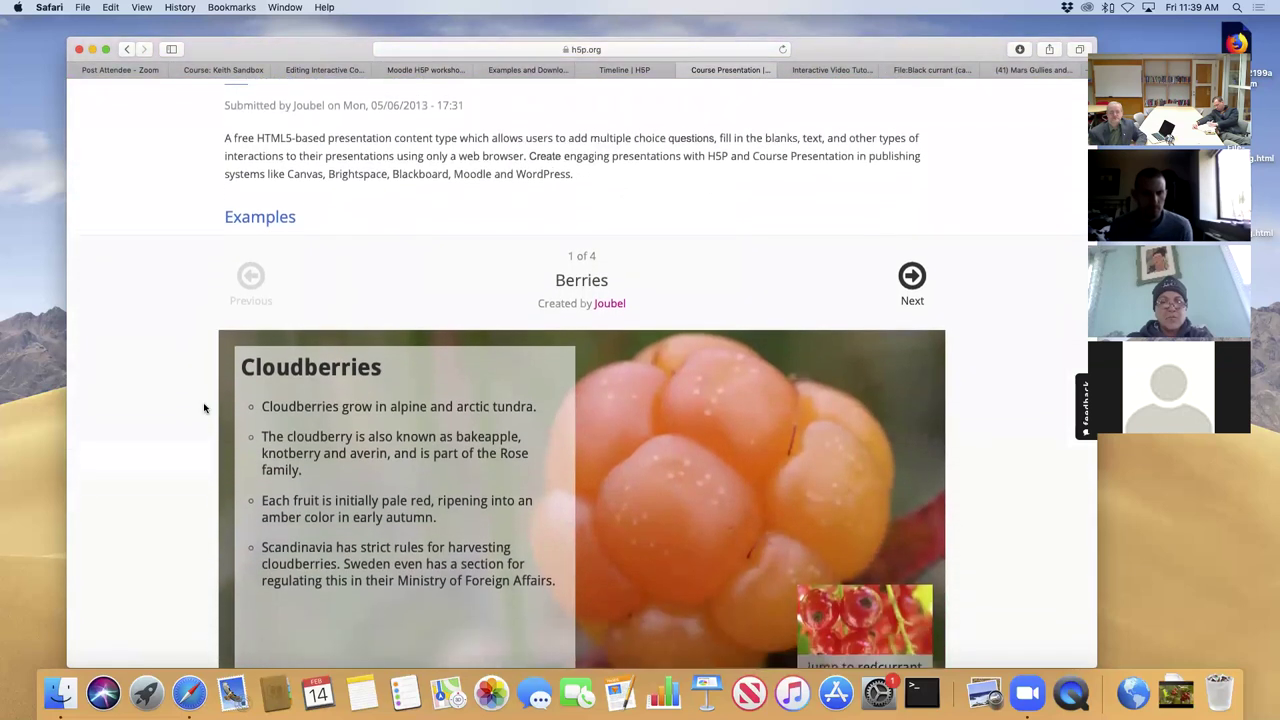
pyautogui.scroll(-1, 204, 408)
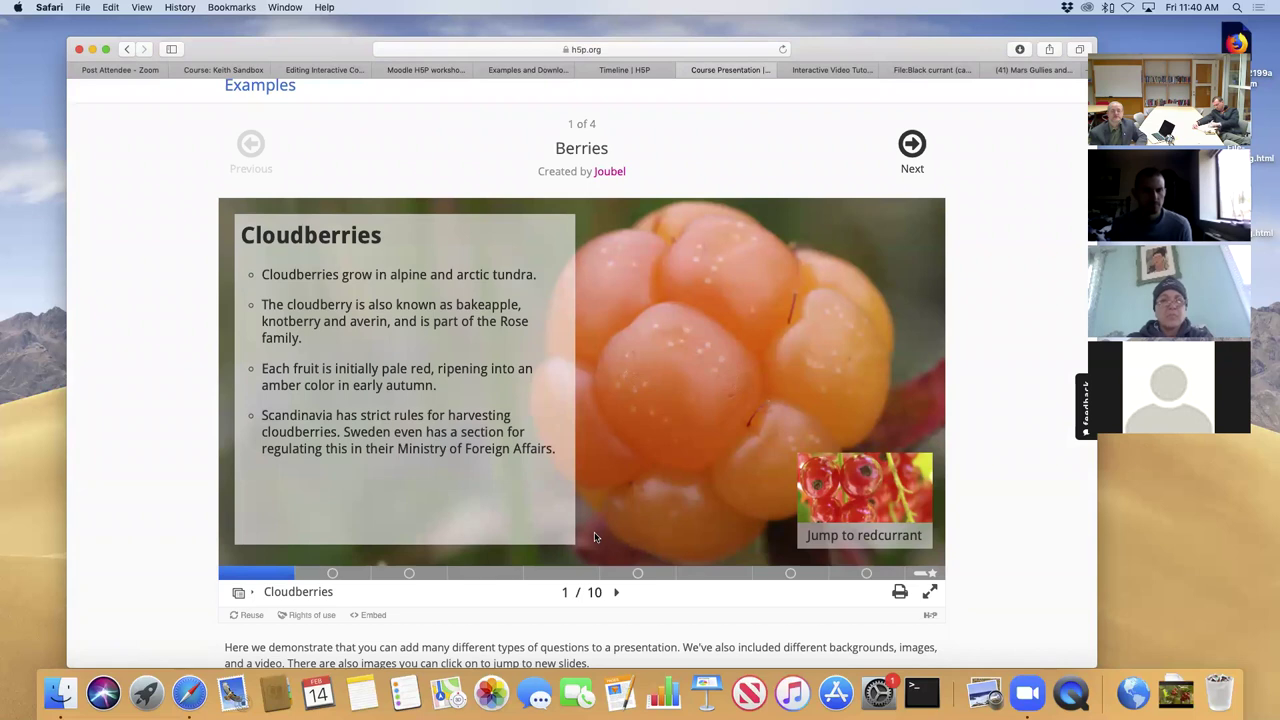
# Advance to Cloudberries task 1 and answer its quiz questions with pale red, Sweden and Rose family.
pyautogui.click(617, 592)
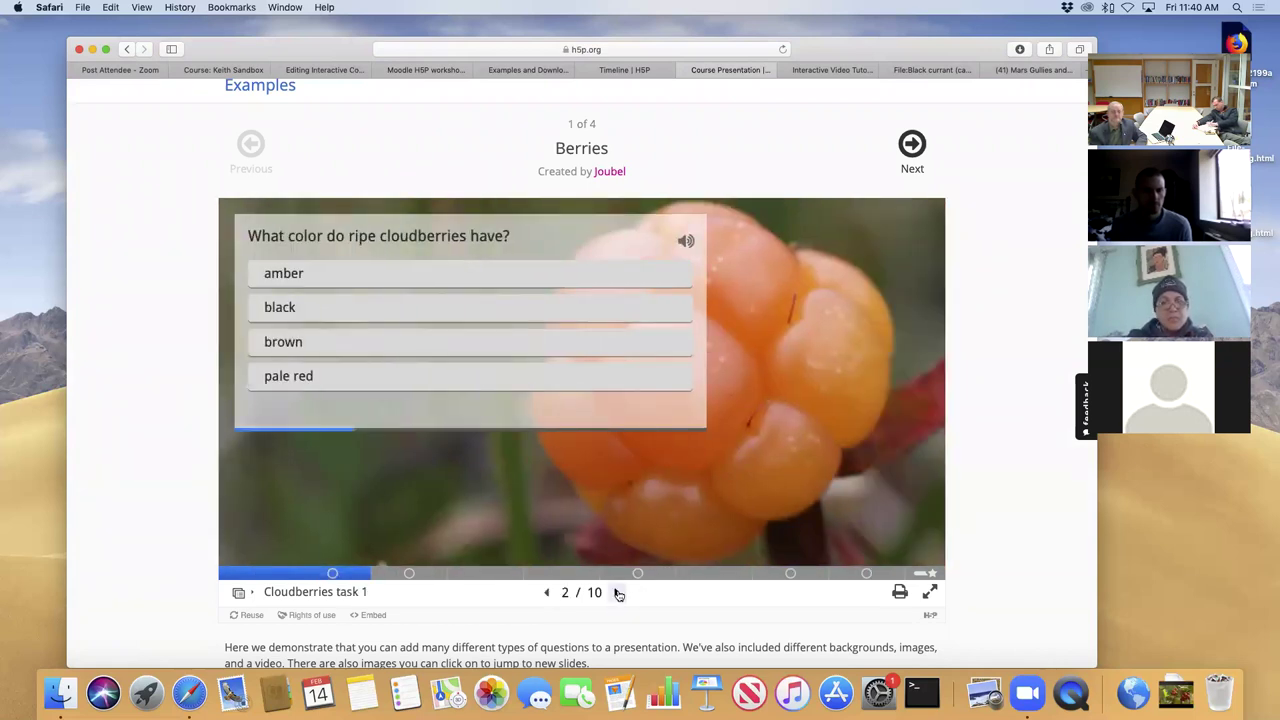
pyautogui.click(547, 592)
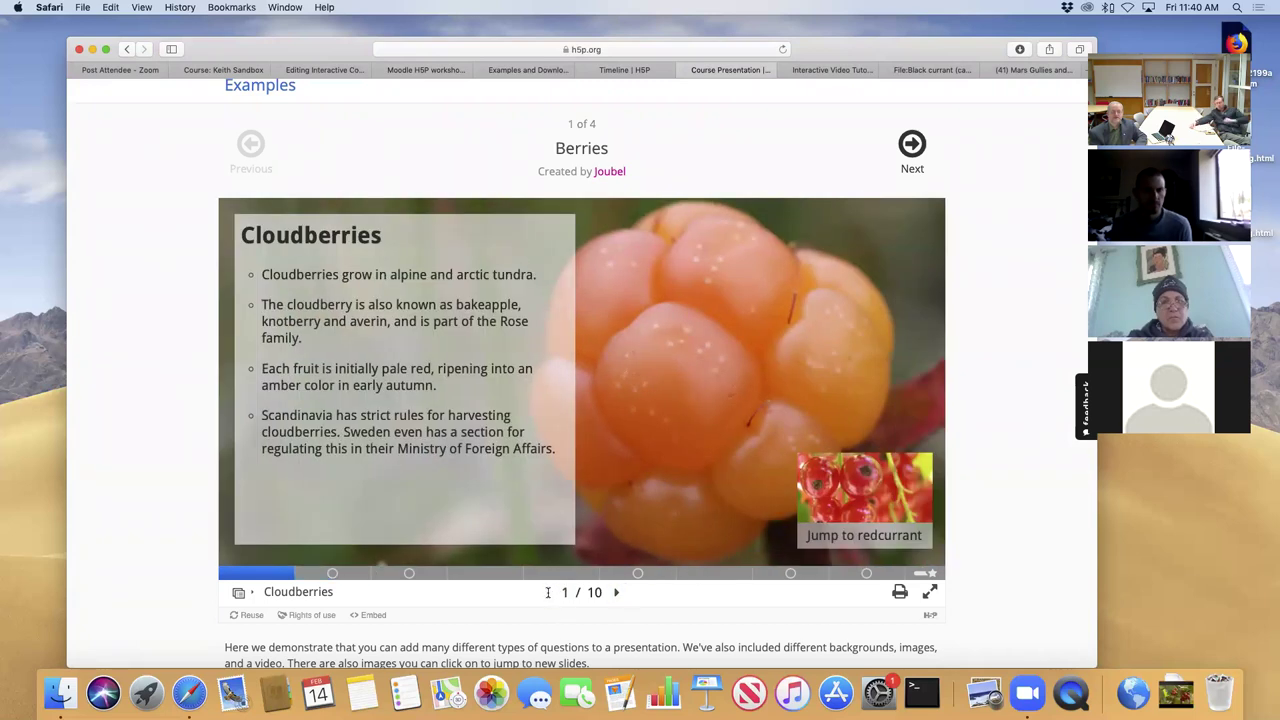
pyautogui.click(617, 593)
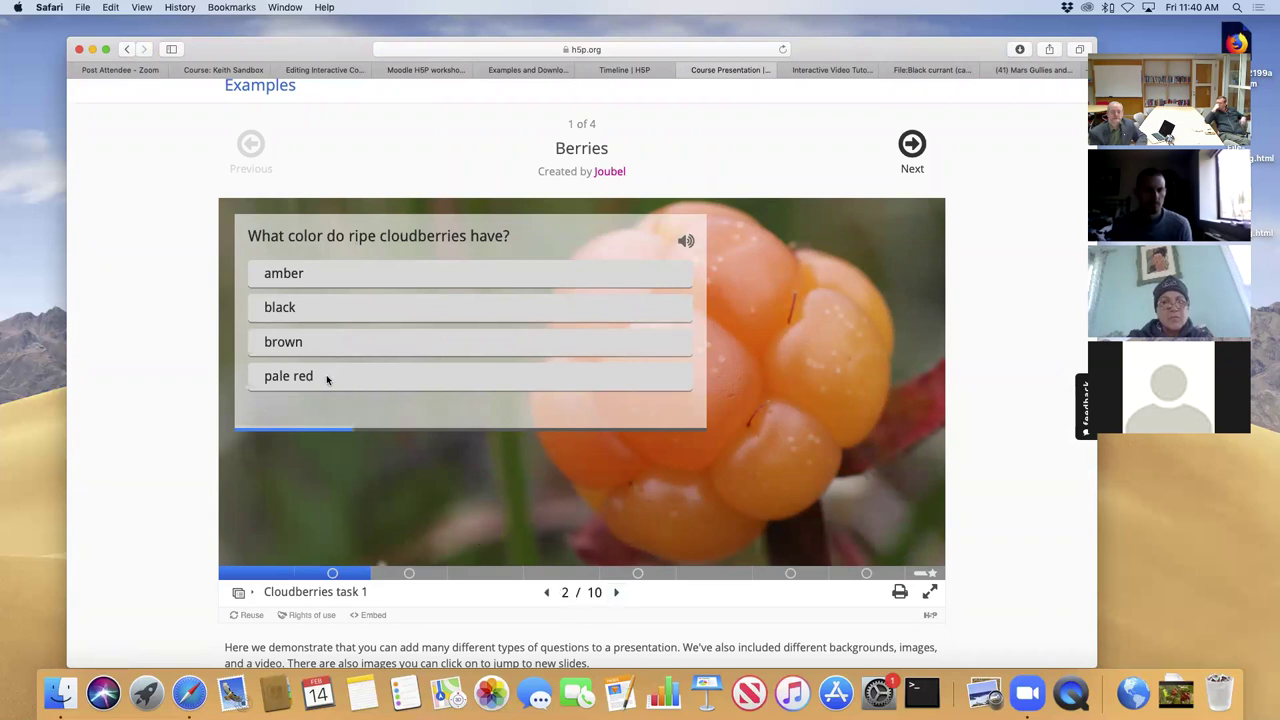
pyautogui.click(295, 379)
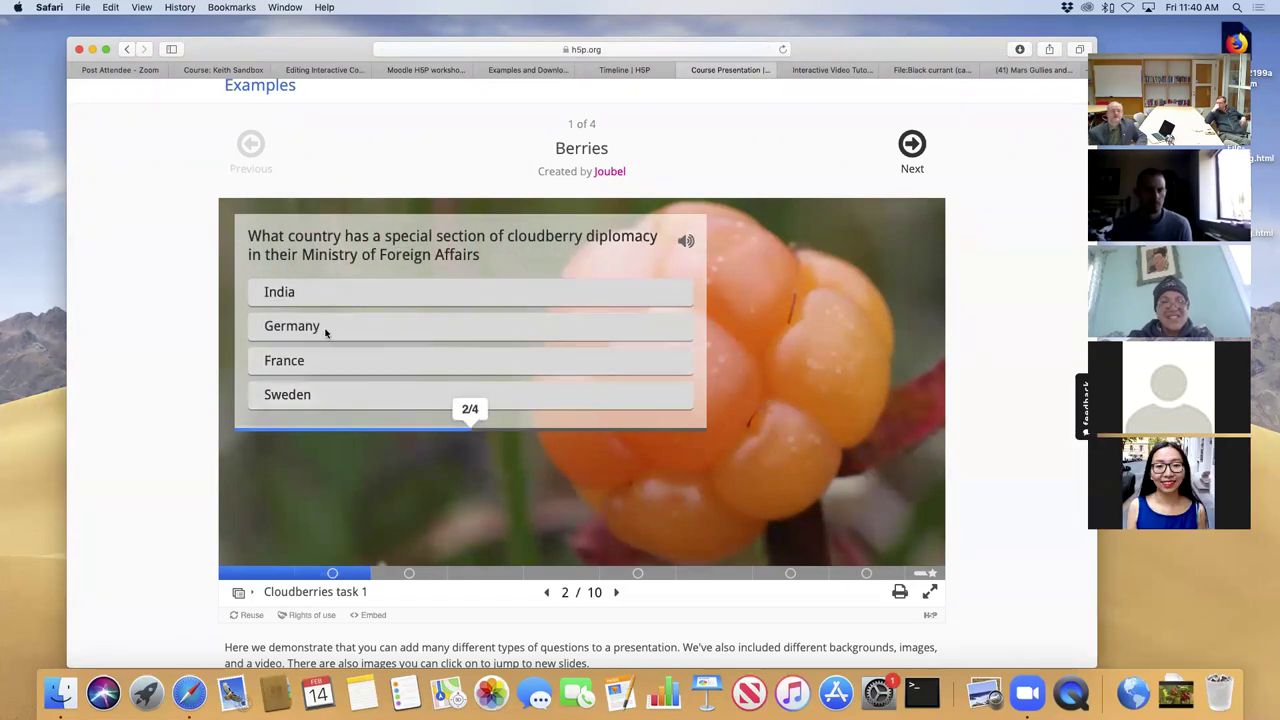
pyautogui.click(290, 396)
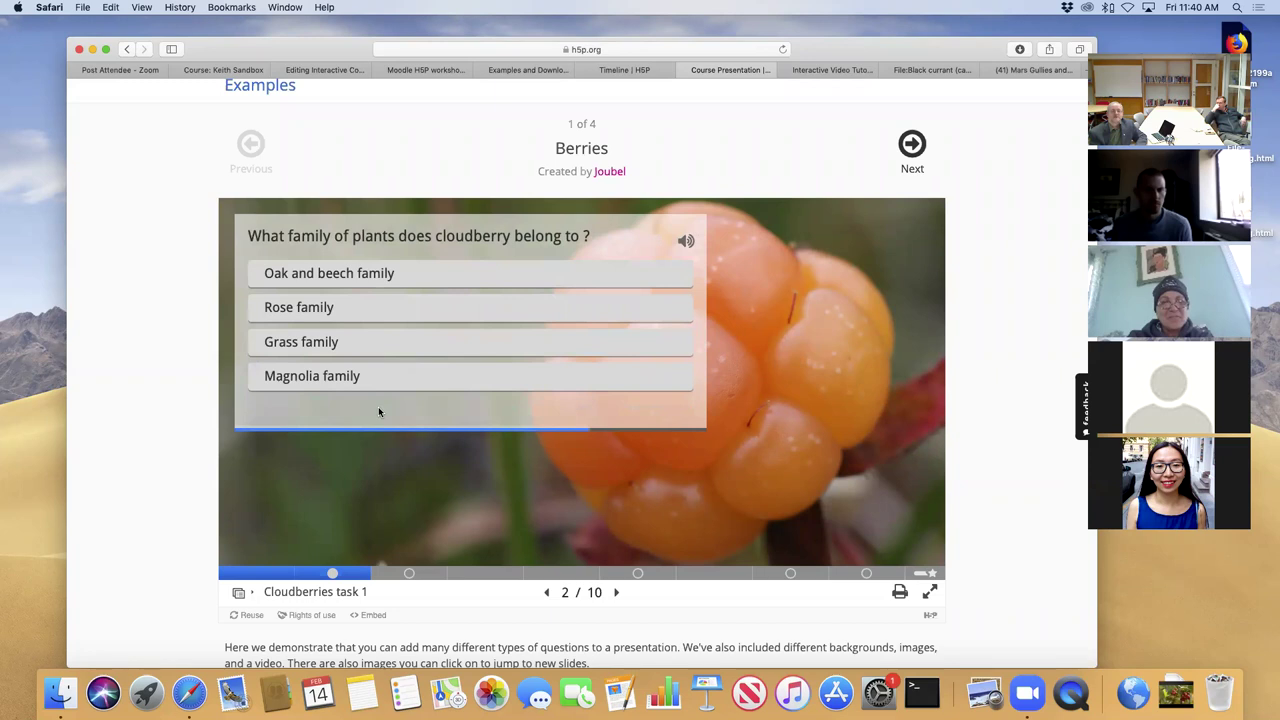
pyautogui.click(309, 310)
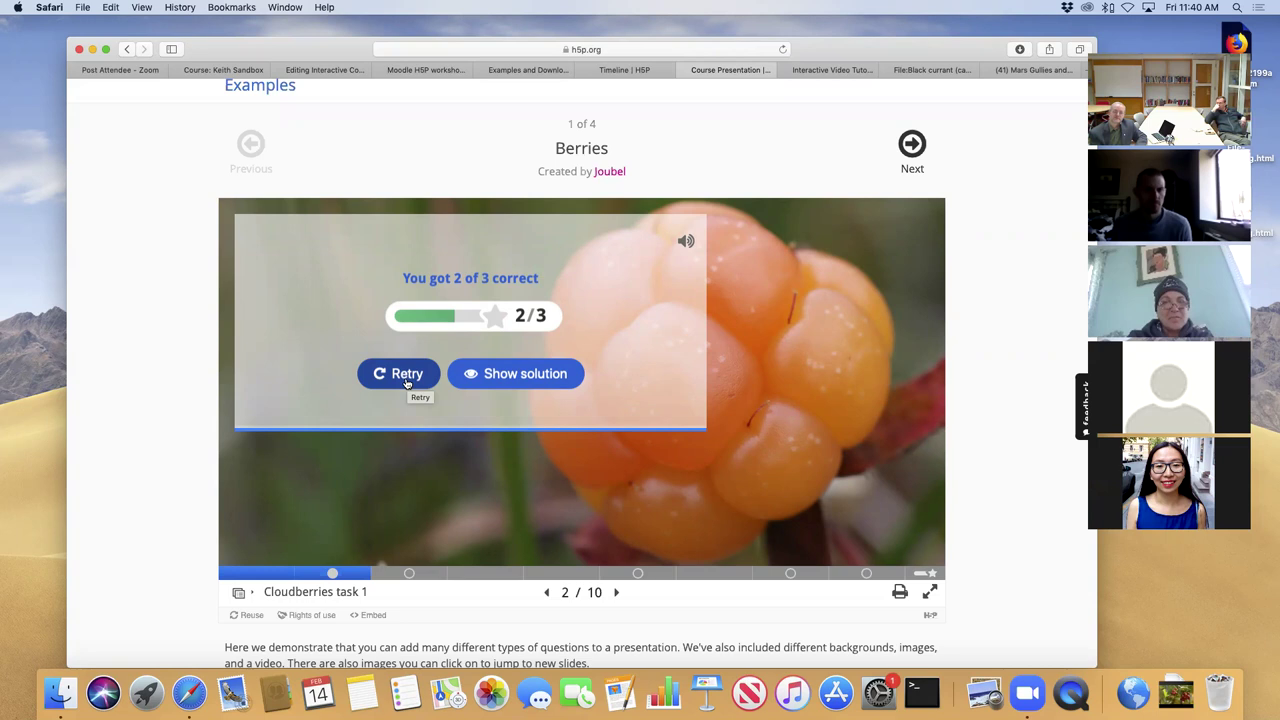
# Show the solution of the Cloudberries quiz and look through its answers.
pyautogui.click(520, 380)
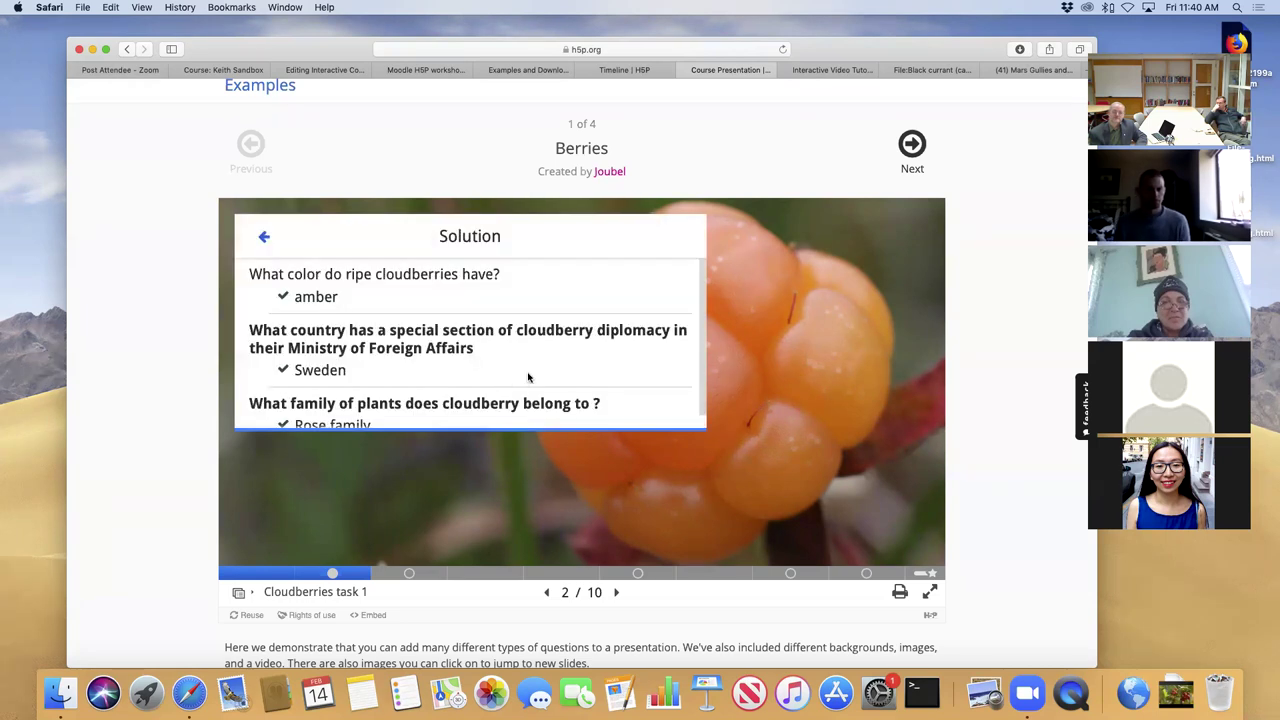
pyautogui.scroll(-1, 529, 378)
pyautogui.scroll(1, 529, 380)
# Go to Cloudberries task 2, fill only the tundra blank with arctic, and check the answers.
pyautogui.click(614, 592)
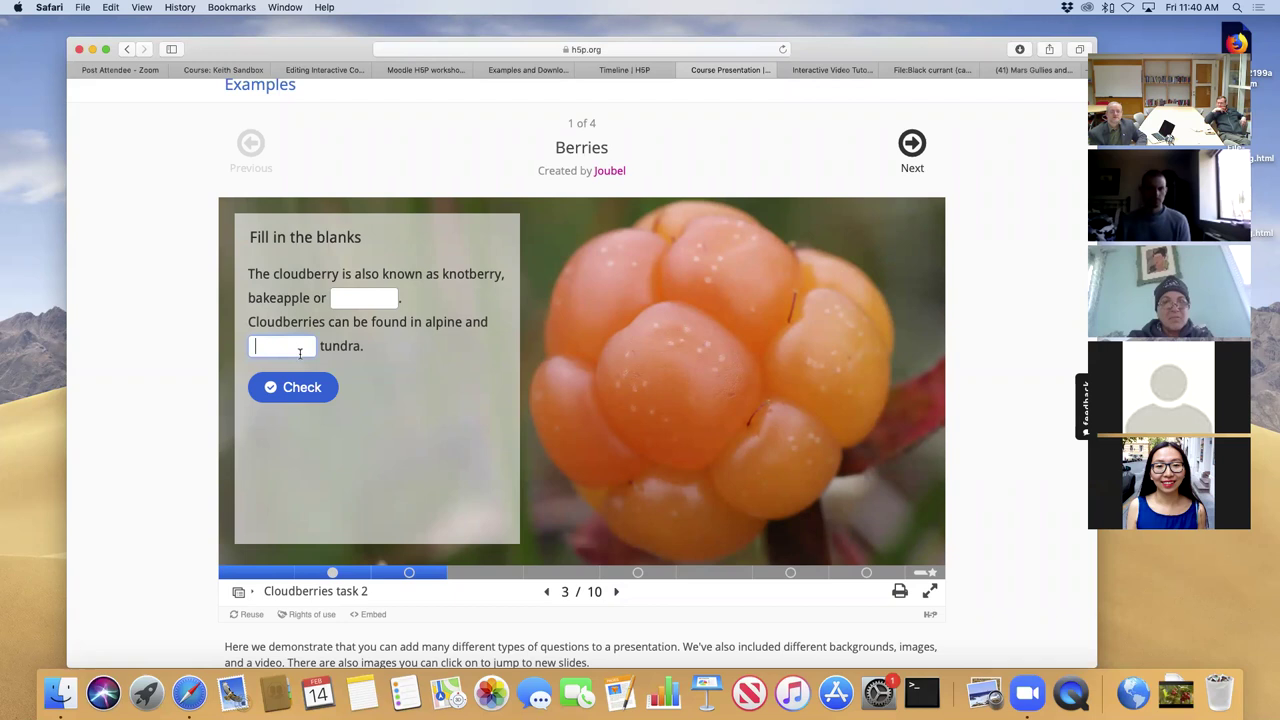
pyautogui.write('arctic')
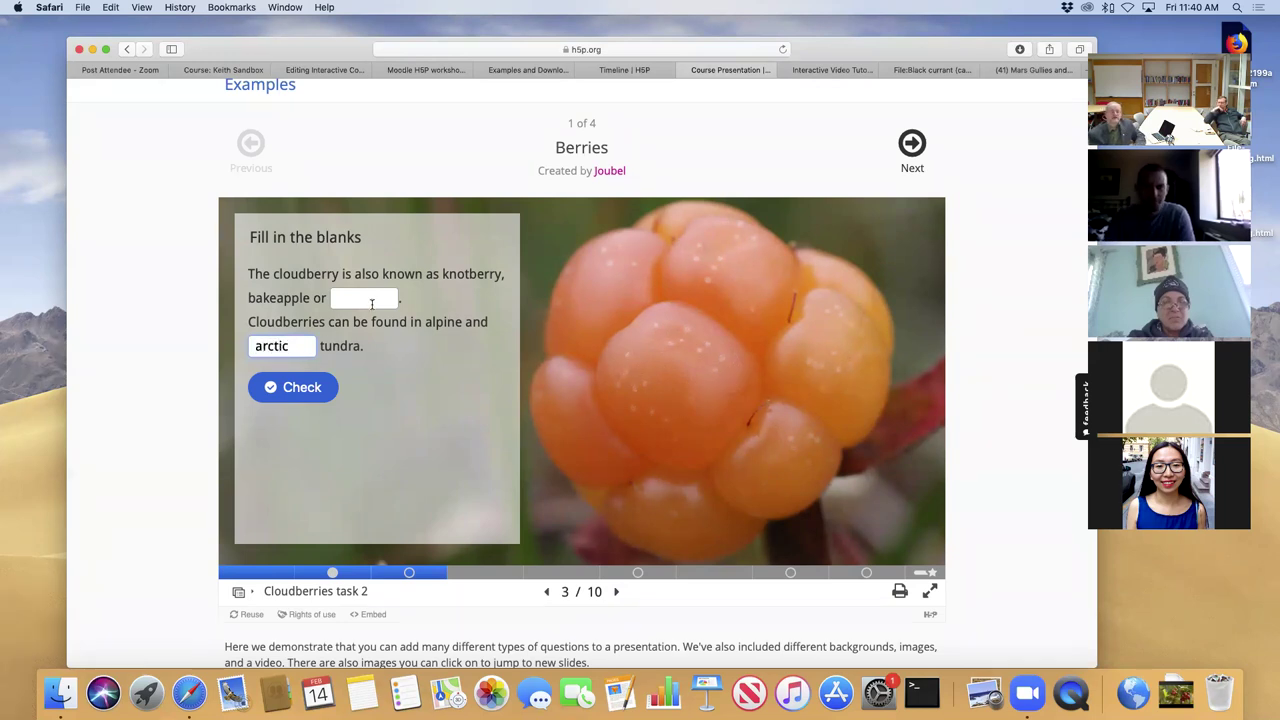
pyautogui.click(329, 378)
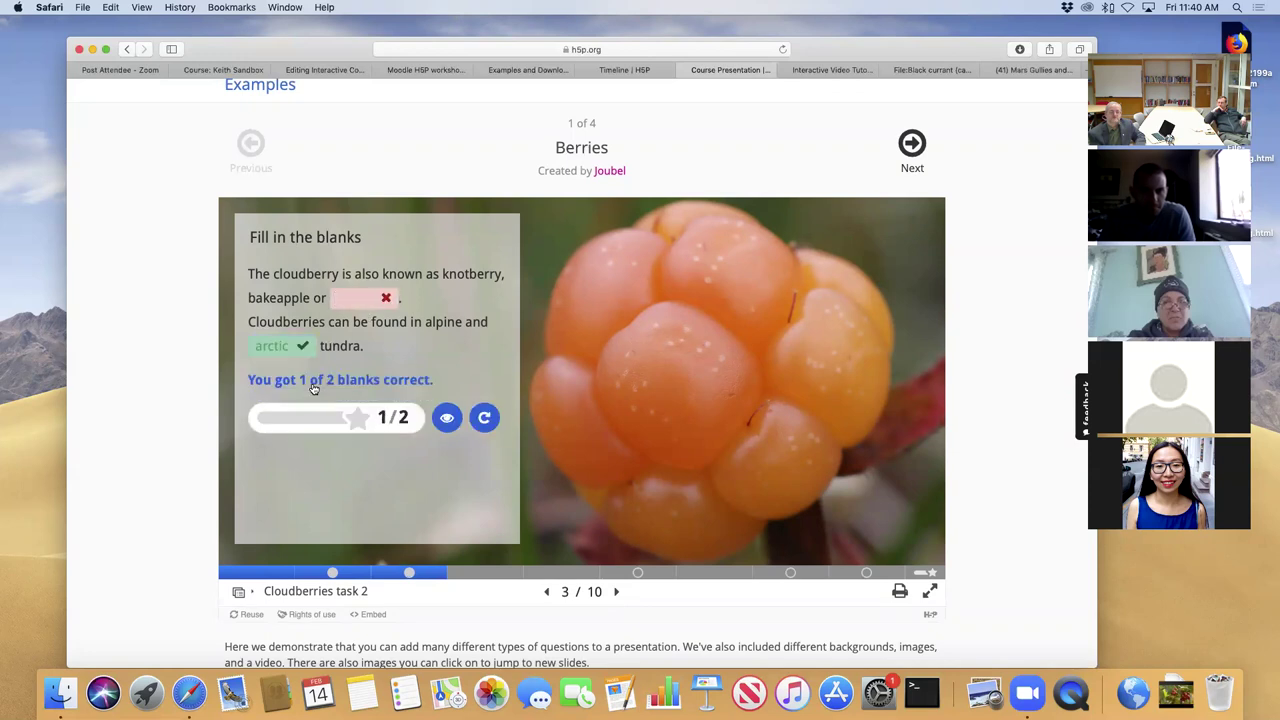
# Return to the Cloudberries text slide and highlight the word averin.
pyautogui.click(545, 592)
pyautogui.click(544, 592)
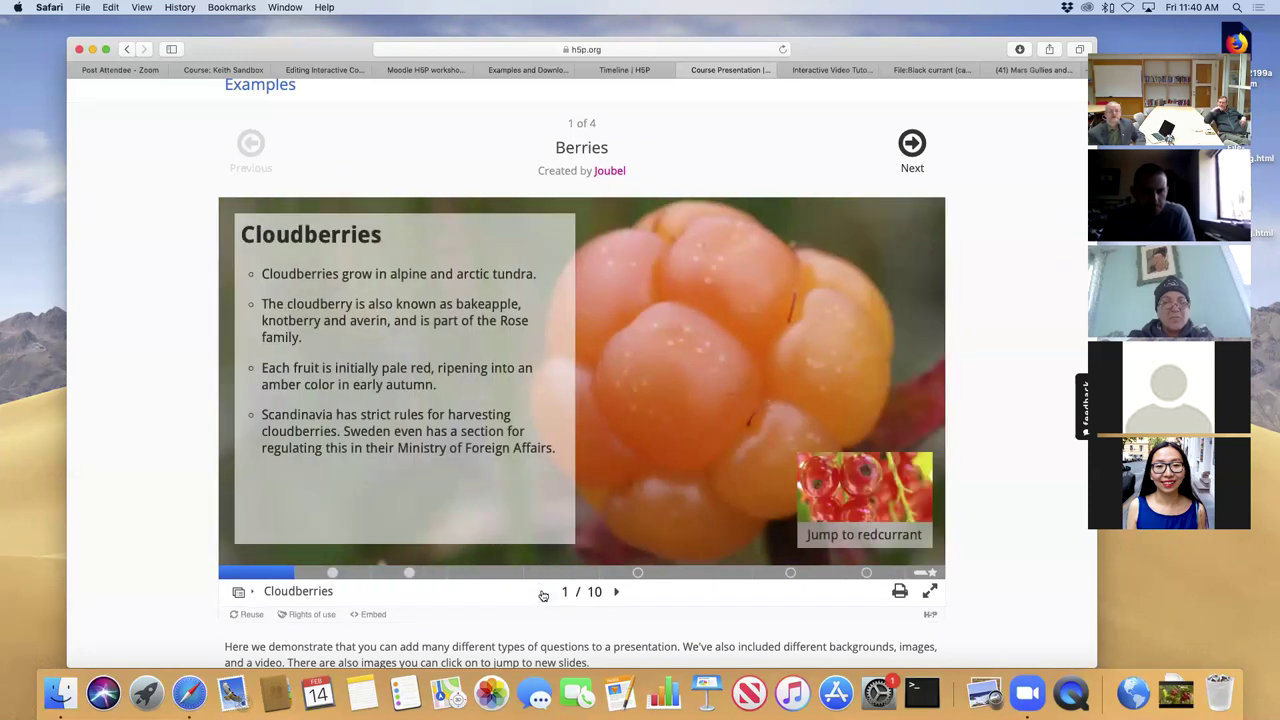
pyautogui.doubleClick(365, 321)
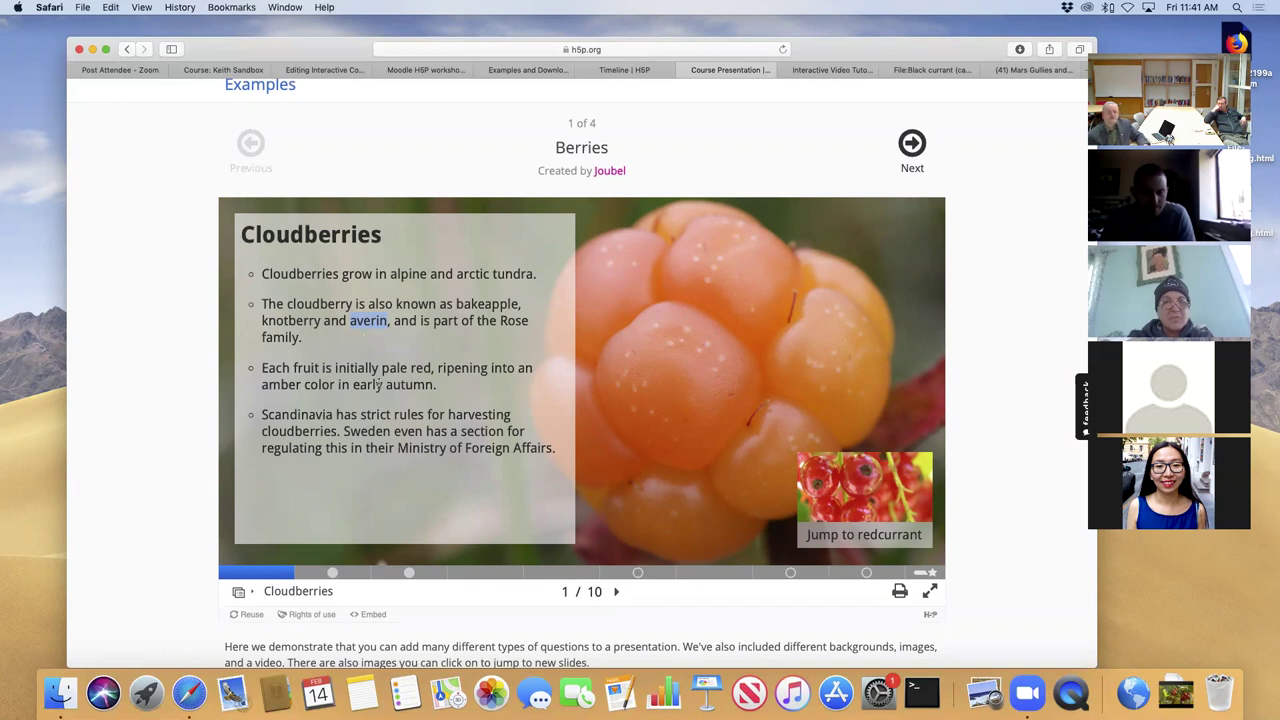
# Retry the fill-in-the-blanks exercise in Cloudberries task 2 with averin and arctic, and check the answers.
pyautogui.click(616, 592)
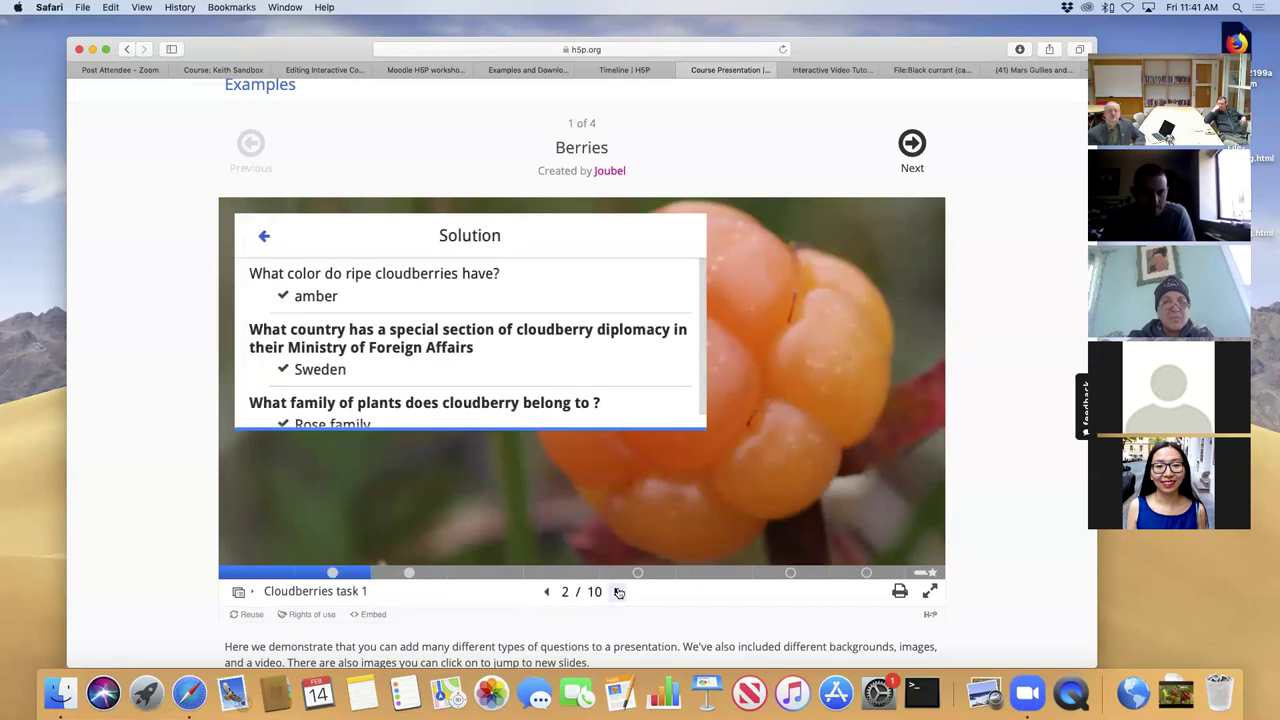
pyautogui.click(616, 592)
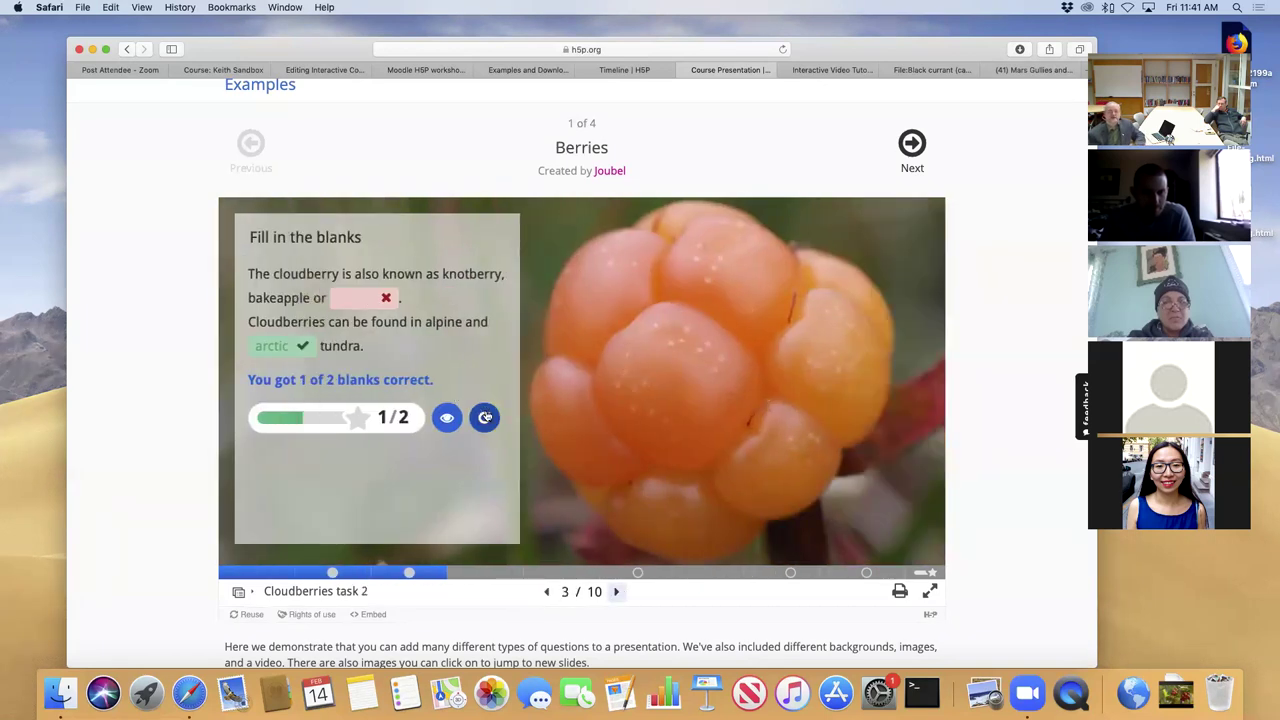
pyautogui.click(484, 417)
pyautogui.write('averin')
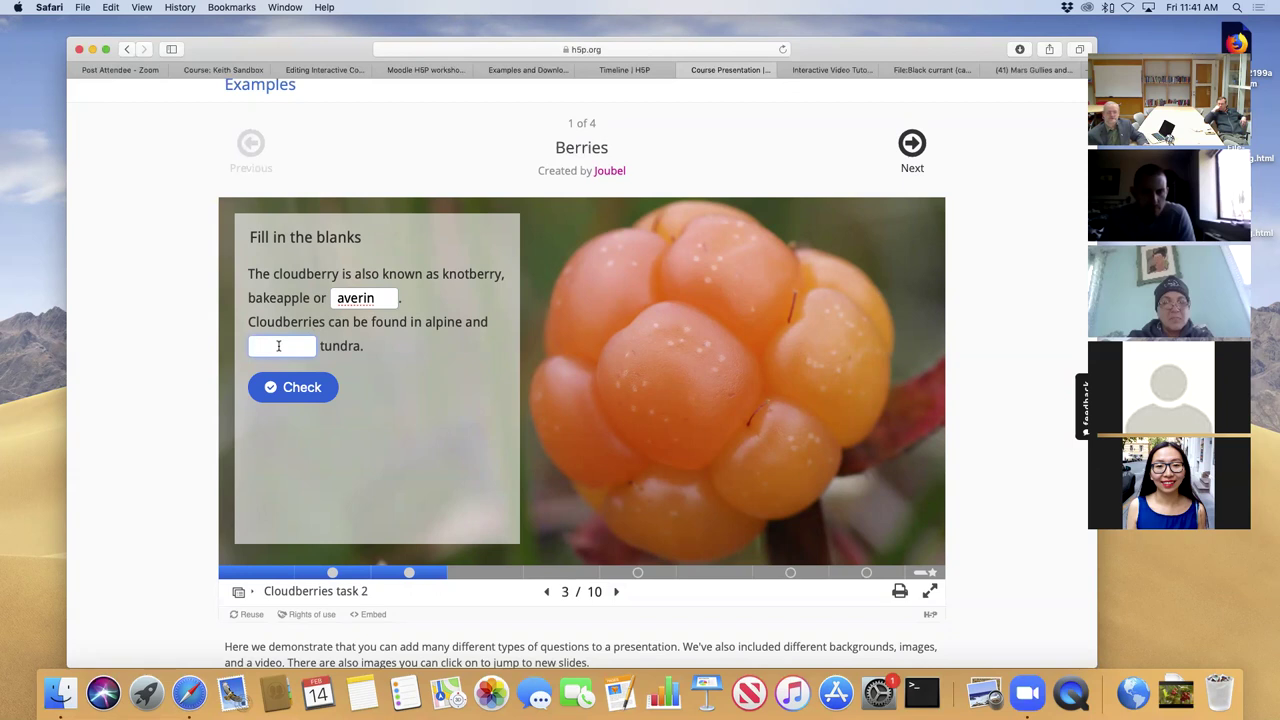
pyautogui.write('arctic')
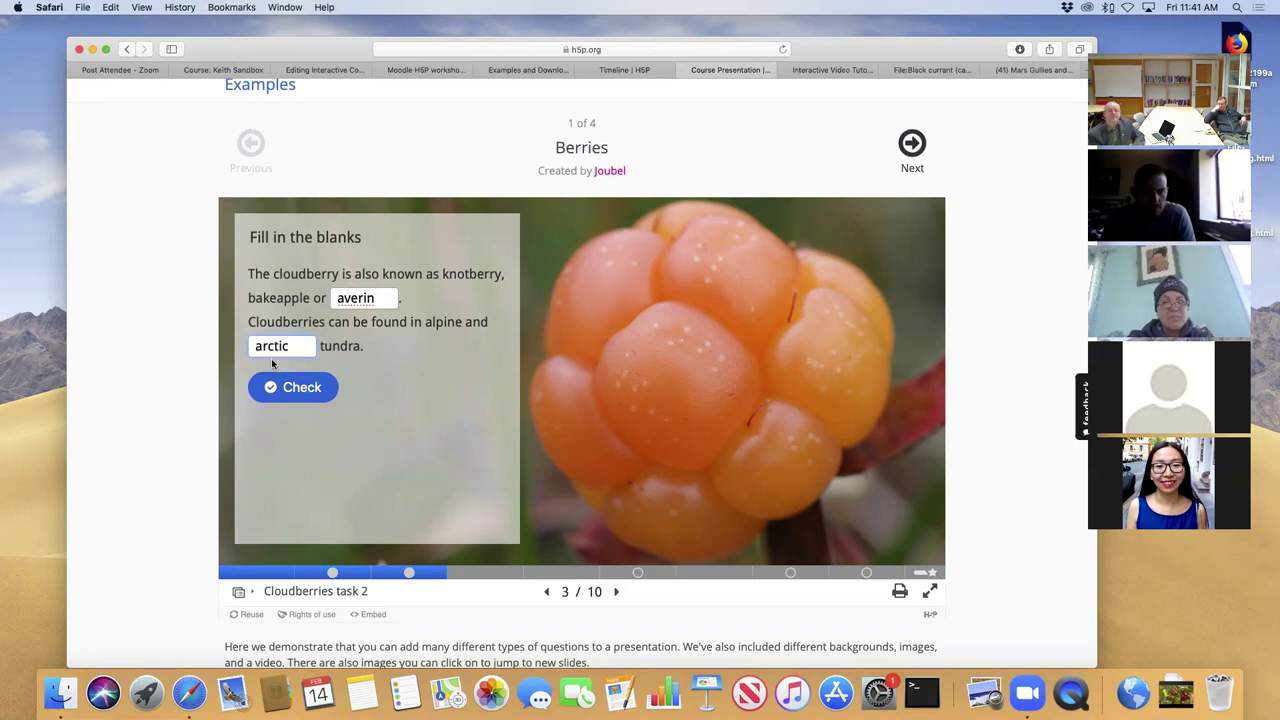
pyautogui.click(284, 388)
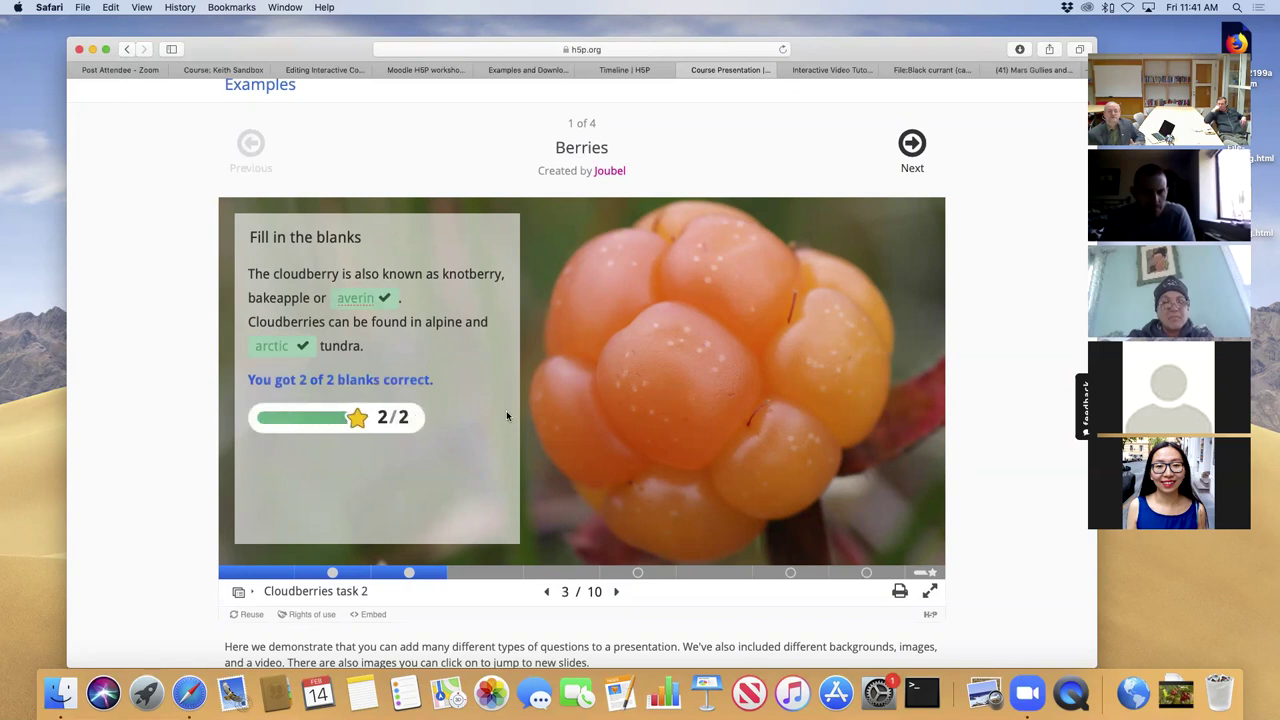
# Close the Course Presentation and Timeline pages and open the Speak the Words Set page from the workshop document.
pyautogui.click(683, 70)
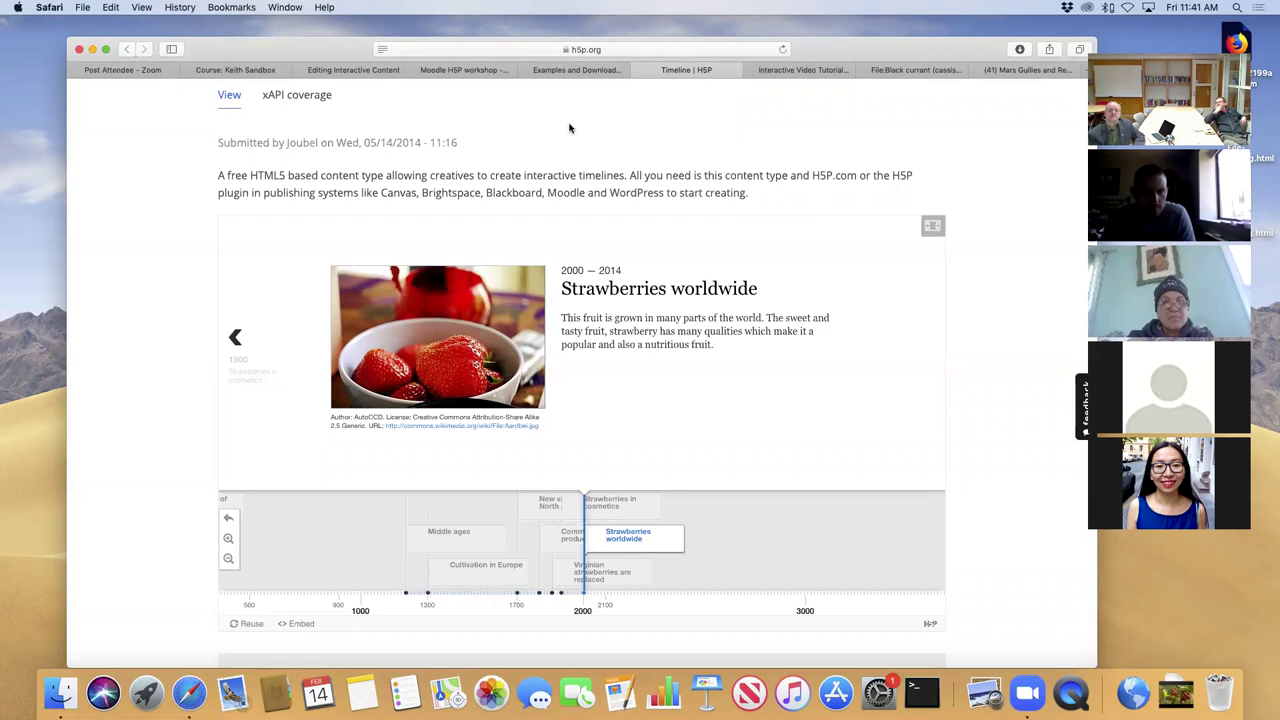
pyautogui.click(635, 70)
pyautogui.click(515, 72)
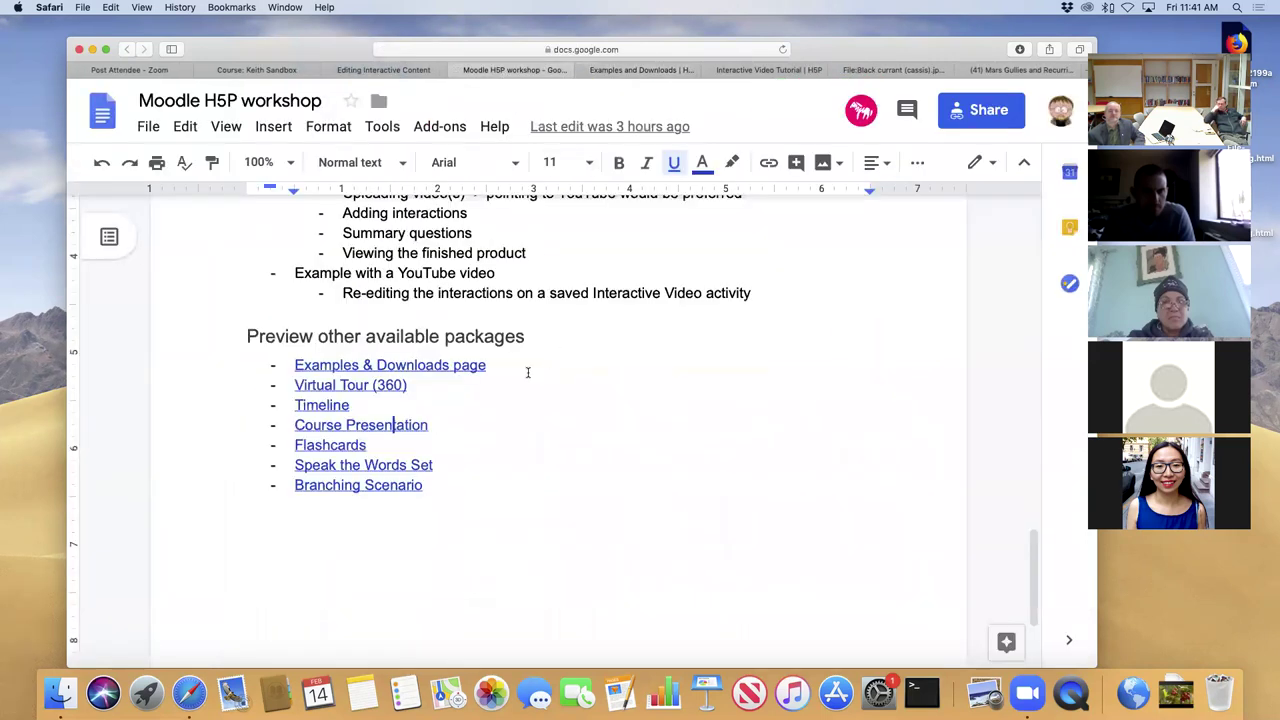
pyautogui.click(383, 465)
pyautogui.click(426, 491)
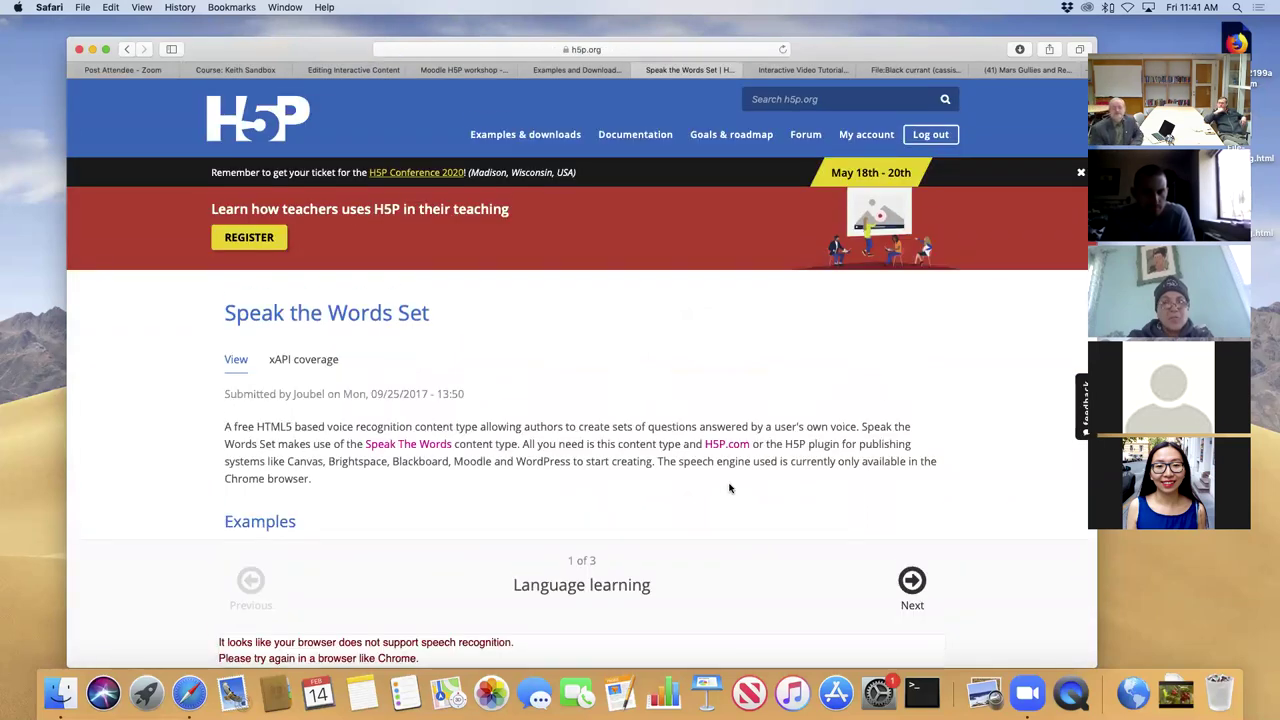
# Look through the Language learning and Numeric Quiz examples on the Speak the Words Set page.
pyautogui.scroll(-2, 729, 484)
pyautogui.scroll(-3, 729, 484)
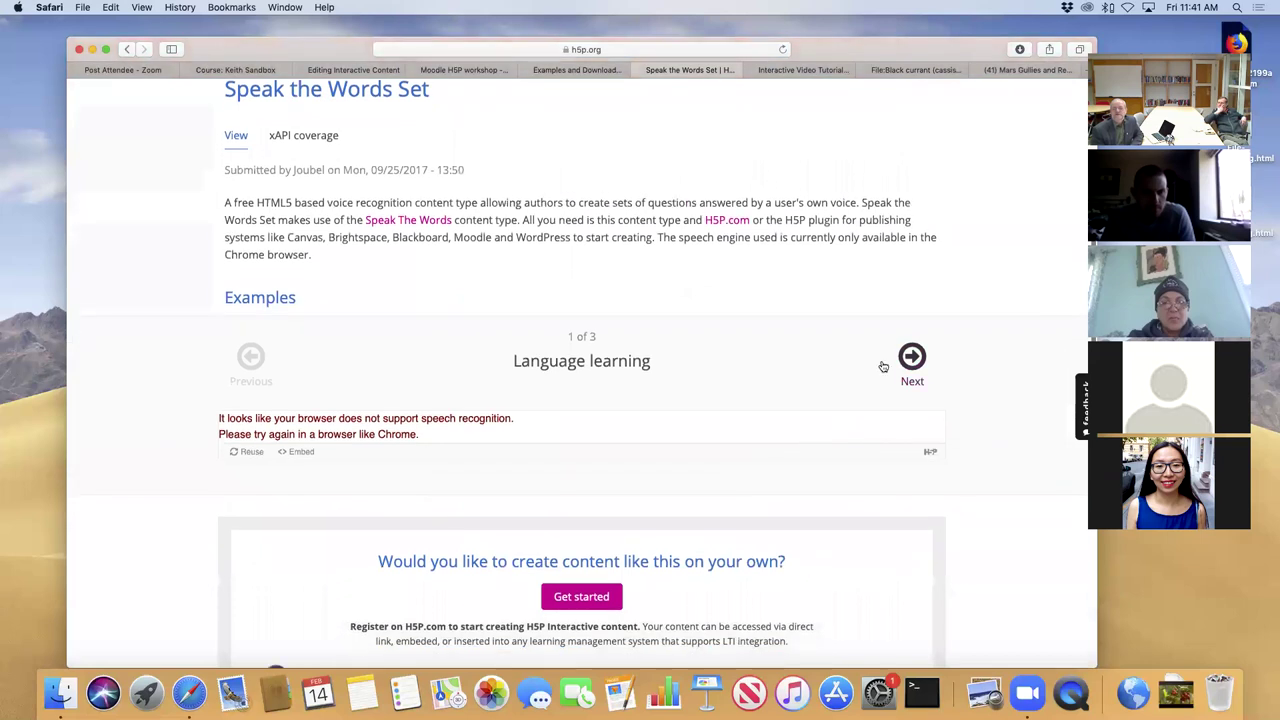
pyautogui.click(912, 357)
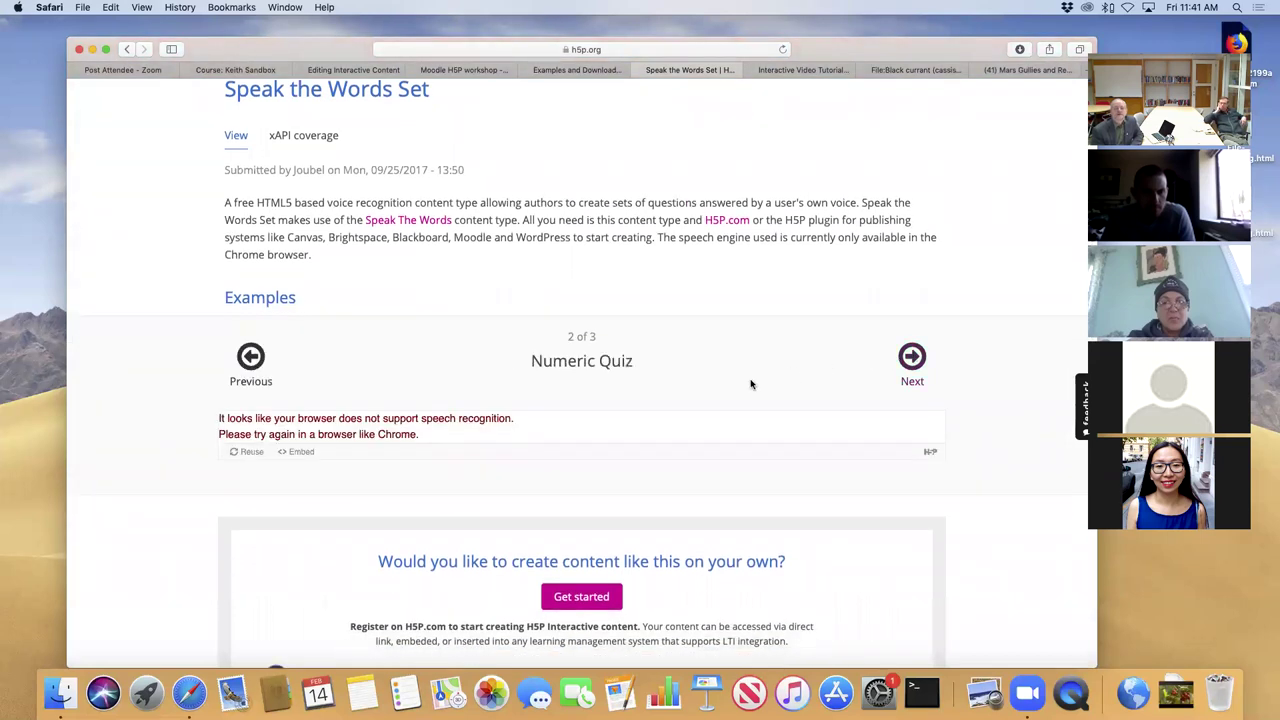
pyautogui.click(262, 360)
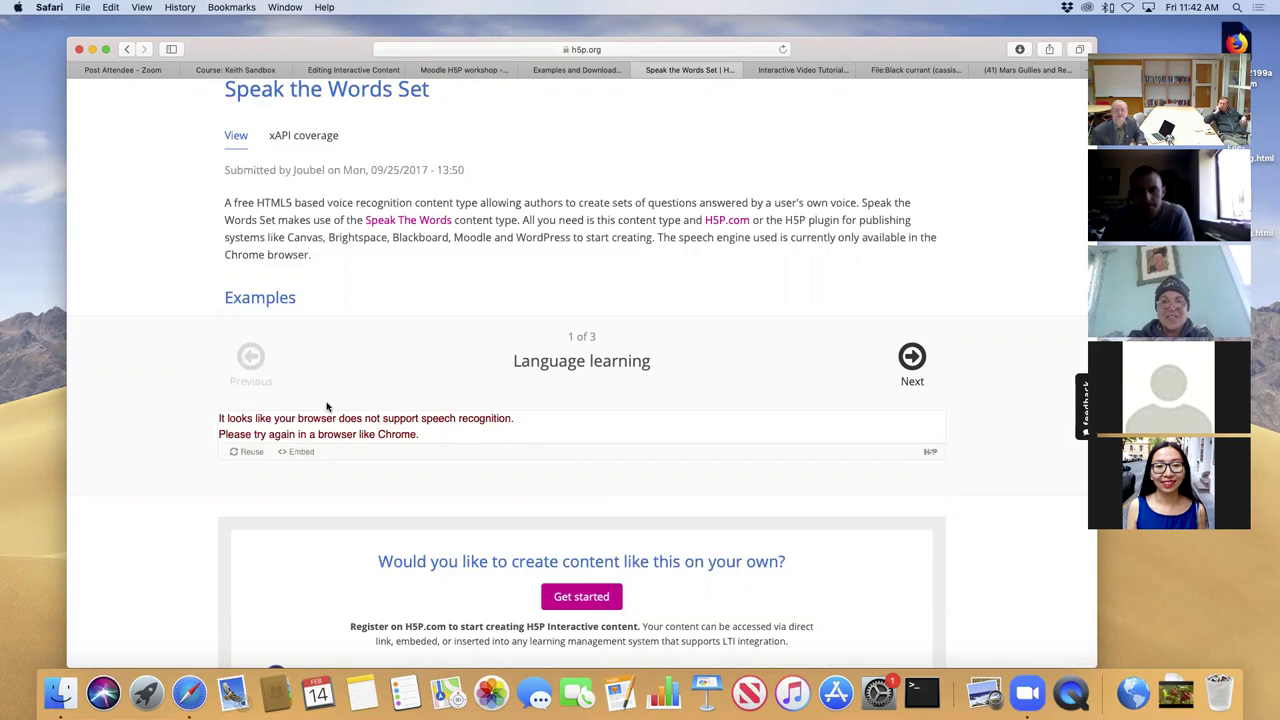
pyautogui.scroll(-3, 334, 403)
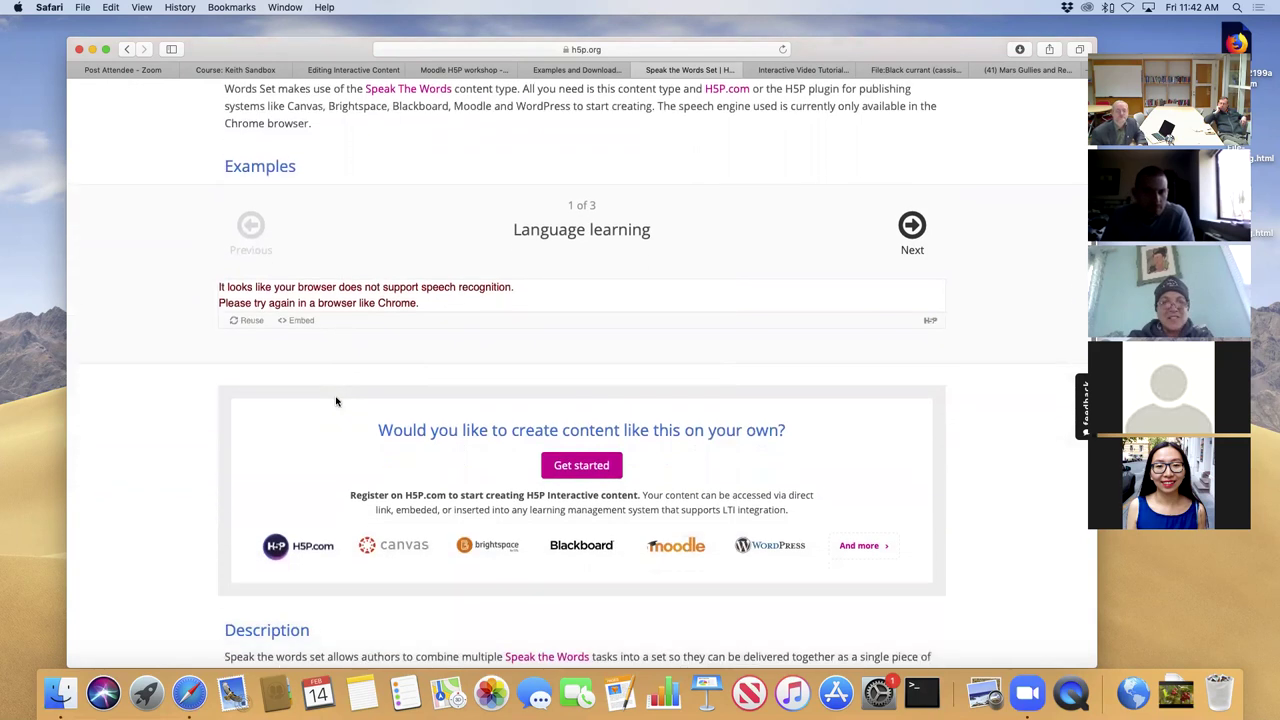
# Close the Speak the Words Set page and open the Flashcards page from the workshop document.
pyautogui.click(640, 72)
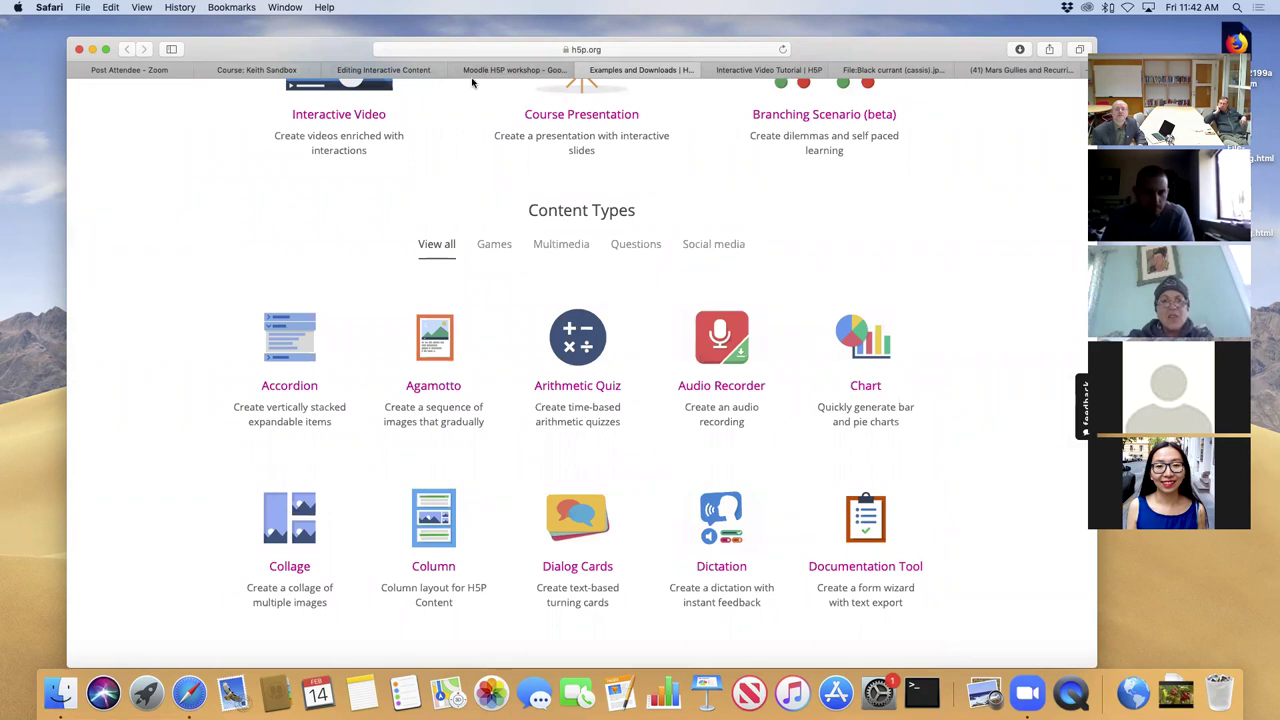
pyautogui.click(490, 71)
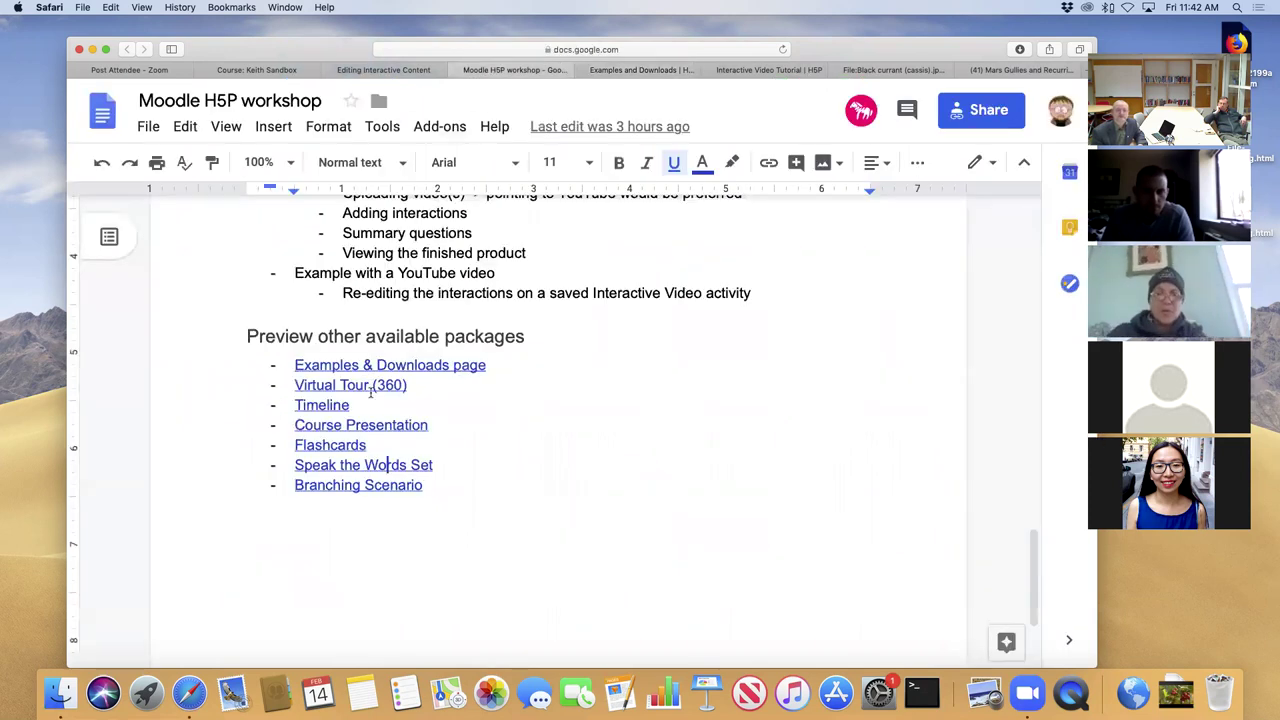
pyautogui.click(352, 445)
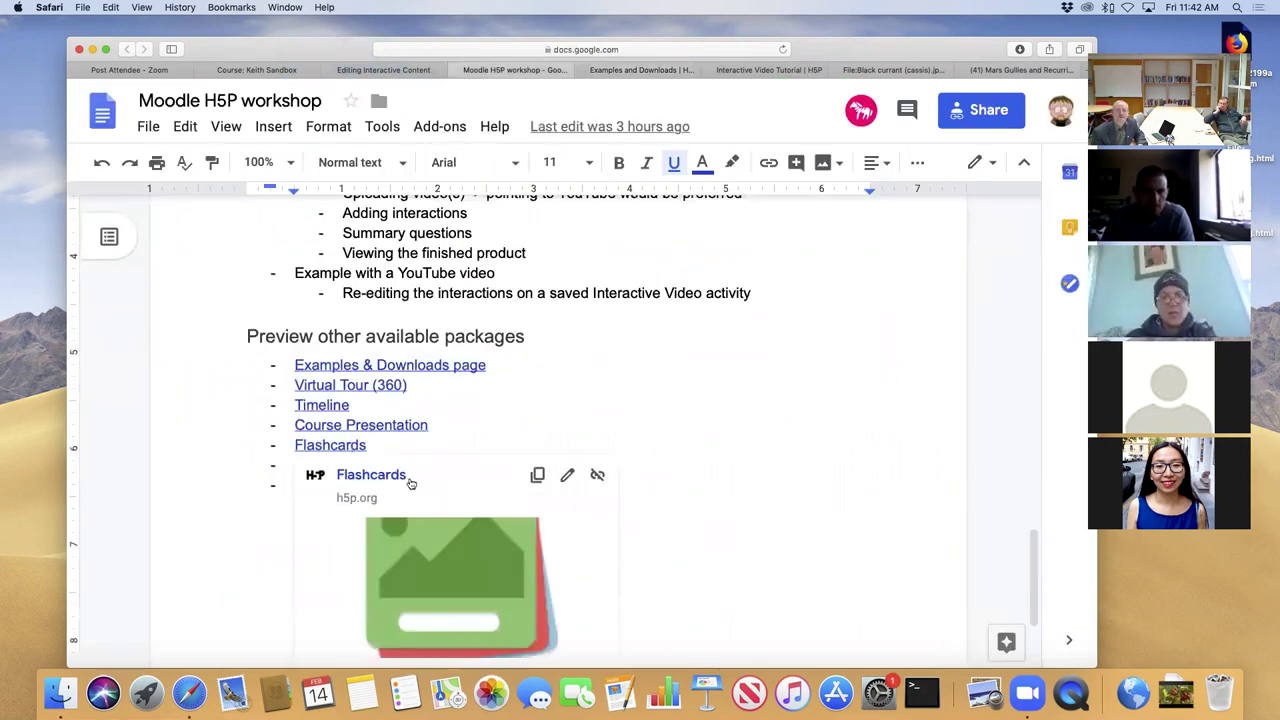
pyautogui.click(409, 476)
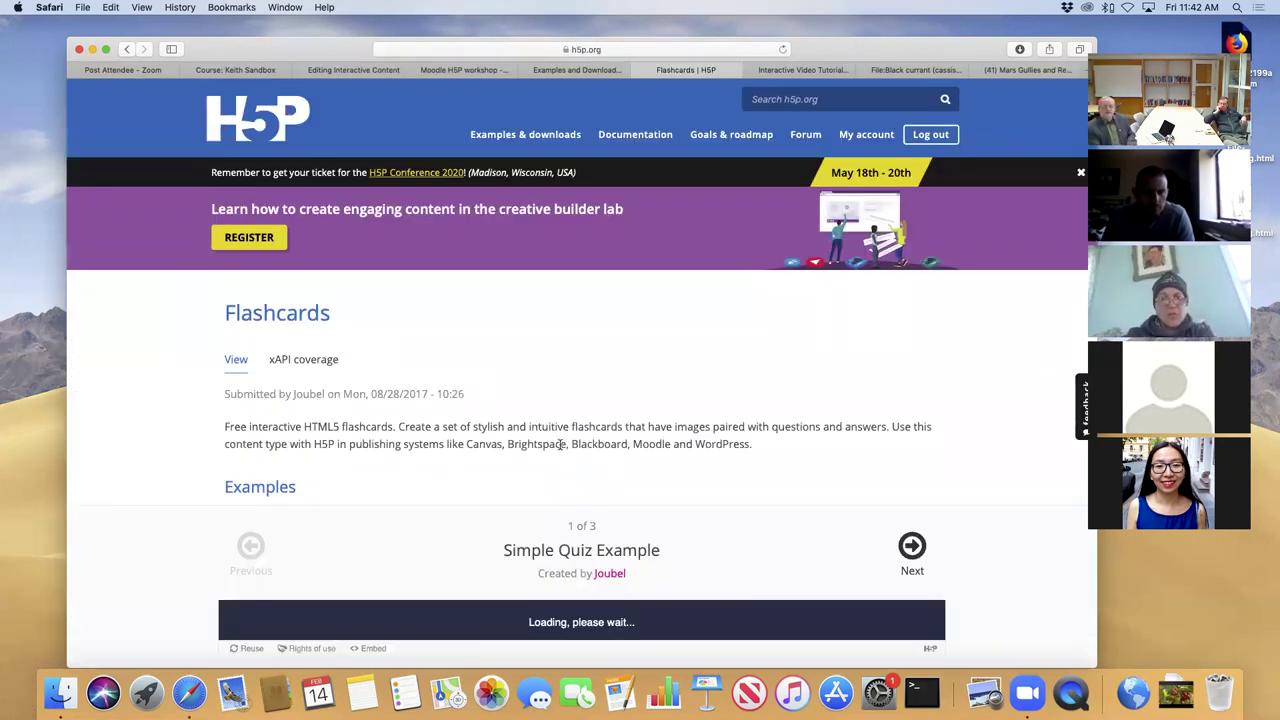
# In the Simple Quiz Example, answer the green, sour fruit card with lime and the sweet and sour card with cherry, checking each.
pyautogui.scroll(-6, 567, 445)
pyautogui.scroll(-2, 569, 459)
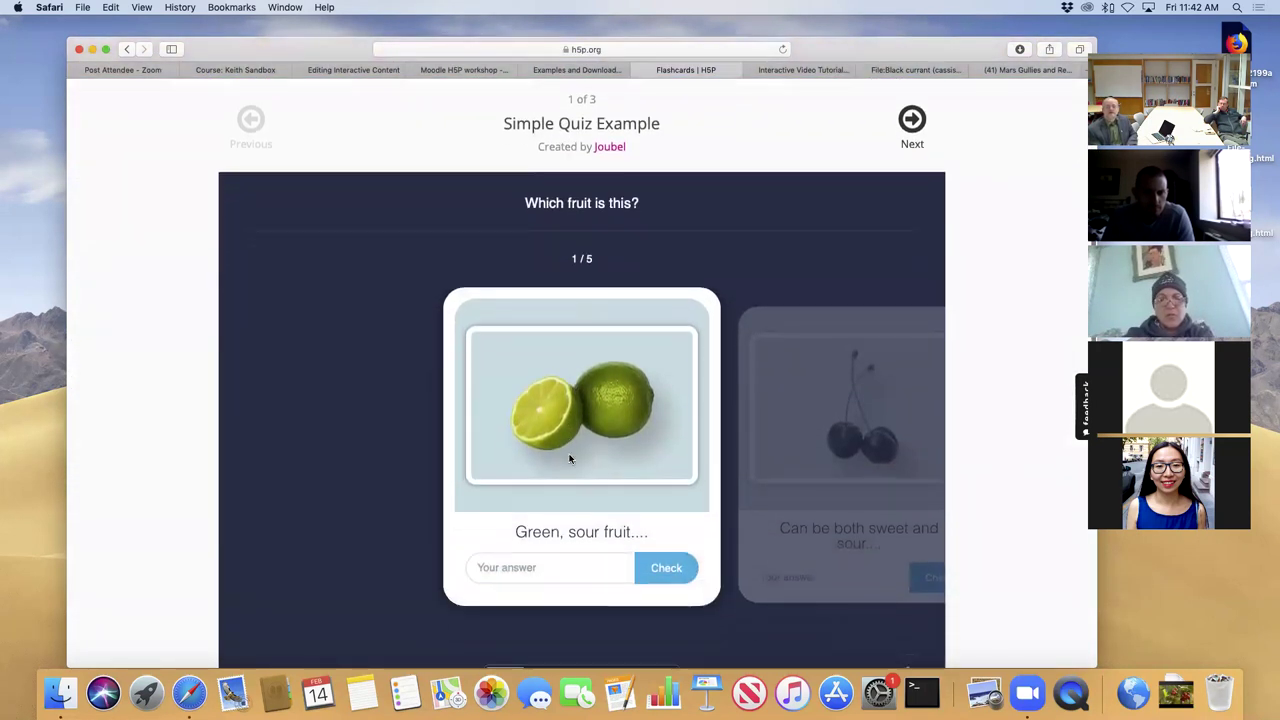
pyautogui.click(545, 567)
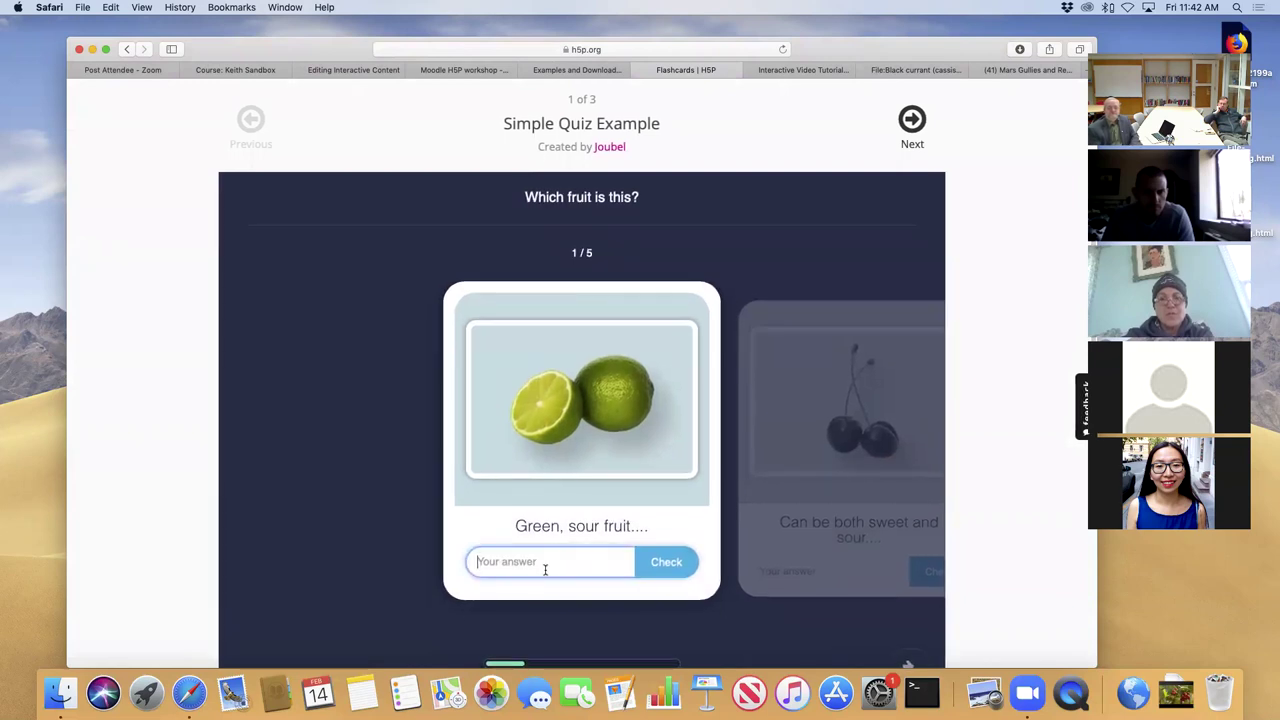
pyautogui.write('lime')
pyautogui.click(660, 563)
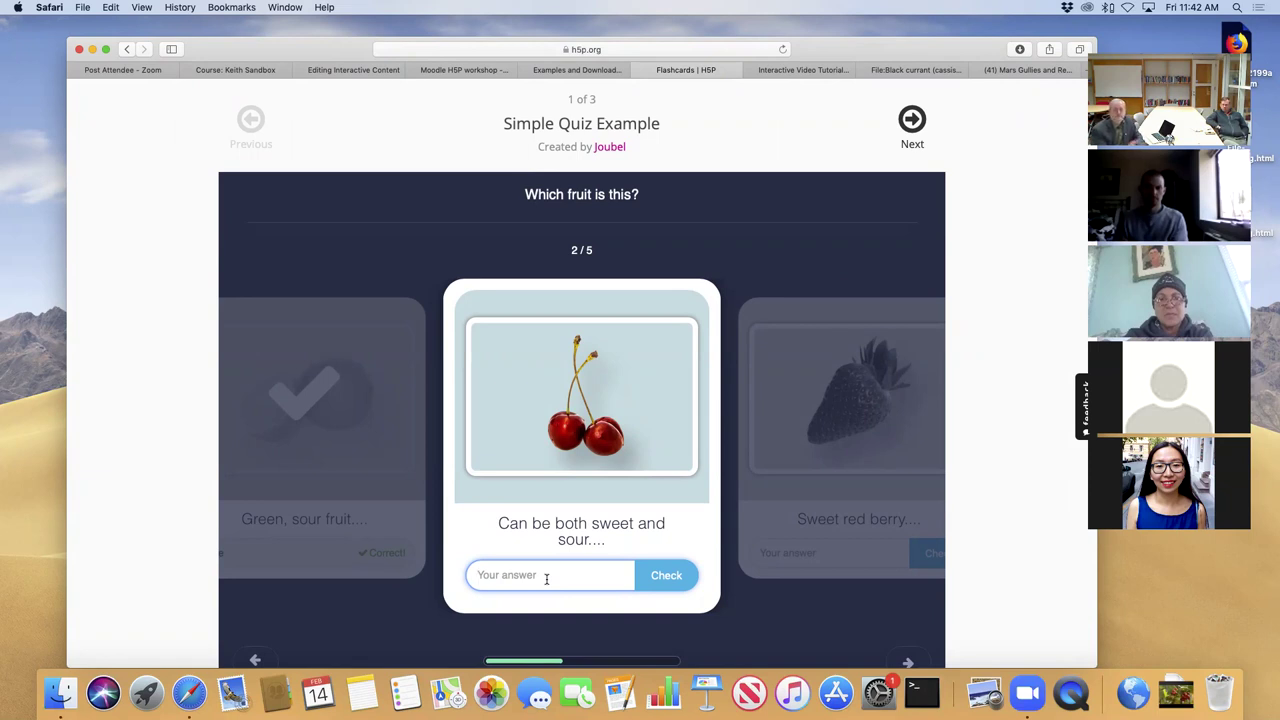
pyautogui.write('cherry')
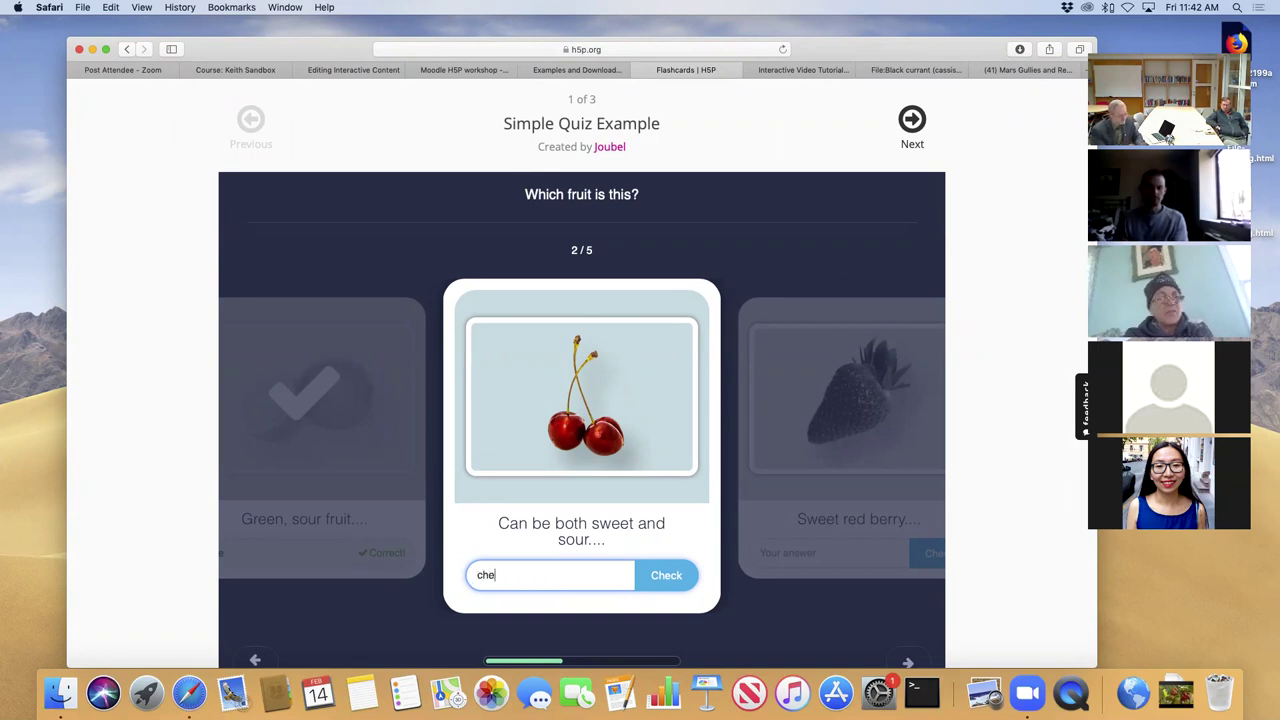
pyautogui.click(663, 589)
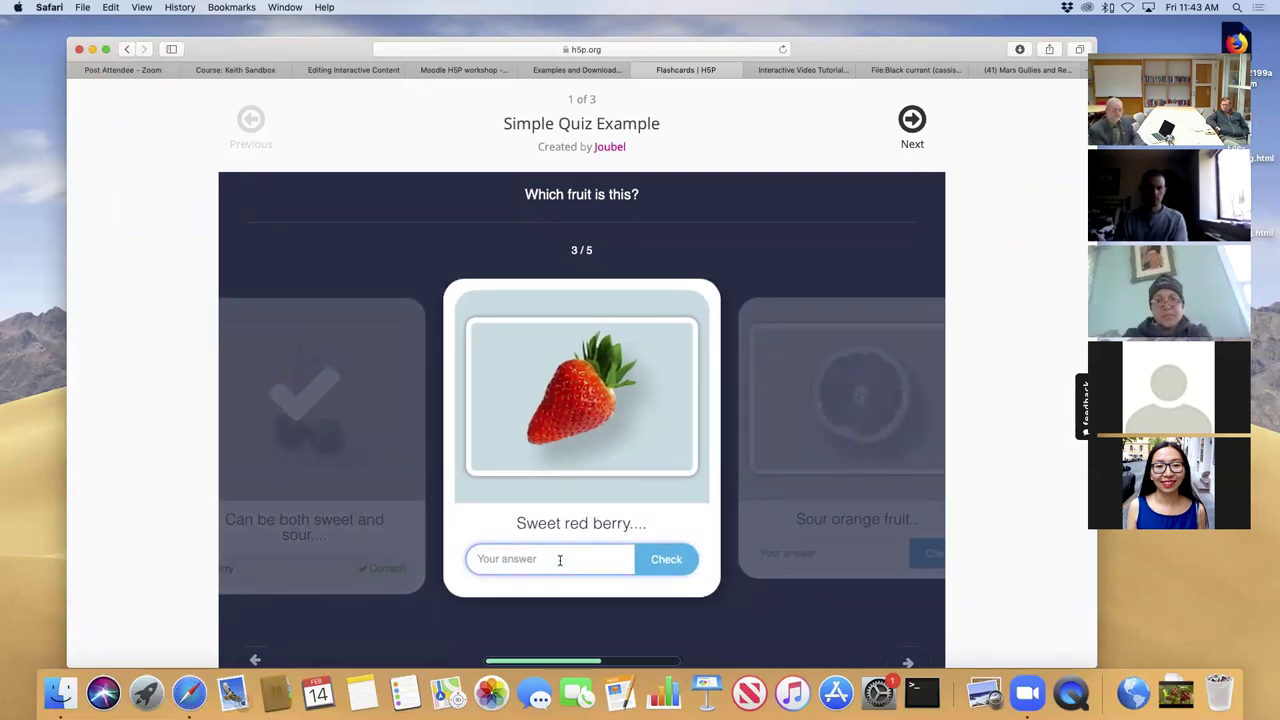
# Answer the sweet red berry card with Strawberry and the sour orange fruit card with lemon, checking each answer.
pyautogui.write('Strawberry')
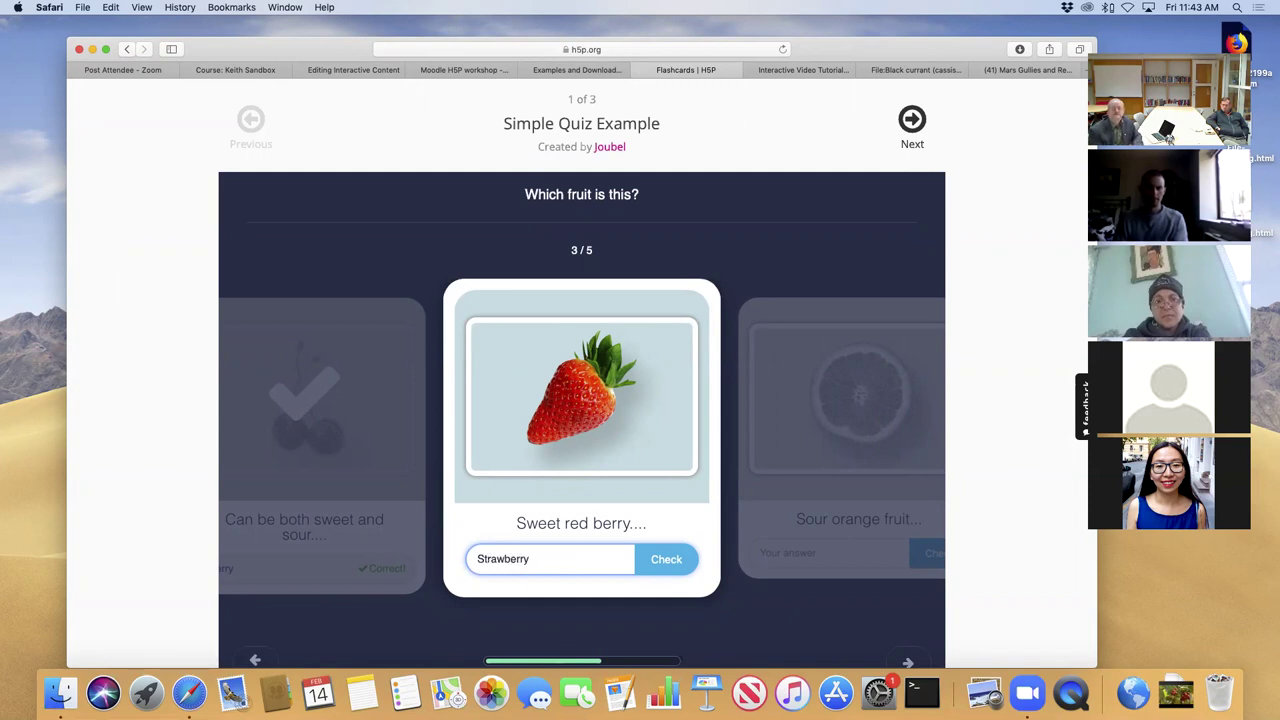
pyautogui.click(663, 559)
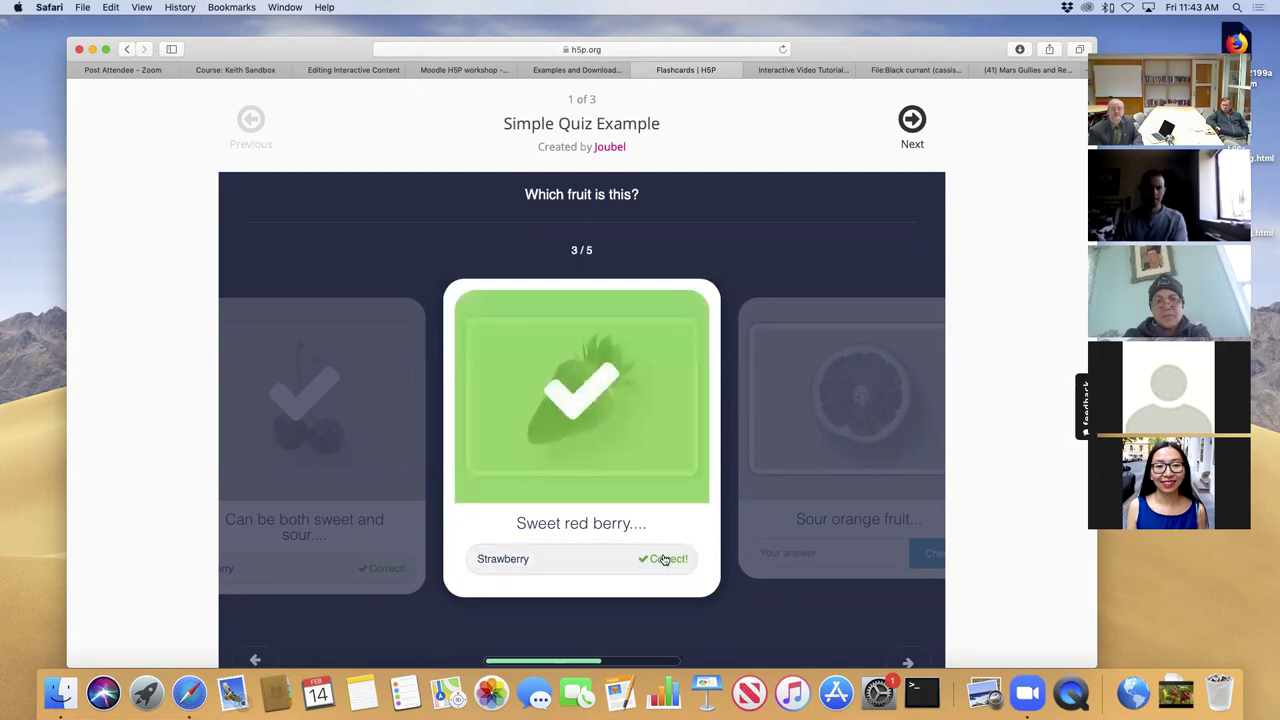
pyautogui.click(785, 562)
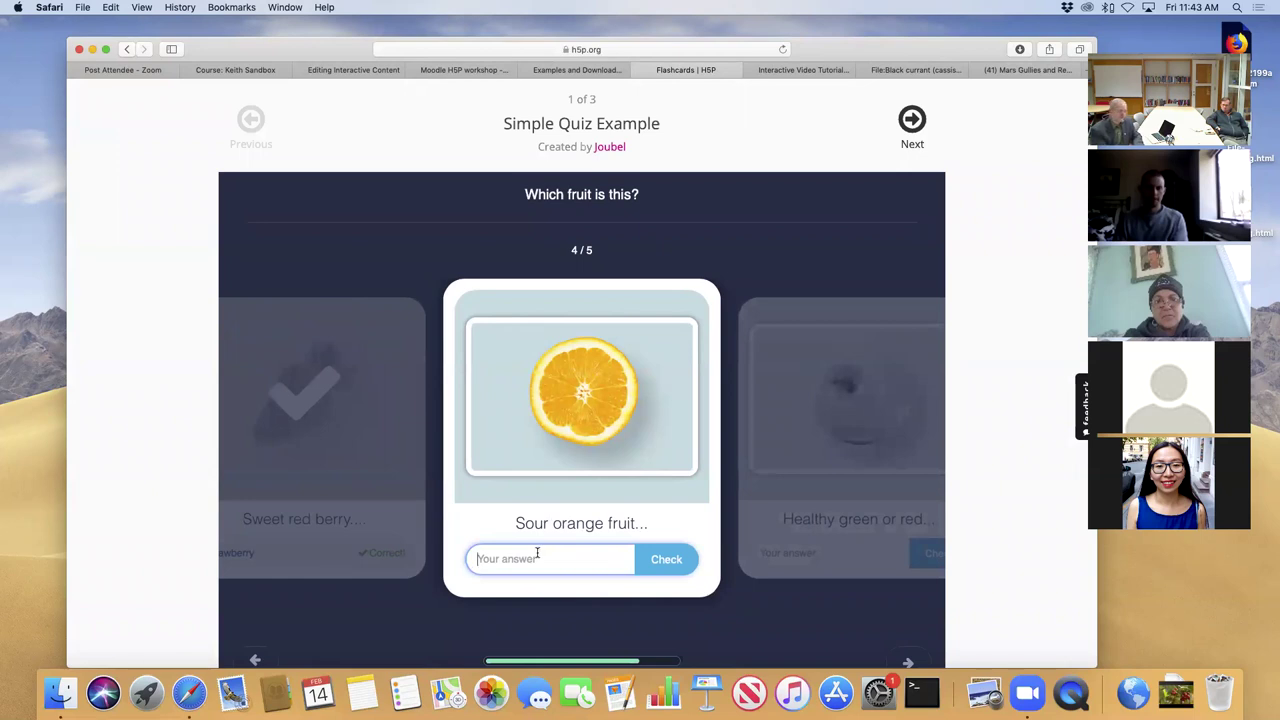
pyautogui.click(537, 557)
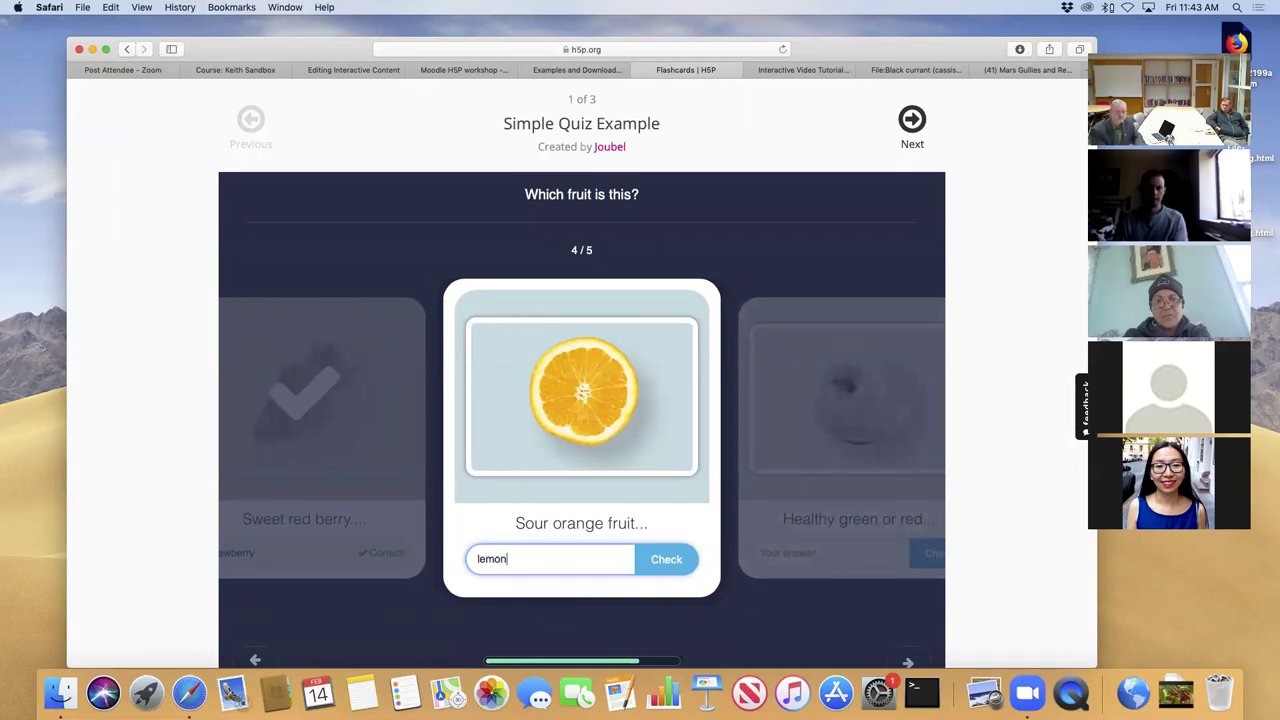
pyautogui.click(664, 561)
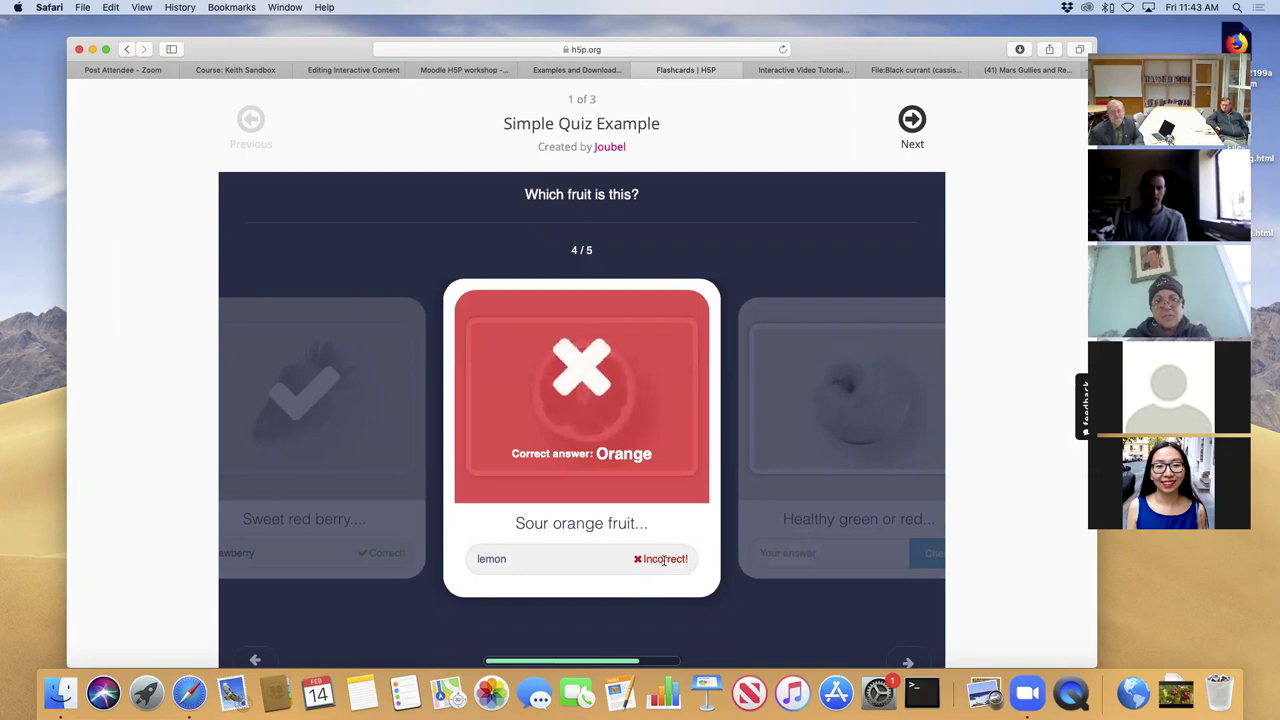
# Answer the healthy green or red fruit card with apple, check it, and show the quiz results.
pyautogui.click(786, 531)
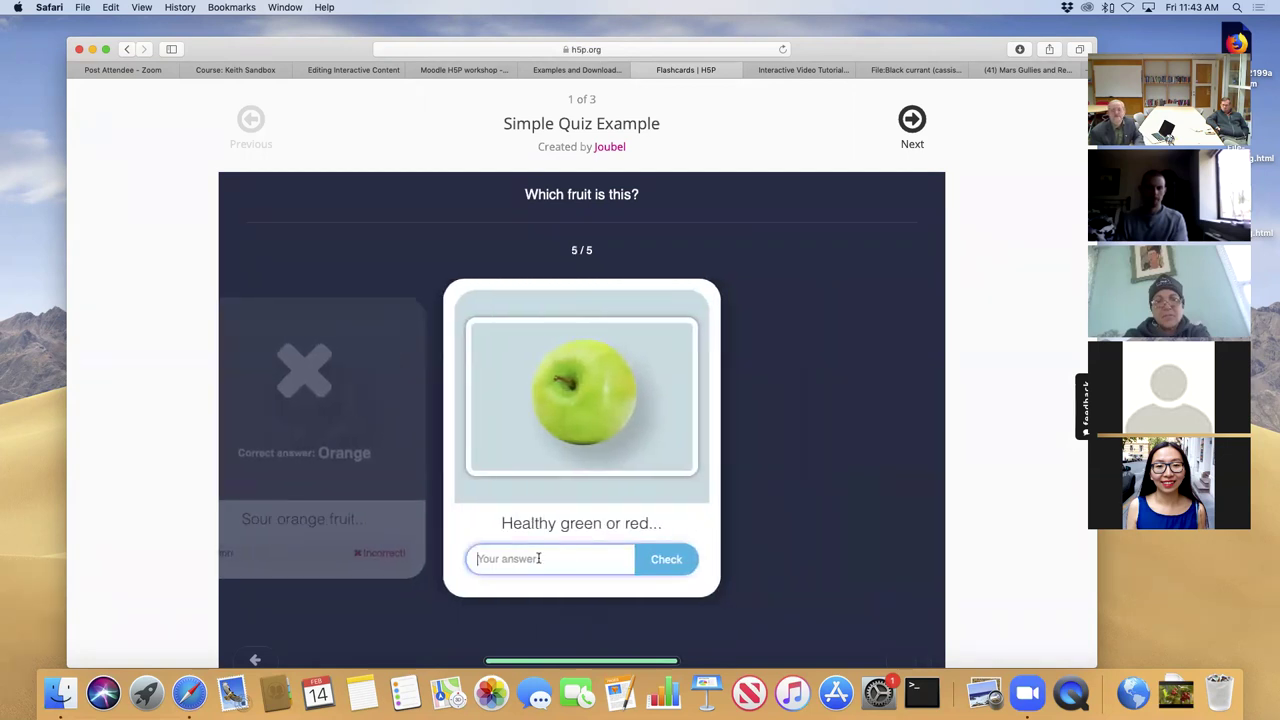
pyautogui.write('appl')
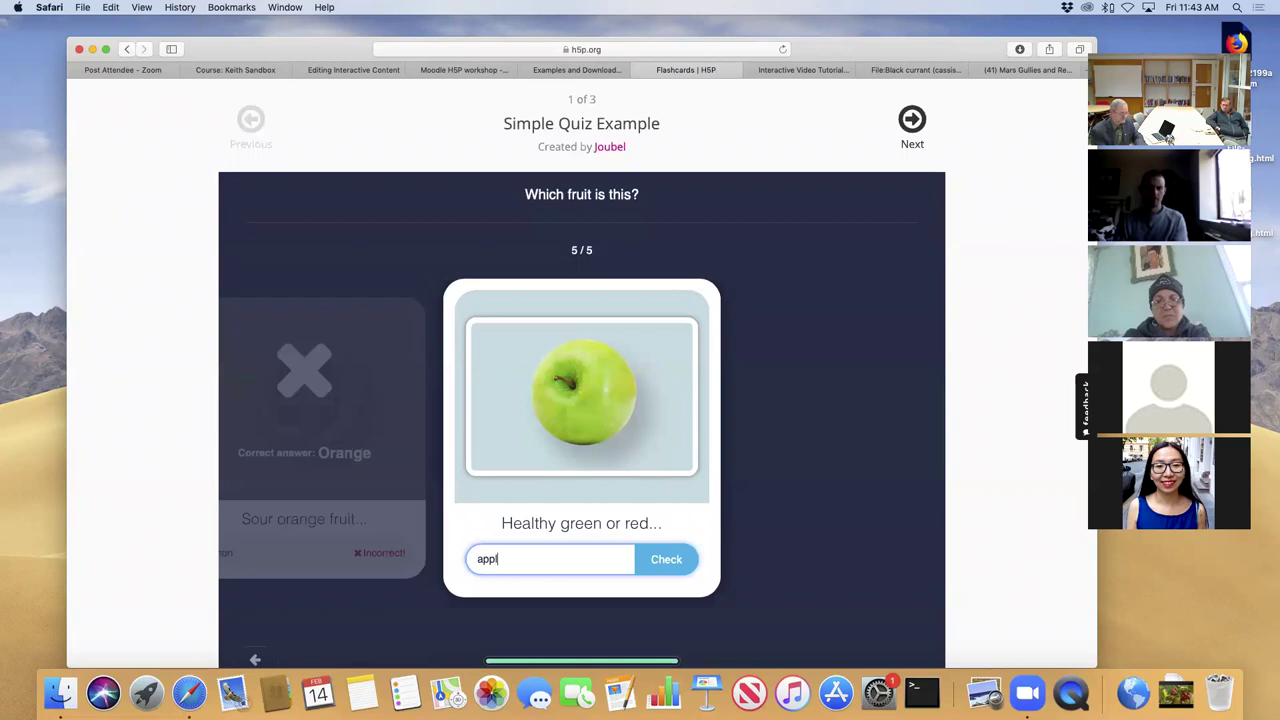
pyautogui.write('e')
pyautogui.click(662, 560)
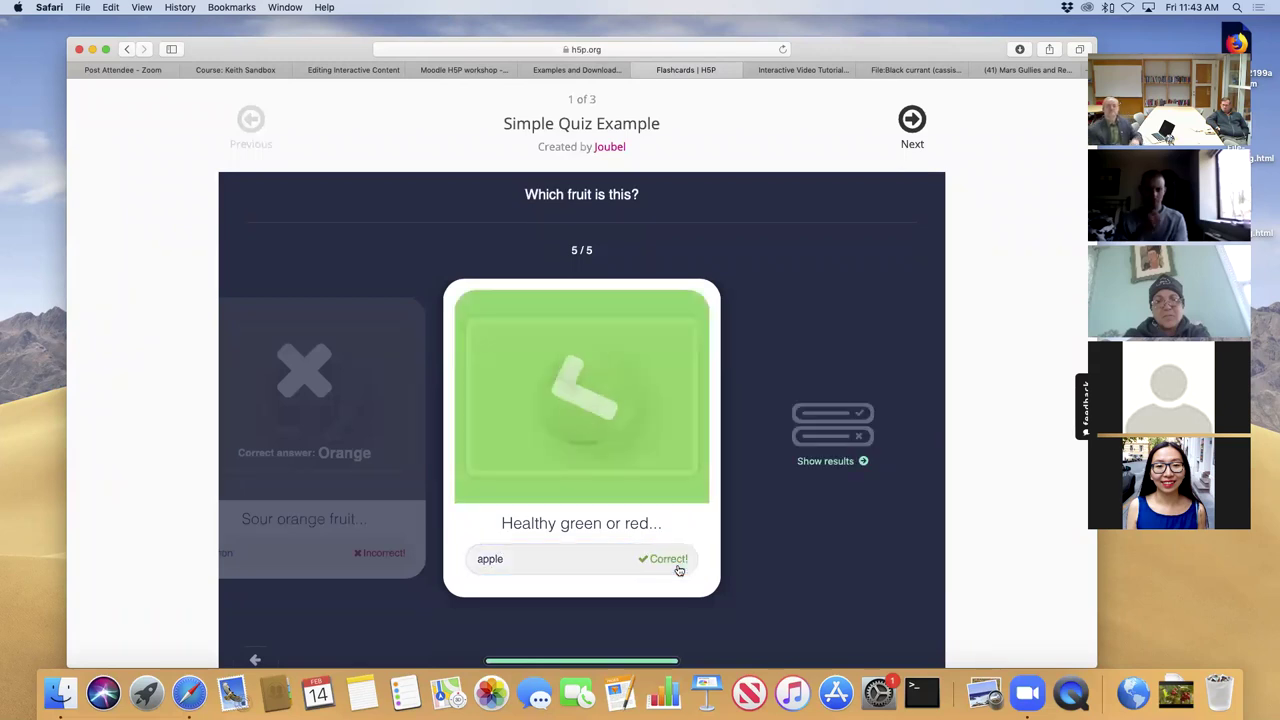
pyautogui.click(822, 461)
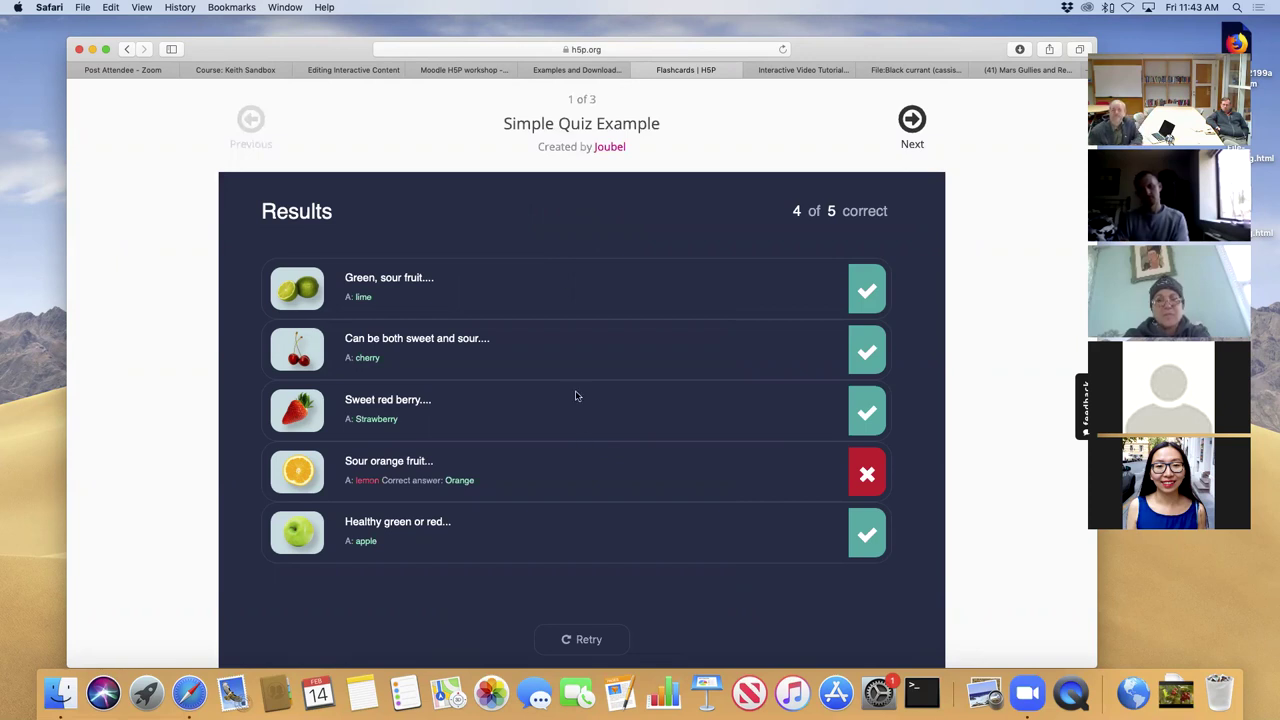
# Close the Flashcards page and open the Branching Scenario (beta) page from the workshop document.
pyautogui.click(637, 74)
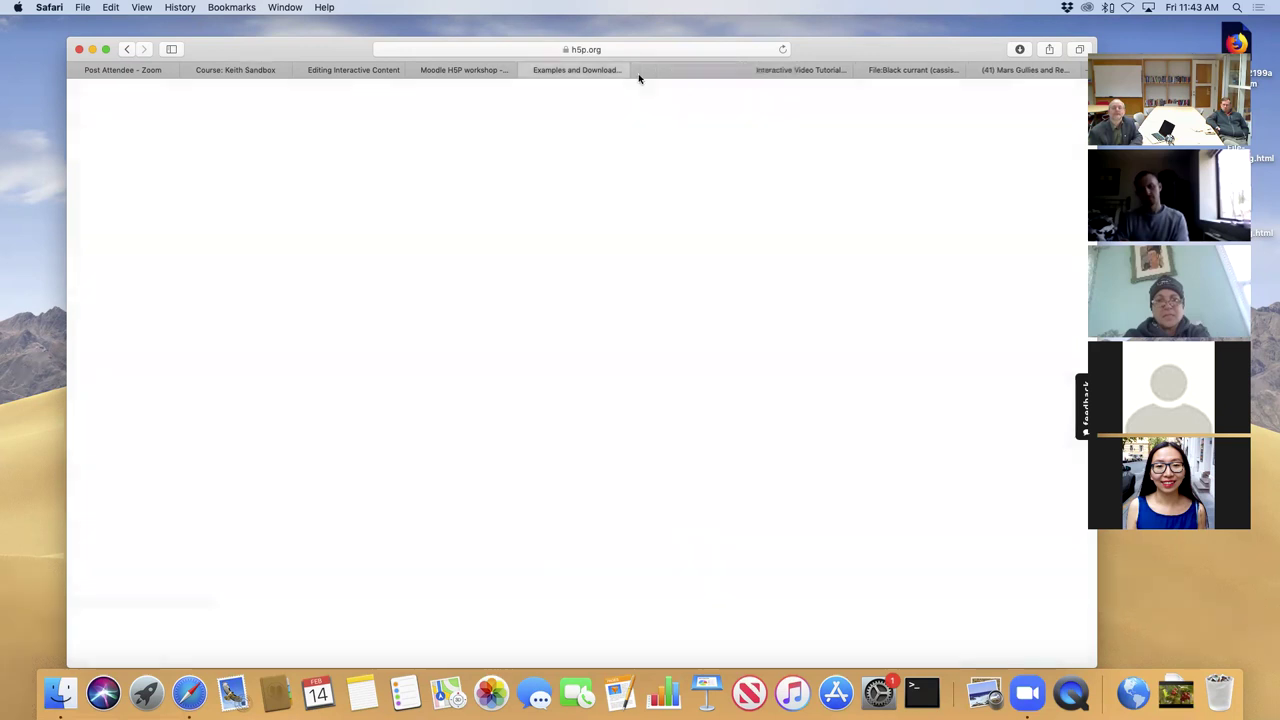
pyautogui.click(483, 68)
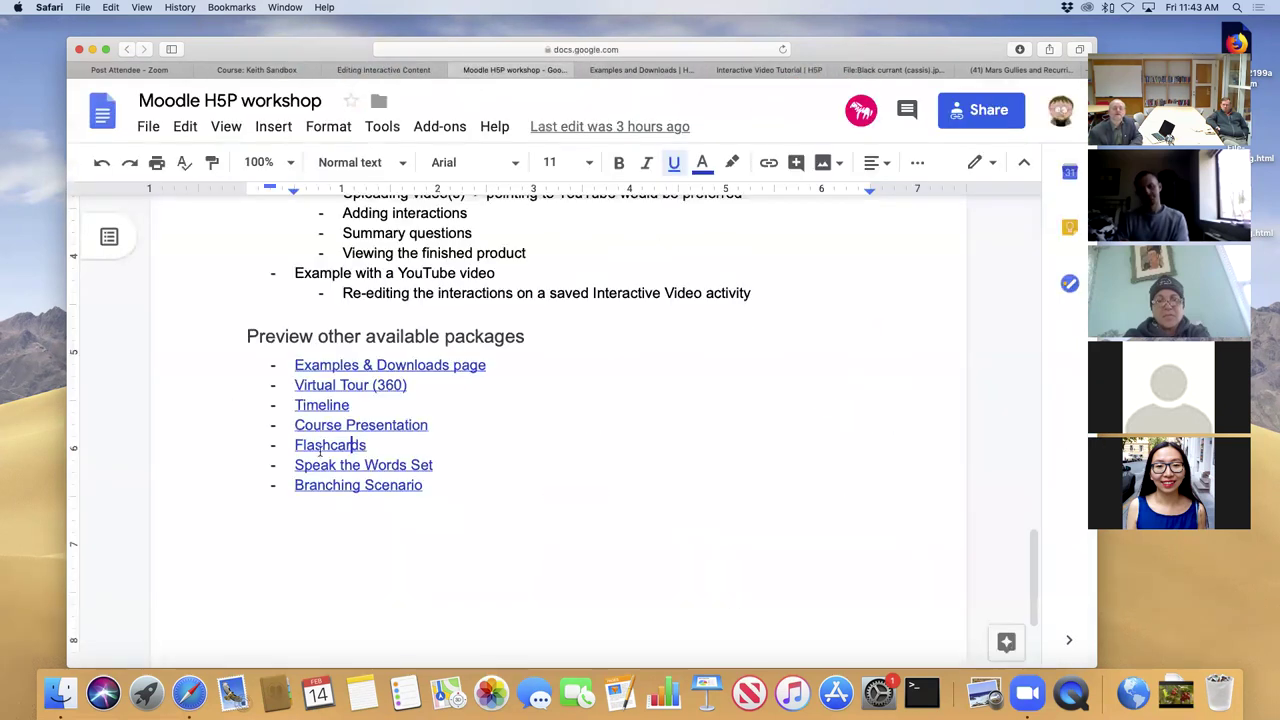
pyautogui.click(340, 484)
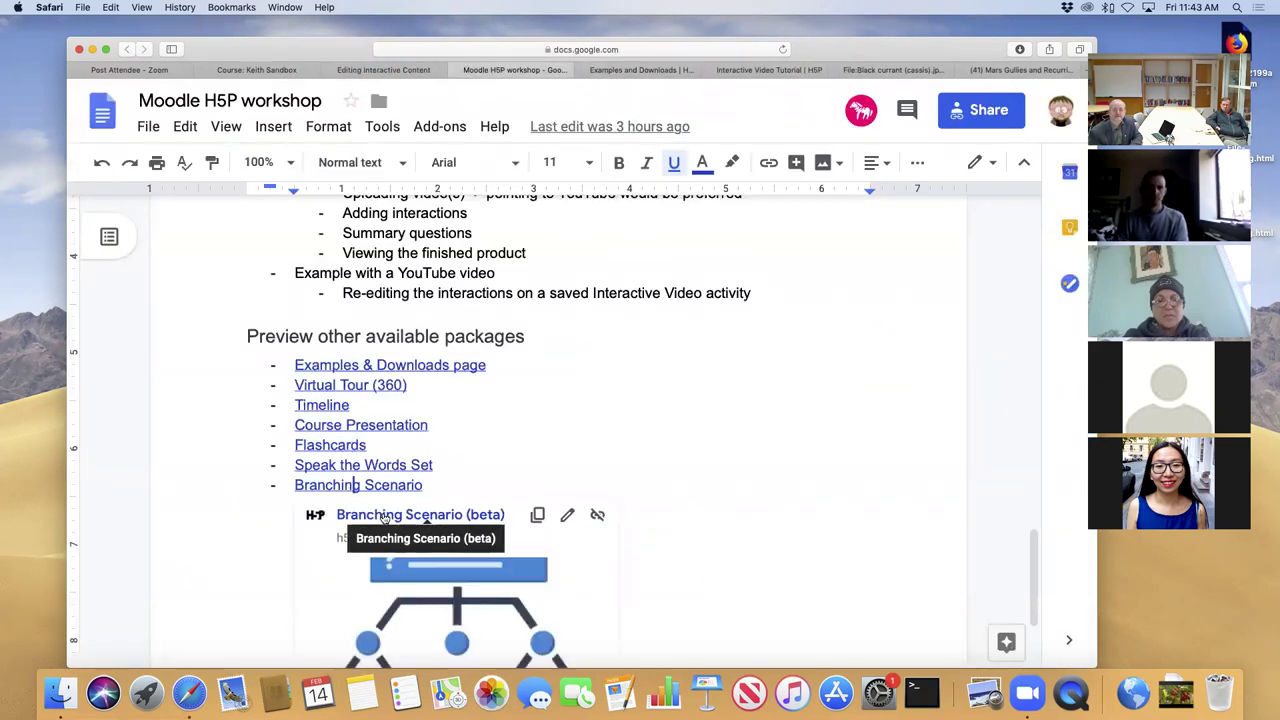
pyautogui.click(384, 515)
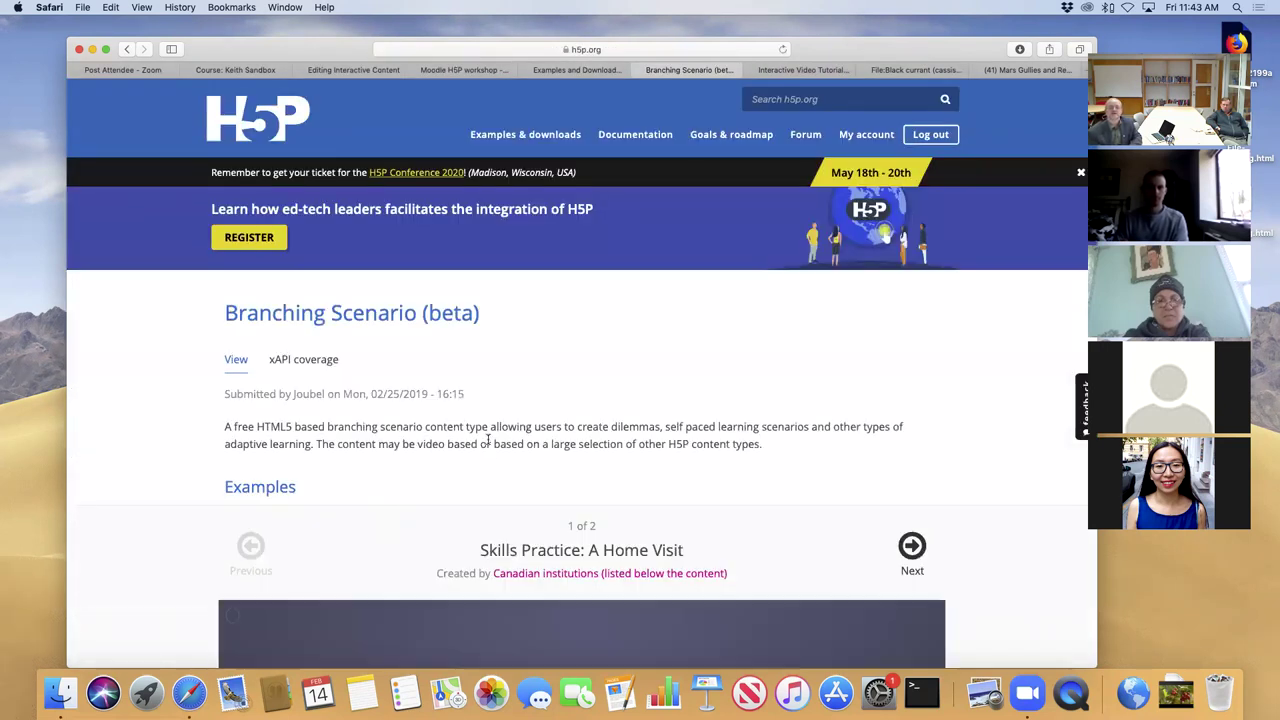
# Start the Skills Practice: A Home Visit simulation game and view its introduction.
pyautogui.scroll(-6, 510, 445)
pyautogui.scroll(-2, 516, 440)
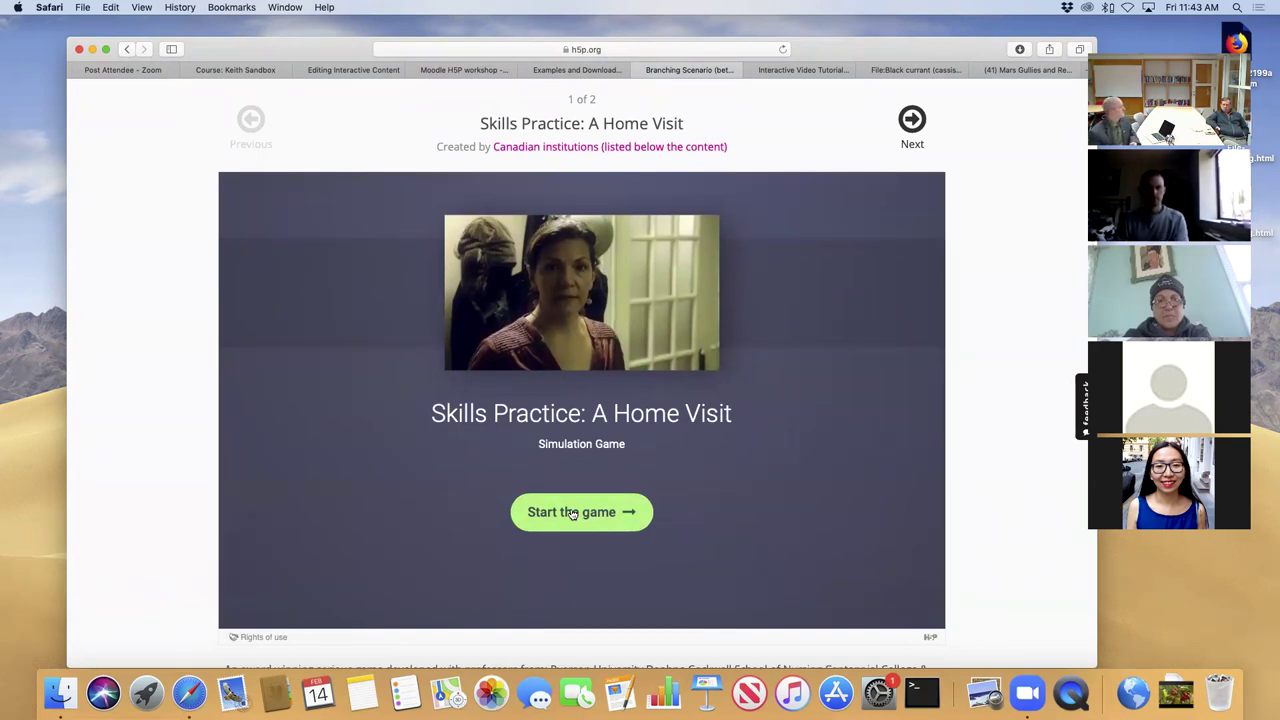
pyautogui.click(572, 513)
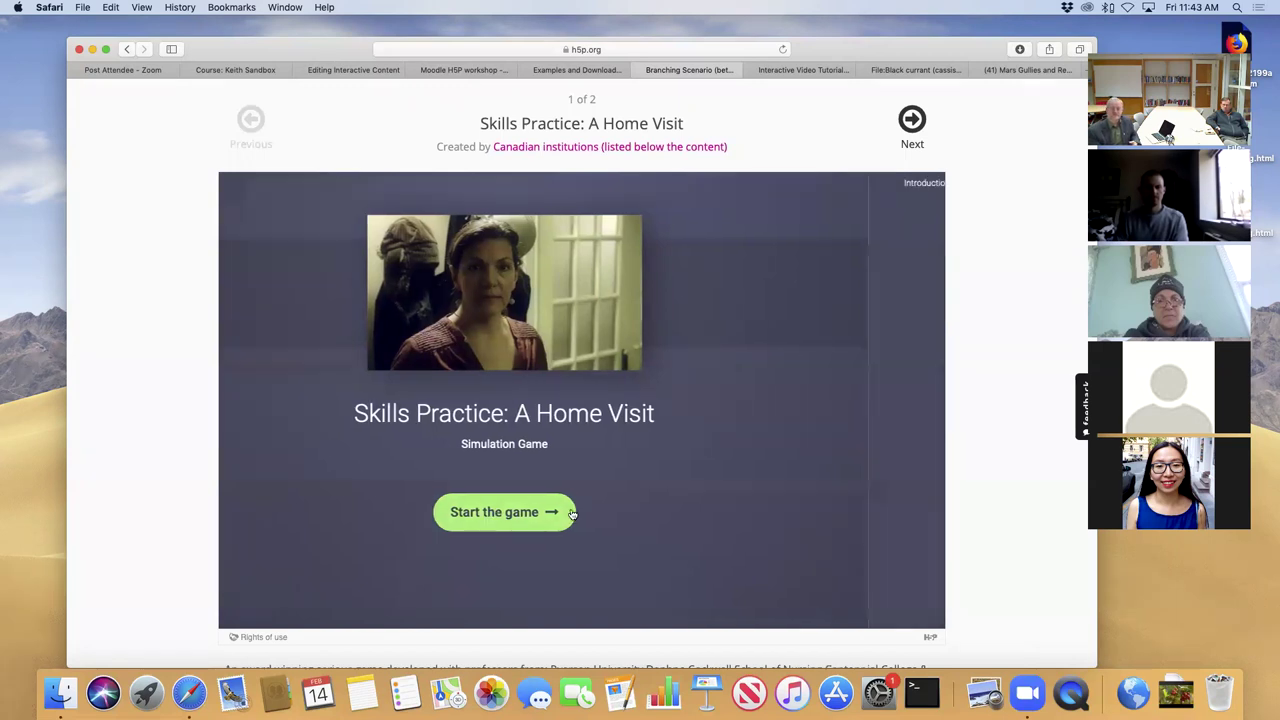
pyautogui.scroll(3, 670, 481)
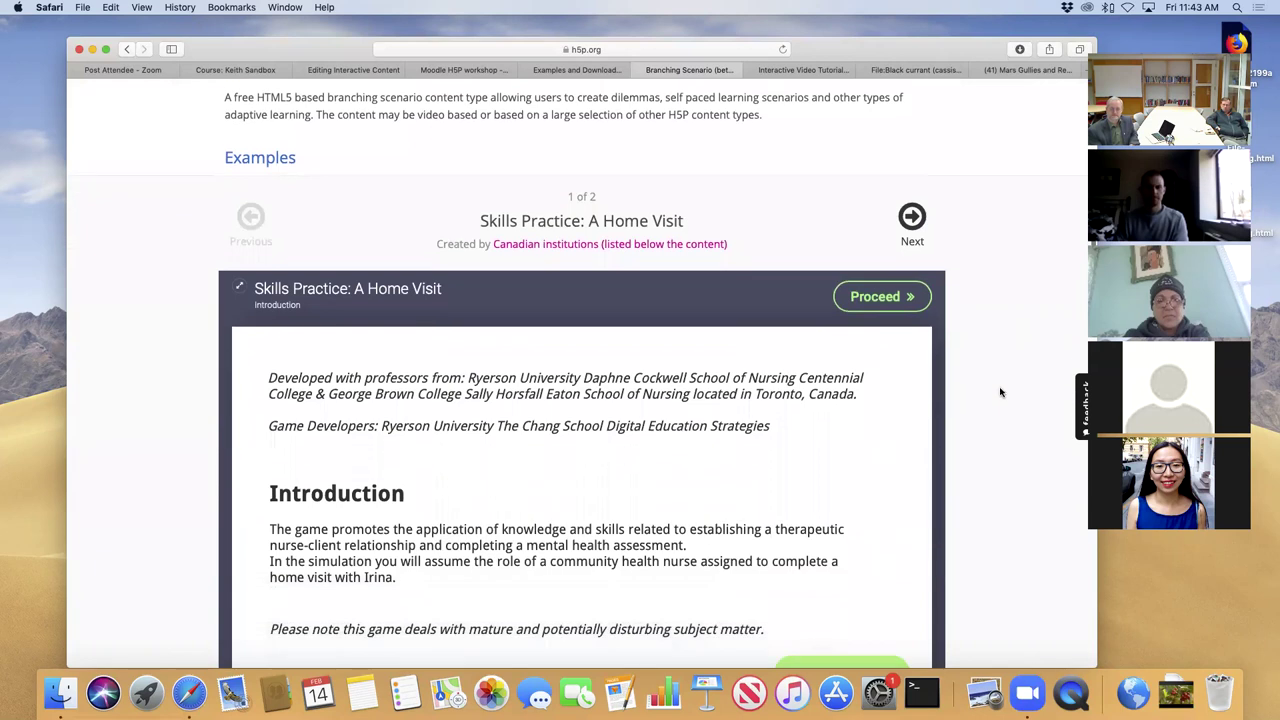
pyautogui.scroll(-3, 1001, 392)
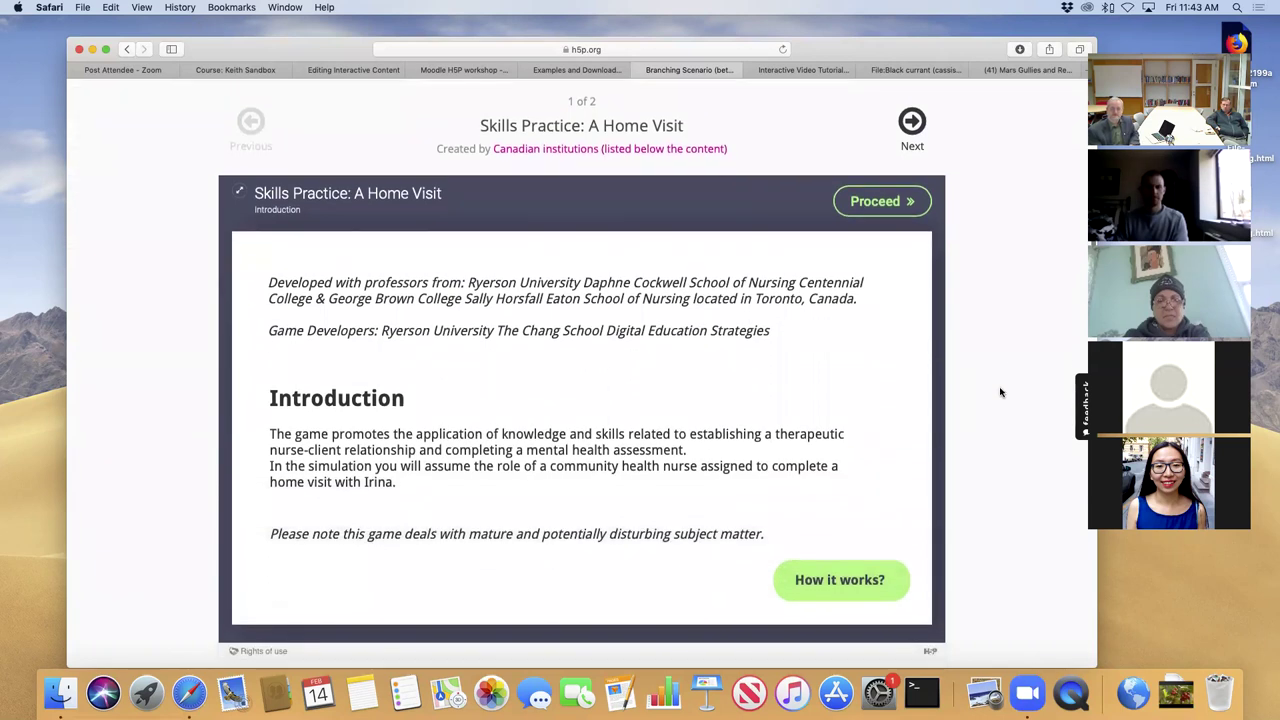
# Proceed from the simulation's introduction through the client file to the Scenario 1 video.
pyautogui.click(874, 205)
pyautogui.click(533, 451)
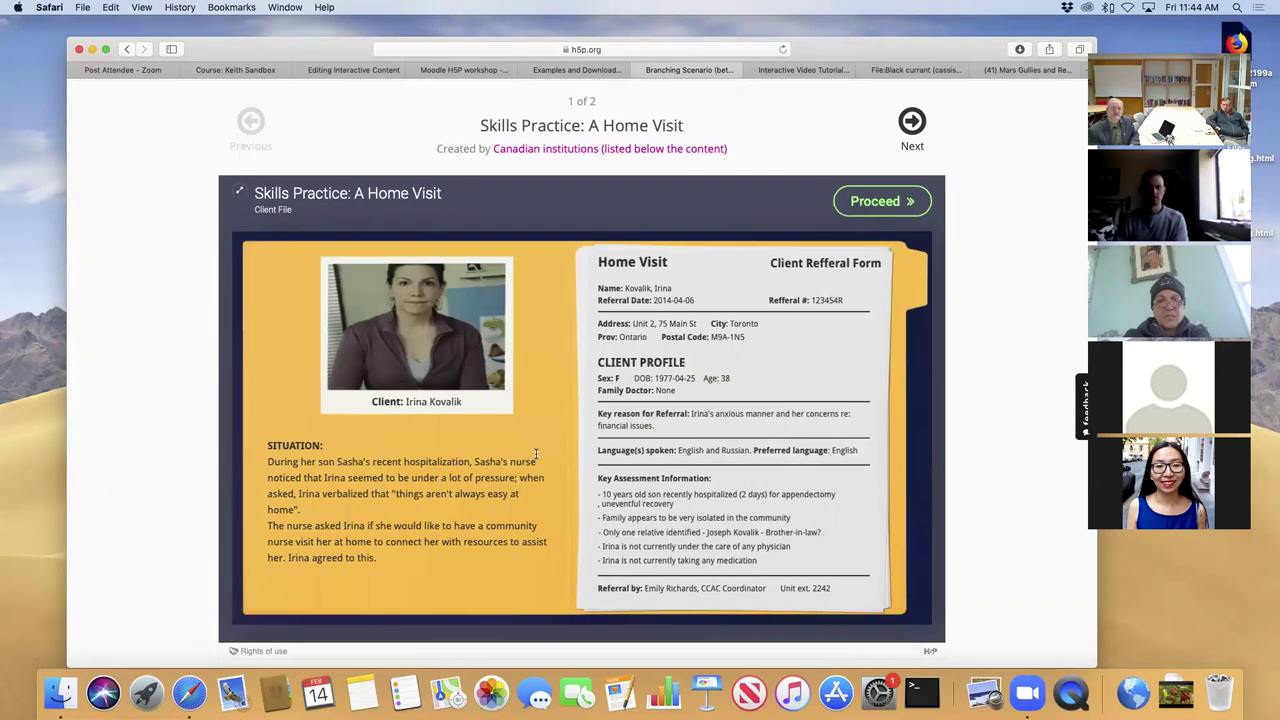
pyautogui.scroll(1, 540, 465)
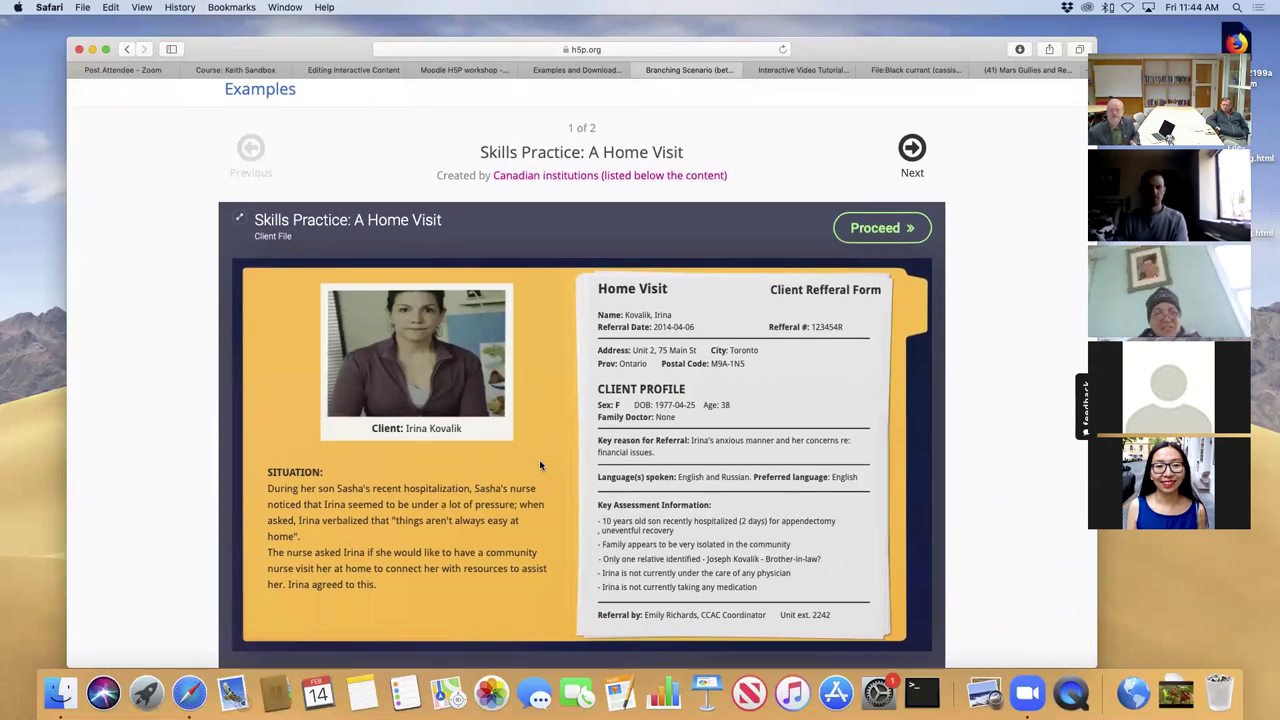
pyautogui.click(860, 226)
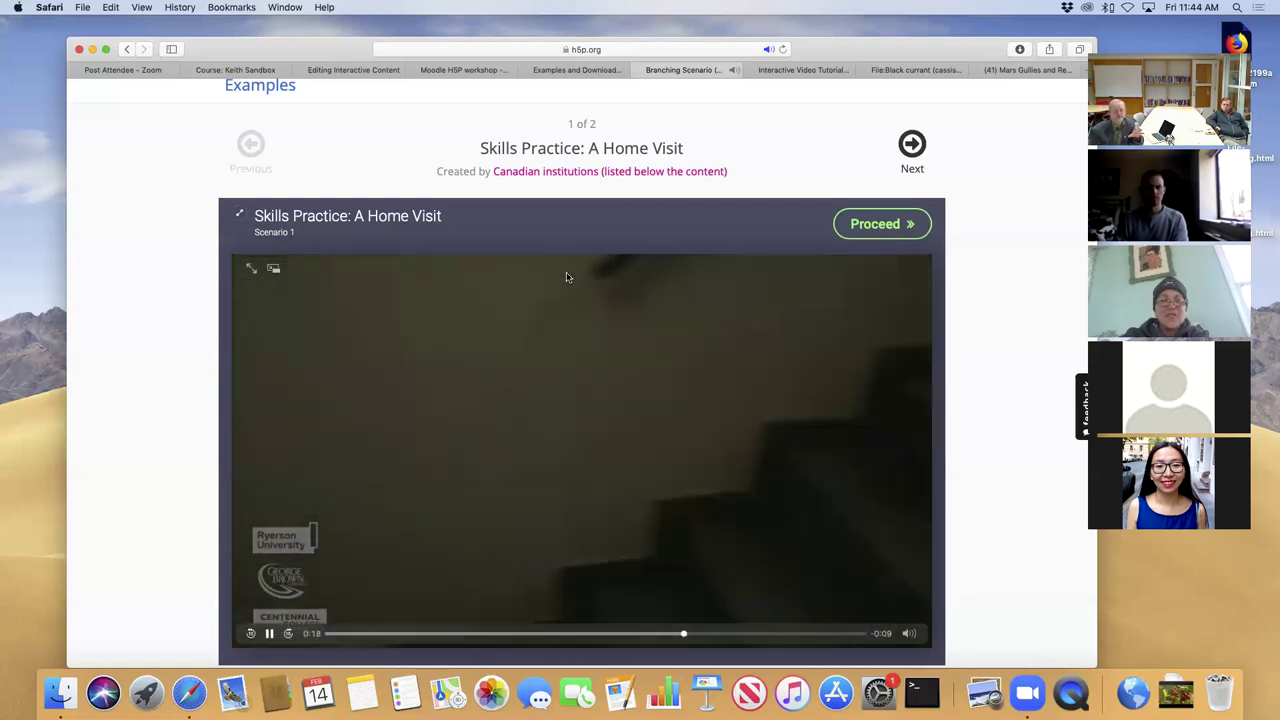
# Pause the Scenario 1 video and switch to the open Interactive Video Tutorial page.
pyautogui.click(270, 634)
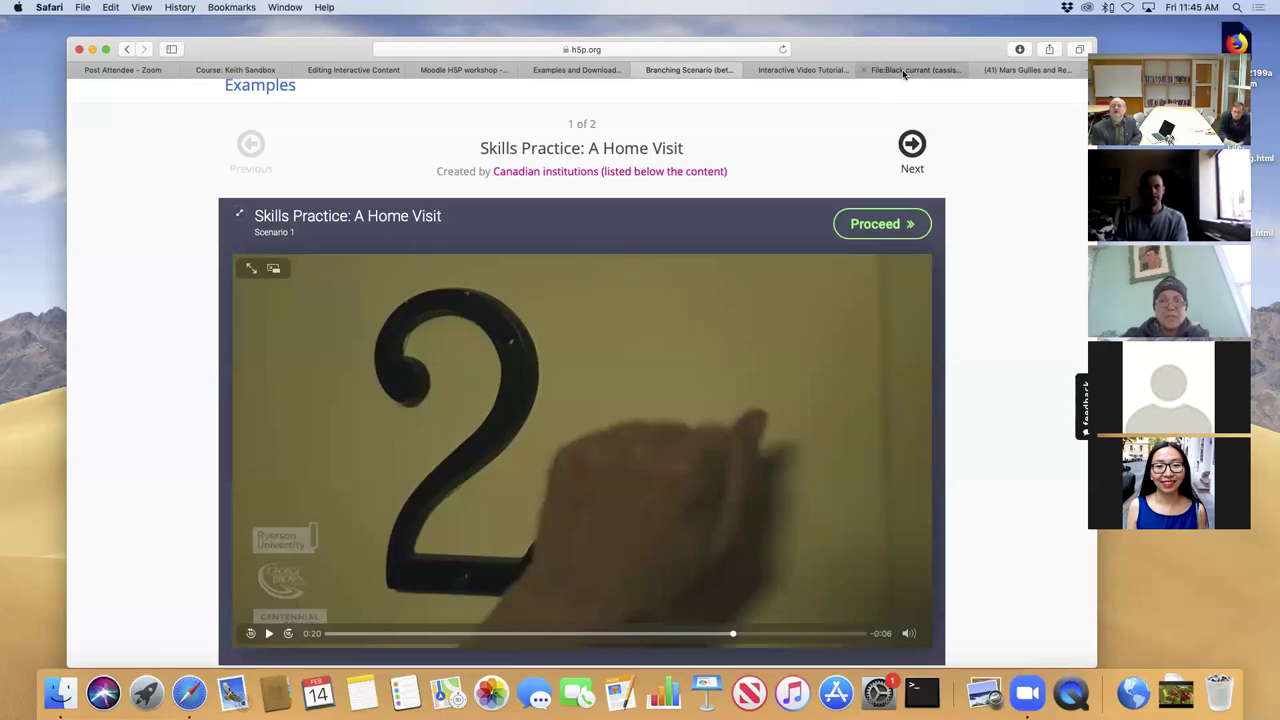
pyautogui.click(805, 72)
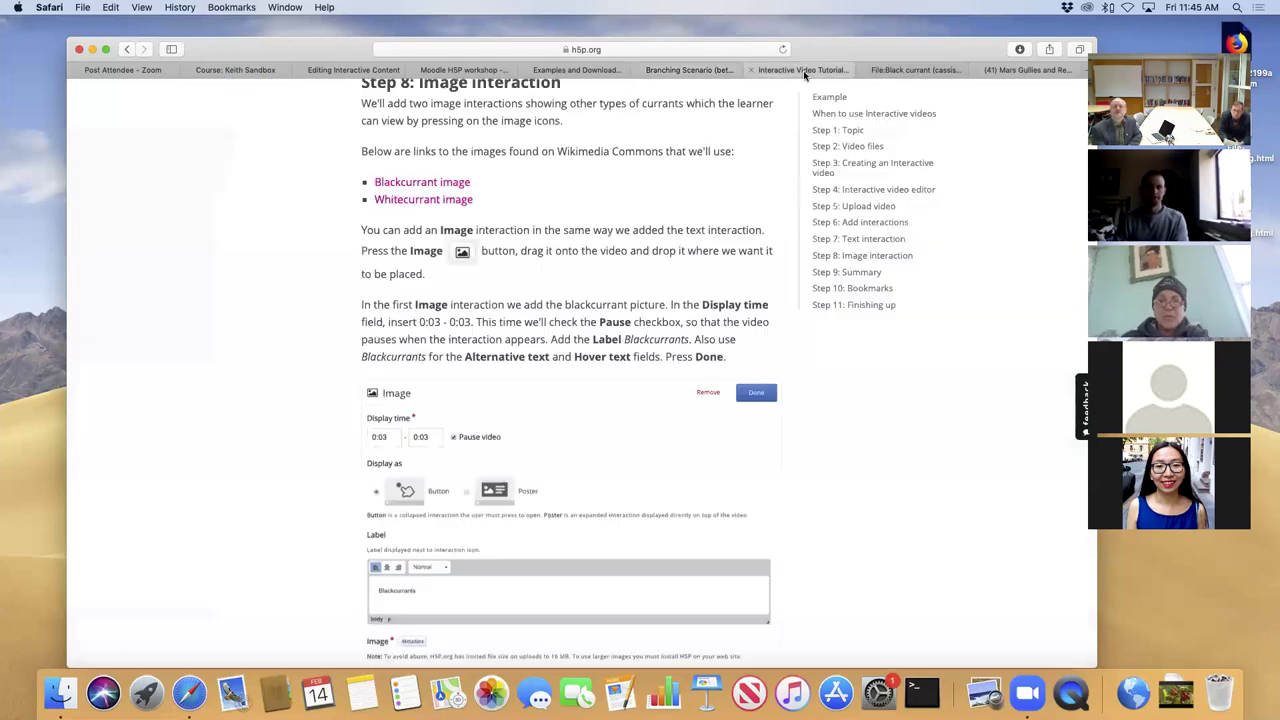
# Open the Create Interactive content page and look through the available content types.
pyautogui.scroll(20, 797, 286)
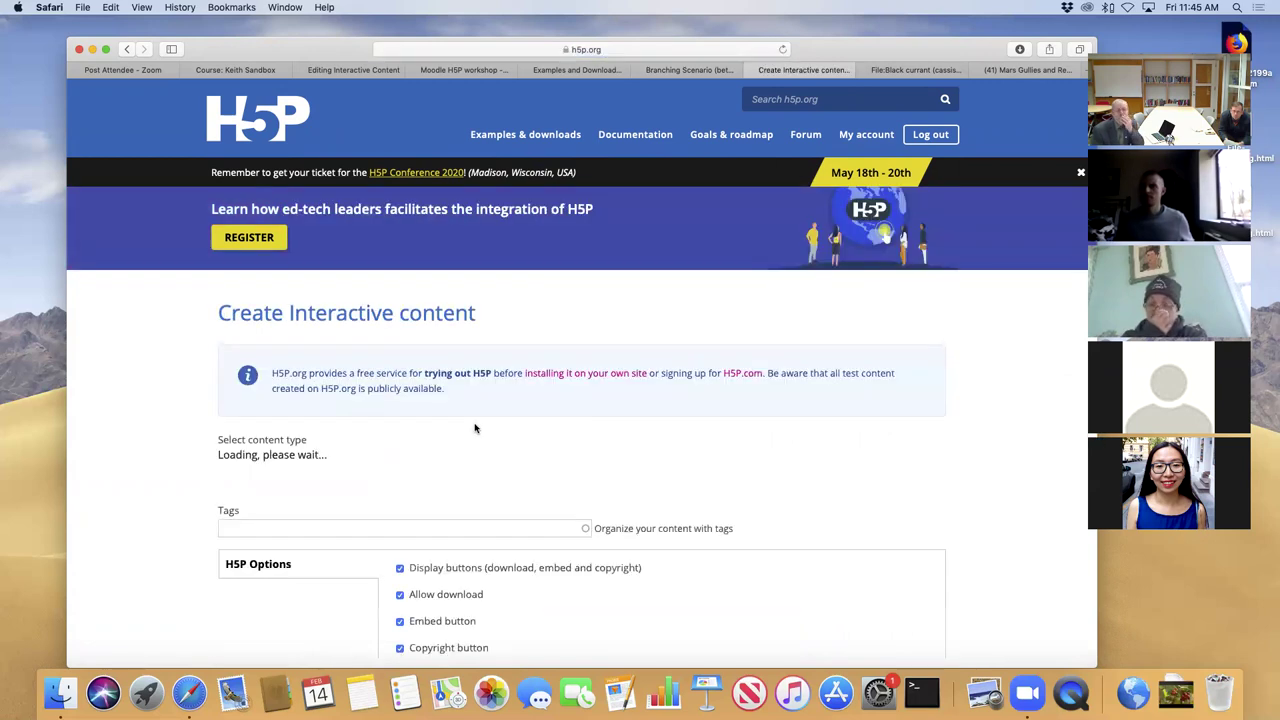
pyautogui.scroll(-8, 698, 444)
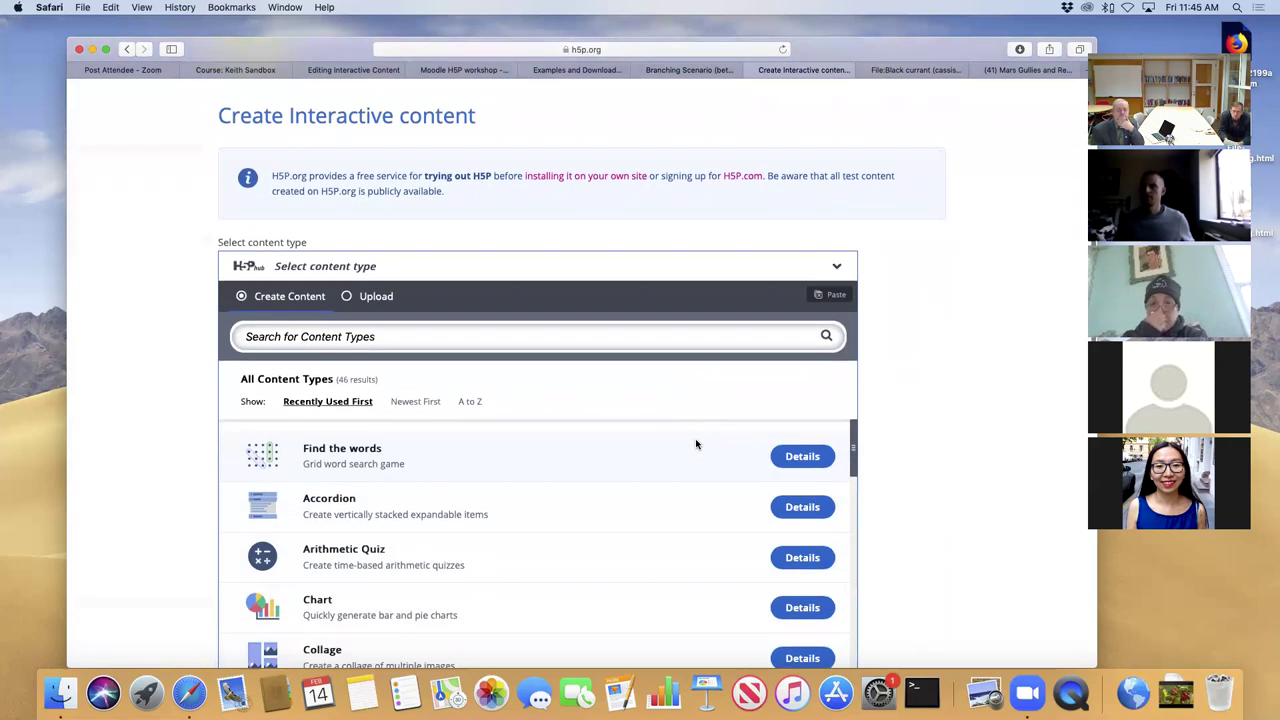
pyautogui.scroll(-6, 968, 455)
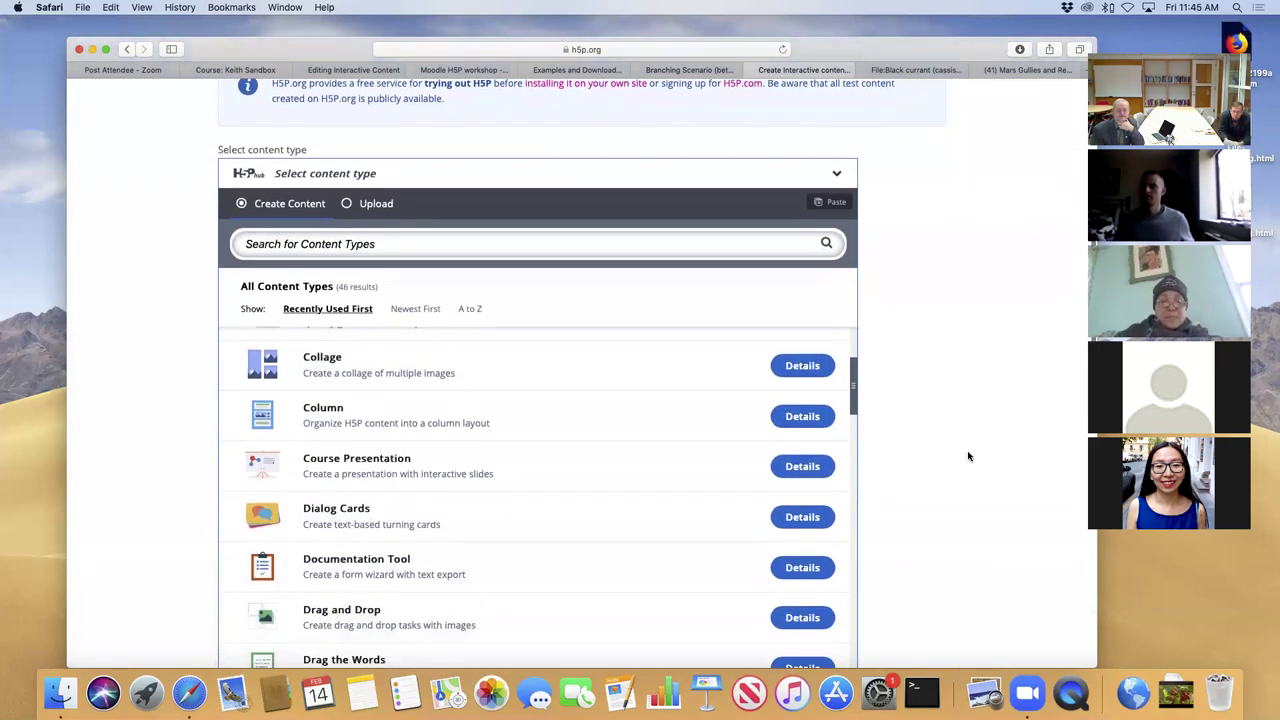
pyautogui.scroll(-10, 600, 274)
pyautogui.scroll(-8, 600, 274)
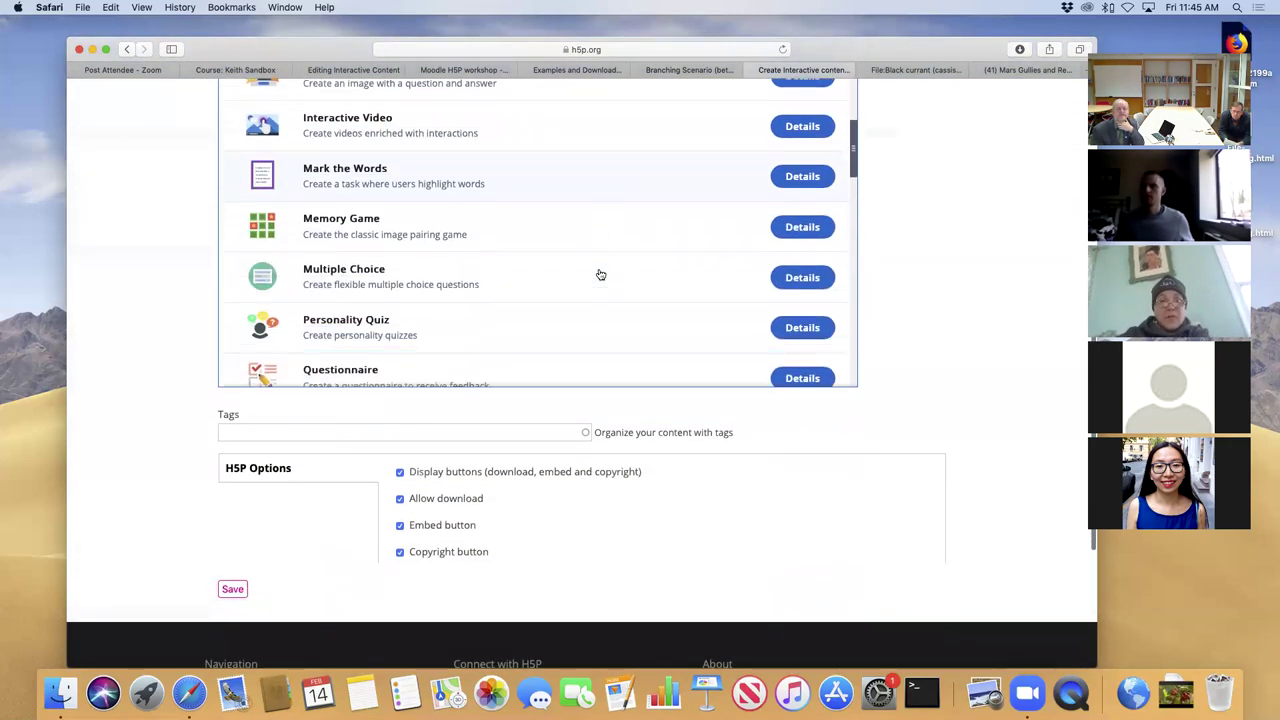
pyautogui.scroll(-5, 600, 274)
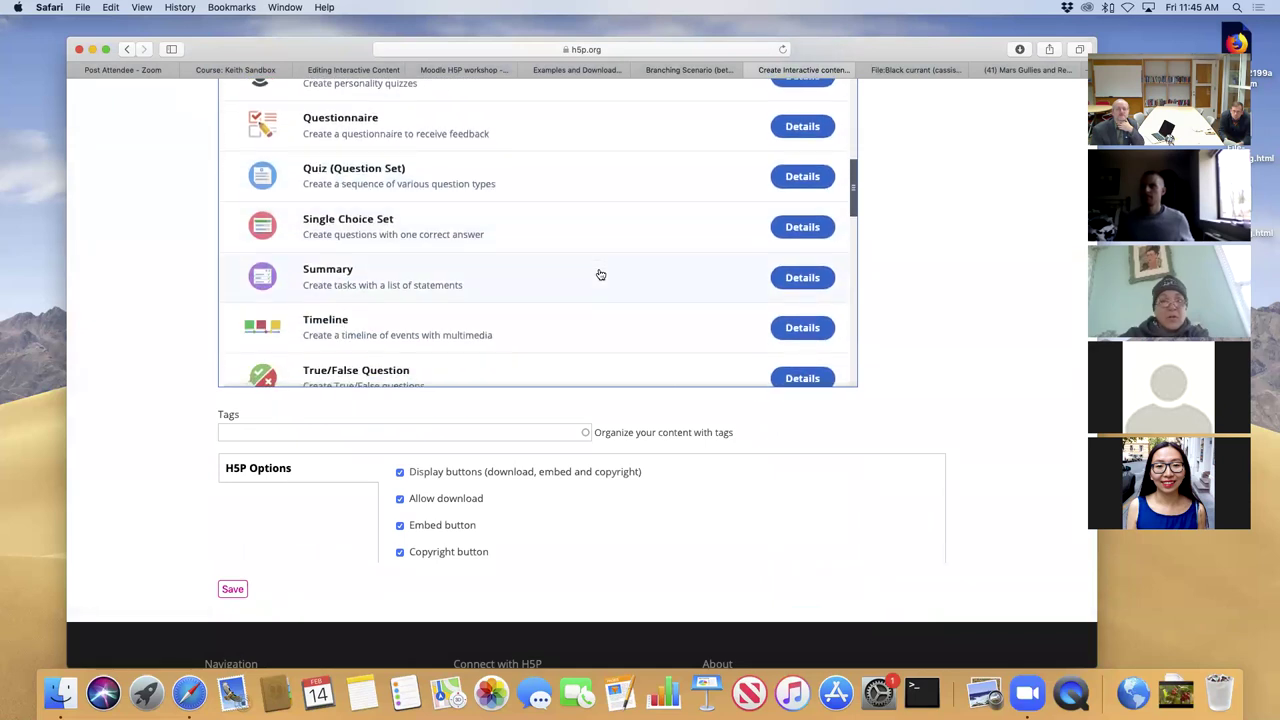
pyautogui.scroll(9, 602, 273)
pyautogui.scroll(12, 602, 273)
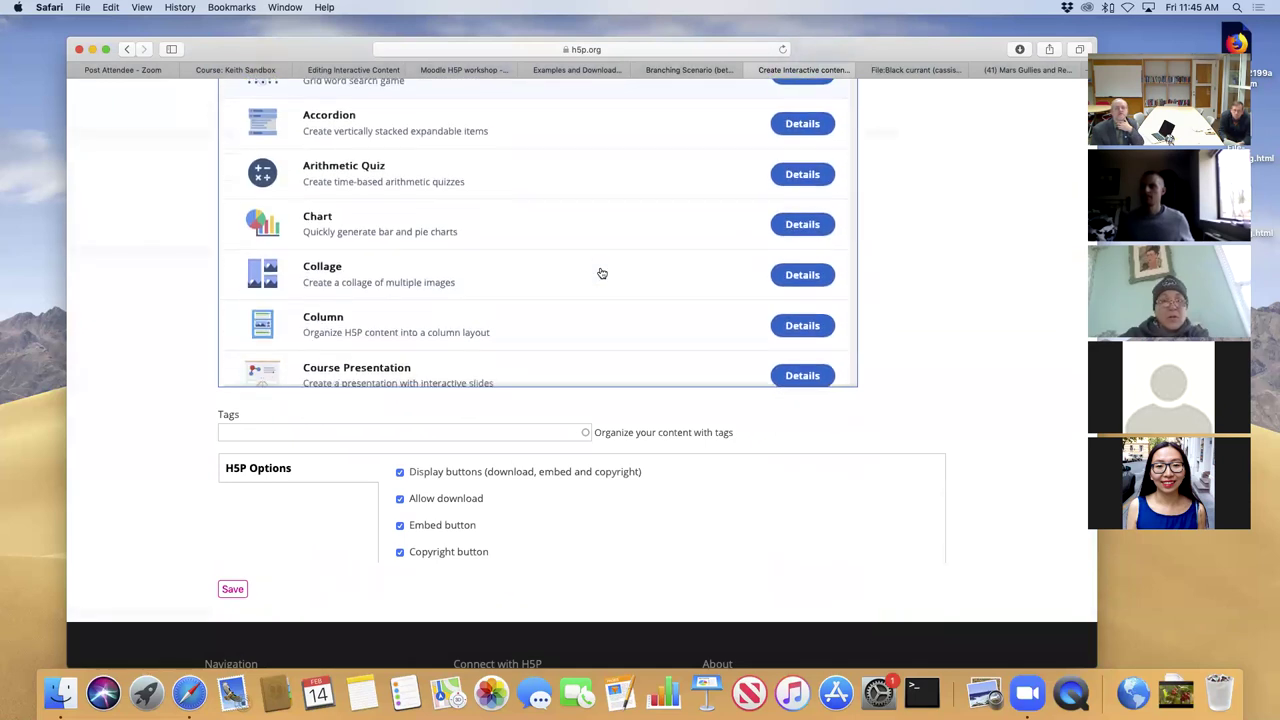
pyautogui.click(390, 533)
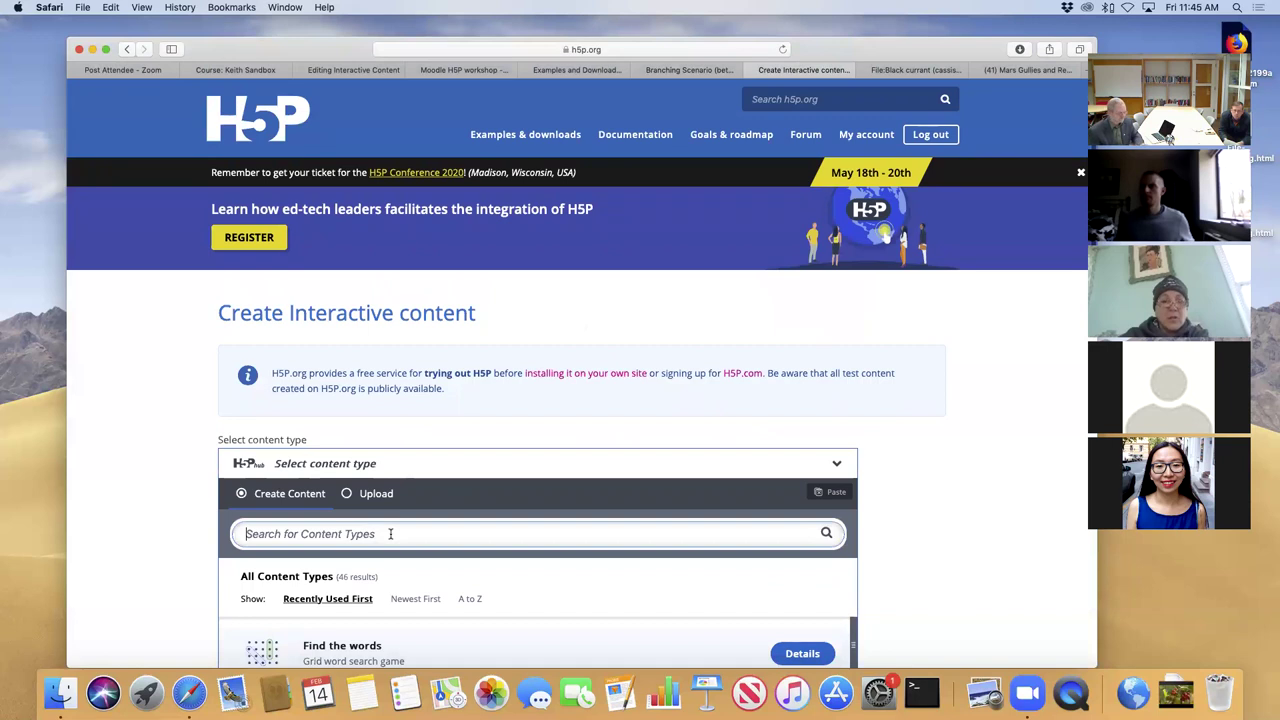
pyautogui.write('word')
pyautogui.press('Return')
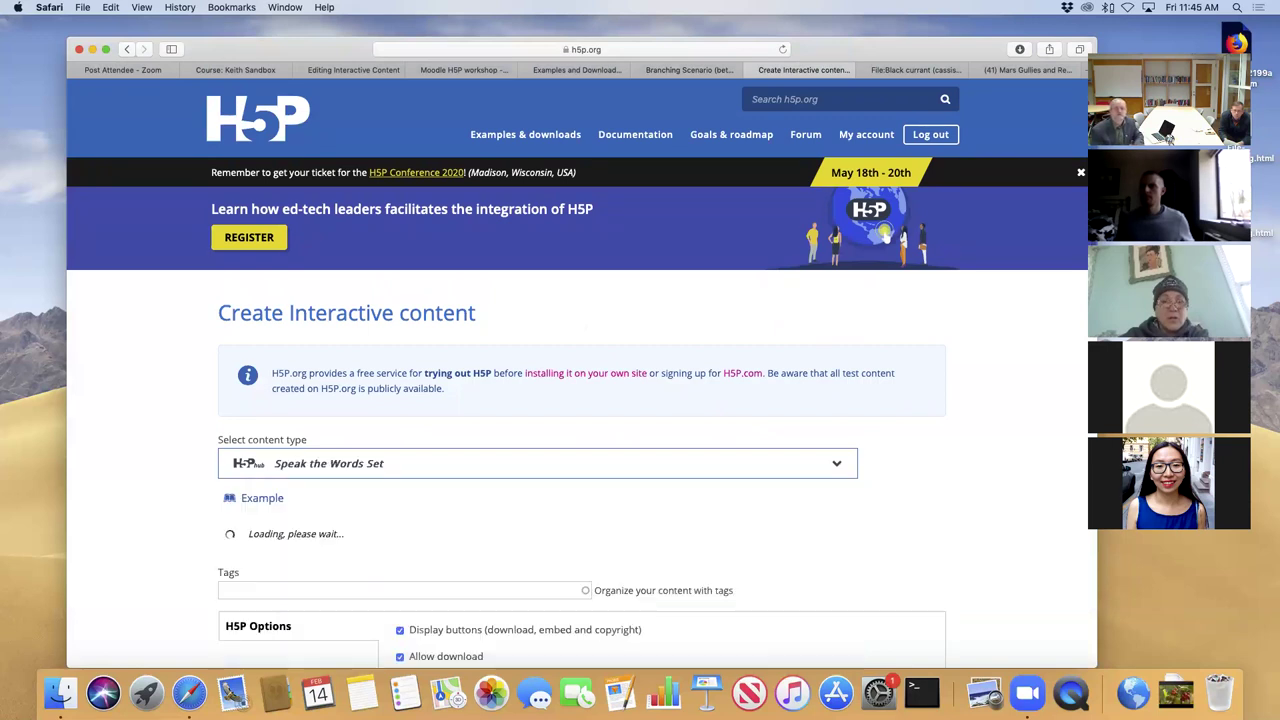
pyautogui.scroll(-8, 443, 540)
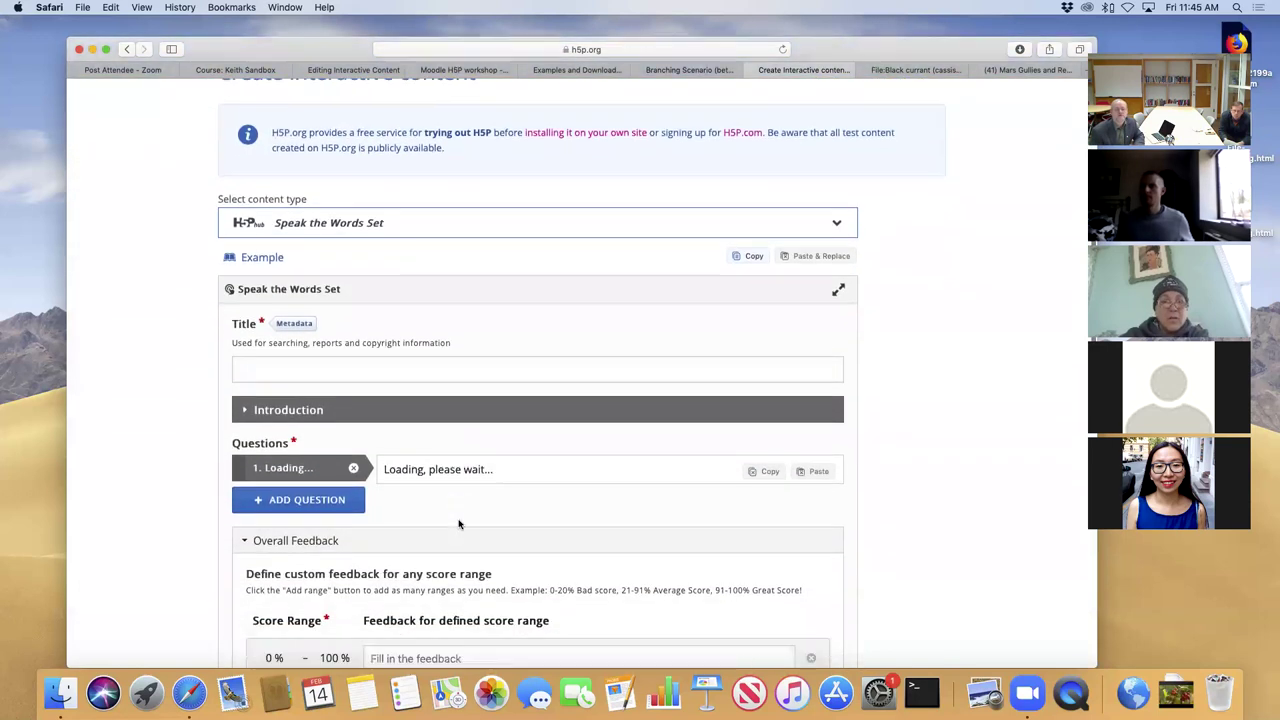
pyautogui.scroll(2, 459, 523)
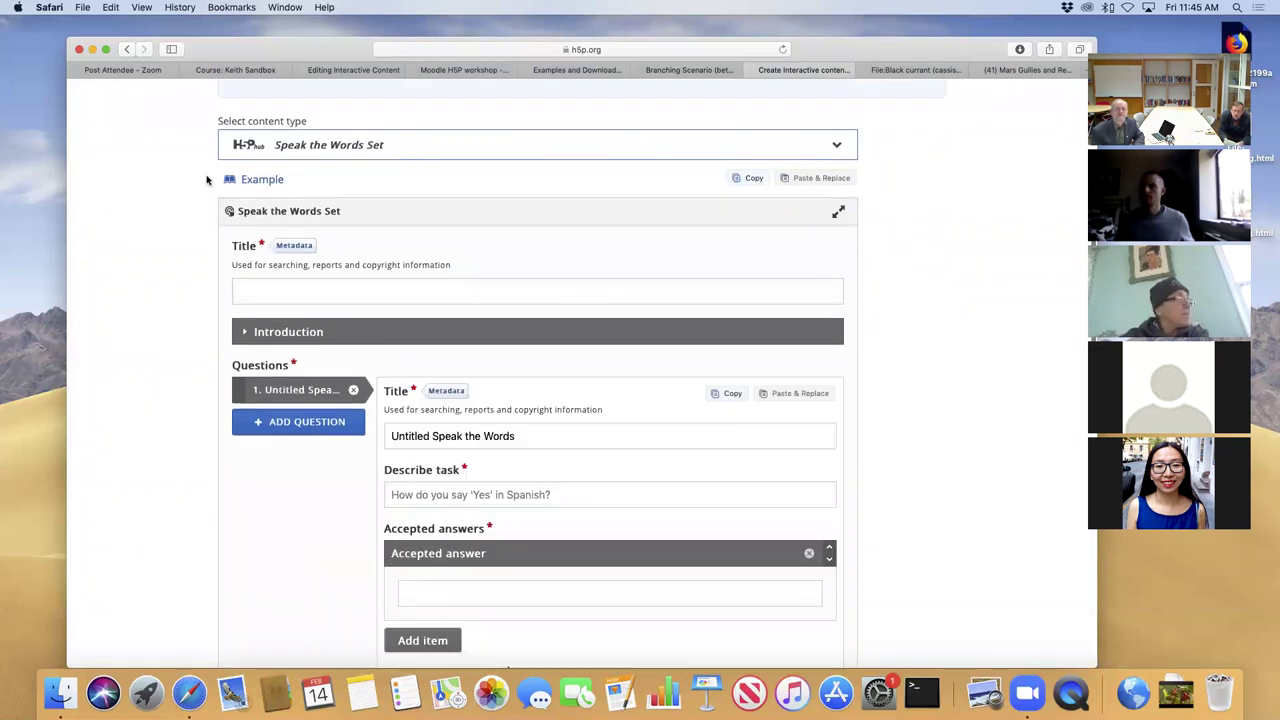
pyautogui.scroll(6, 207, 179)
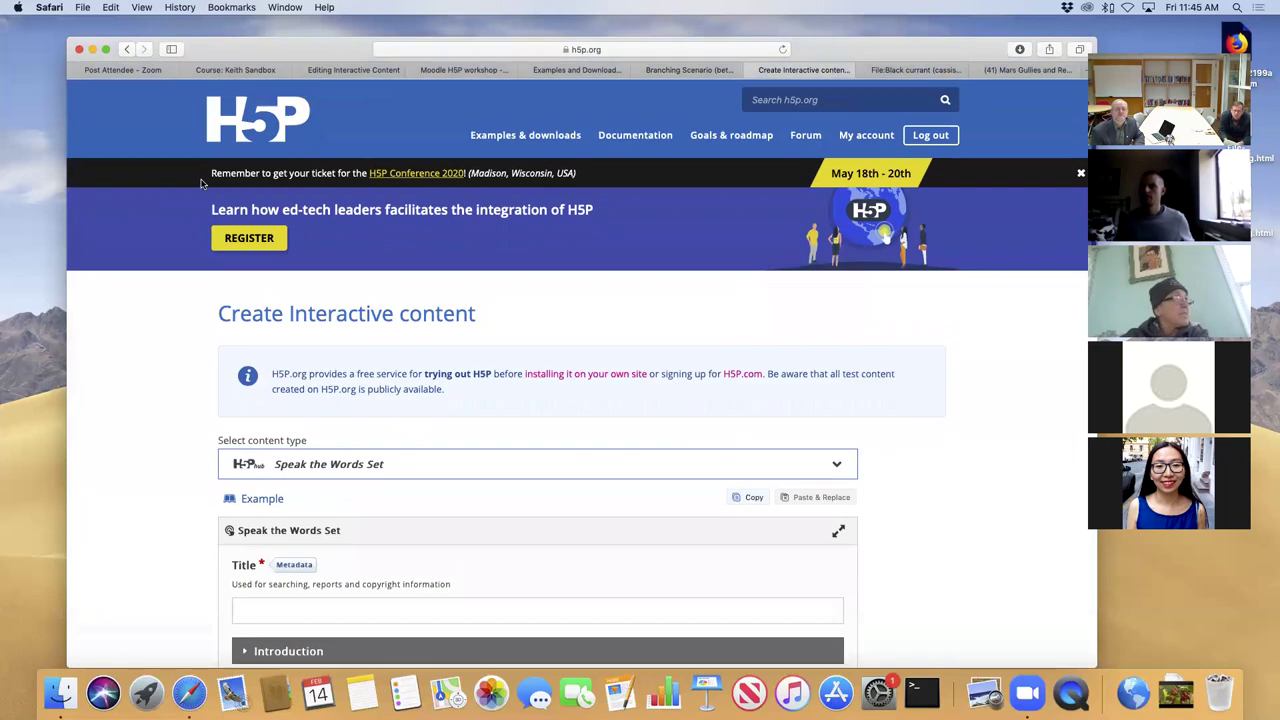
pyautogui.click(126, 49)
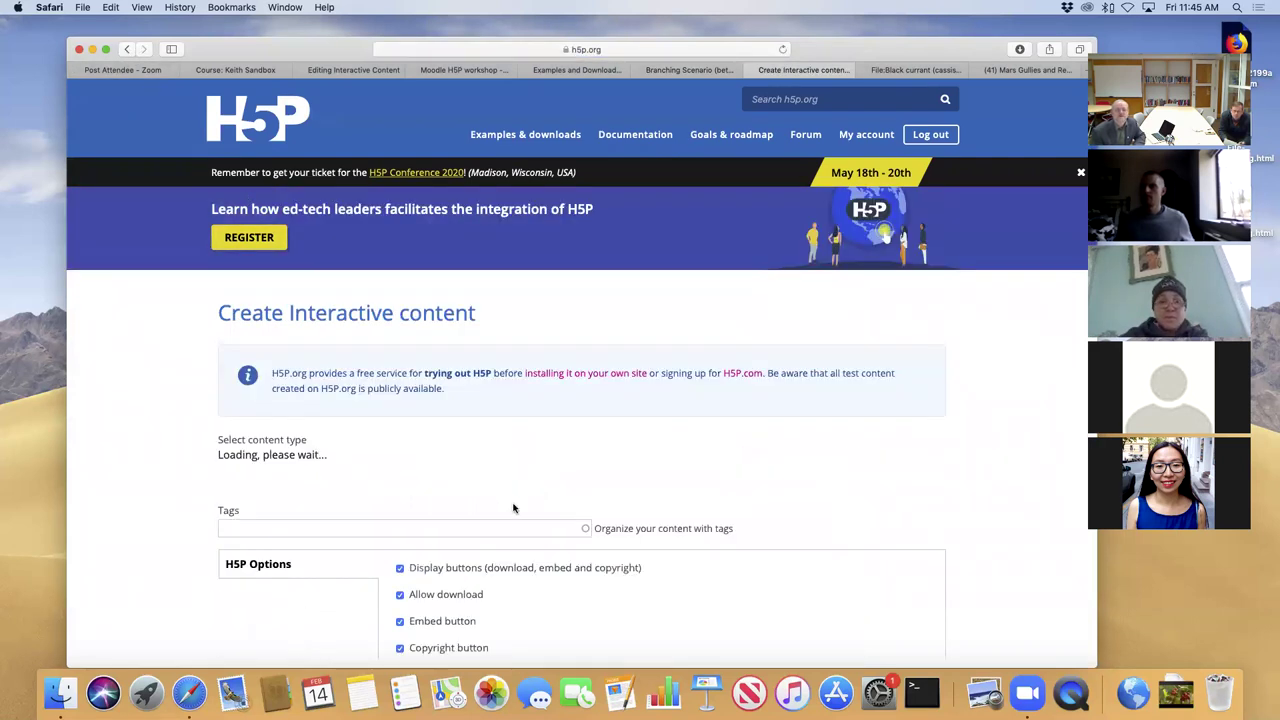
# Review the complete list of content types, from Find the words through to Twitter User Feed and back.
pyautogui.scroll(-10, 513, 509)
pyautogui.scroll(-7, 515, 509)
pyautogui.scroll(-5, 515, 509)
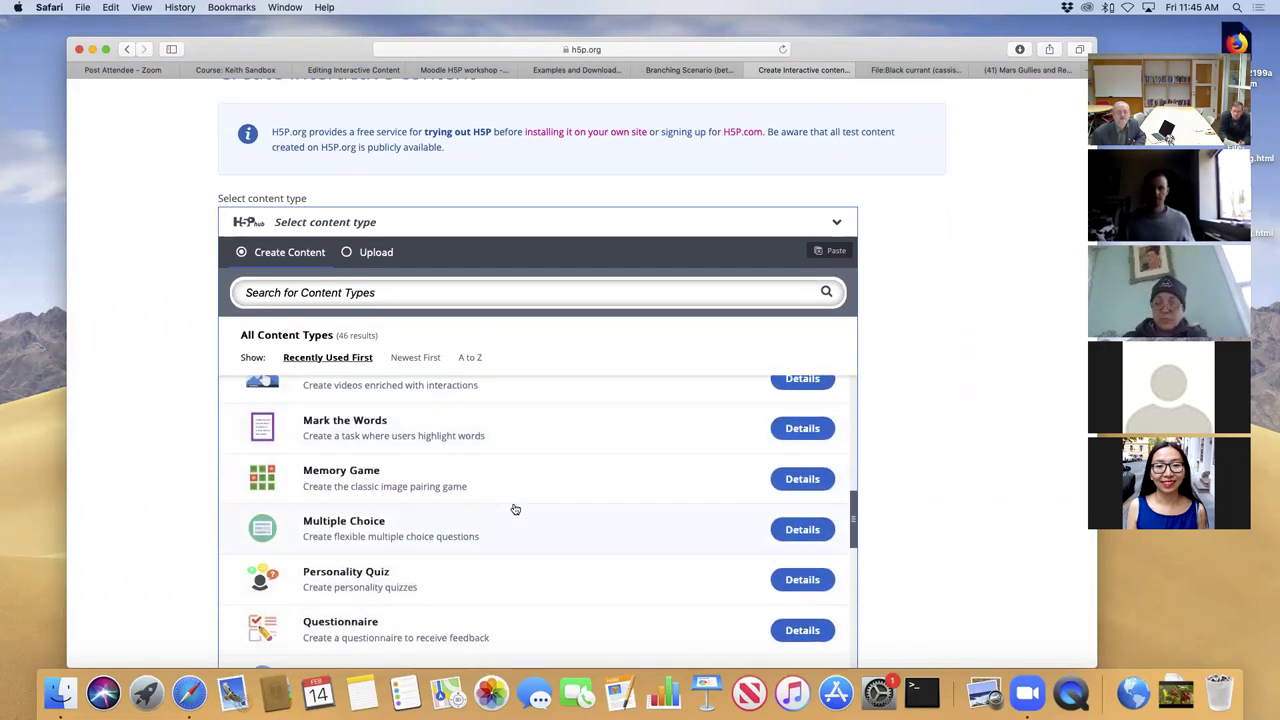
pyautogui.scroll(-7, 515, 509)
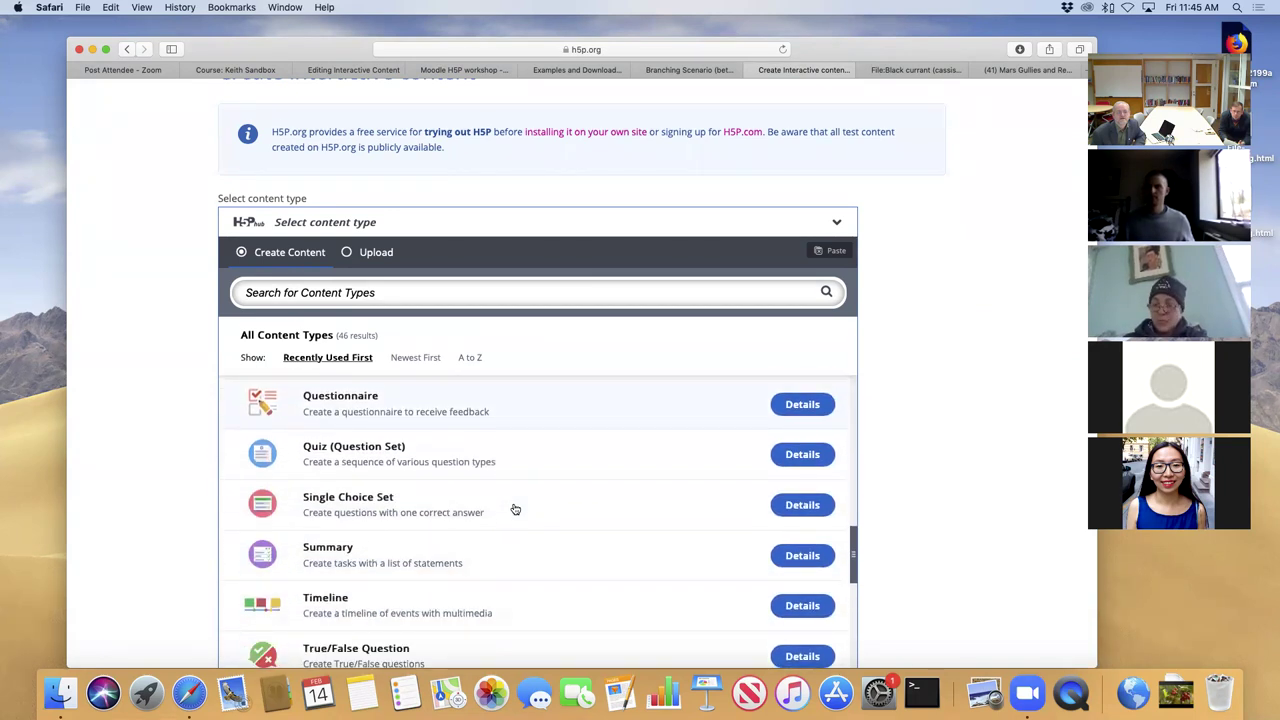
pyautogui.scroll(-8, 515, 509)
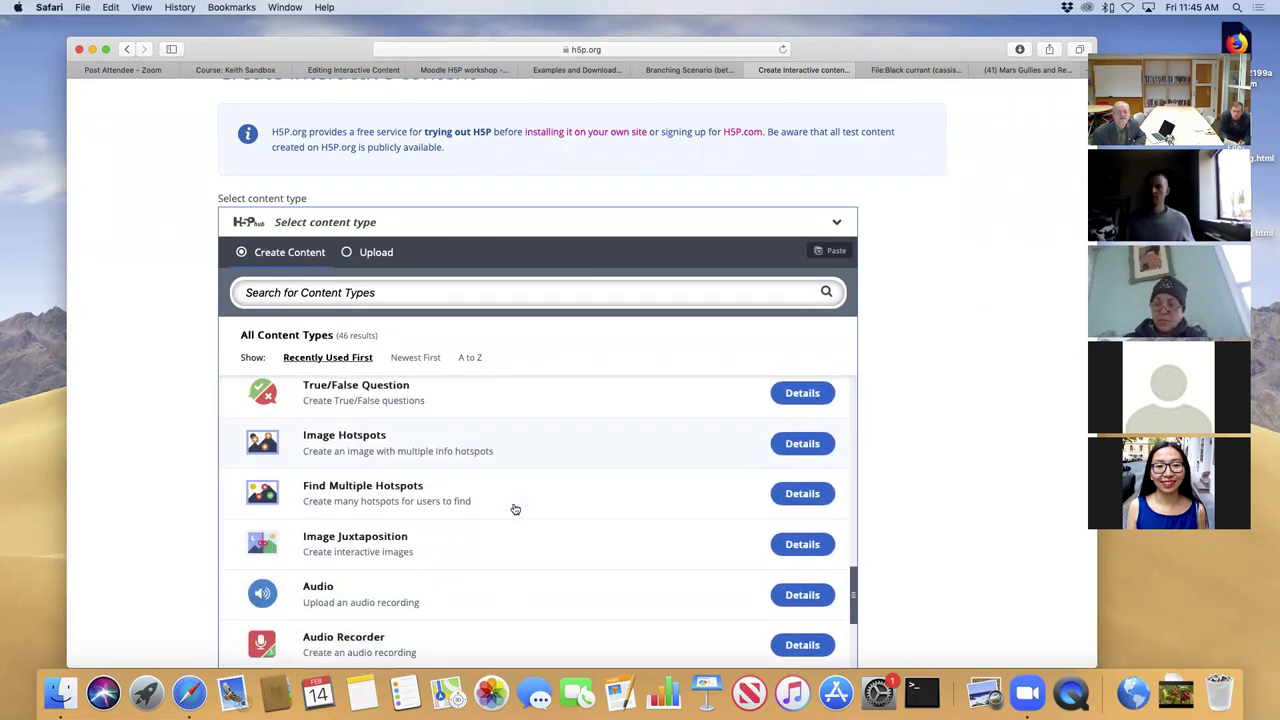
pyautogui.scroll(-5, 515, 509)
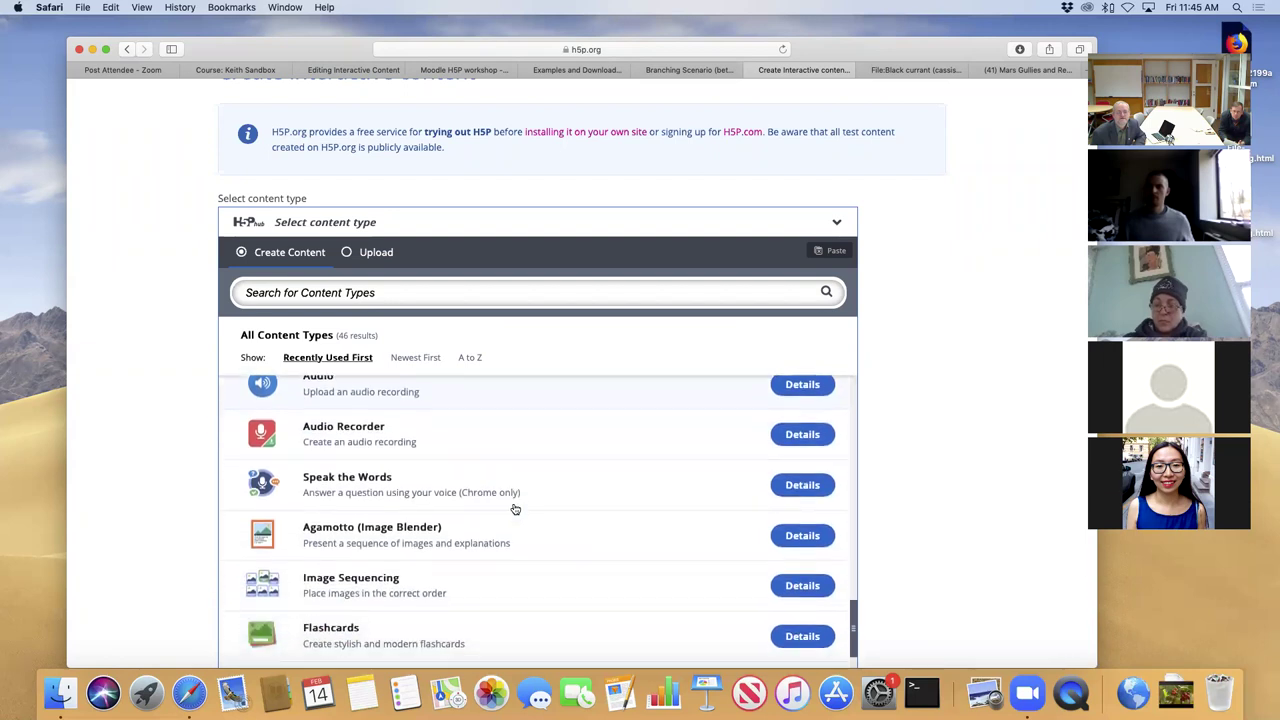
pyautogui.scroll(-8, 515, 509)
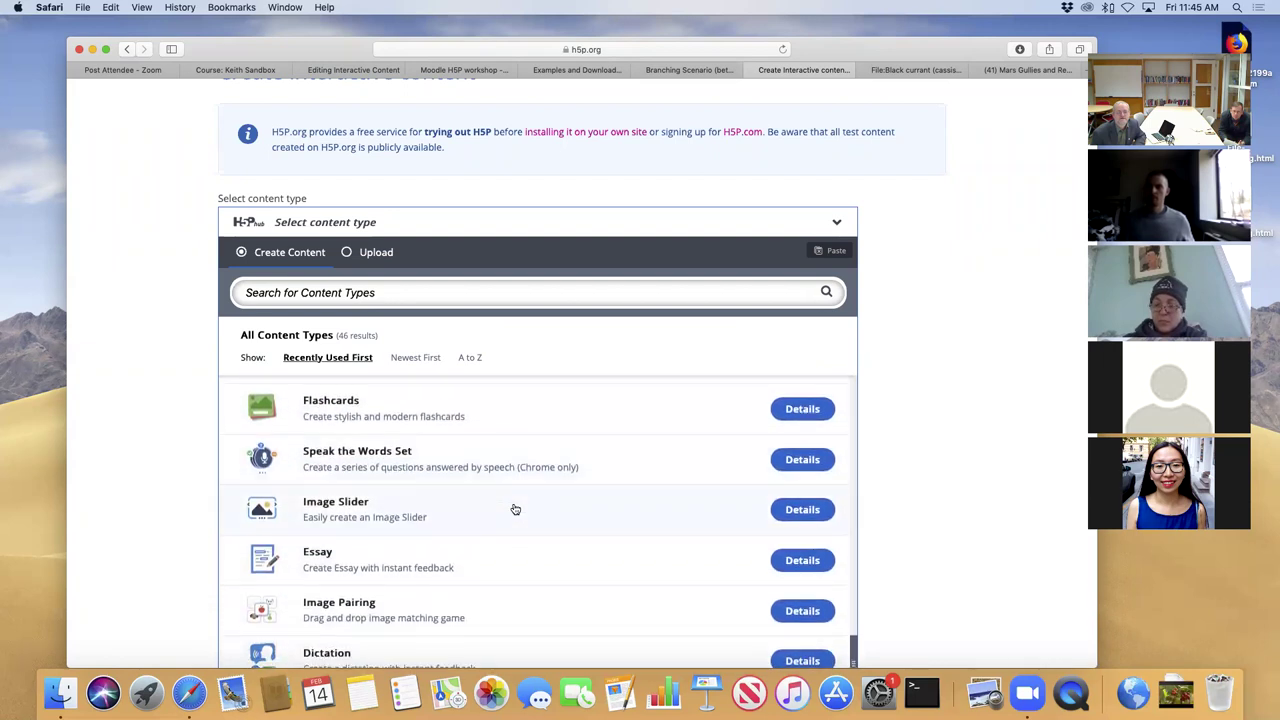
pyautogui.scroll(-7, 515, 509)
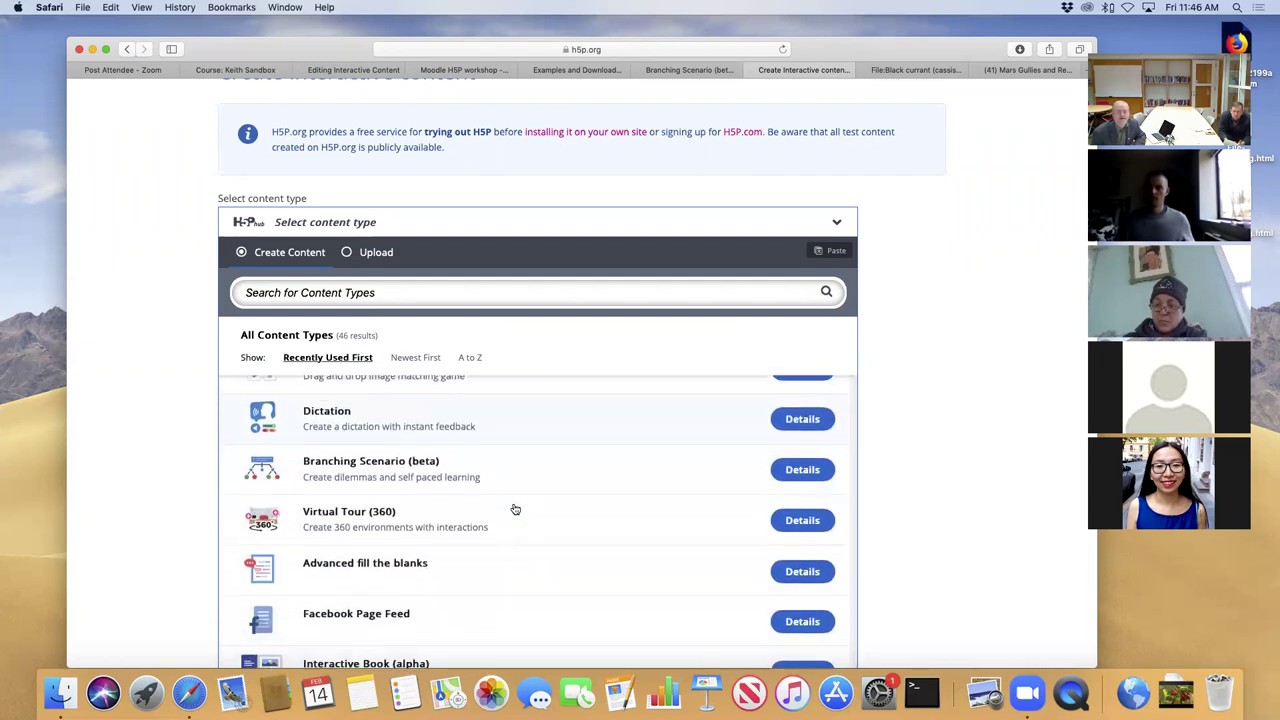
pyautogui.scroll(-4, 515, 509)
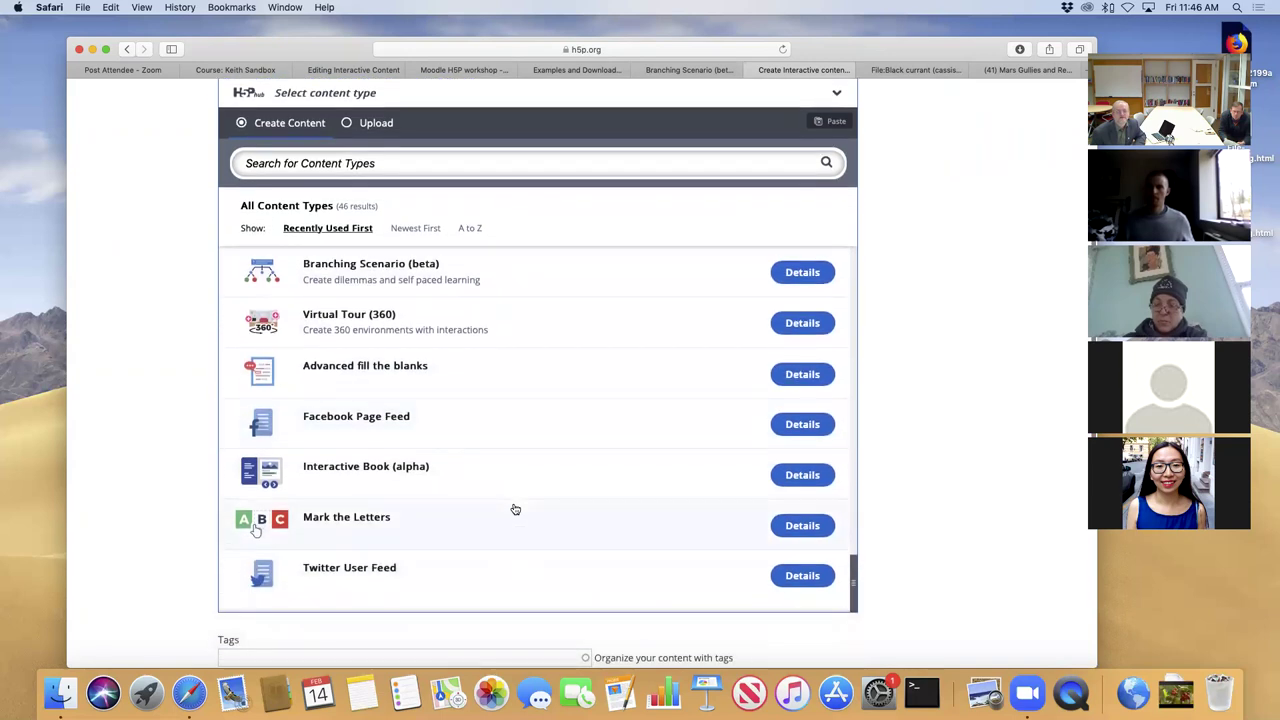
pyautogui.scroll(5, 515, 509)
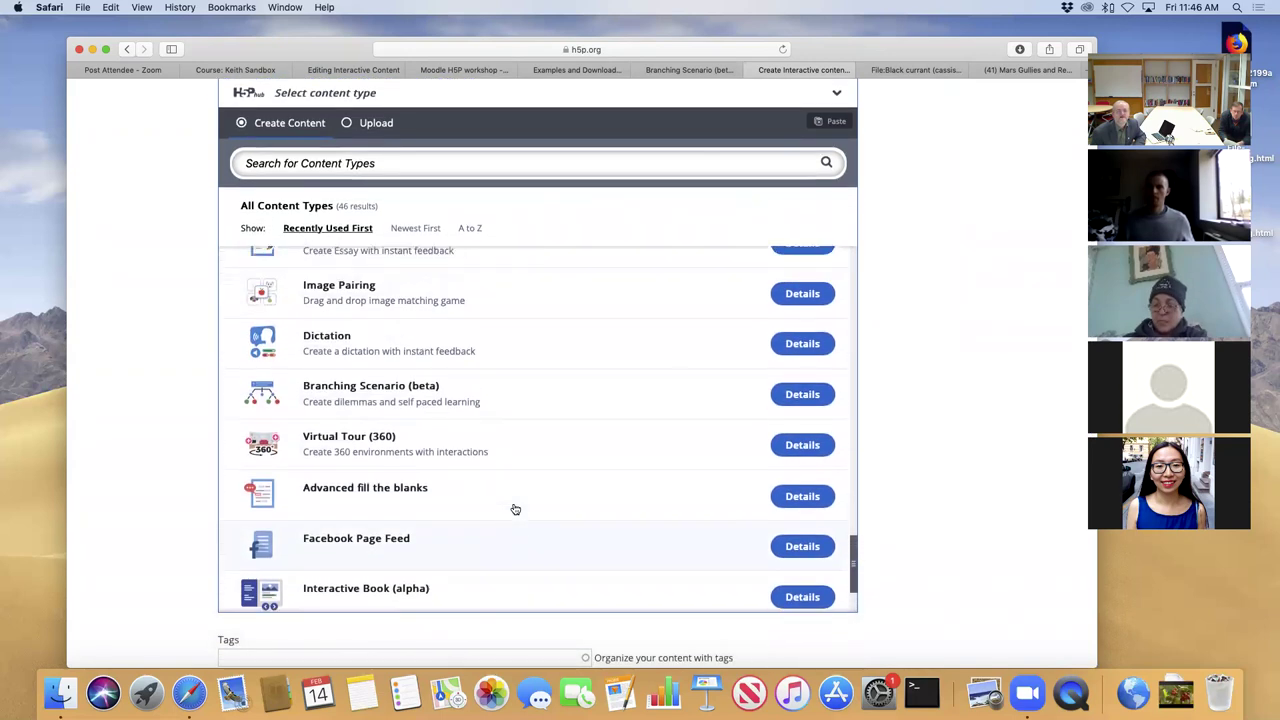
pyautogui.scroll(7, 515, 509)
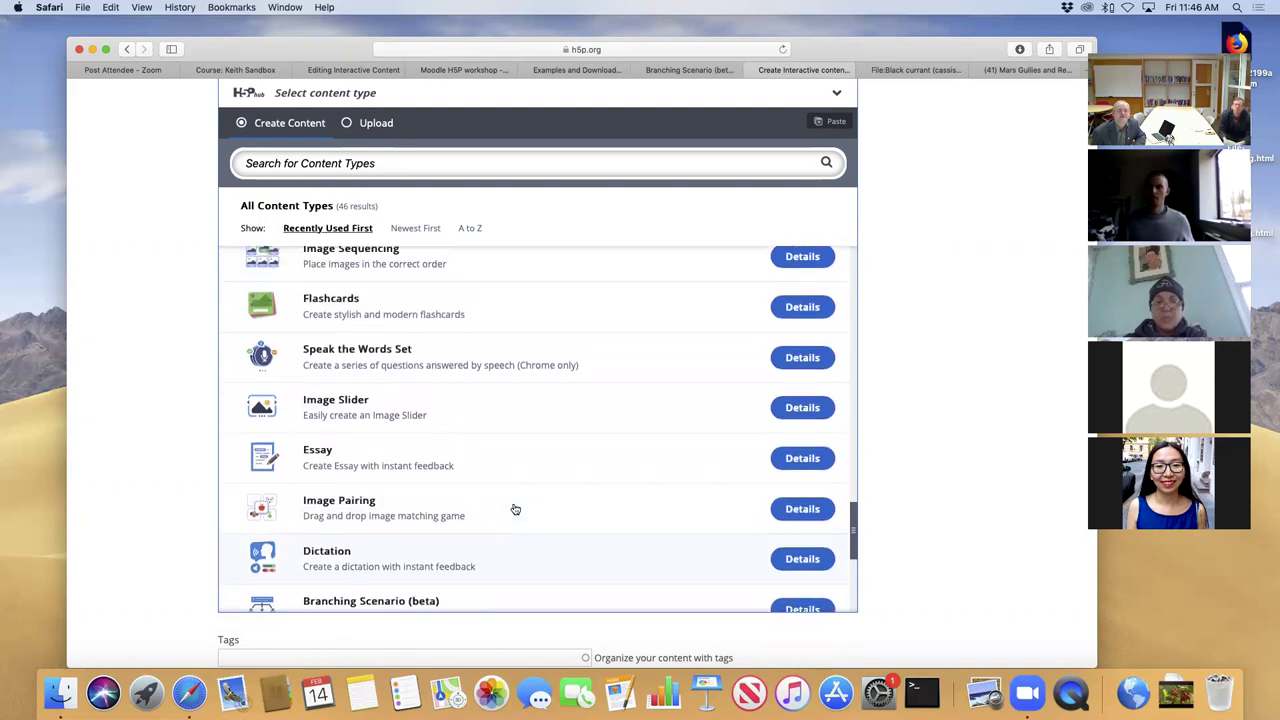
pyautogui.scroll(6, 515, 509)
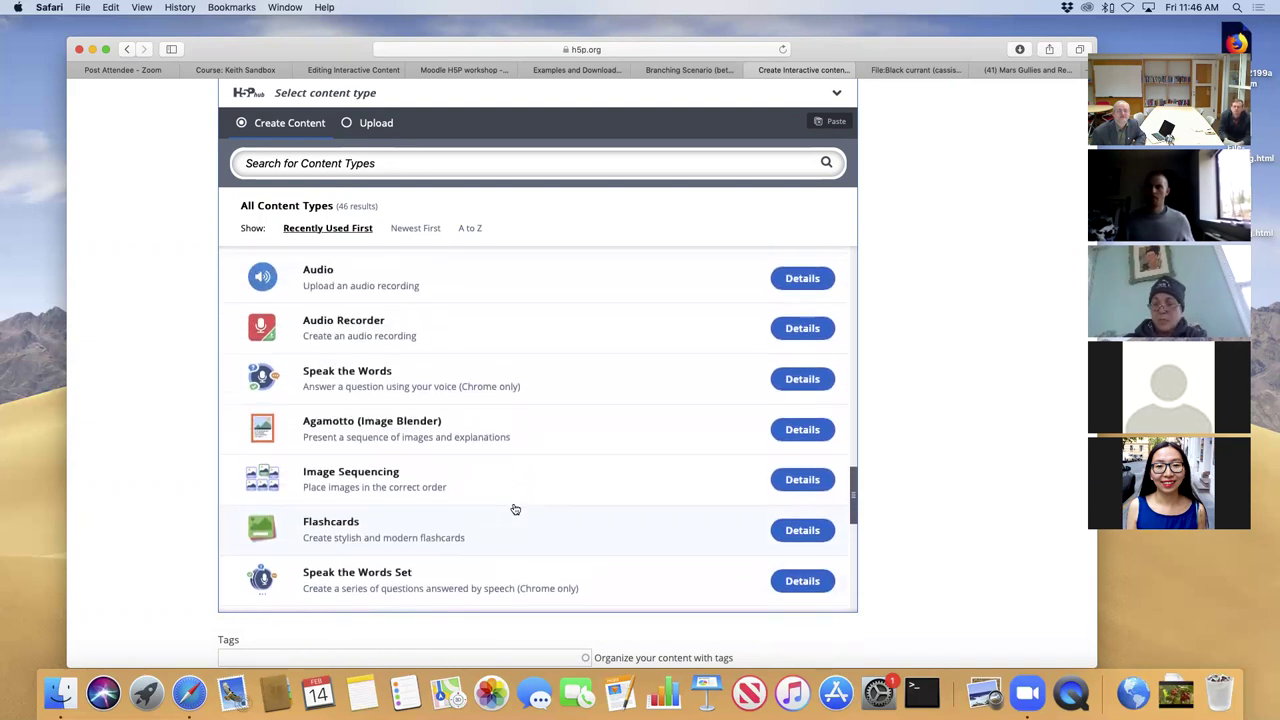
pyautogui.scroll(5, 515, 509)
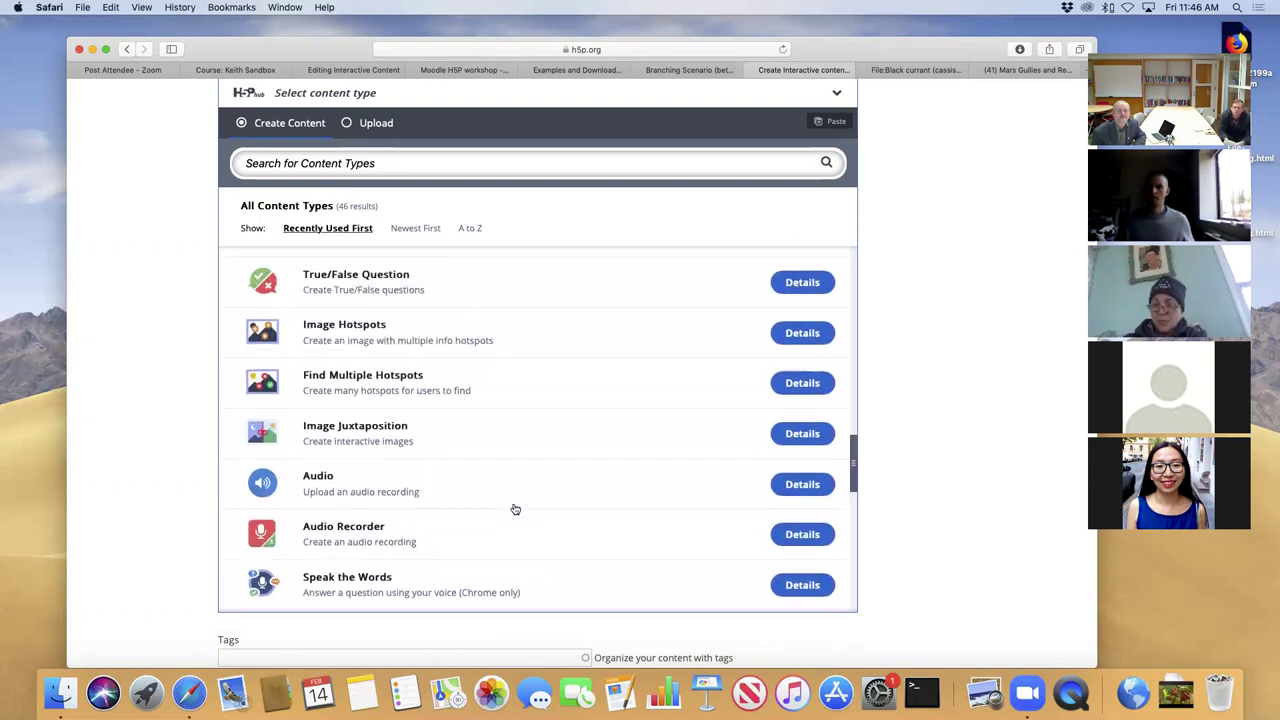
pyautogui.scroll(5, 515, 509)
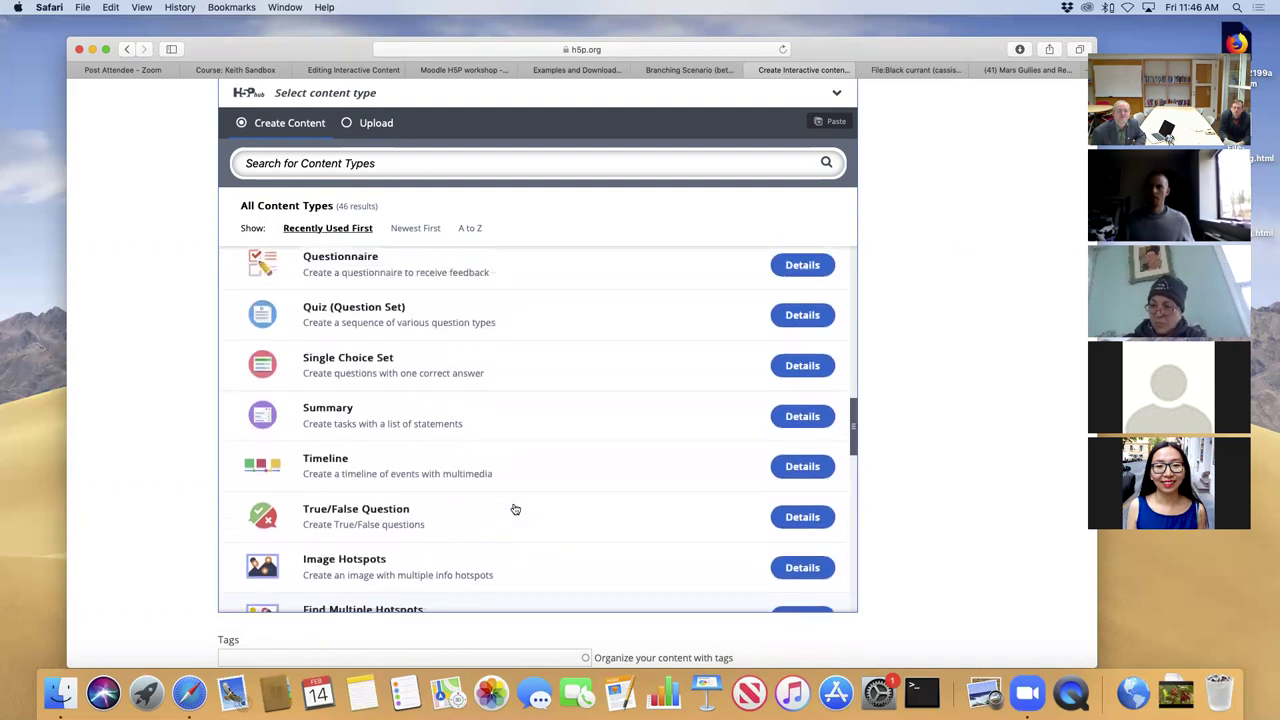
pyautogui.scroll(6, 515, 509)
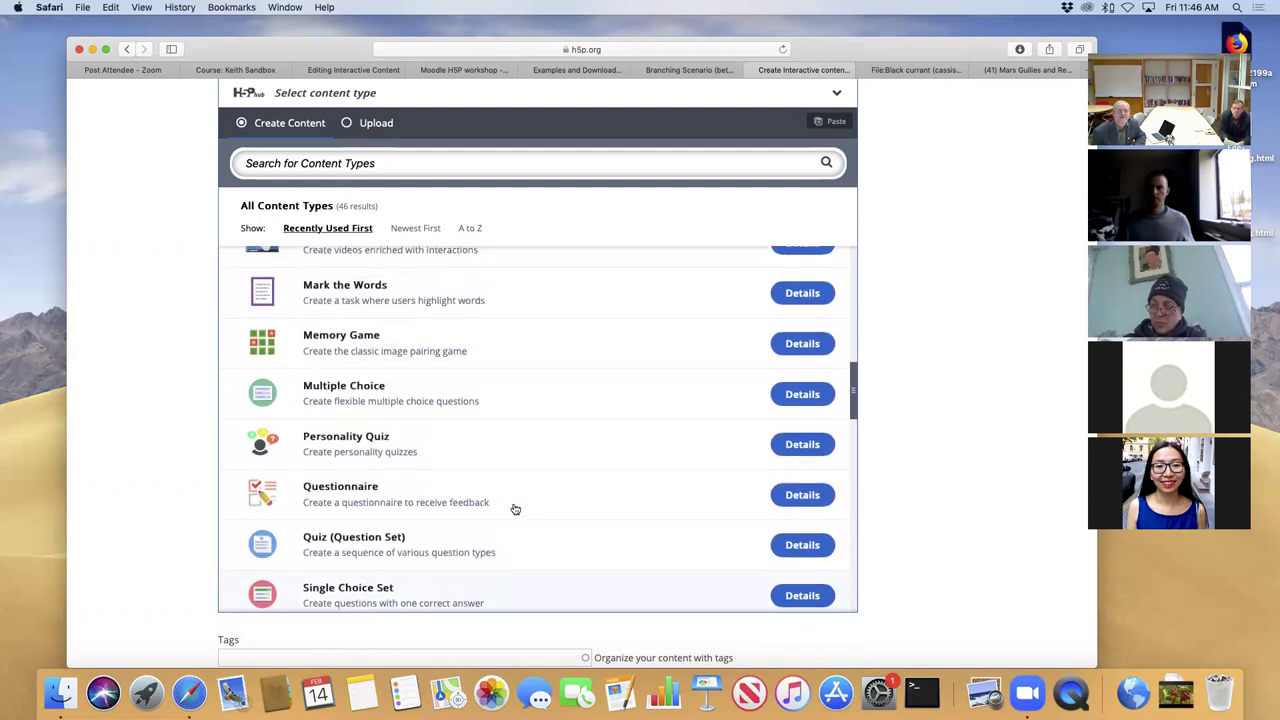
pyautogui.scroll(4, 515, 509)
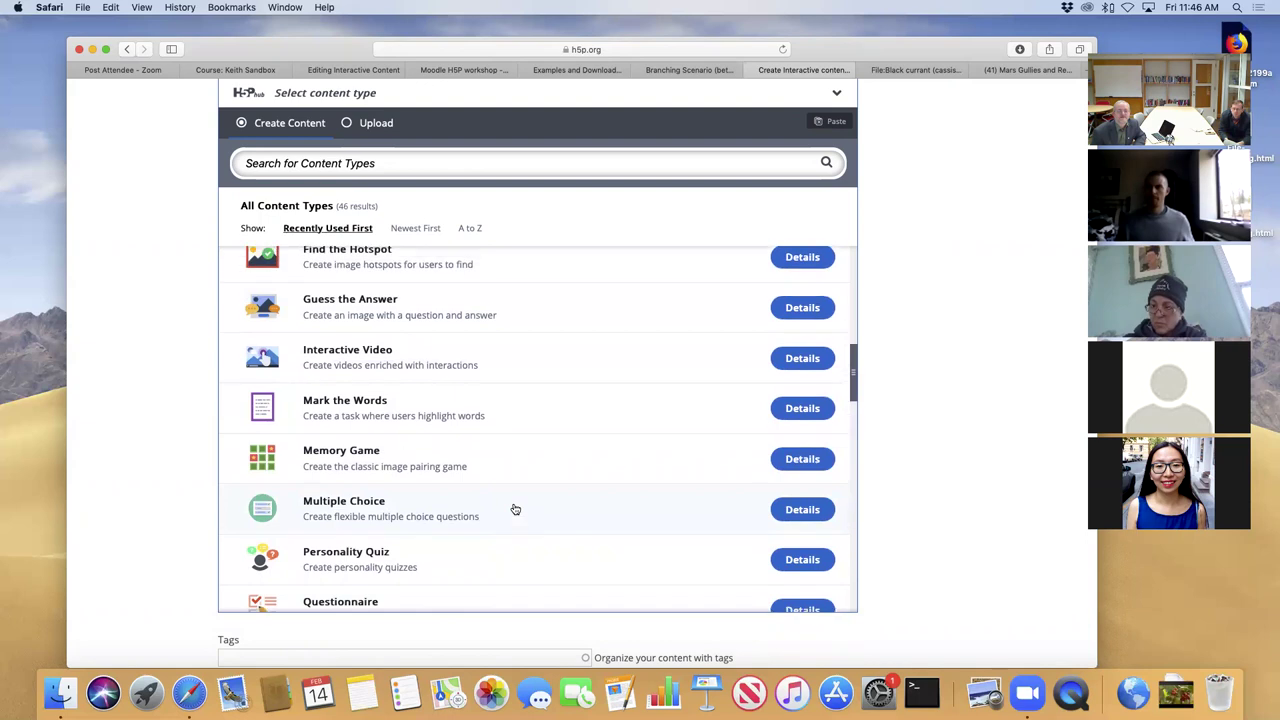
pyautogui.scroll(1, 515, 509)
pyautogui.scroll(6, 515, 509)
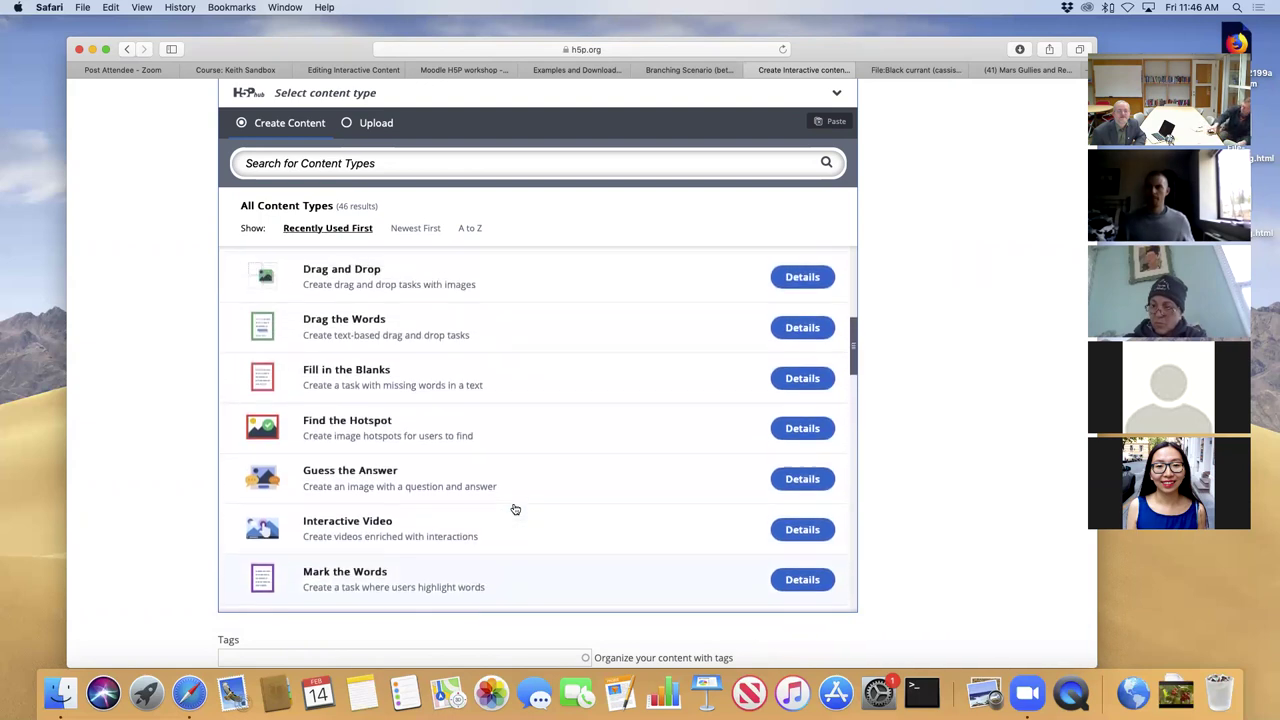
pyautogui.scroll(7, 515, 509)
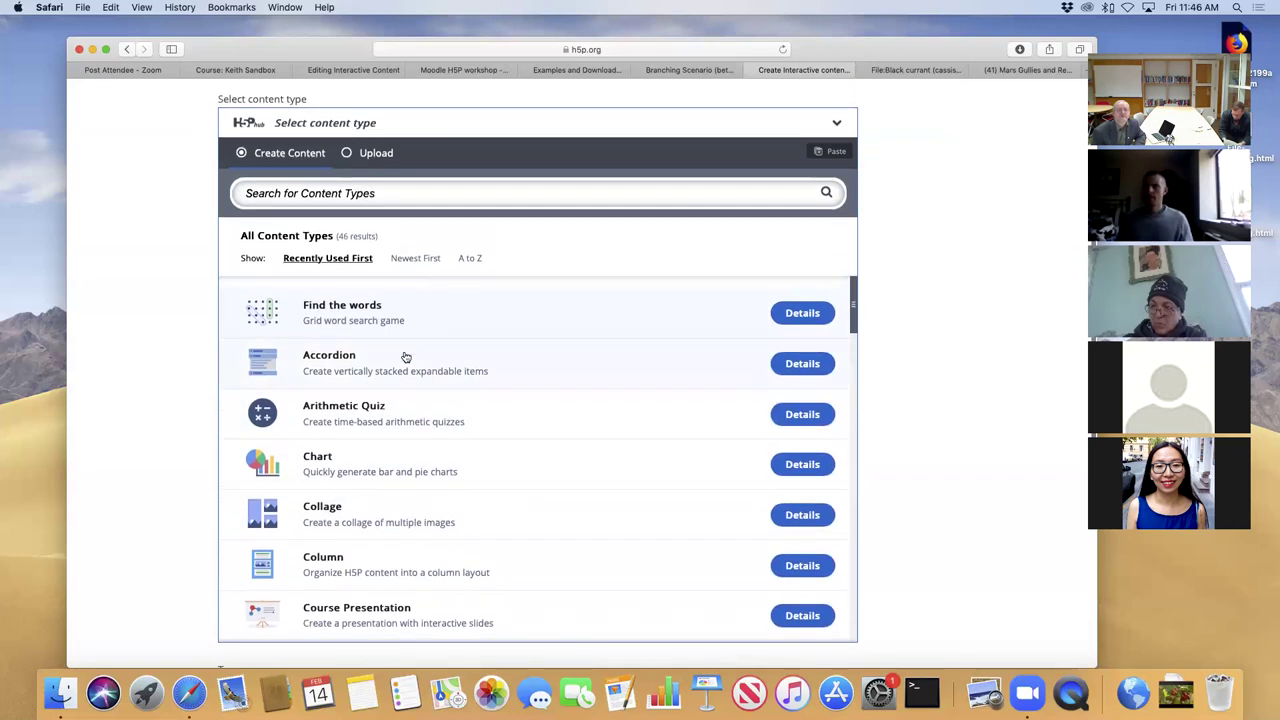
# Choose the Find the words content type and try to save it with the default task description and word list.
pyautogui.click(340, 305)
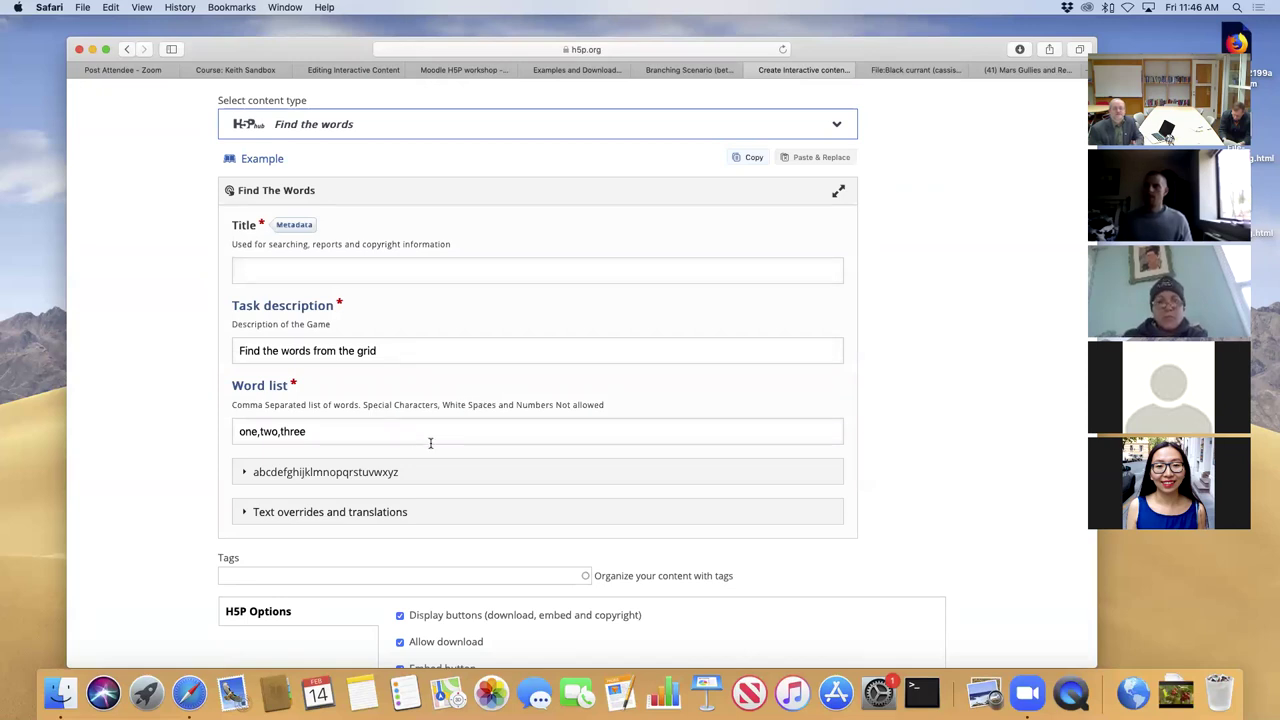
pyautogui.scroll(-5, 430, 443)
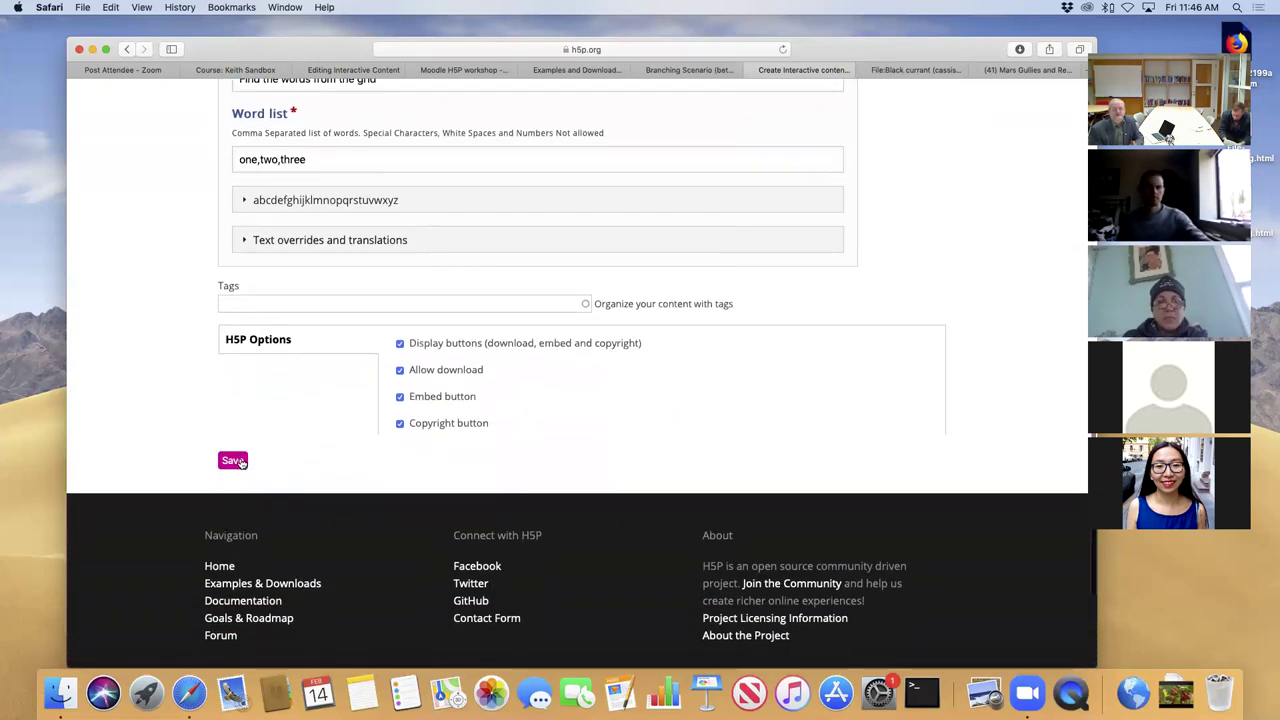
pyautogui.click(240, 462)
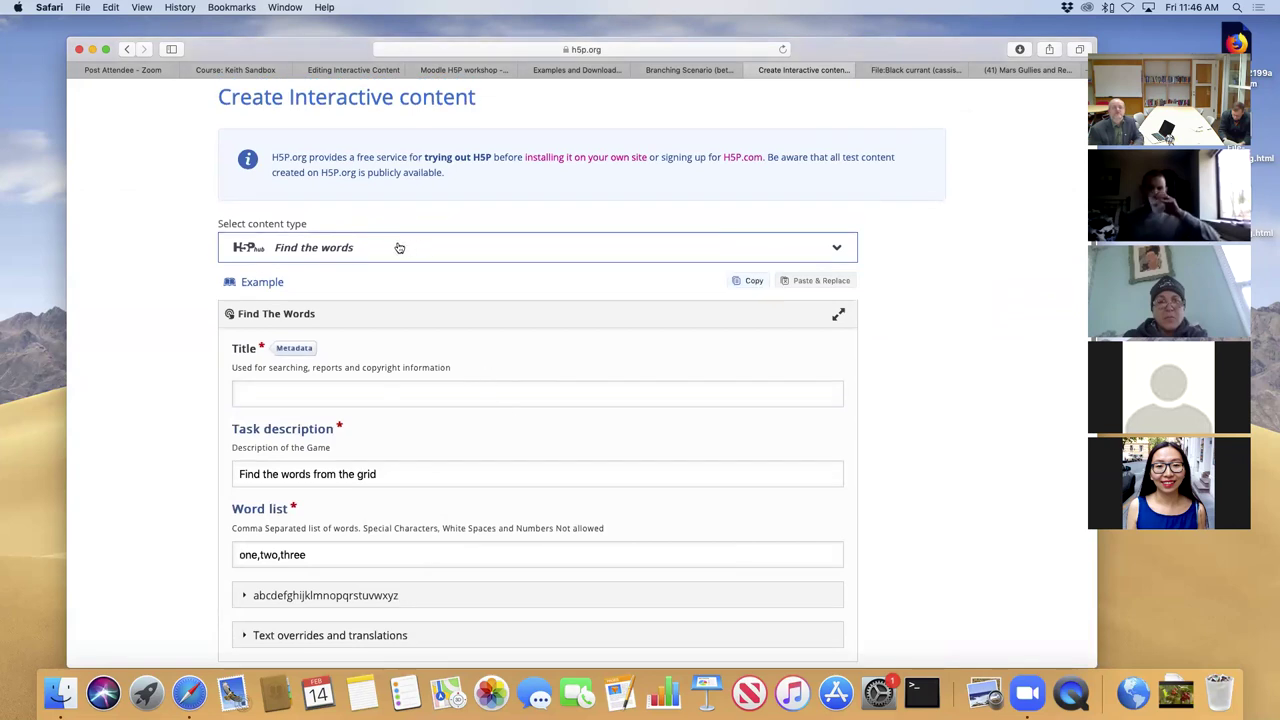
# Reselect the Find the words content type, title the activity "another word demo" and save it.
pyautogui.click(399, 247)
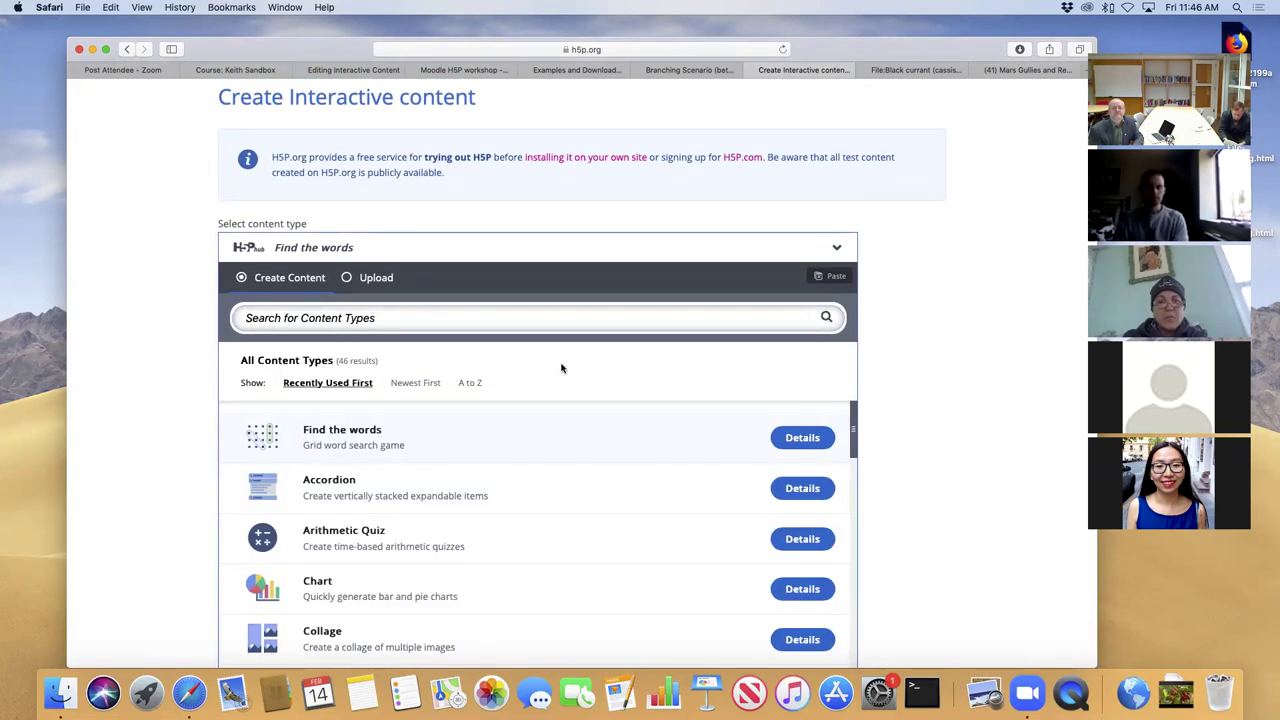
pyautogui.click(362, 428)
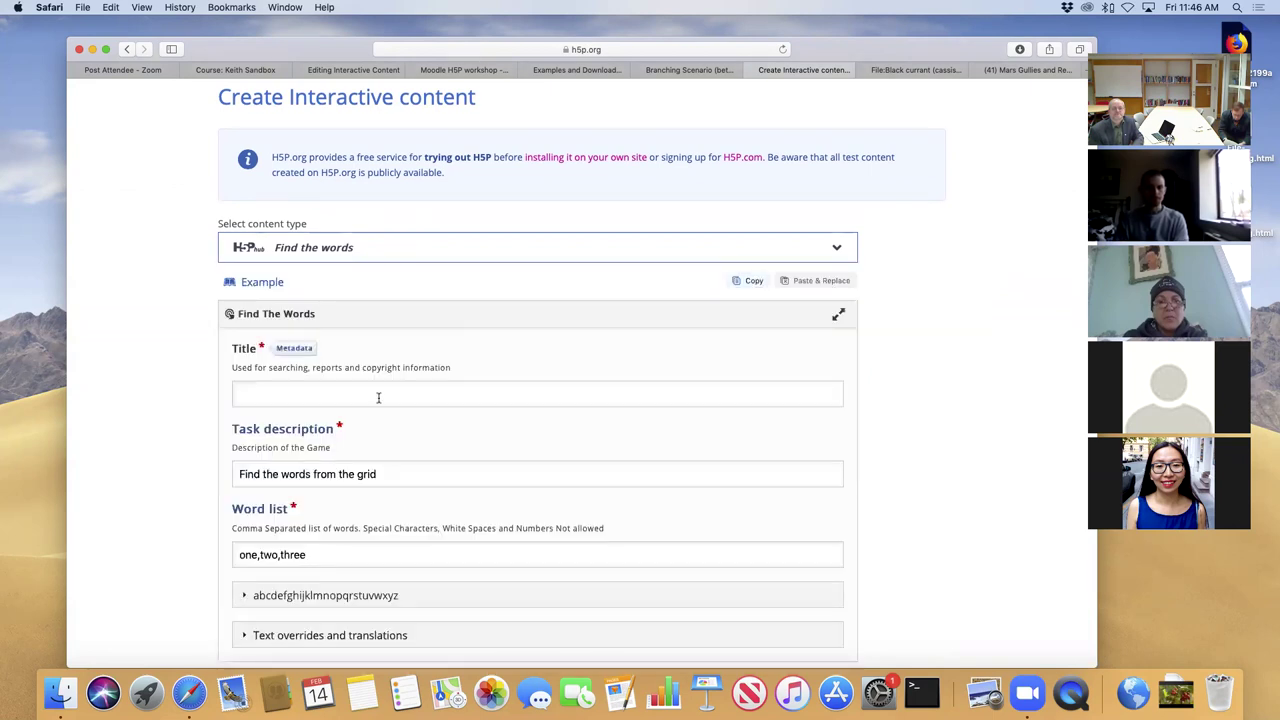
pyautogui.click(313, 394)
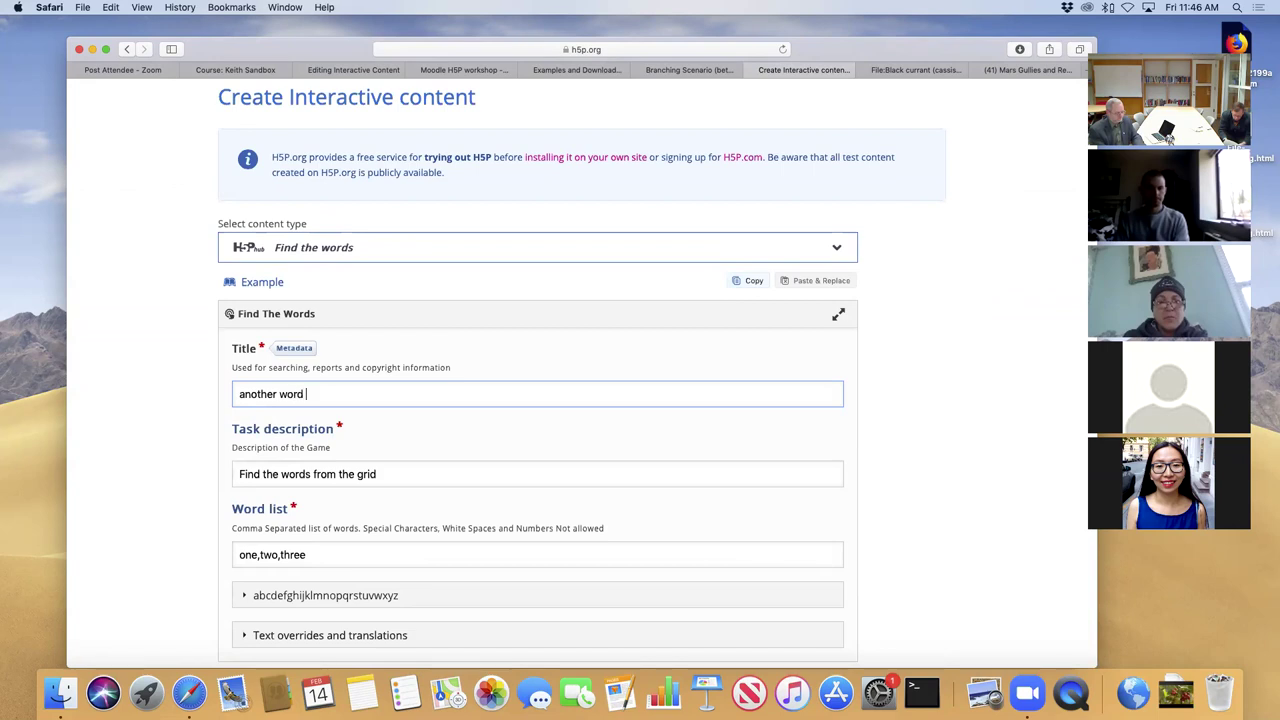
pyautogui.scroll(-5, 500, 451)
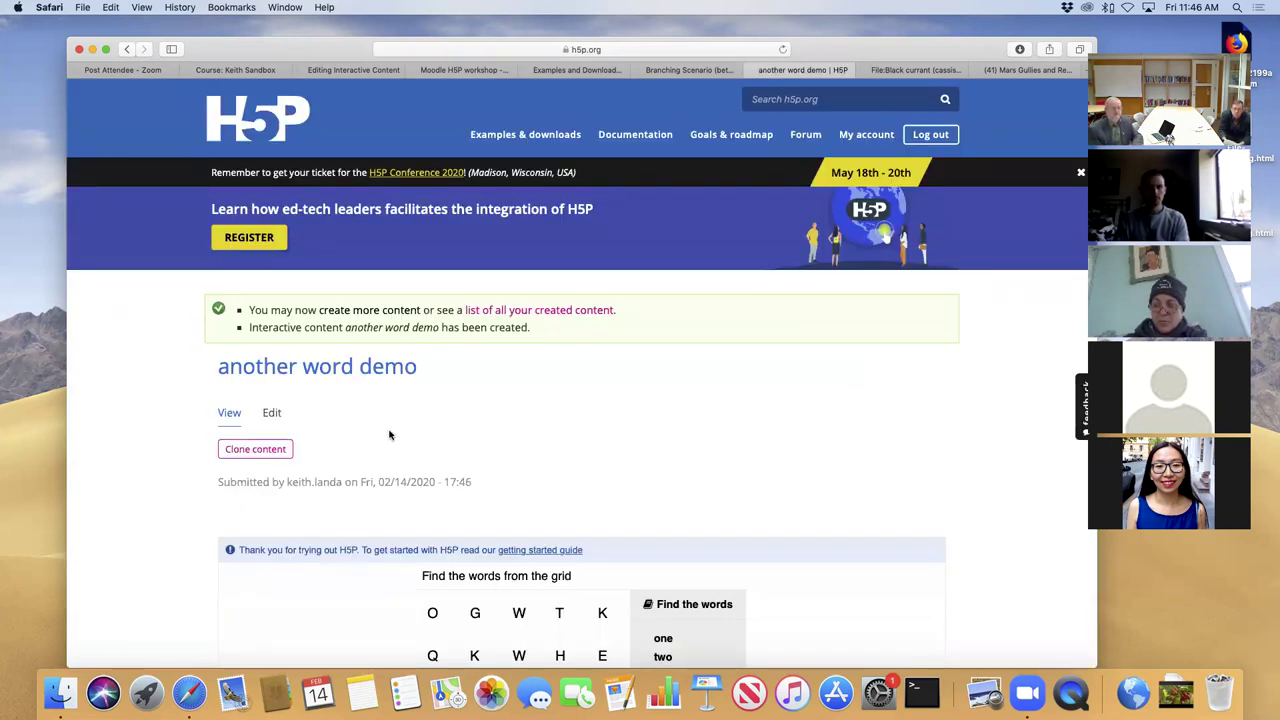
# Solve the new word search by marking the words one, two and three in the letter grid.
pyautogui.scroll(-5, 390, 435)
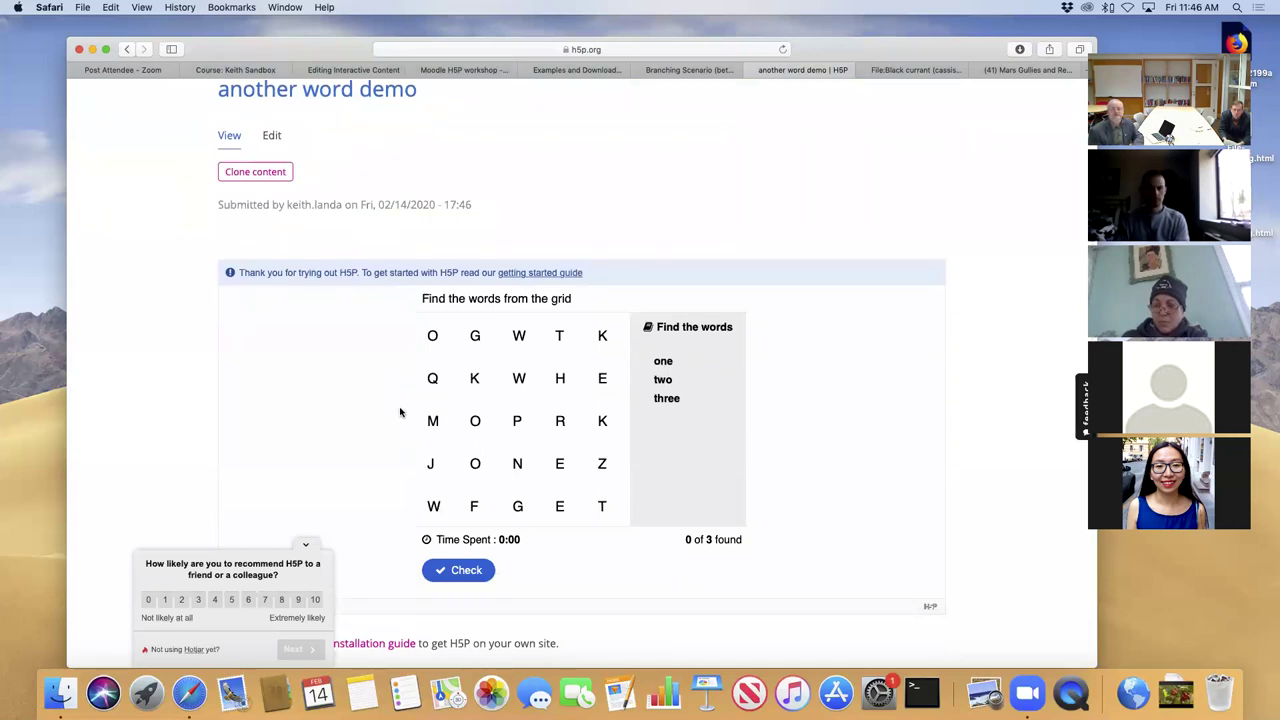
pyautogui.moveTo(475, 466); pyautogui.dragTo(560, 451)
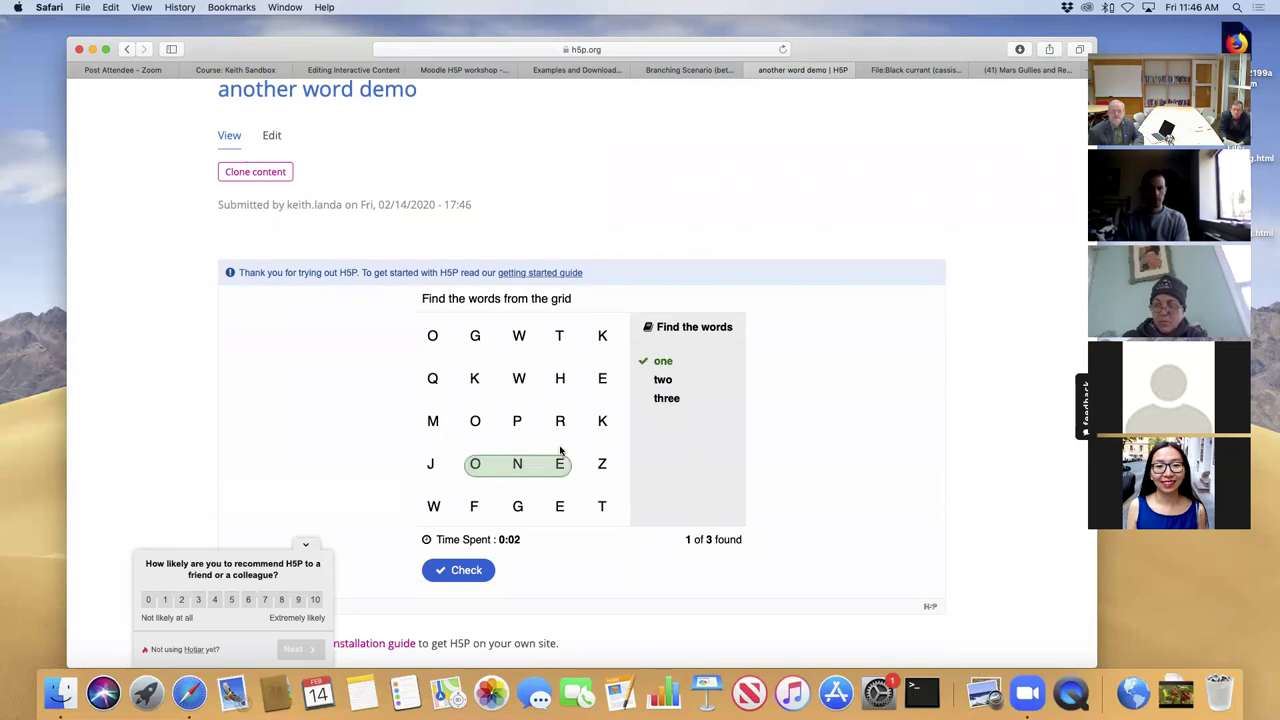
pyautogui.moveTo(564, 338); pyautogui.dragTo(487, 396)
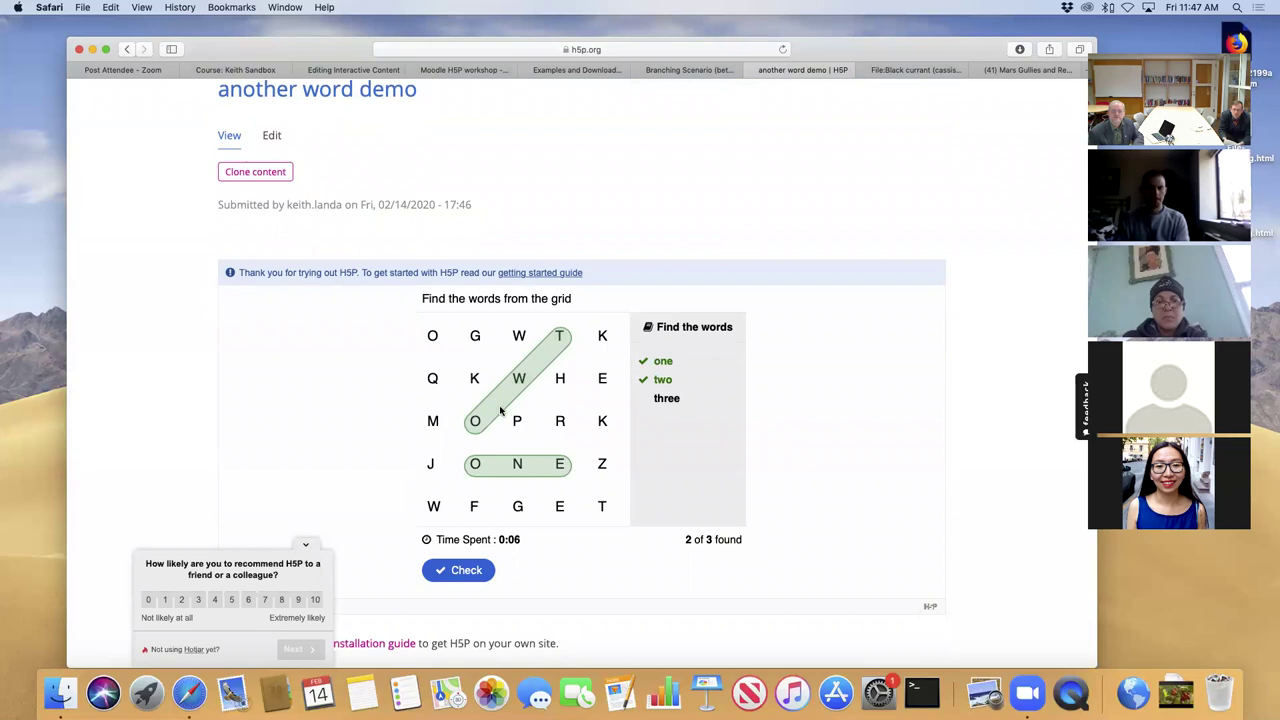
pyautogui.moveTo(561, 341); pyautogui.dragTo(567, 488)
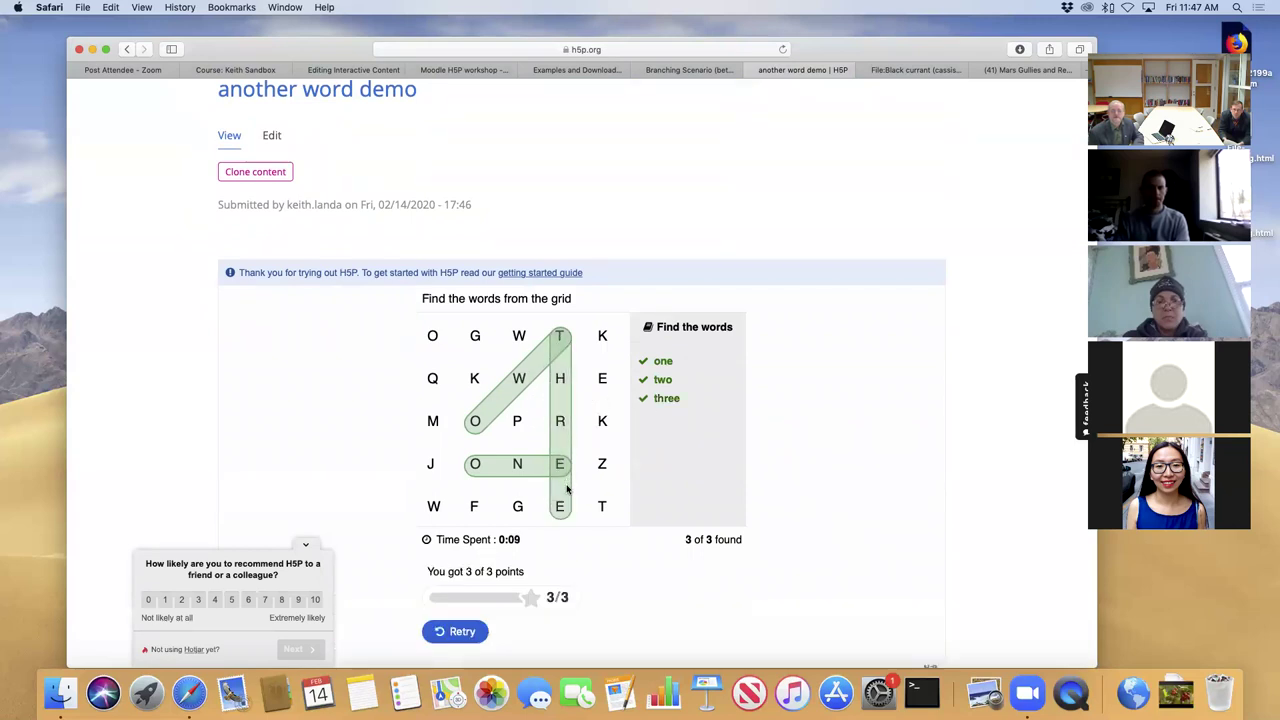
# Download the finished word activity as an .h5p file through its Reuse option.
pyautogui.scroll(-5, 596, 600)
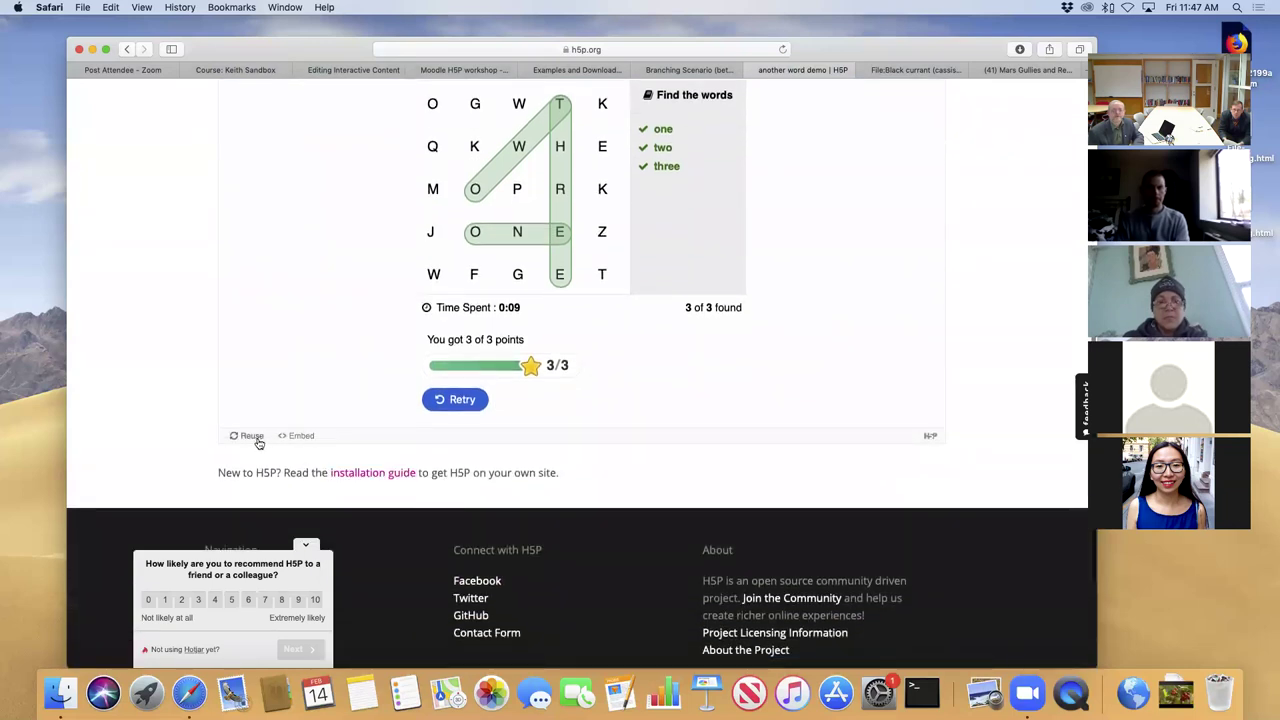
pyautogui.click(251, 436)
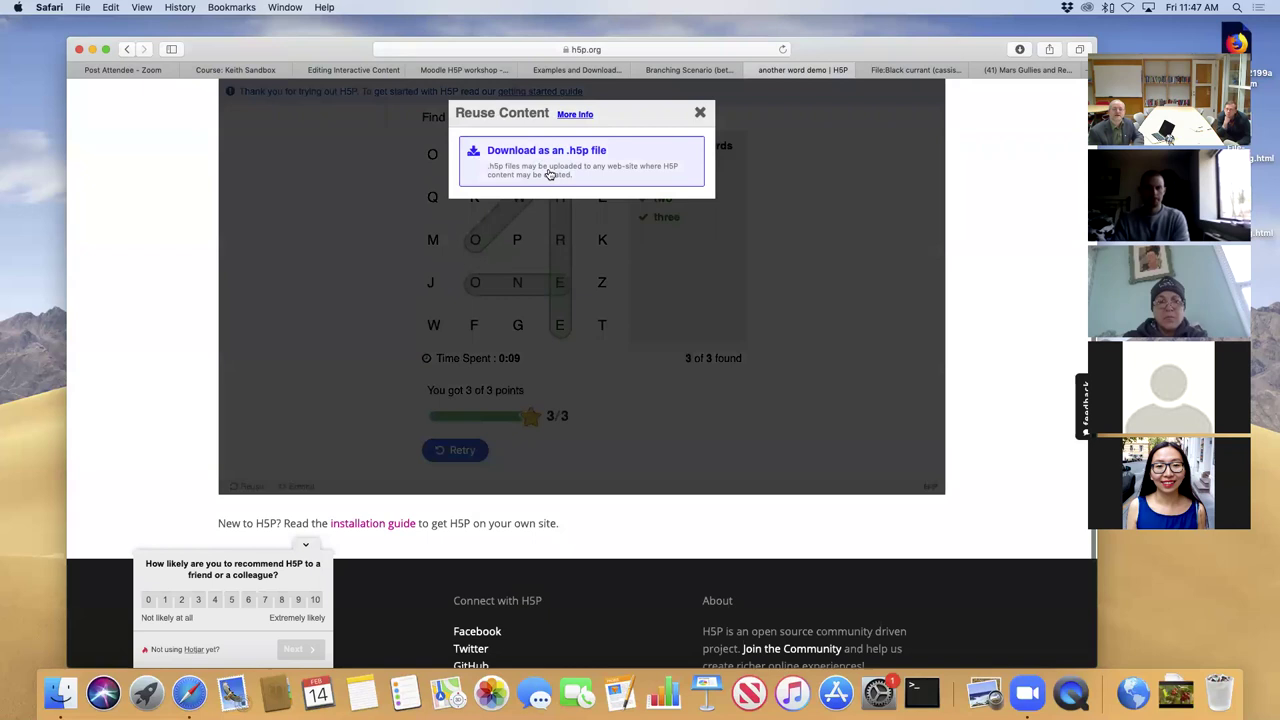
pyautogui.click(547, 152)
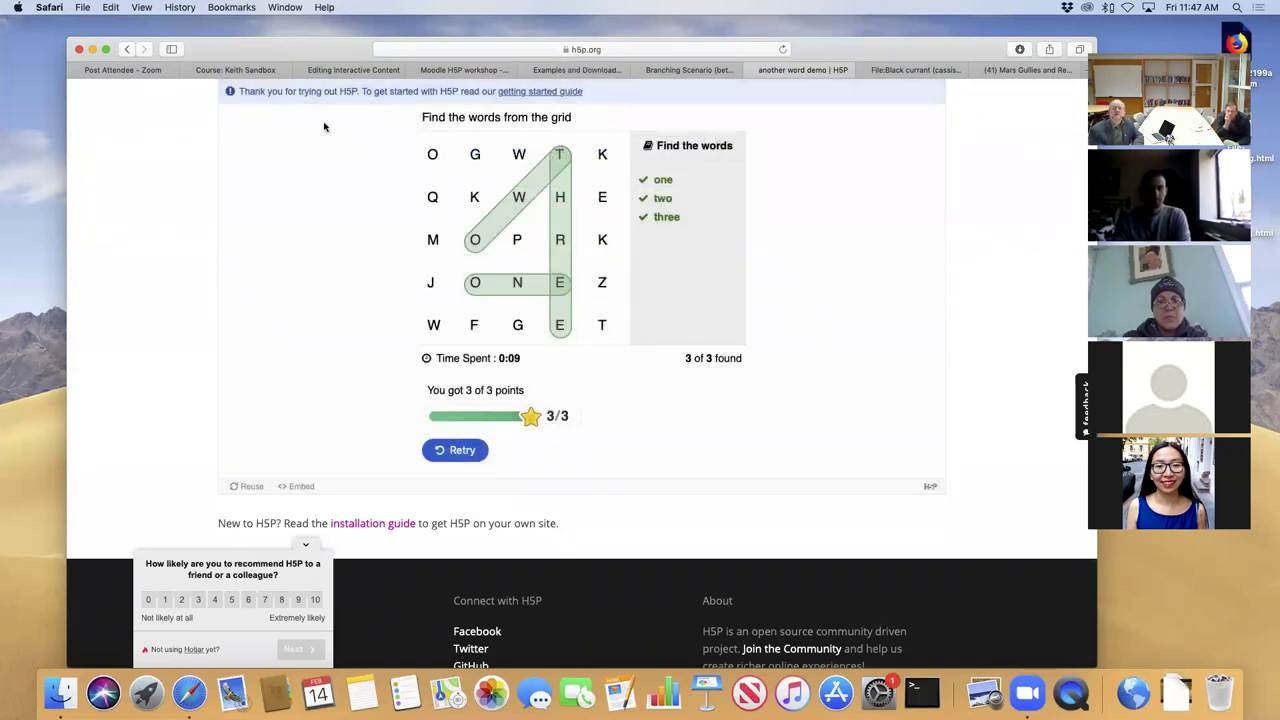
# Switch to the TLTC Moodle sandbox course and add a Page resource to the 2 November - 8 November section.
pyautogui.click(451, 69)
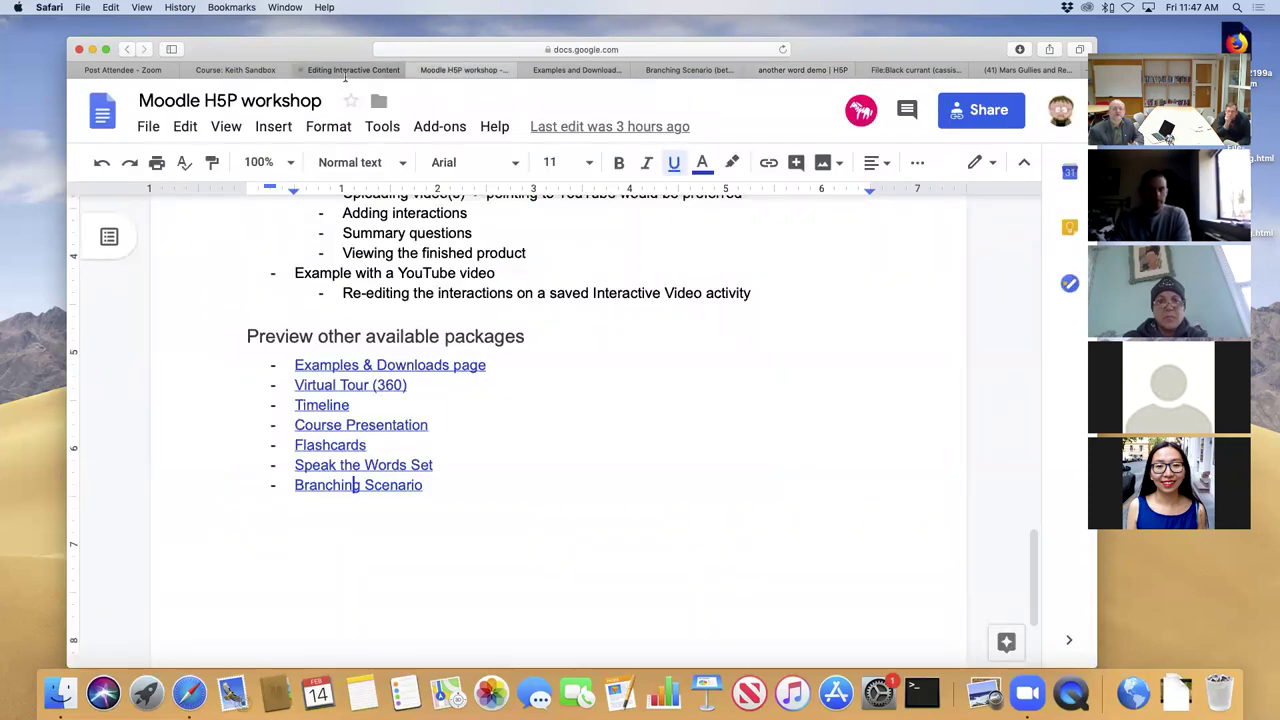
pyautogui.click(227, 80)
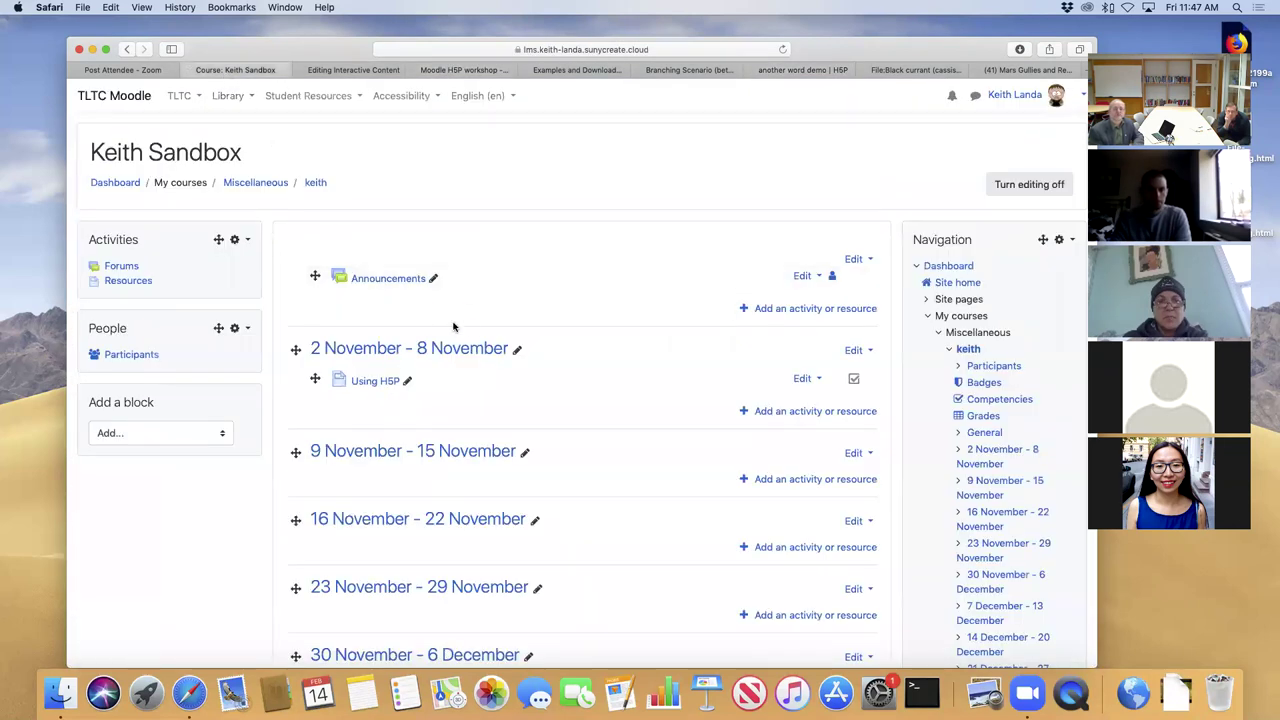
pyautogui.click(788, 413)
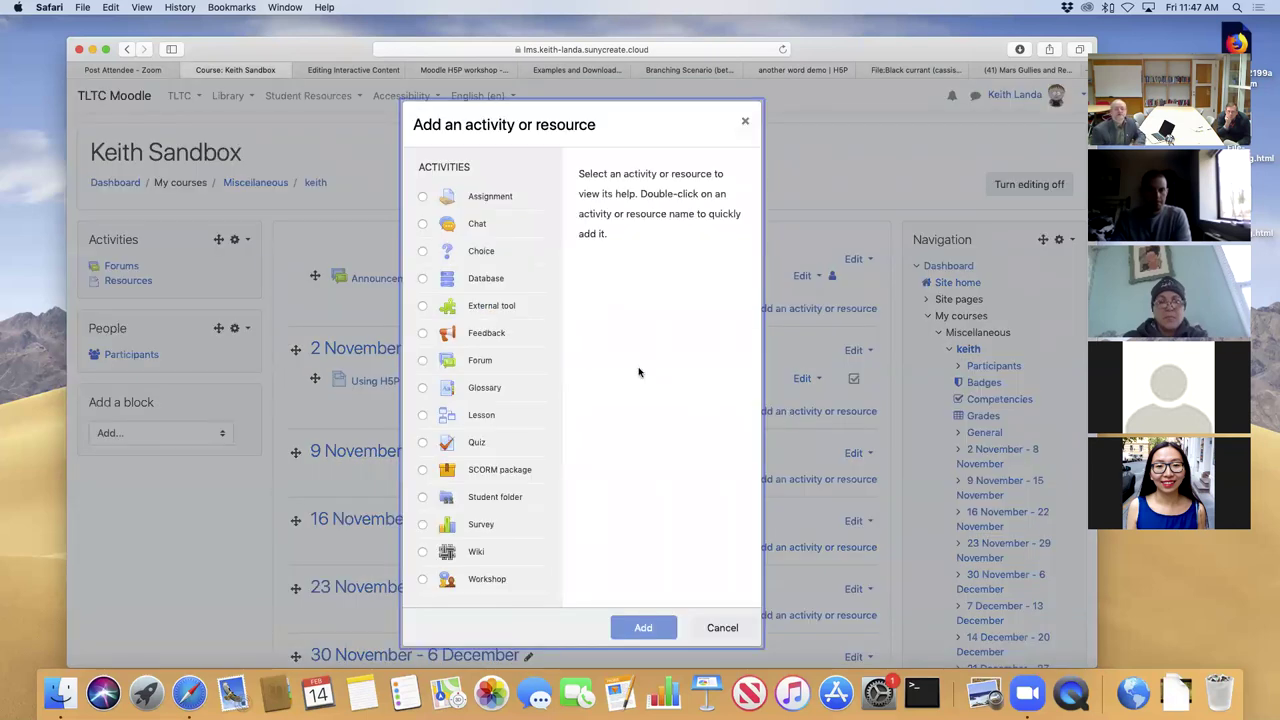
pyautogui.scroll(-5, 472, 444)
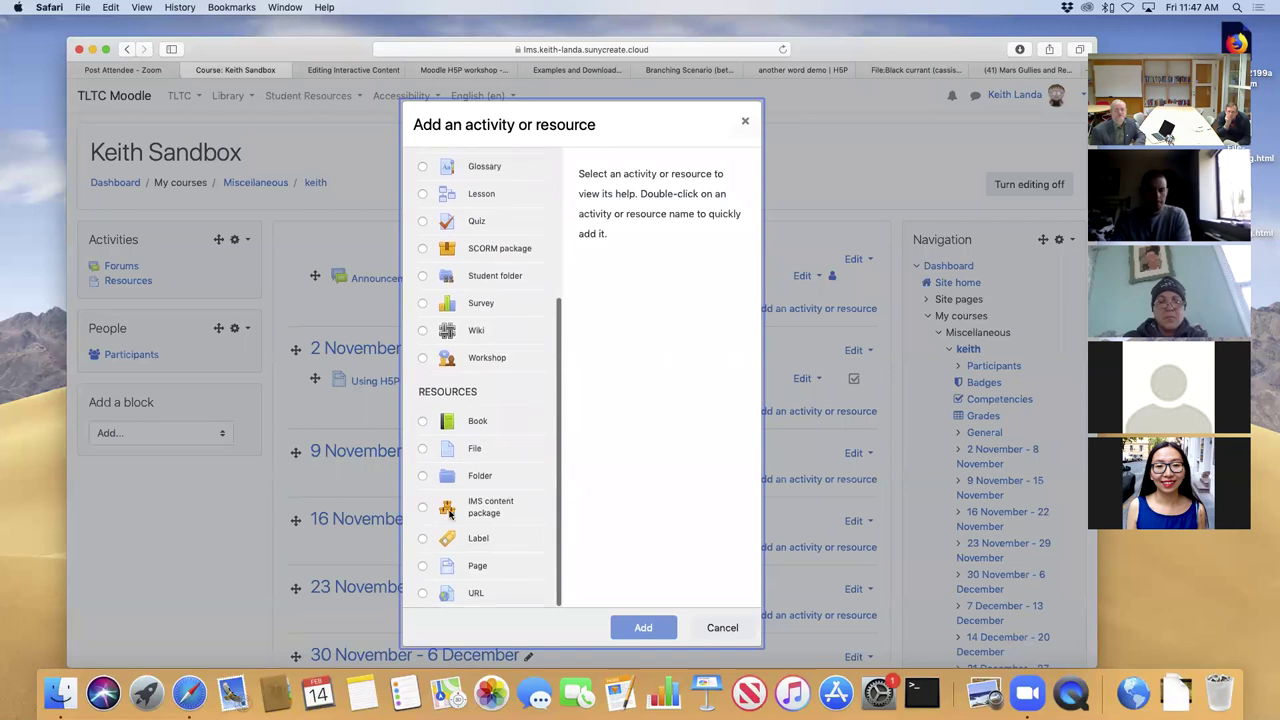
pyautogui.click(423, 566)
pyautogui.click(644, 627)
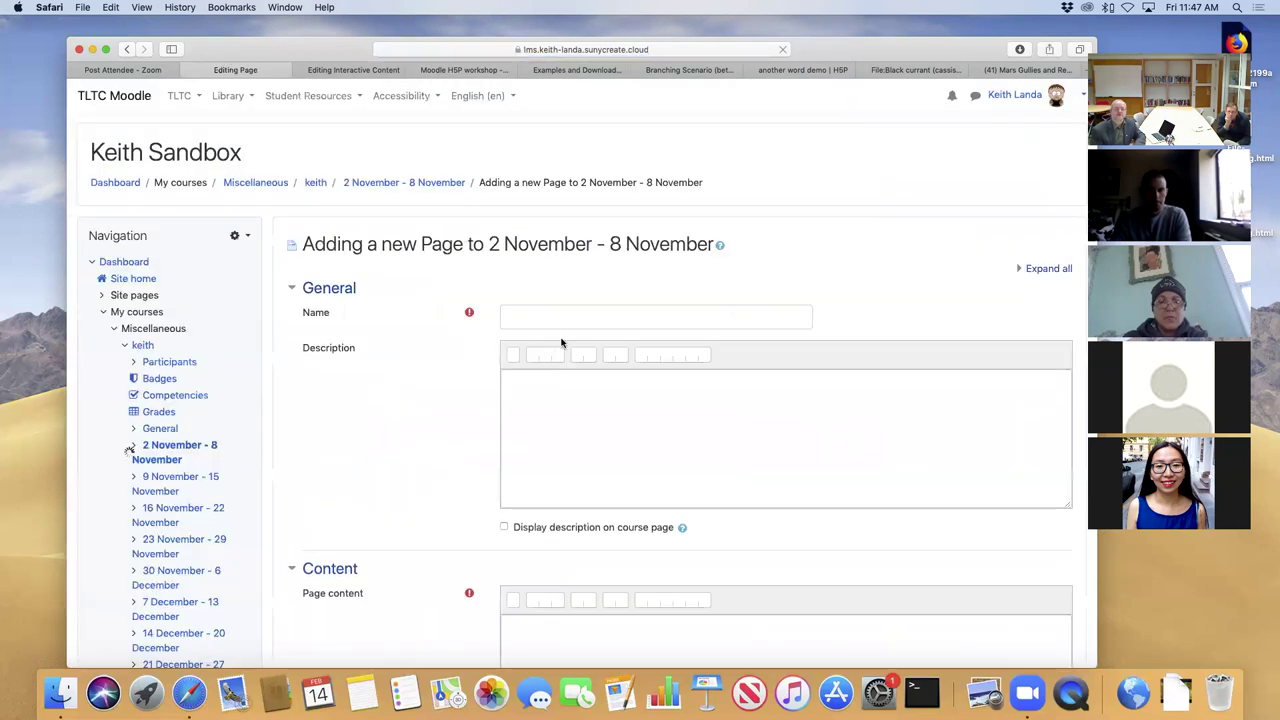
# Name the page "word search" and enter the filler text "jklajflajlkfjalkfjalkjfal" as its page content, followed by a new line.
pyautogui.click(556, 321)
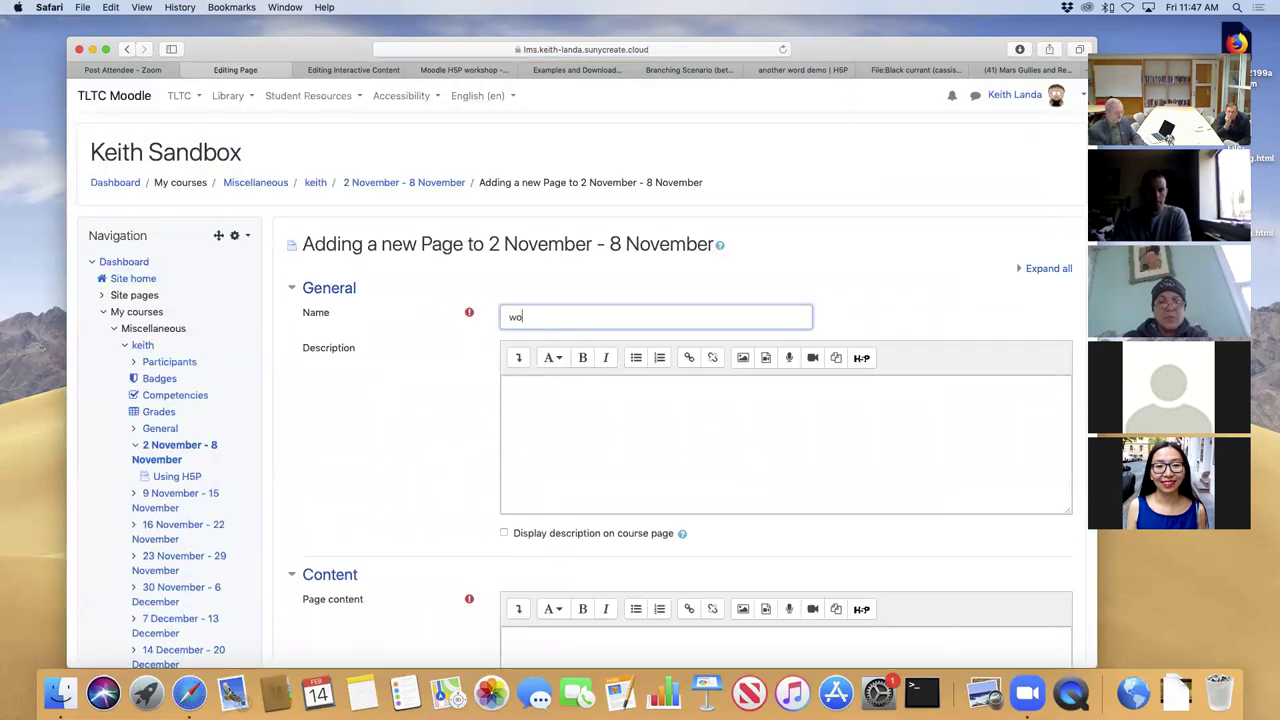
pyautogui.write('word search')
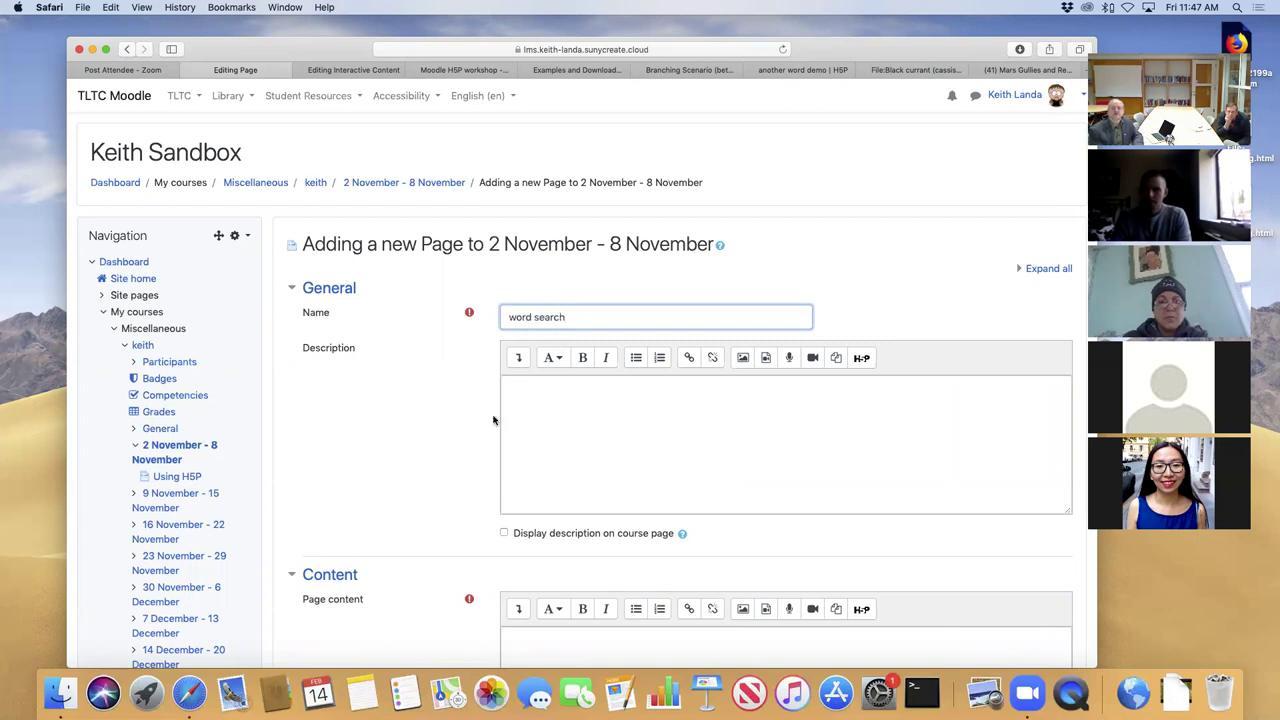
pyautogui.scroll(-5, 500, 422)
pyautogui.click(552, 421)
pyautogui.write('jklajflajlkfjalkfjalkjfal')
pyautogui.press('Return')
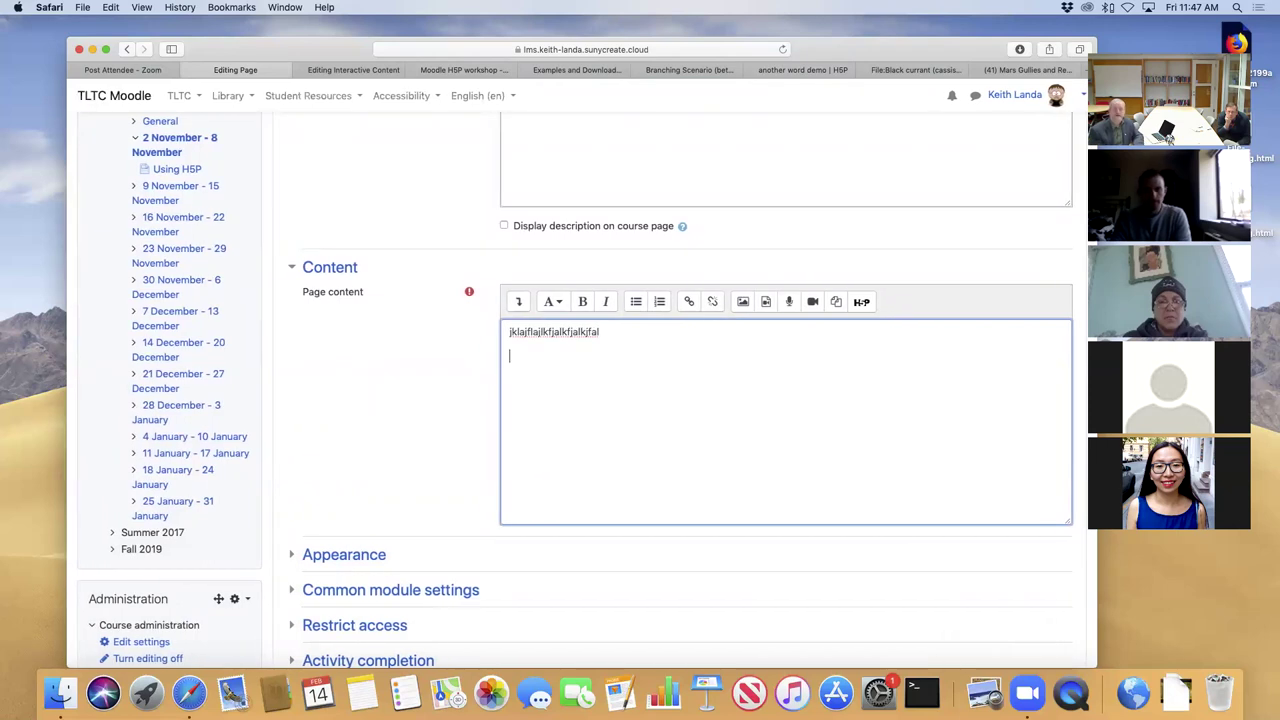
# Upload the word activity's .h5p file from the Downloads folder and insert it into the page content below the filler text.
pyautogui.click(862, 303)
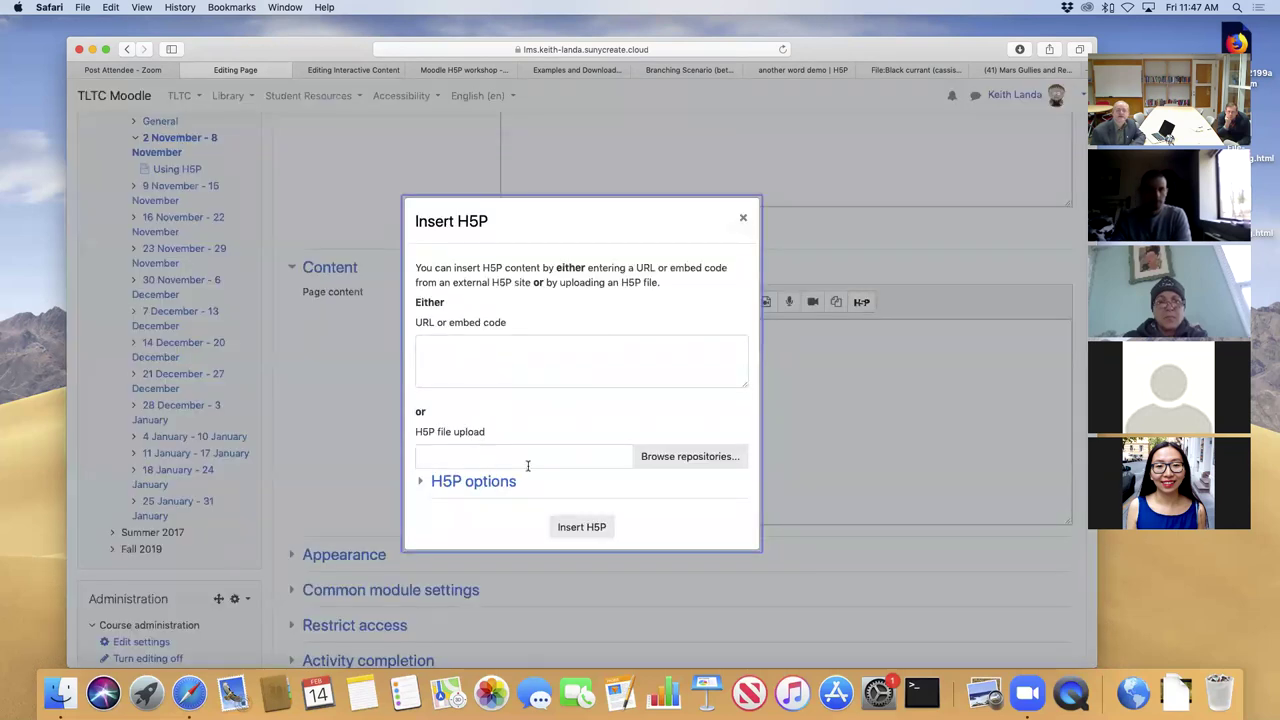
pyautogui.click(670, 459)
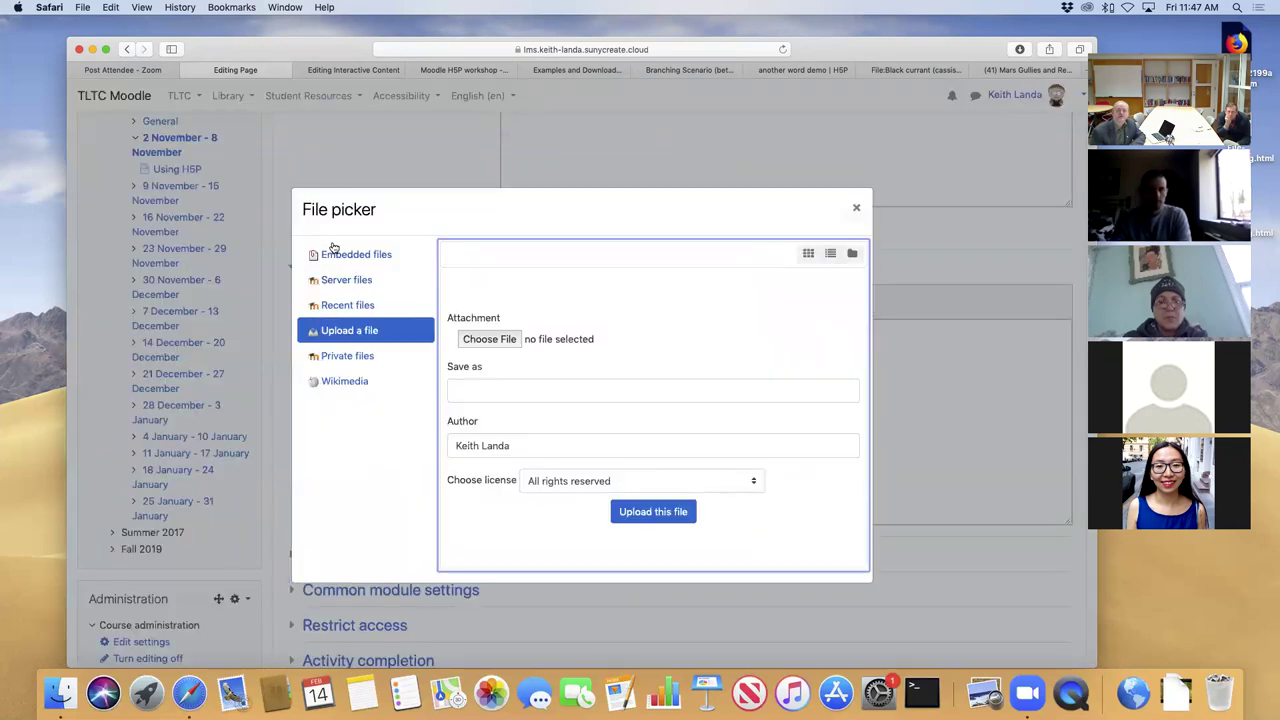
pyautogui.click(501, 339)
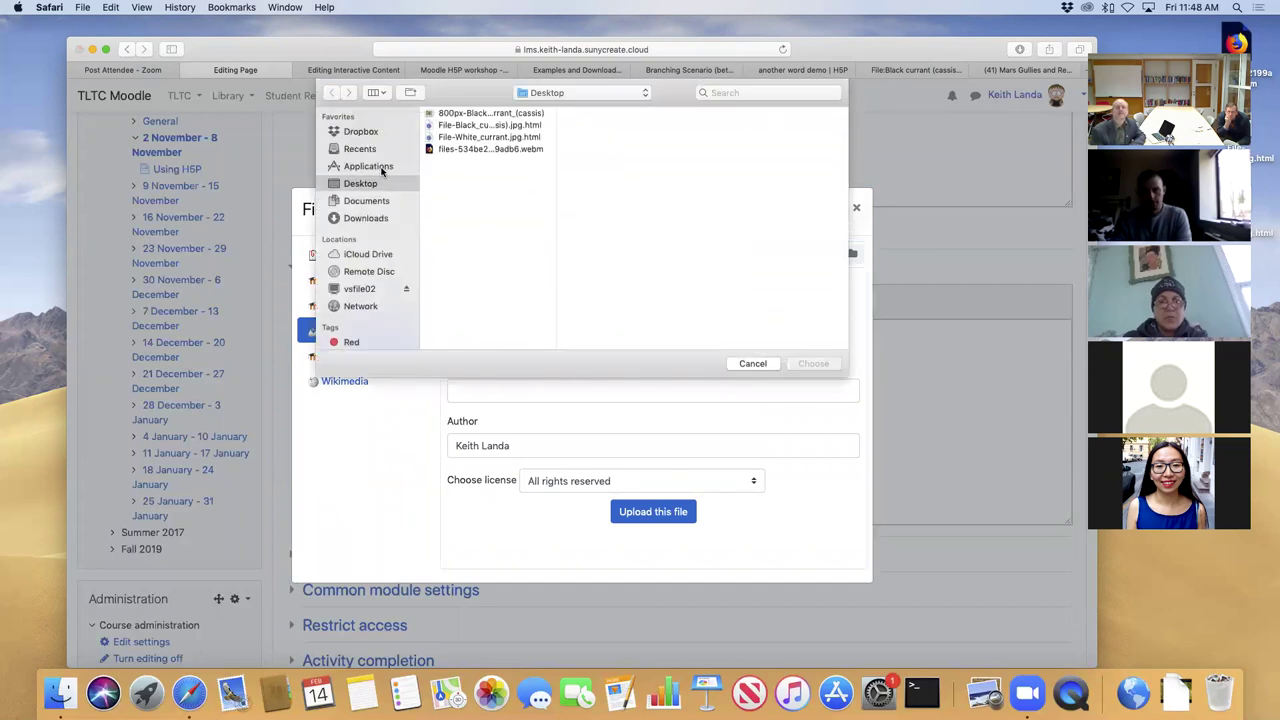
pyautogui.click(372, 219)
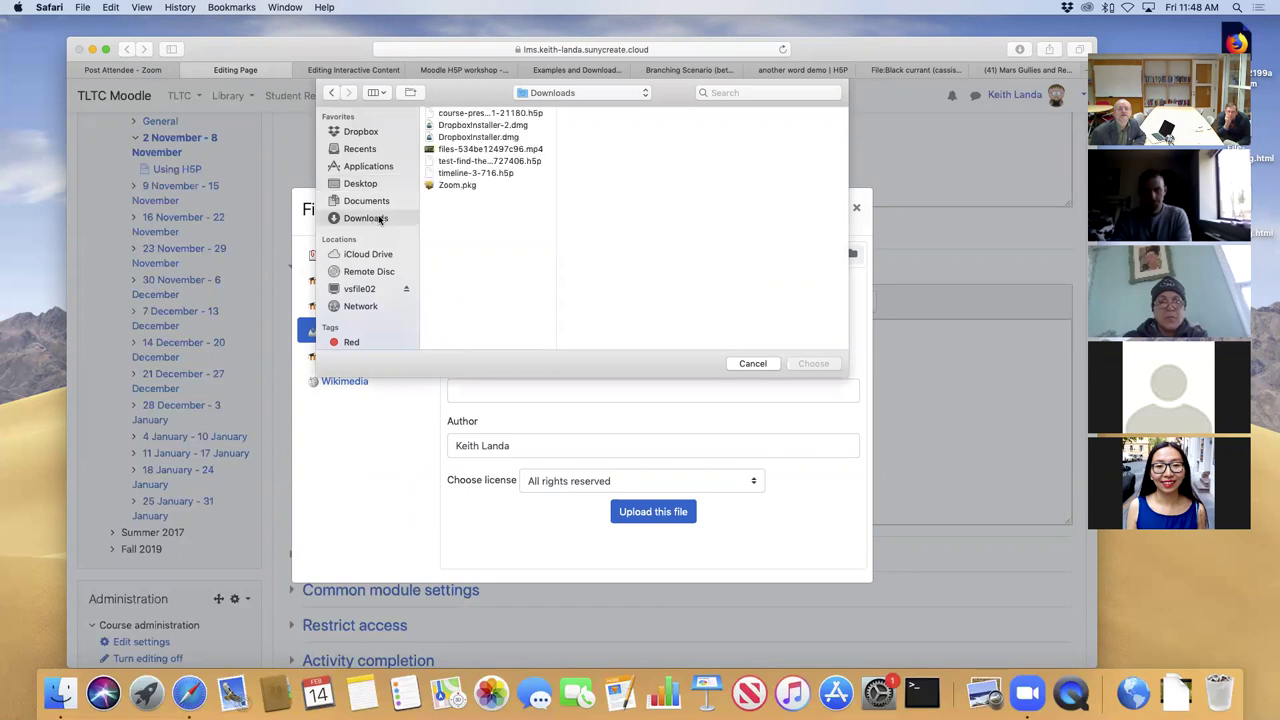
pyautogui.doubleClick(481, 117)
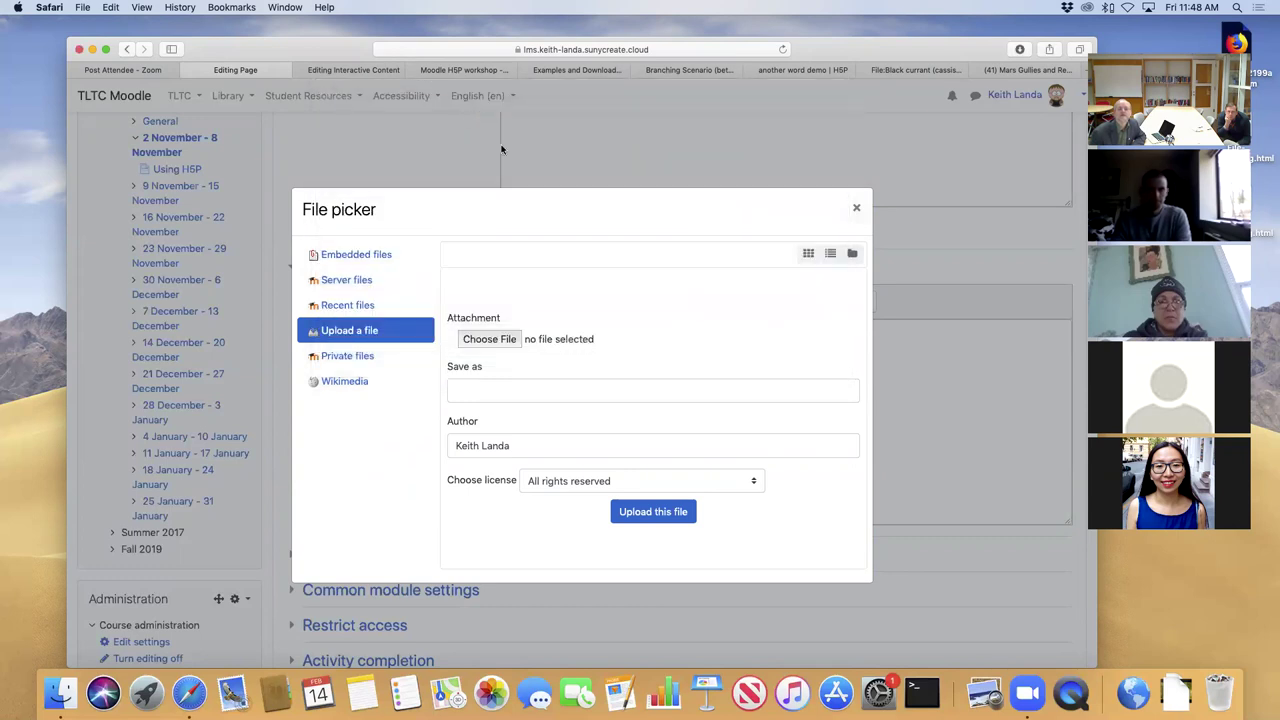
pyautogui.click(669, 516)
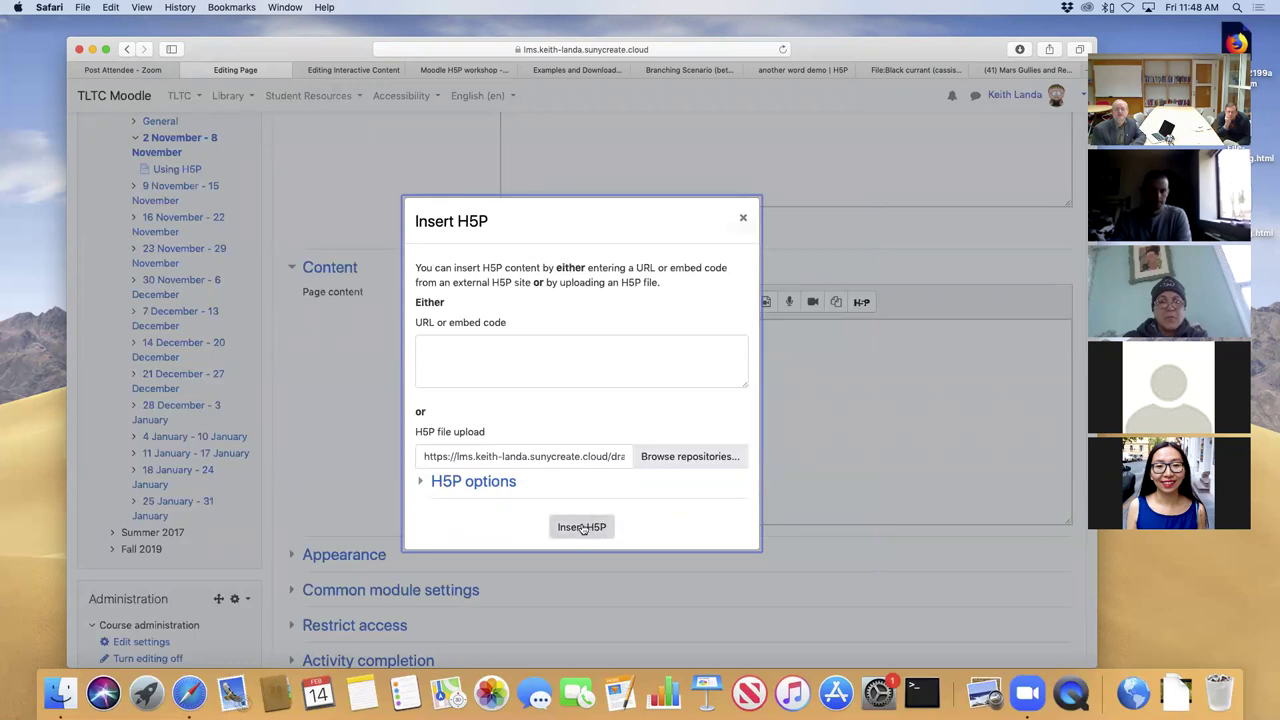
pyautogui.click(583, 528)
# Save the word search page and display it with the embedded H5P activity.
pyautogui.scroll(-5, 600, 537)
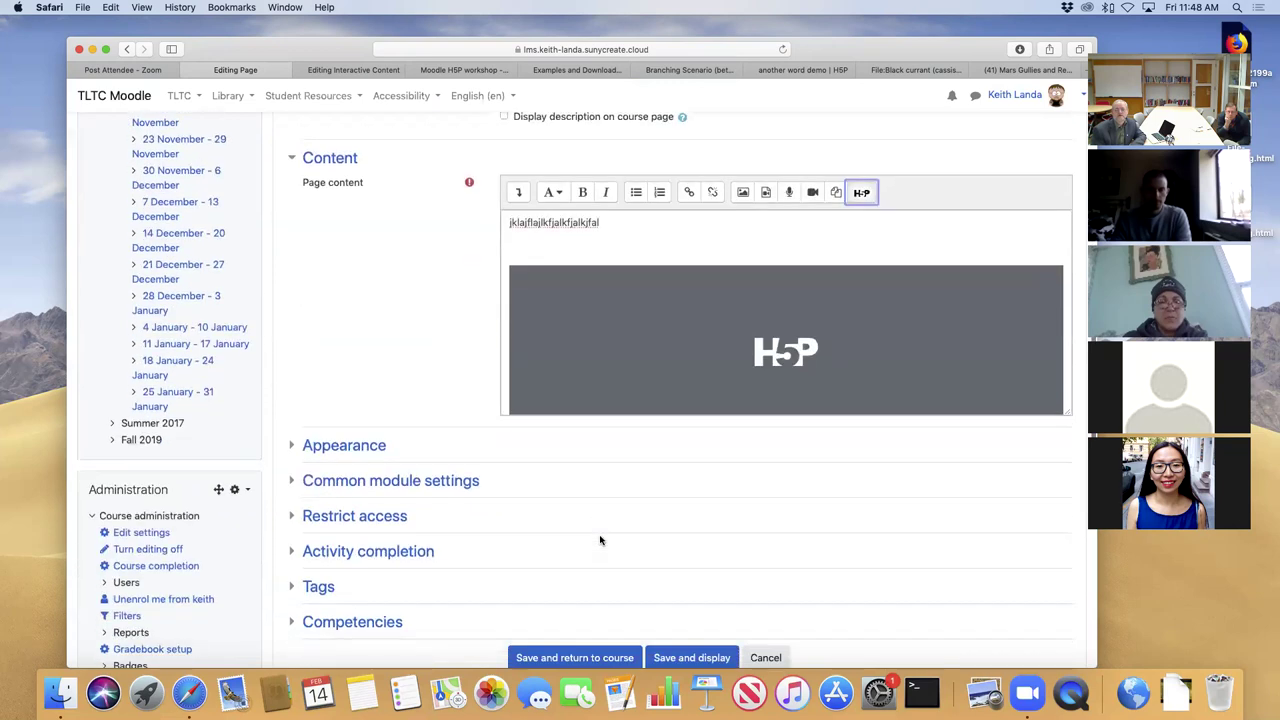
pyautogui.scroll(-1, 660, 470)
pyautogui.click(690, 355)
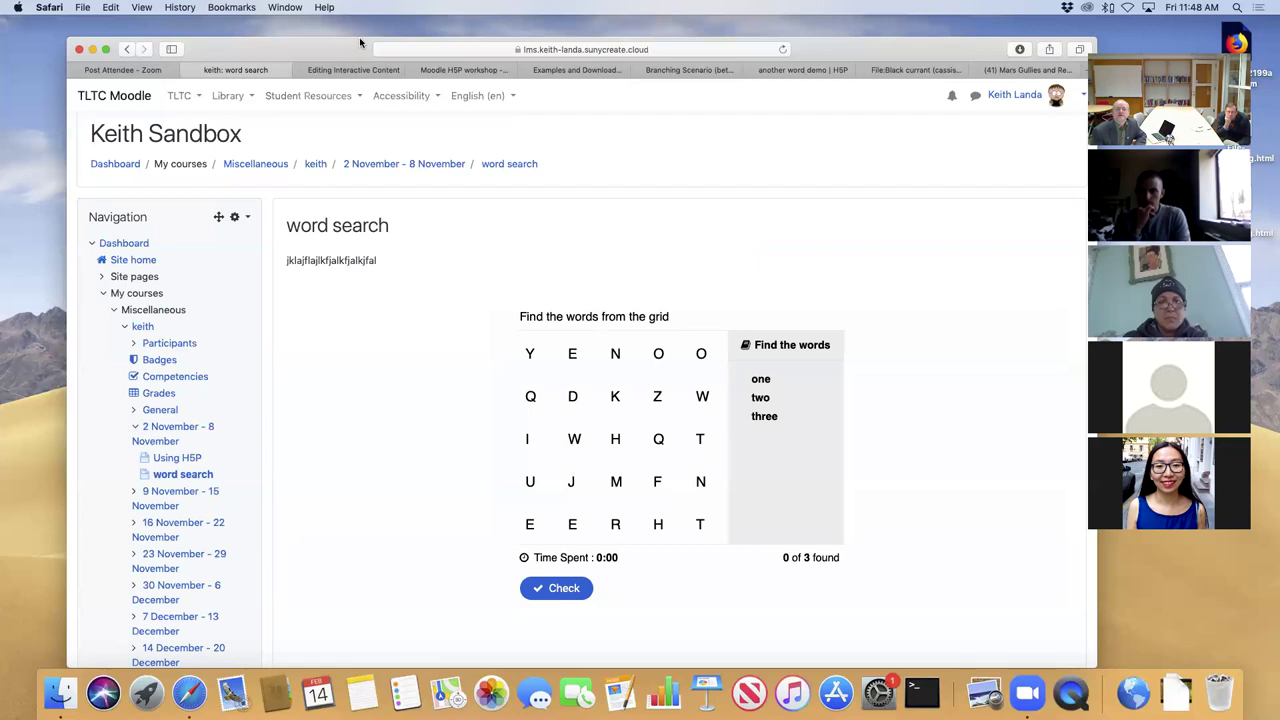
# Review the H5P Examples and Downloads page, including its integration options, featured packages and content types.
pyautogui.click(576, 76)
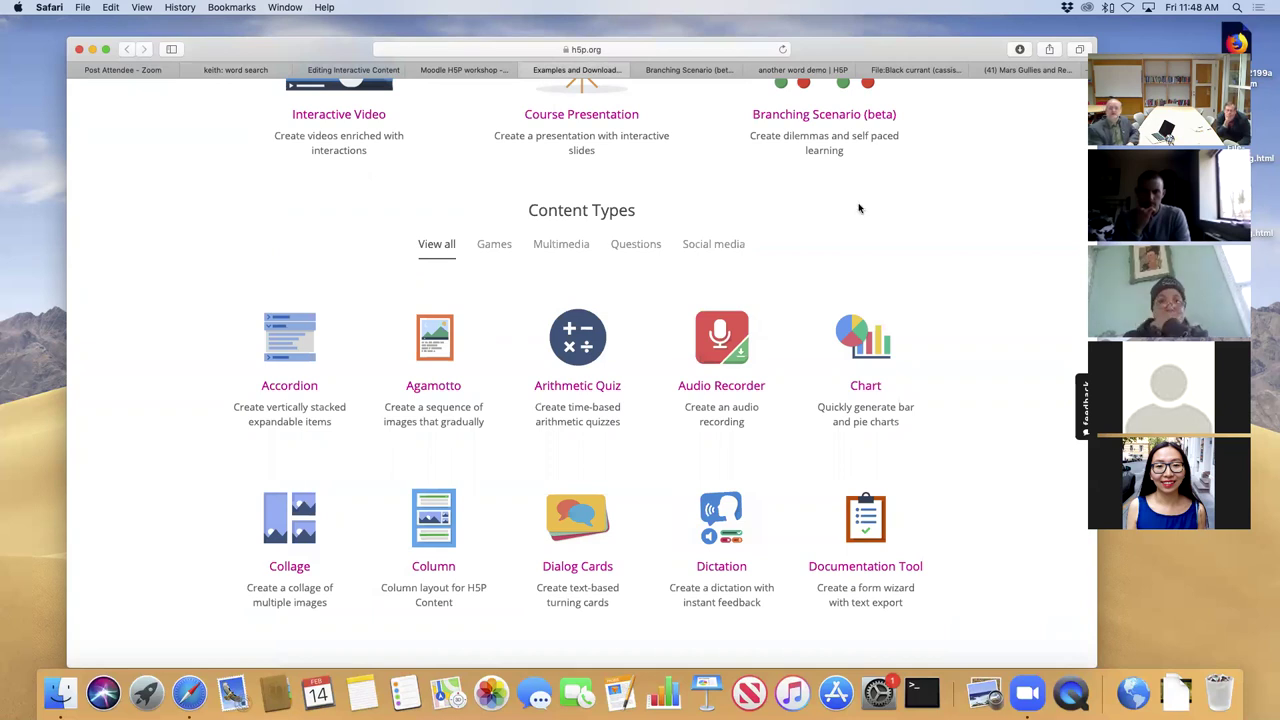
pyautogui.scroll(10, 857, 205)
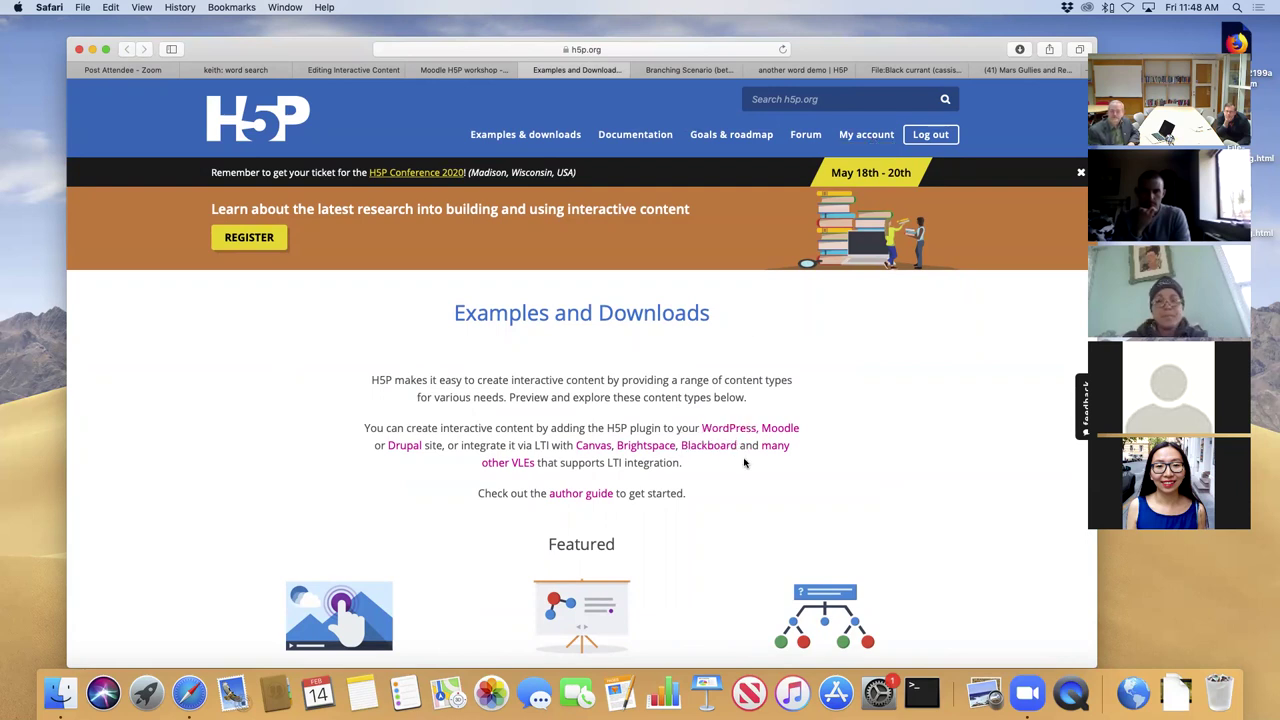
pyautogui.scroll(-5, 751, 500)
pyautogui.scroll(-2, 751, 500)
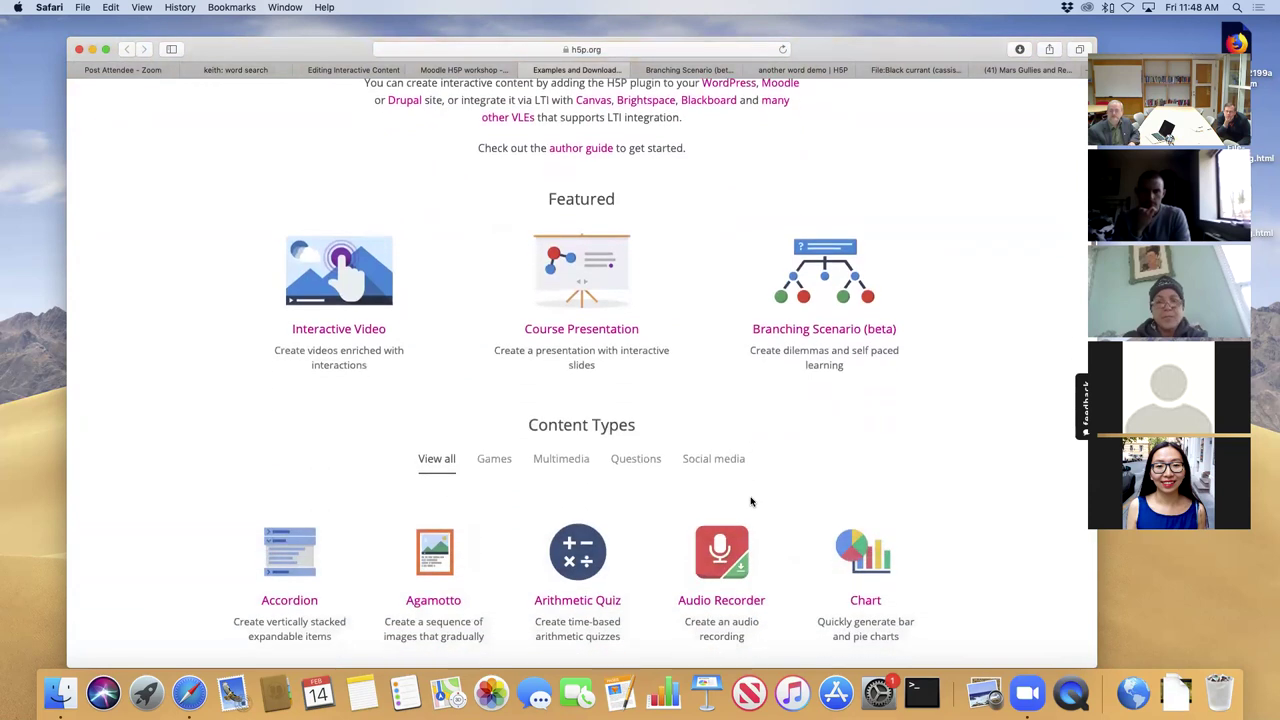
pyautogui.scroll(6, 751, 500)
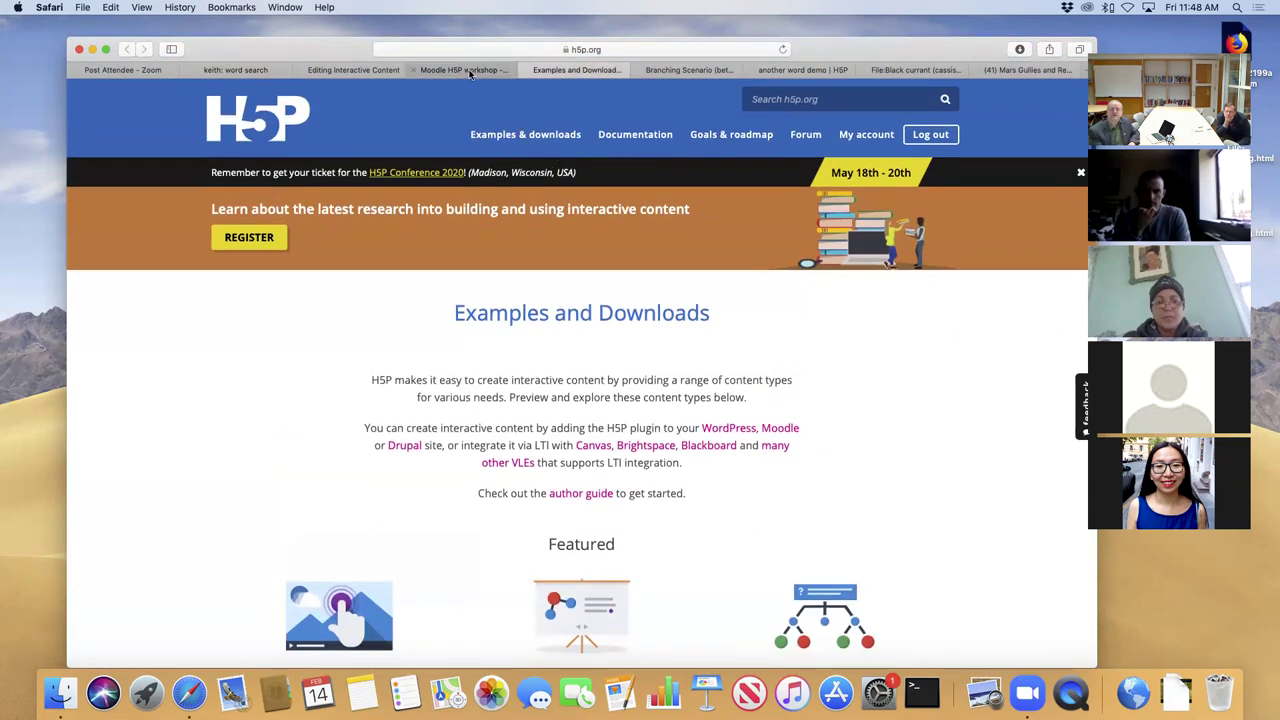
# Return to the 2020 sandbox course on the Purchase College Moodle and add a new Interactive Content activity to Topic 1.
pyautogui.click(465, 70)
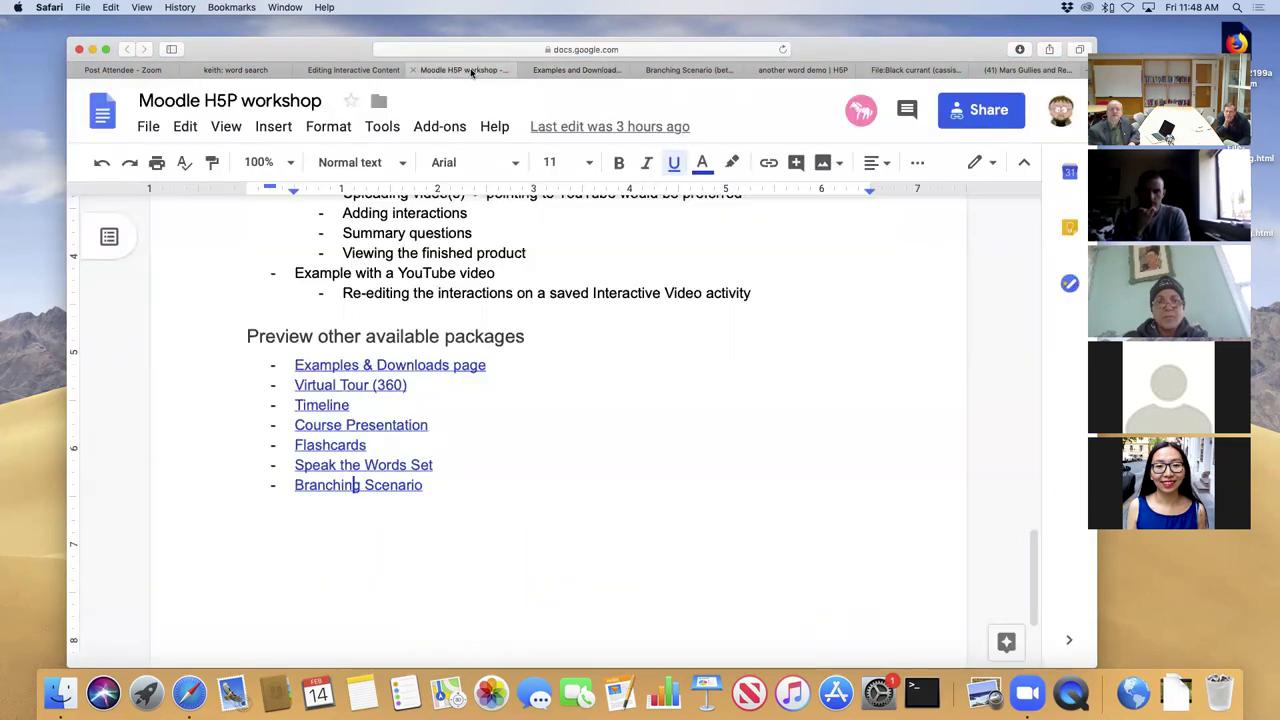
pyautogui.click(372, 76)
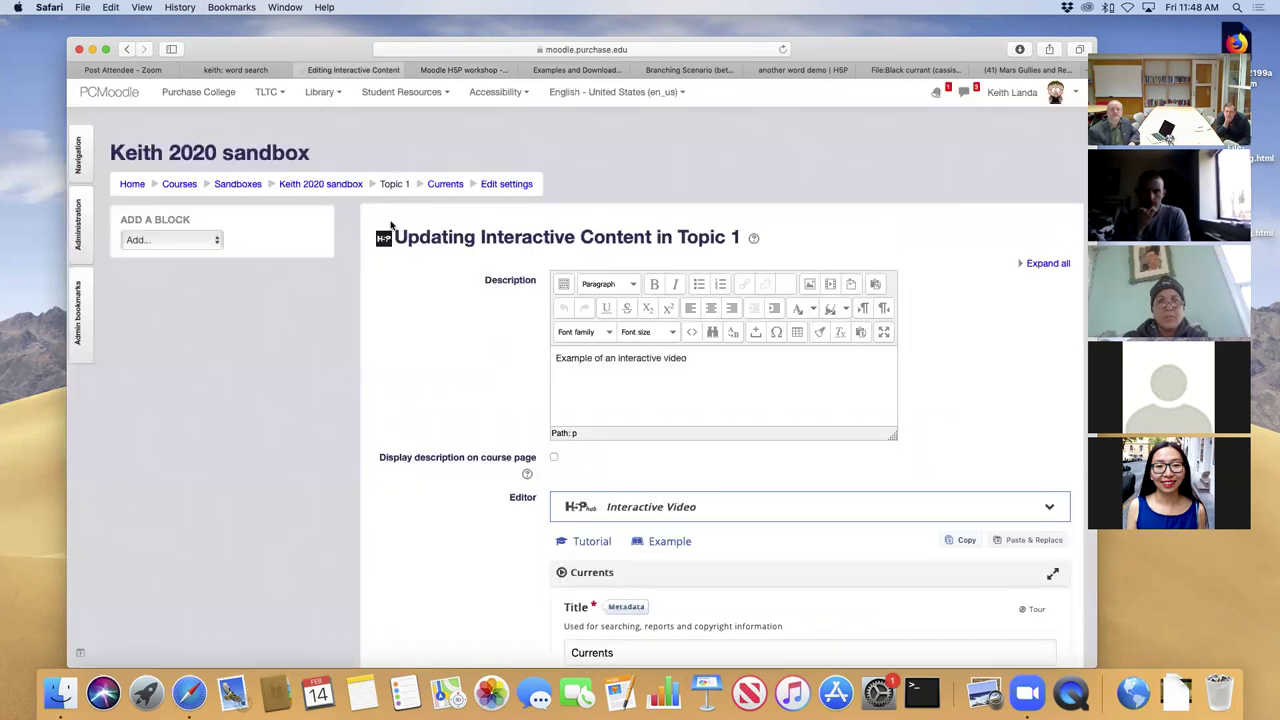
pyautogui.click(318, 186)
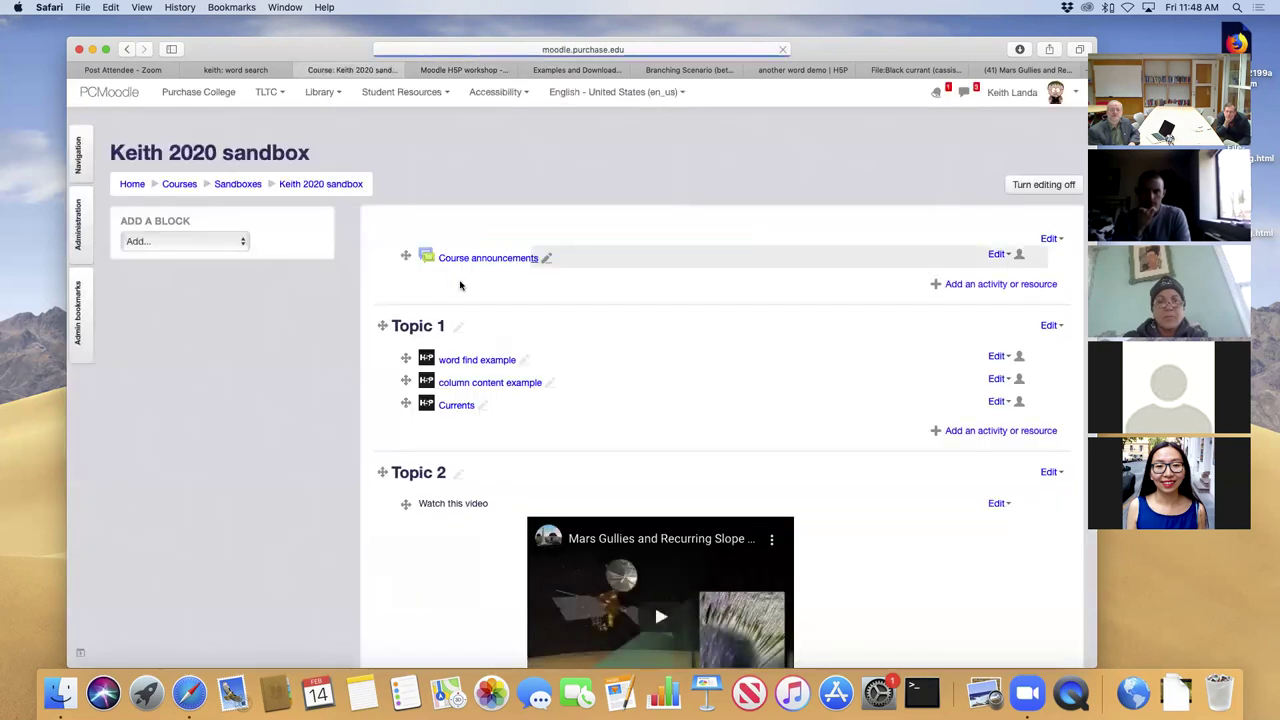
pyautogui.click(960, 431)
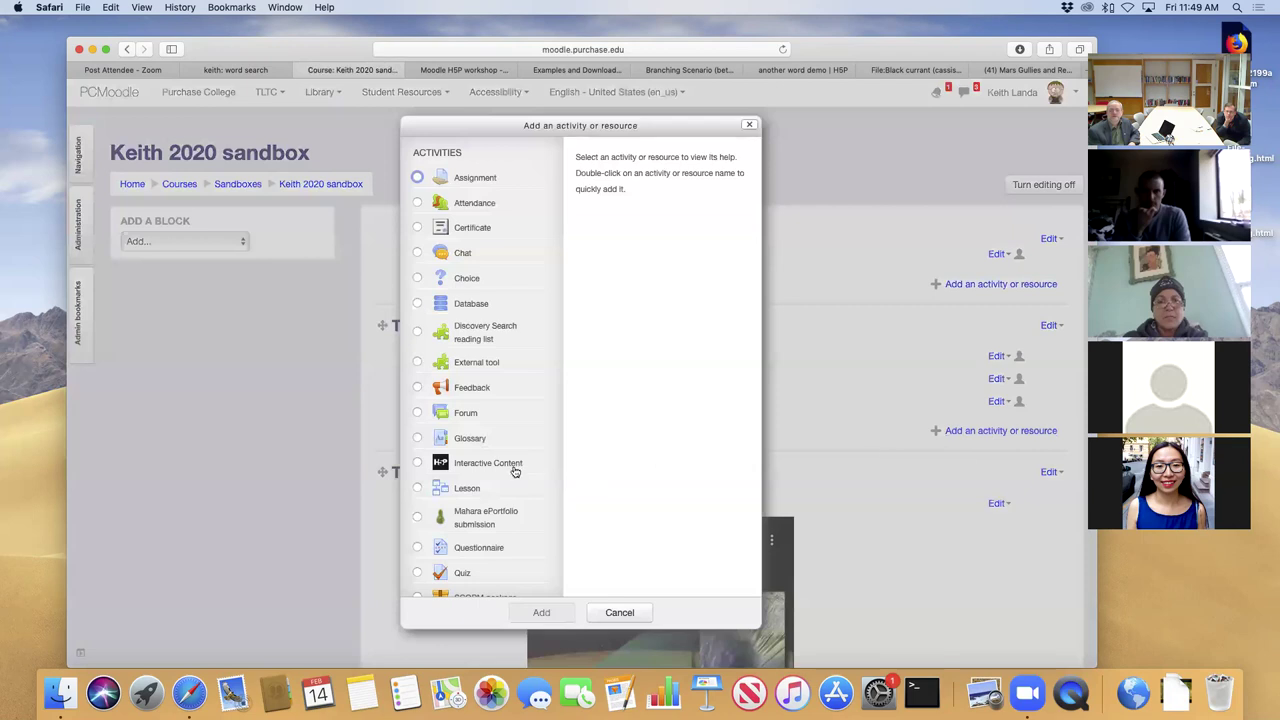
pyautogui.click(418, 463)
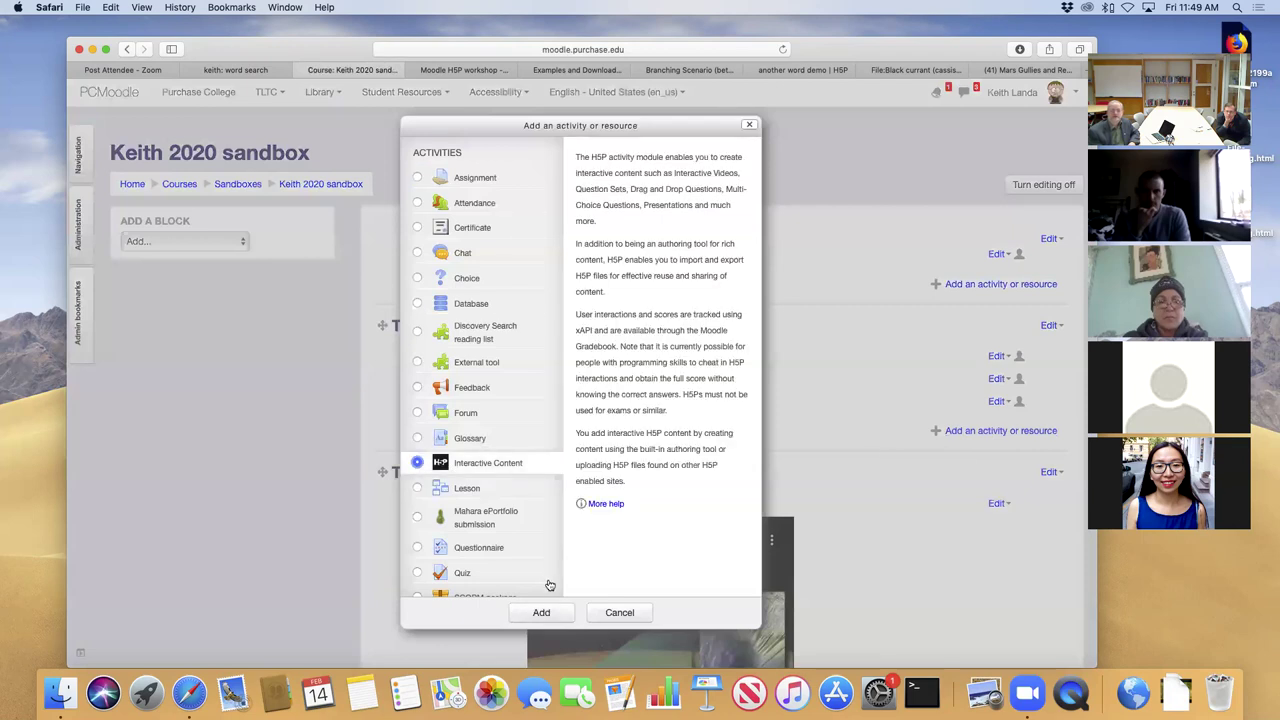
pyautogui.click(542, 613)
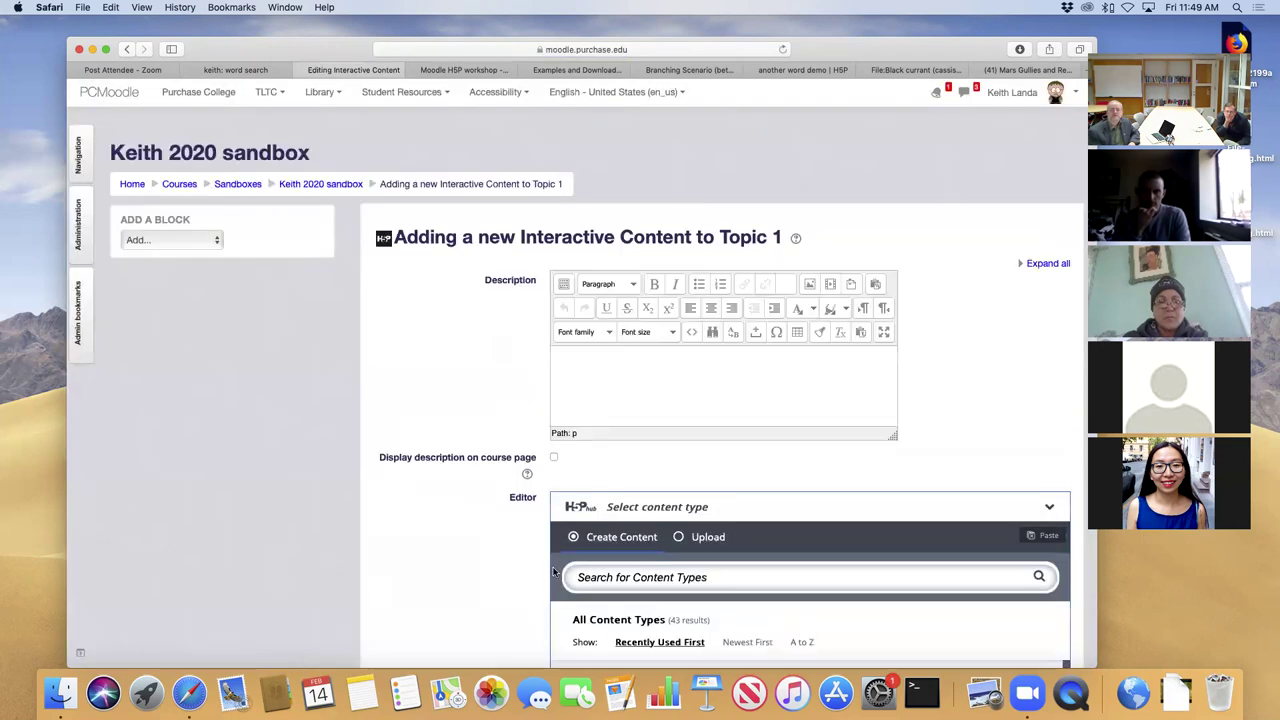
# Search the H5P content types for "flas" and choose Flashcards as the activity's content type.
pyautogui.scroll(-3, 426, 575)
pyautogui.scroll(-3, 557, 561)
pyautogui.scroll(-5, 470, 530)
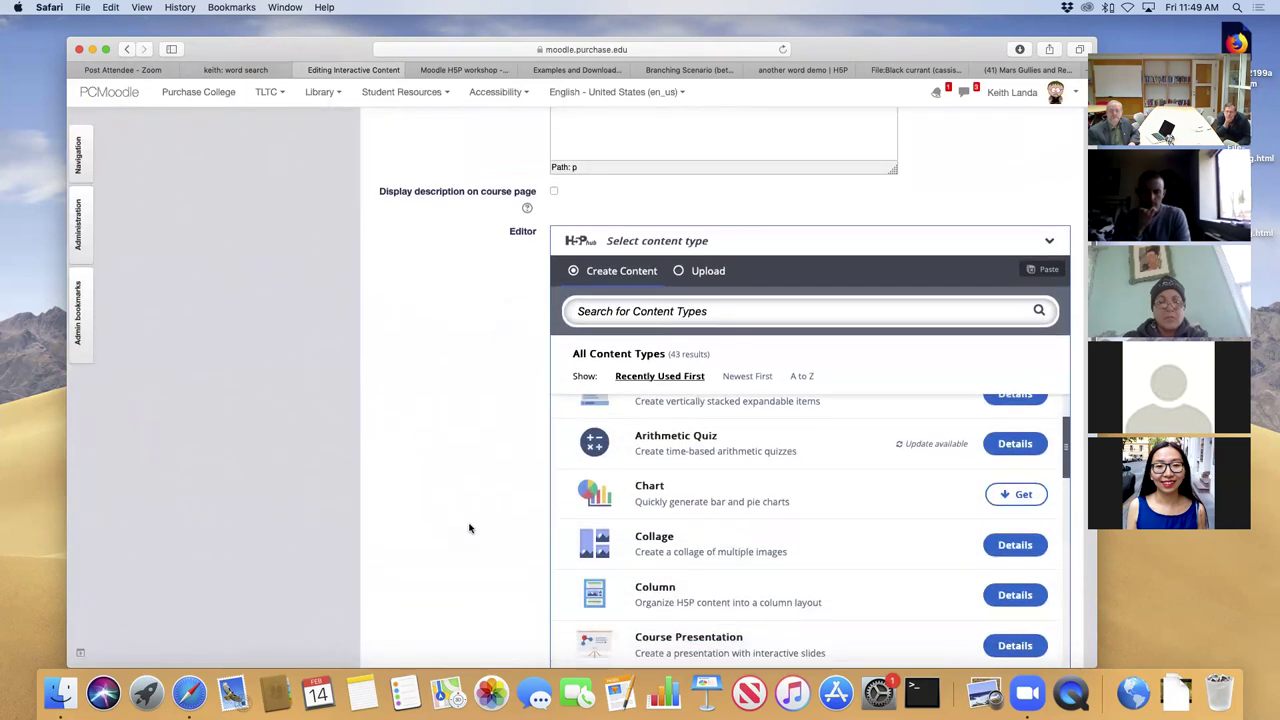
pyautogui.scroll(-10, 756, 407)
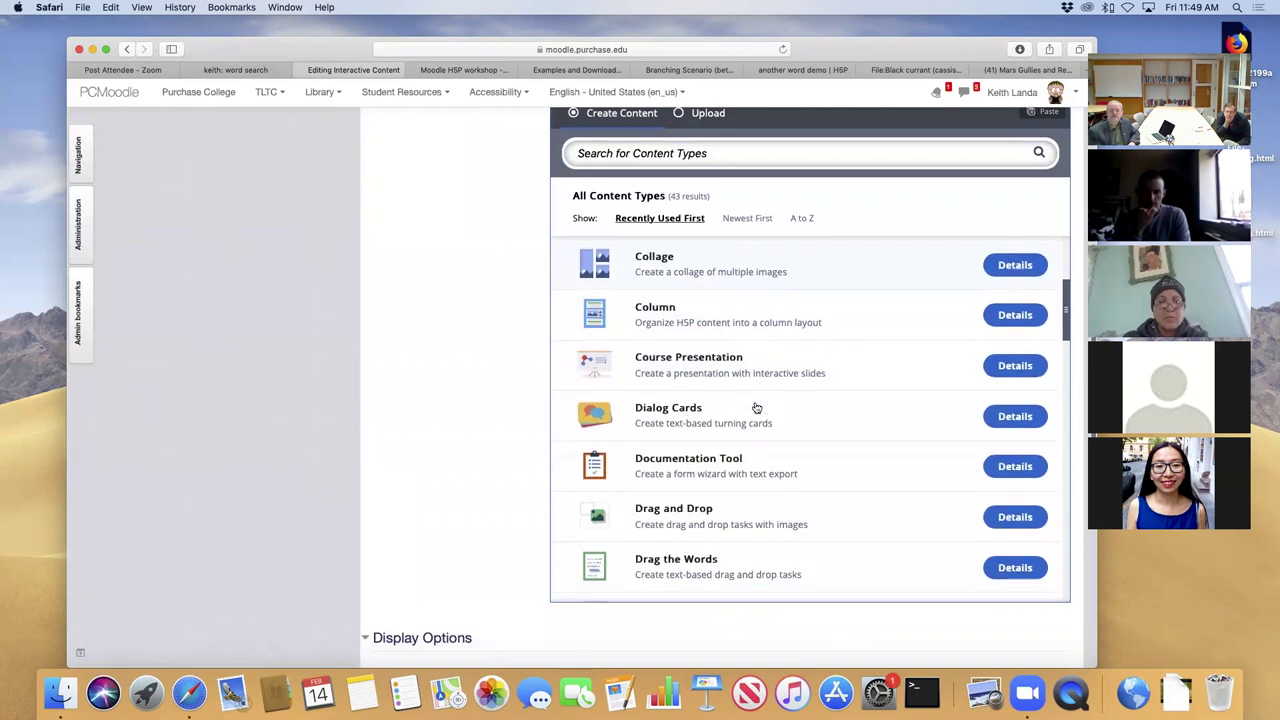
pyautogui.scroll(-10, 756, 407)
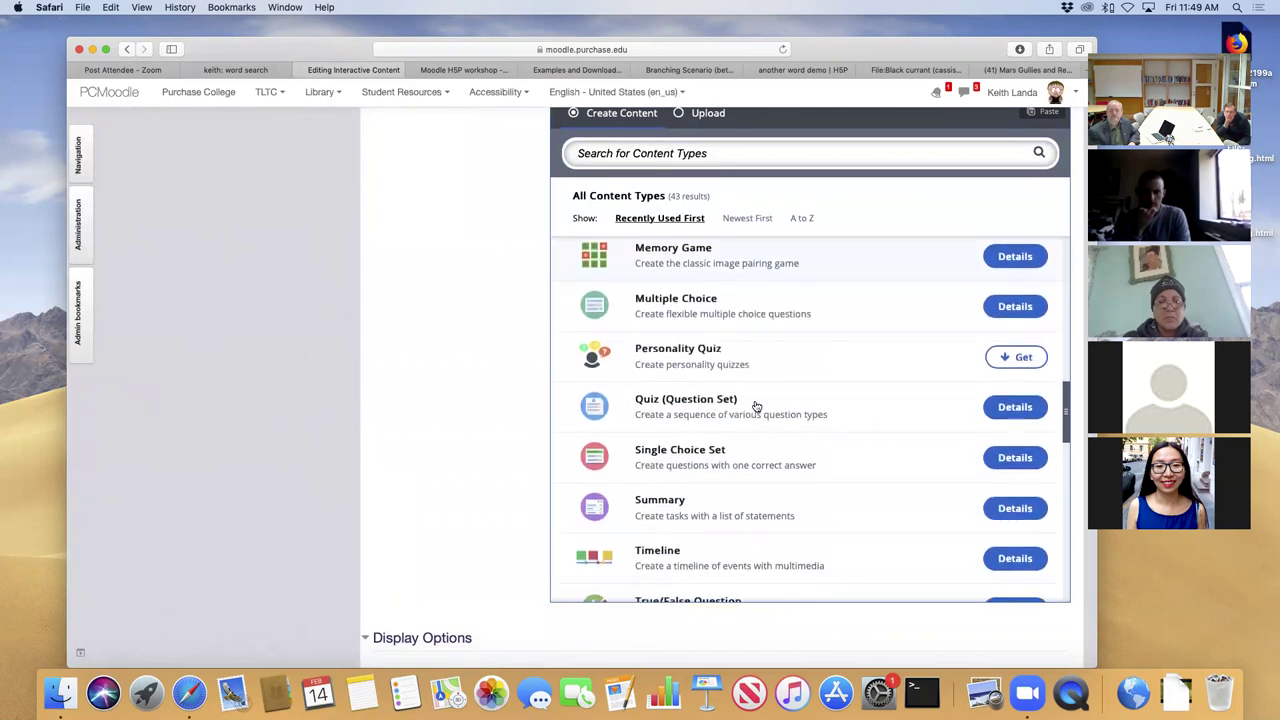
pyautogui.scroll(5, 756, 407)
pyautogui.click(697, 152)
pyautogui.write('flas')
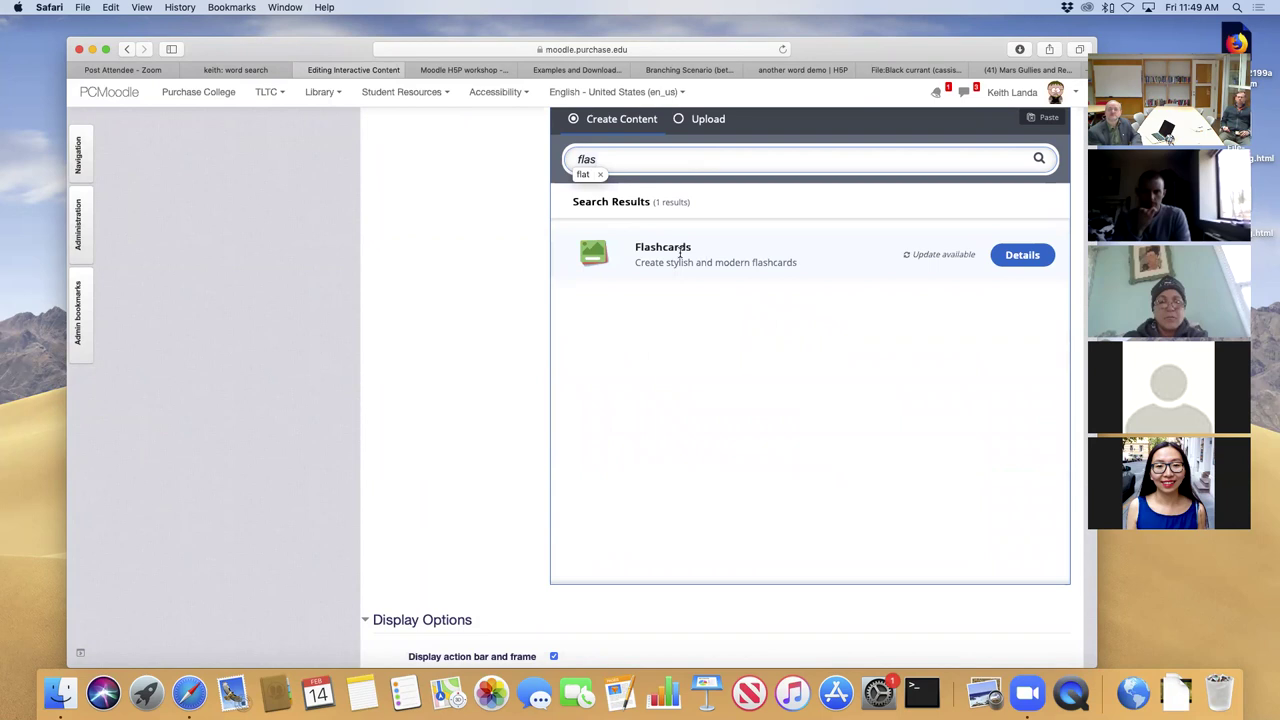
pyautogui.press('BackSpace')
pyautogui.write('t')
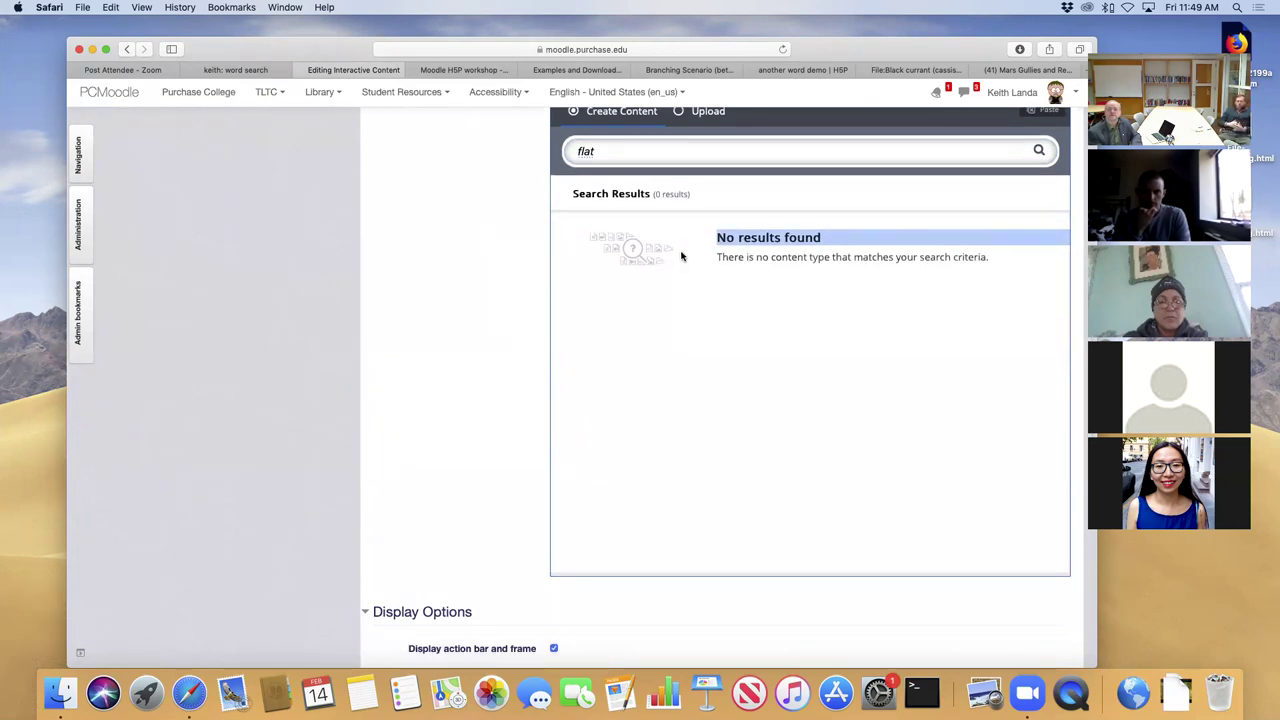
pyautogui.click(601, 153)
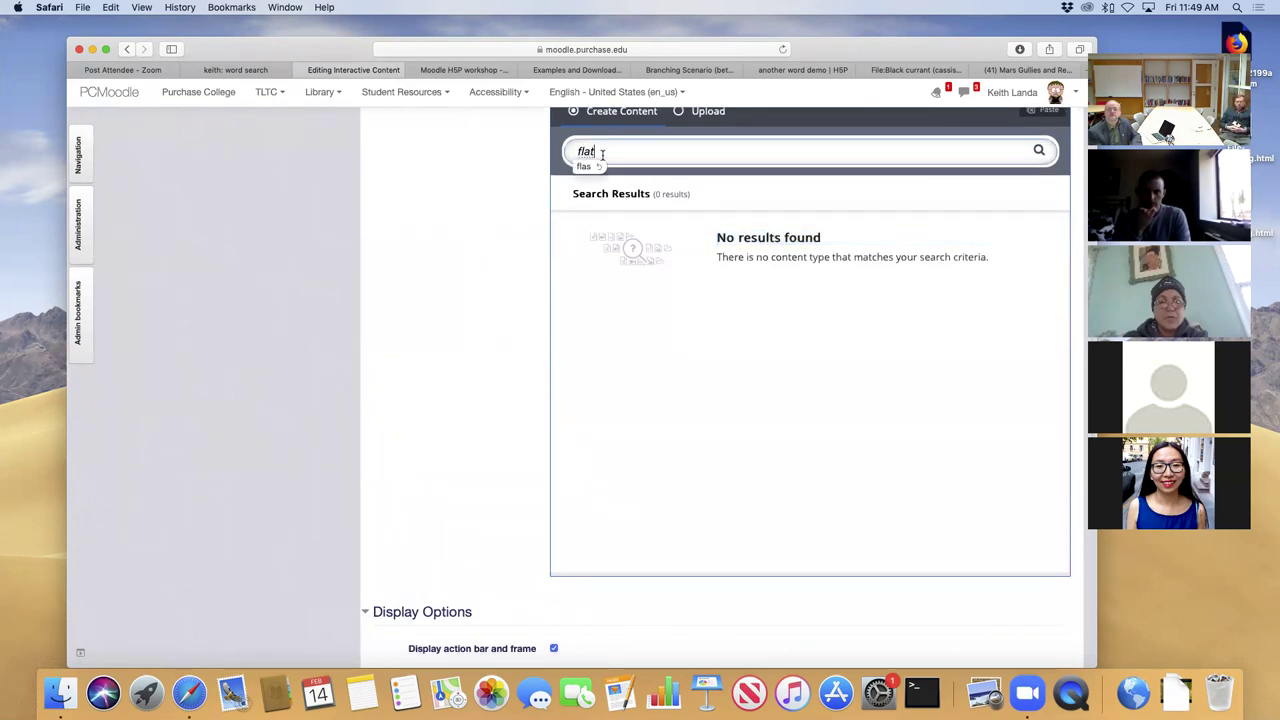
pyautogui.press('BackSpace')
pyautogui.write('s')
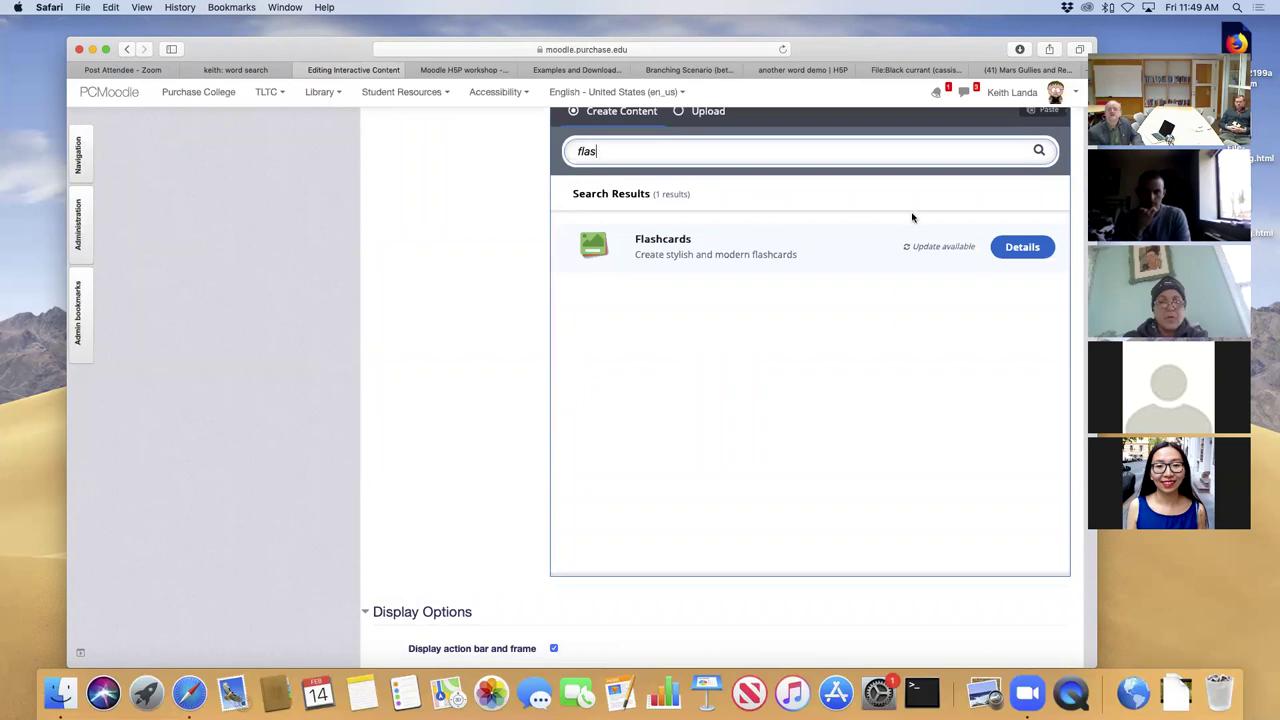
pyautogui.click(653, 241)
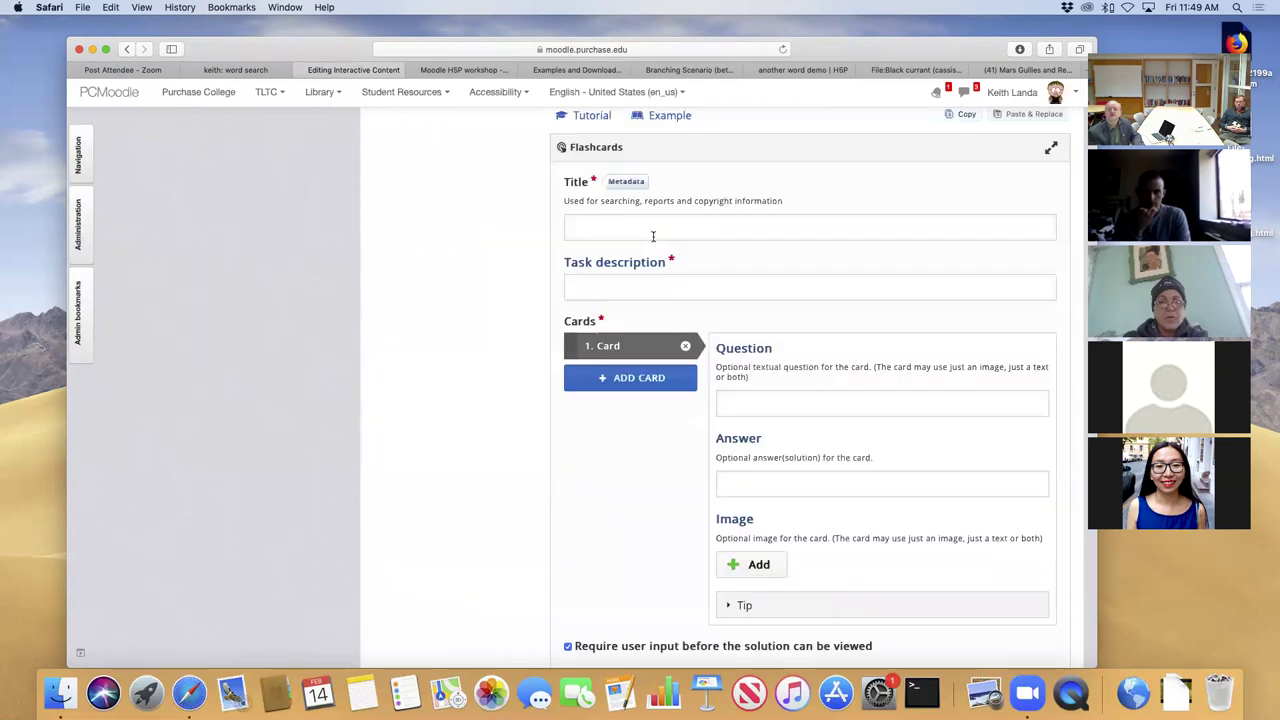
# Enter "flashcards" as the task description and review the card fields and behaviour options.
pyautogui.scroll(-2, 639, 447)
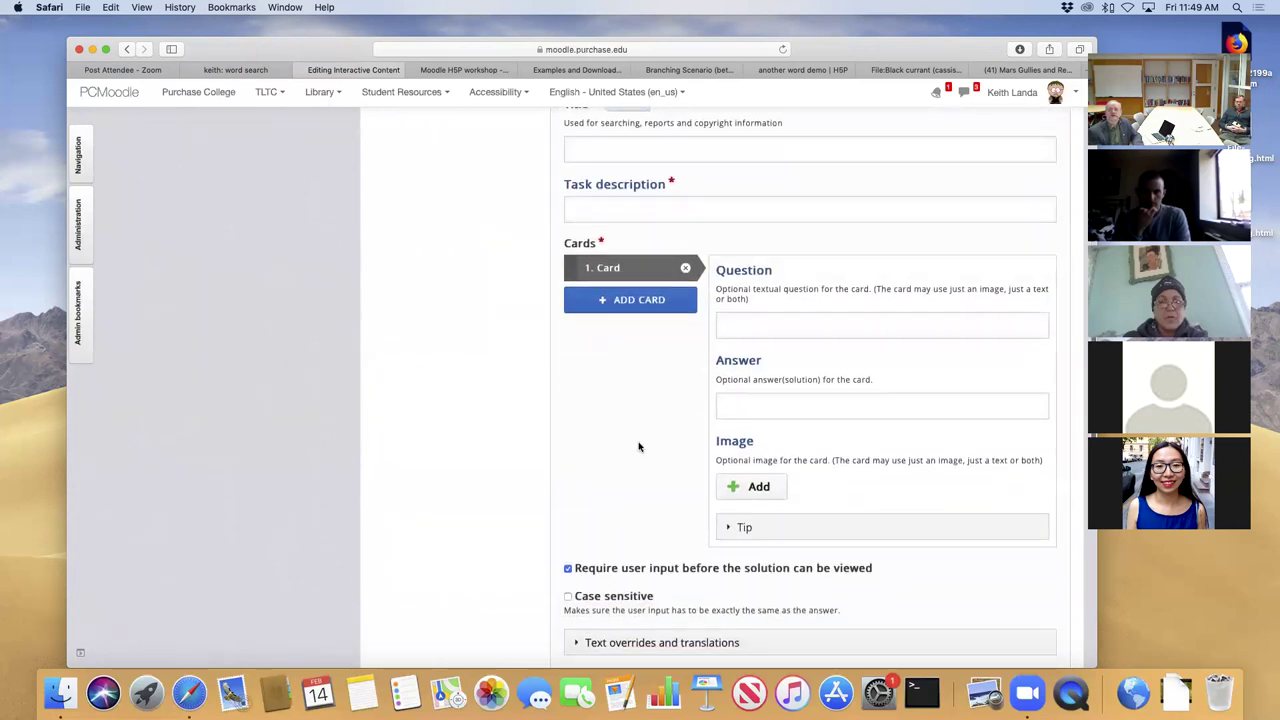
pyautogui.click(651, 208)
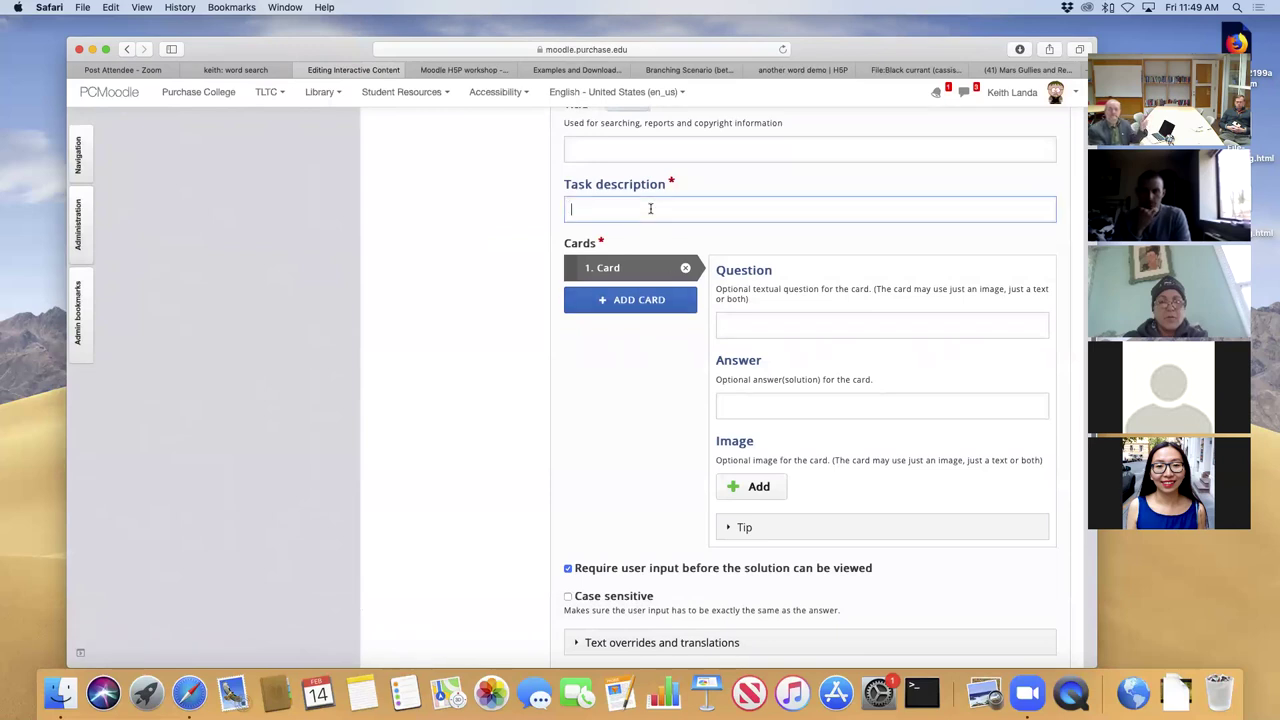
pyautogui.write('flashcards')
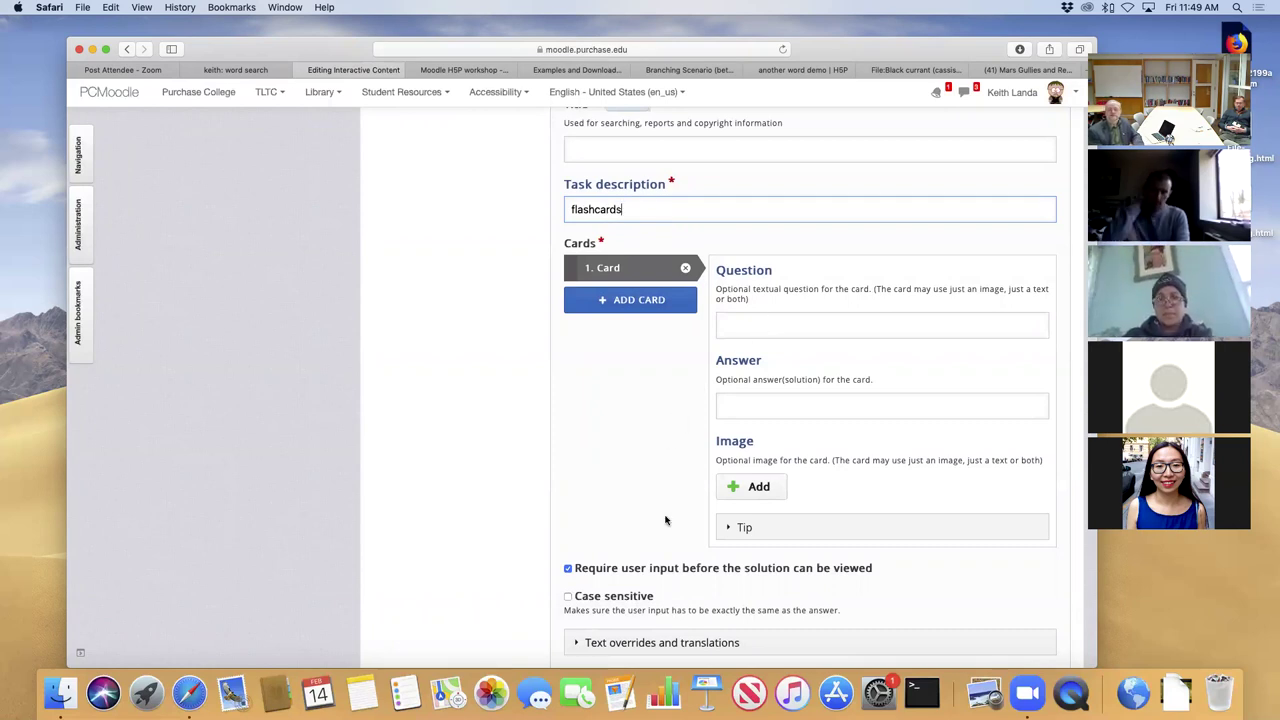
pyautogui.scroll(-5, 665, 520)
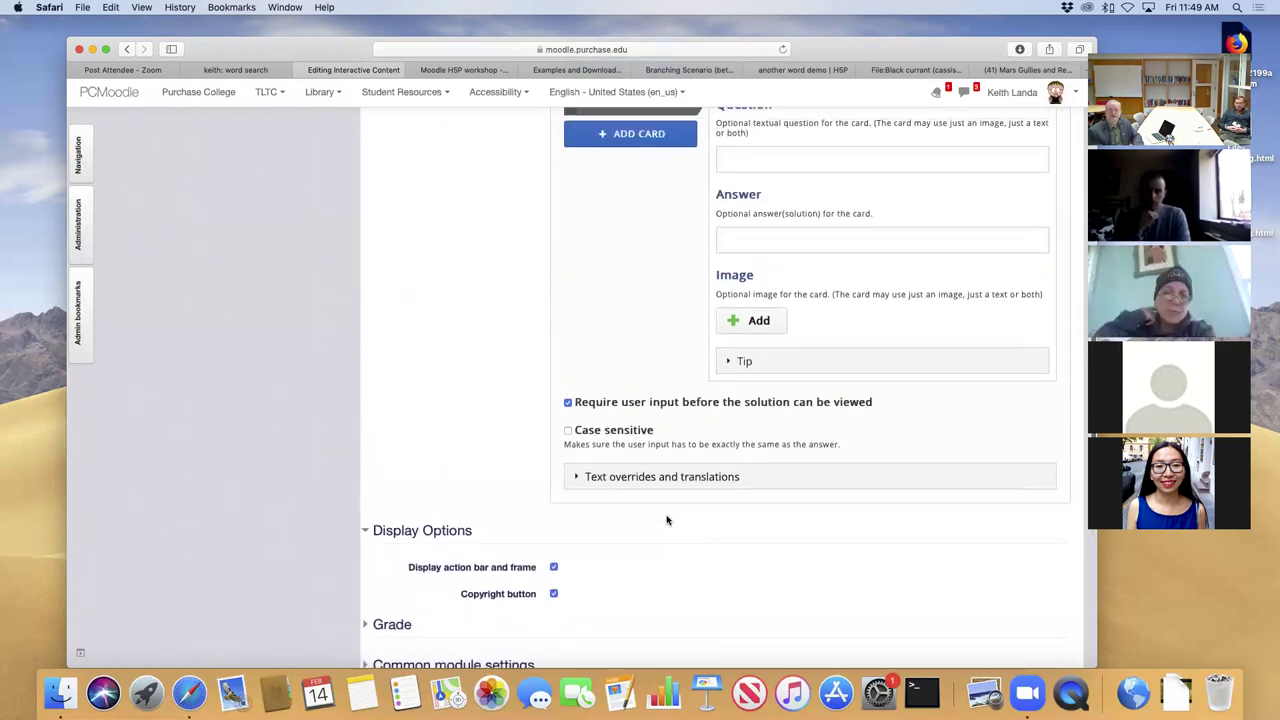
pyautogui.scroll(3, 668, 520)
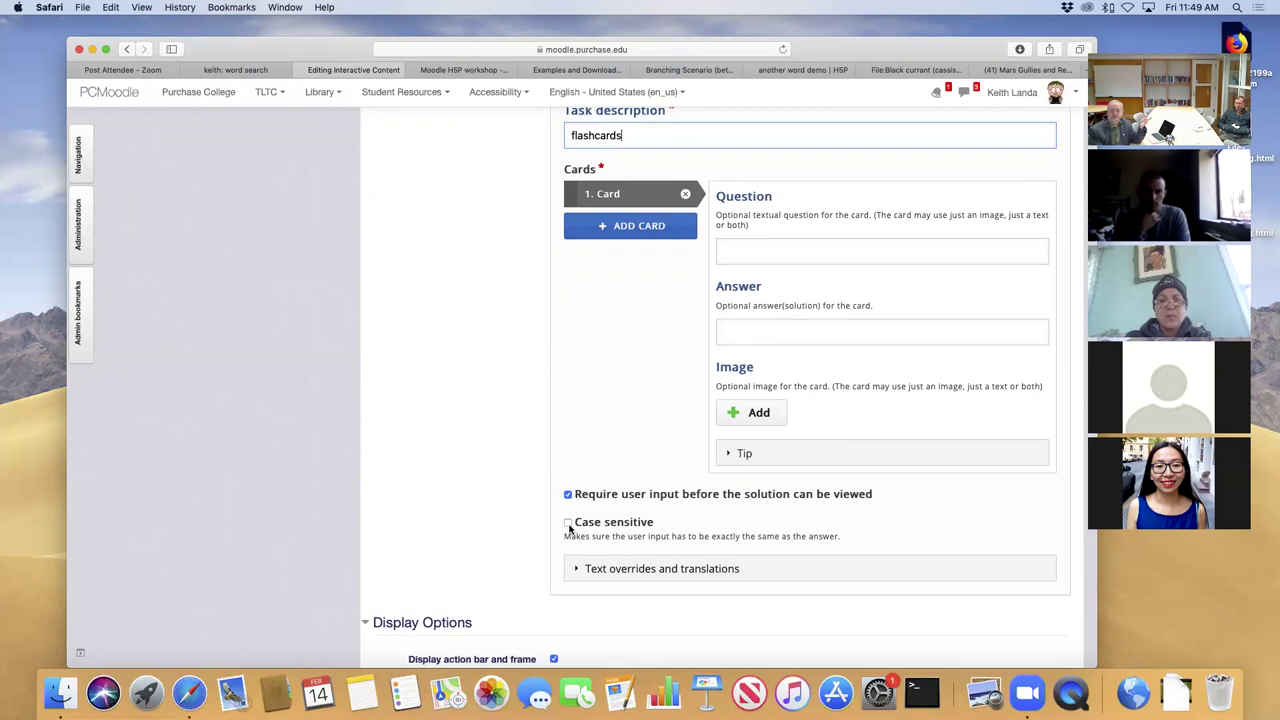
pyautogui.scroll(-2, 713, 520)
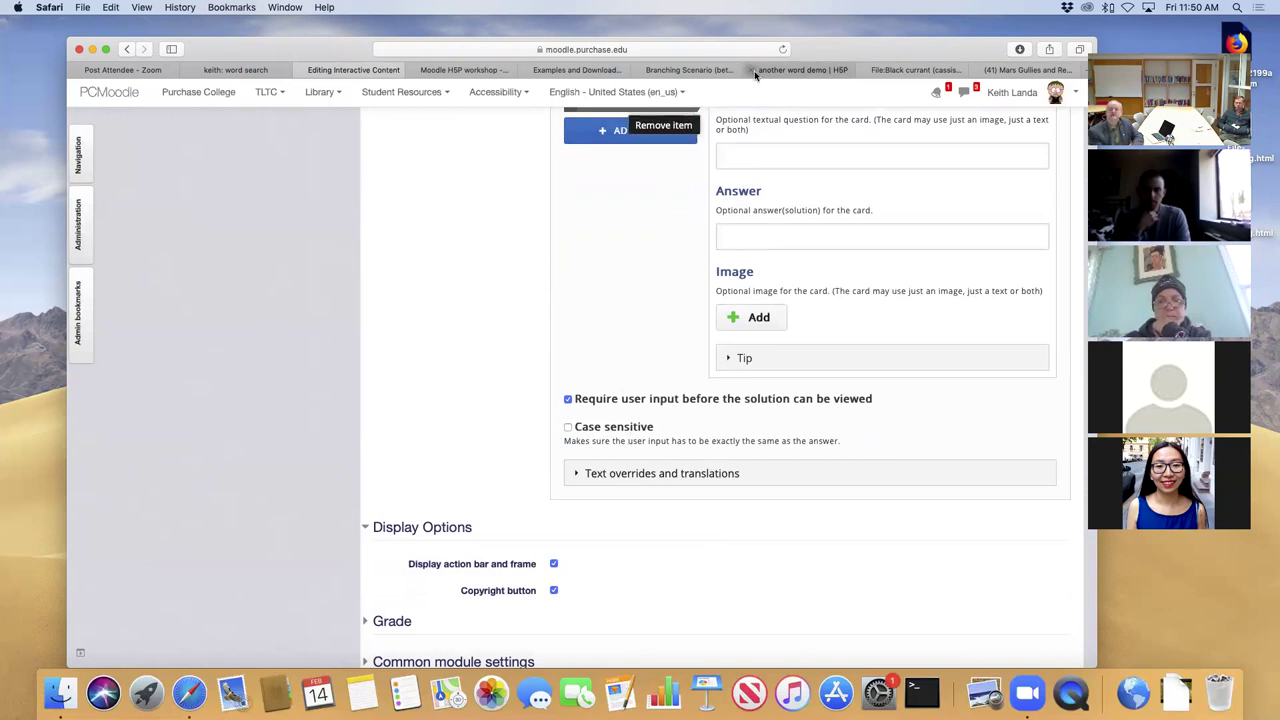
# Switch to the H5P.org site, return to its Examples and Downloads page, and open the Find Multiple Hotspots content type.
pyautogui.click(700, 72)
pyautogui.scroll(5, 704, 125)
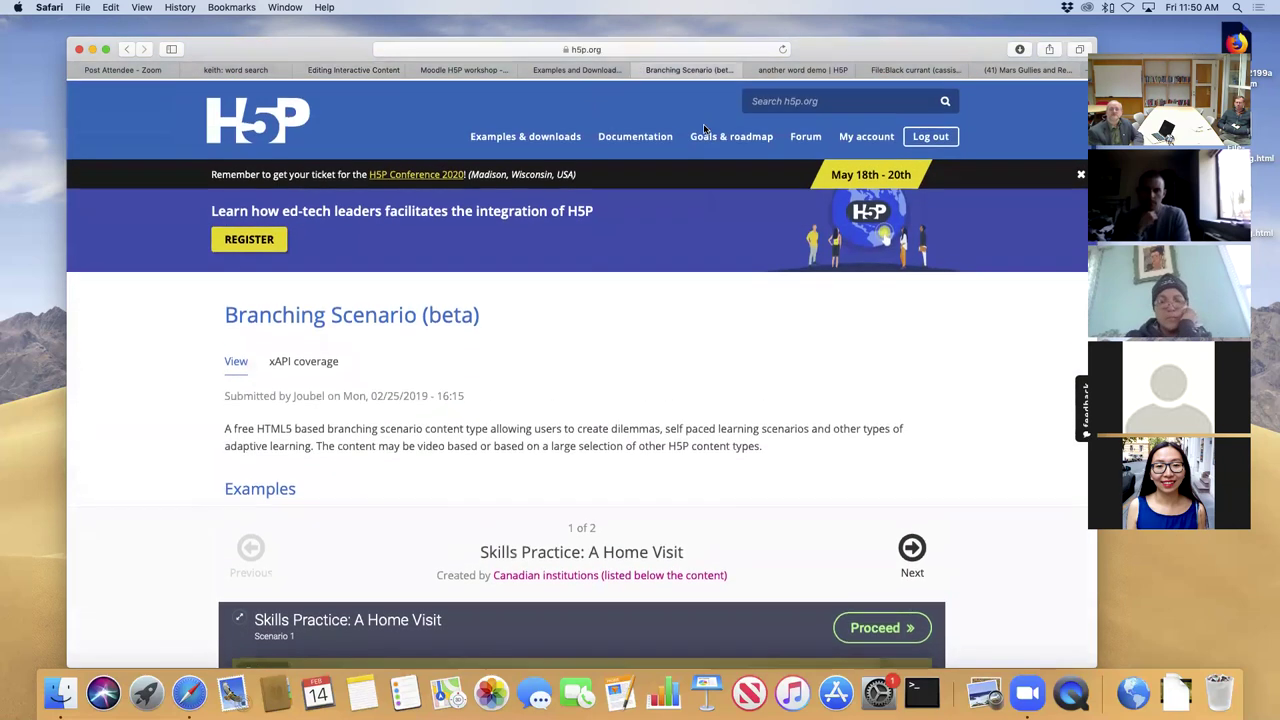
pyautogui.click(522, 139)
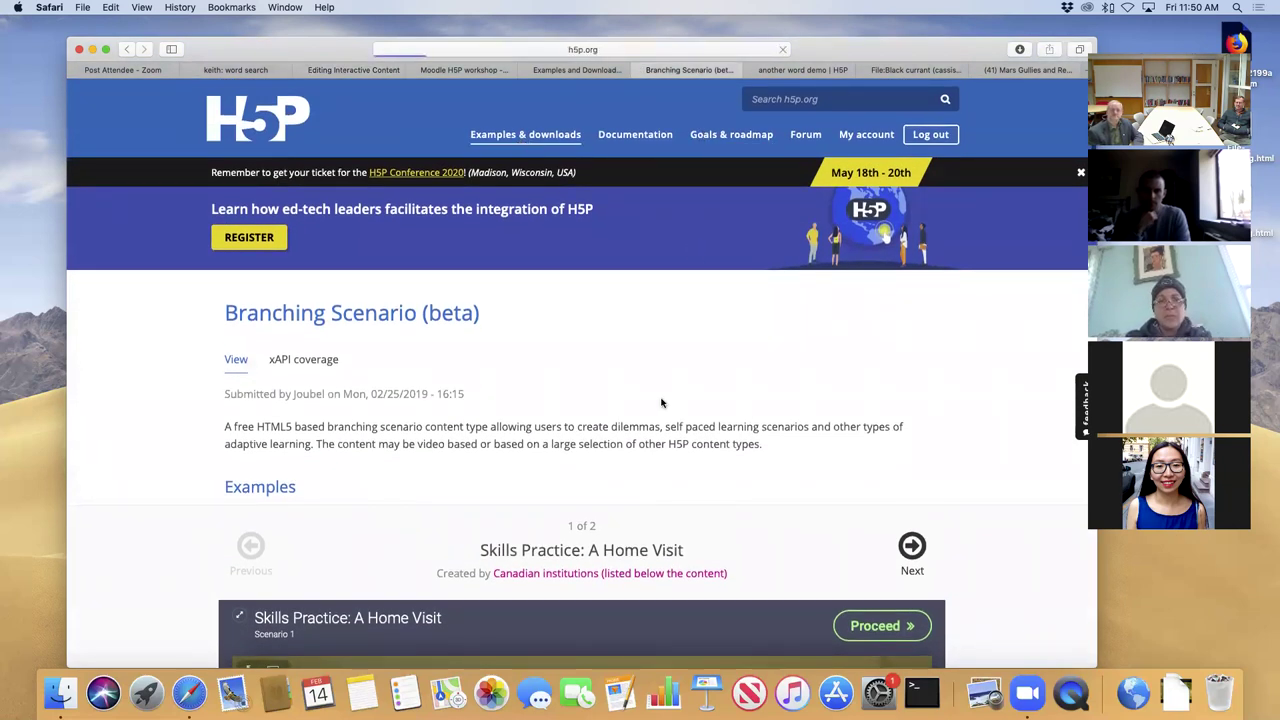
pyautogui.scroll(-8, 287, 500)
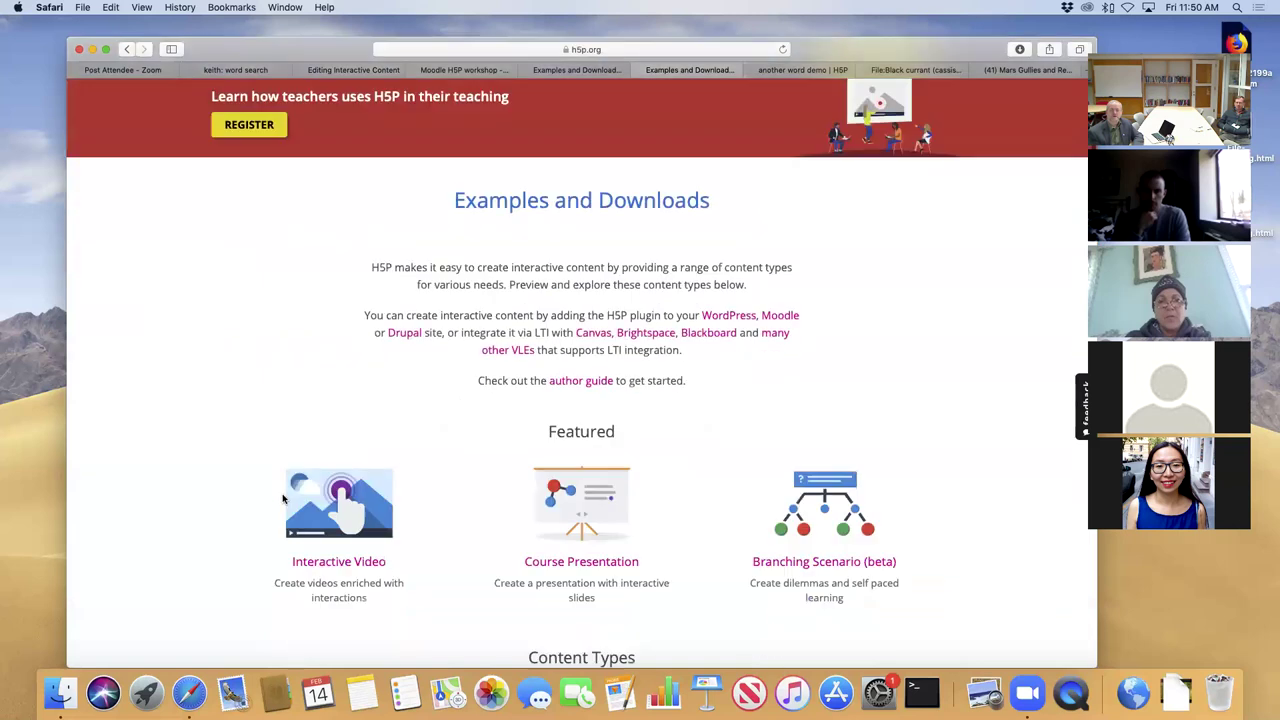
pyautogui.scroll(-6, 245, 493)
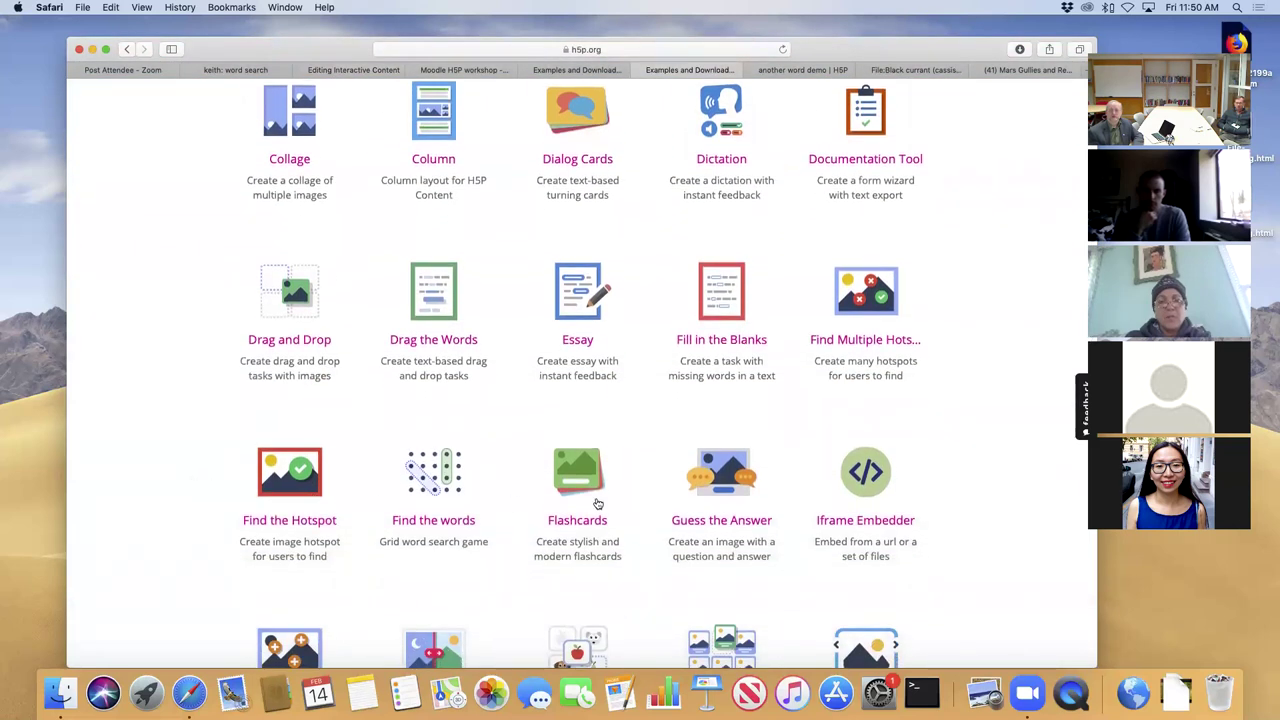
pyautogui.click(876, 345)
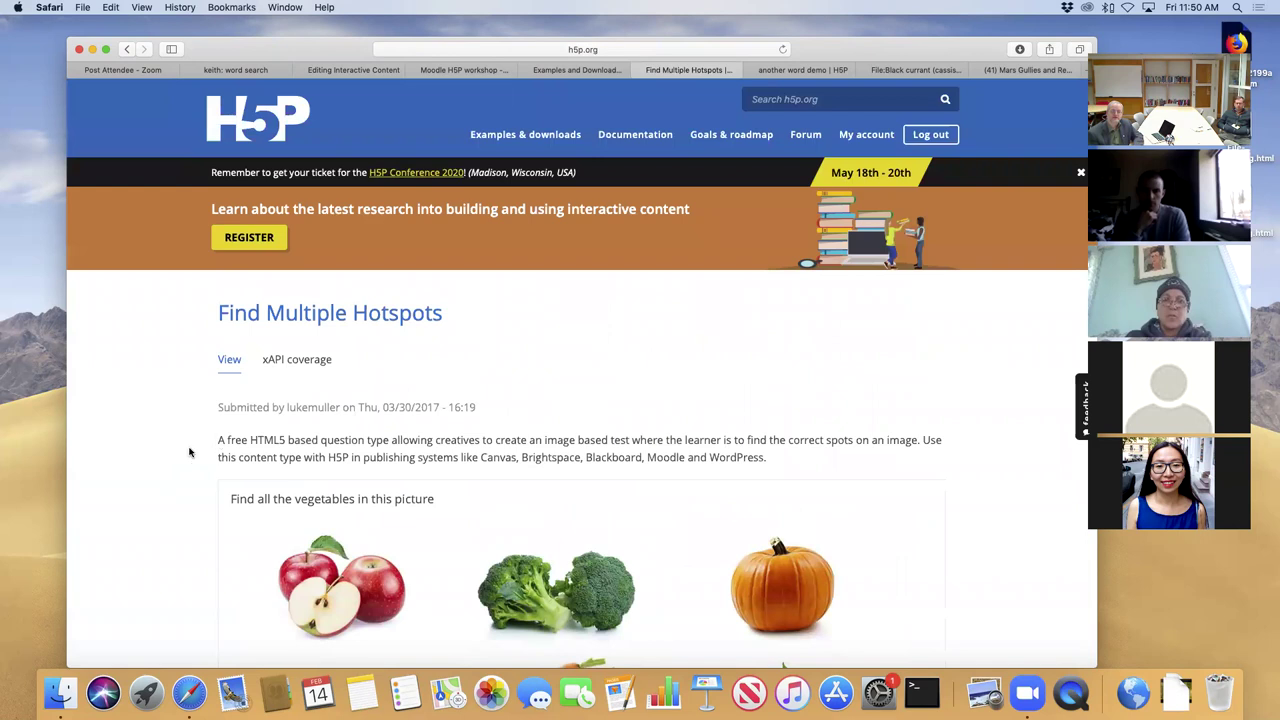
# Try the "Find all the vegetables in this picture" example by choosing the tomatoes, carrots and broccoli.
pyautogui.scroll(-5, 185, 454)
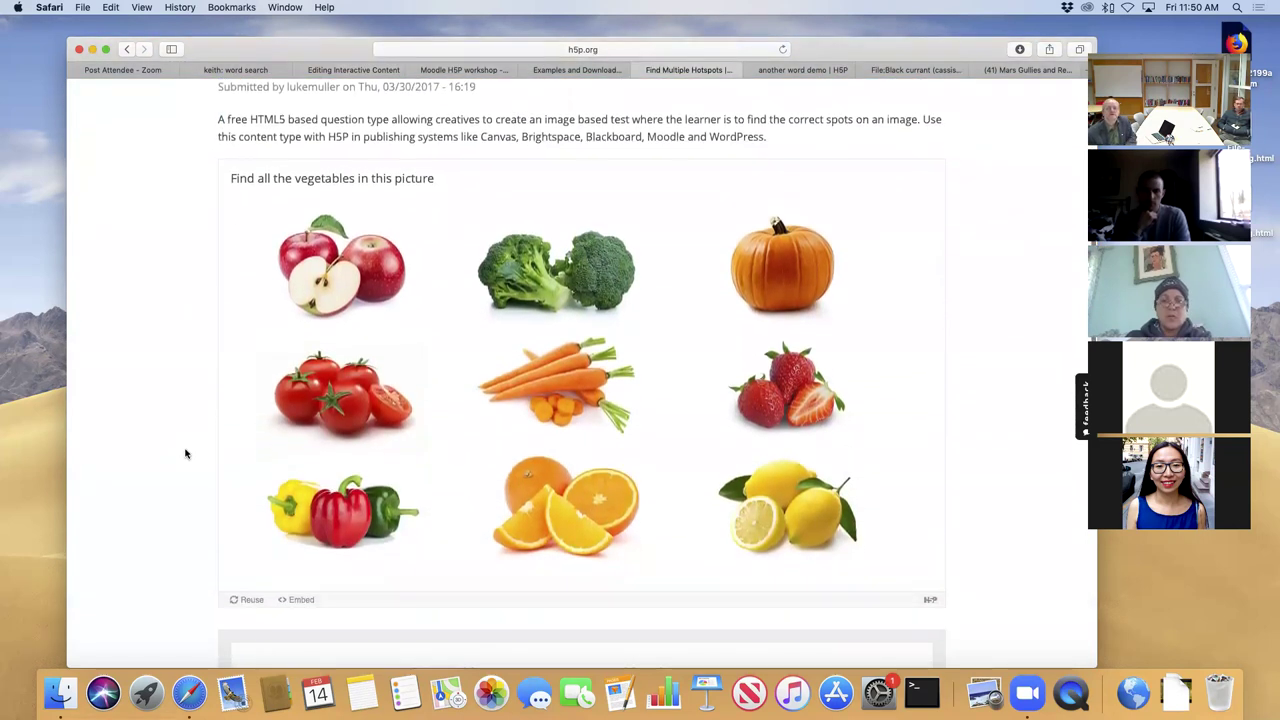
pyautogui.scroll(-1, 186, 451)
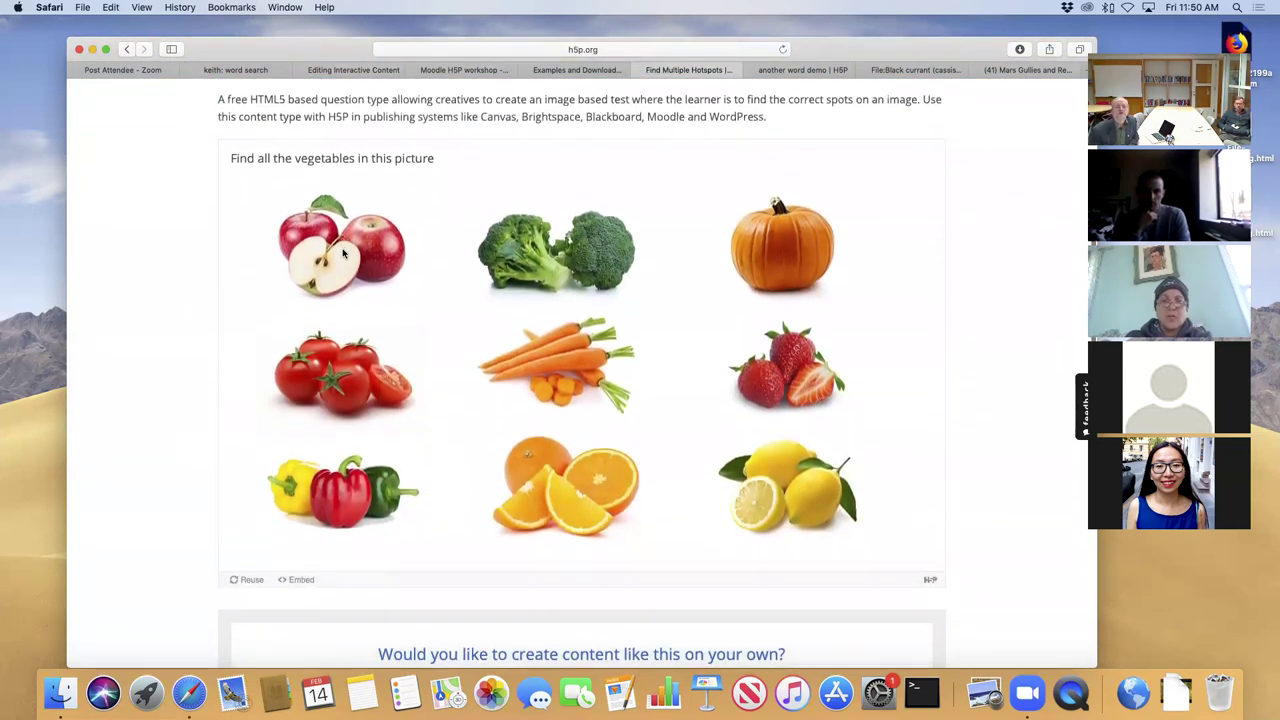
pyautogui.click(343, 254)
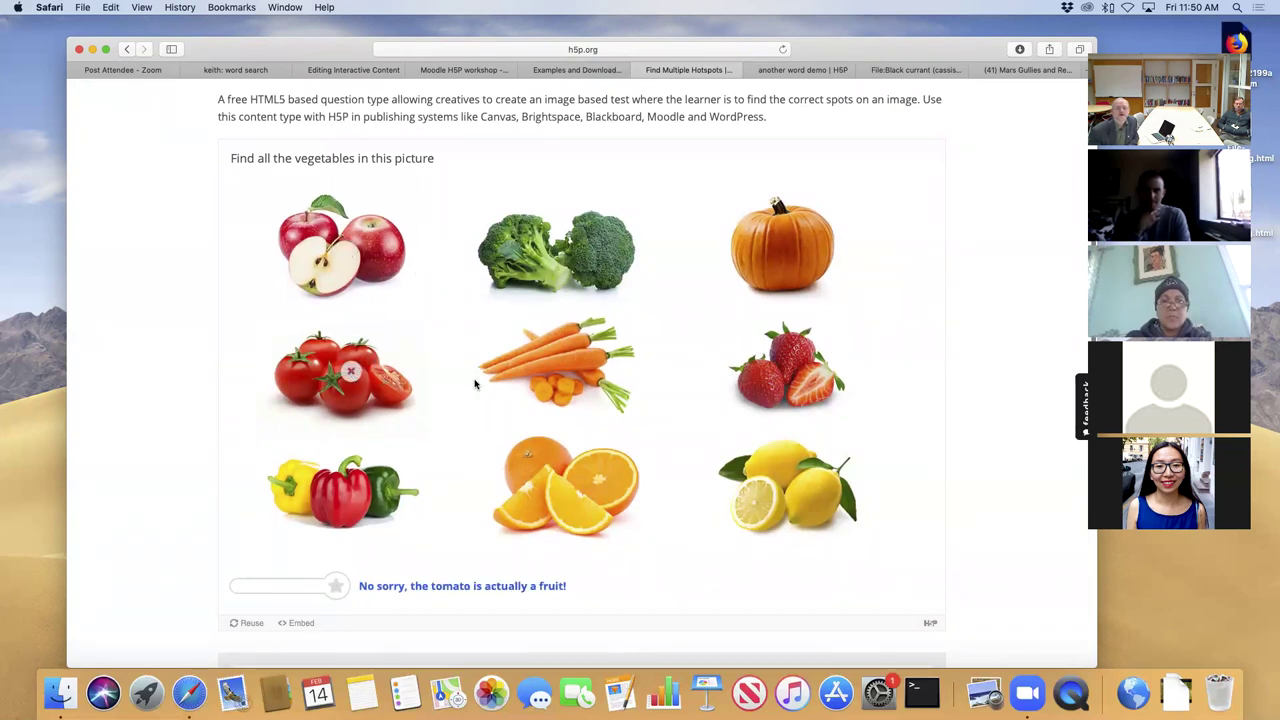
pyautogui.click(552, 347)
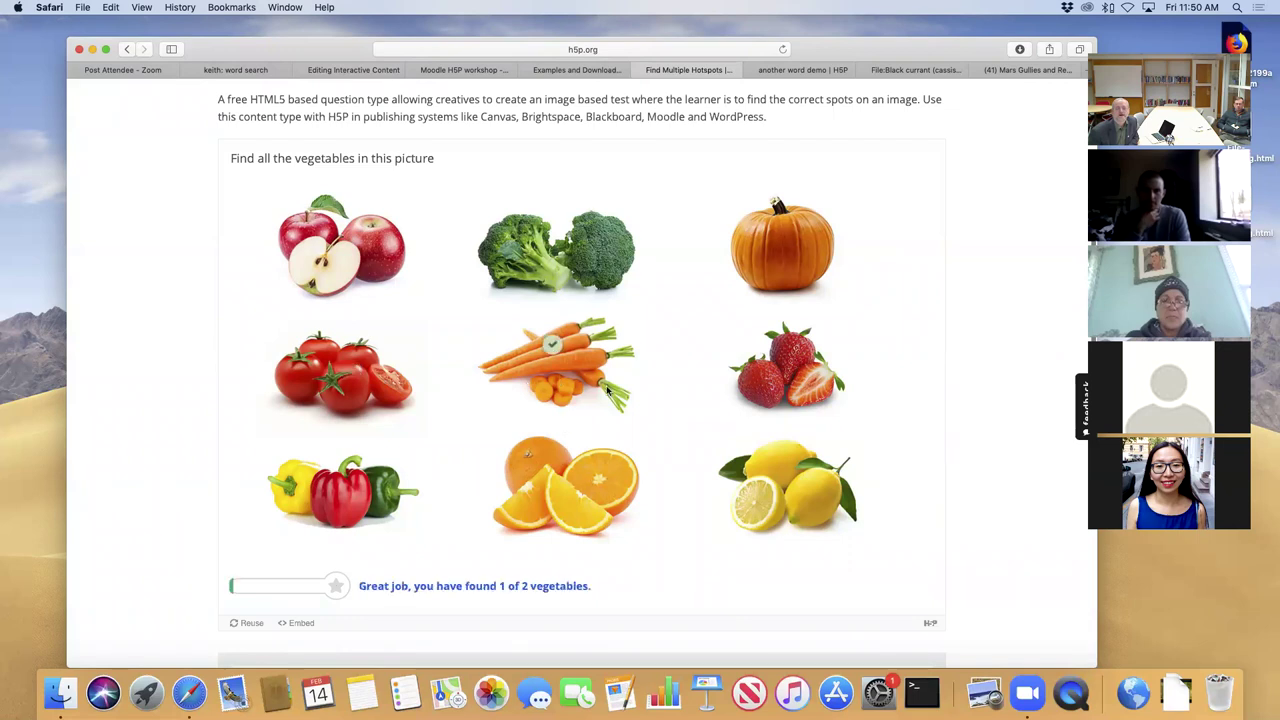
pyautogui.click(587, 256)
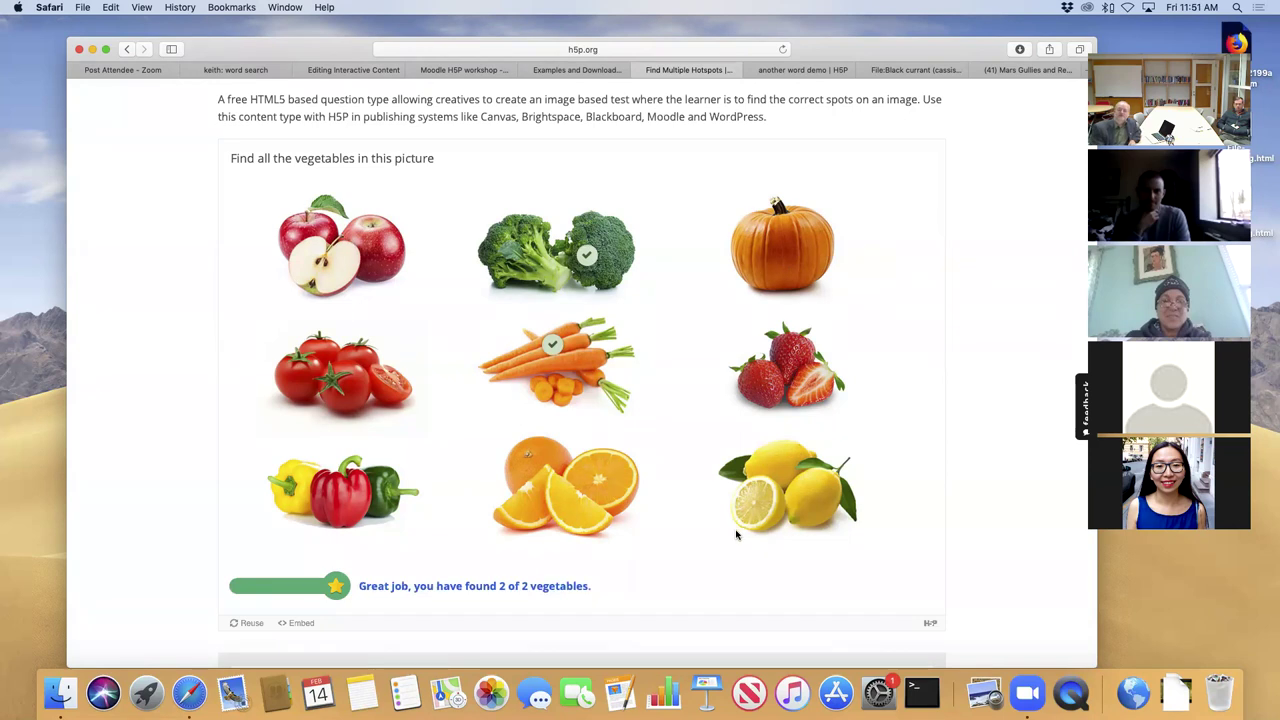
# Examine the Find Multiple Hotspots page's description and feature list alongside the completed vegetable example.
pyautogui.scroll(-3, 661, 428)
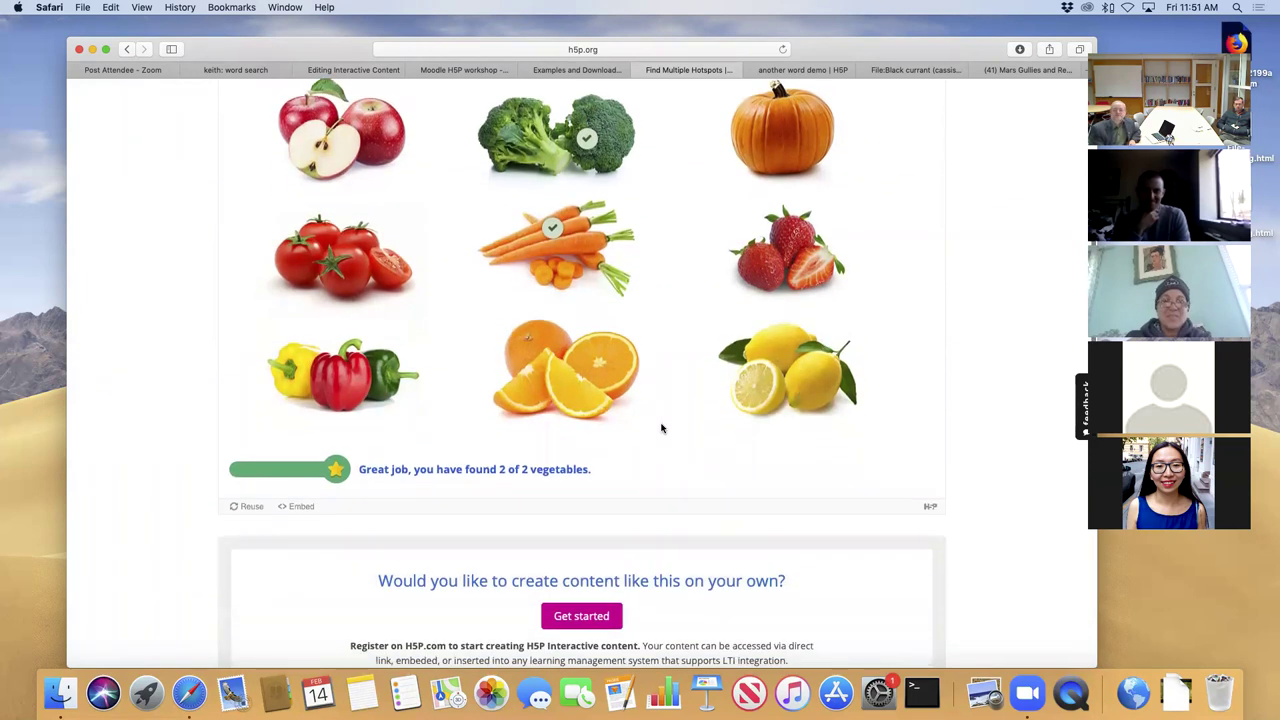
pyautogui.scroll(2, 661, 428)
pyautogui.scroll(-8, 661, 428)
pyautogui.scroll(-5, 661, 428)
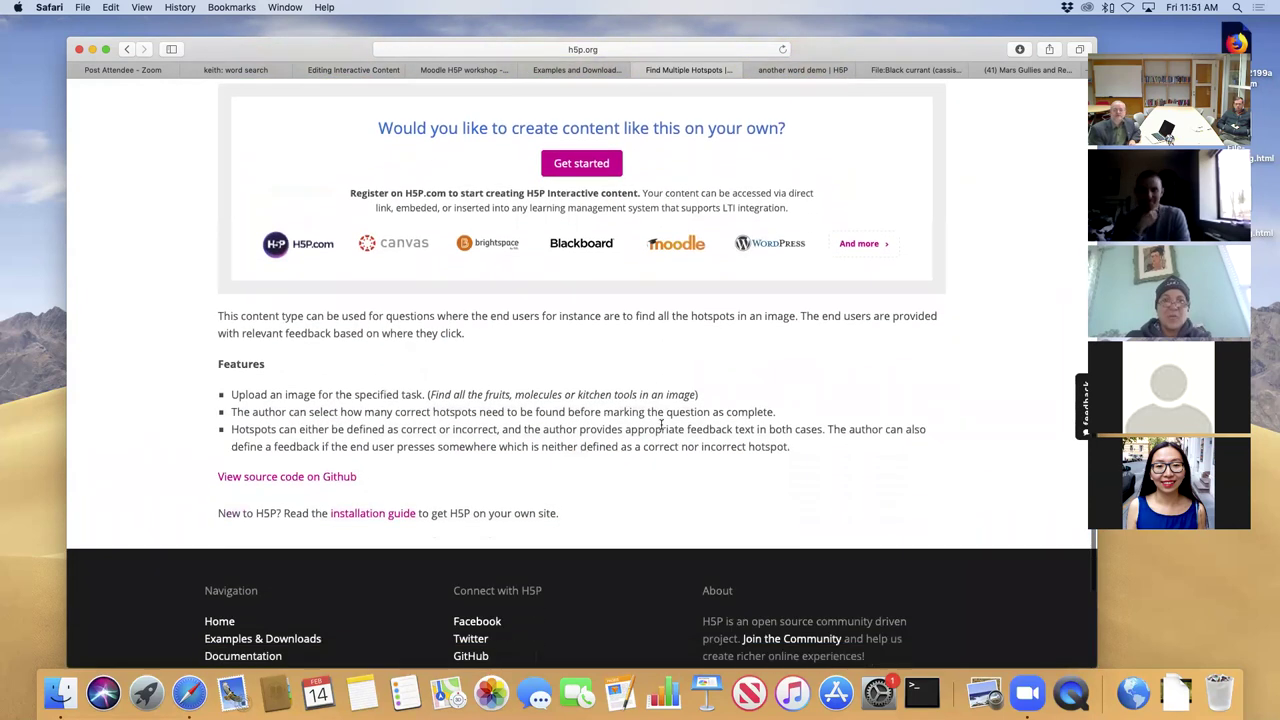
pyautogui.scroll(1, 661, 428)
pyautogui.scroll(1, 661, 425)
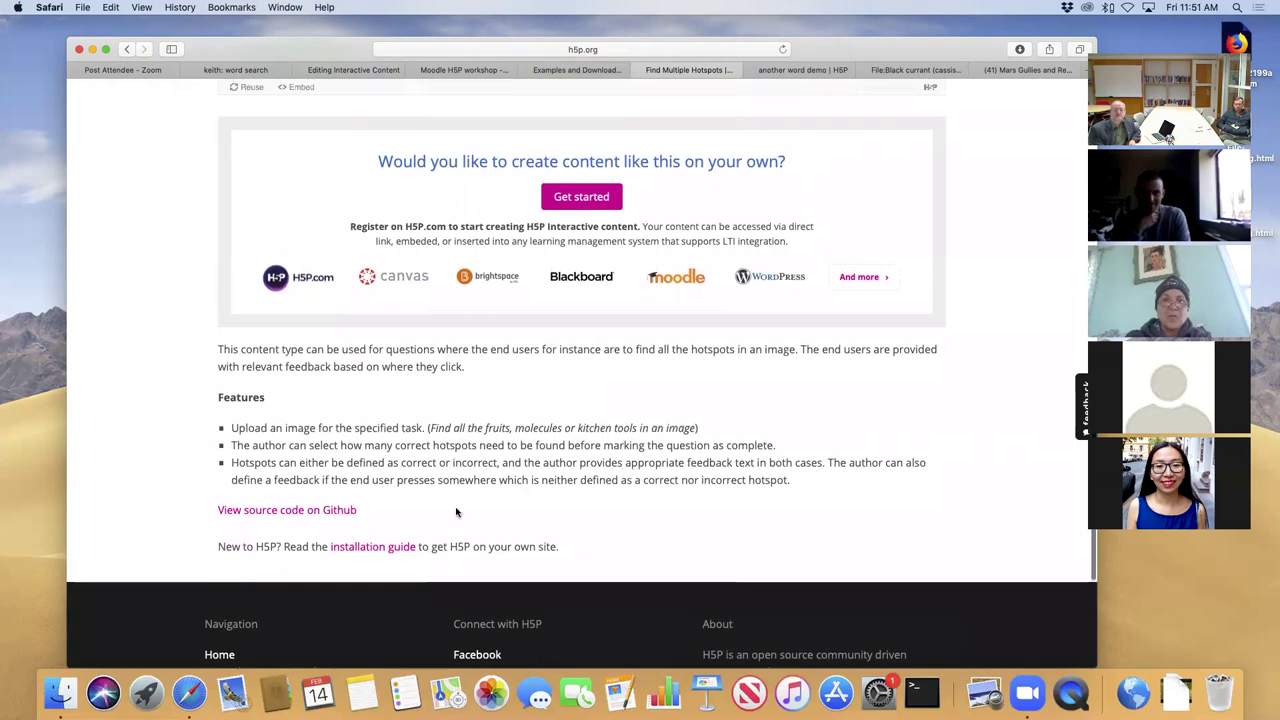
pyautogui.scroll(3, 456, 512)
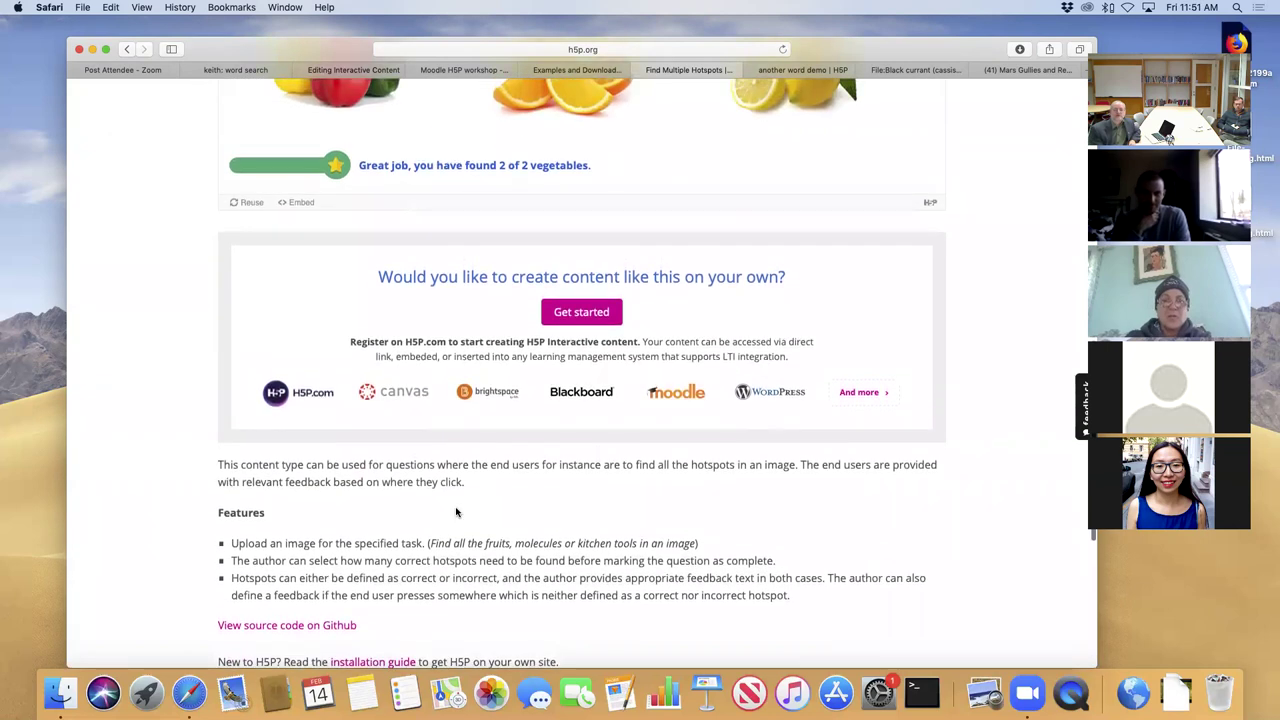
pyautogui.scroll(10, 456, 512)
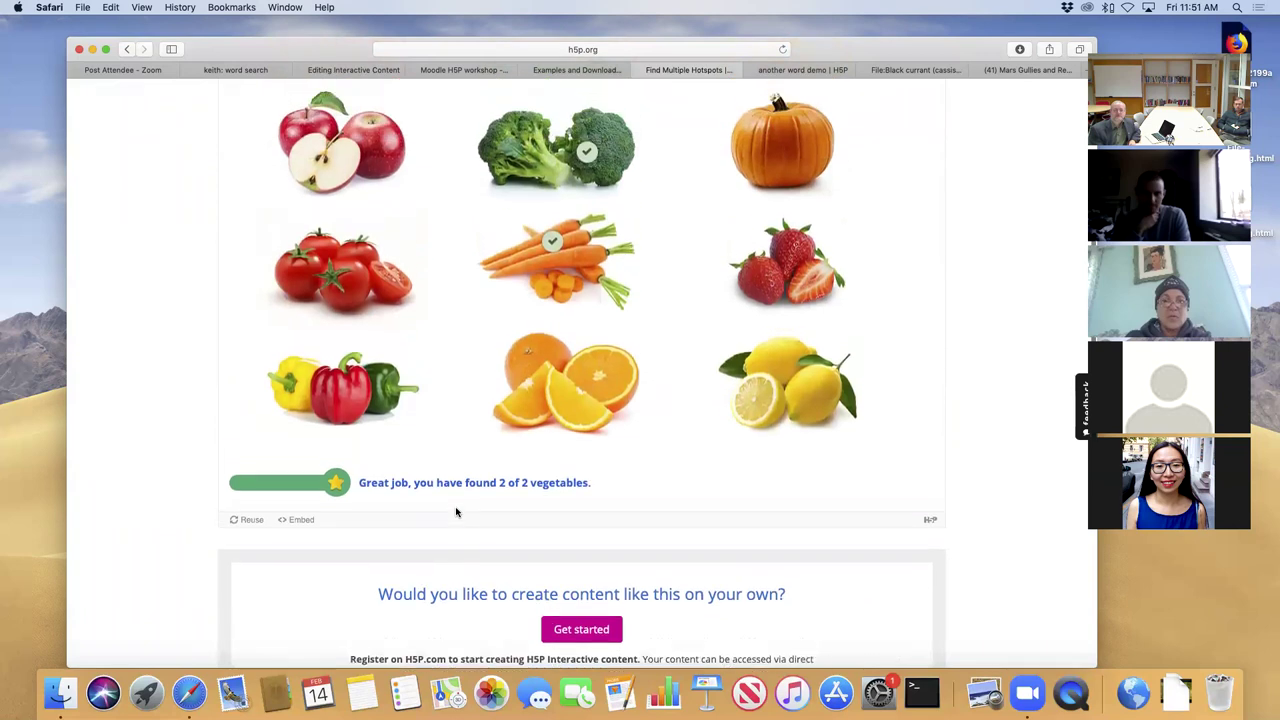
pyautogui.scroll(2, 456, 512)
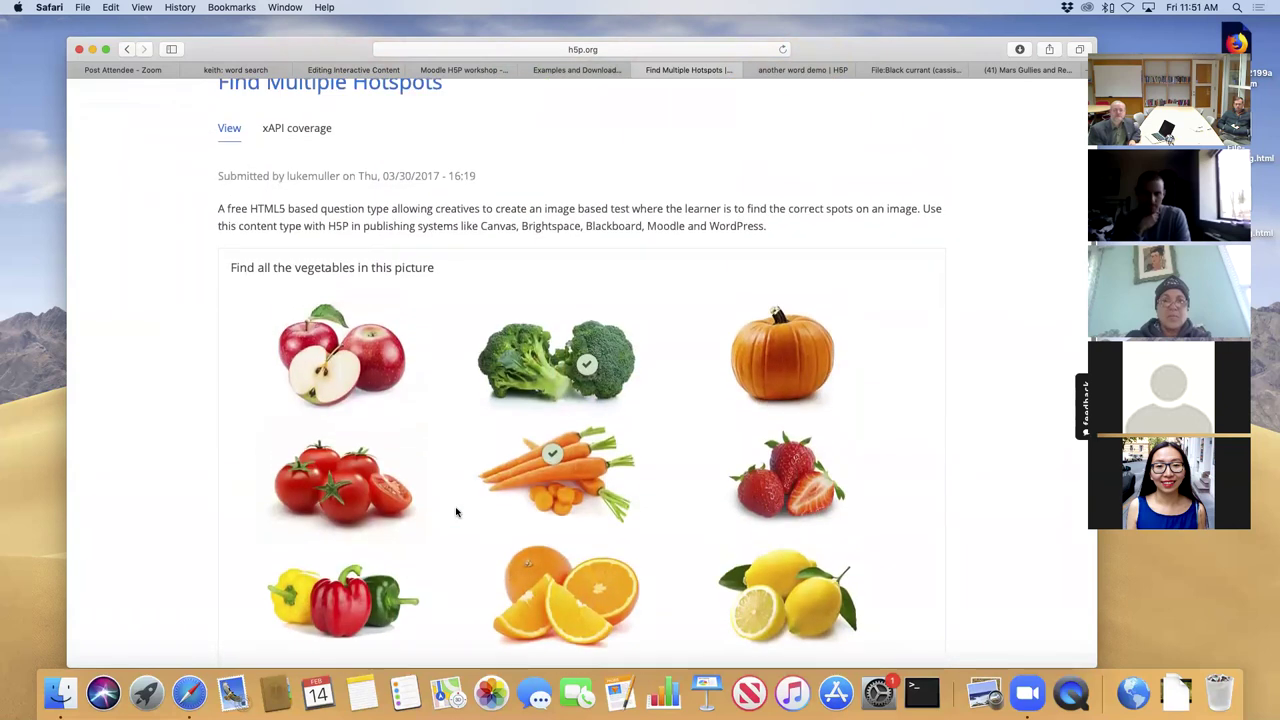
pyautogui.scroll(-11, 456, 512)
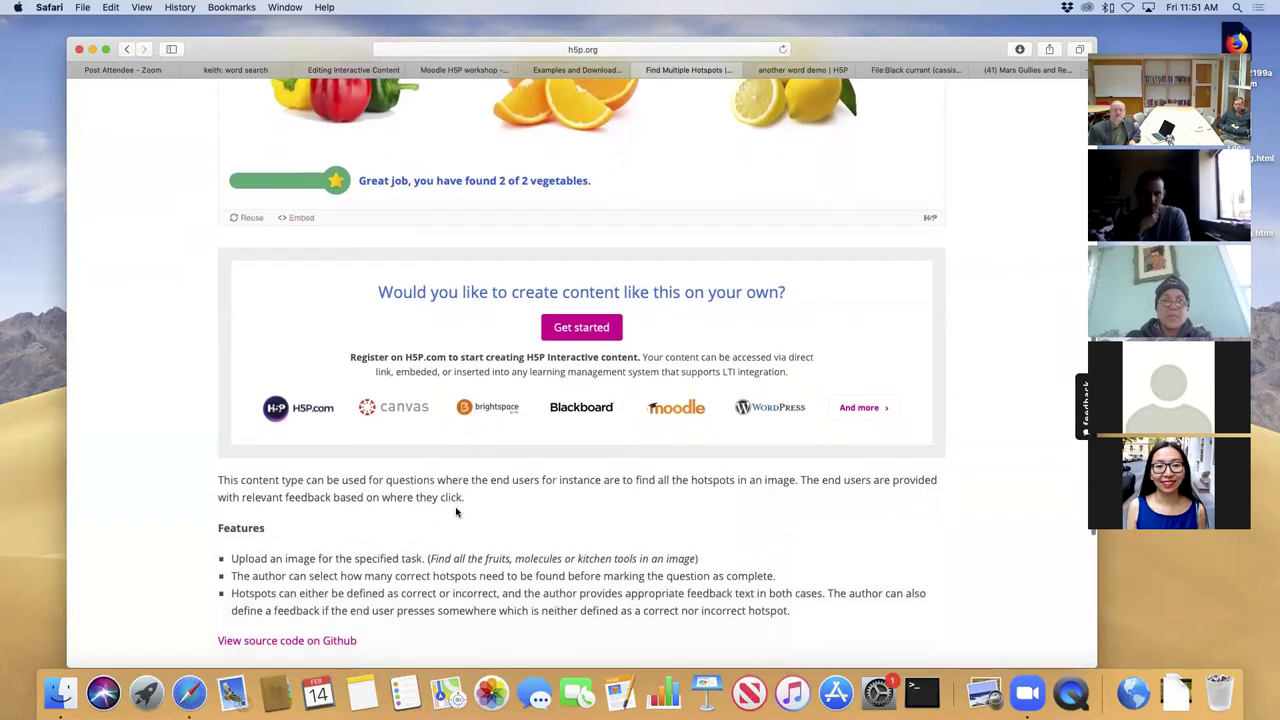
pyautogui.scroll(6, 457, 510)
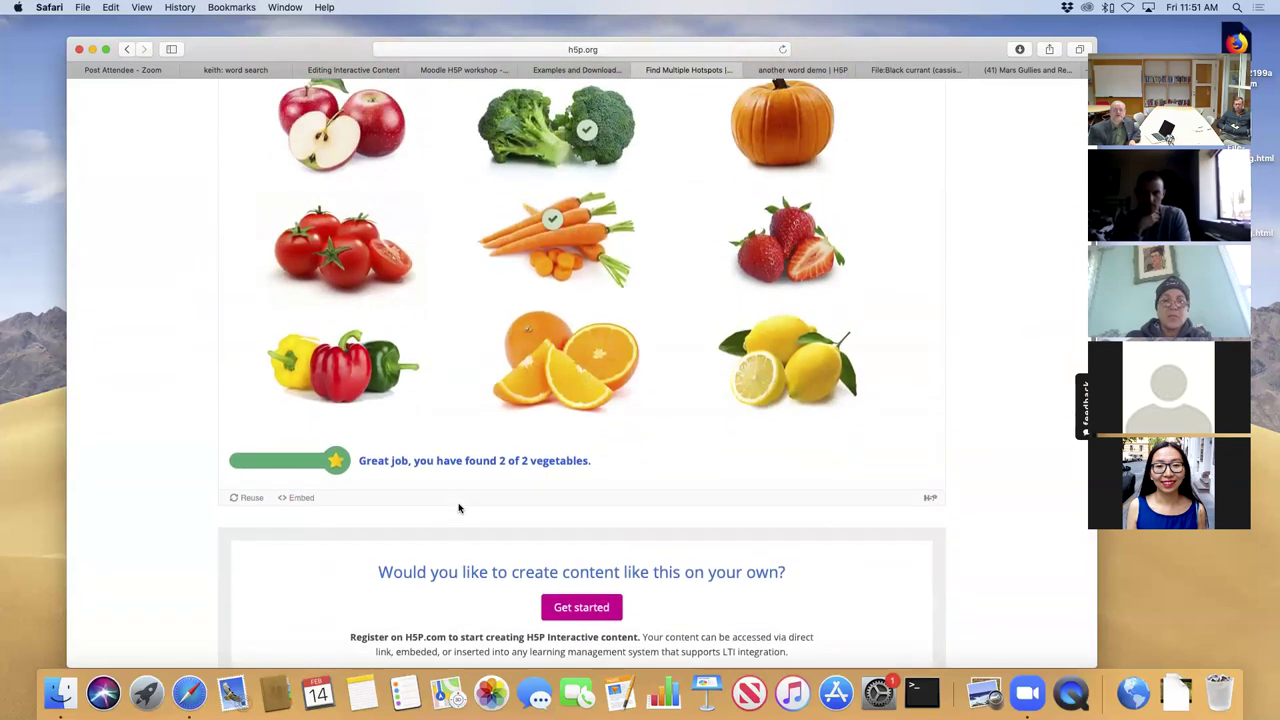
pyautogui.scroll(1, 459, 508)
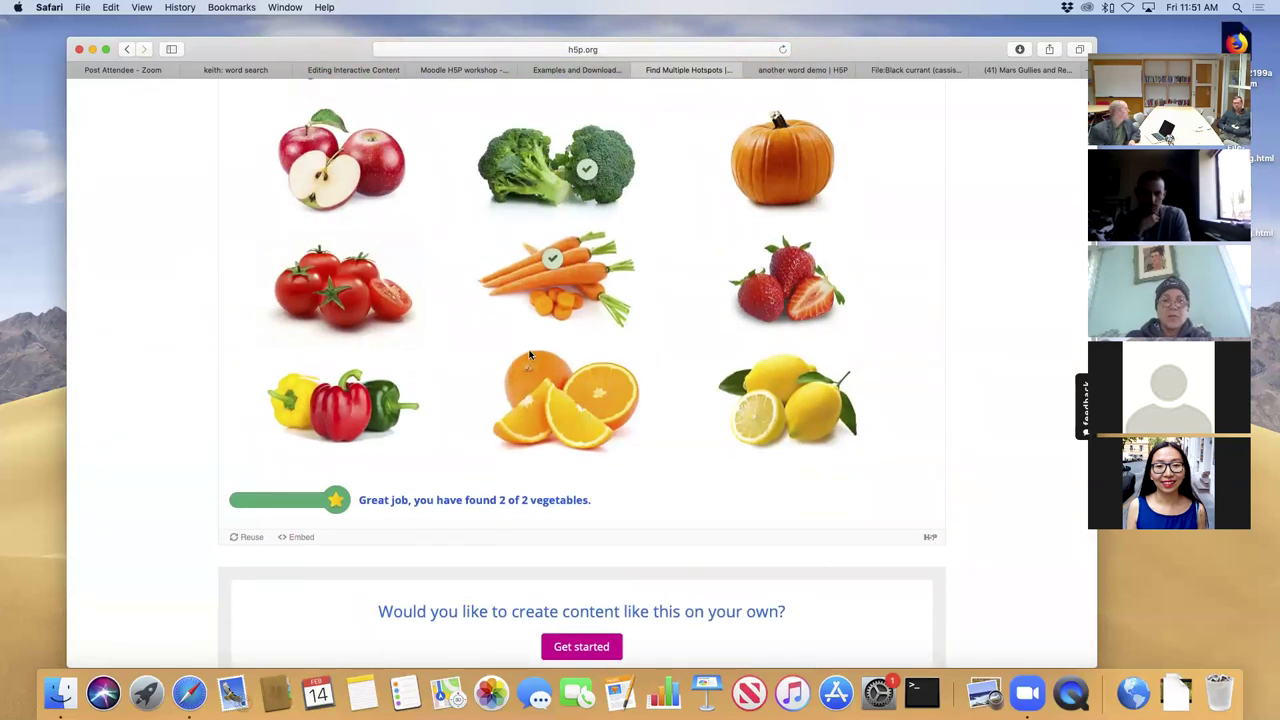